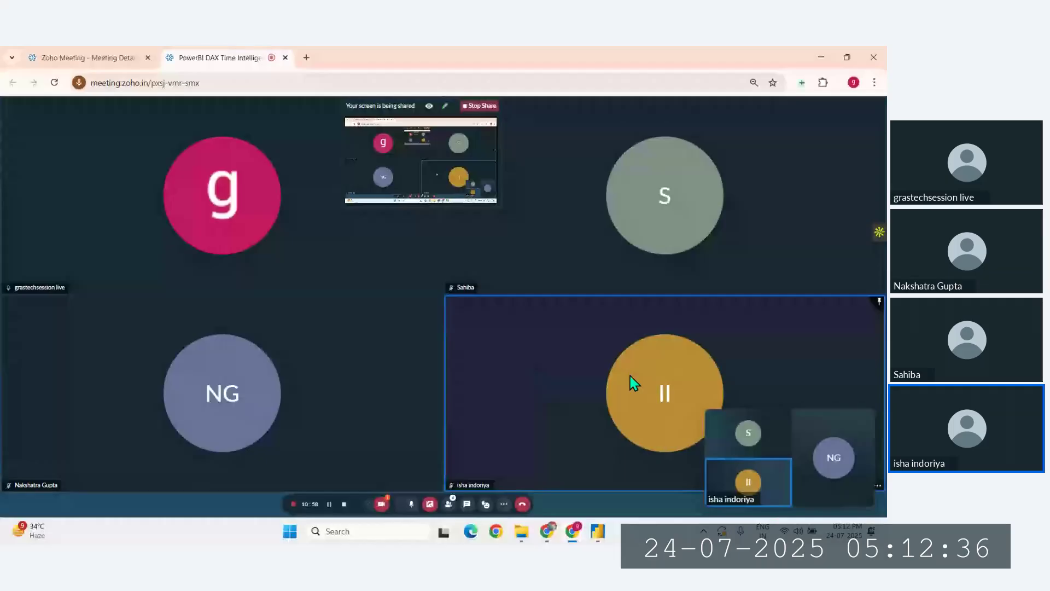
# Step: Switch to the Chrome search results for "tmdl view" and open the Microsoft Learn article "Work with TMDL view in Power BI Desktop (preview)"
pyautogui.click(591, 539)
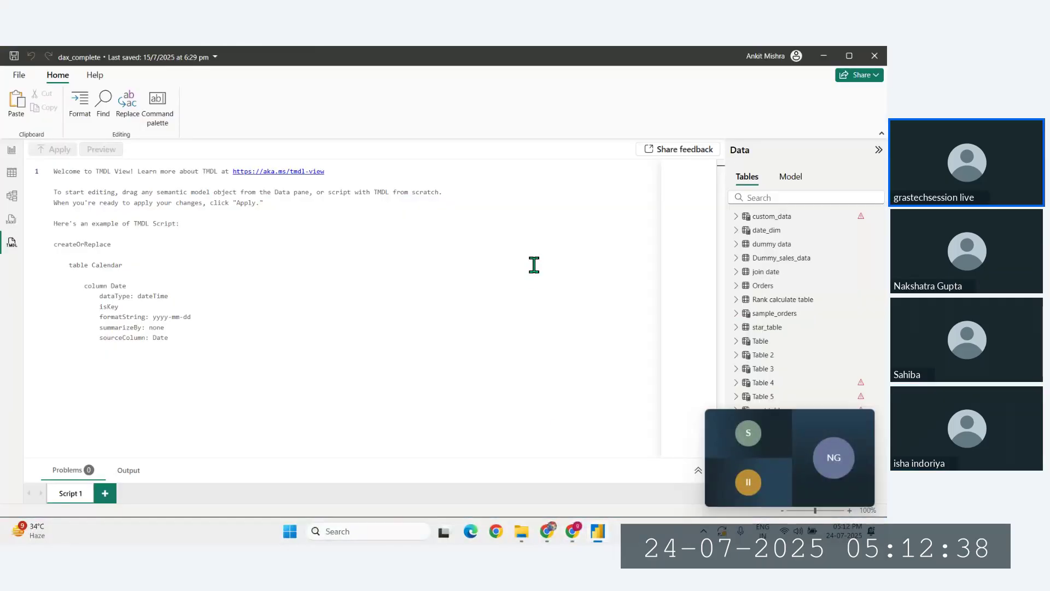
pyautogui.click(549, 539)
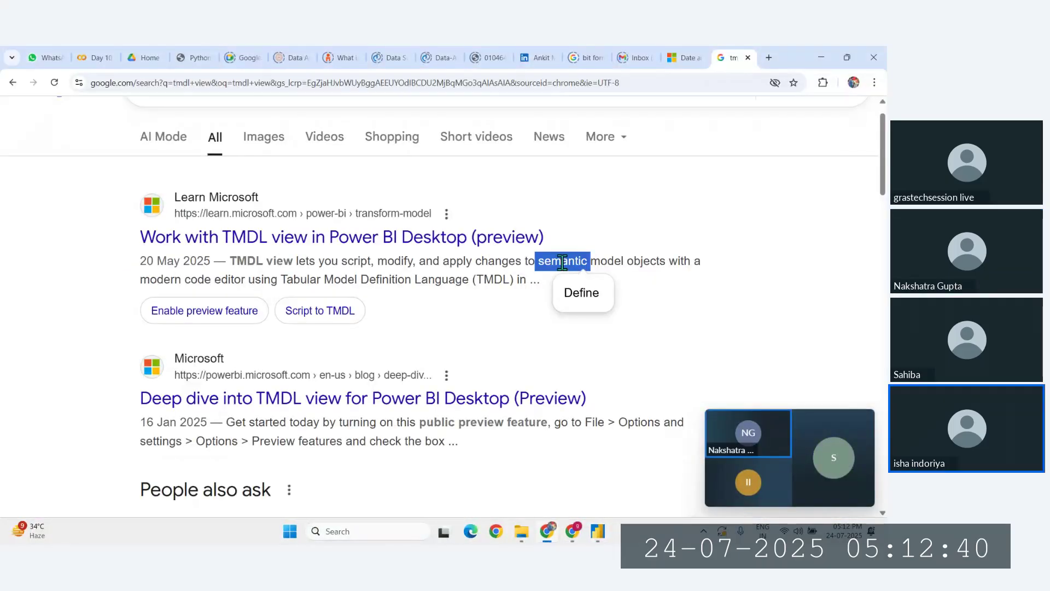
pyautogui.click(710, 249)
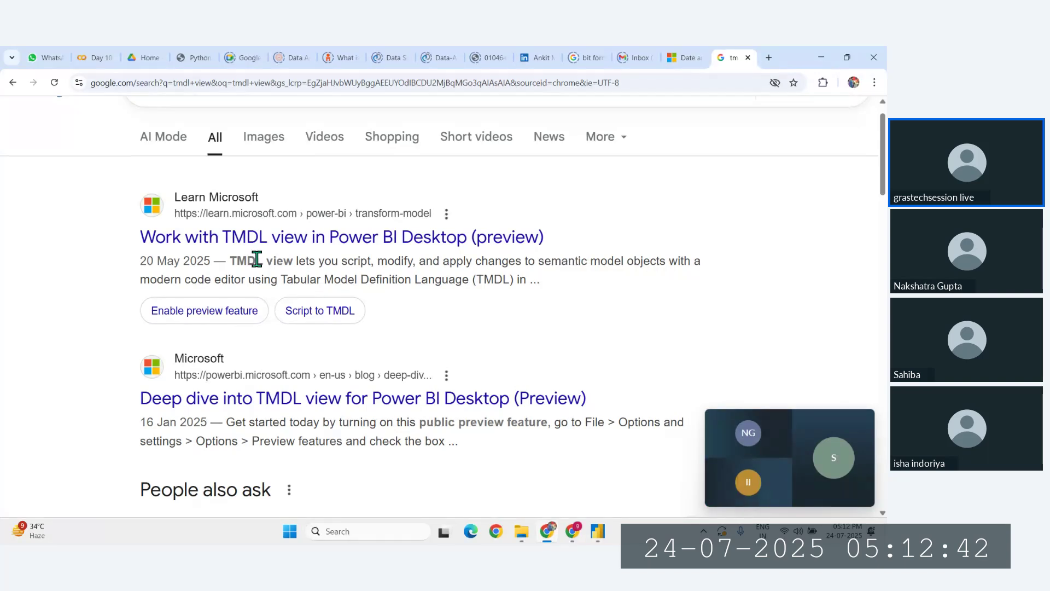
pyautogui.scroll(1, 257, 261)
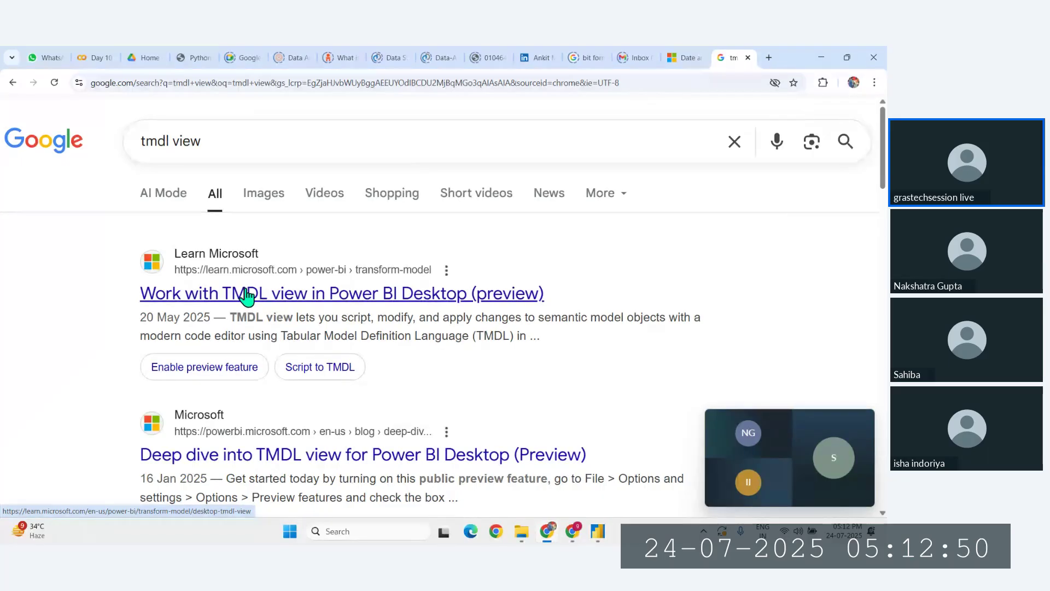
pyautogui.scroll(3, 247, 298)
pyautogui.scroll(-2, 253, 313)
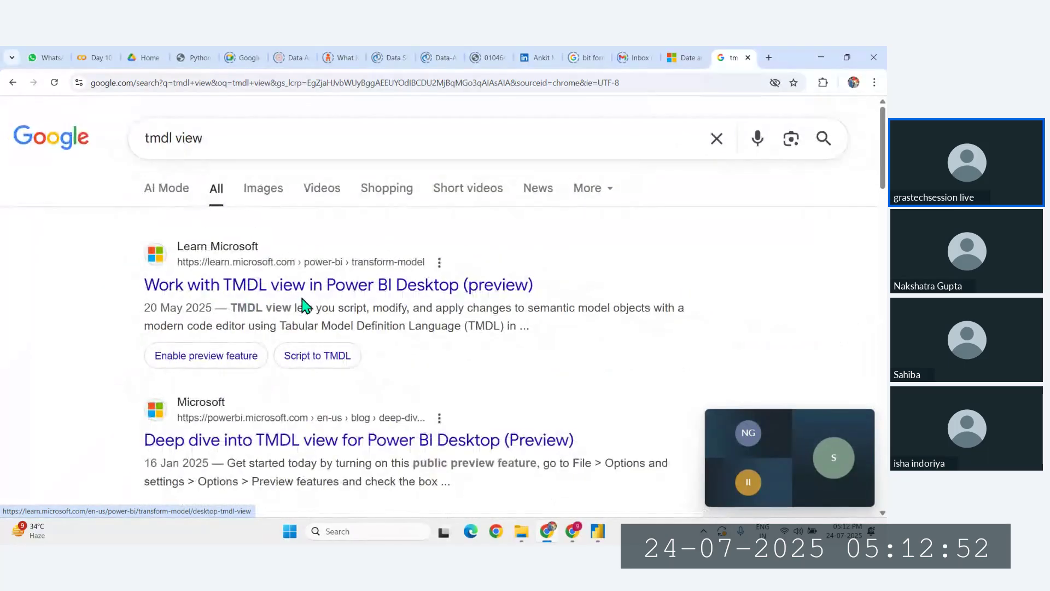
pyautogui.scroll(-1, 304, 305)
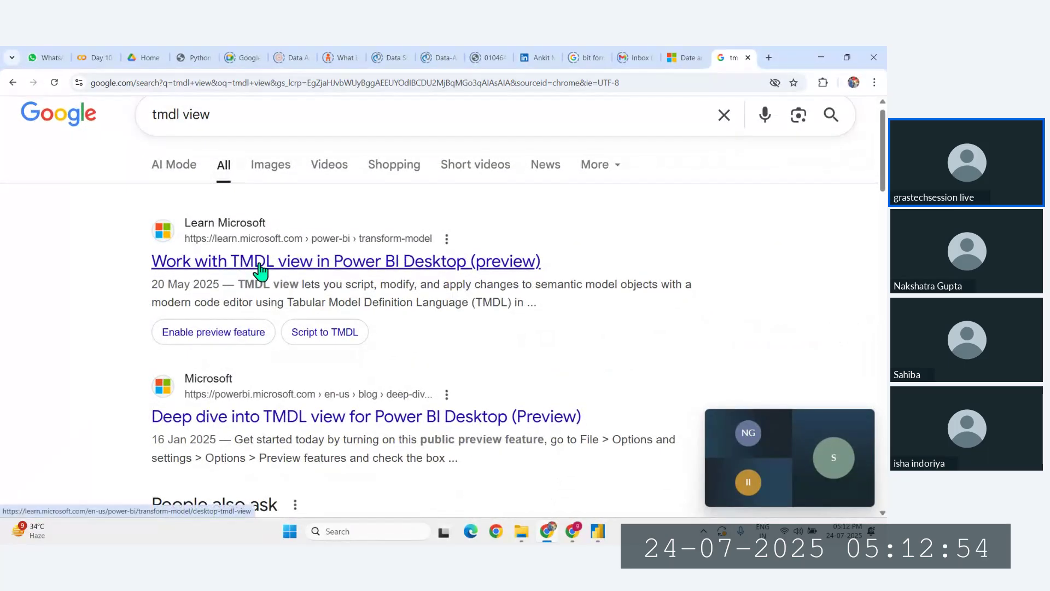
pyautogui.scroll(-1, 261, 268)
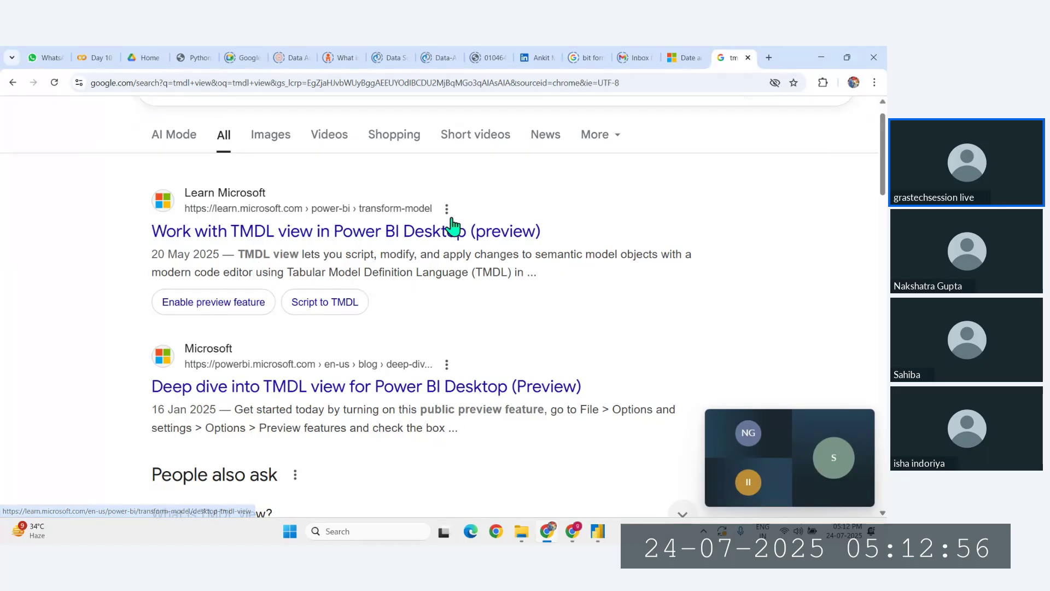
pyautogui.scroll(-1, 436, 265)
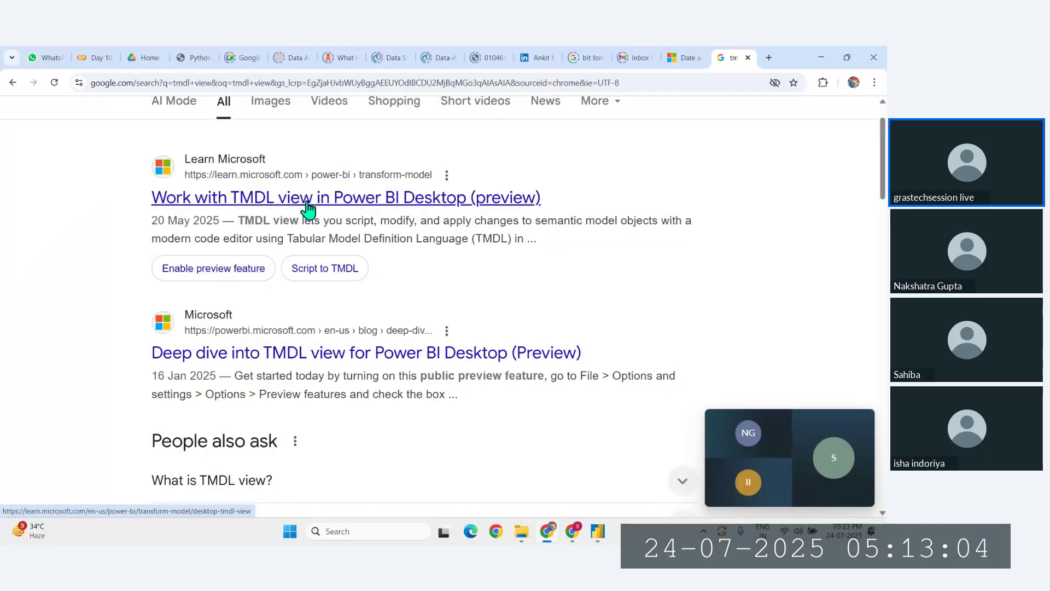
pyautogui.click(329, 208)
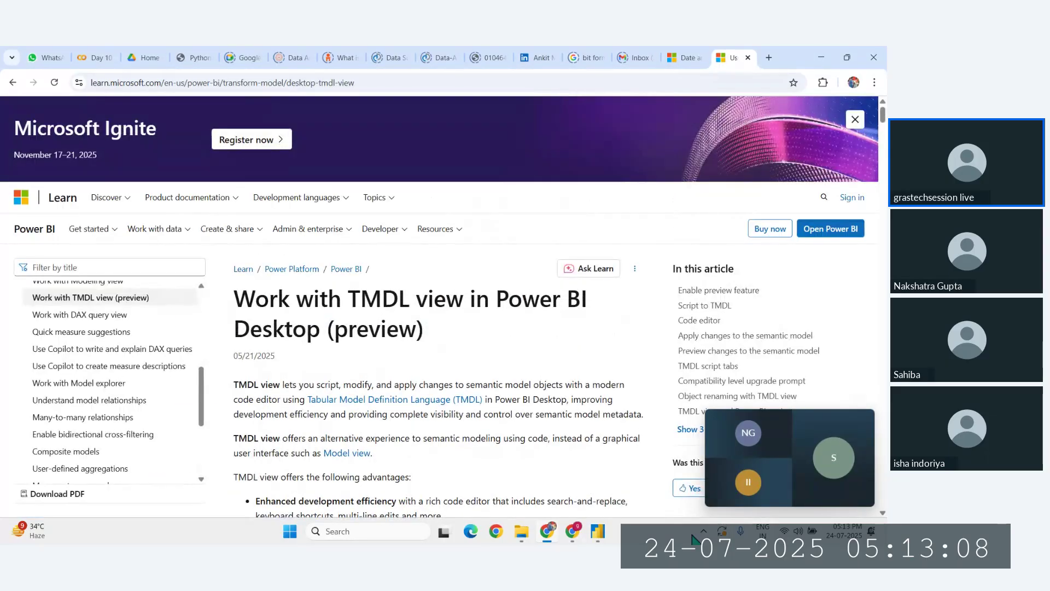
pyautogui.click(598, 531)
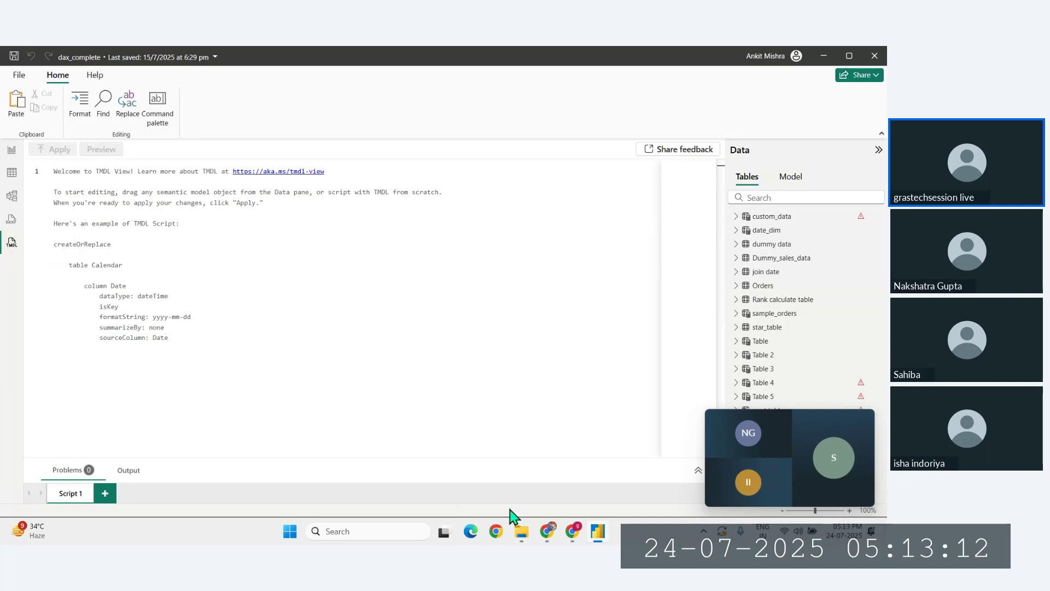
pyautogui.moveTo(572, 531)
pyautogui.click(482, 478)
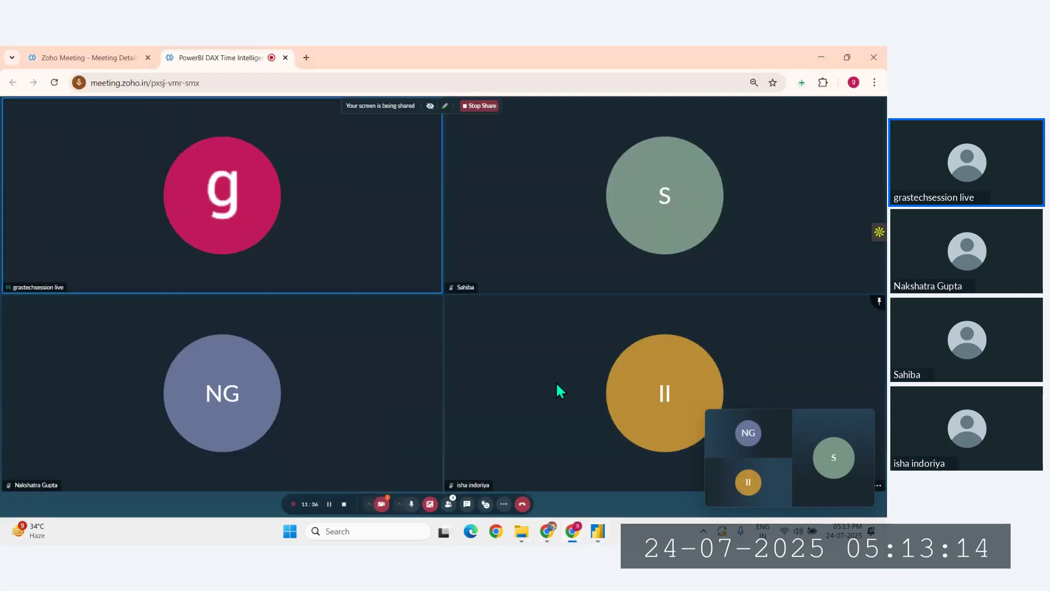
pyautogui.click(547, 531)
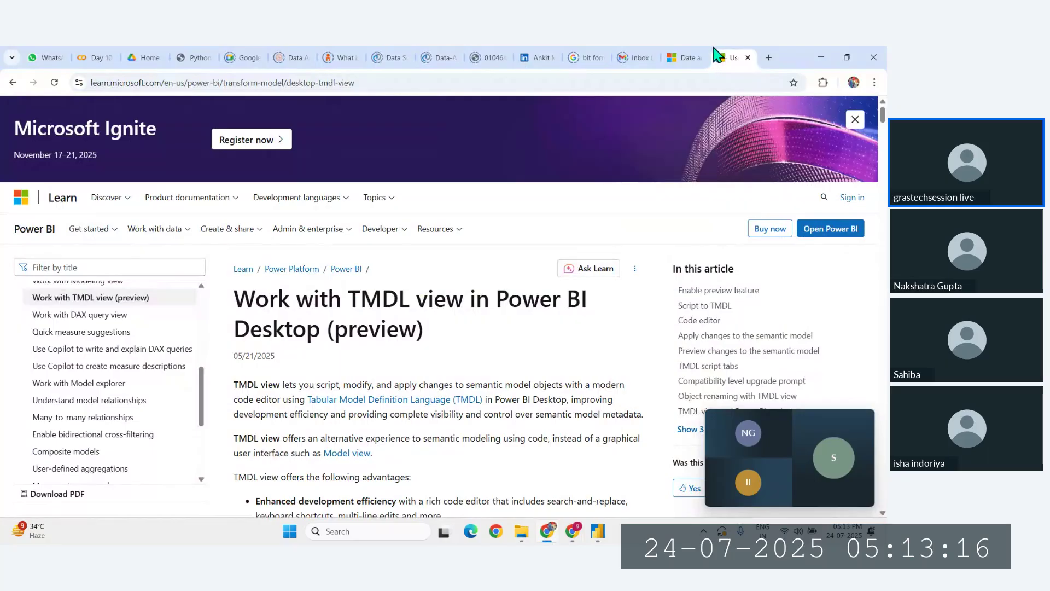
pyautogui.click(691, 57)
pyautogui.click(733, 57)
# Step: Highlight the publication date beneath the TMDL view article's title at an enlarged page zoom
pyautogui.scroll(-3, 408, 328)
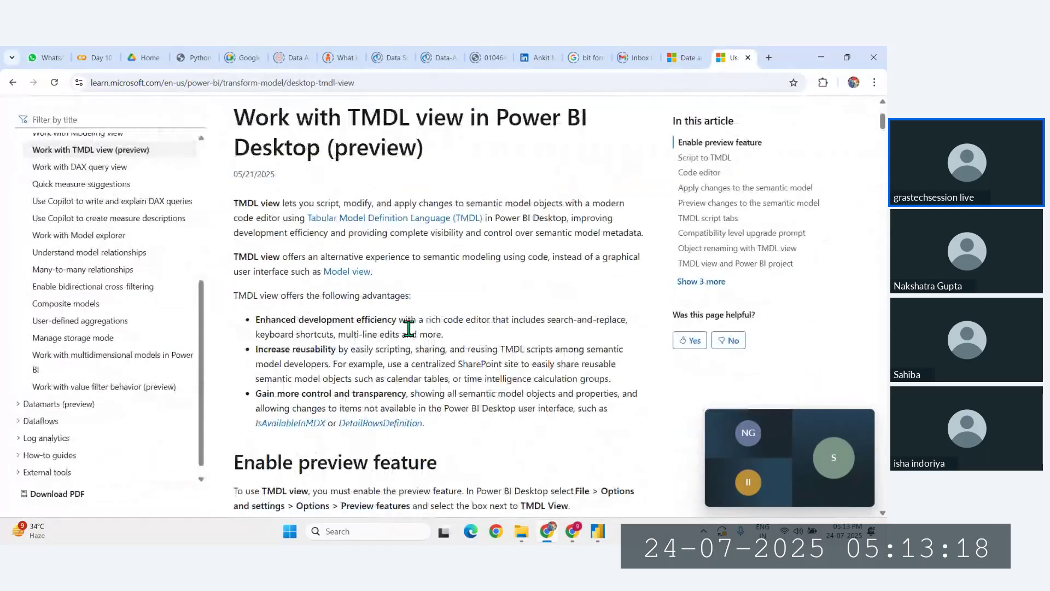
pyautogui.scroll(3, 409, 328)
pyautogui.keyDown('ctrl'); pyautogui.scroll(4, 286, 286); pyautogui.keyUp('ctrl')
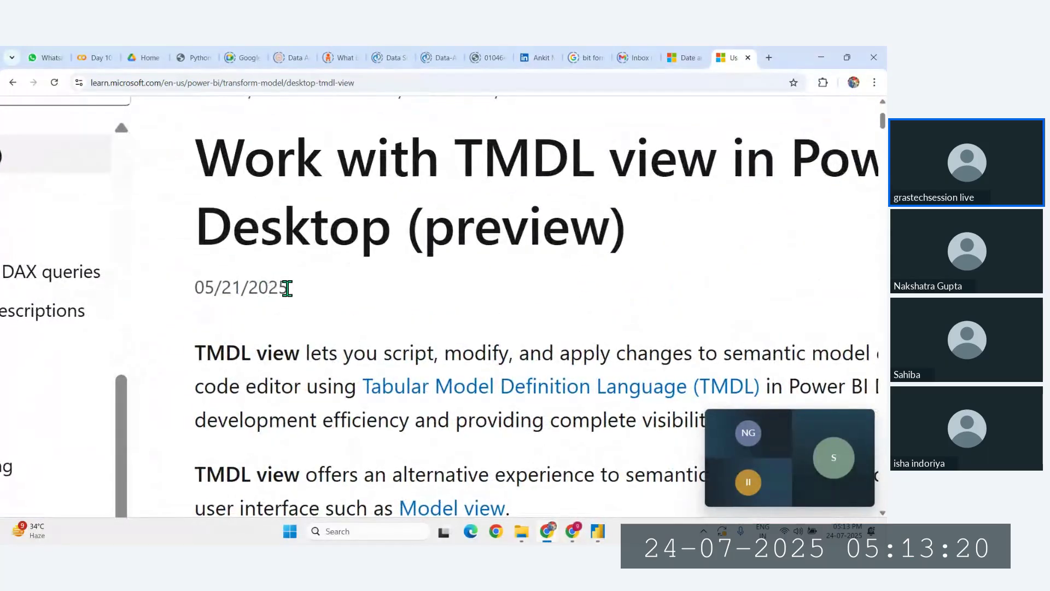
pyautogui.moveTo(287, 288); pyautogui.dragTo(186, 296)
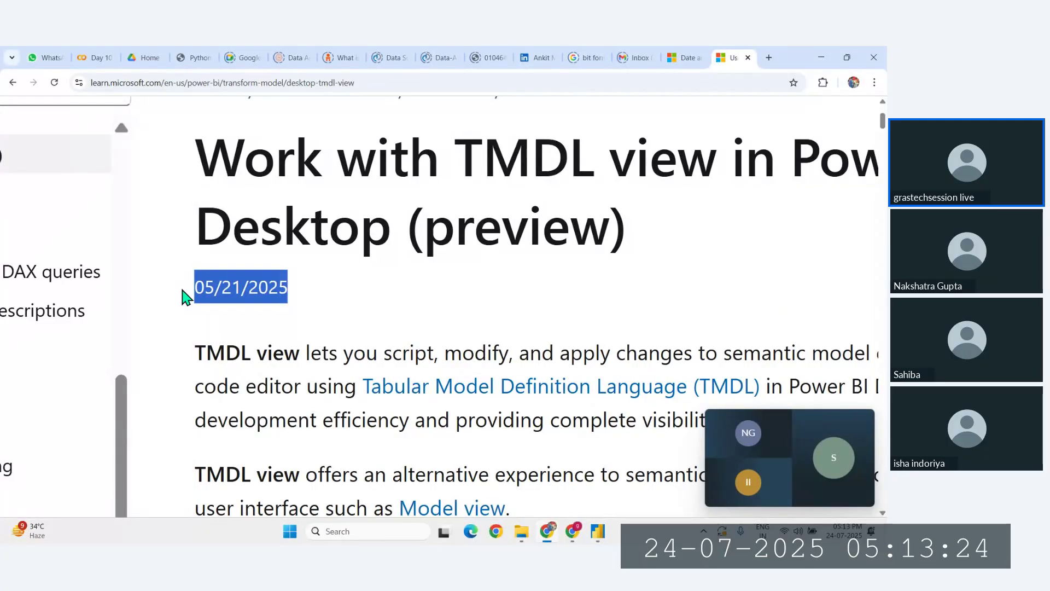
pyautogui.scroll(-3, 369, 344)
pyautogui.keyDown('ctrl'); pyautogui.scroll(-1, 368, 349); pyautogui.keyUp('ctrl')
pyautogui.keyDown('ctrl'); pyautogui.scroll(-2, 501, 327); pyautogui.keyUp('ctrl')
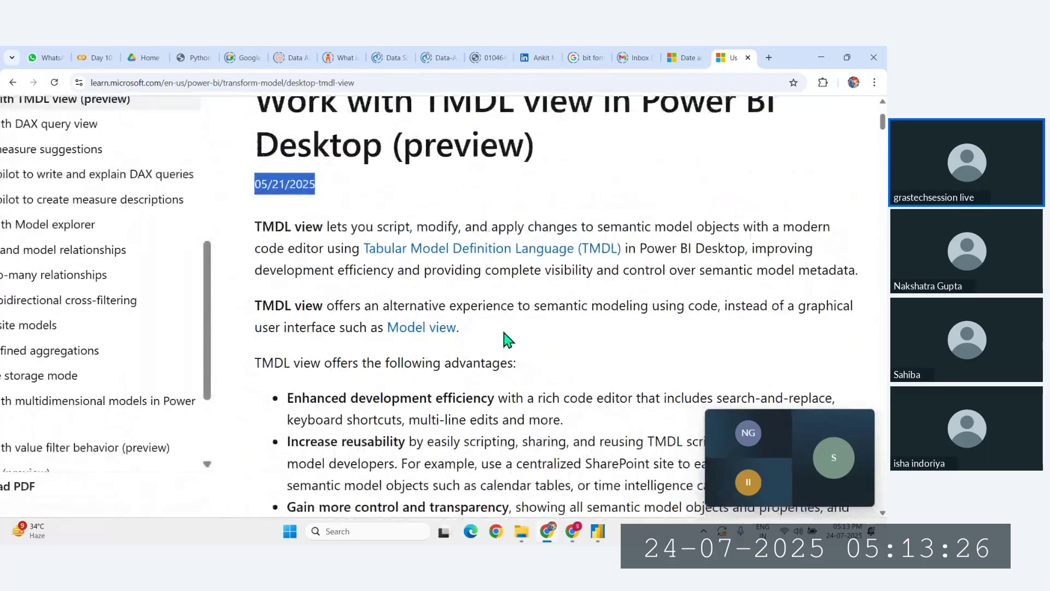
# Step: Read the article's list of TMDL view advantages, the Enable preview feature section and the Script to TMDL illustrations
pyautogui.scroll(-3, 501, 328)
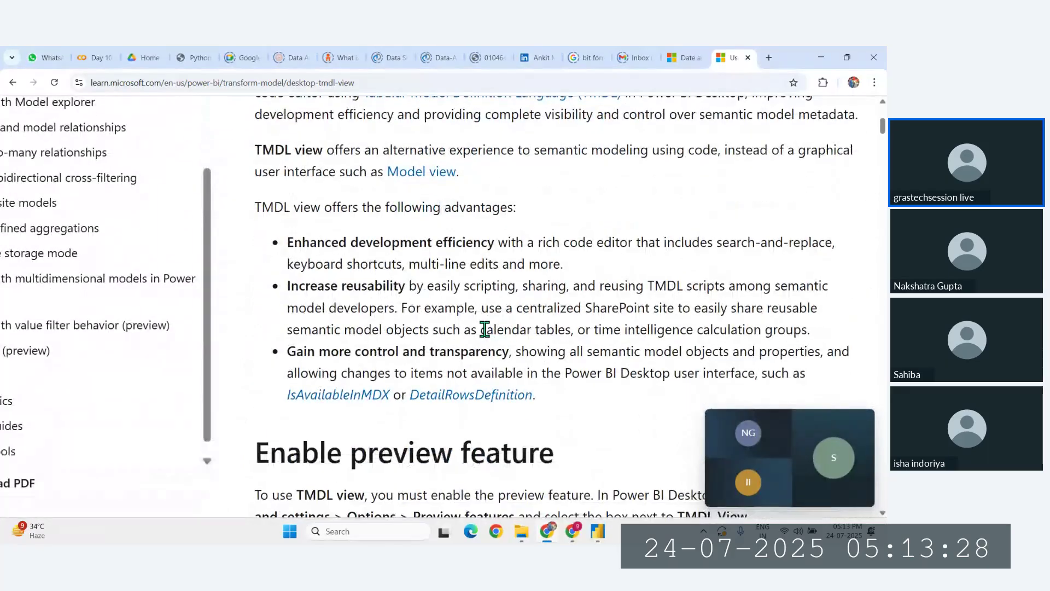
pyautogui.scroll(-5, 504, 330)
pyautogui.scroll(-3, 483, 324)
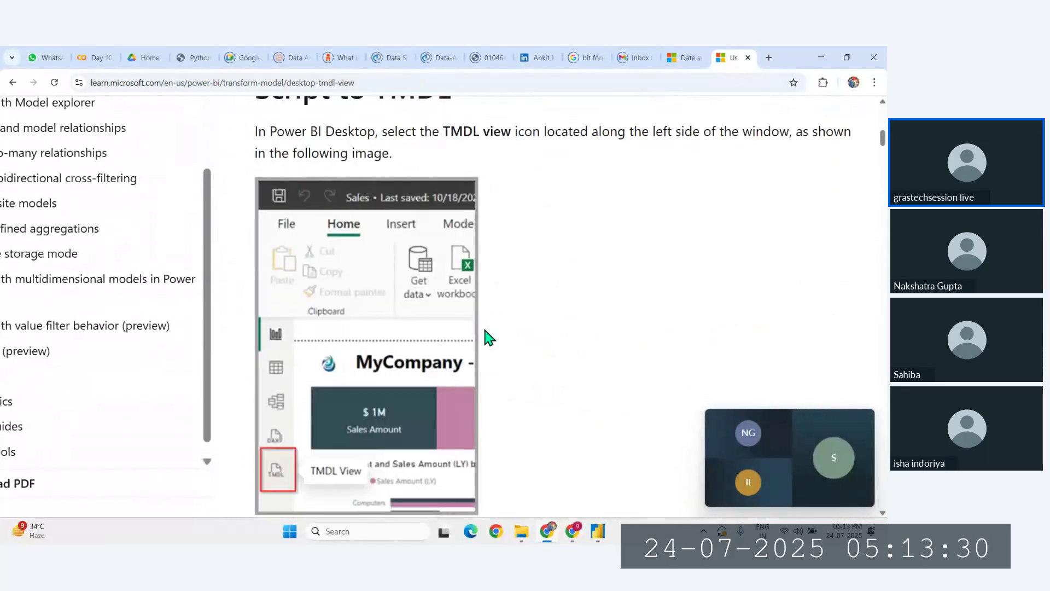
pyautogui.scroll(4, 482, 324)
pyautogui.moveTo(364, 314); pyautogui.dragTo(476, 321)
pyautogui.scroll(-14, 474, 314)
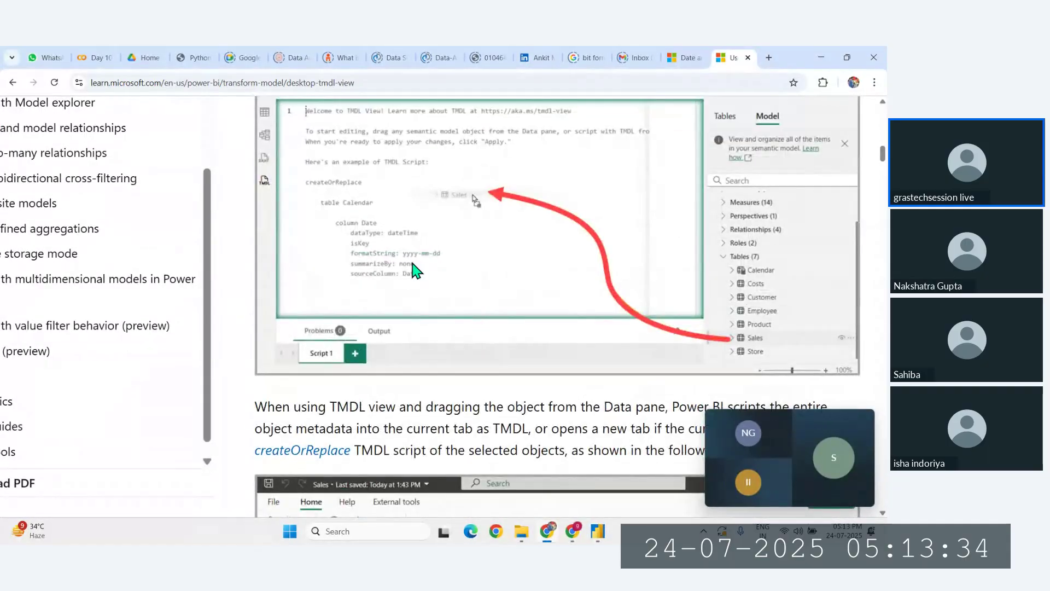
# Step: Examine the enlarged createOrReplace sample script of the Sales table in the Script to TMDL section
pyautogui.hotkey('ctrl', '+')
pyautogui.hotkey('ctrl', '+')
pyautogui.scroll(-7, 454, 229)
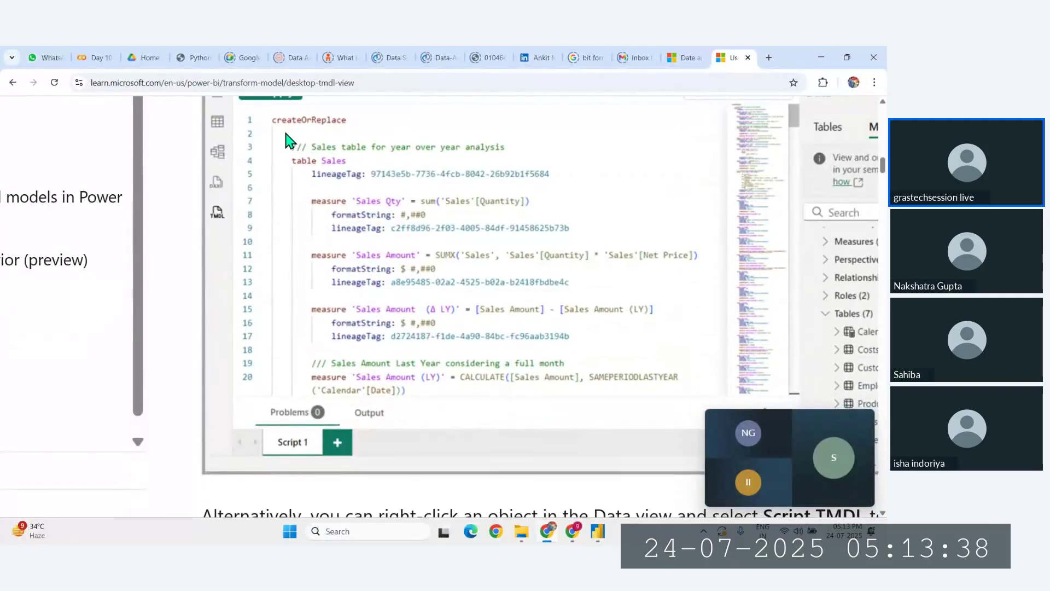
pyautogui.scroll(-3, 588, 316)
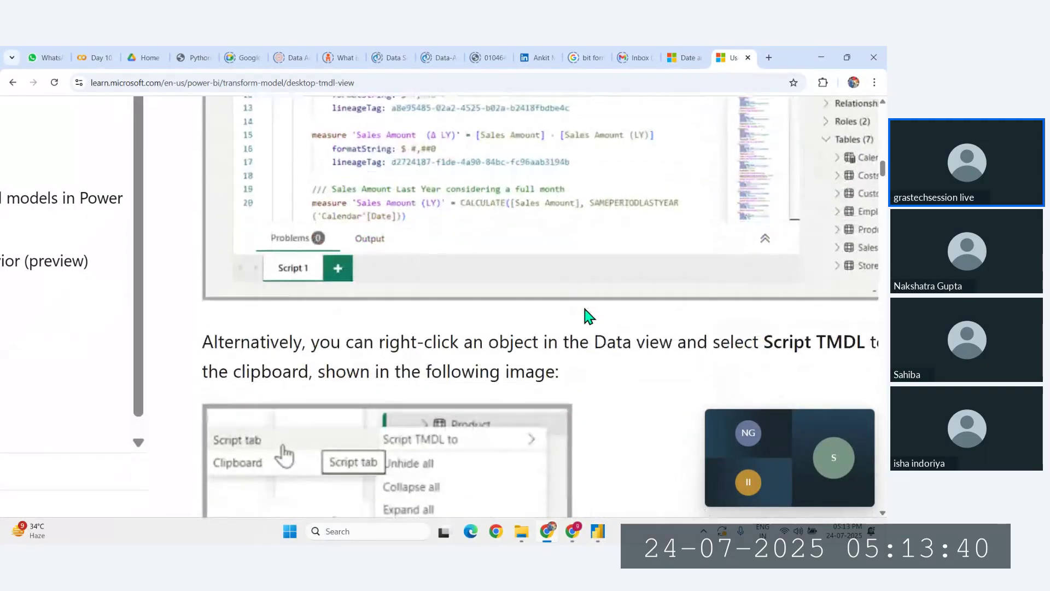
pyautogui.scroll(2, 588, 316)
pyautogui.scroll(1, 588, 316)
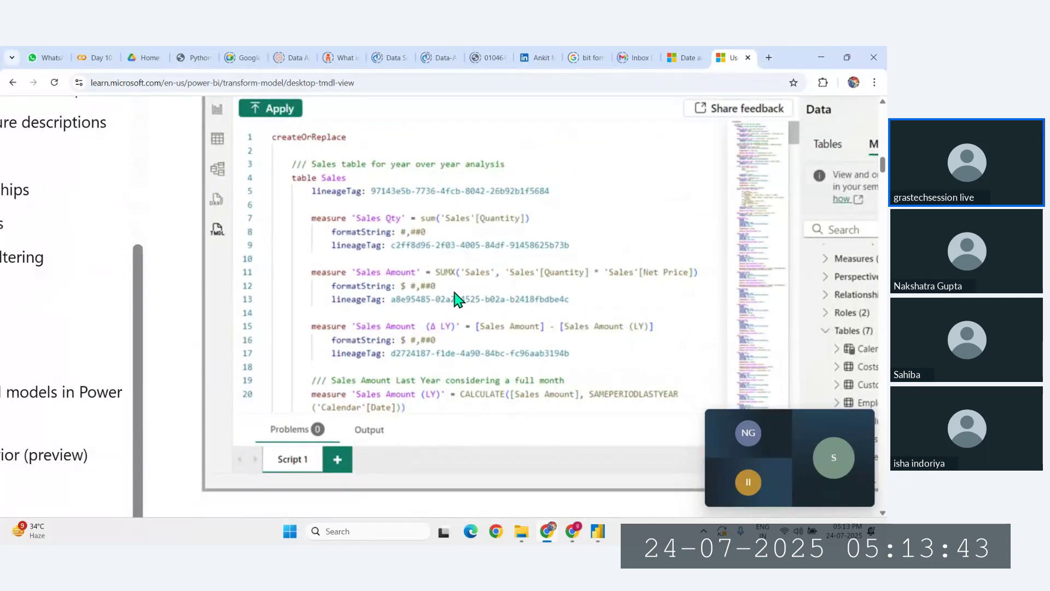
pyautogui.scroll(3, 458, 300)
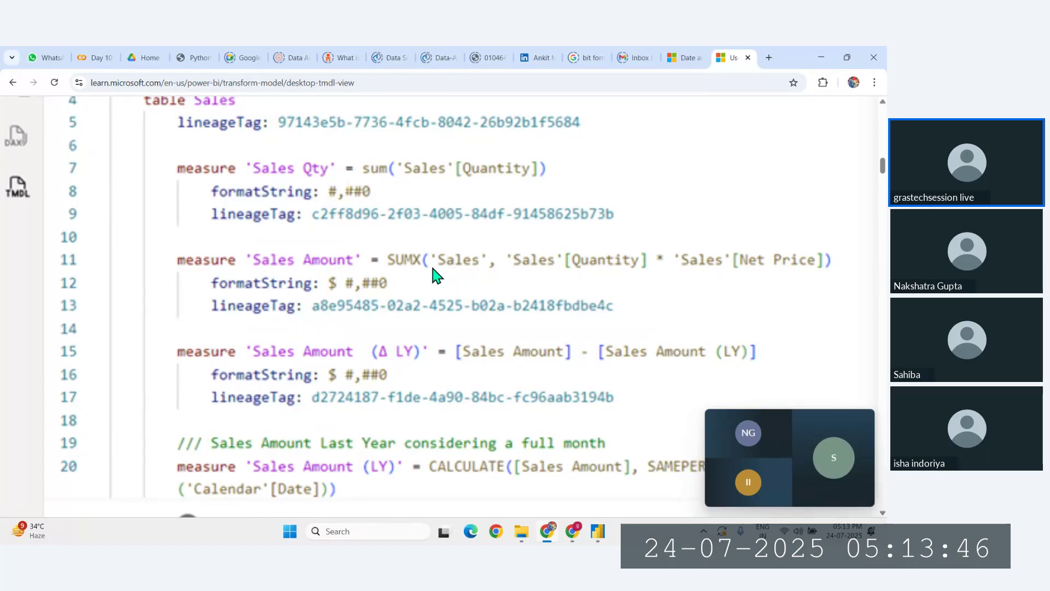
pyautogui.scroll(-4, 432, 268)
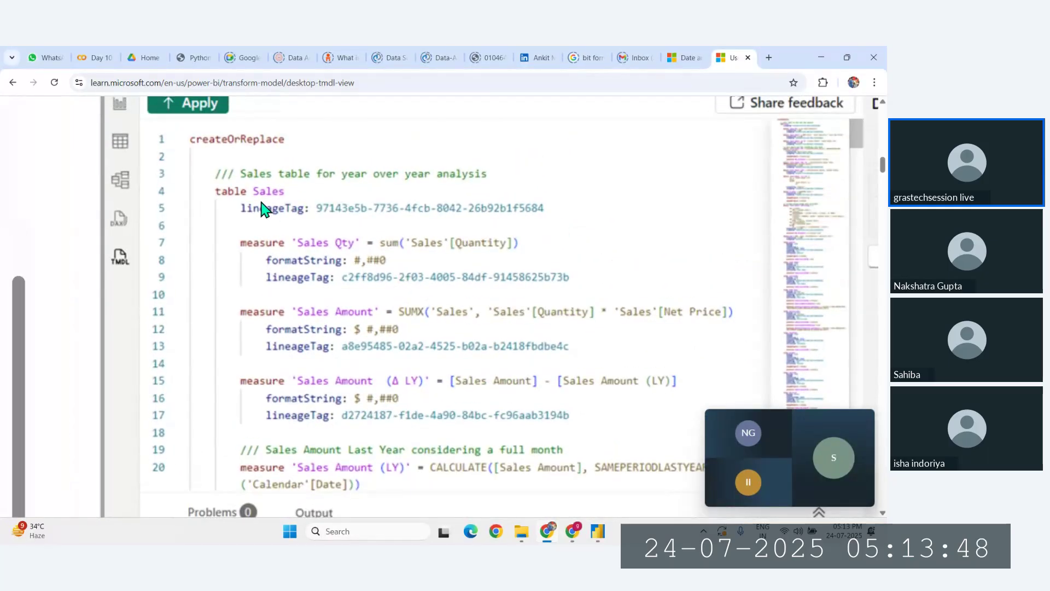
# Step: Read through the article's Code editor section, covering semantic highlighting, autocomplete, tooltips and code actions
pyautogui.scroll(-9, 399, 292)
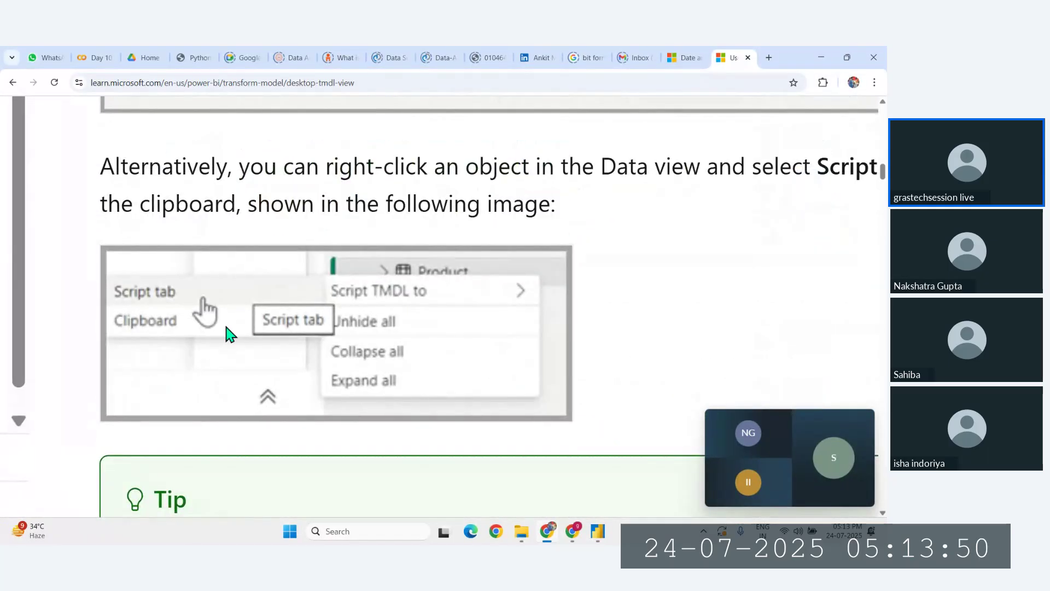
pyautogui.scroll(-10, 345, 315)
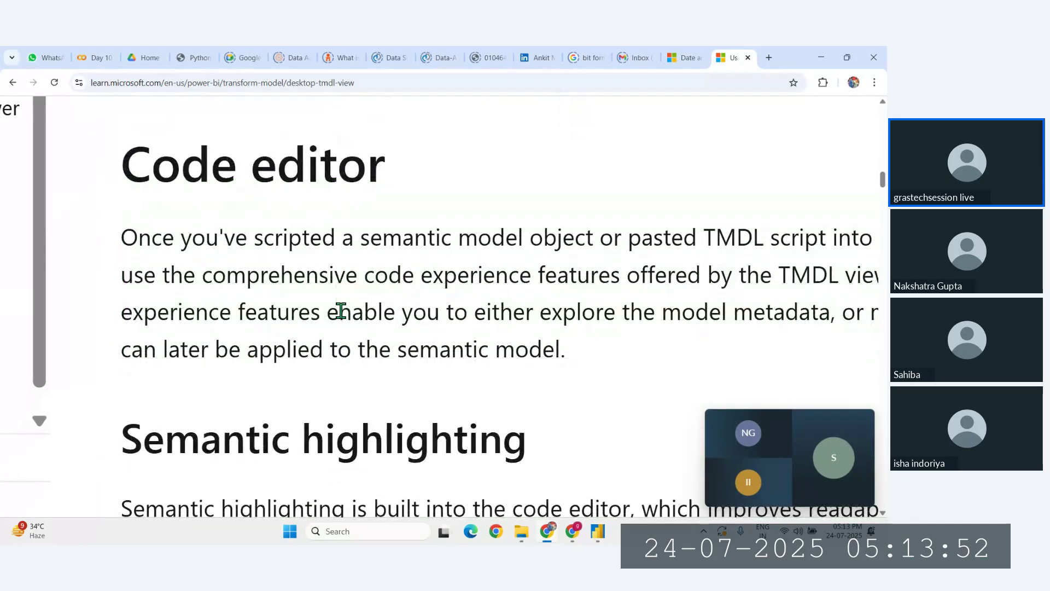
pyautogui.scroll(-10, 341, 311)
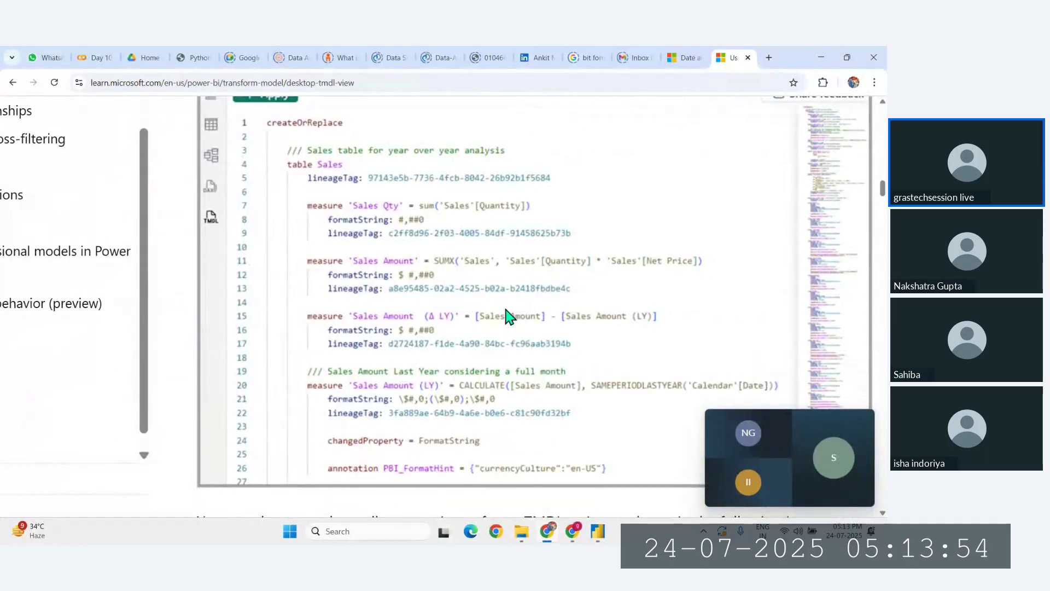
pyautogui.scroll(-10, 508, 316)
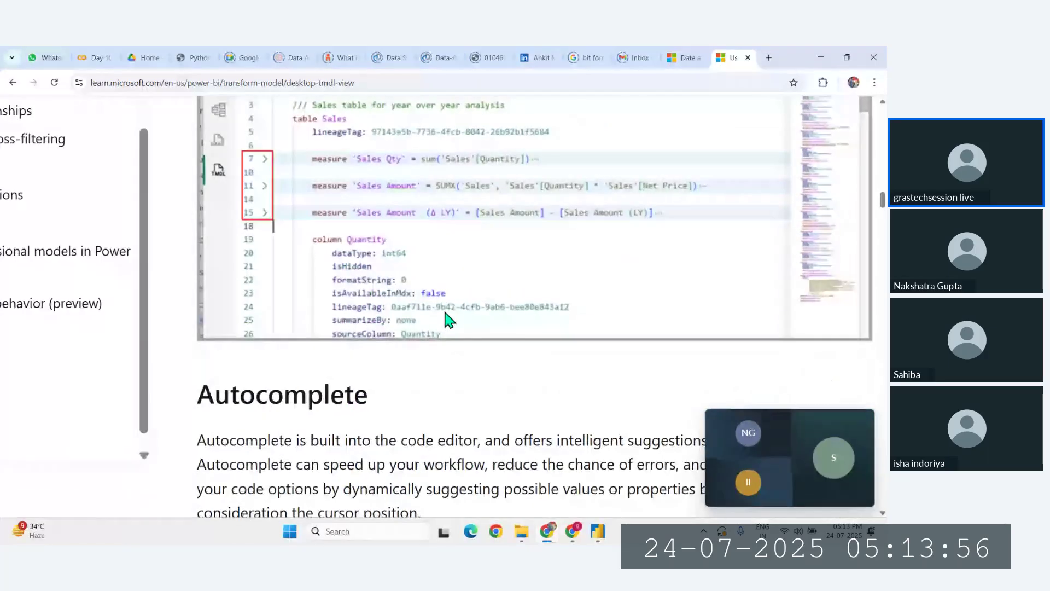
pyautogui.scroll(-9, 521, 209)
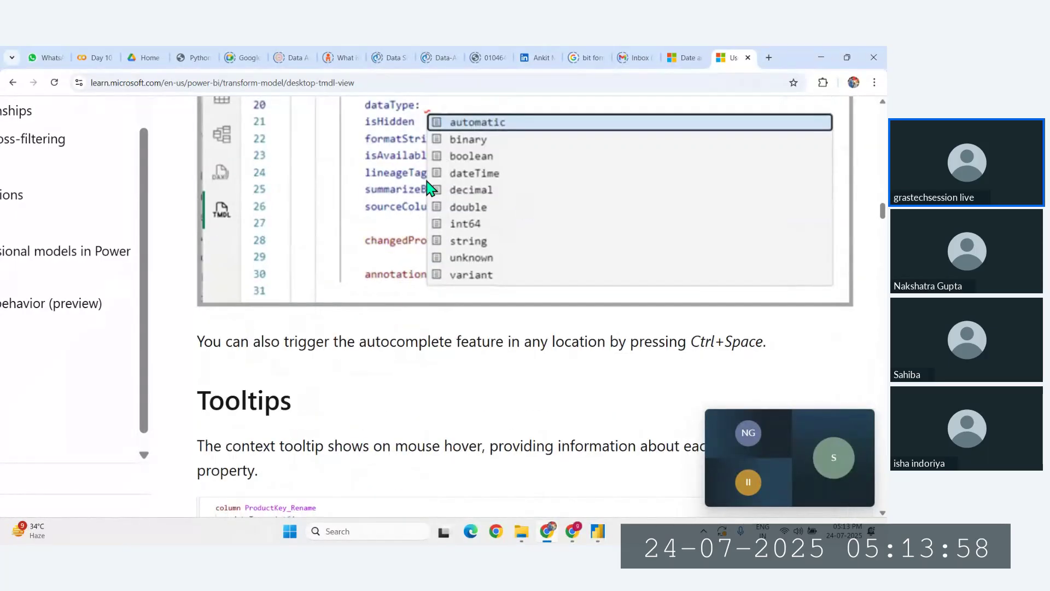
pyautogui.scroll(-7, 488, 251)
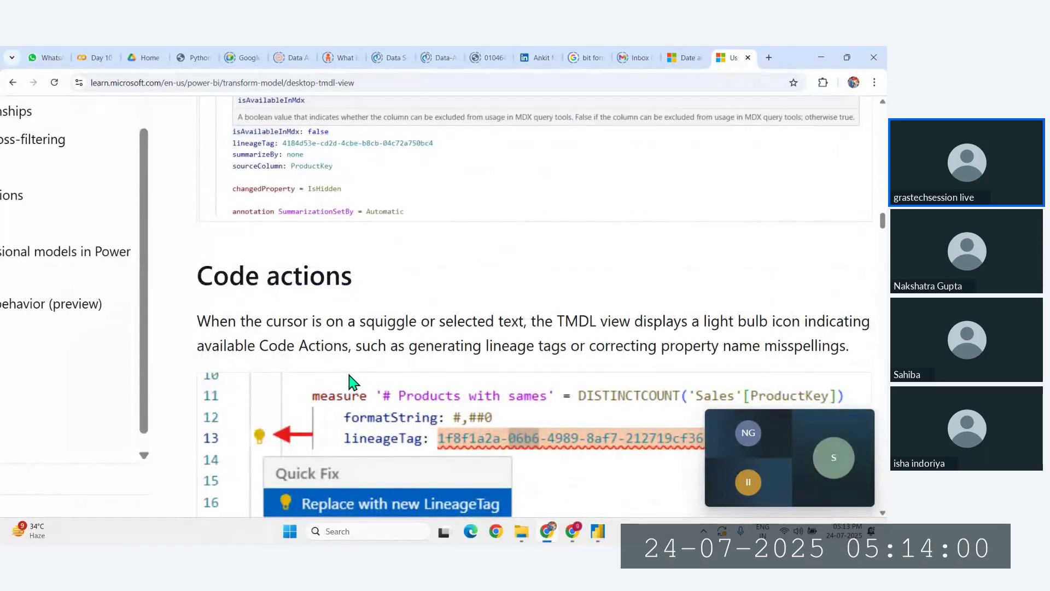
pyautogui.scroll(-4, 382, 237)
pyautogui.scroll(-5, 381, 337)
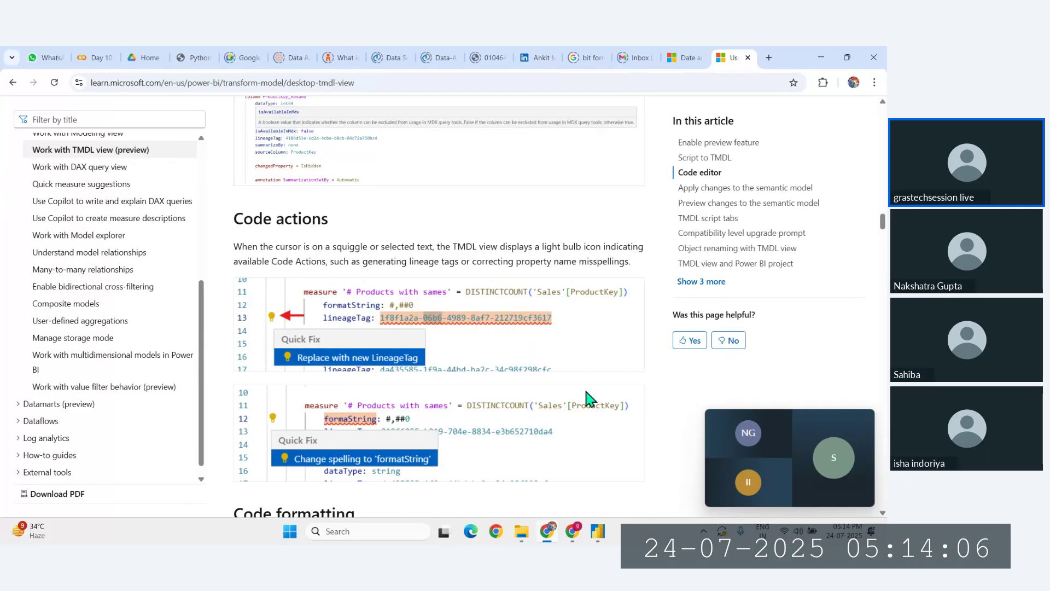
# Step: Switch to the dax_complete file in Power BI Desktop and show its Report view
pyautogui.click(600, 537)
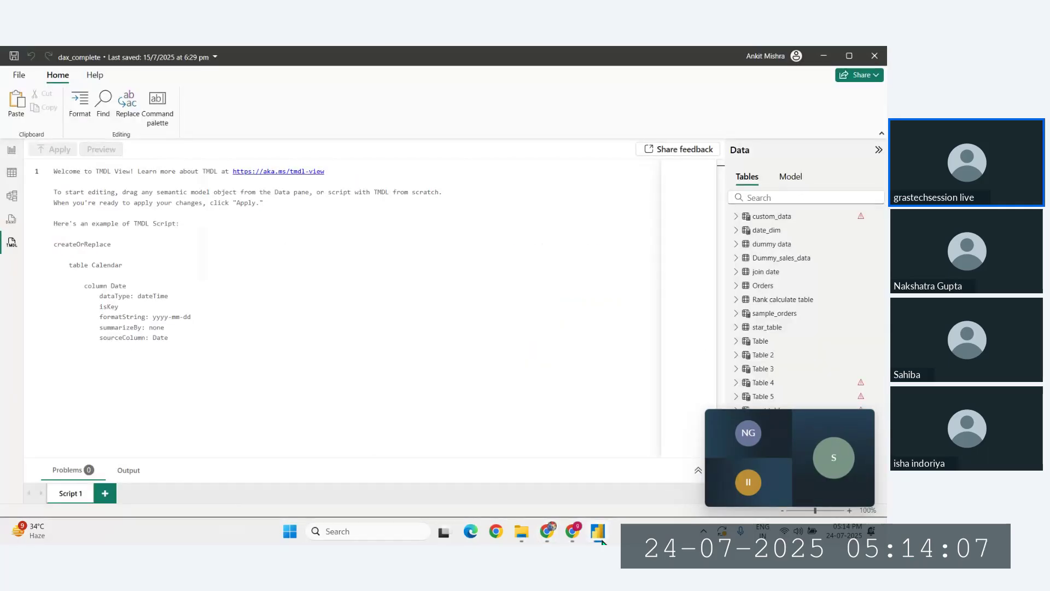
pyautogui.click(12, 150)
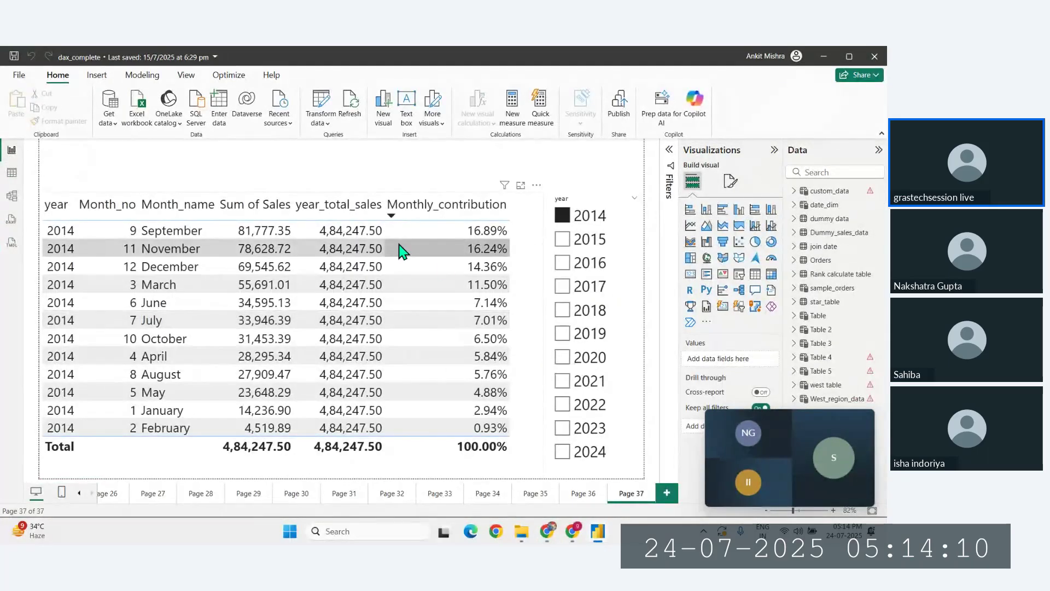
pyautogui.moveTo(843, 425)
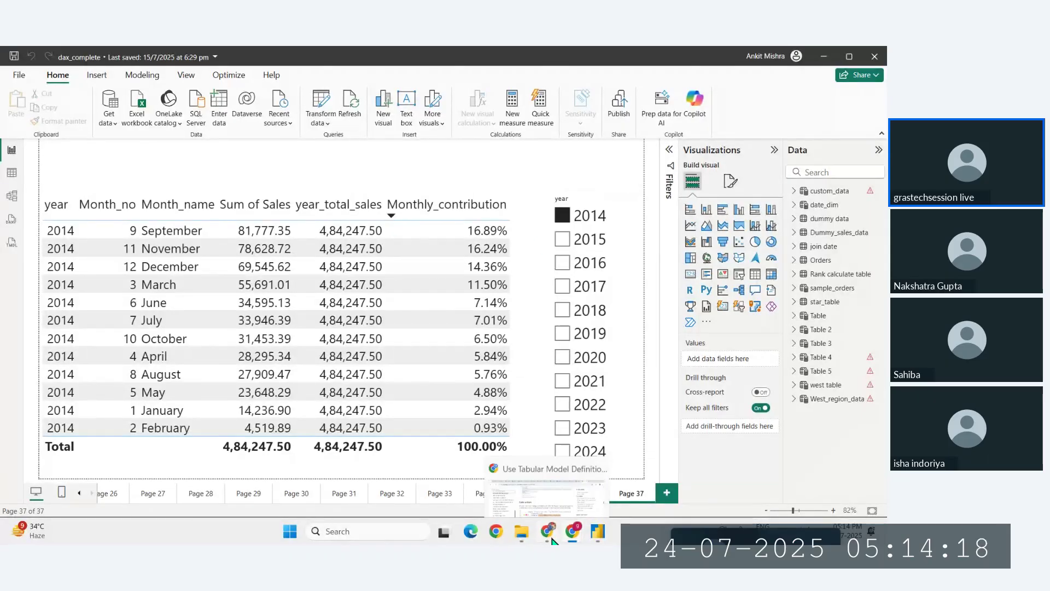
# Step: Switch to Chrome and bring up the Microsoft Learn page on DAX date and time functions
pyautogui.click(572, 531)
pyautogui.click(681, 58)
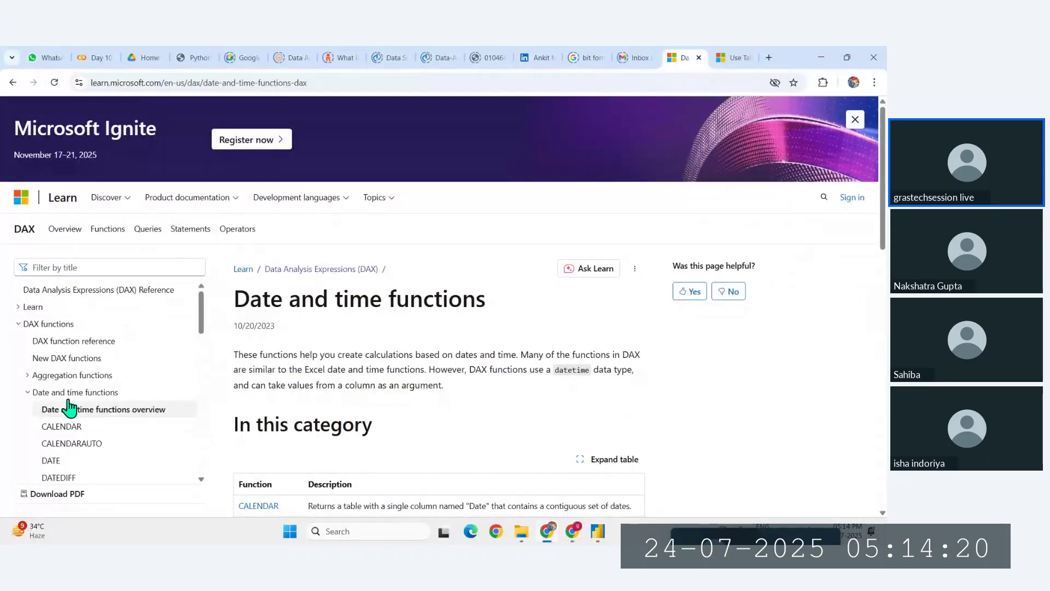
# Step: Open the Time intelligence functions overview in the DAX reference and read through its function table down to TOTALYTD
pyautogui.scroll(-9, 68, 408)
pyautogui.scroll(-2, 68, 408)
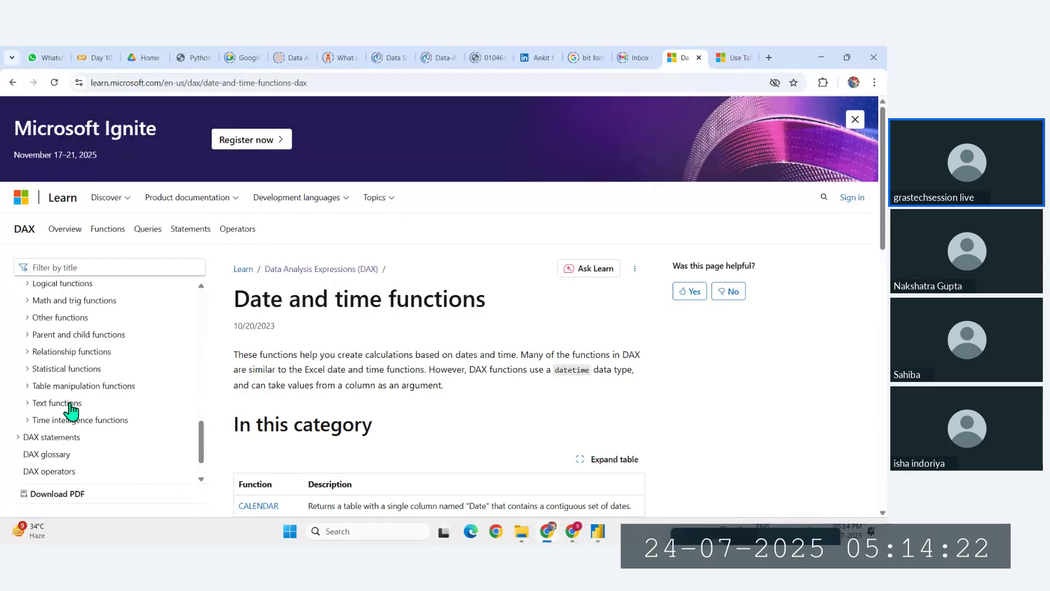
pyautogui.click(71, 420)
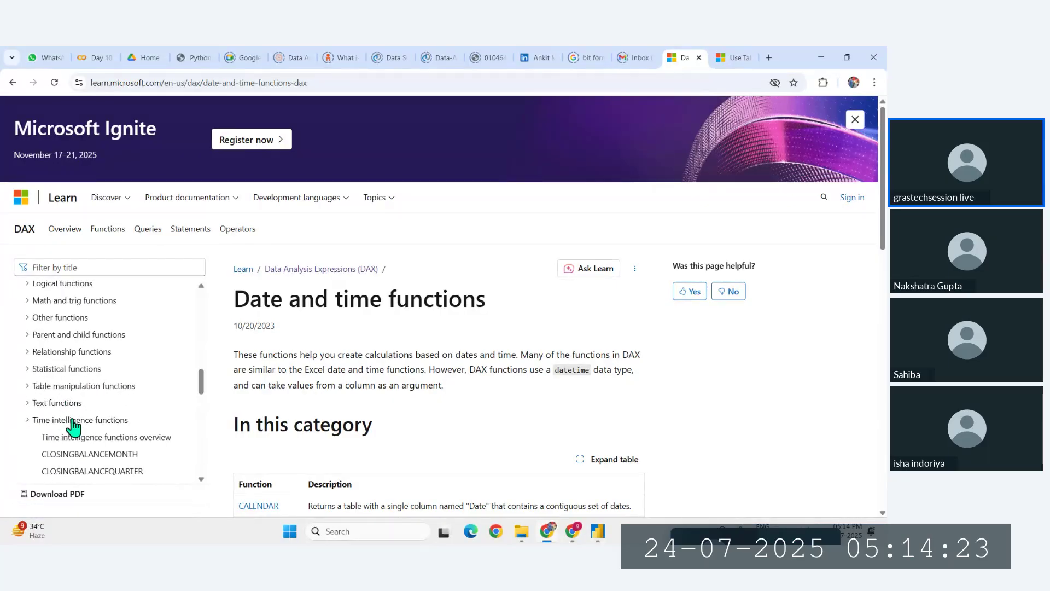
pyautogui.click(112, 437)
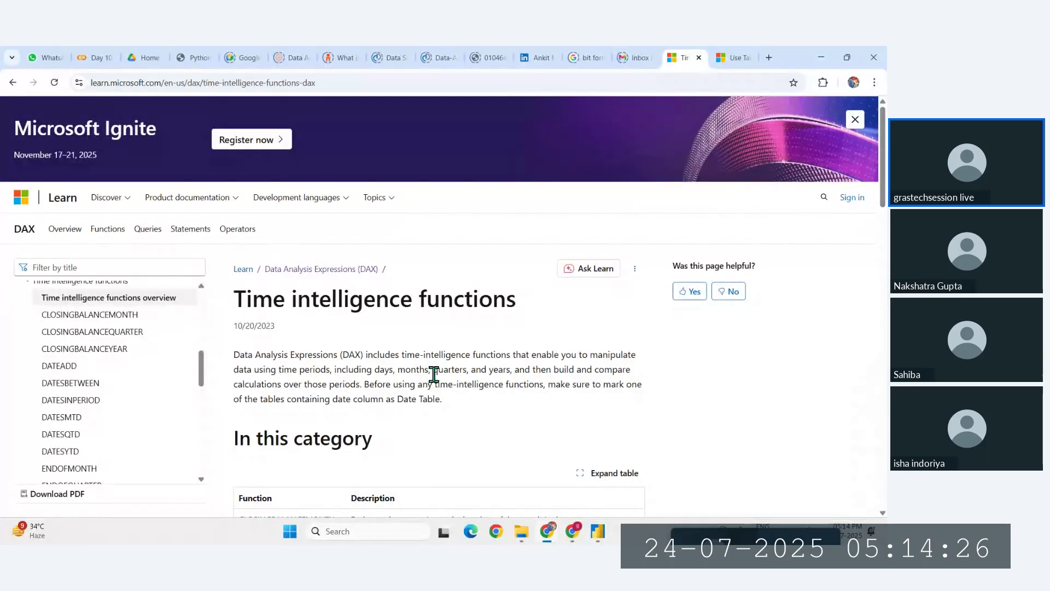
pyautogui.scroll(-3, 434, 378)
pyautogui.scroll(-10, 434, 377)
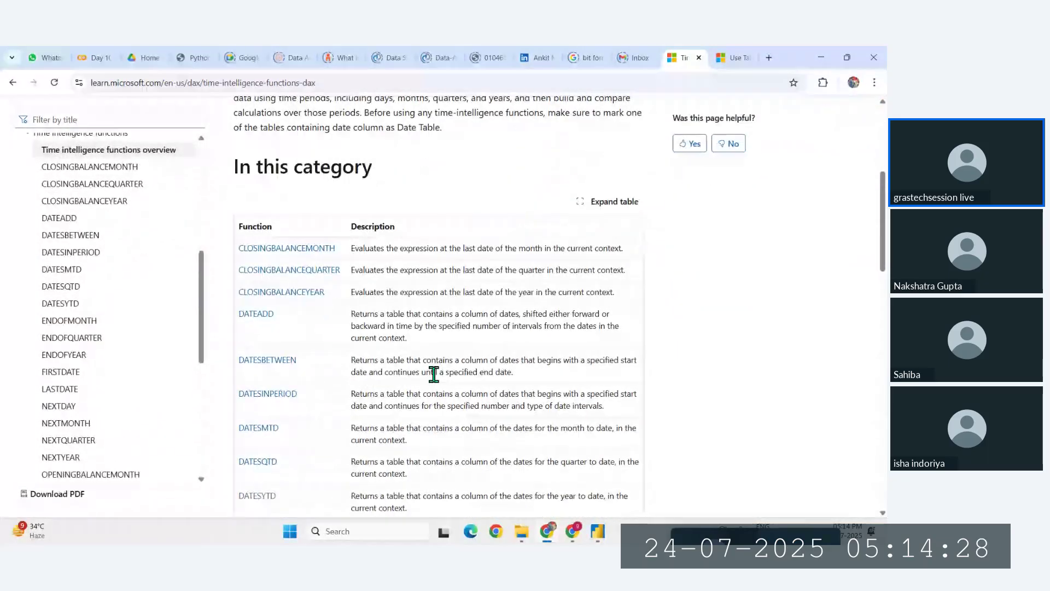
pyautogui.scroll(-10, 332, 289)
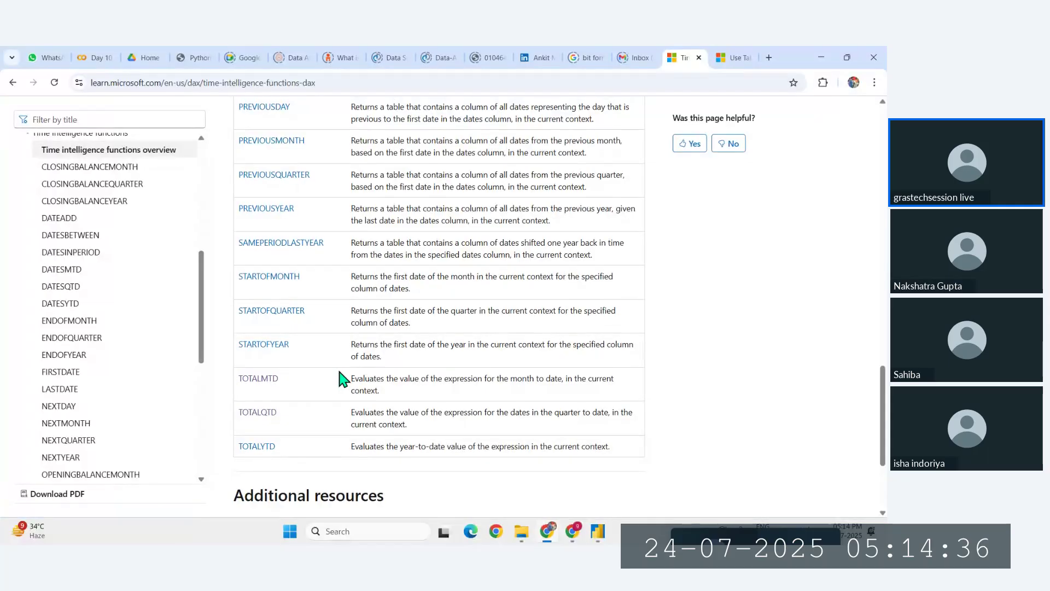
# Step: Switch to the dax_complete file in Power BI Desktop, show Page 36, and examine the Orders and date_dim relationships in Model view
pyautogui.click(598, 531)
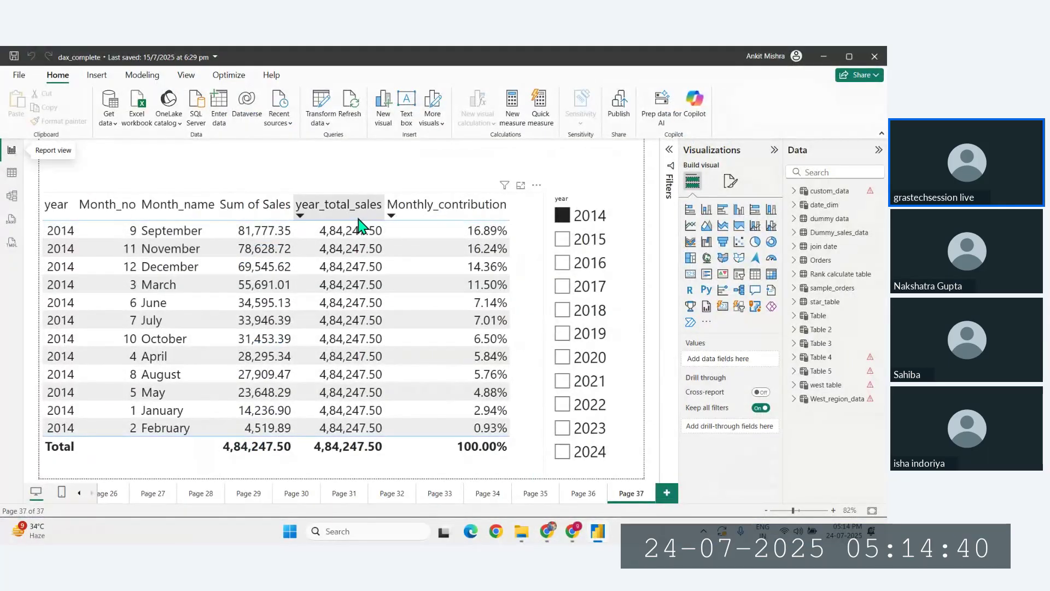
pyautogui.click(580, 492)
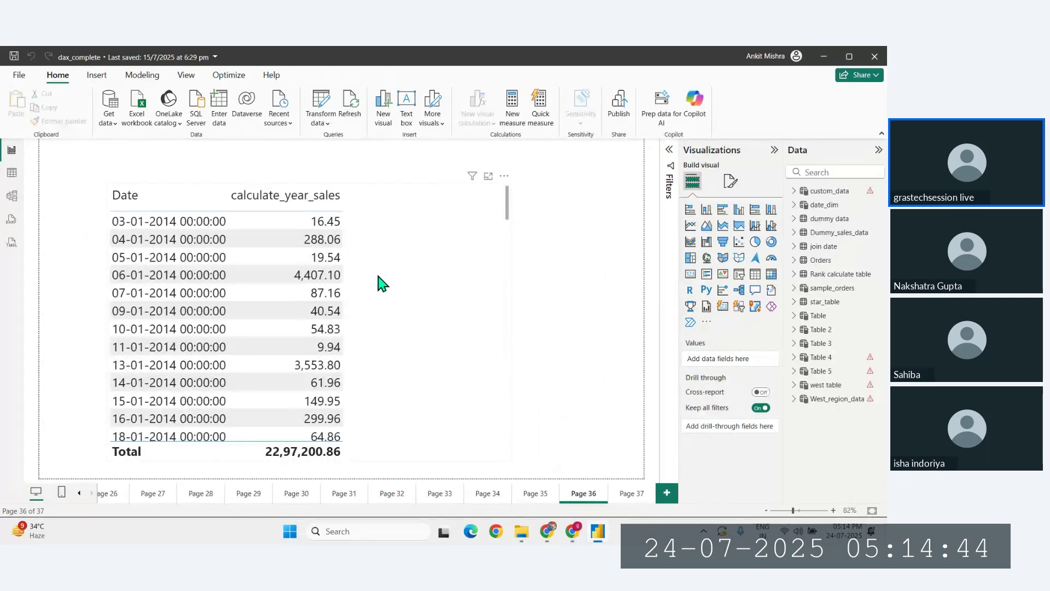
pyautogui.click(11, 196)
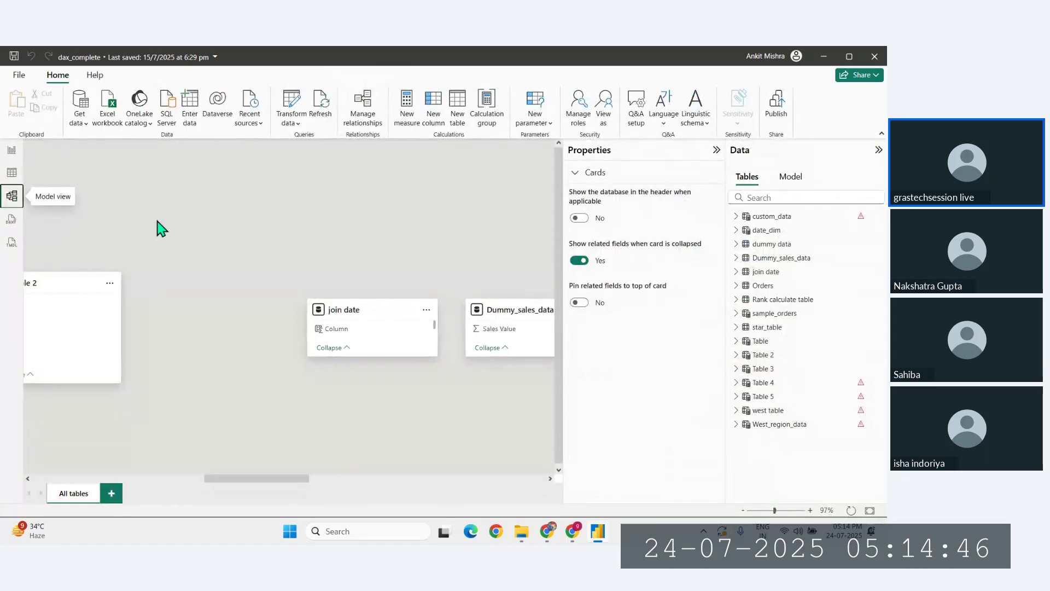
pyautogui.hscroll(-5, 413, 317)
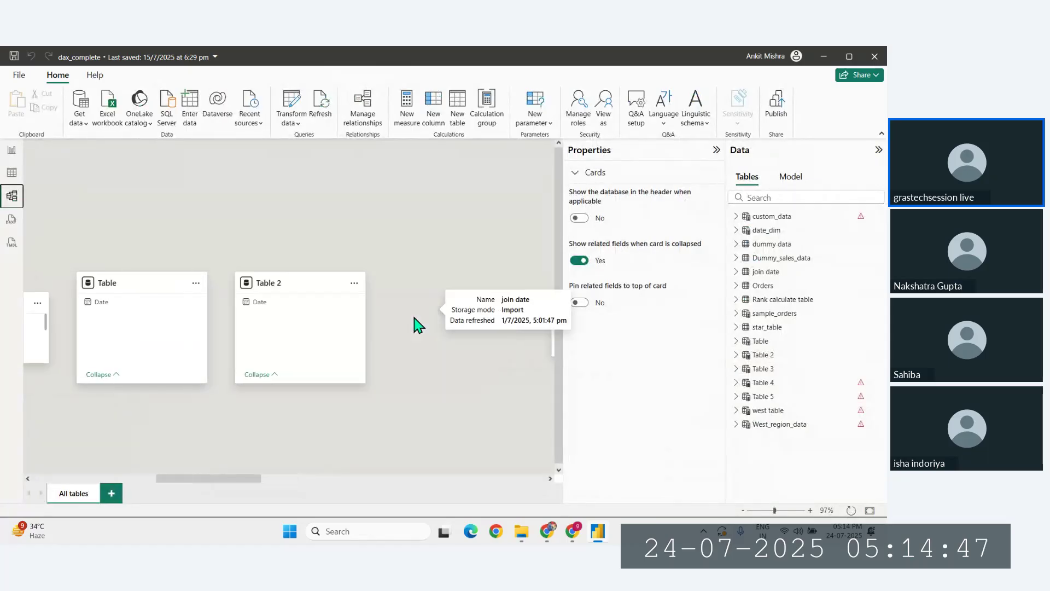
pyautogui.click(755, 230)
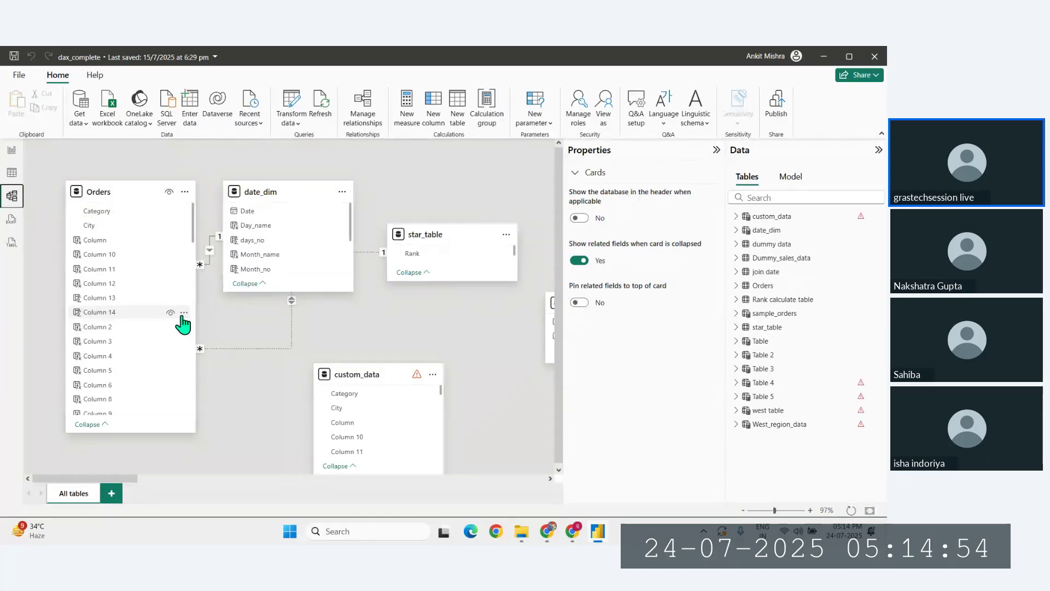
pyautogui.scroll(-5, 182, 323)
pyautogui.scroll(5, 180, 321)
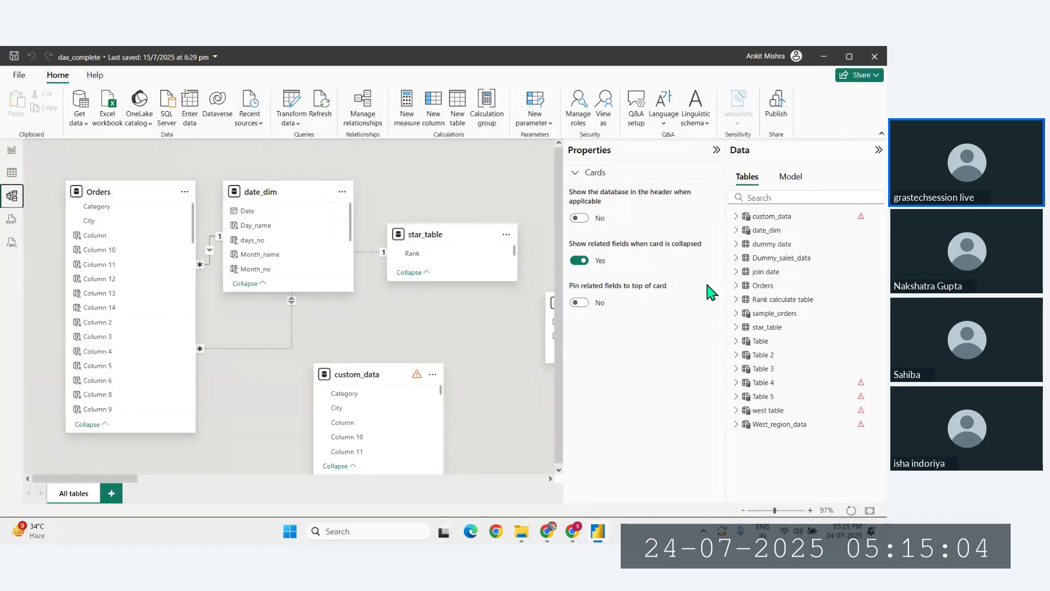
# Step: Expand the date_dim and Orders tables and locate the TOTAL MTD, TOTAL QTD and TOTAL YTD measures
pyautogui.click(736, 230)
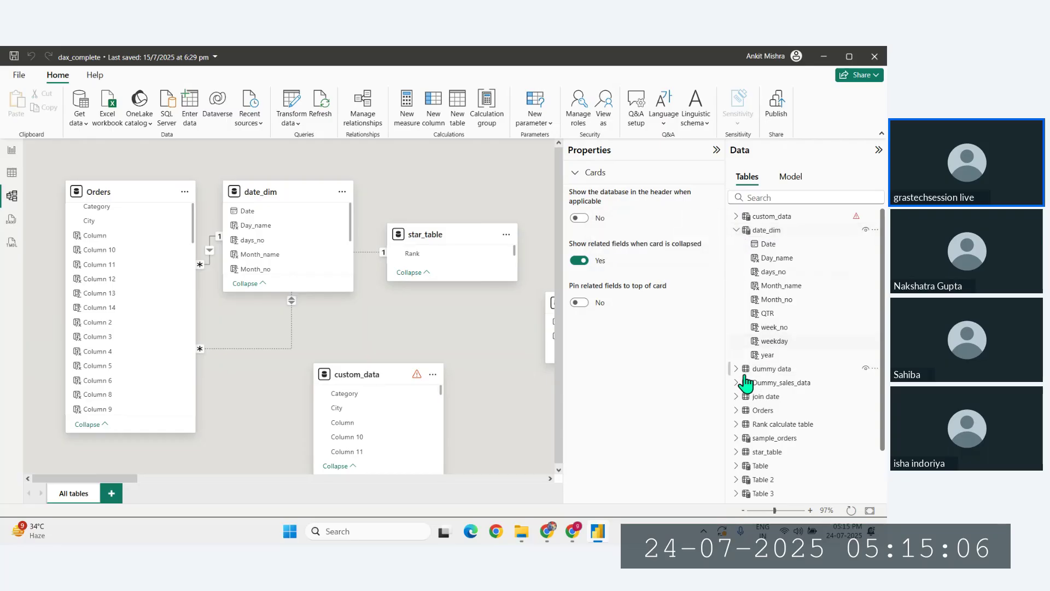
pyautogui.scroll(-2, 743, 410)
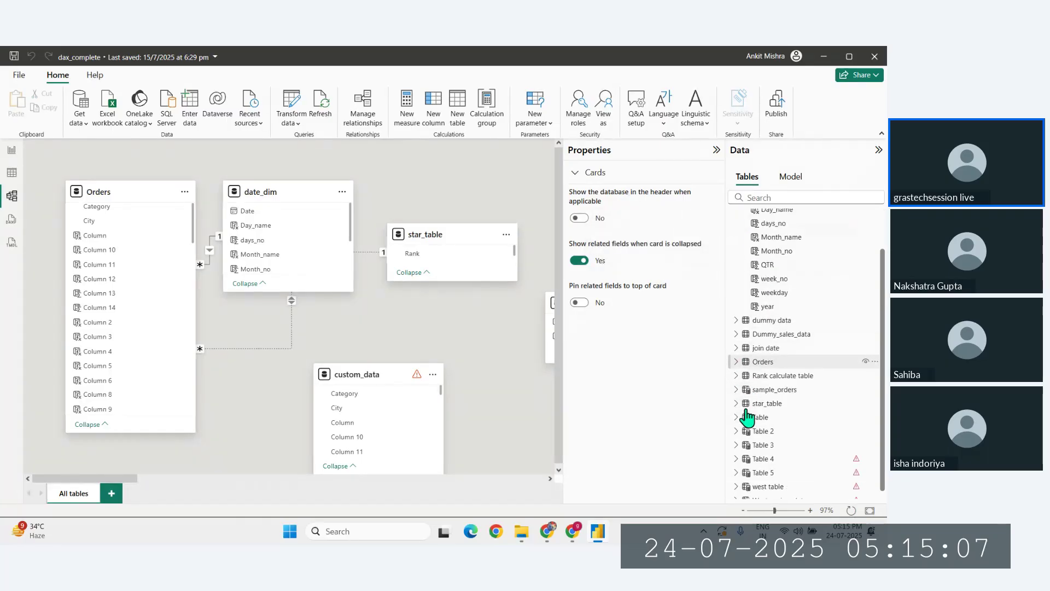
pyautogui.click(738, 357)
pyautogui.scroll(-8, 793, 426)
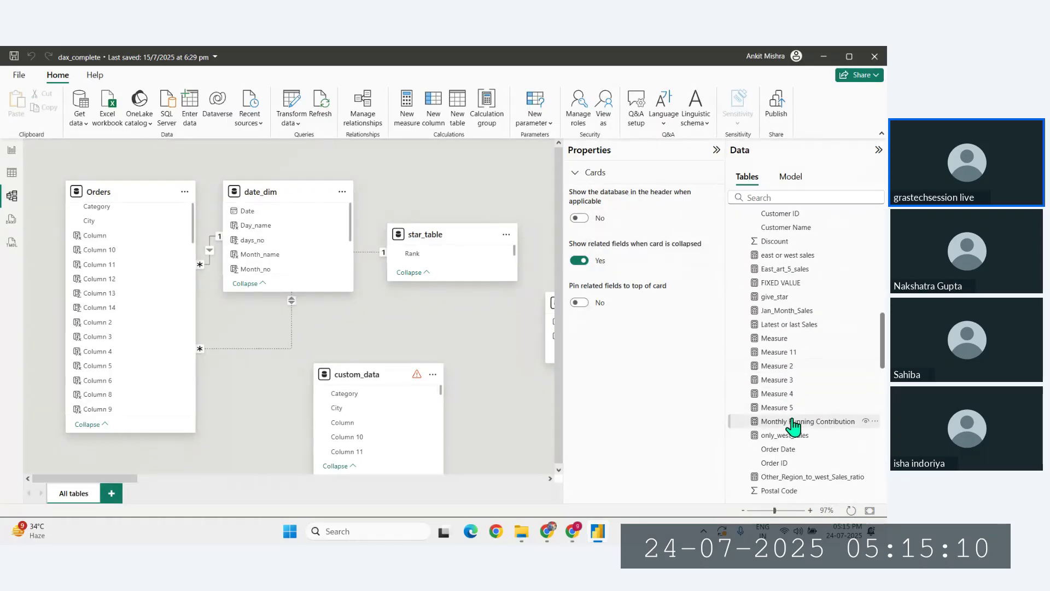
pyautogui.scroll(-10, 793, 427)
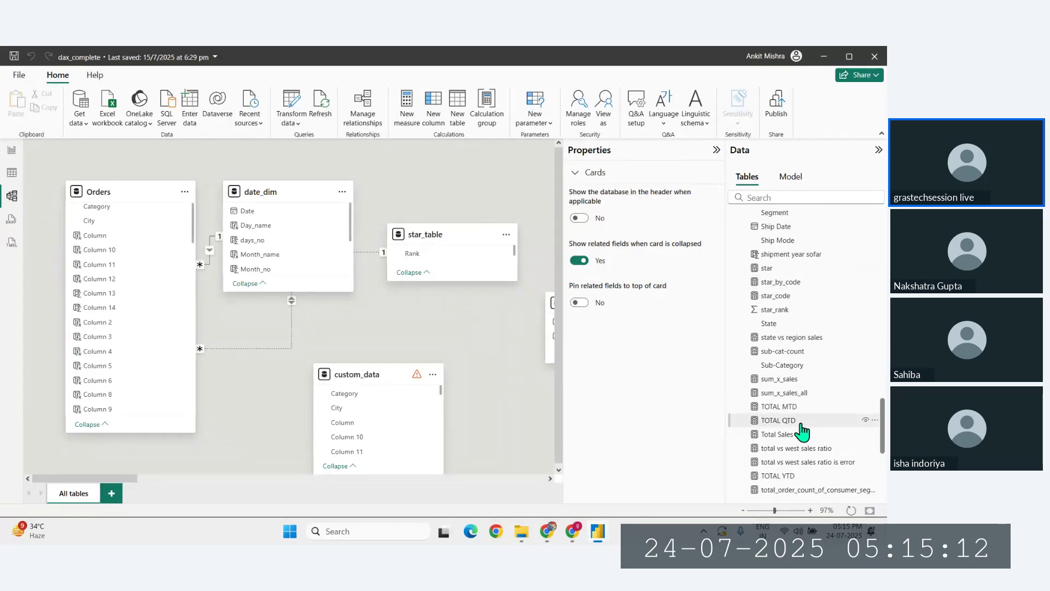
pyautogui.scroll(-1, 802, 432)
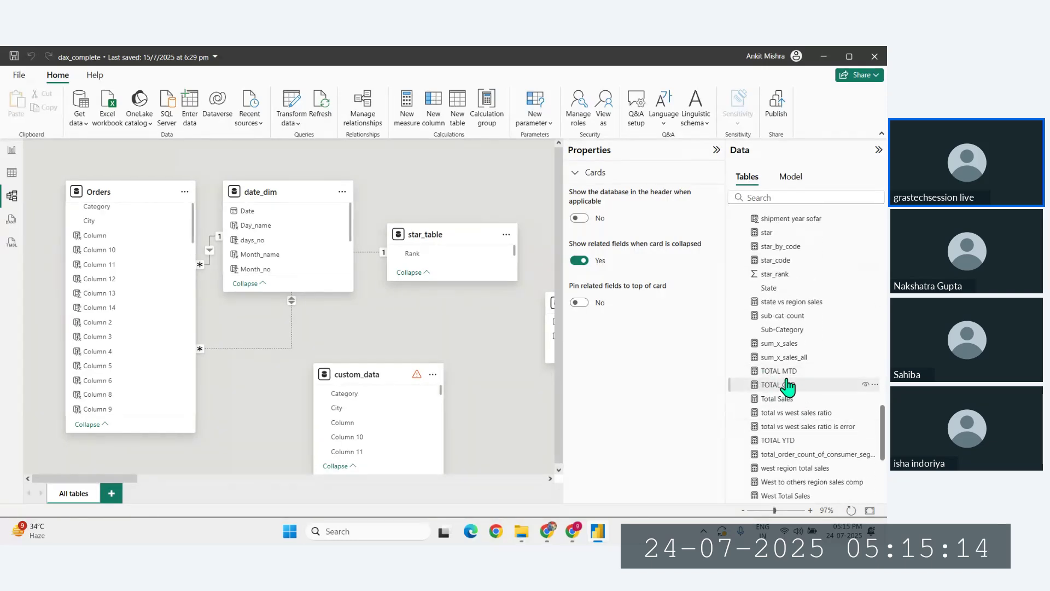
pyautogui.scroll(-3, 788, 386)
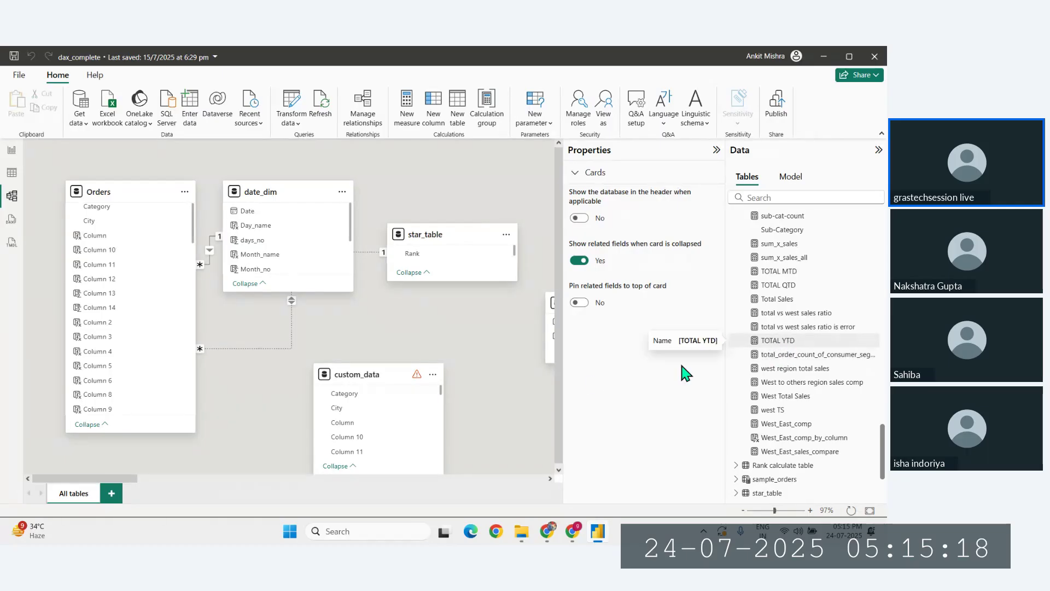
# Step: Return to Report view, browse back to Page 29, and examine the TOTAL MTD column from January into February 2014
pyautogui.click(12, 152)
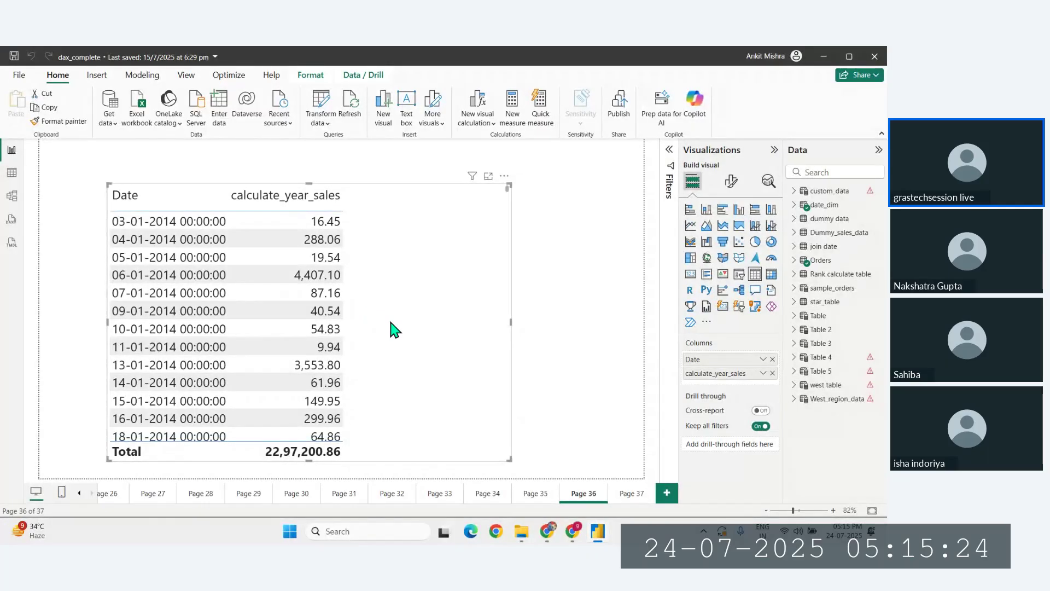
pyautogui.click(534, 495)
pyautogui.click(479, 494)
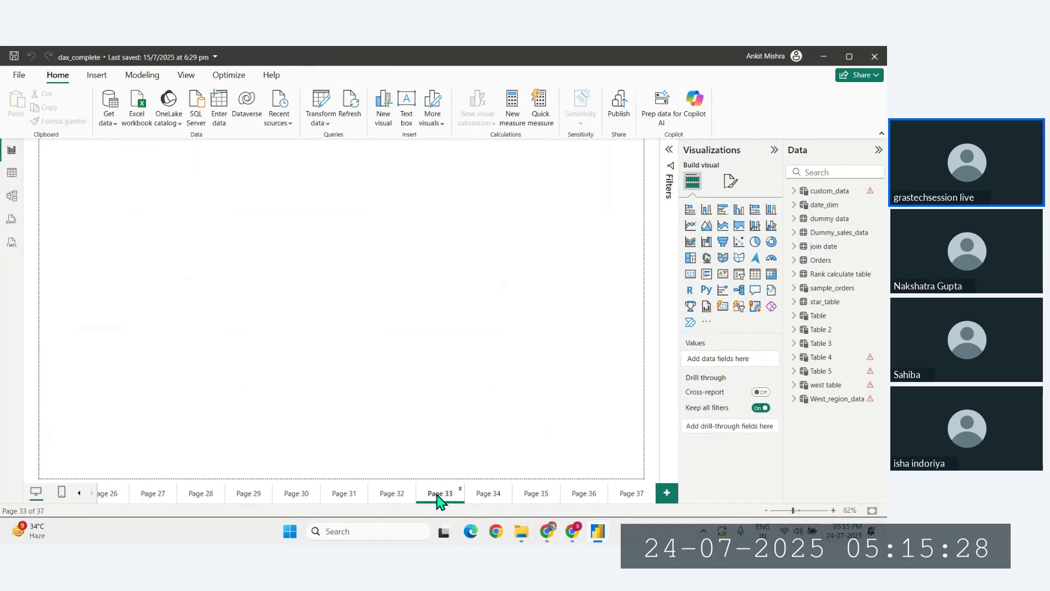
pyautogui.click(439, 494)
pyautogui.click(401, 493)
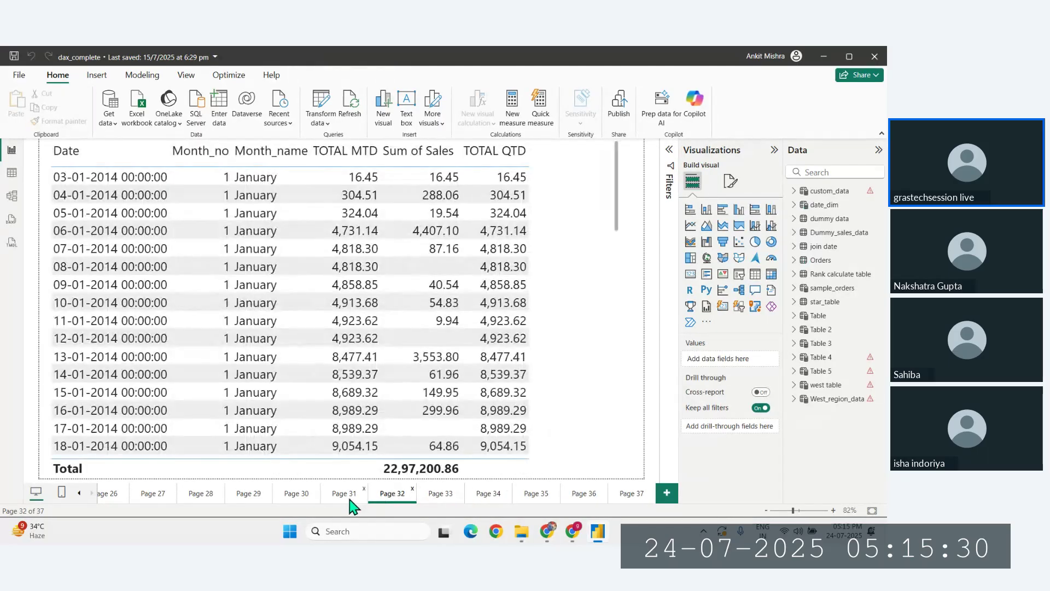
pyautogui.click(350, 496)
pyautogui.click(299, 495)
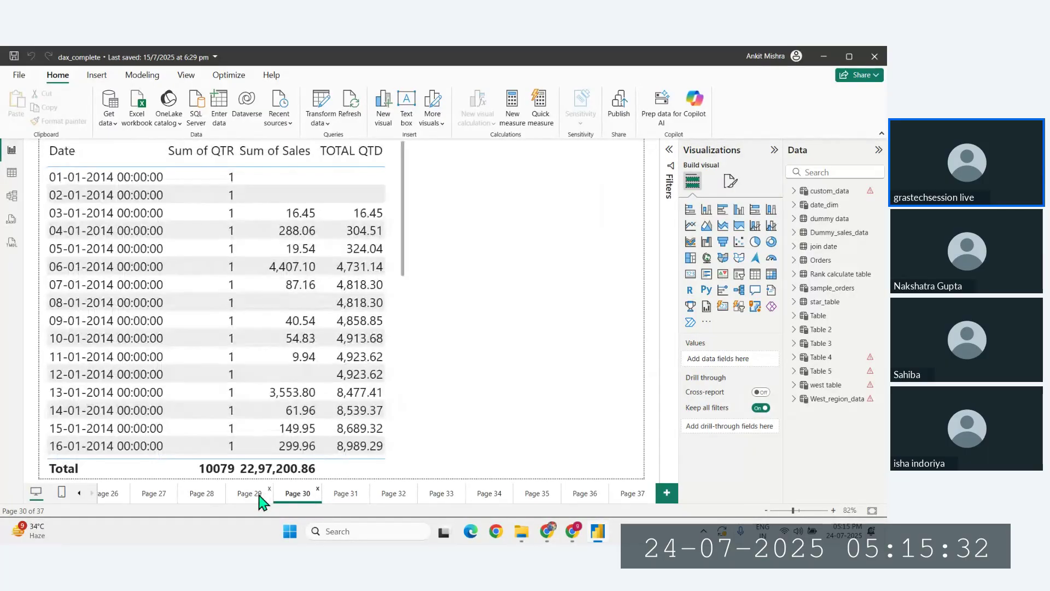
pyautogui.click(262, 496)
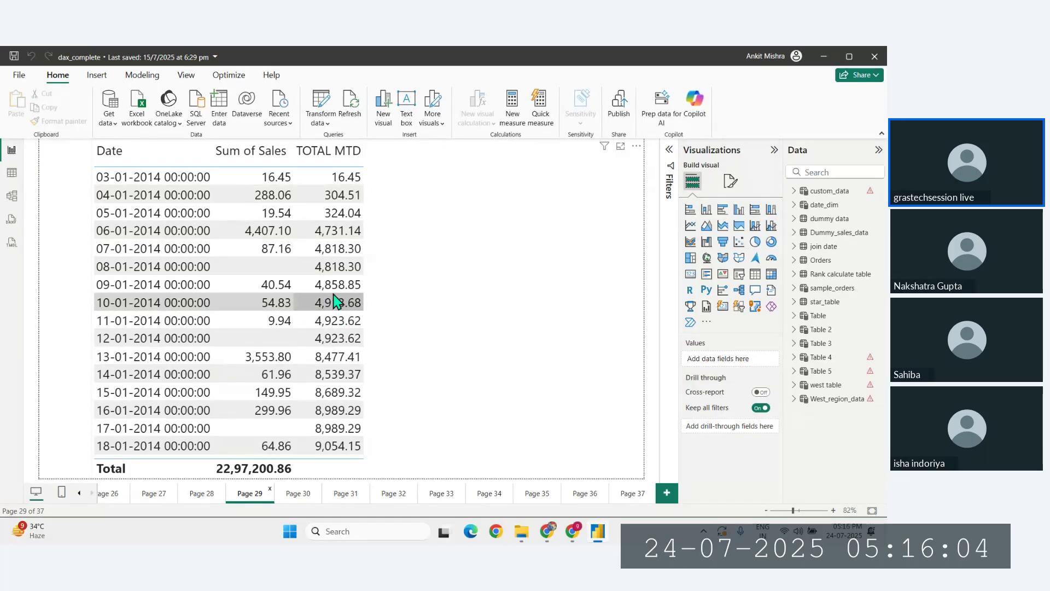
pyautogui.scroll(-7, 335, 298)
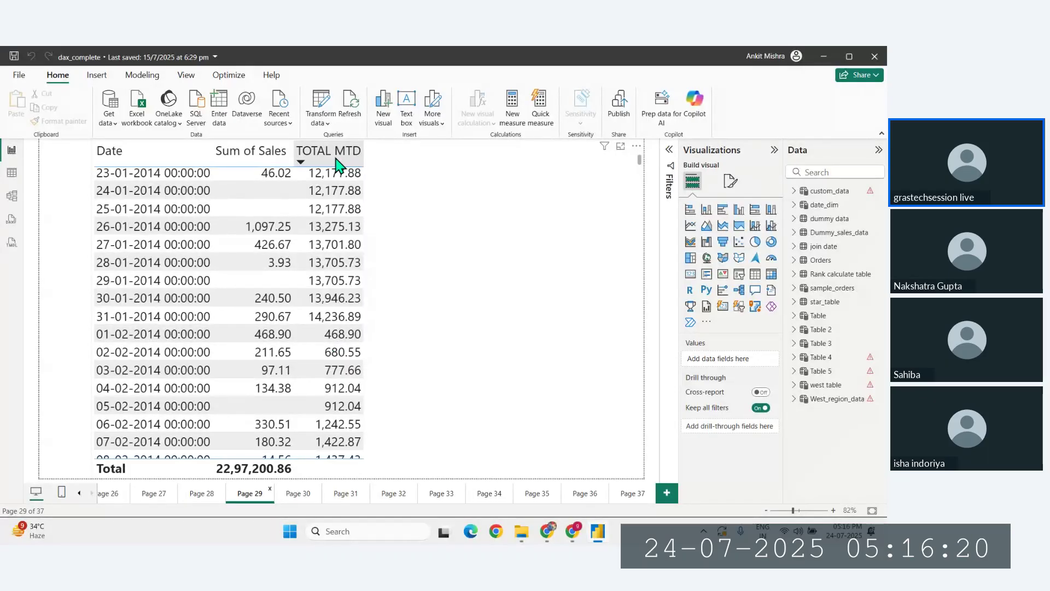
# Step: Show Page 30 and follow the TOTAL QTD column through the first quarter of 2014 into April
pyautogui.click(296, 496)
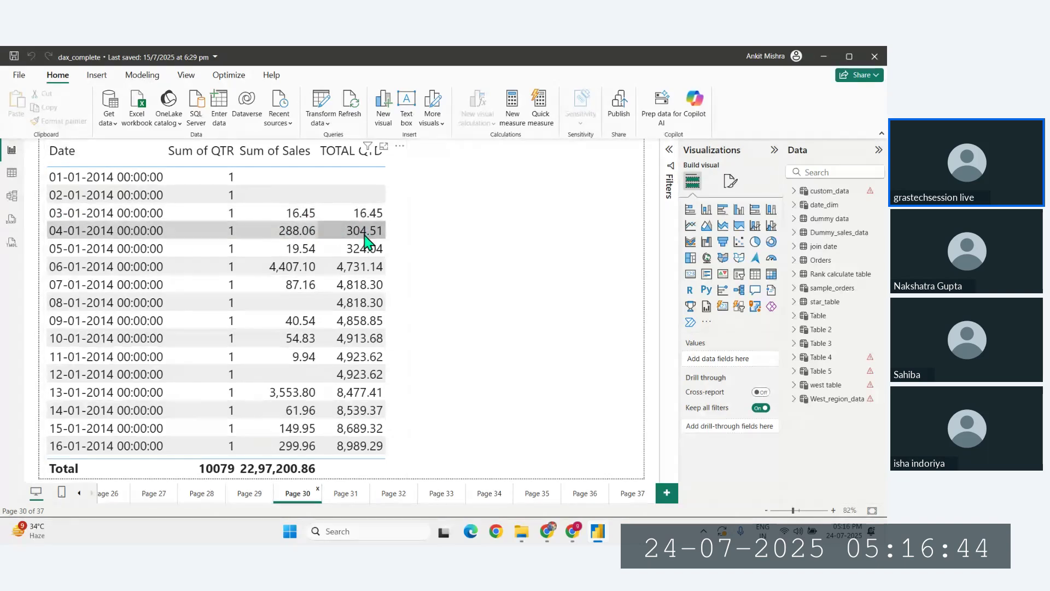
pyautogui.scroll(-8, 365, 241)
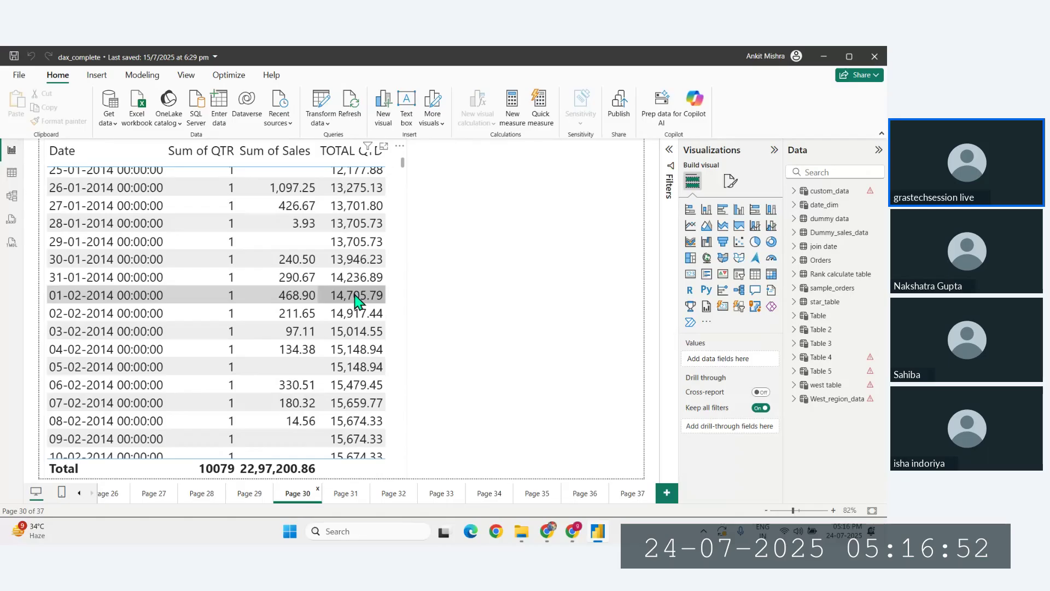
pyautogui.scroll(-7, 356, 301)
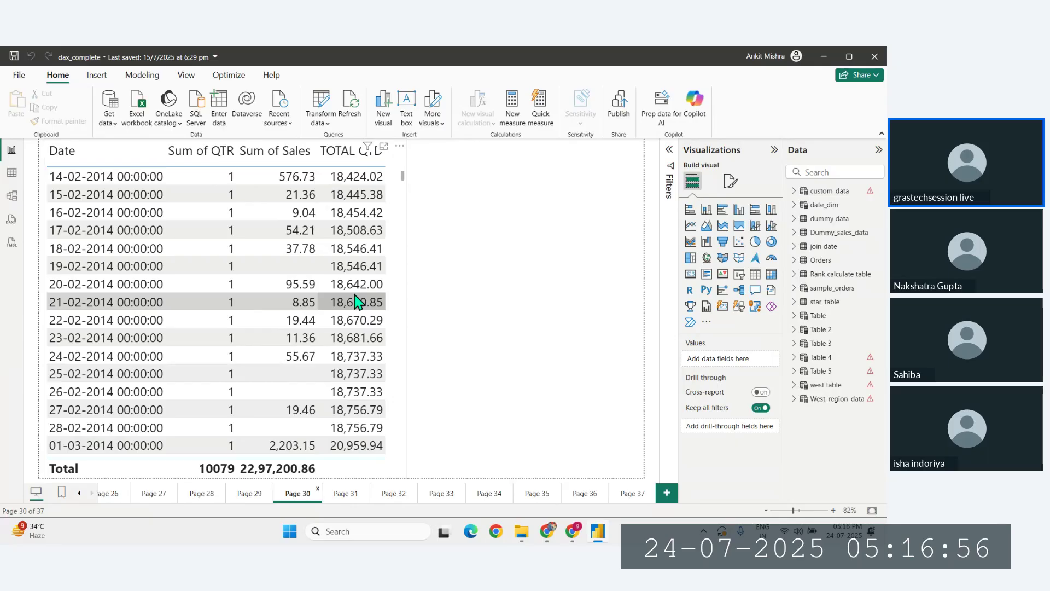
pyautogui.scroll(-5, 355, 301)
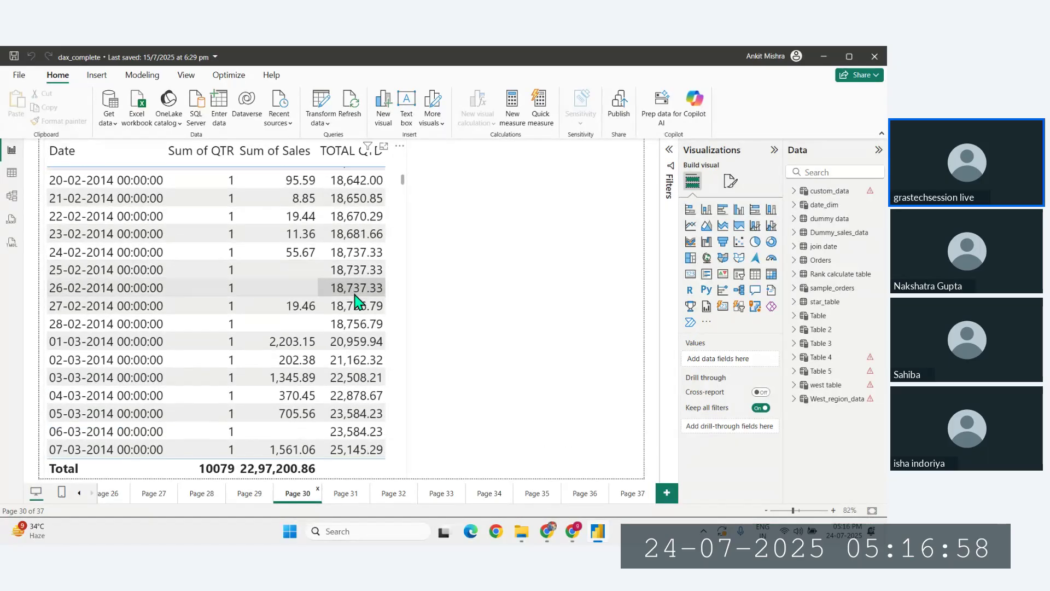
pyautogui.scroll(-7, 356, 301)
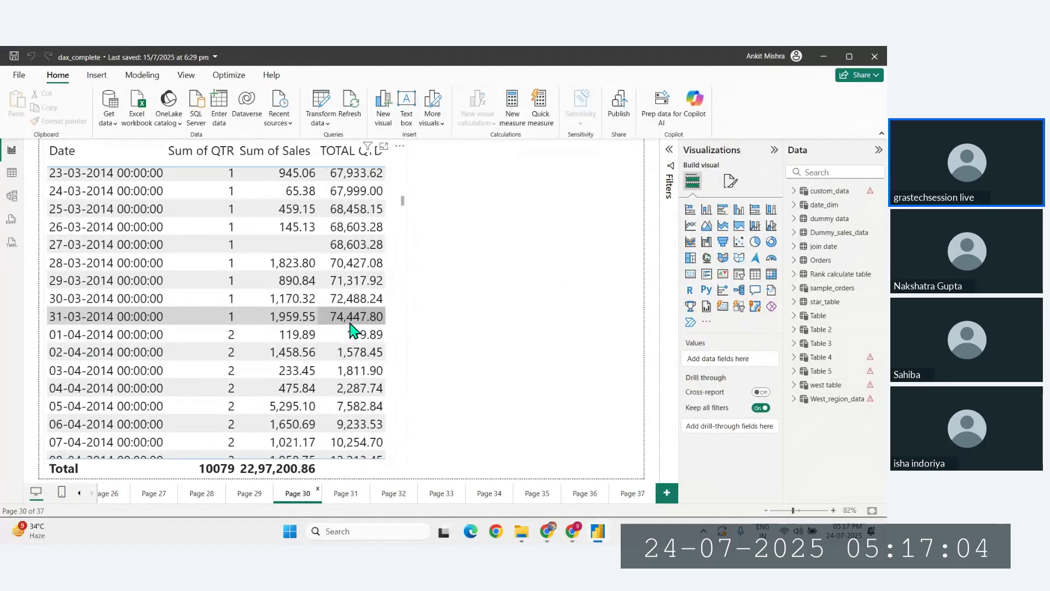
pyautogui.scroll(4, 353, 330)
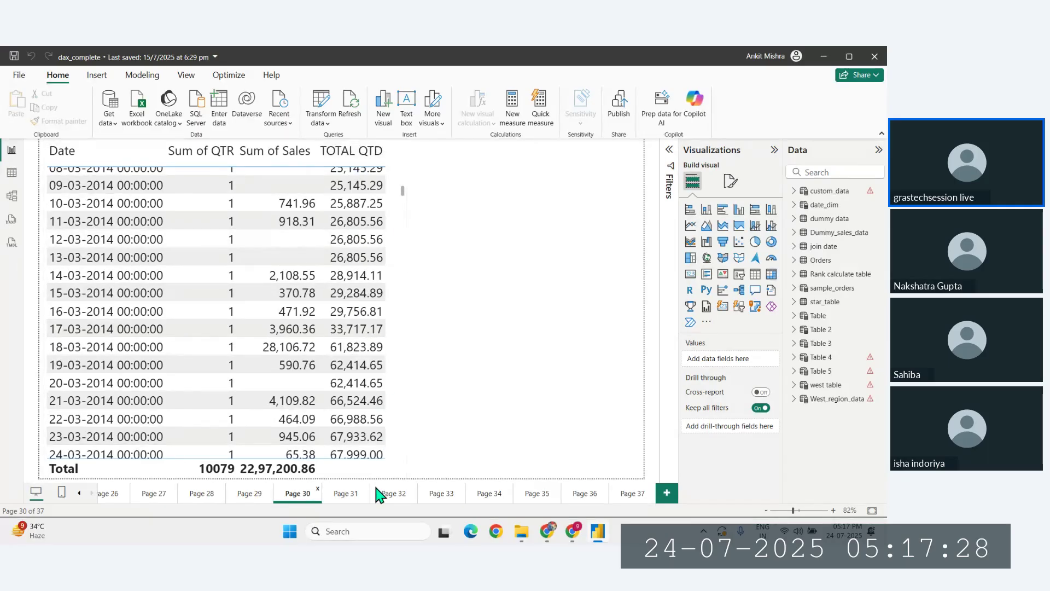
# Step: View Page 31, open Page 32, compare TOTAL MTD with TOTAL QTD around the end of January 2014, and select the table visual
pyautogui.click(350, 494)
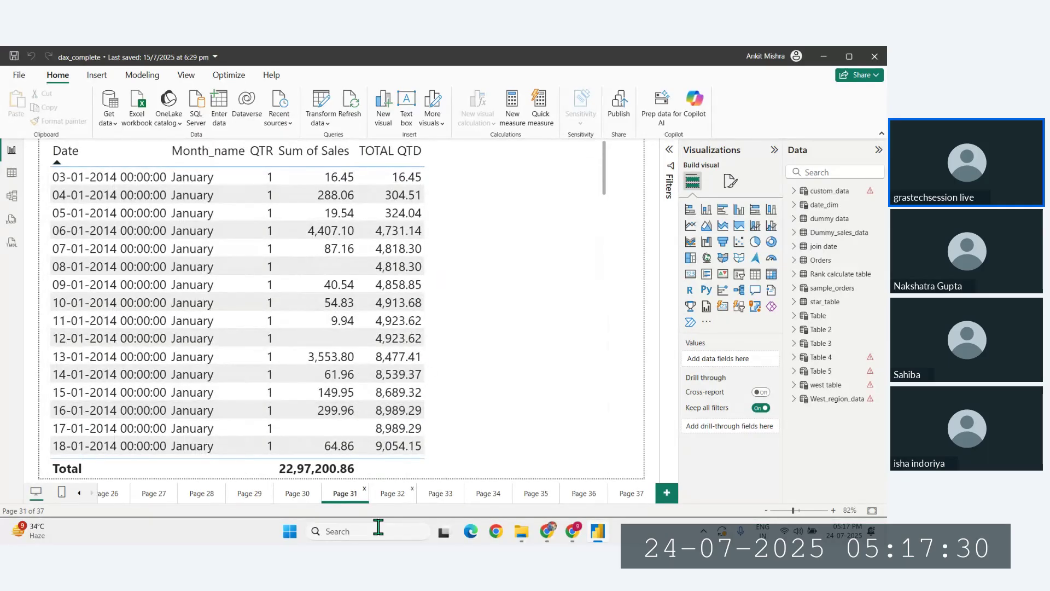
pyautogui.click(395, 494)
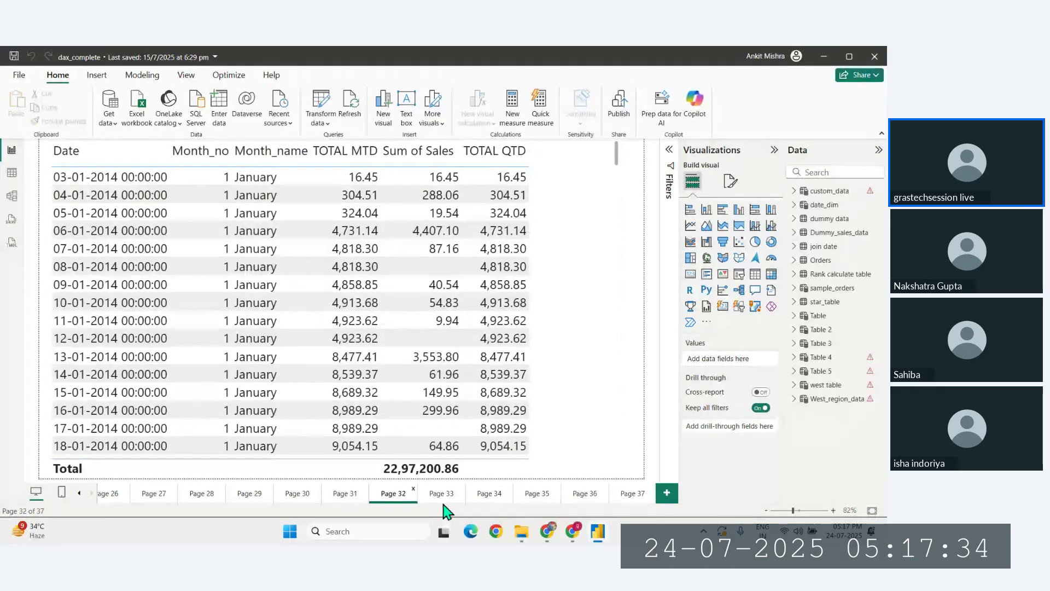
pyautogui.scroll(-6, 322, 356)
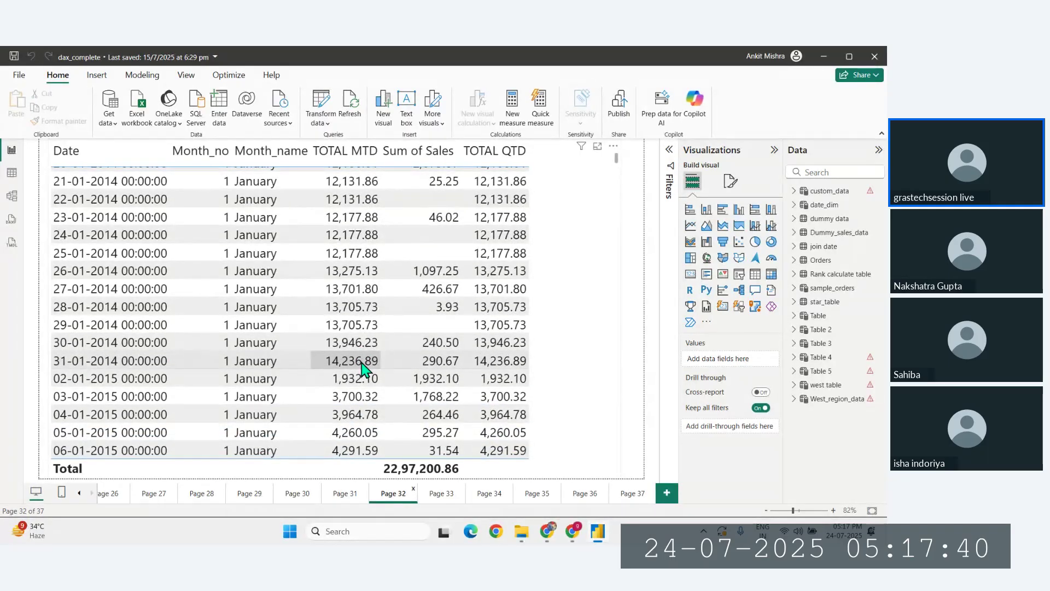
pyautogui.click(577, 232)
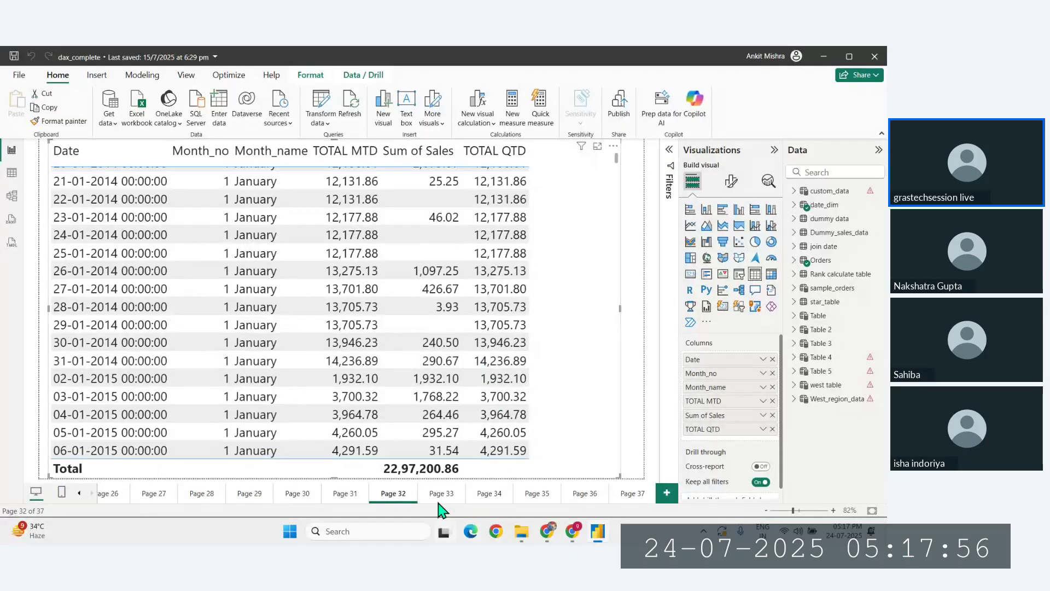
# Step: Switch to the Chrome window of the Power BI DAX time intelligence meeting
pyautogui.moveTo(574, 542)
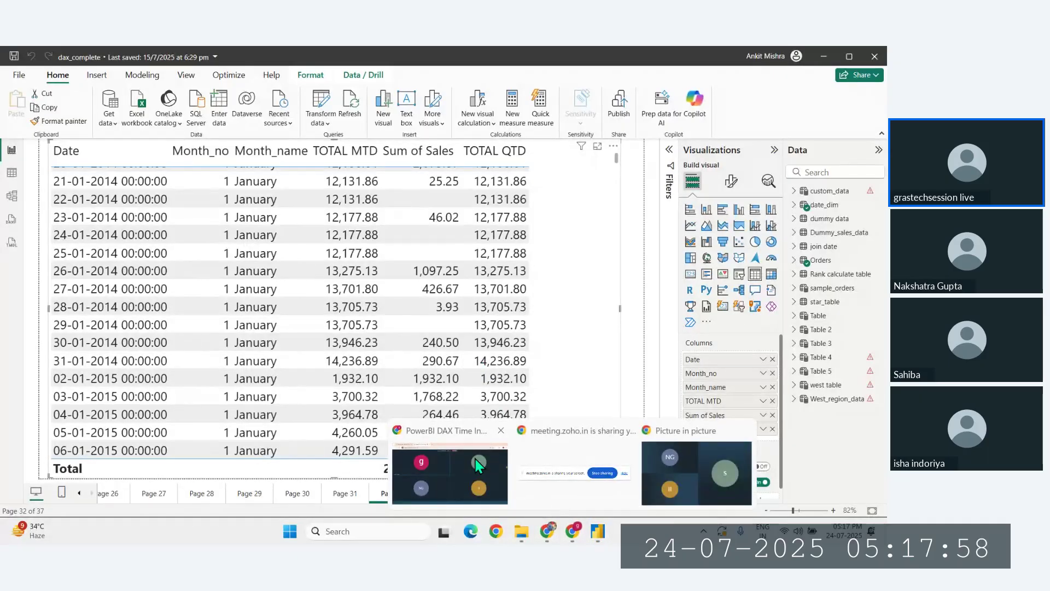
pyautogui.click(485, 446)
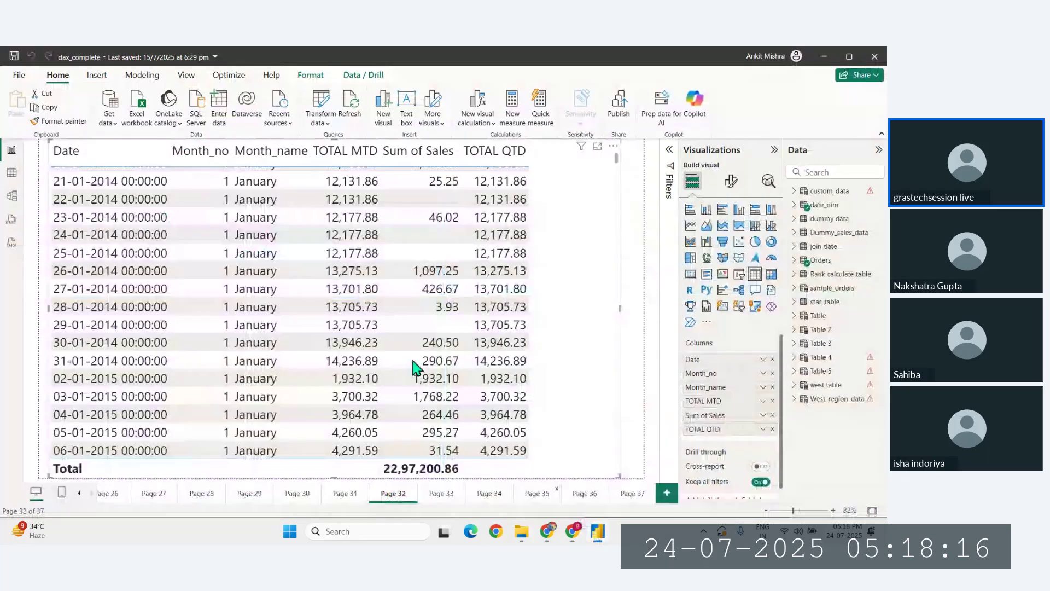
# Step: Return to the dax_complete report, open Page 33, and compare TOTAL MTD, TOTAL QTD and TOTAL YTD from January into May 2014
pyautogui.click(598, 531)
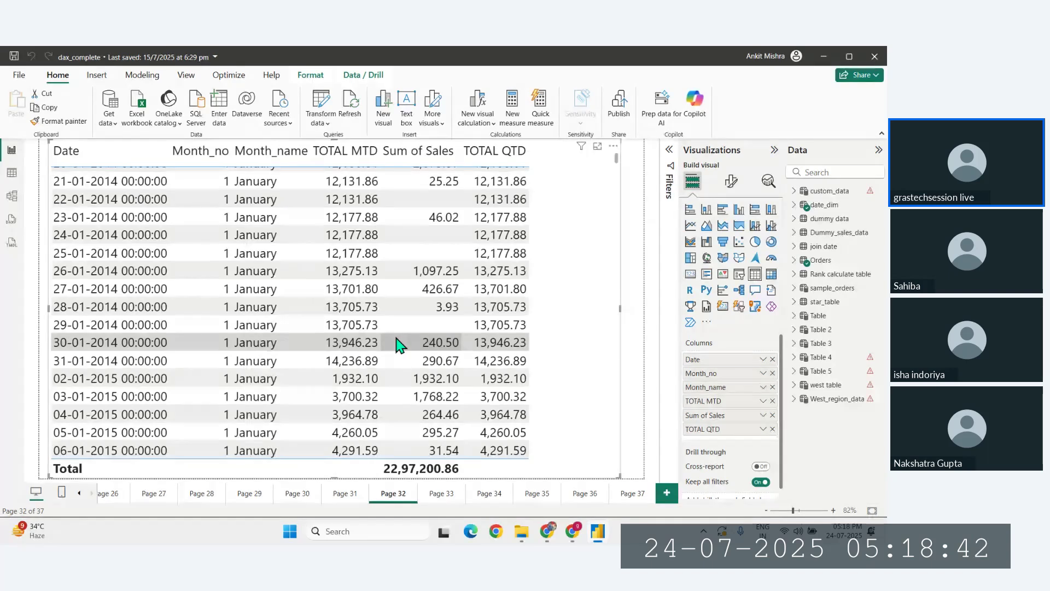
pyautogui.click(437, 499)
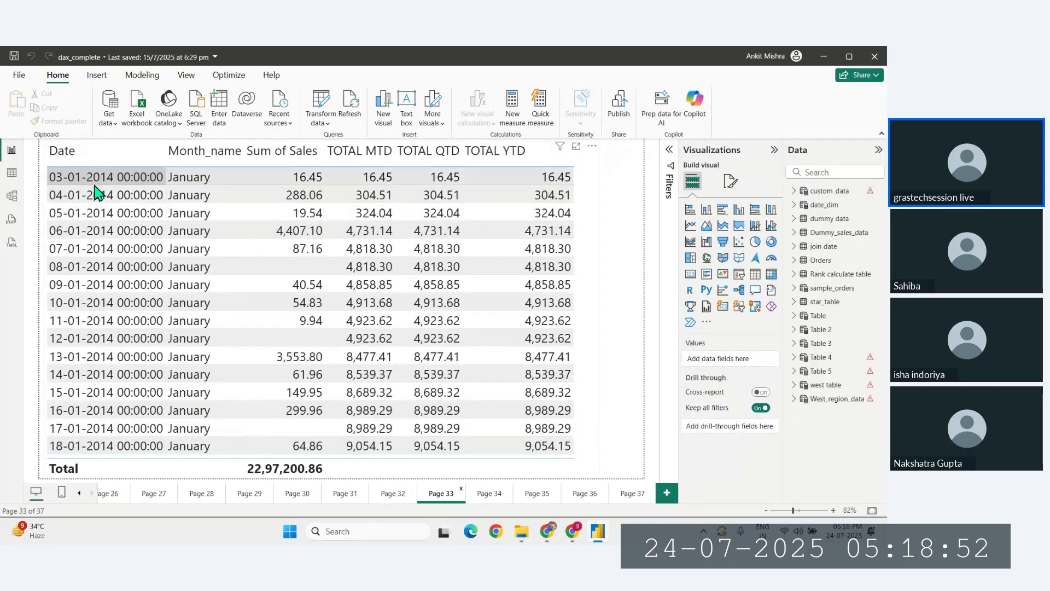
pyautogui.scroll(-6, 290, 287)
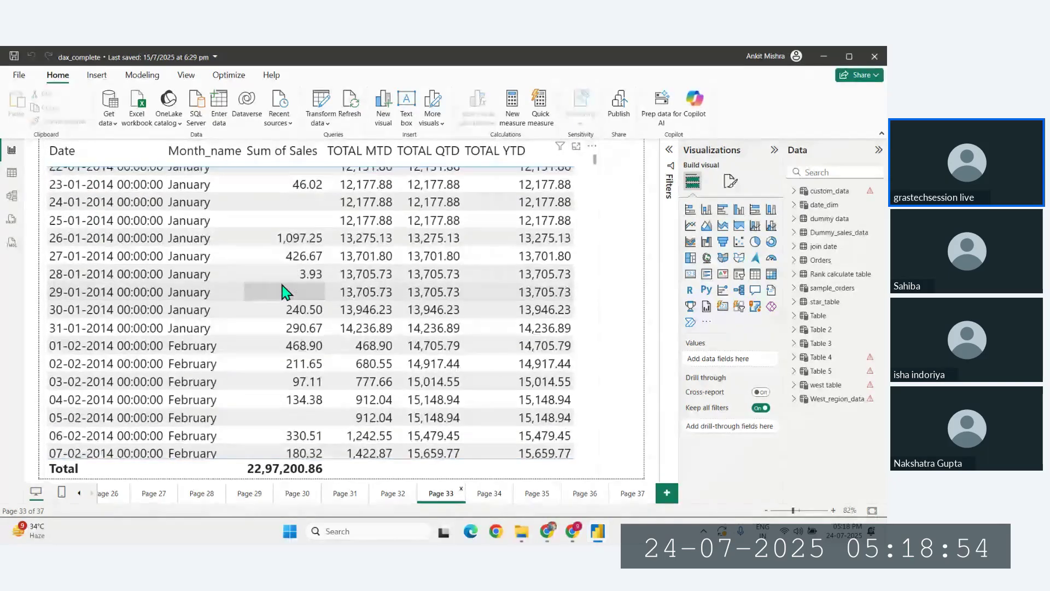
pyautogui.scroll(-10, 285, 292)
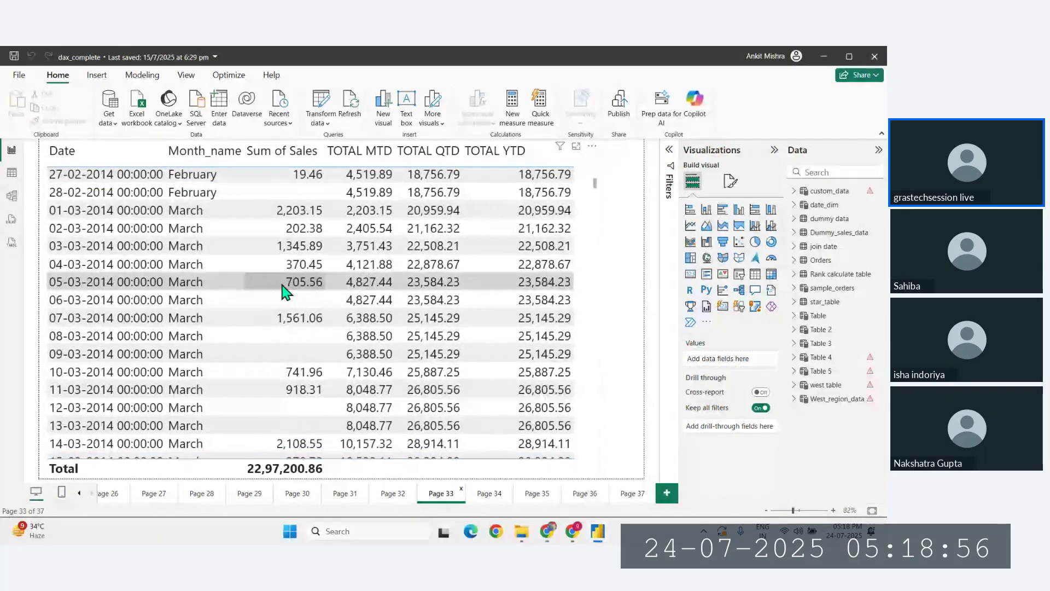
pyautogui.scroll(-3, 528, 344)
pyautogui.scroll(-6, 556, 356)
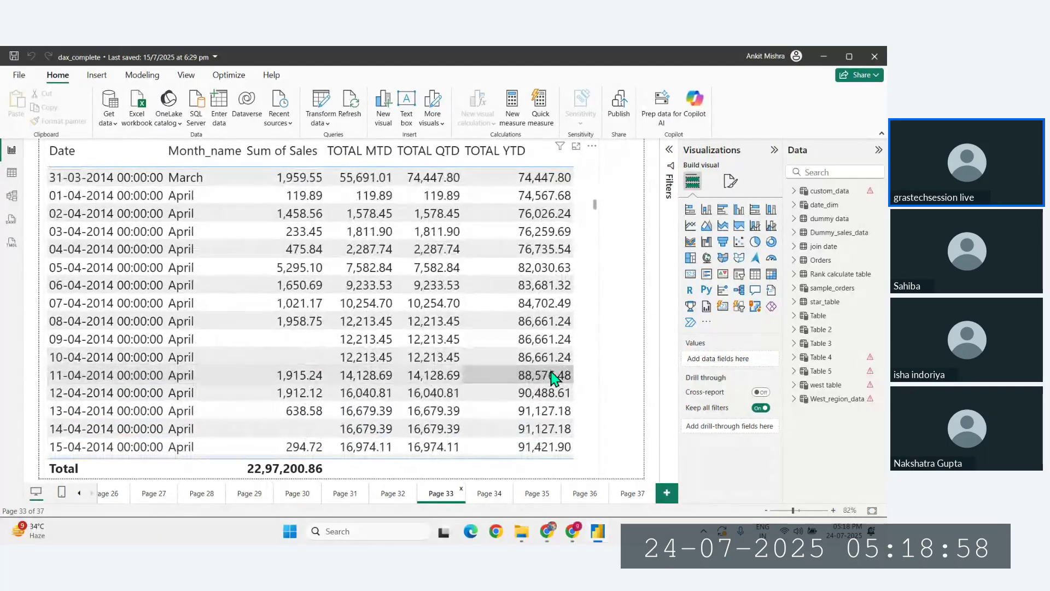
pyautogui.scroll(-3, 553, 378)
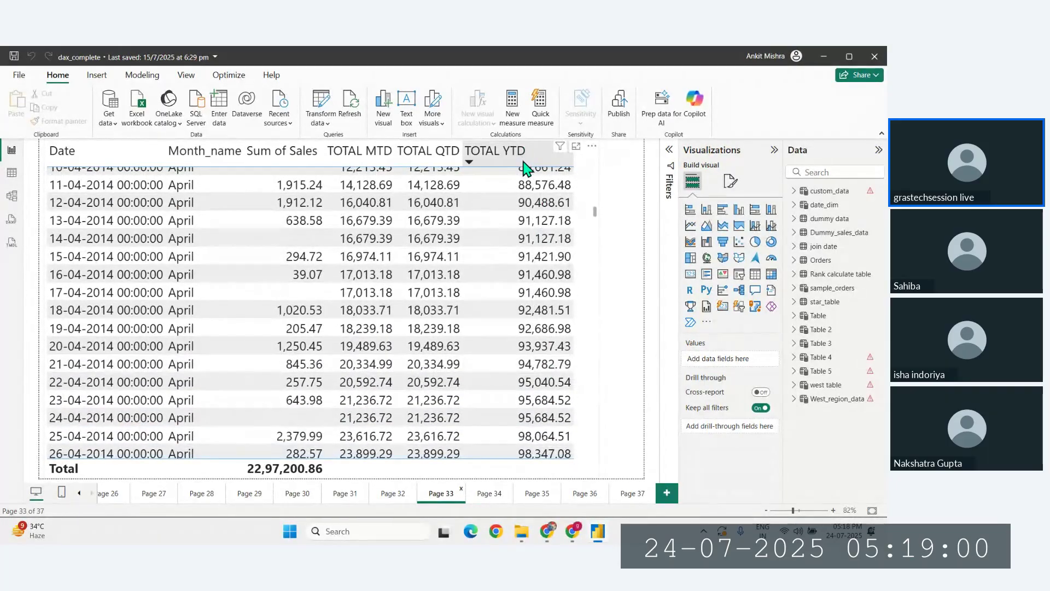
pyautogui.scroll(-4, 593, 352)
pyautogui.scroll(-3, 295, 399)
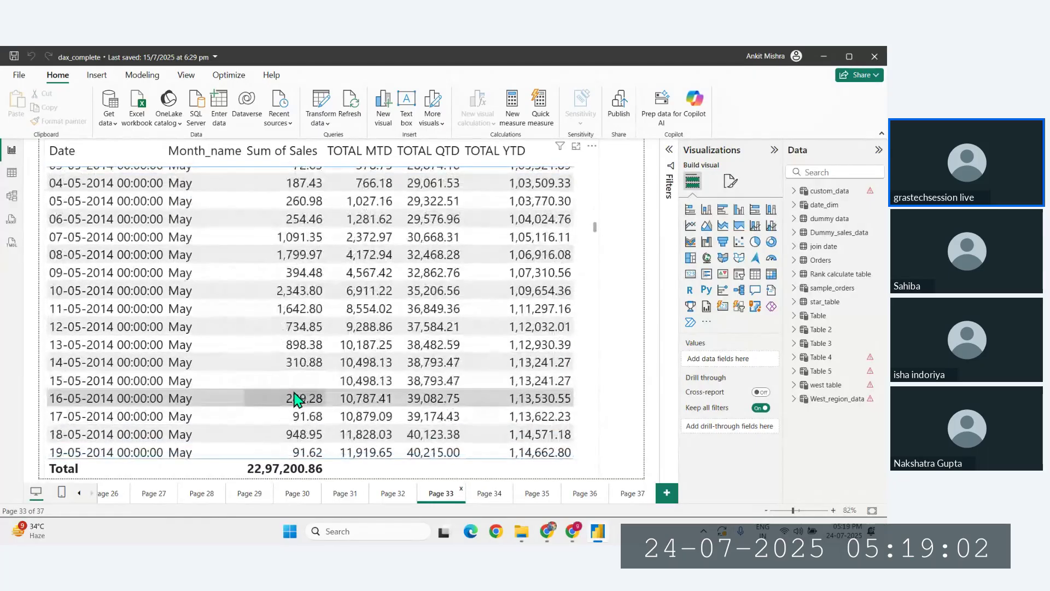
# Step: Follow the TOTAL YTD column through the rest of 2014 and examine the rows around the change to January 2015
pyautogui.scroll(-20, 296, 399)
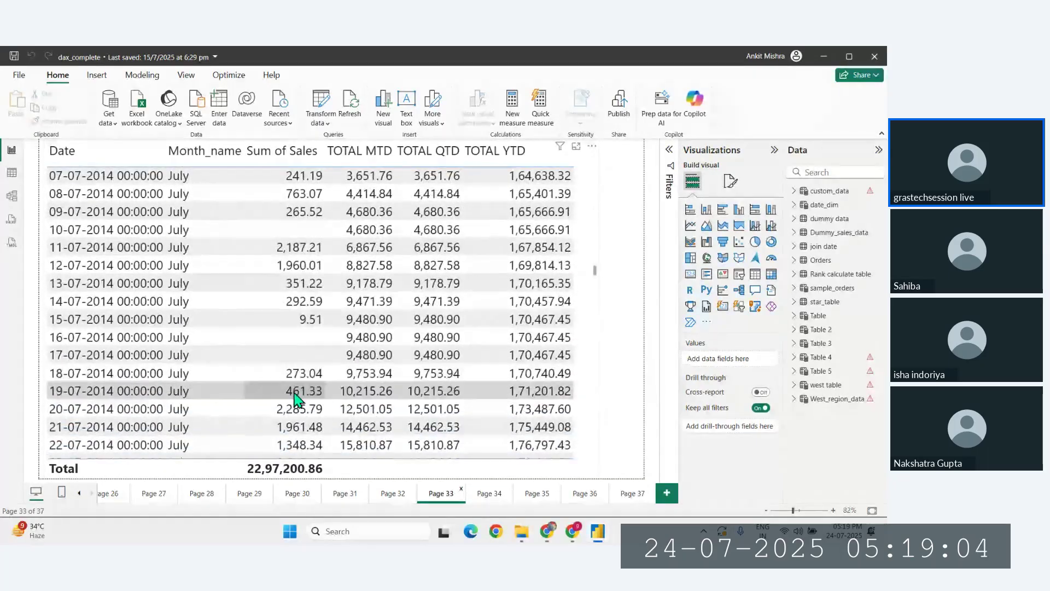
pyautogui.scroll(-20, 295, 398)
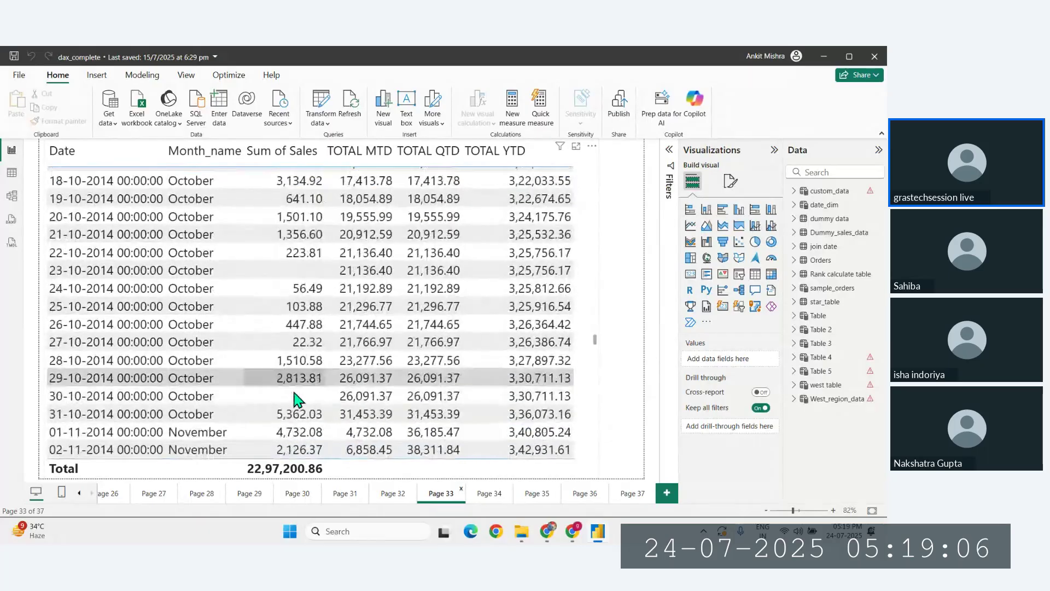
pyautogui.scroll(-20, 296, 398)
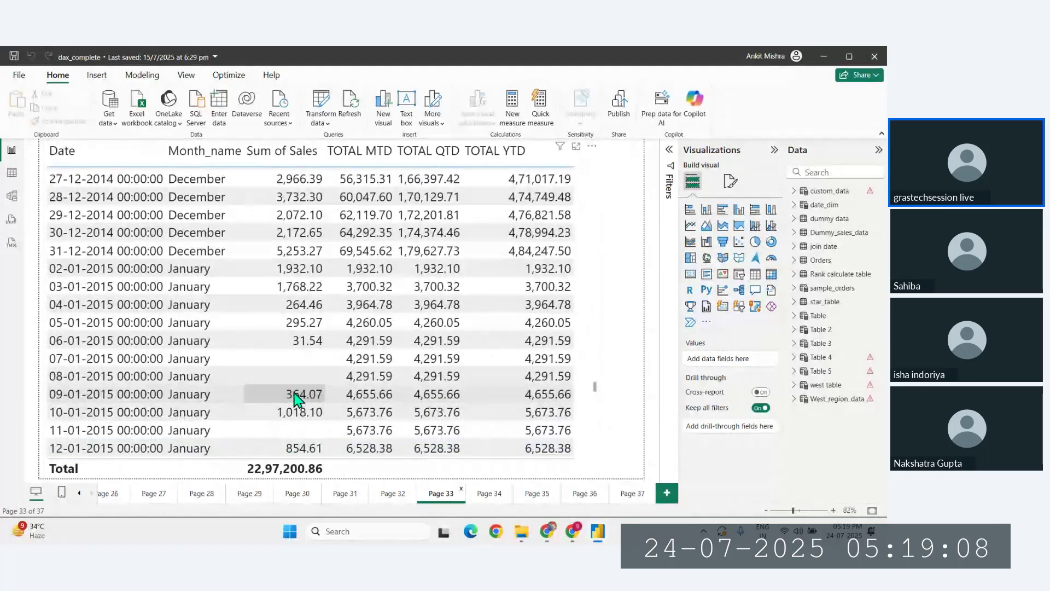
pyautogui.scroll(-3, 295, 399)
pyautogui.scroll(2, 297, 401)
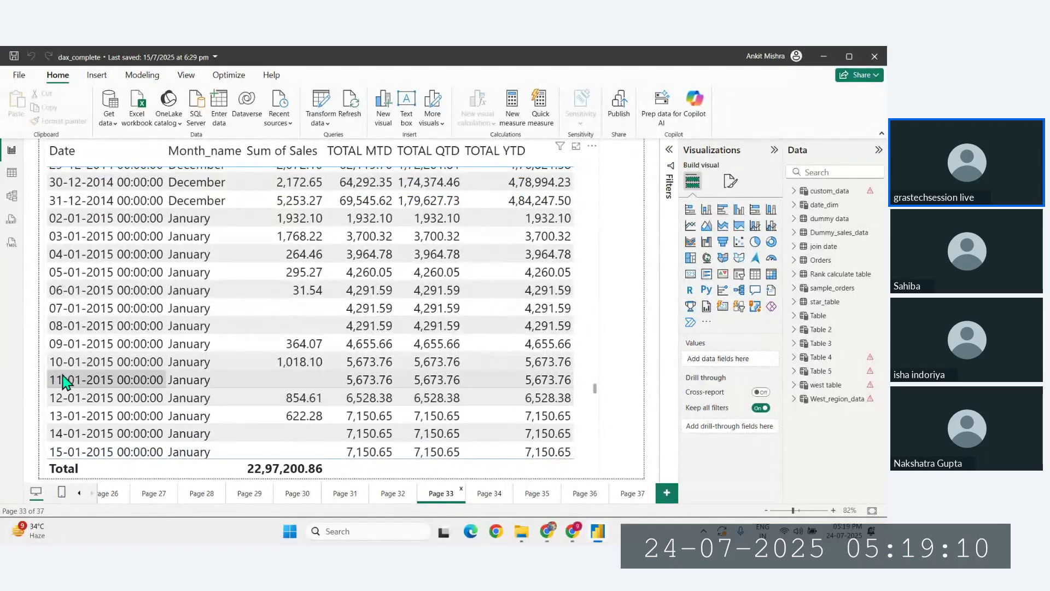
pyautogui.scroll(2, 64, 201)
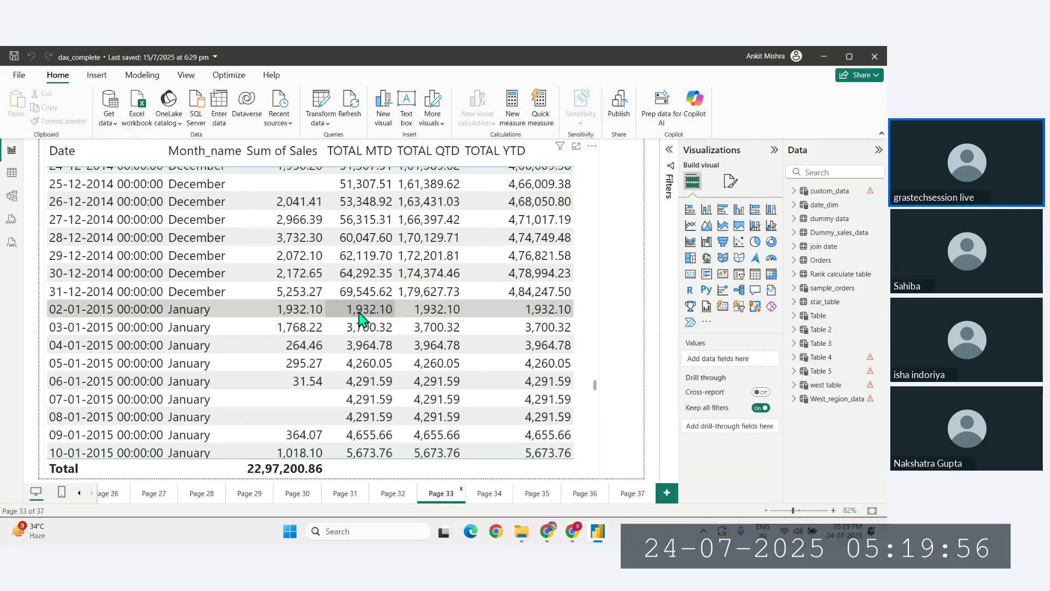
# Step: Compare the MTD, QTD and YTD totals through the first quarter of 2015 into April
pyautogui.scroll(-5, 361, 317)
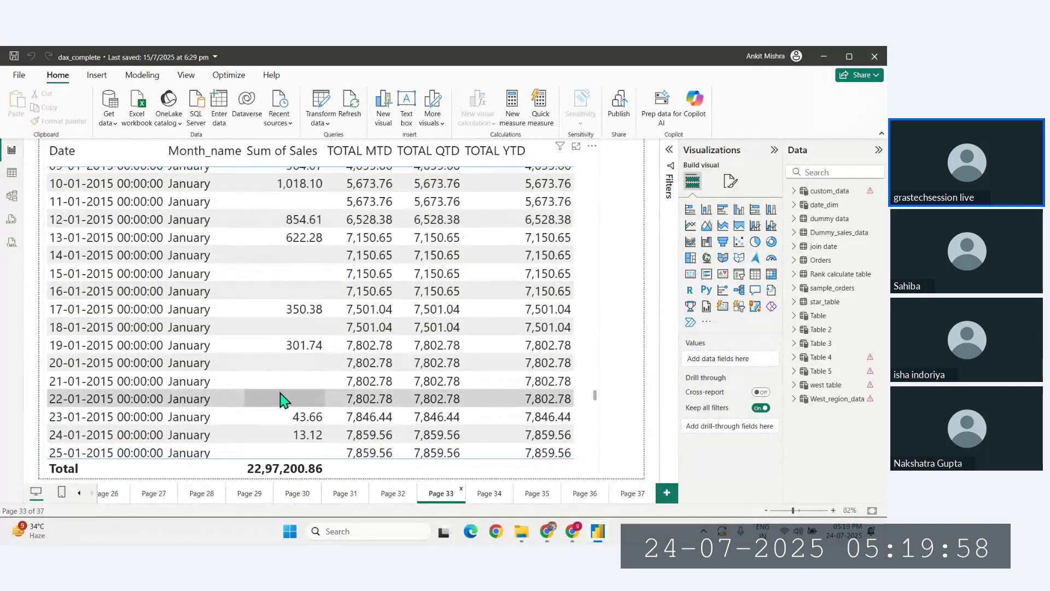
pyautogui.scroll(-4, 282, 399)
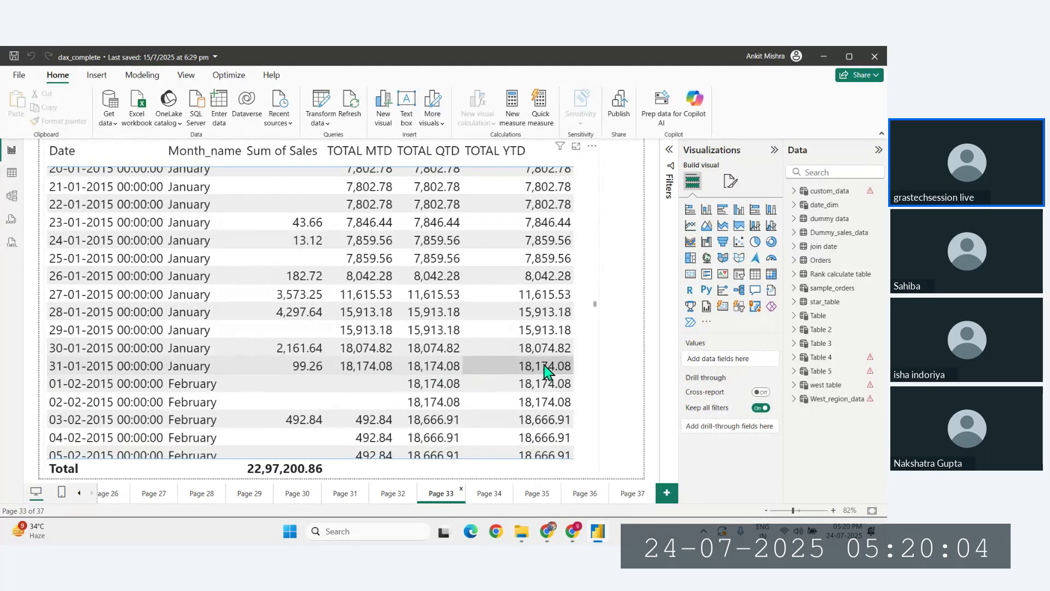
pyautogui.scroll(-10, 471, 418)
pyautogui.scroll(-5, 442, 383)
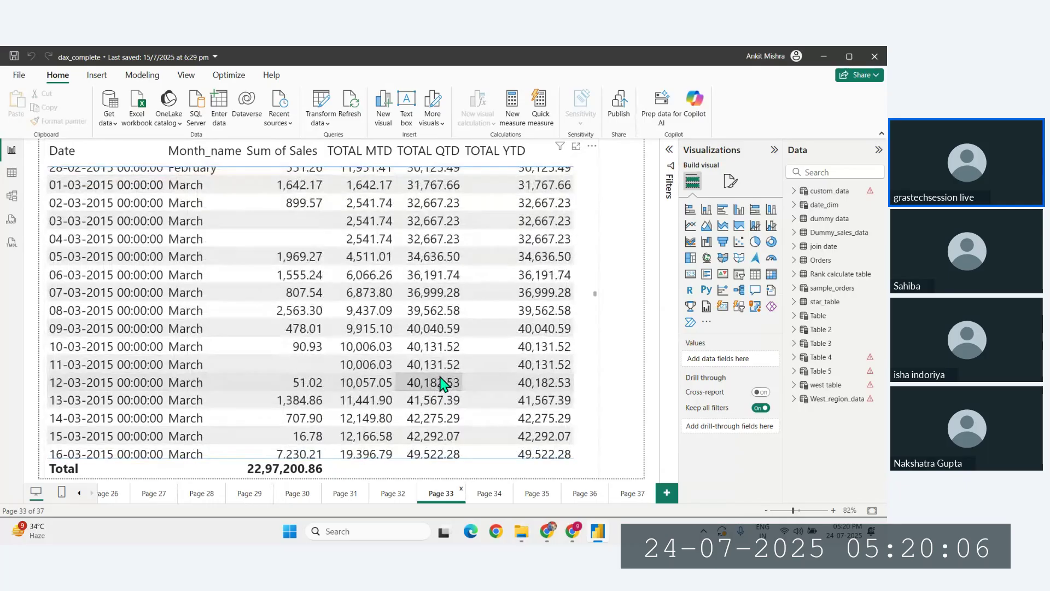
pyautogui.scroll(-5, 214, 424)
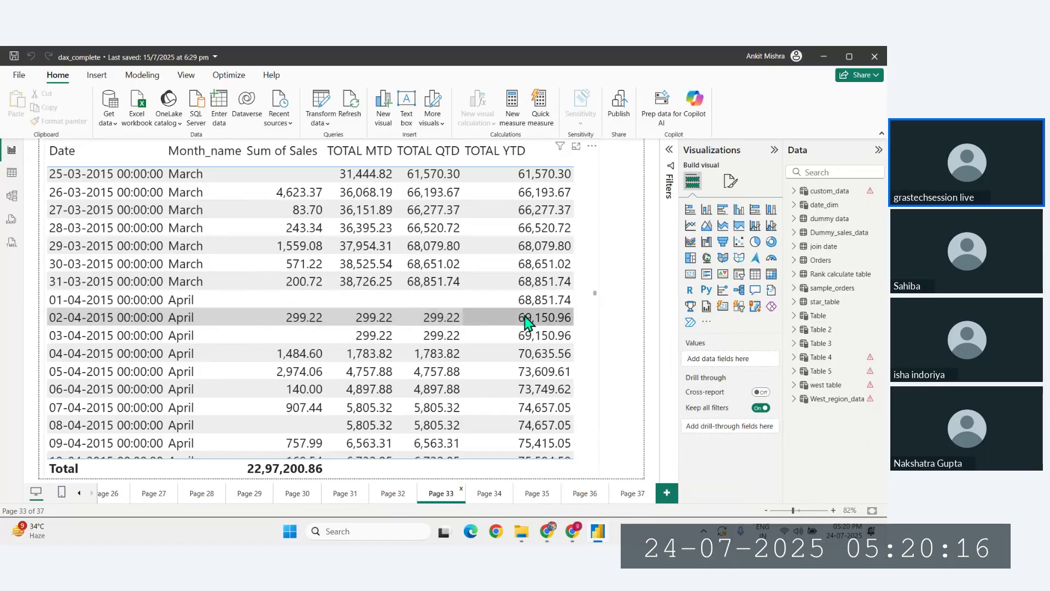
# Step: Follow TOTAL YTD from April through December 2015 and examine the rows around the start of January 2016
pyautogui.scroll(-6, 527, 323)
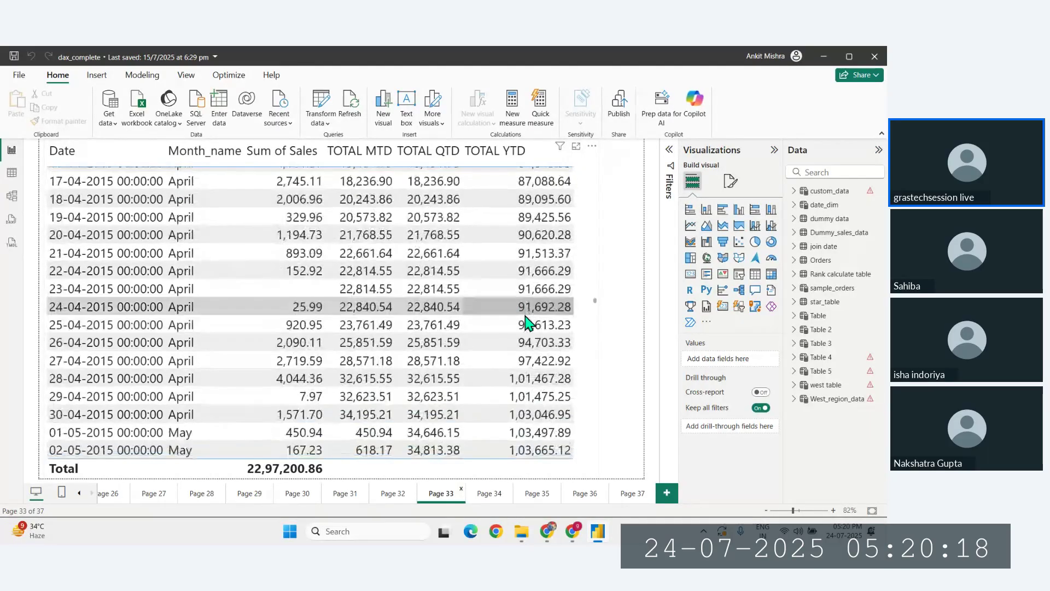
pyautogui.scroll(-14, 526, 323)
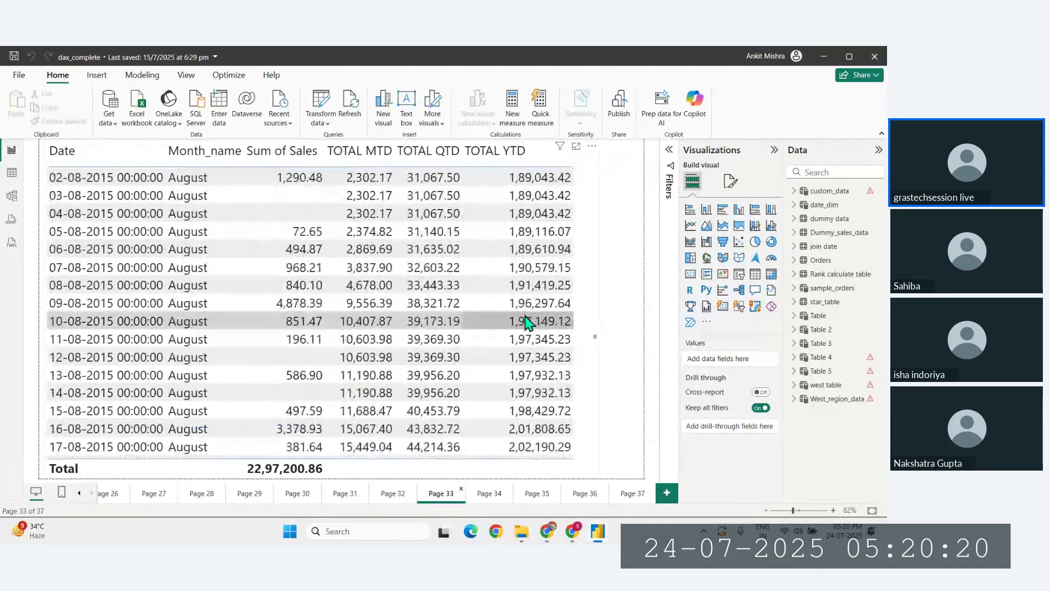
pyautogui.scroll(-9, 527, 323)
pyautogui.scroll(-11, 526, 322)
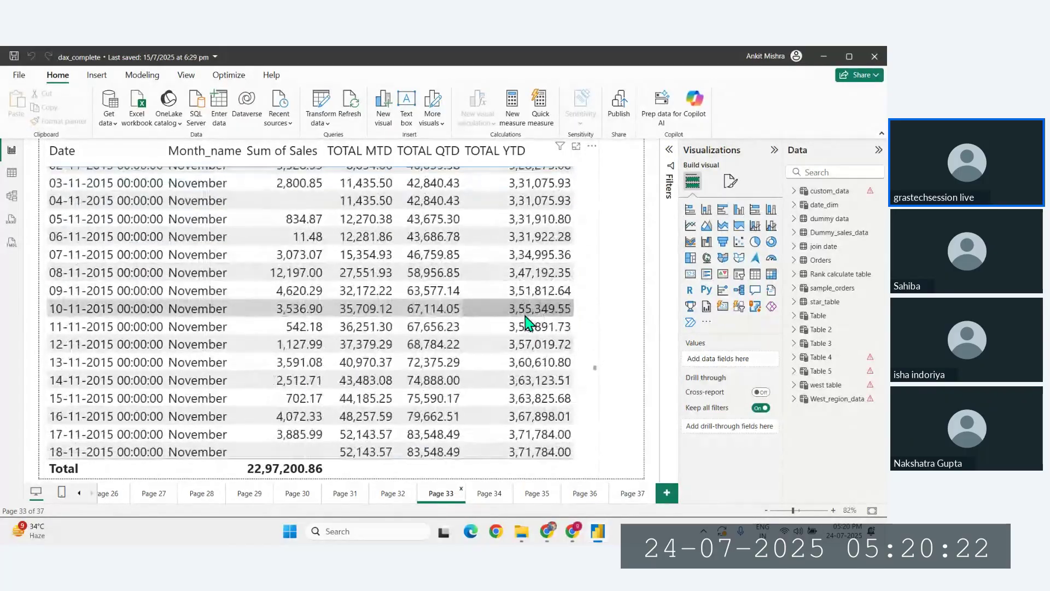
pyautogui.scroll(-10, 527, 323)
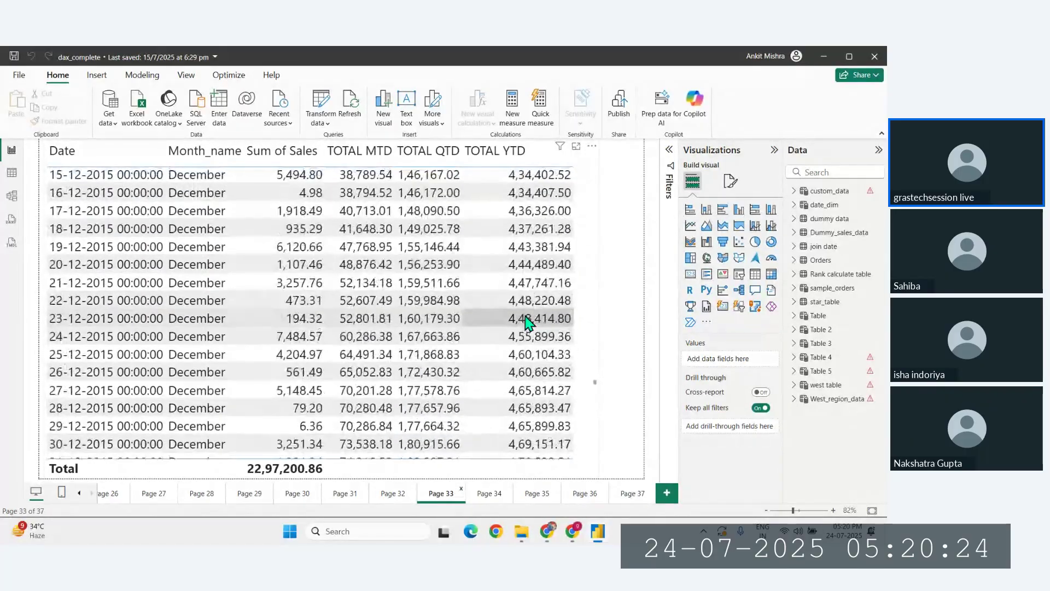
pyautogui.scroll(1, 526, 322)
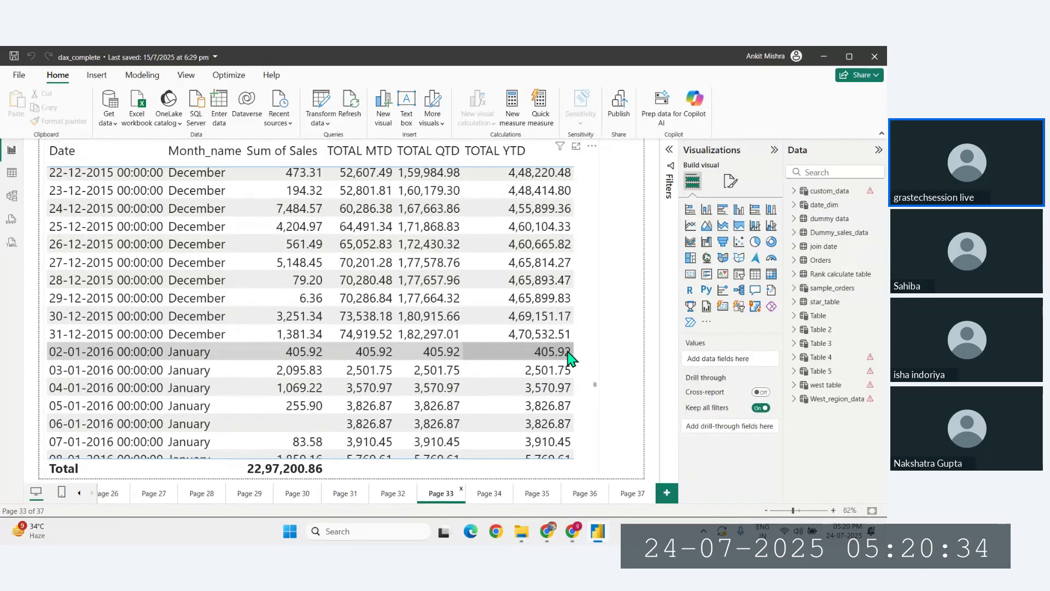
# Step: Select the Page 33 table visual, expand the Orders table fields, and display the TOTAL QTD measure's formula with enlarged text
pyautogui.click(586, 320)
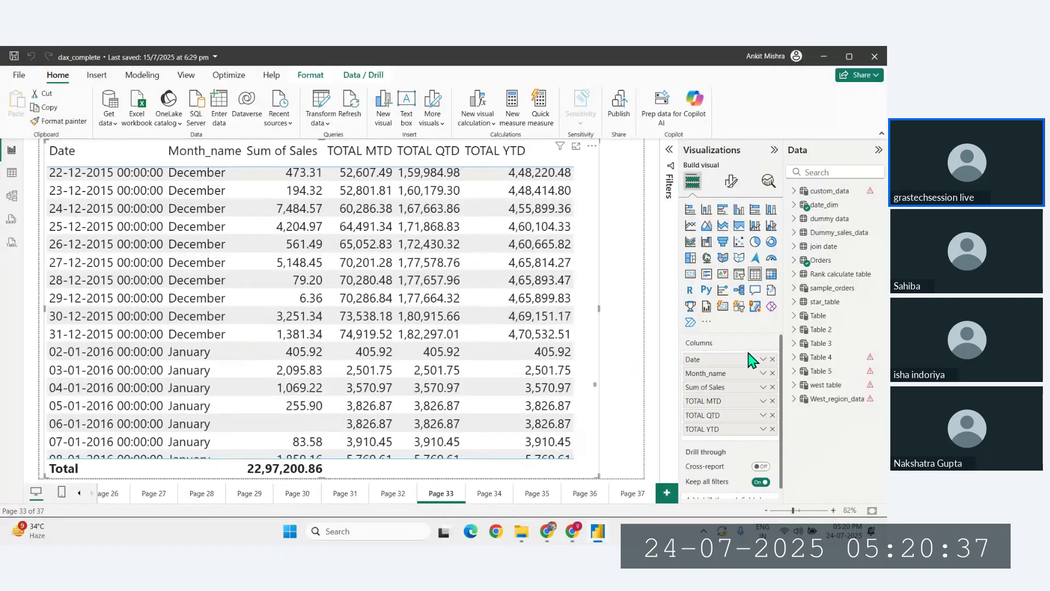
pyautogui.click(801, 207)
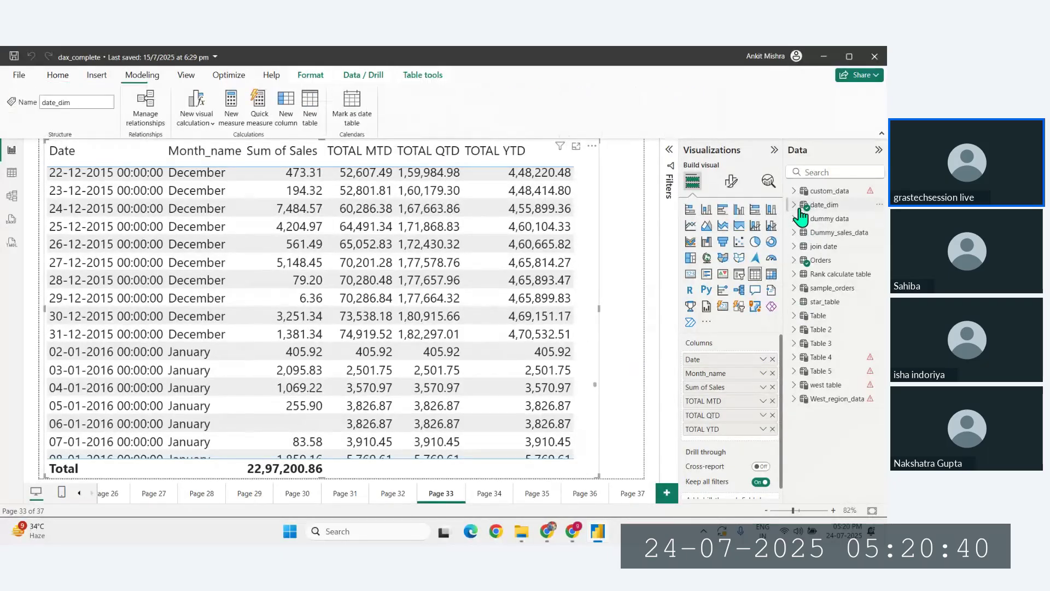
pyautogui.click(794, 260)
pyautogui.scroll(-15, 829, 376)
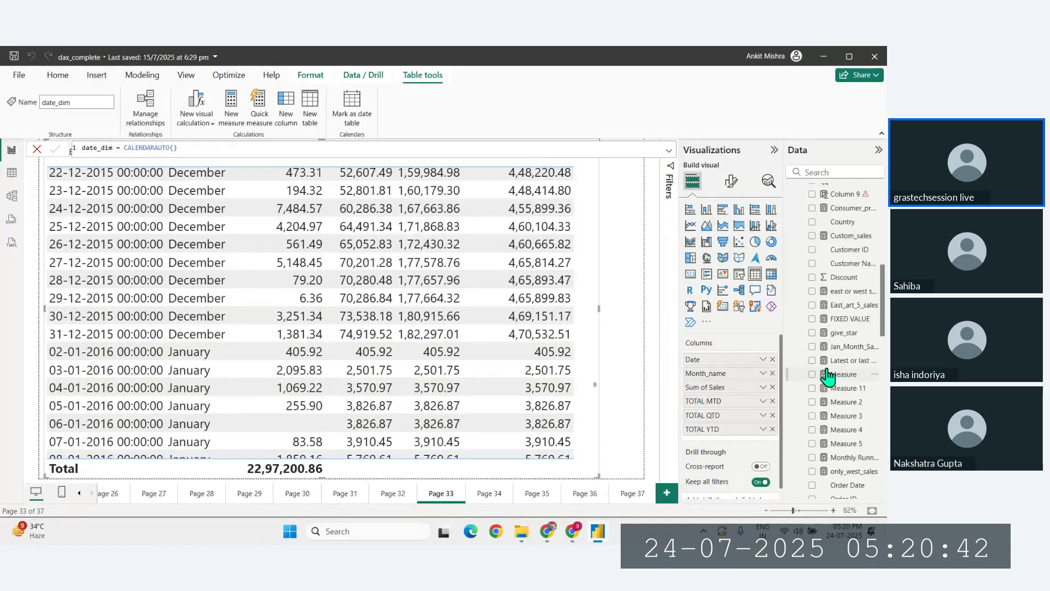
pyautogui.scroll(-1, 829, 376)
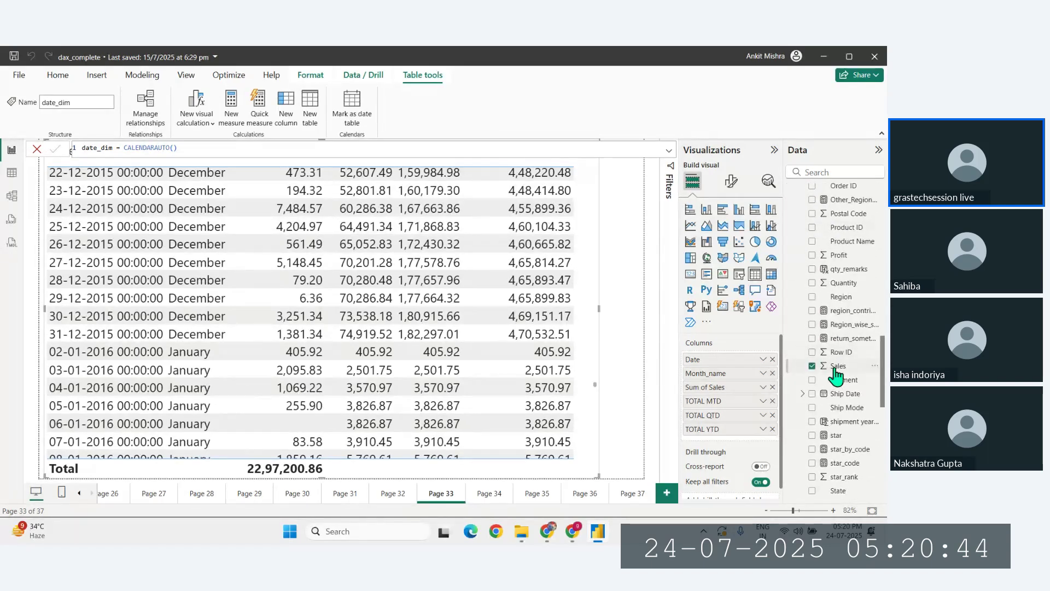
pyautogui.click(837, 368)
pyautogui.scroll(-6, 842, 435)
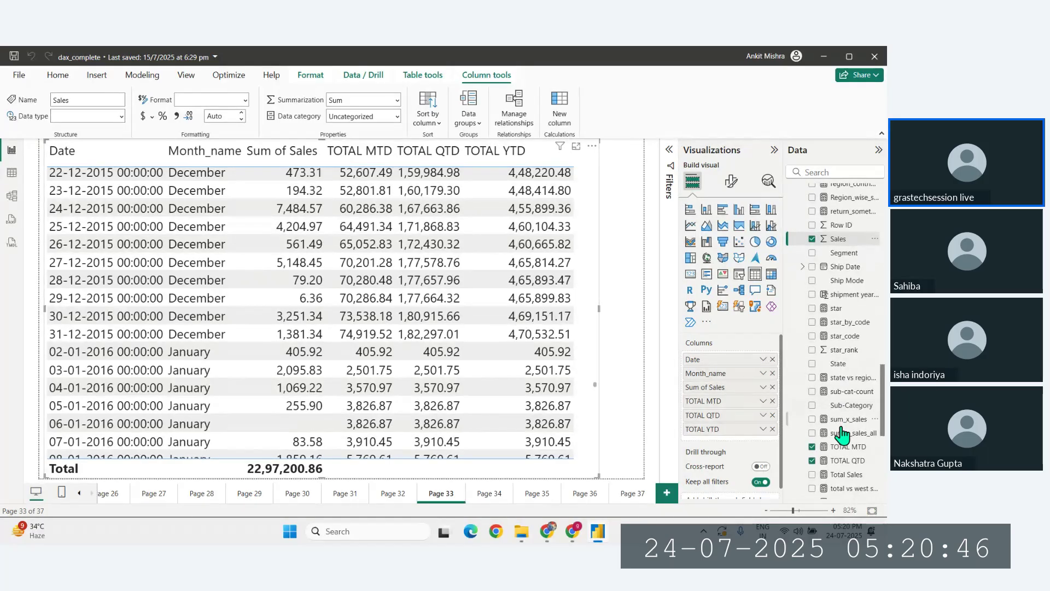
pyautogui.click(848, 460)
pyautogui.scroll(5, 194, 148)
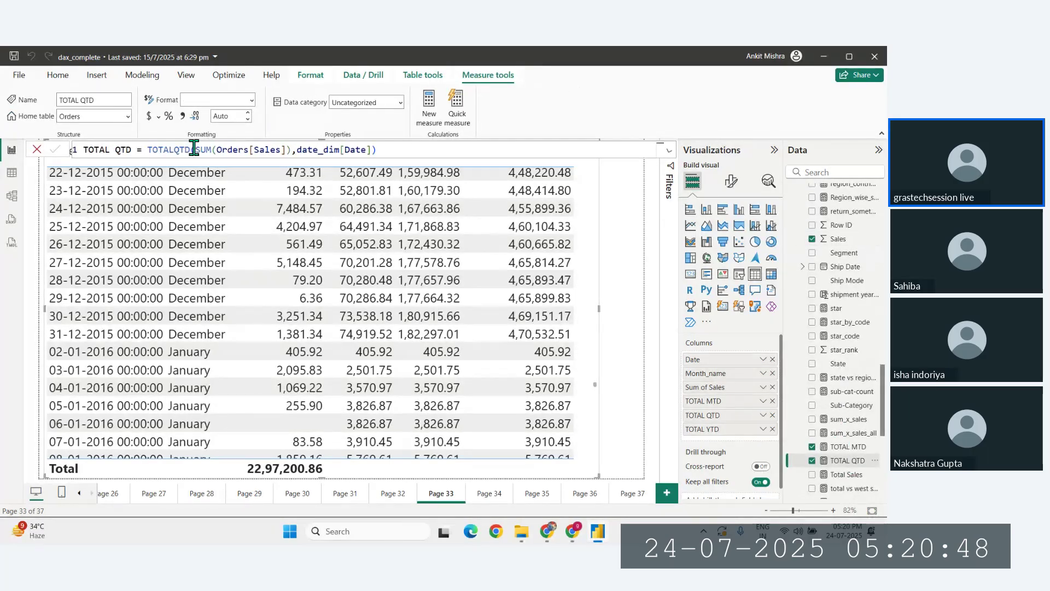
# Step: Review the TOTAL QTD formula by highlighting the TOTALQTD function, the Orders[Sales] sum and the date_dim[Date] argument
pyautogui.moveTo(197, 156); pyautogui.dragTo(280, 156)
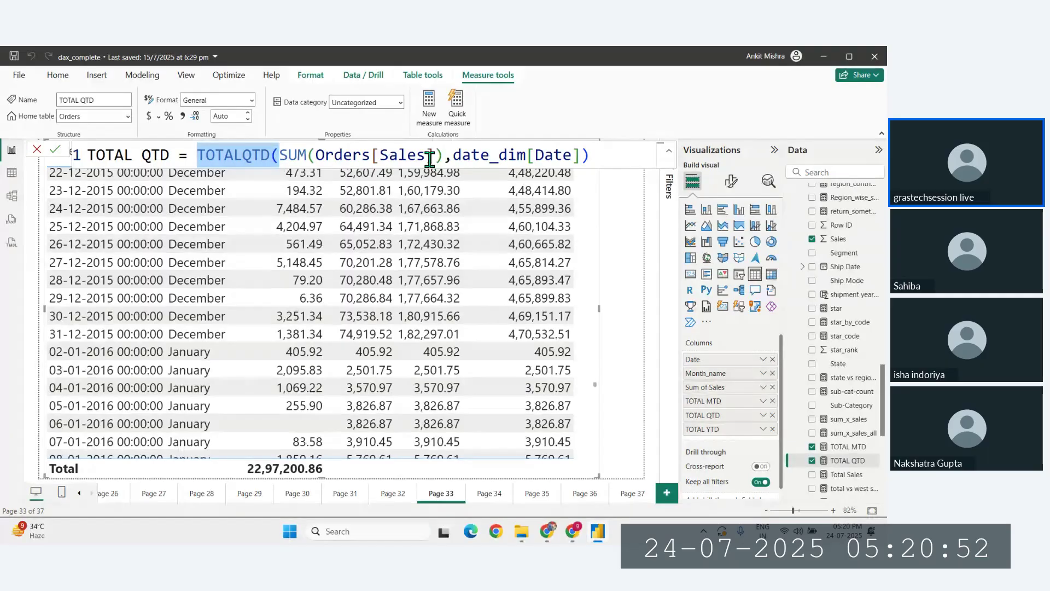
pyautogui.moveTo(429, 158); pyautogui.dragTo(567, 155)
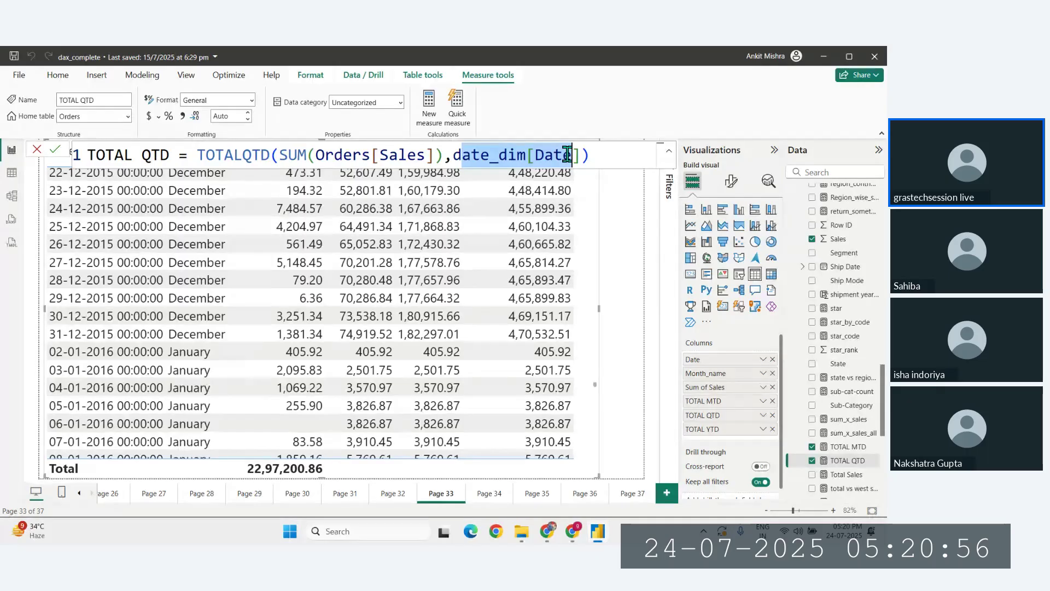
pyautogui.moveTo(271, 156); pyautogui.dragTo(204, 156)
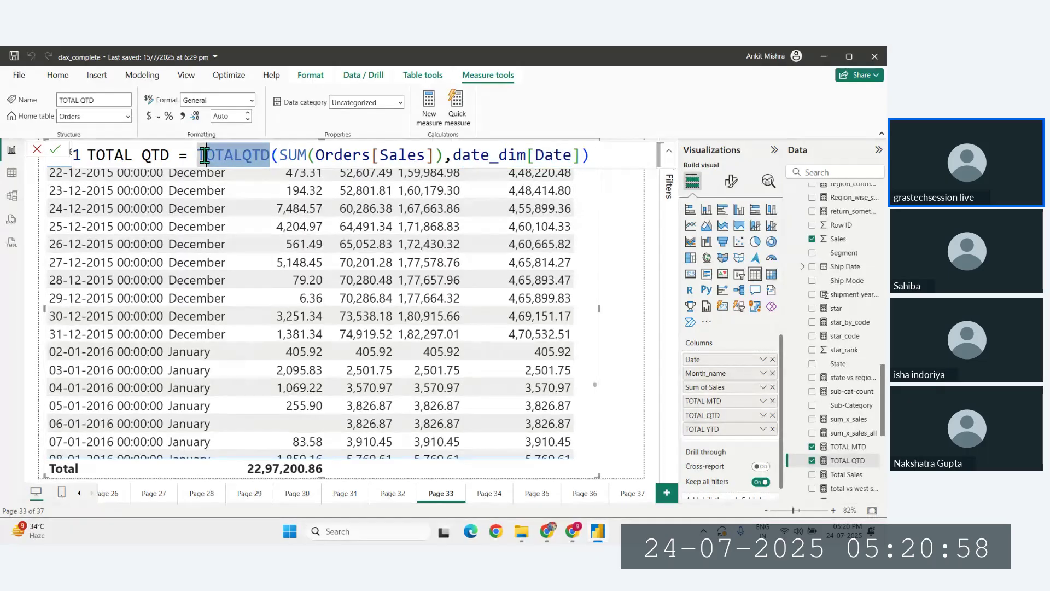
pyautogui.moveTo(317, 156); pyautogui.dragTo(430, 156)
pyautogui.moveTo(526, 156); pyautogui.dragTo(573, 156)
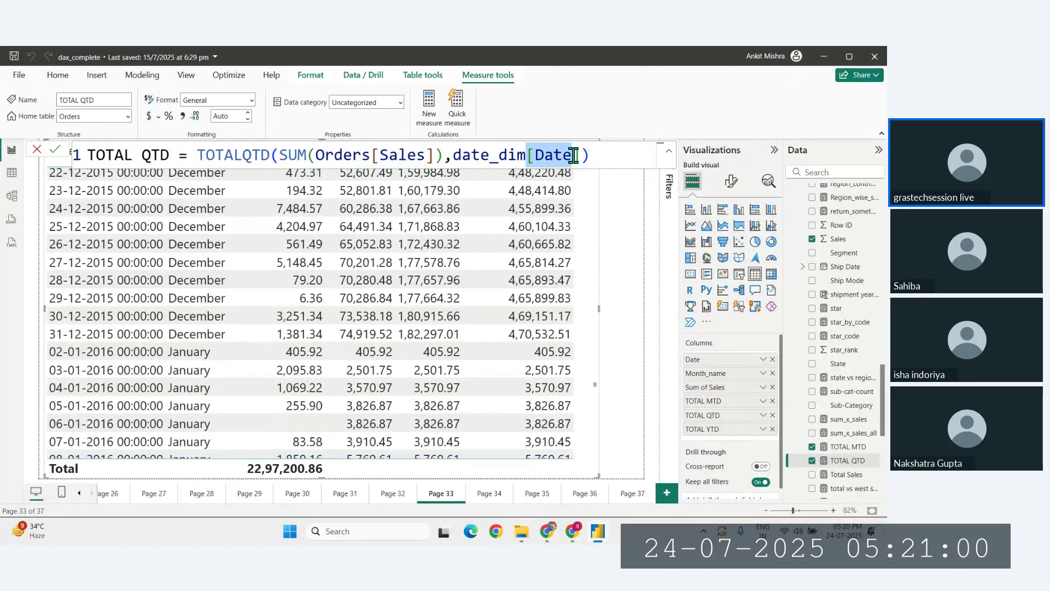
pyautogui.moveTo(270, 156); pyautogui.dragTo(217, 157)
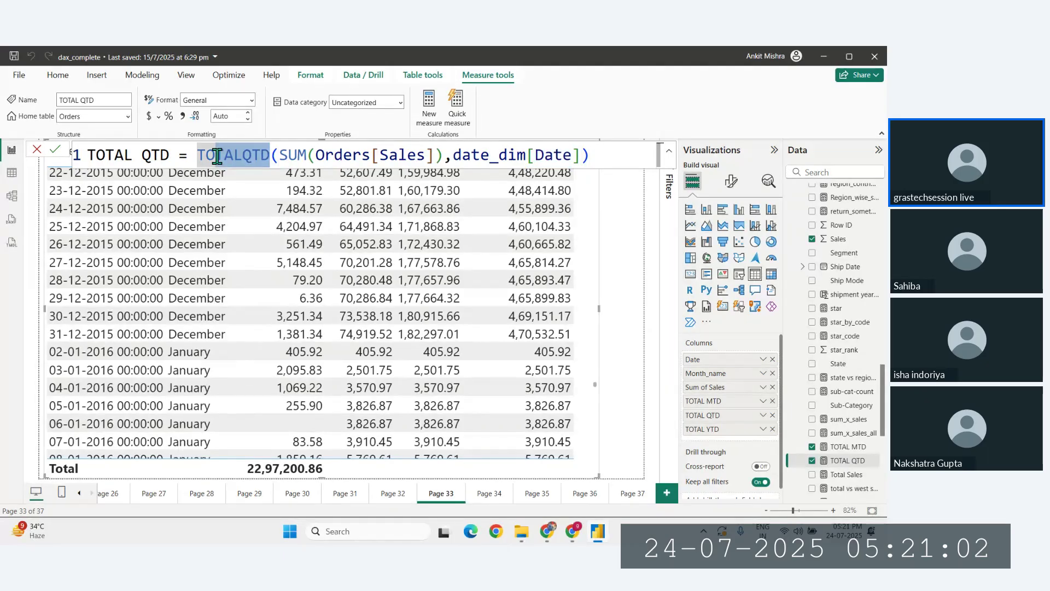
pyautogui.click(316, 155)
pyautogui.moveTo(480, 156); pyautogui.dragTo(554, 155)
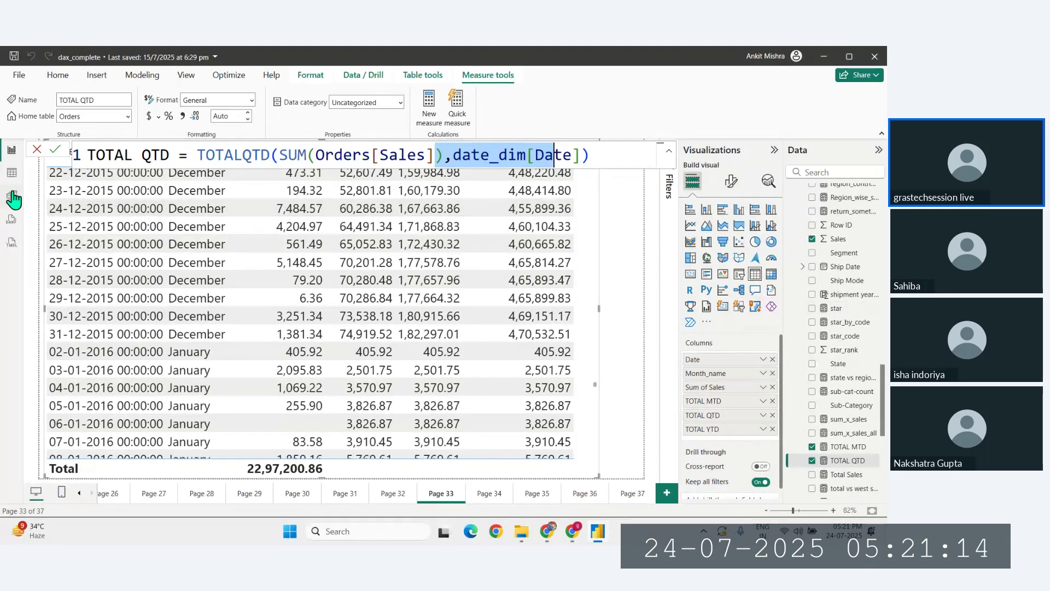
# Step: Show the date_dim table's rows in Table view
pyautogui.click(12, 172)
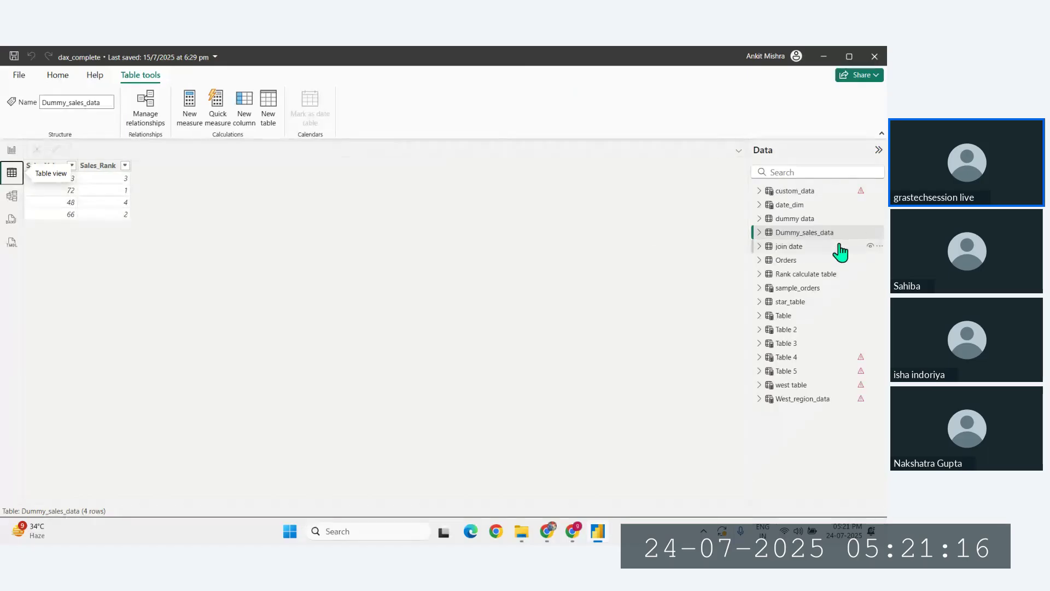
pyautogui.click(788, 205)
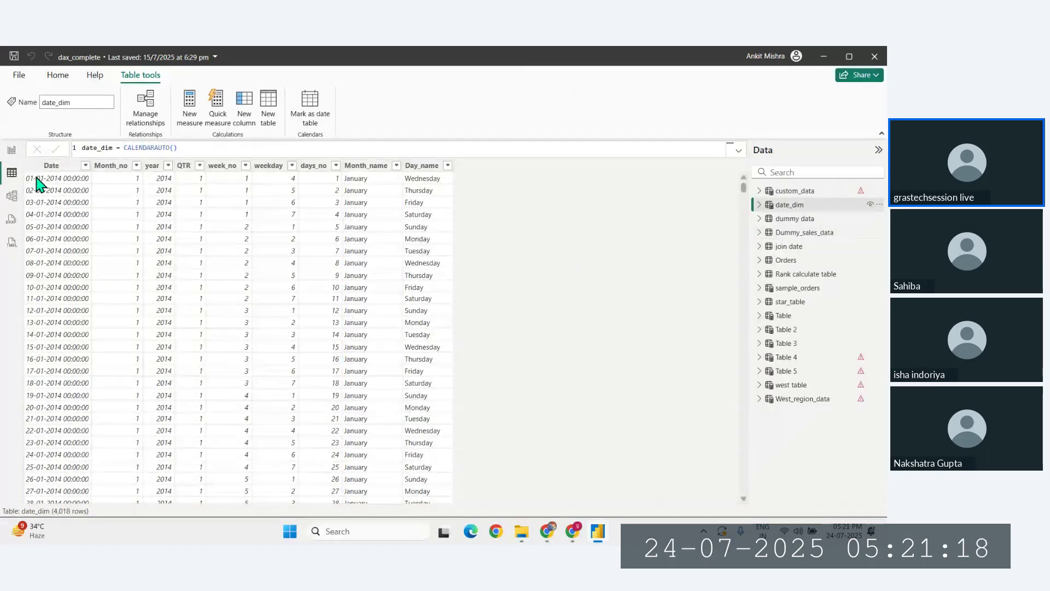
# Step: Review the formulas of the date_dim columns in turn, from Month_no, year and QTR through to Day_name, and enlarge the formula text
pyautogui.click(111, 166)
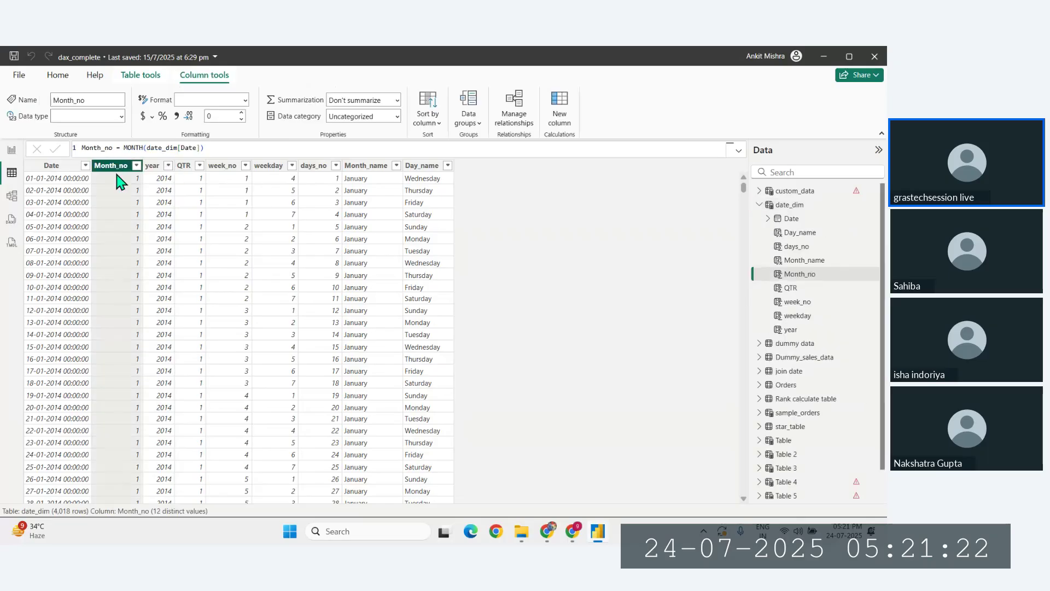
pyautogui.click(152, 166)
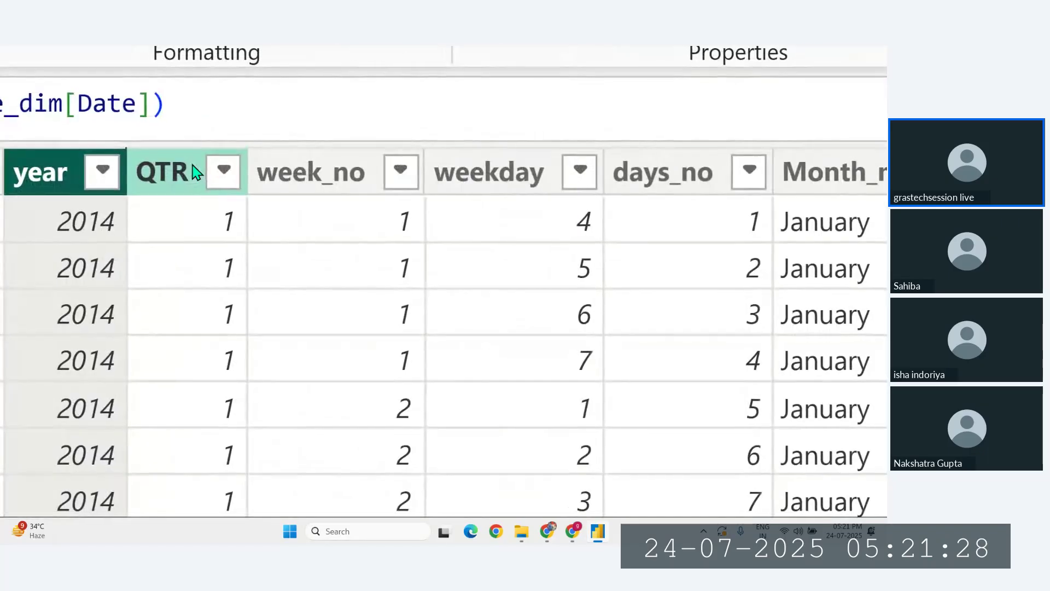
pyautogui.click(419, 181)
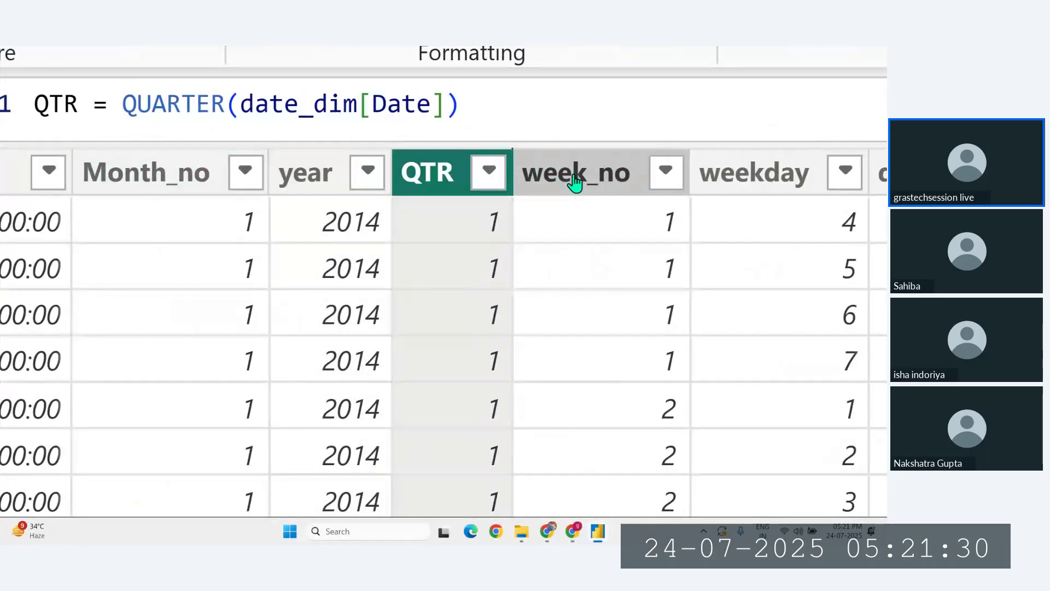
pyautogui.click(547, 178)
pyautogui.click(745, 178)
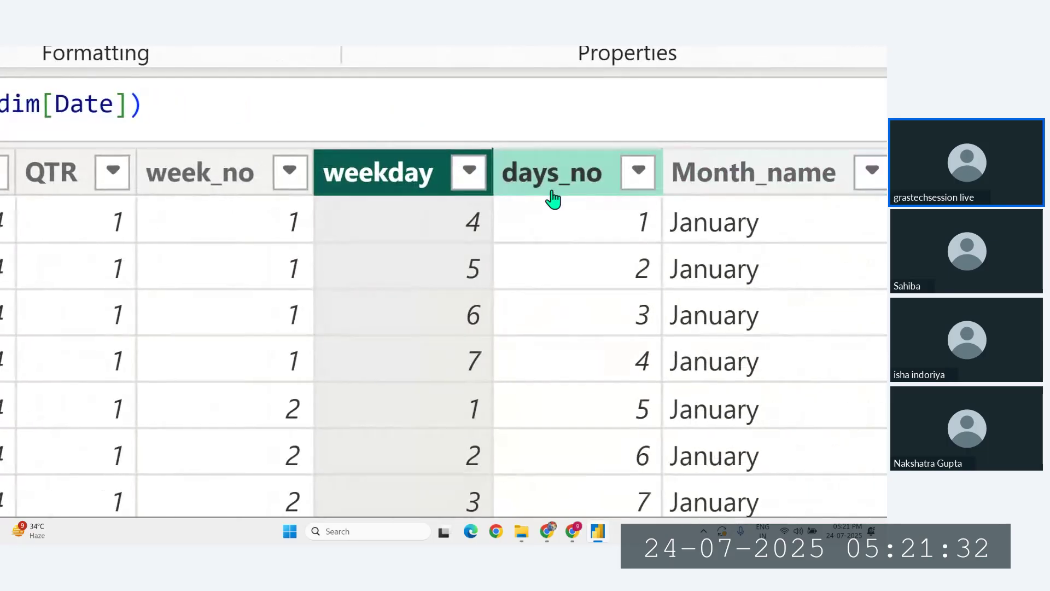
pyautogui.click(552, 184)
pyautogui.click(733, 181)
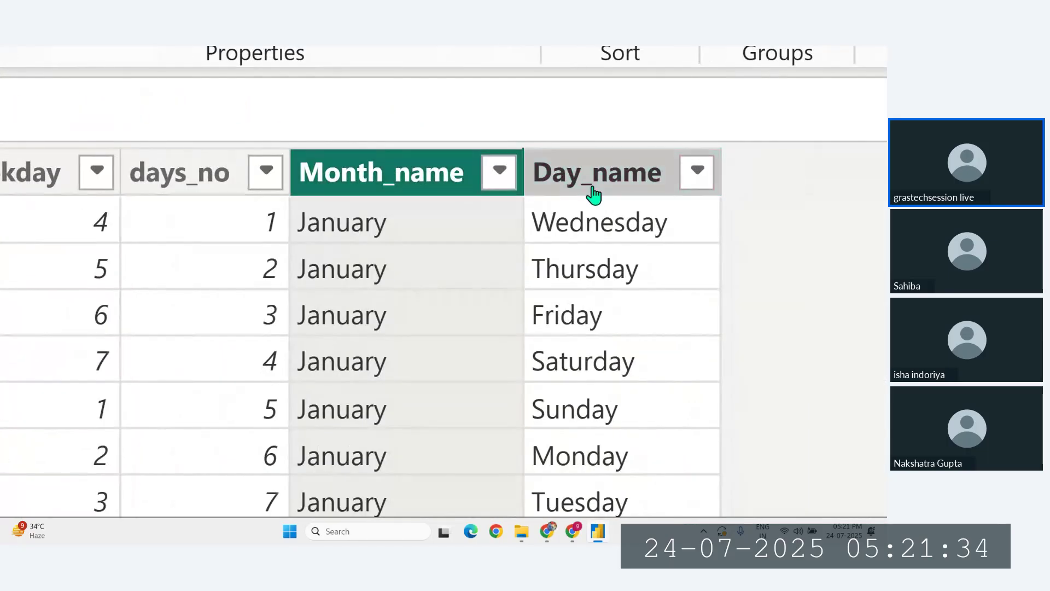
pyautogui.click(591, 186)
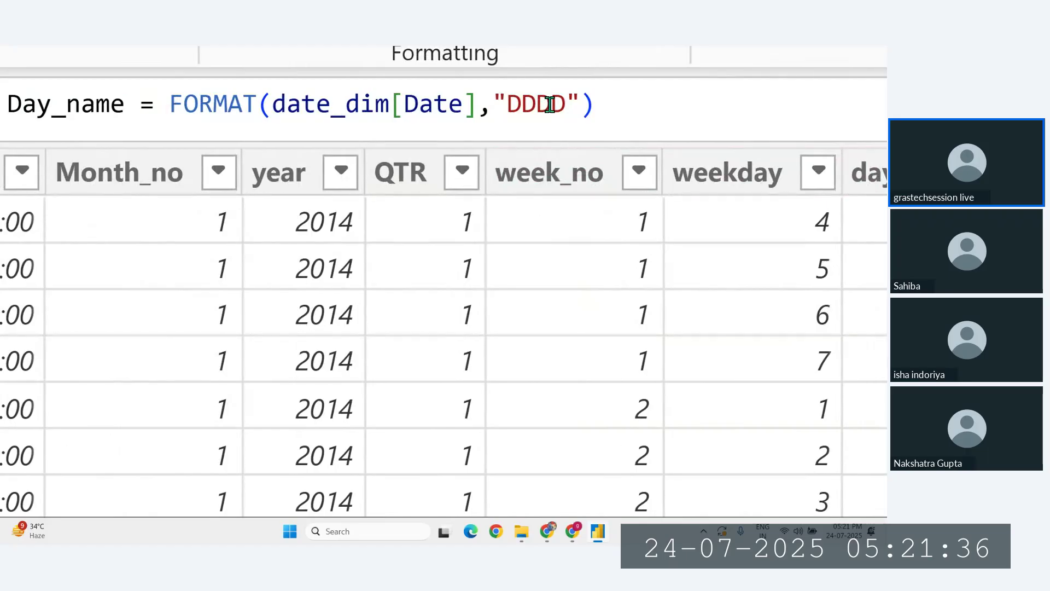
pyautogui.scroll(-3, 482, 131)
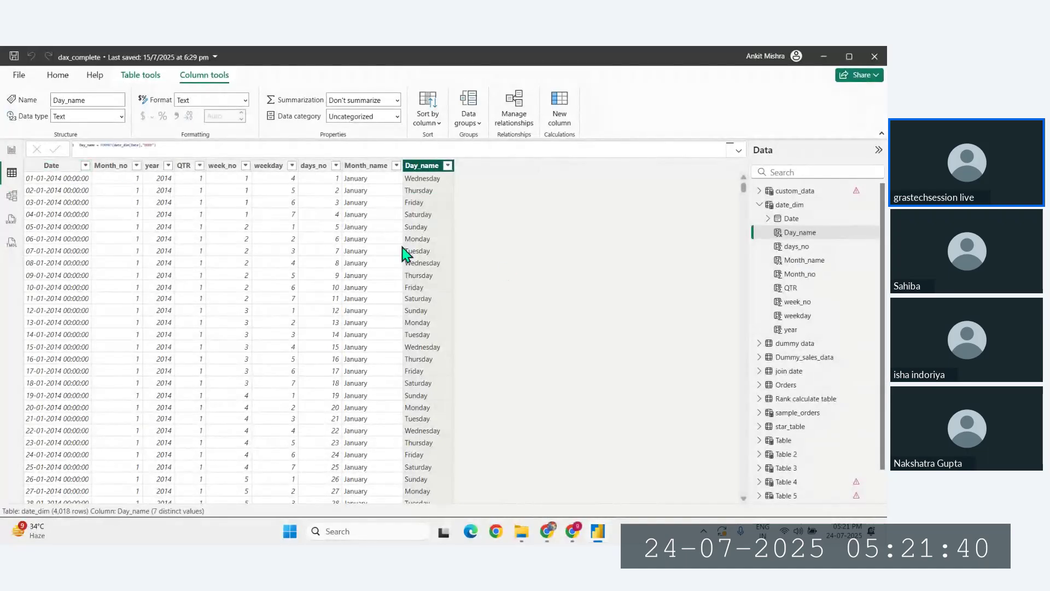
pyautogui.scroll(3, 193, 149)
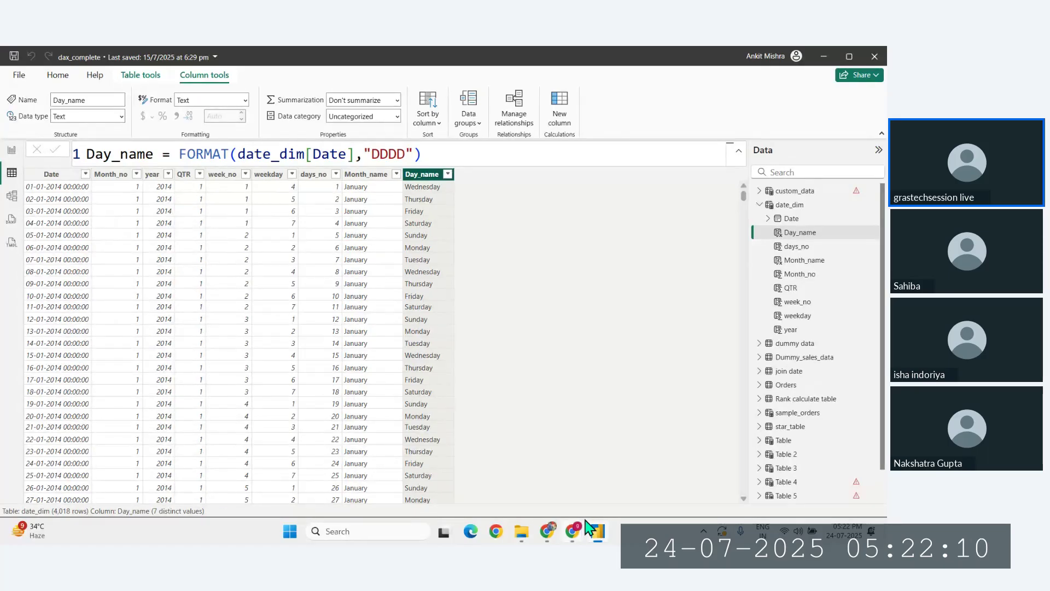
# Step: Switch to Chrome and look through the DAX time intelligence functions list, focusing on the PREVIOUSDAY, PREVIOUSMONTH, PREVIOUSQUARTER and PREVIOUSYEAR entries
pyautogui.click(547, 532)
pyautogui.scroll(8, 337, 319)
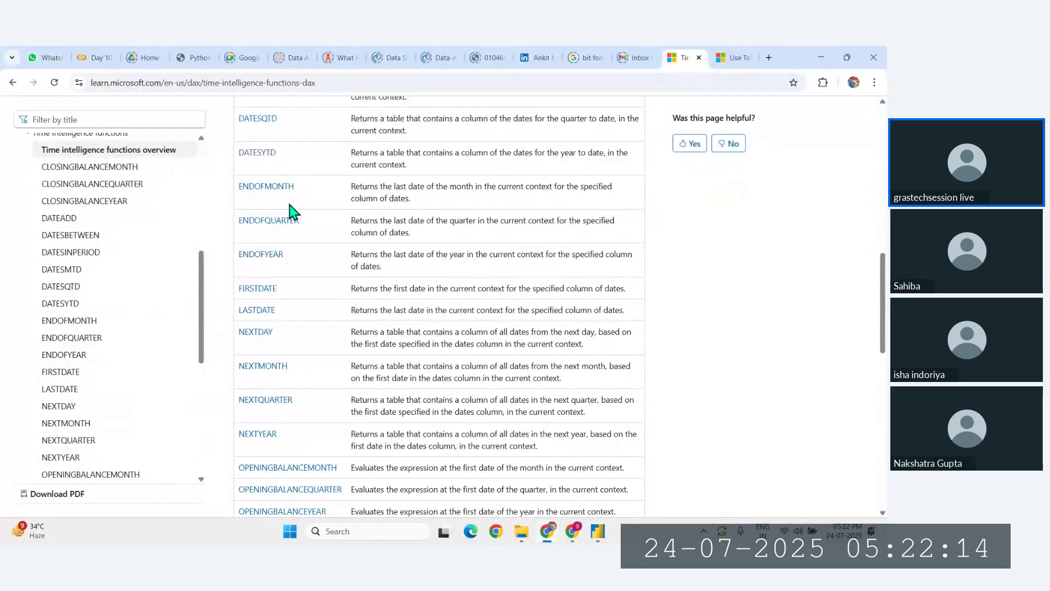
pyautogui.scroll(3, 290, 210)
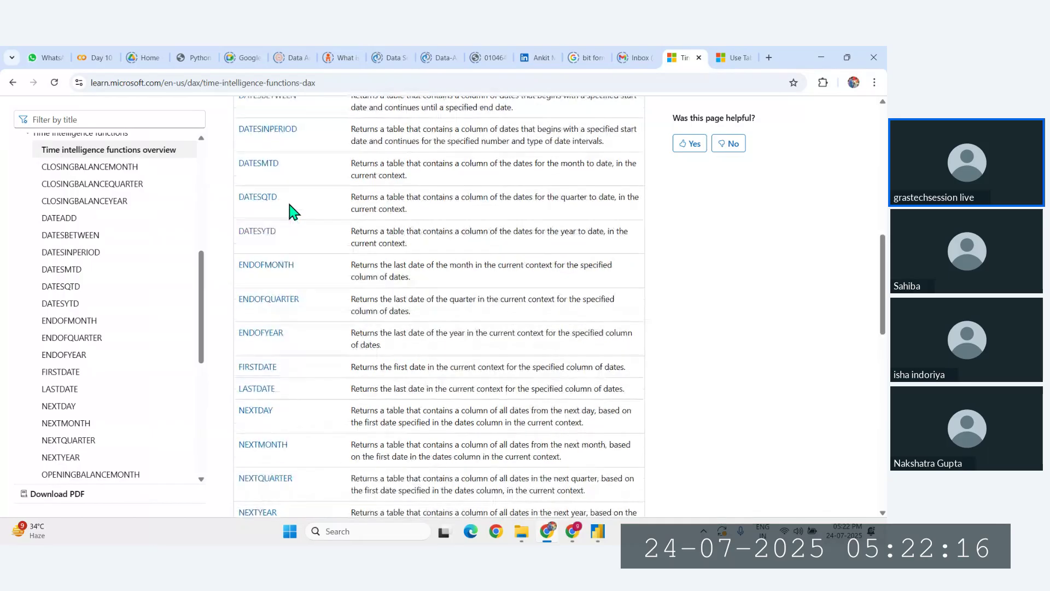
pyautogui.scroll(-10, 290, 210)
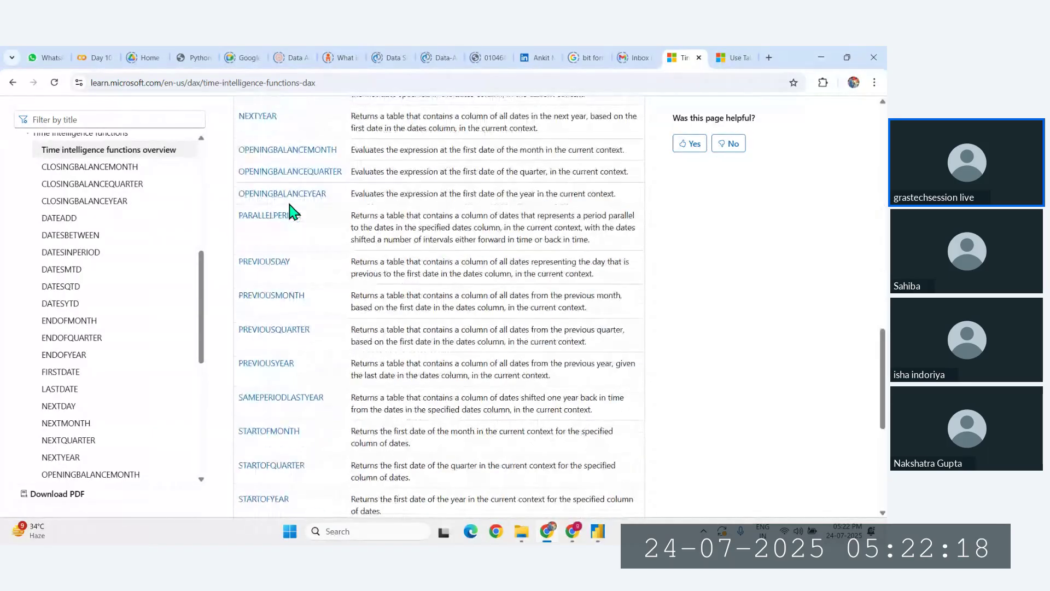
pyautogui.scroll(3, 290, 210)
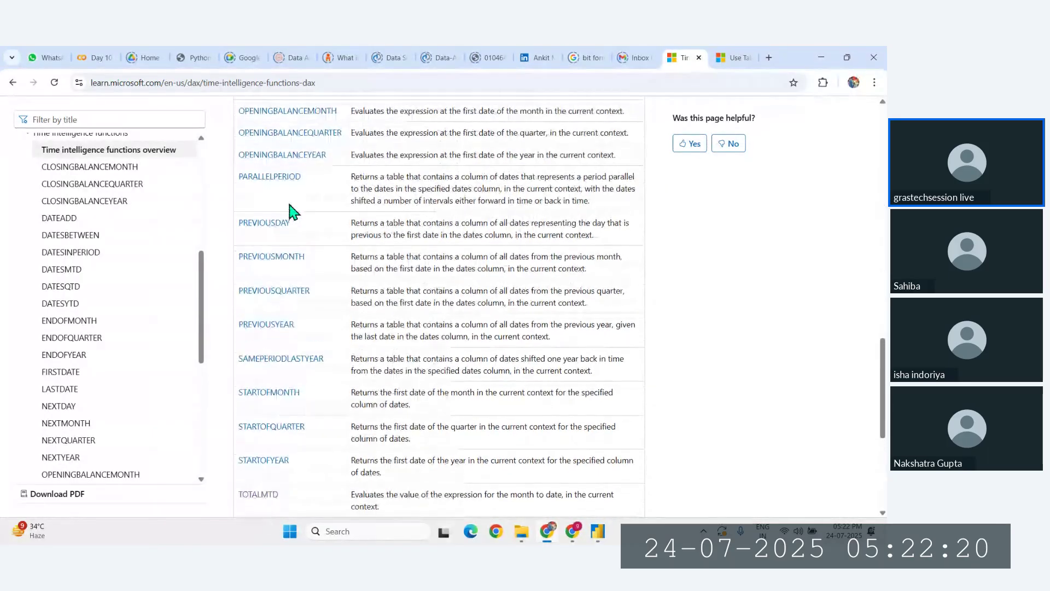
pyautogui.scroll(3, 246, 274)
pyautogui.scroll(-3, 249, 263)
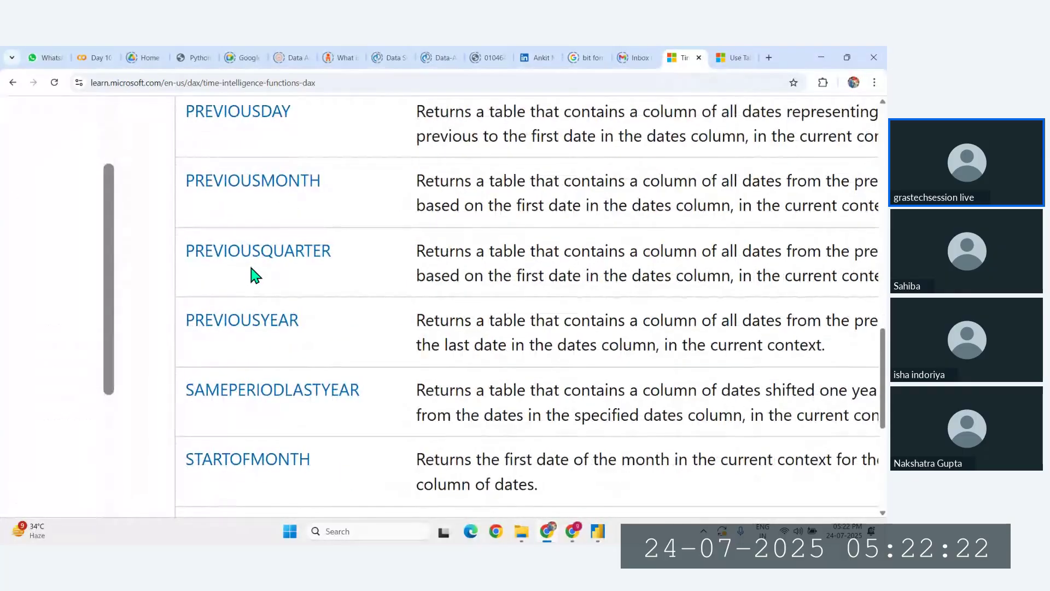
pyautogui.scroll(1, 248, 262)
pyautogui.scroll(1, 282, 194)
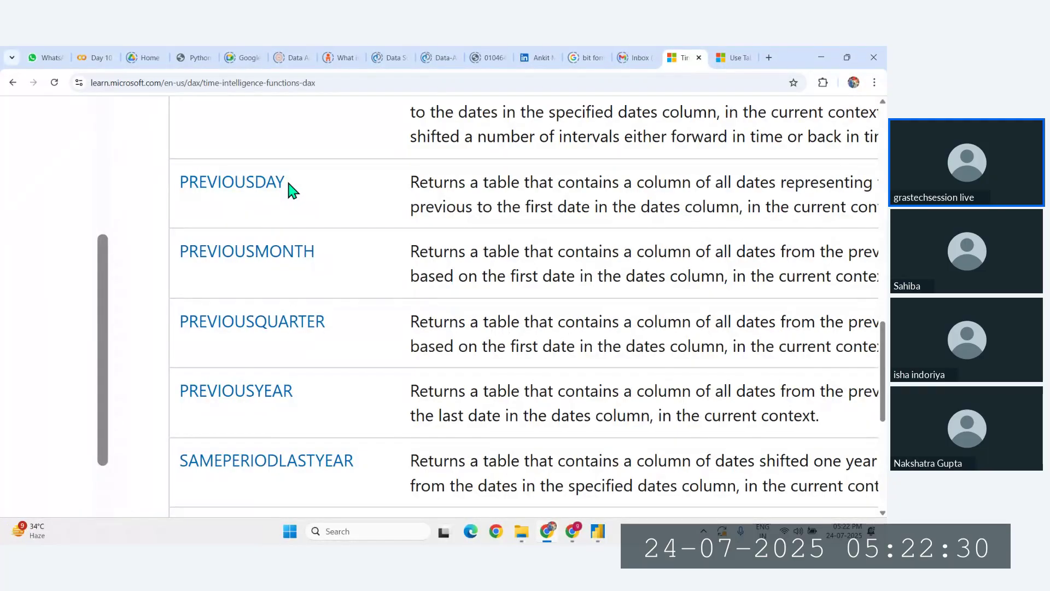
# Step: Open the PREVIOUSDAY function's documentation in a separate browser tab and find its Example section
pyautogui.middleClick(265, 184)
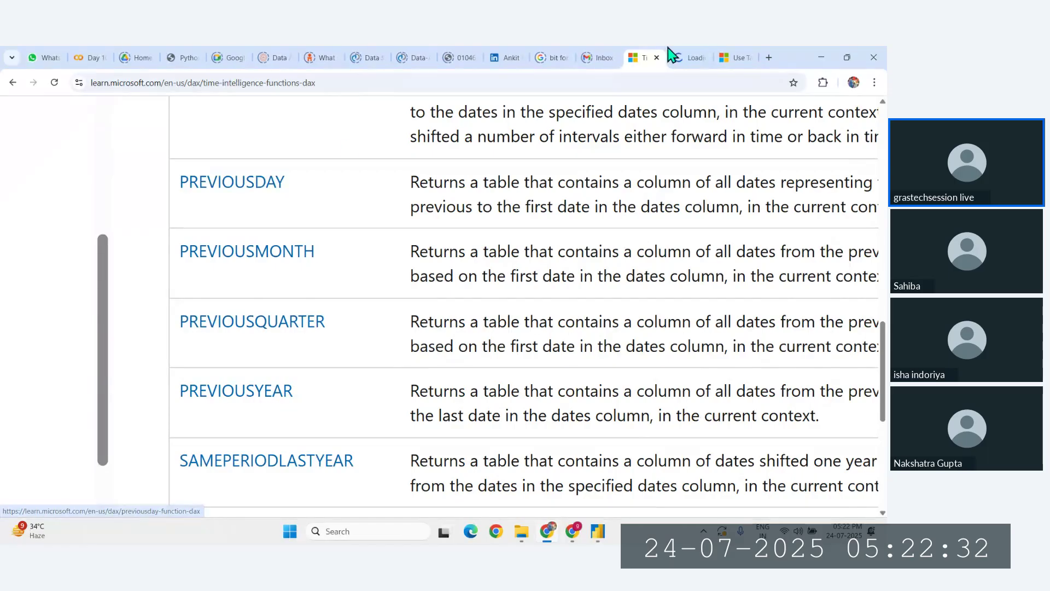
pyautogui.click(690, 55)
pyautogui.scroll(-10, 350, 306)
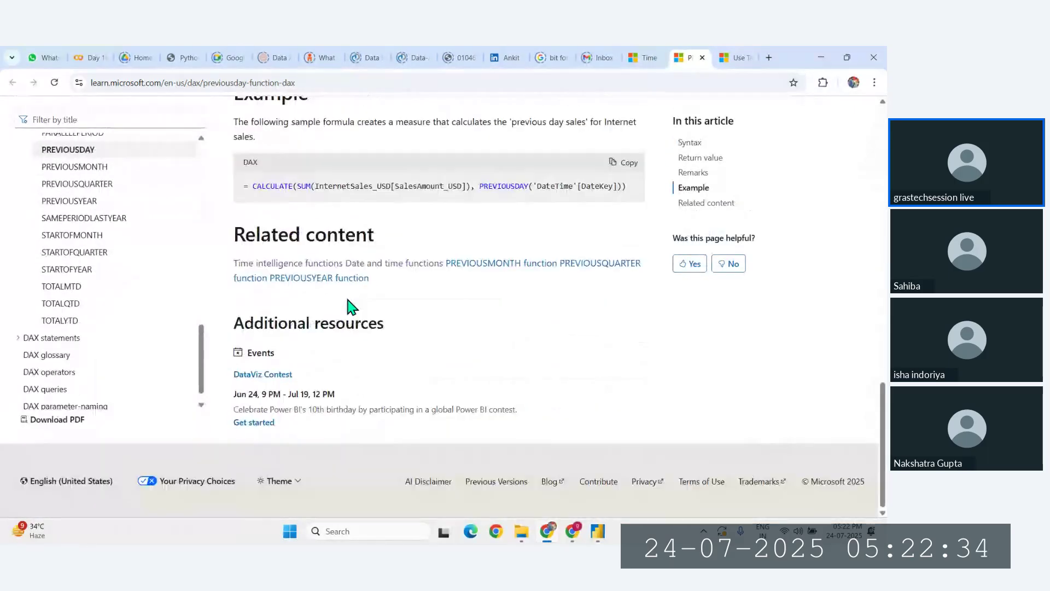
pyautogui.scroll(2, 347, 307)
pyautogui.scroll(5, 274, 453)
# Step: Review the sample formula by highlighting the SUM expression inside CALCULATE and the PREVIOUSDAY('DateTime'[DateKey]) filter
pyautogui.moveTo(225, 361); pyautogui.dragTo(707, 364)
pyautogui.hscroll(4, 700, 359)
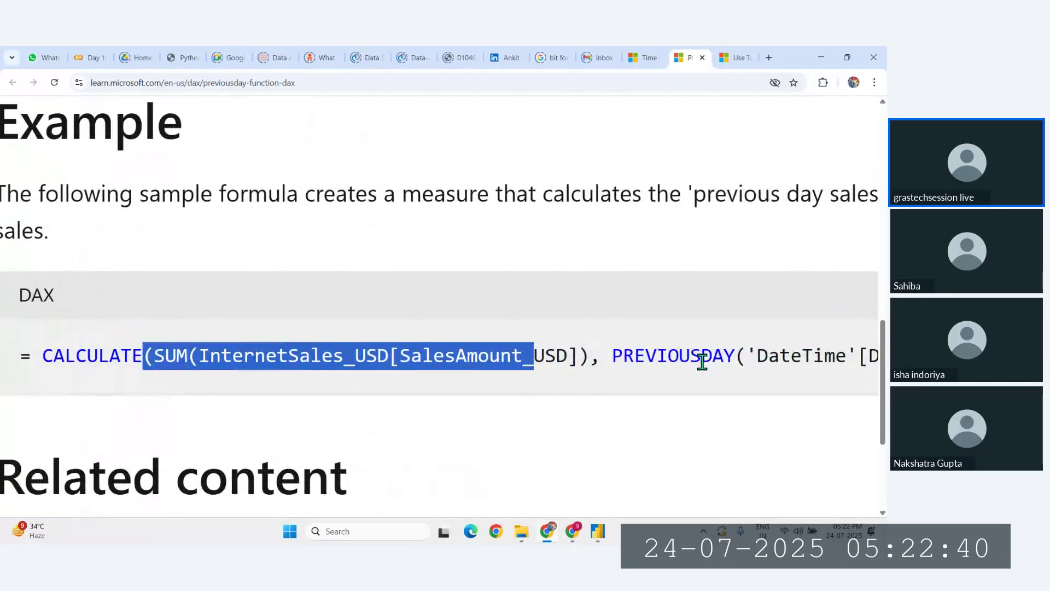
pyautogui.moveTo(521, 356); pyautogui.dragTo(634, 356)
pyautogui.hscroll(3, 684, 353)
pyautogui.moveTo(730, 350); pyautogui.dragTo(480, 347)
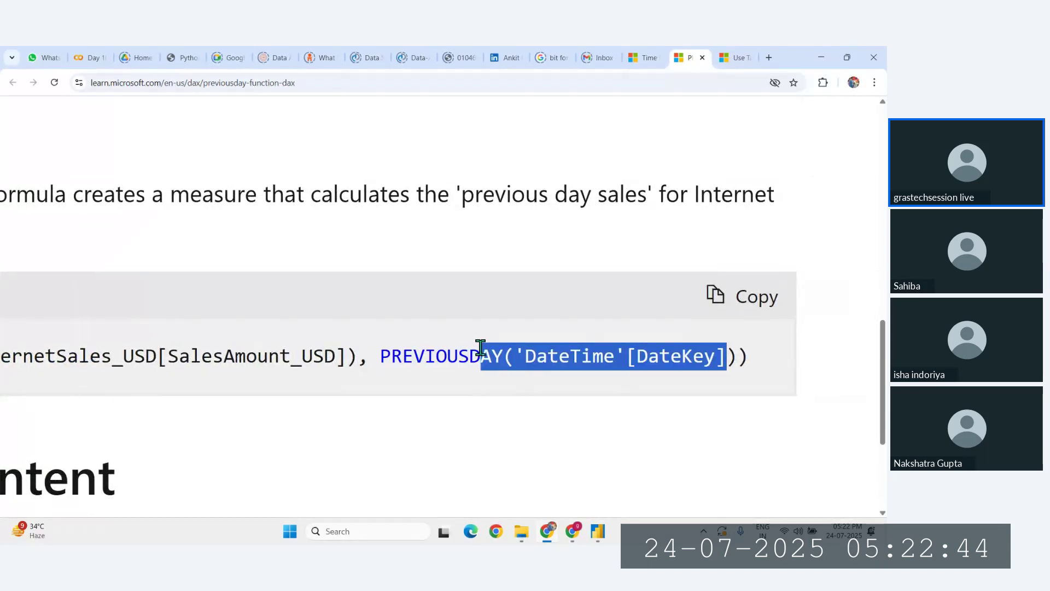
# Step: Return to Power BI Desktop's report view and examine the December 2015 rows of the Page 33 table
pyautogui.click(597, 532)
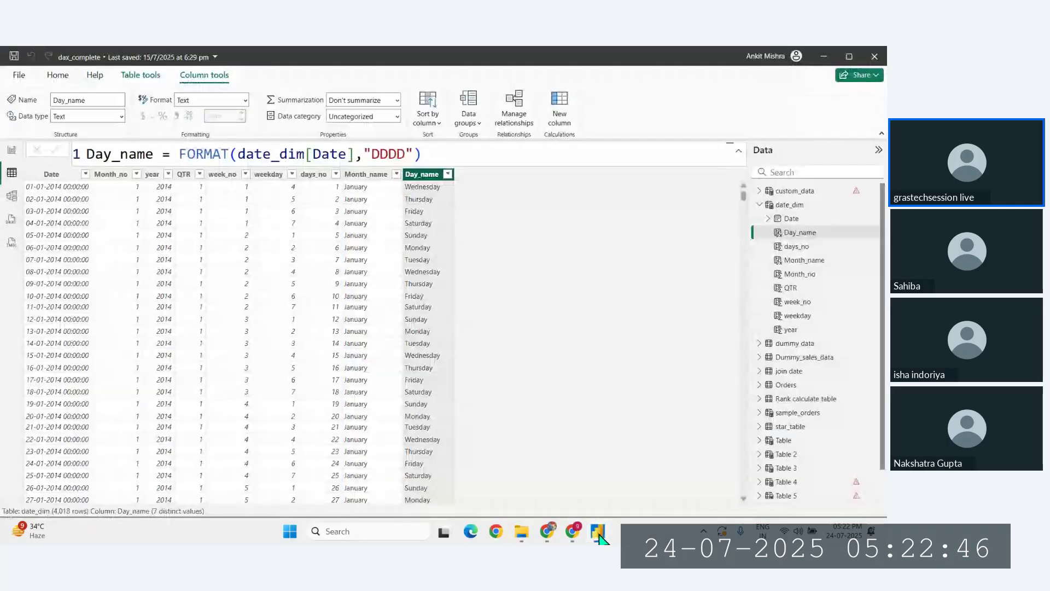
pyautogui.click(11, 150)
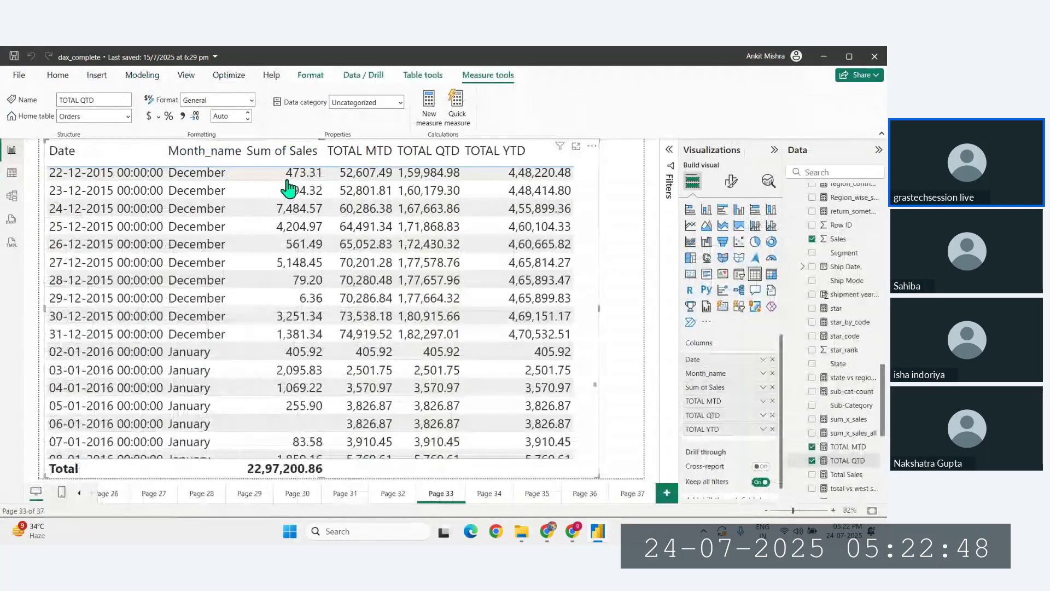
pyautogui.scroll(1, 142, 219)
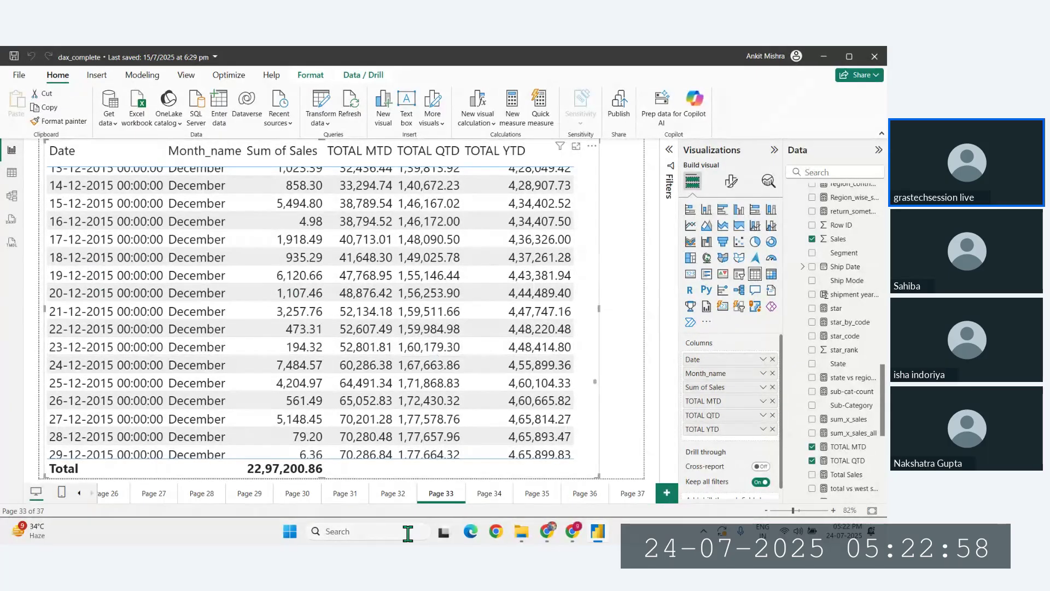
# Step: Launch Excel and create a blank workbook
pyautogui.click(358, 534)
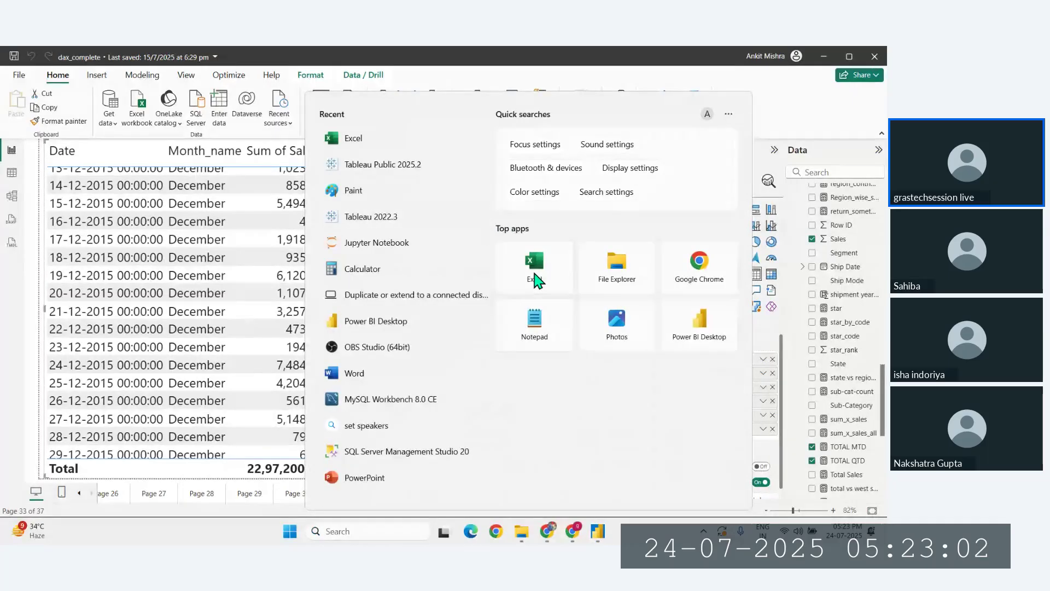
pyautogui.click(535, 268)
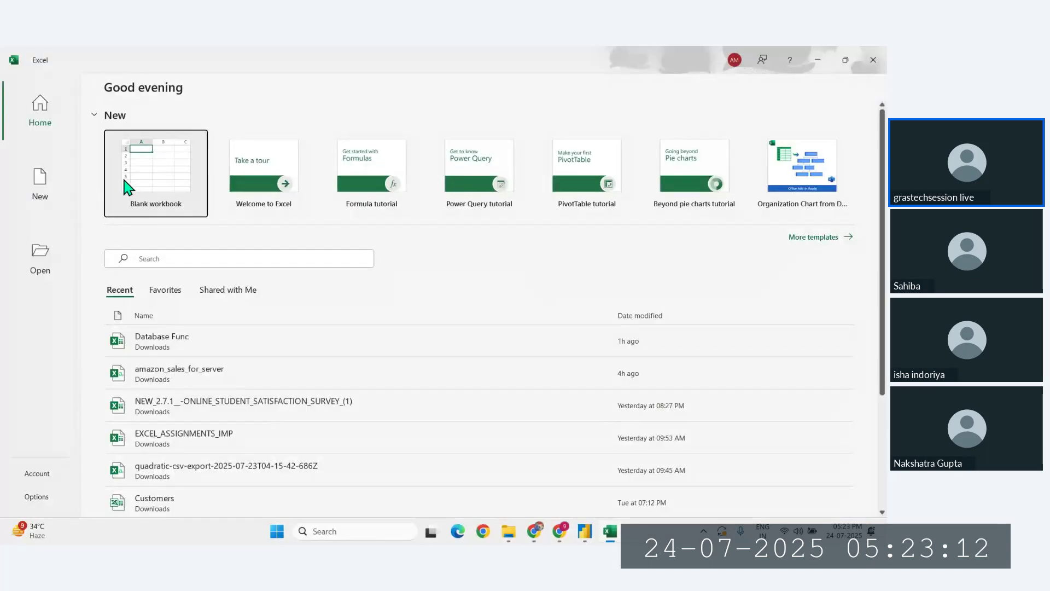
pyautogui.click(124, 181)
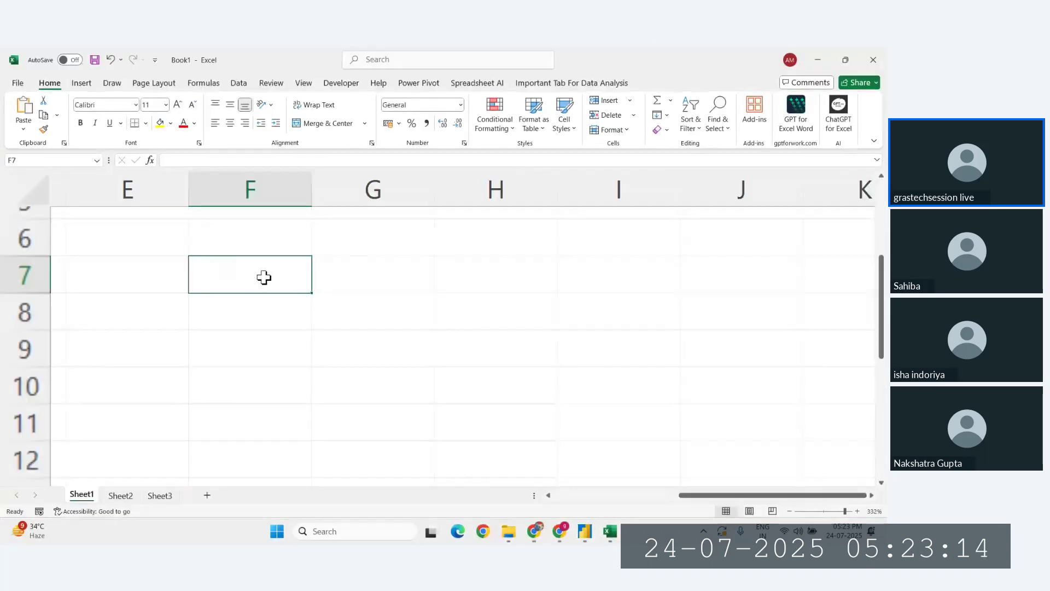
# Step: Enter 01-07-2025 in cell F7 and fill the daily dates down to 31-07-2025 in F37
pyautogui.write('01-')
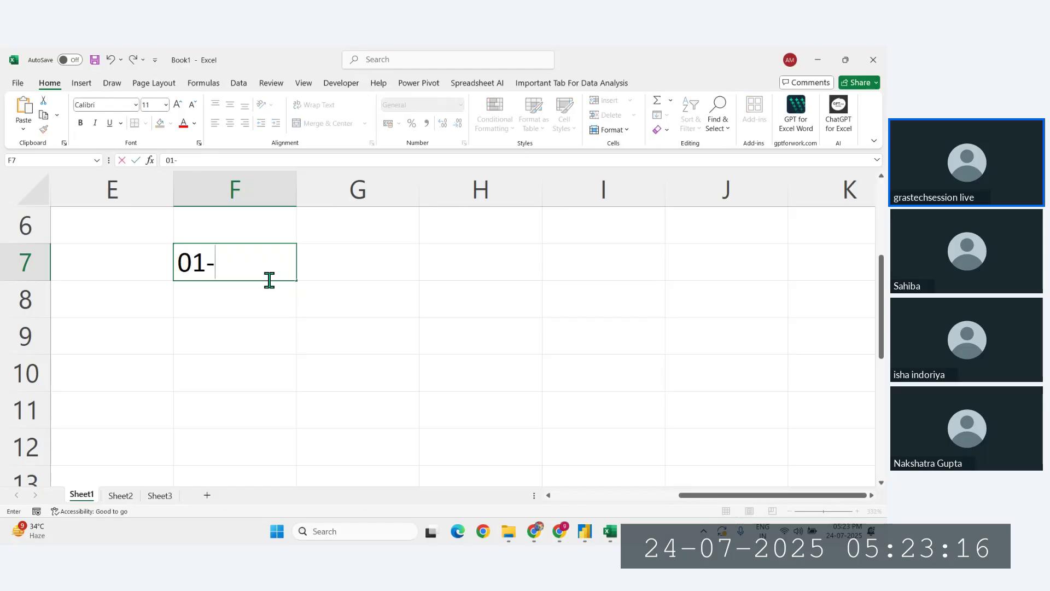
pyautogui.write('07-2025')
pyautogui.press('Return')
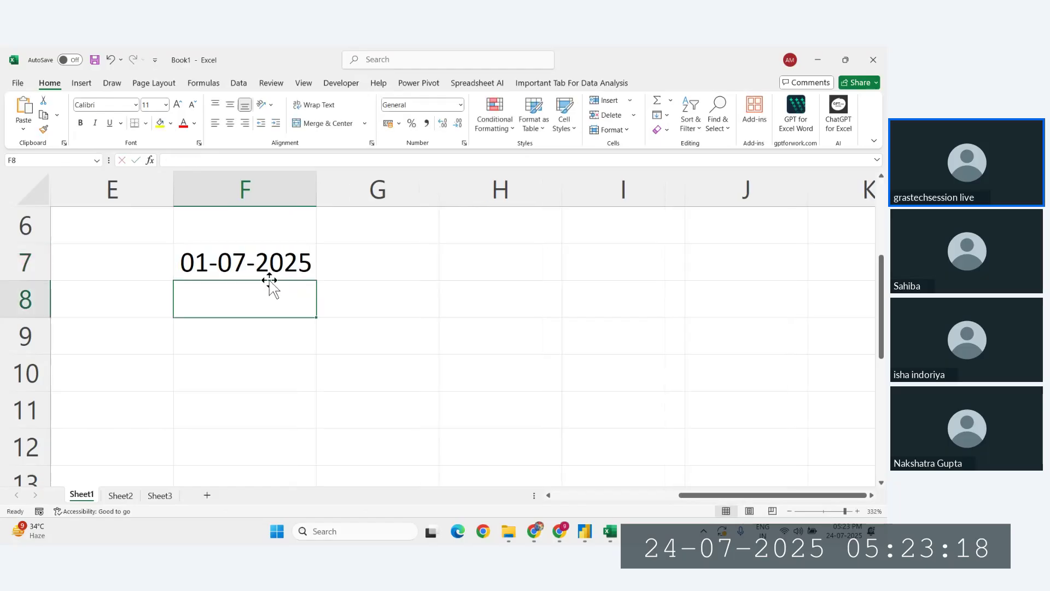
pyautogui.press('Up')
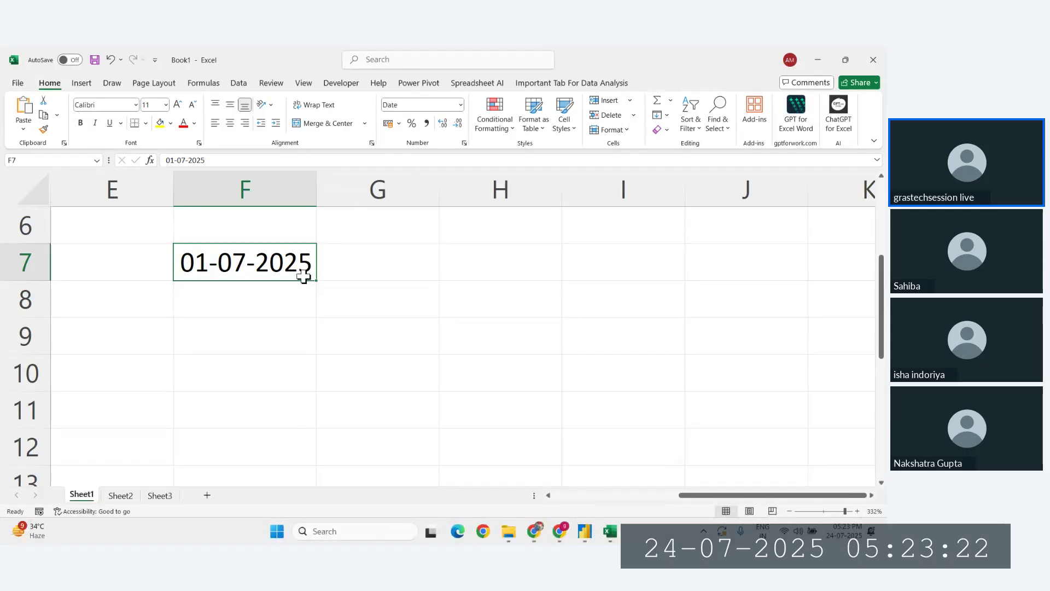
pyautogui.scroll(-5, 304, 276)
pyautogui.moveTo(305, 273); pyautogui.dragTo(314, 438)
pyautogui.scroll(8, 369, 368)
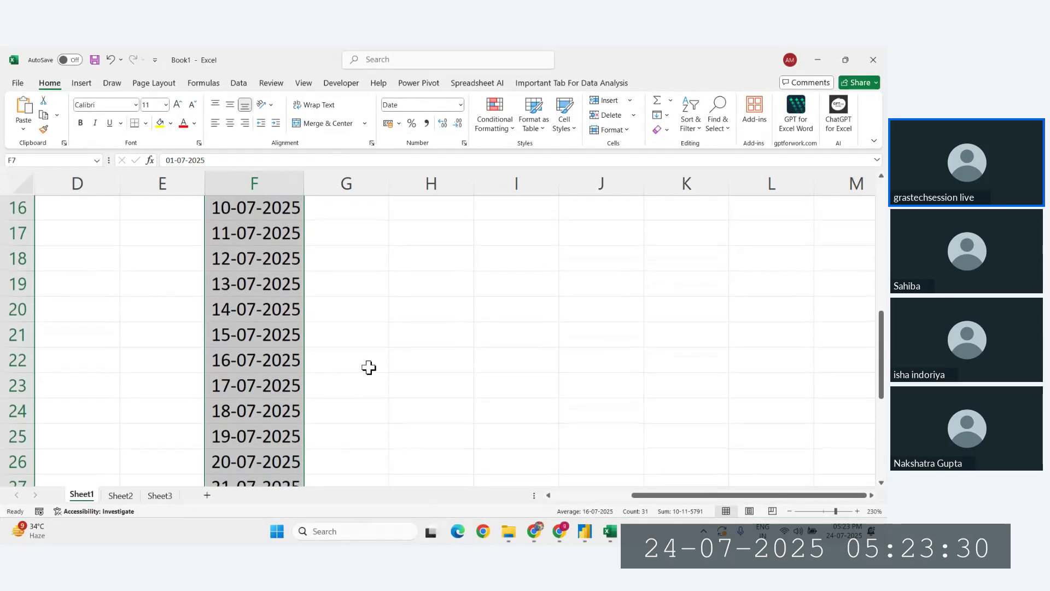
pyautogui.scroll(1, 369, 367)
pyautogui.click(338, 333)
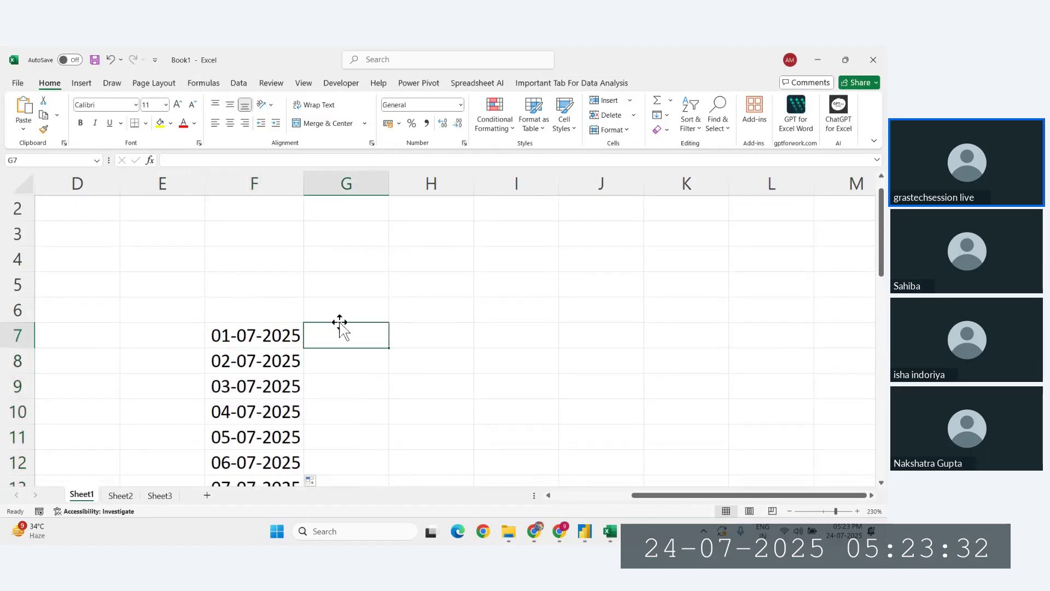
pyautogui.moveTo(290, 310); pyautogui.dragTo(345, 313)
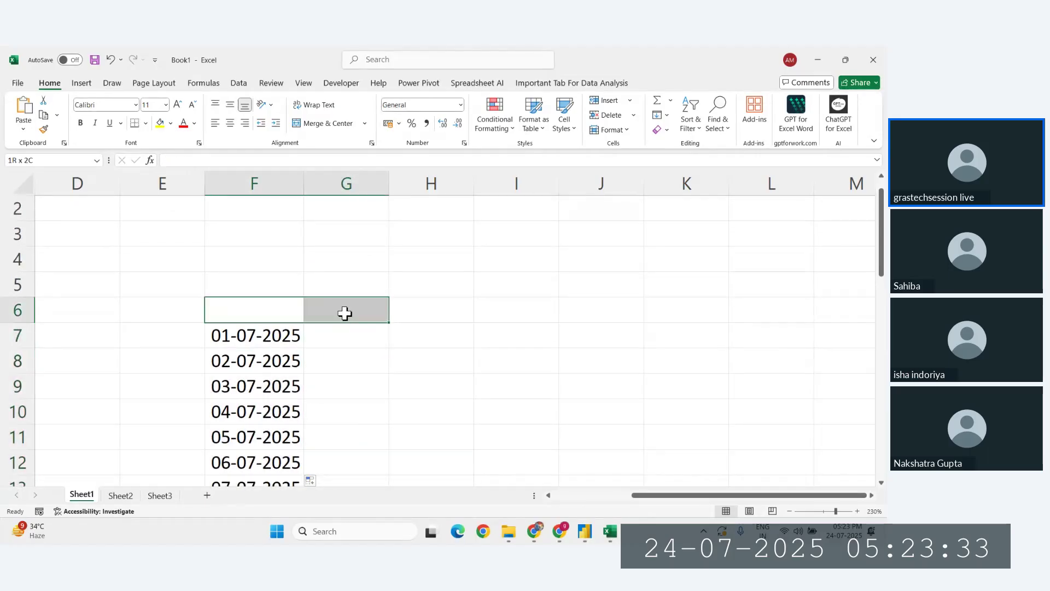
pyautogui.click(323, 123)
pyautogui.hotkey('ctrl', 'z')
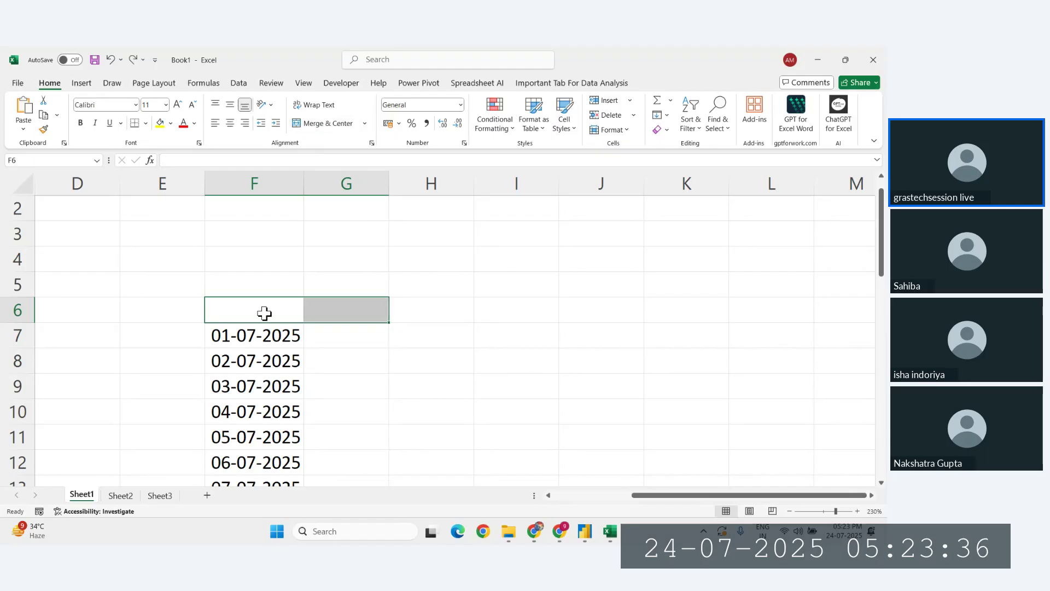
# Step: Add the headers Date in F6 and Sales in G6 above the July dates
pyautogui.click(261, 312)
pyautogui.write('Date')
pyautogui.press('Tab')
pyautogui.write('Sales')
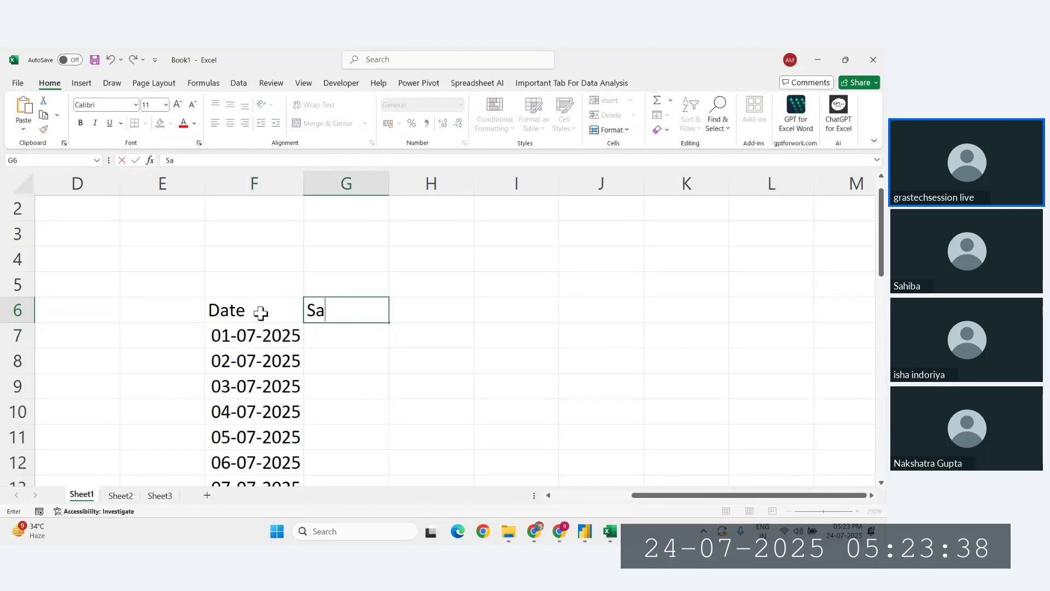
pyautogui.press('Return')
# Step: Fill the Sales cells G7 to G37 beside the July dates with the formula =RANDBETWEEN(100,1000)
pyautogui.scroll(-1, 338, 337)
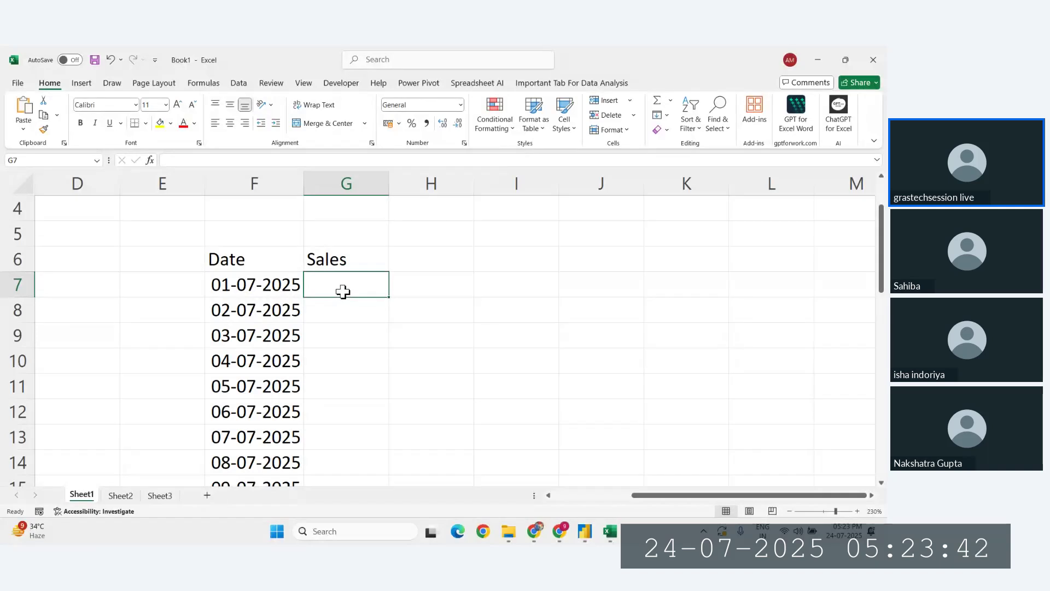
pyautogui.hotkey('ctrl', 'shift', 'Down')
pyautogui.hotkey('ctrl', 'shift', 'Up')
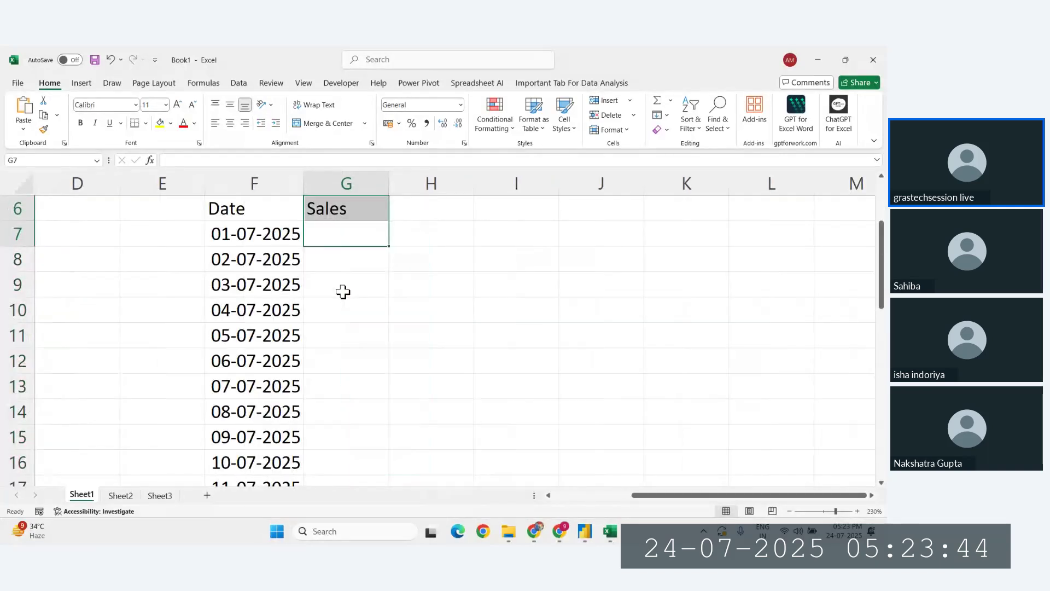
pyautogui.click(326, 227)
pyautogui.scroll(-4, 354, 354)
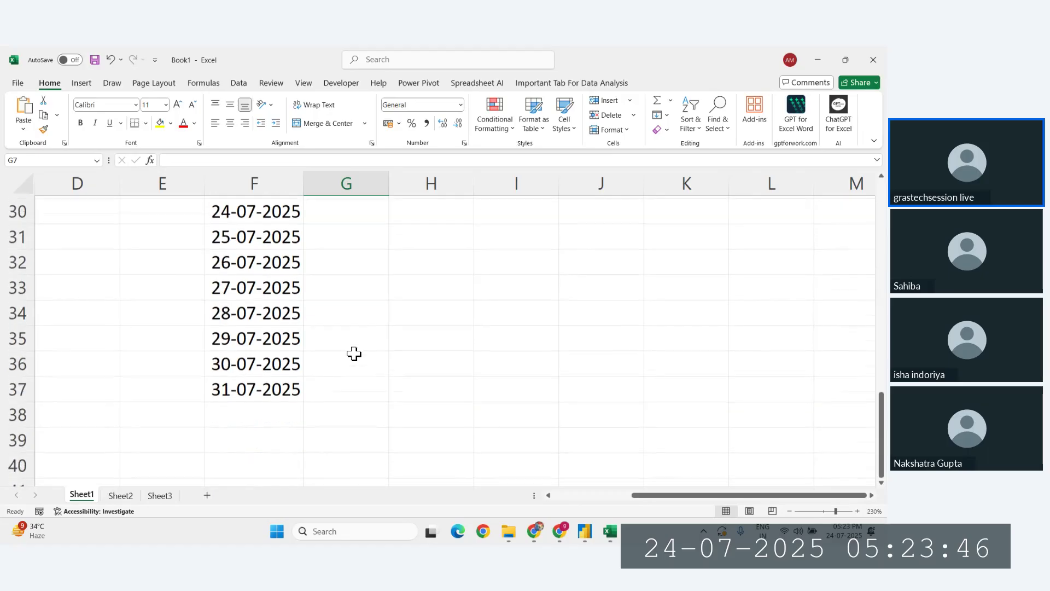
pyautogui.scroll(1, 354, 354)
pyautogui.keyDown('shift'); pyautogui.click(333, 436); pyautogui.keyUp('shift')
pyautogui.scroll(1, 334, 436)
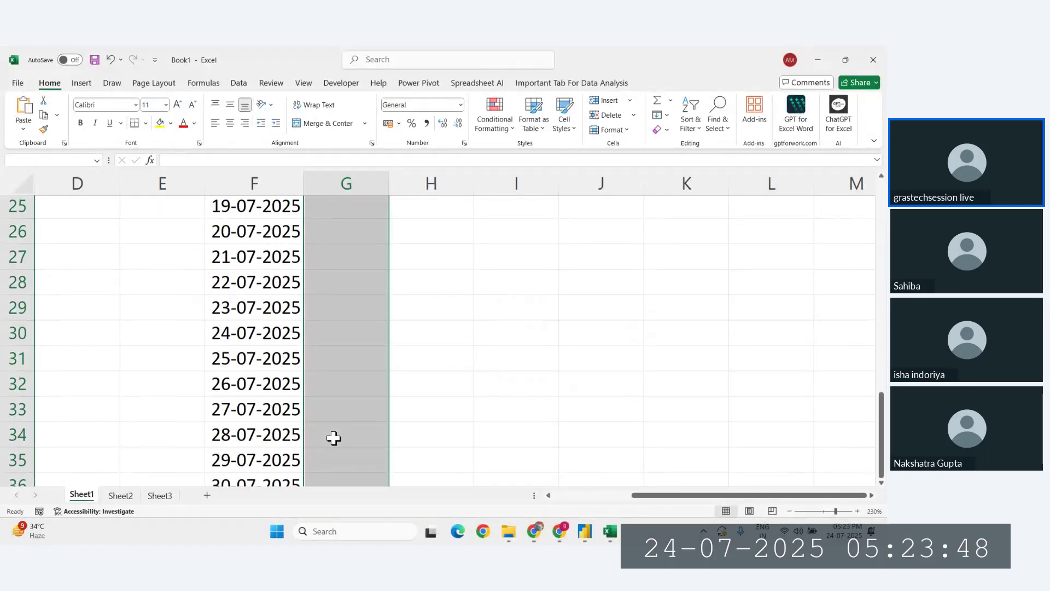
pyautogui.write('=ran')
pyautogui.press('Down')
pyautogui.press('Down')
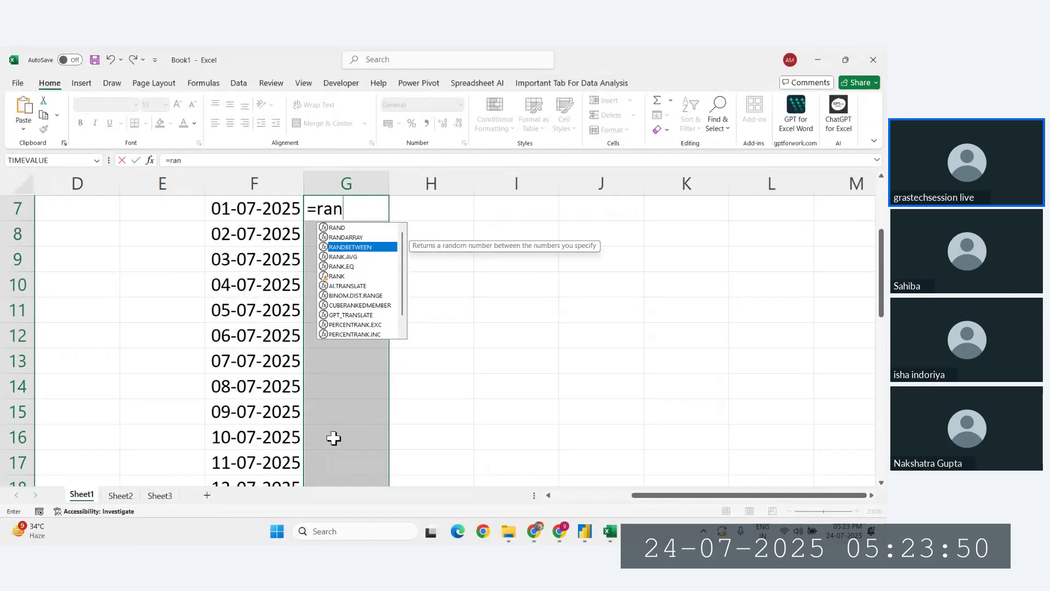
pyautogui.press('Tab')
pyautogui.write('100,10')
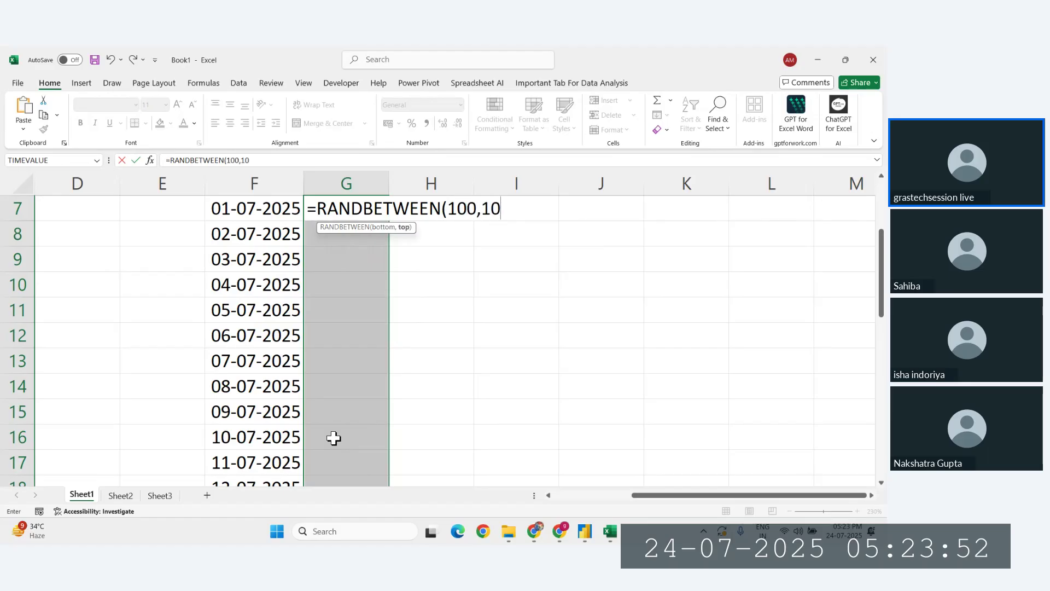
pyautogui.write('00)')
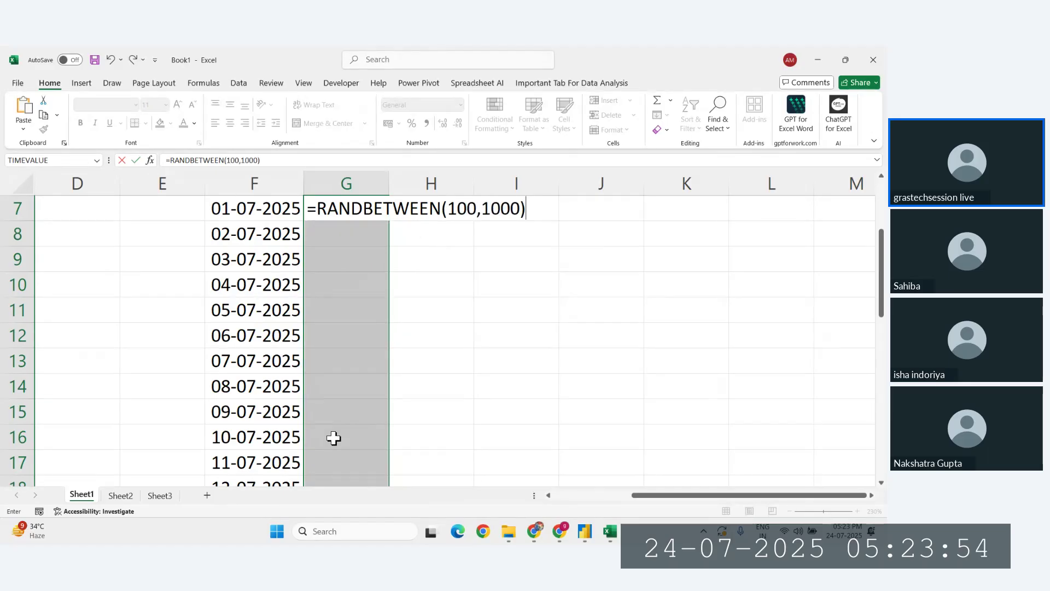
pyautogui.hotkey('ctrl', 'Return')
pyautogui.scroll(2, 469, 367)
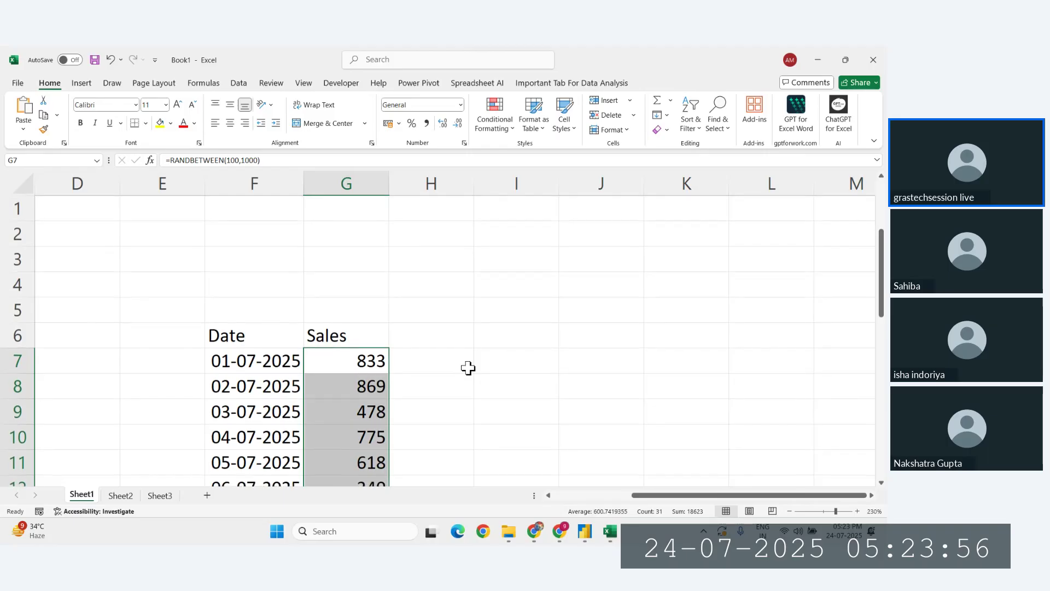
# Step: Replace the random sales formulas in G7:G37 with their static values using Paste Special Values
pyautogui.hotkey('ctrl', 'c')
pyautogui.hotkey('ctrl', 'alt', 'v')
pyautogui.press('v')
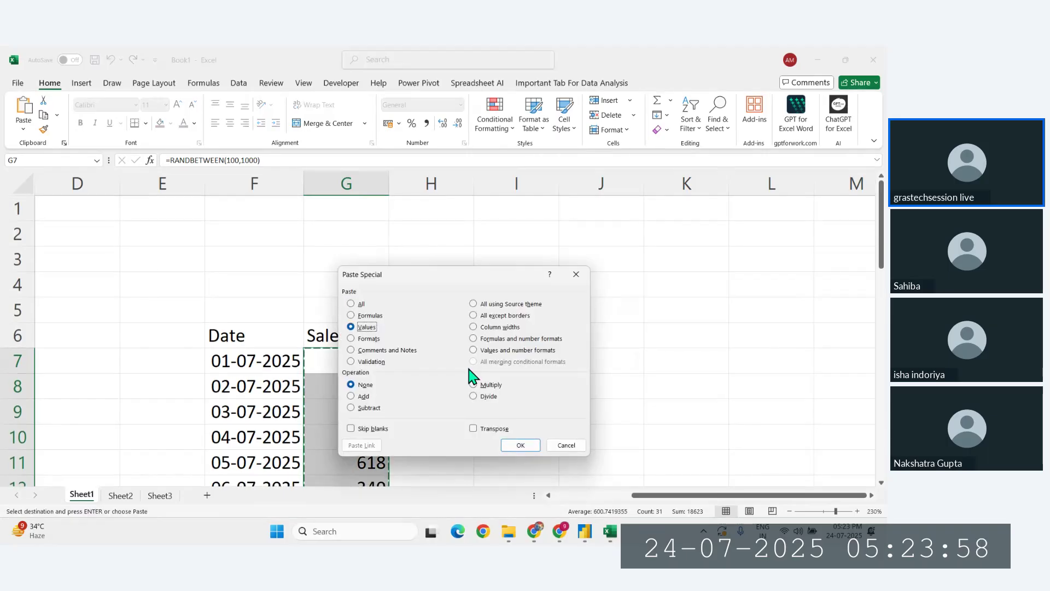
pyautogui.press('Return')
pyautogui.press('Escape')
pyautogui.click(419, 329)
pyautogui.scroll(-1, 419, 328)
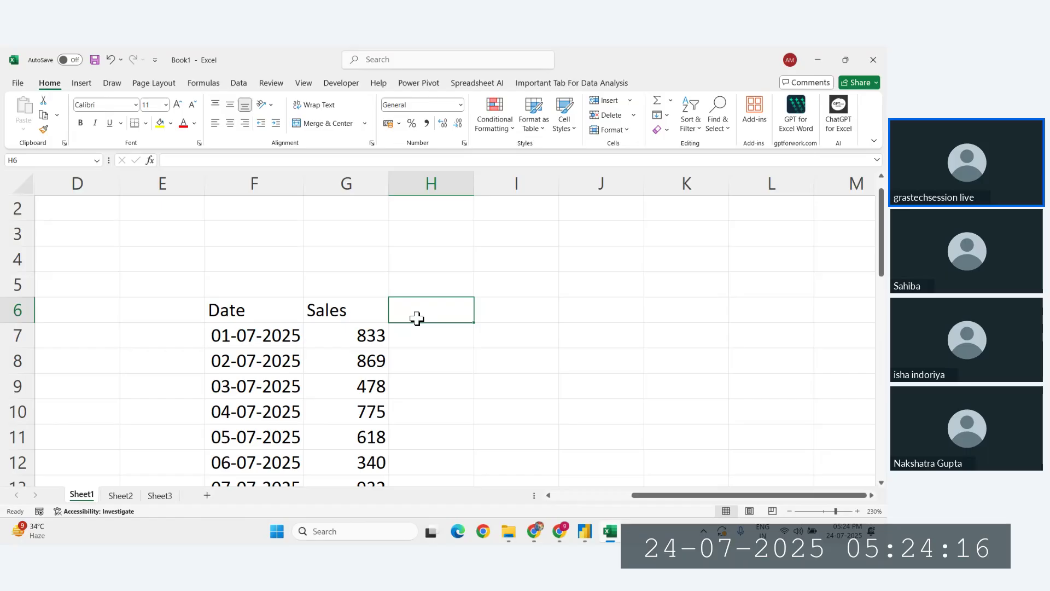
# Step: Center-align the contents of the Date and Sales columns F and G
pyautogui.scroll(-1, 417, 318)
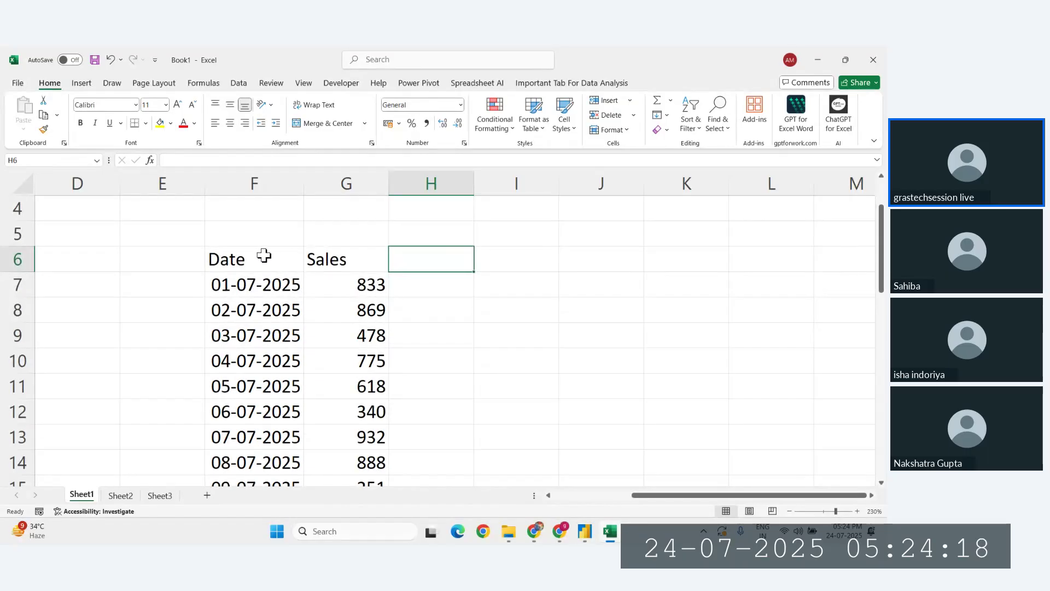
pyautogui.moveTo(277, 181); pyautogui.dragTo(347, 176)
pyautogui.click(232, 124)
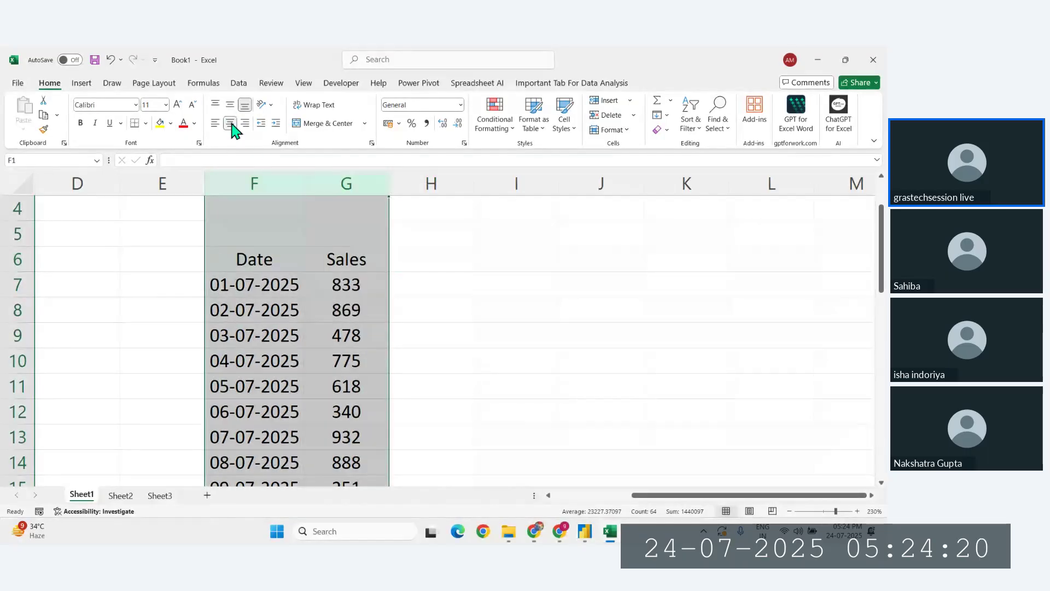
pyautogui.click(255, 262)
pyautogui.click(253, 284)
pyautogui.click(381, 277)
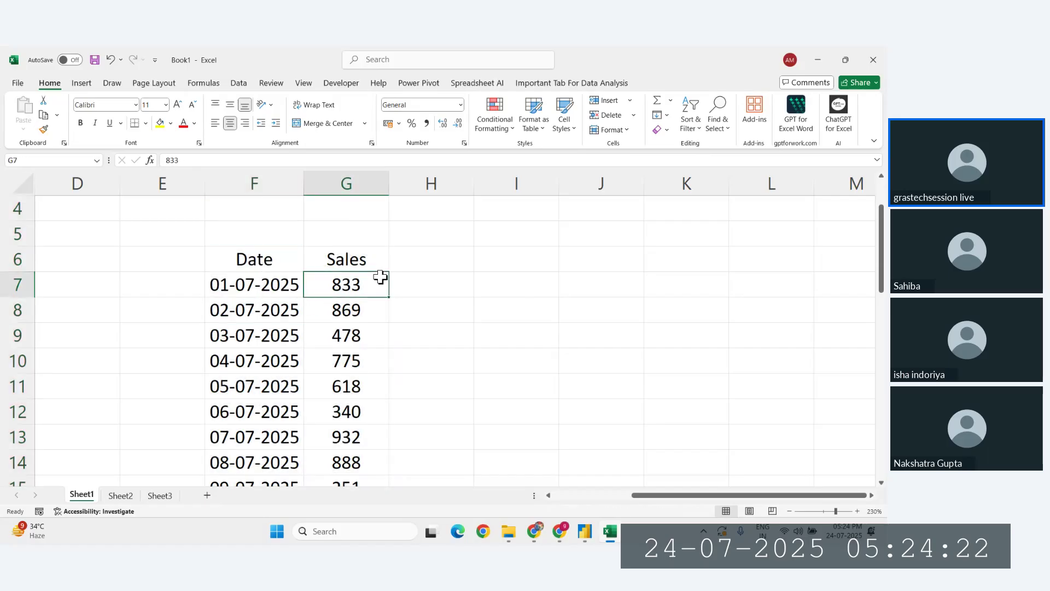
# Step: Add the header Previous Day Sales in H6 and autofit column H to its text
pyautogui.click(432, 264)
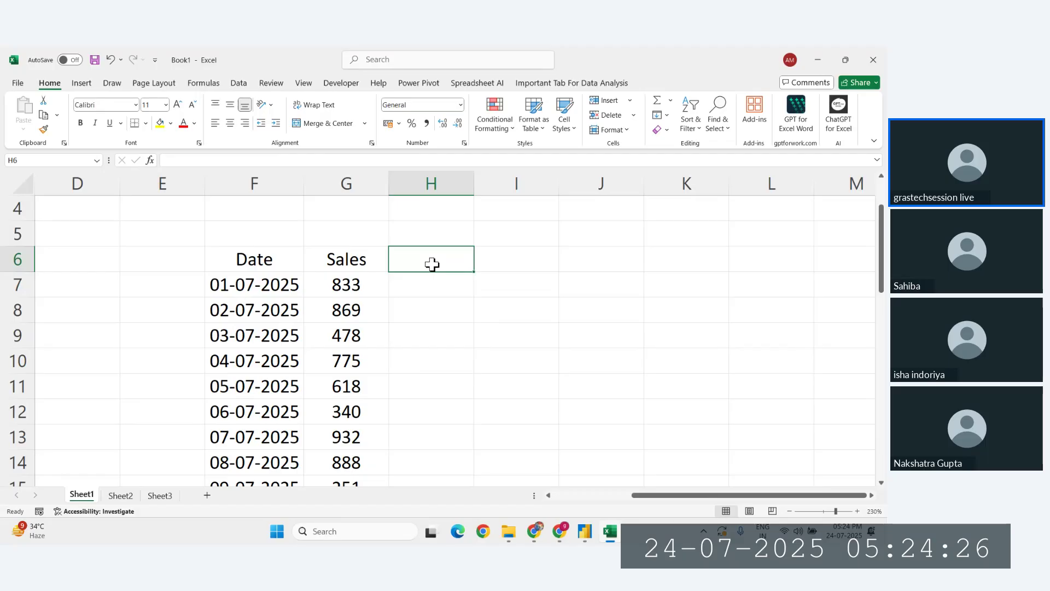
pyautogui.write('Previ')
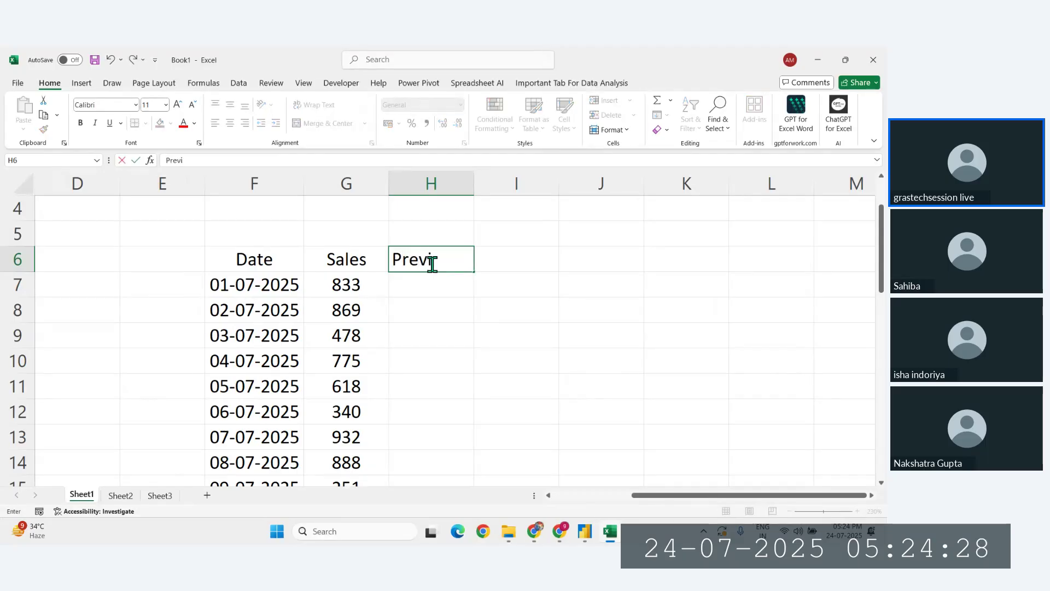
pyautogui.write('ous Day')
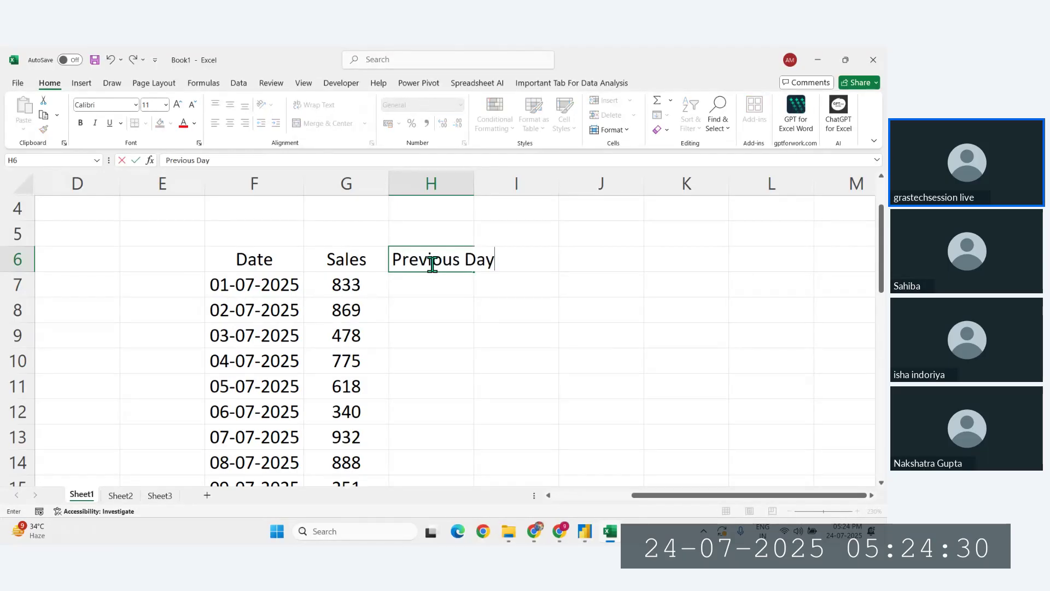
pyautogui.write(' Sales')
pyautogui.press('Return')
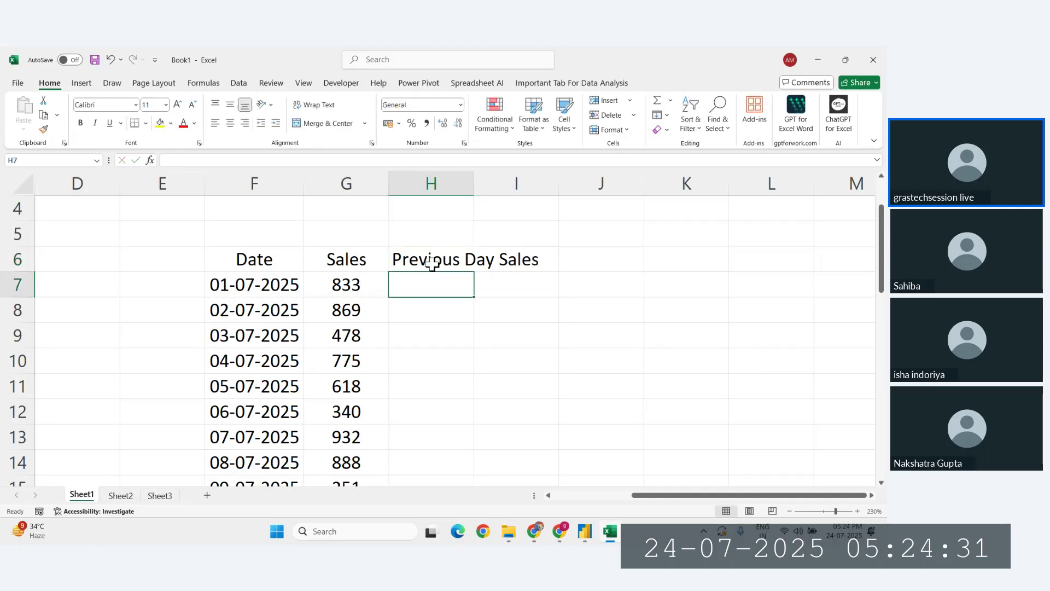
pyautogui.doubleClick(470, 186)
pyautogui.scroll(-1, 476, 293)
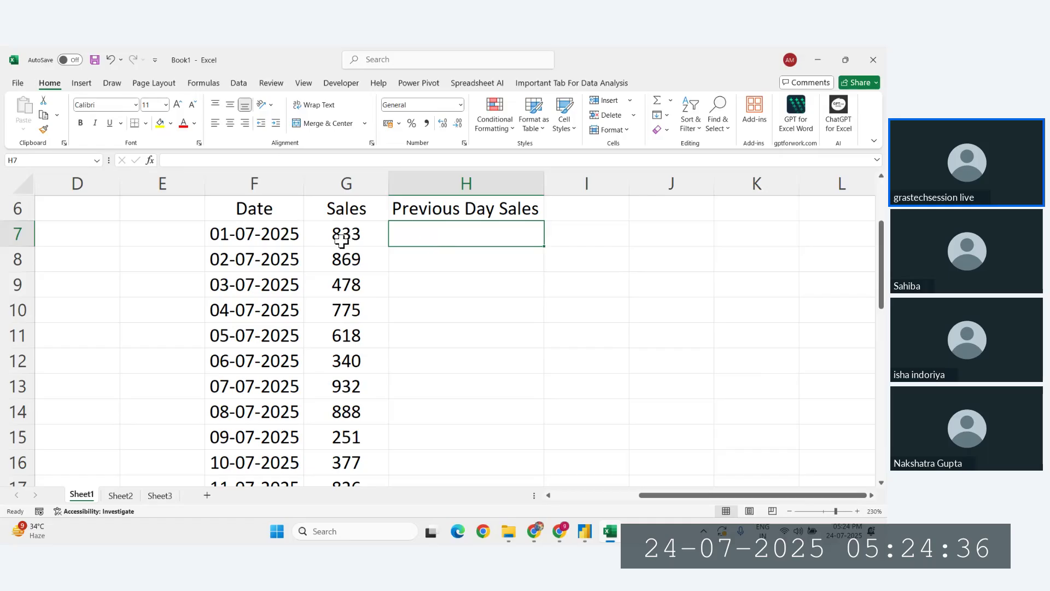
pyautogui.moveTo(342, 239); pyautogui.dragTo(452, 237)
pyautogui.moveTo(327, 241); pyautogui.dragTo(424, 235)
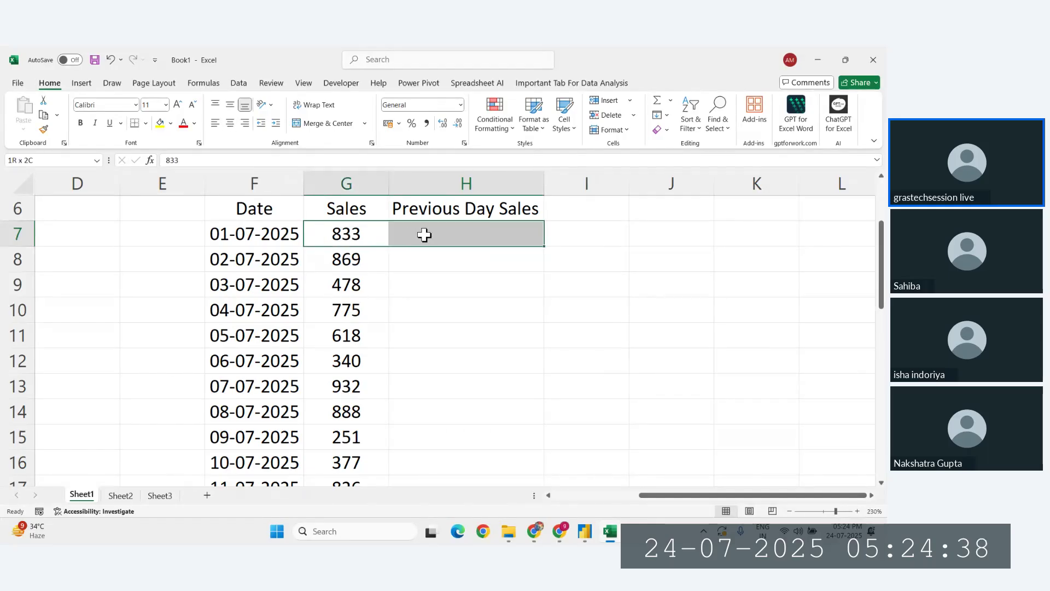
pyautogui.click(432, 236)
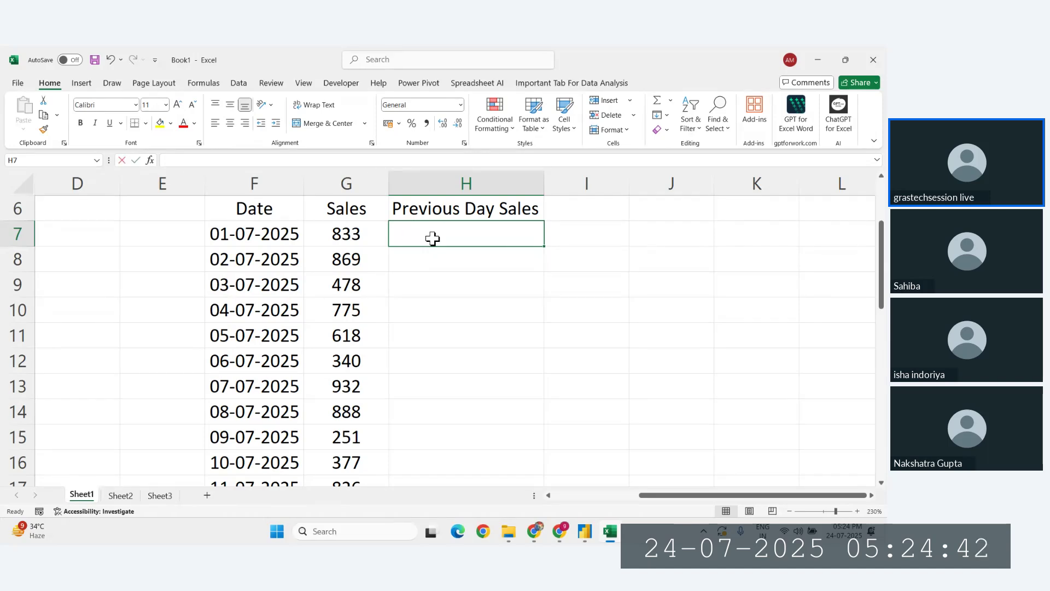
pyautogui.write('0')
pyautogui.press('Return')
pyautogui.moveTo(386, 239); pyautogui.dragTo(460, 237)
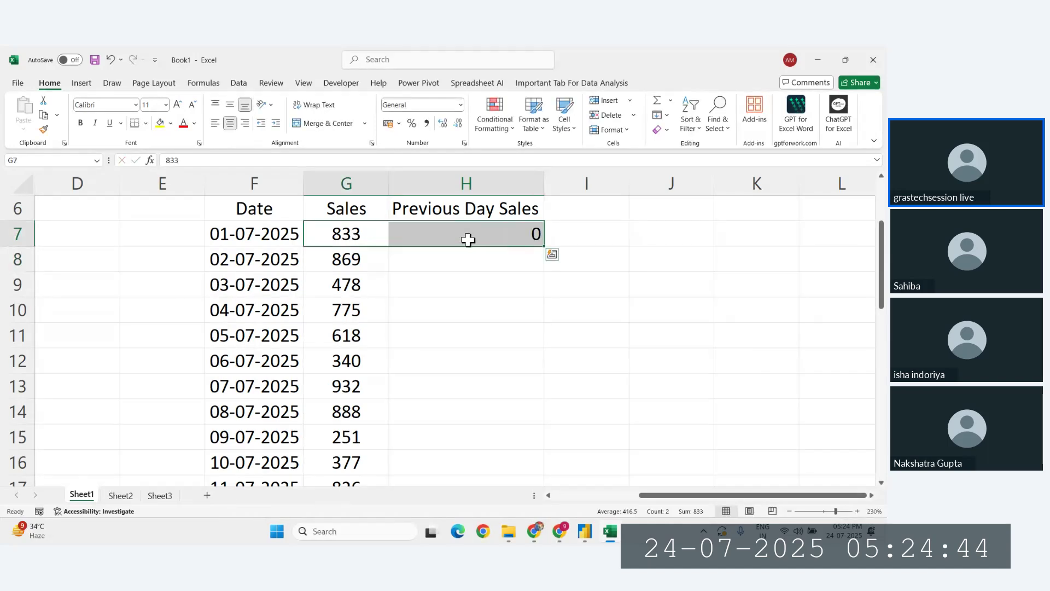
pyautogui.click(475, 238)
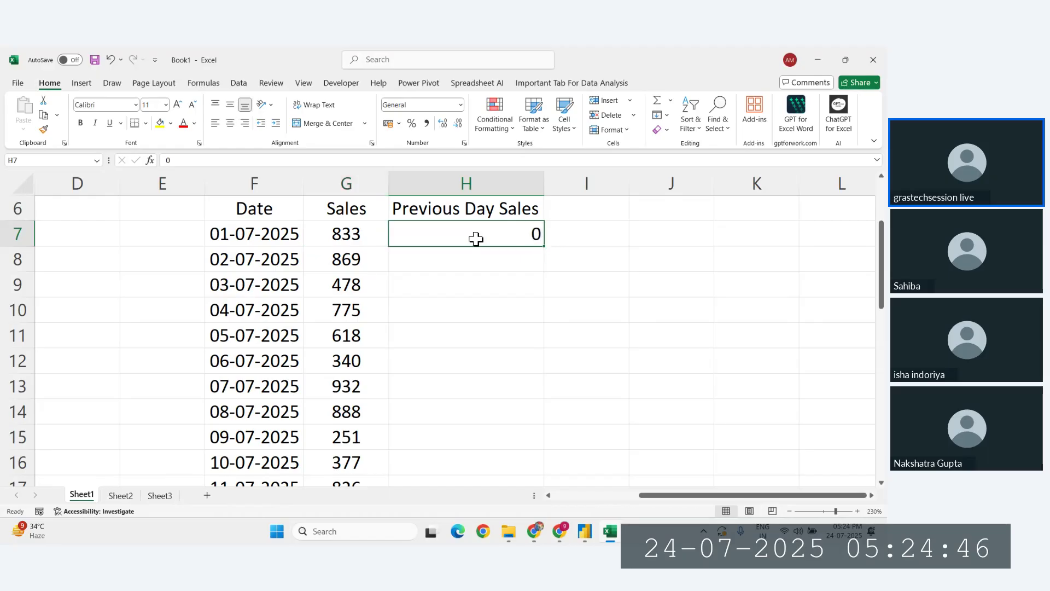
pyautogui.press('Delete')
pyautogui.moveTo(362, 231); pyautogui.dragTo(449, 234)
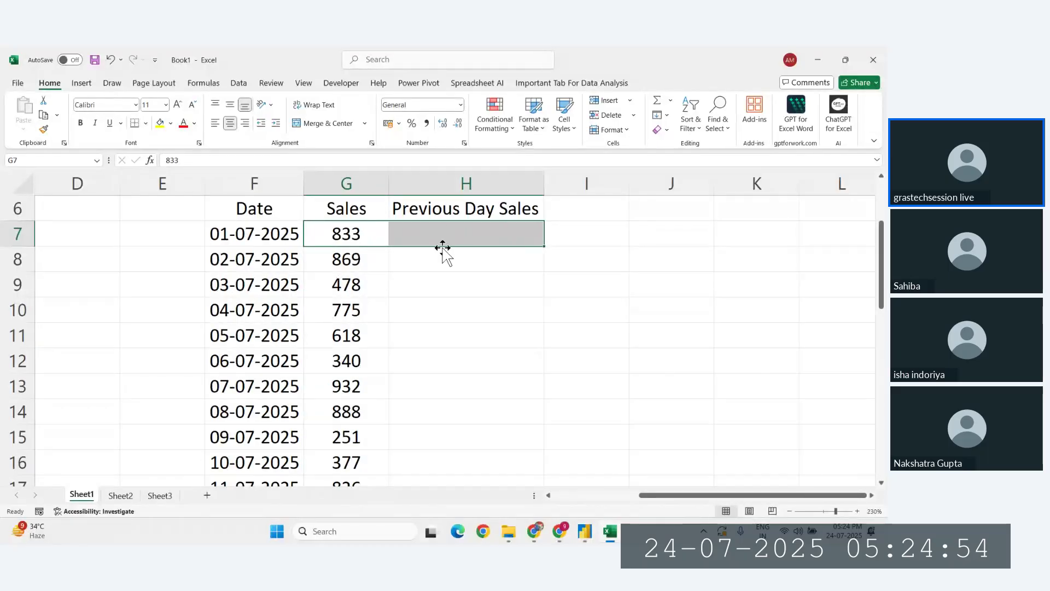
# Step: Enter =G7 in H8 and fill the formula down the Previous Day Sales column to H37
pyautogui.click(442, 255)
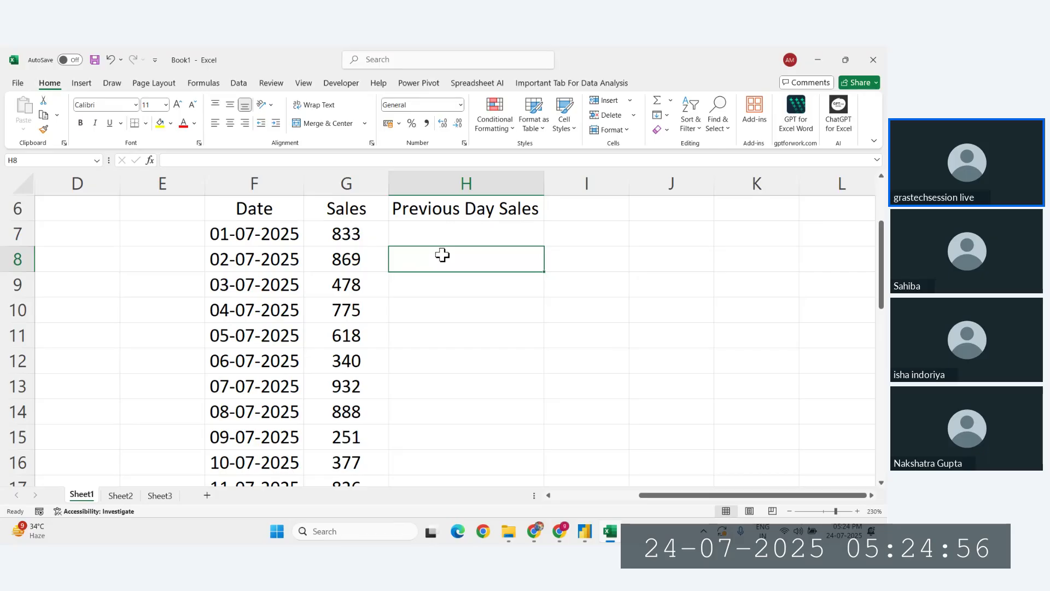
pyautogui.write('=')
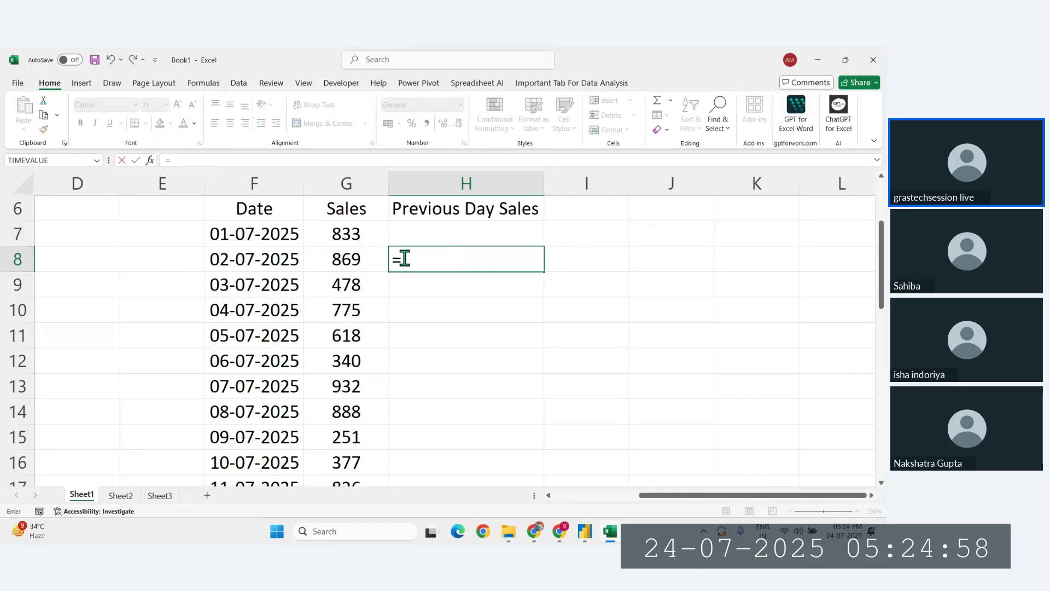
pyautogui.click(339, 227)
pyautogui.press('Return')
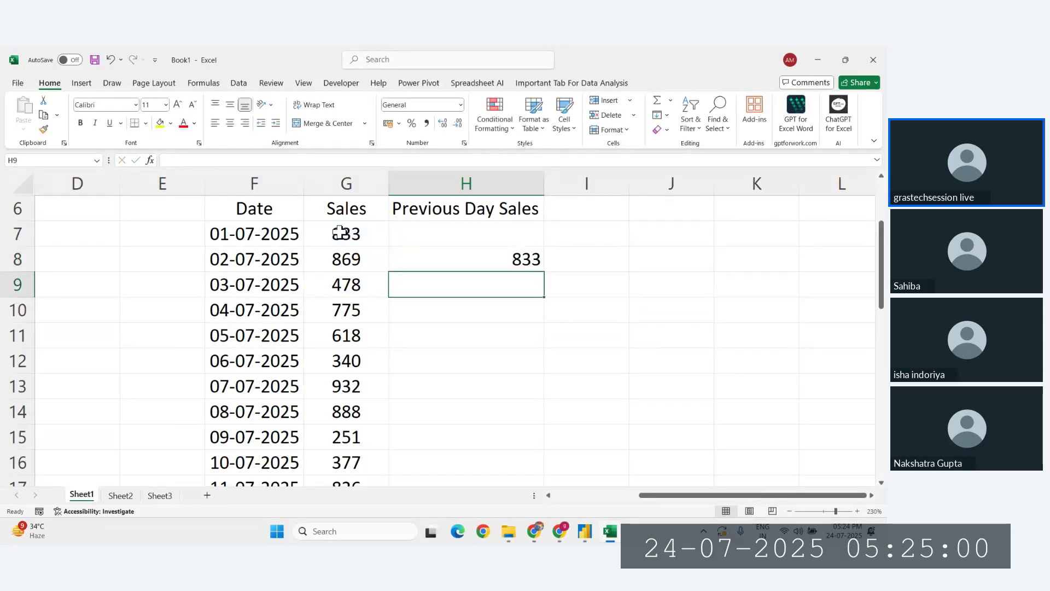
pyautogui.click(540, 259)
pyautogui.doubleClick(545, 272)
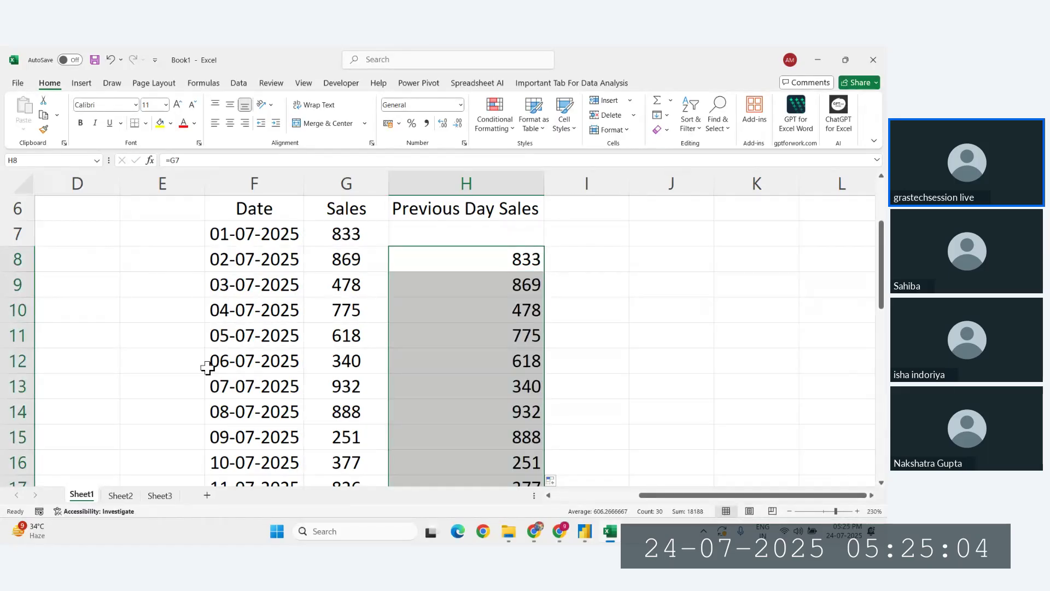
# Step: Examine the Sales and Previous Day Sales values for 05-07-2025 and 31-07-2025
pyautogui.moveTo(219, 340); pyautogui.dragTo(362, 338)
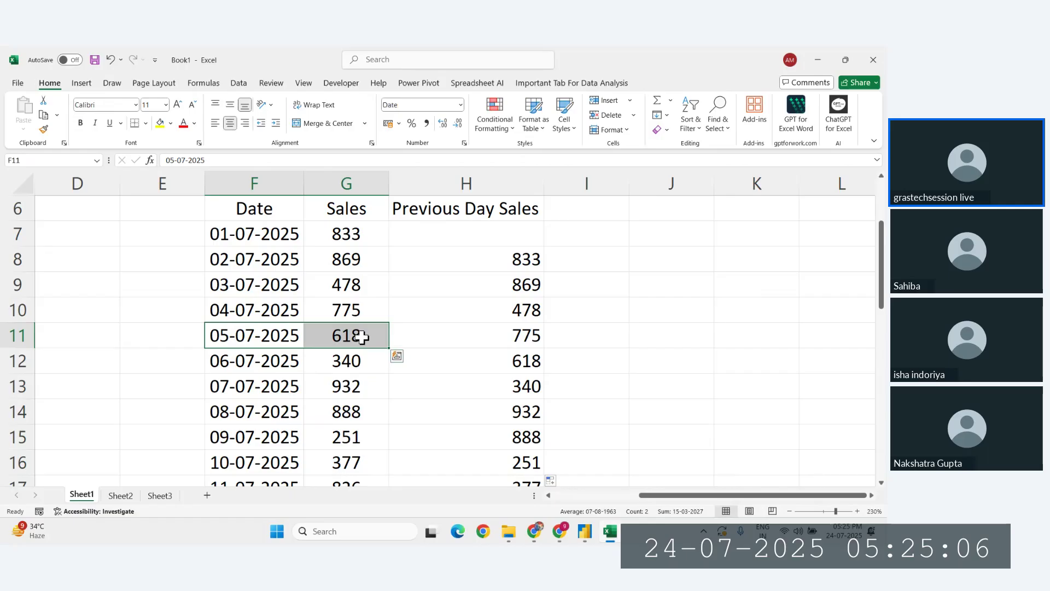
pyautogui.click(464, 329)
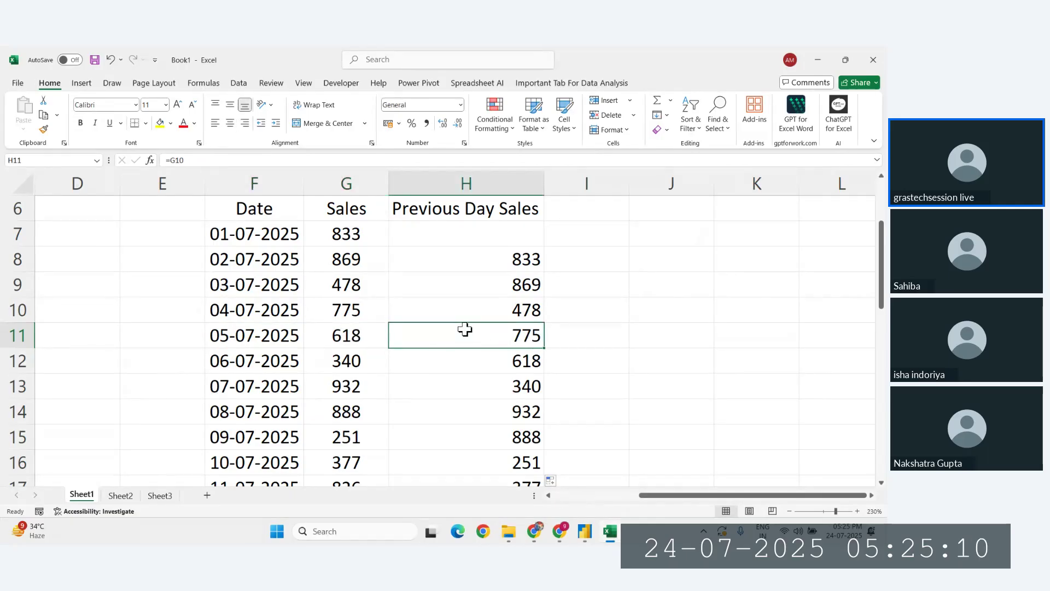
pyautogui.click(574, 215)
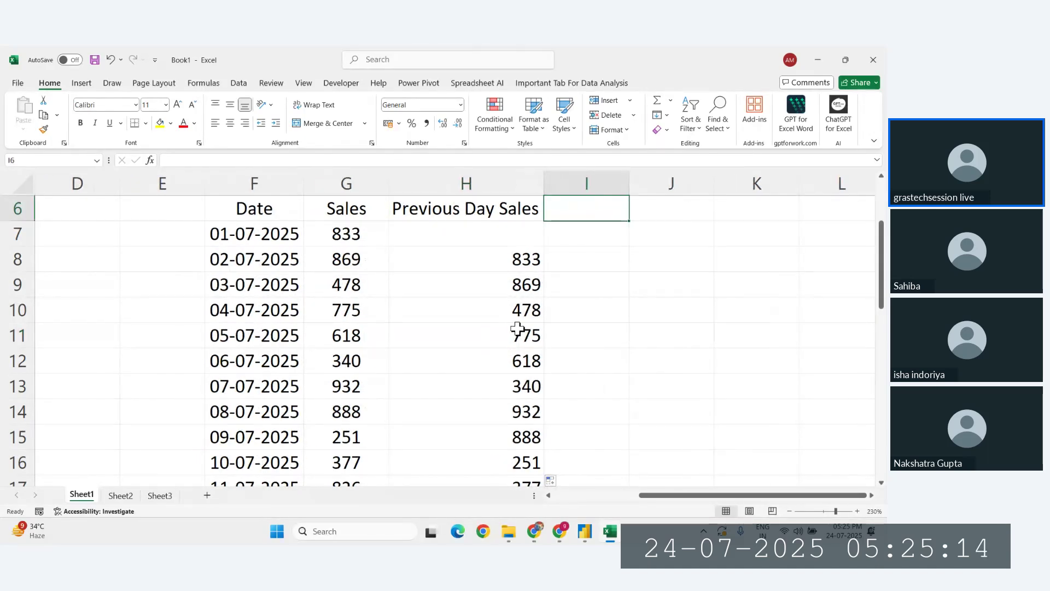
pyautogui.scroll(-8, 516, 329)
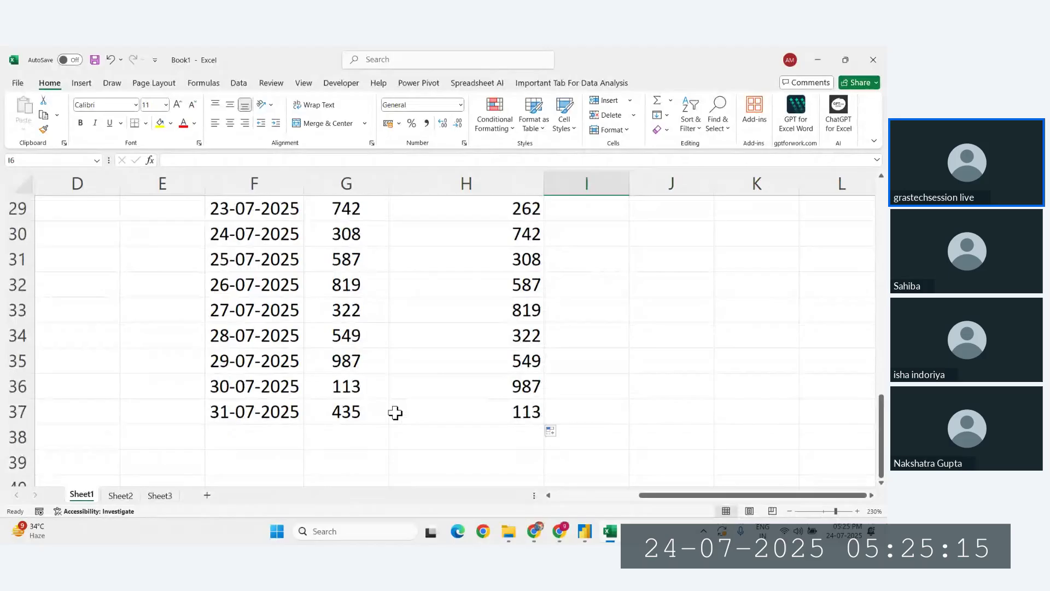
pyautogui.click(346, 411)
pyautogui.click(501, 414)
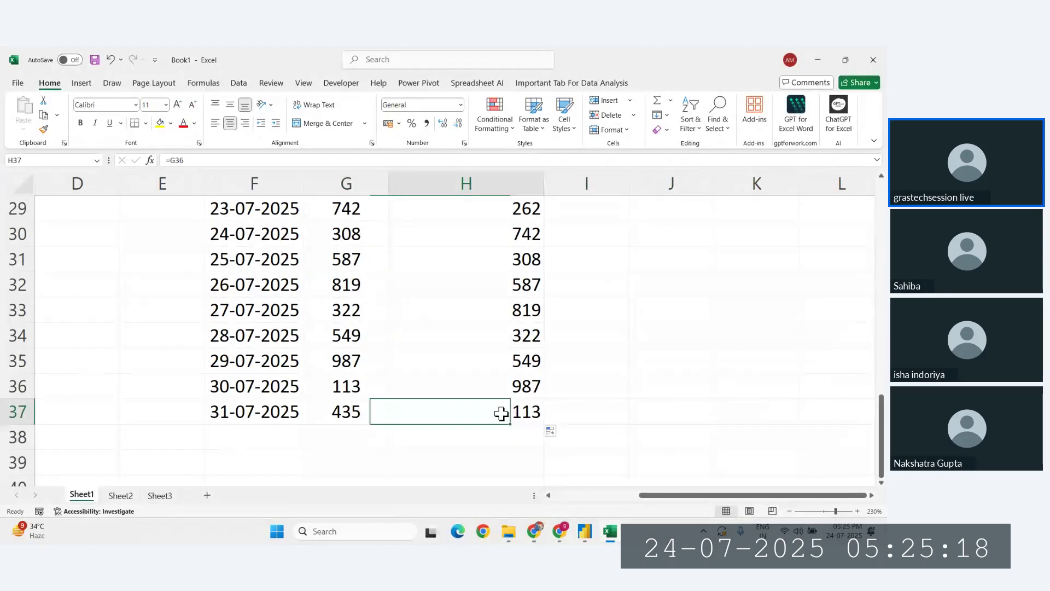
pyautogui.scroll(9, 501, 414)
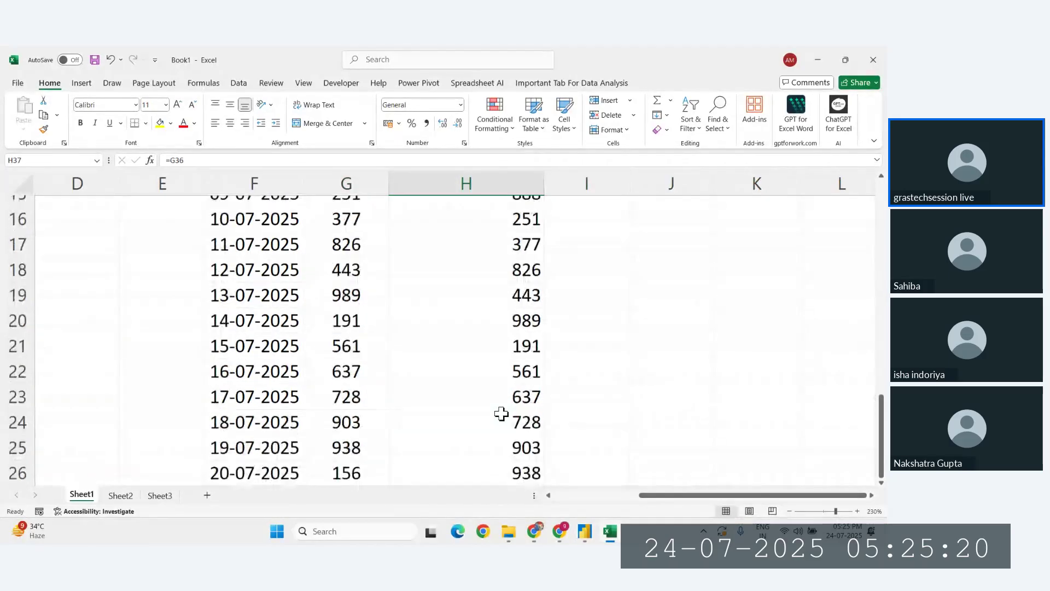
# Step: Add the header Next Day sales in I6 and autofit column I to its text
pyautogui.click(585, 311)
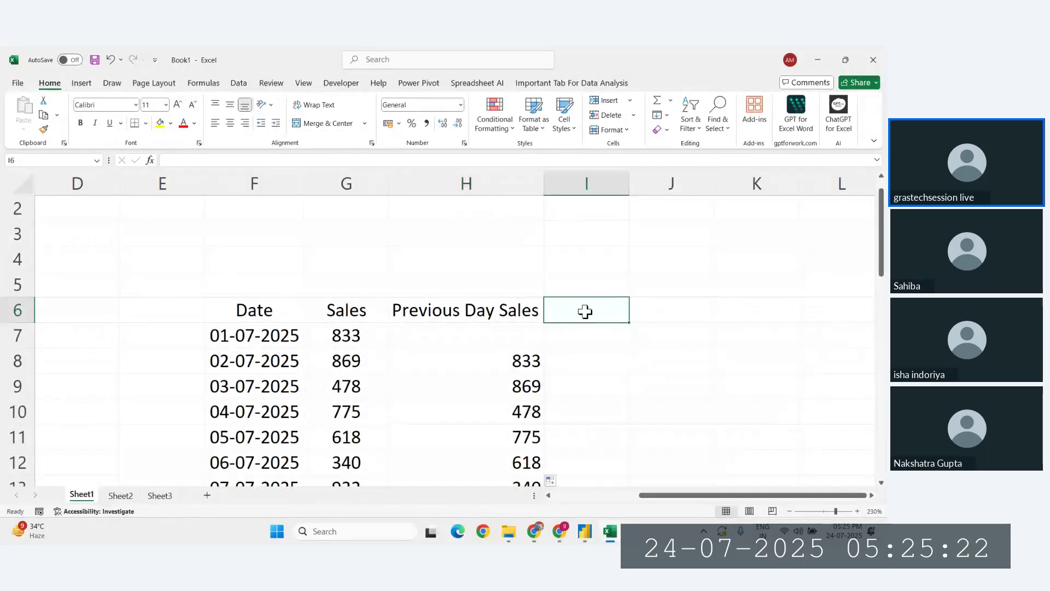
pyautogui.scroll(-1, 585, 312)
pyautogui.write('Next Day sales')
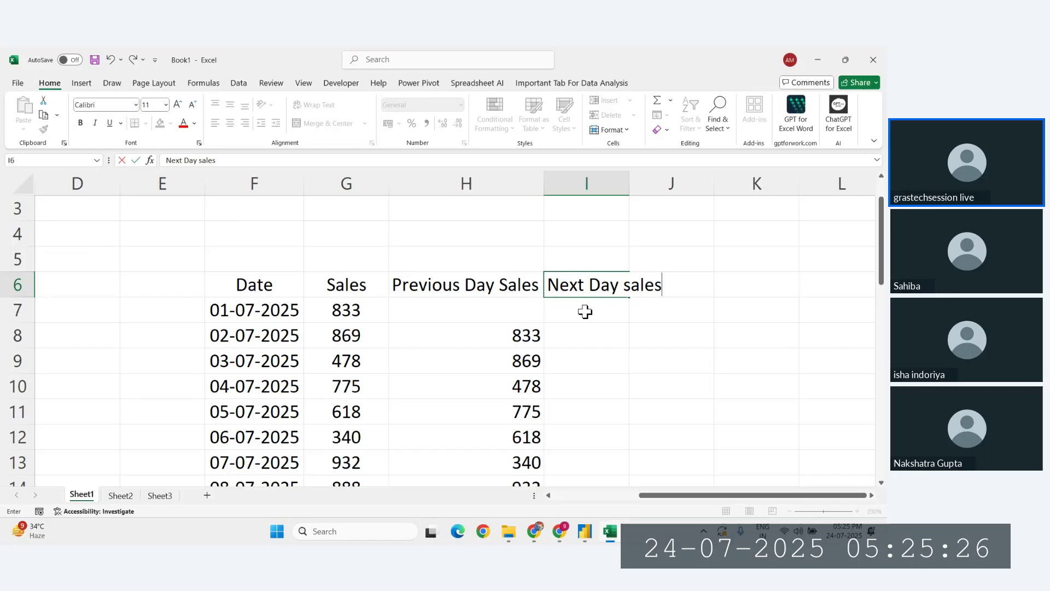
pyautogui.press('Return')
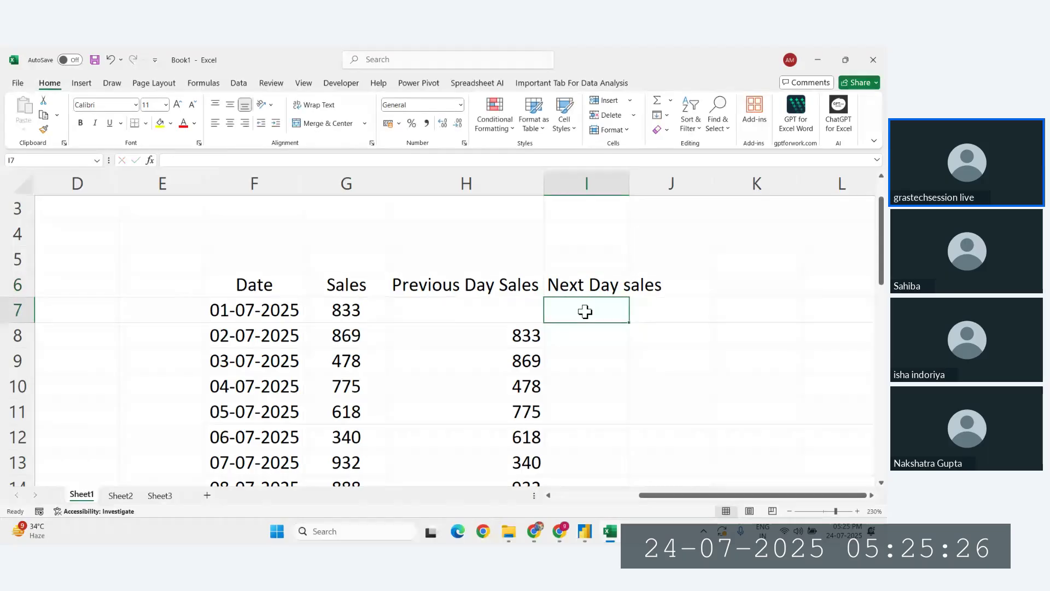
pyautogui.doubleClick(629, 183)
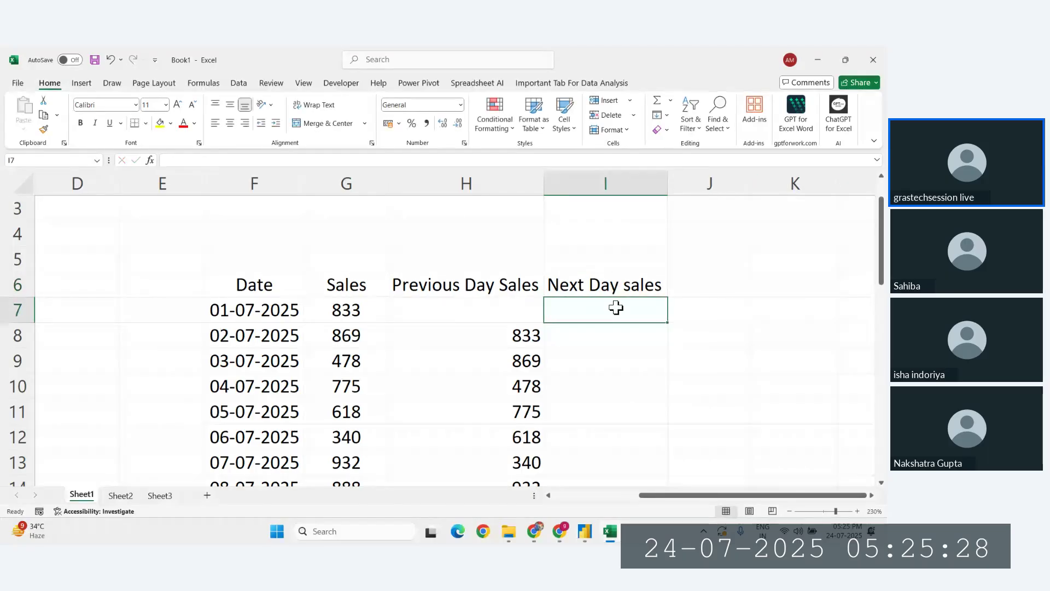
# Step: Enter =G8 in I7 and fill the formula down the Next Day sales column to I37
pyautogui.scroll(-1, 617, 300)
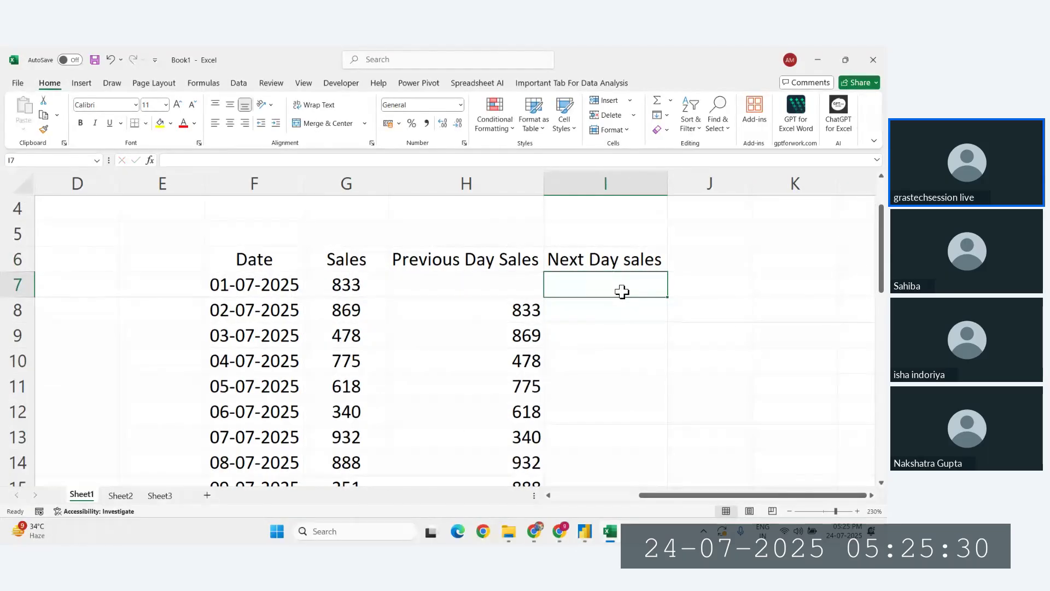
pyautogui.write('=')
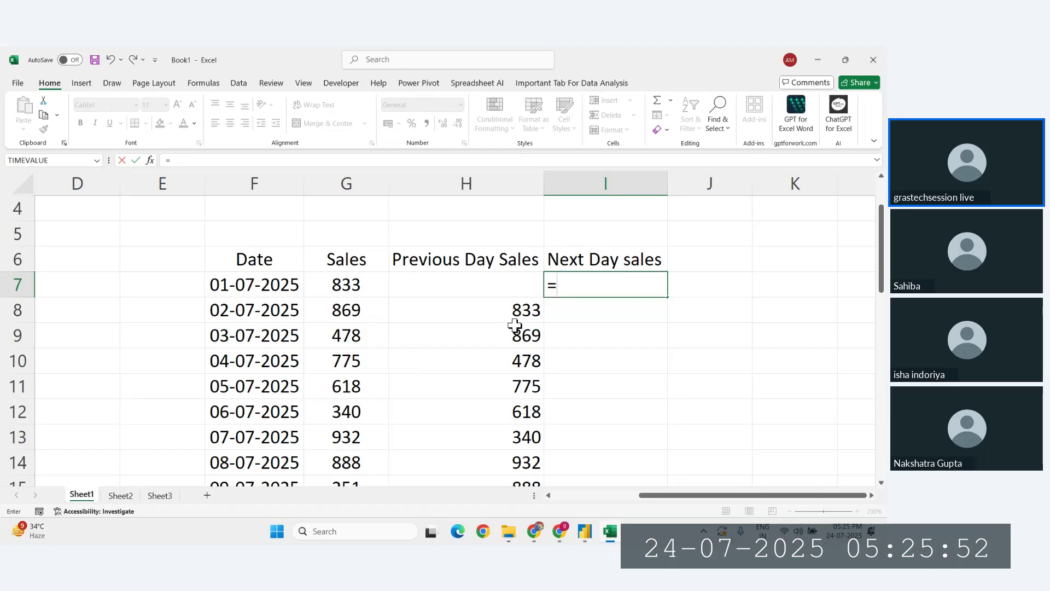
pyautogui.click(346, 312)
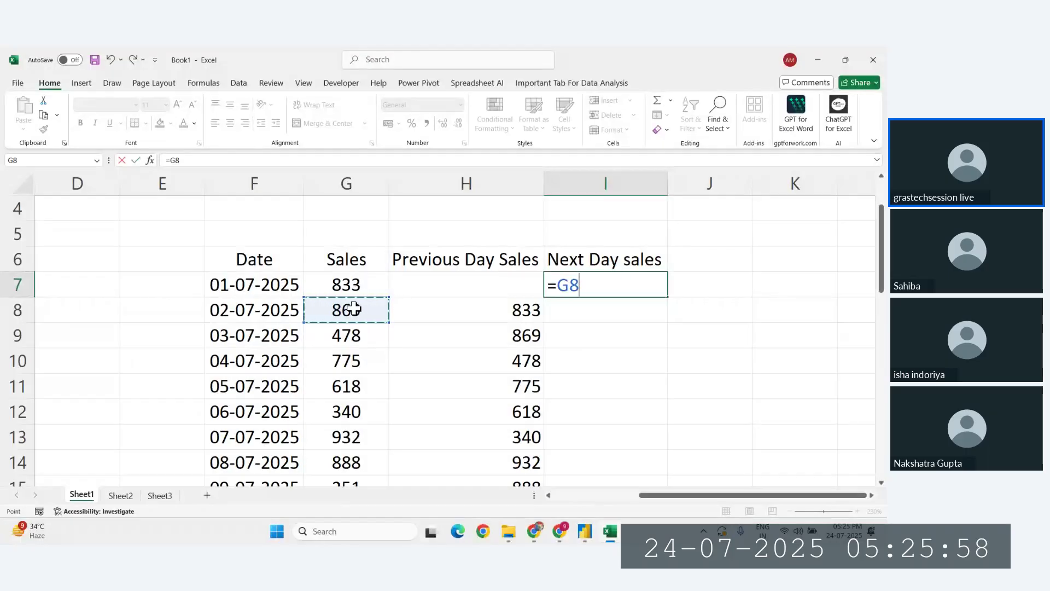
pyautogui.press('Return')
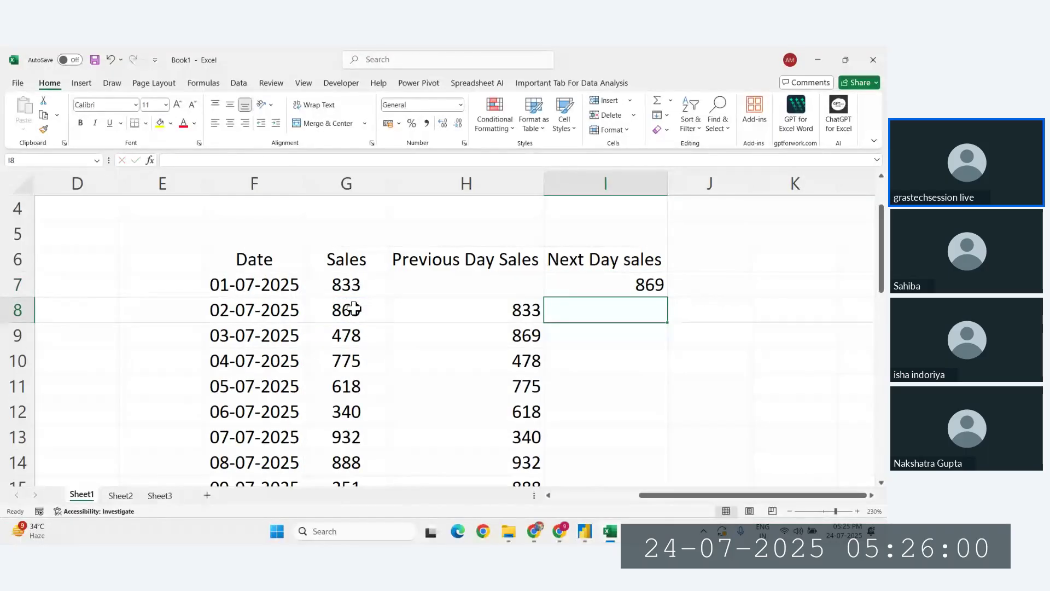
pyautogui.click(607, 281)
pyautogui.click(510, 293)
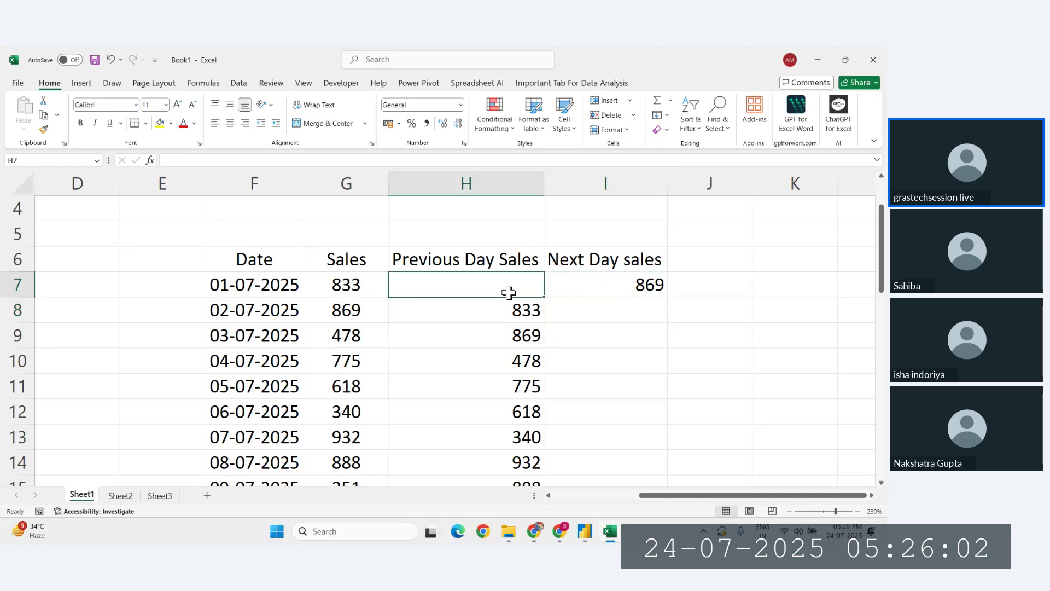
pyautogui.click(646, 284)
pyautogui.doubleClick(667, 297)
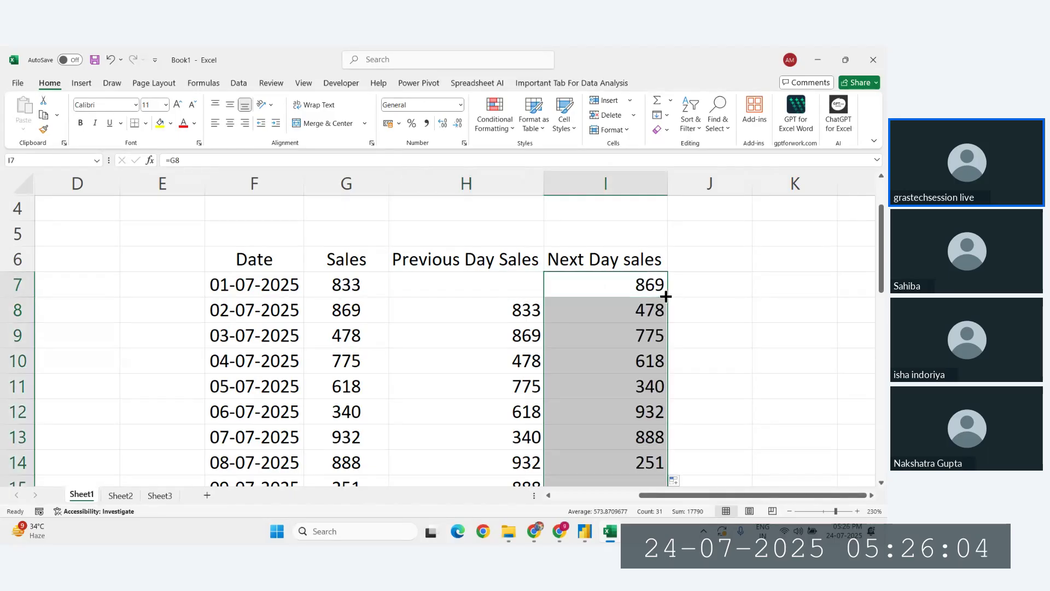
# Step: Clear the Next Day sales cell I37 for 31-07-2025
pyautogui.scroll(-8, 667, 298)
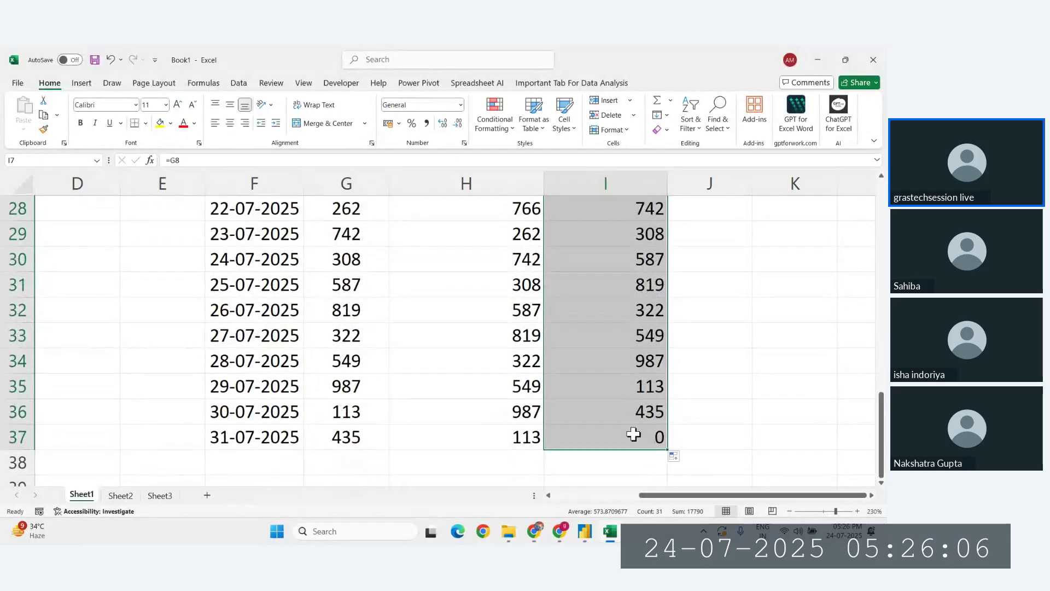
pyautogui.click(634, 436)
pyautogui.press('Delete')
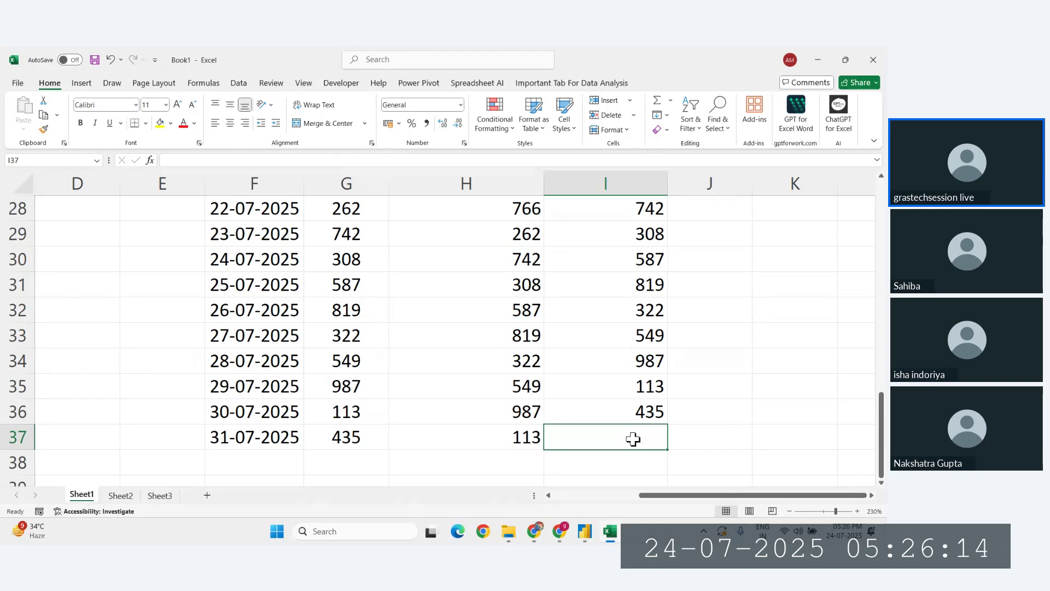
# Step: Center-align the contents of the Previous Day Sales and Next Day sales columns H and I
pyautogui.scroll(8, 634, 439)
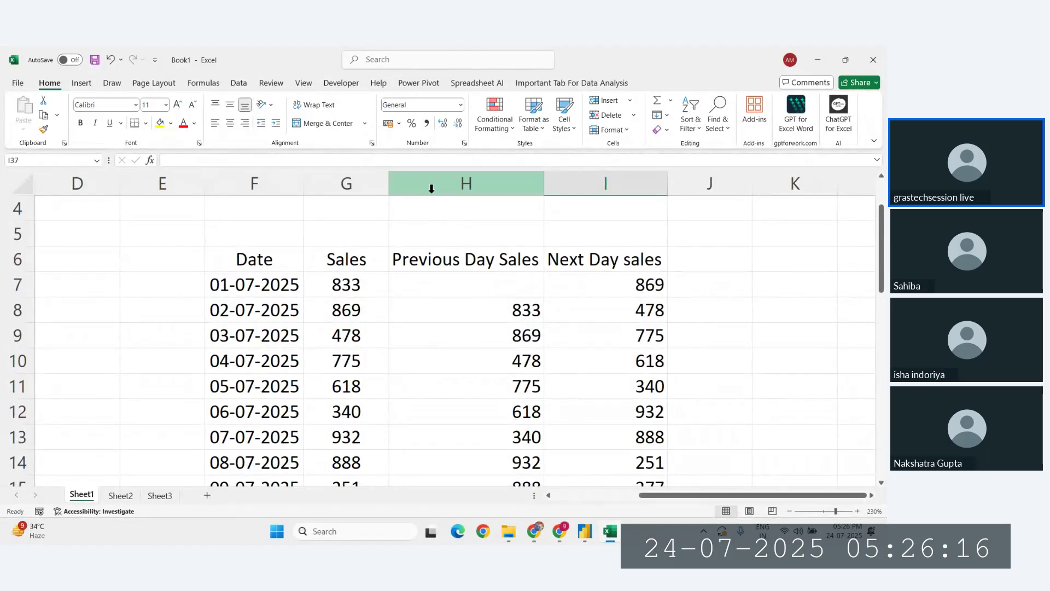
pyautogui.moveTo(432, 209); pyautogui.dragTo(633, 204)
pyautogui.click(230, 123)
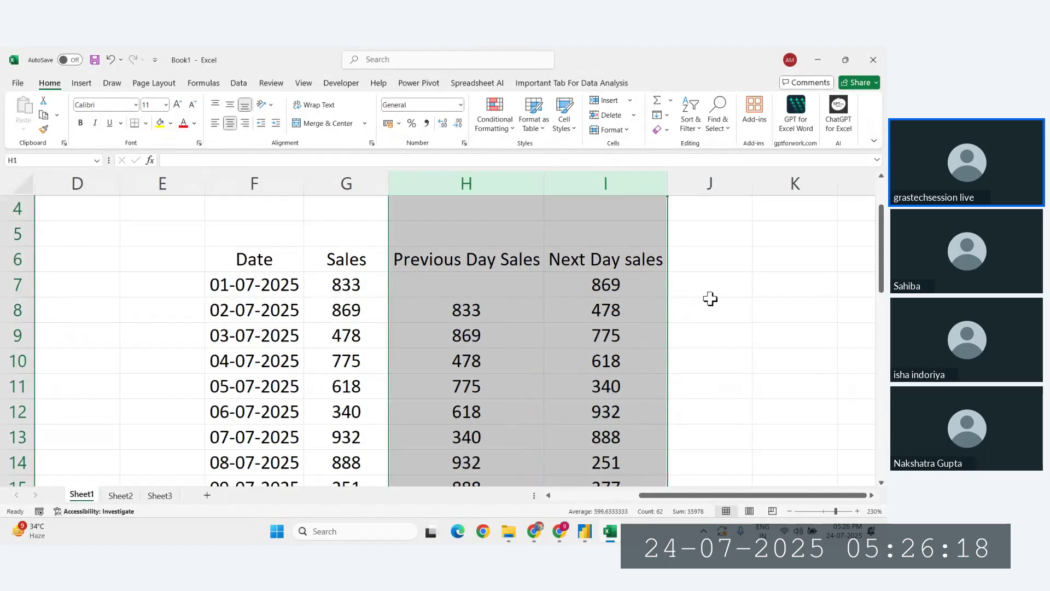
# Step: Add the header Running Sales in J6 and autofit column J to its text
pyautogui.click(700, 261)
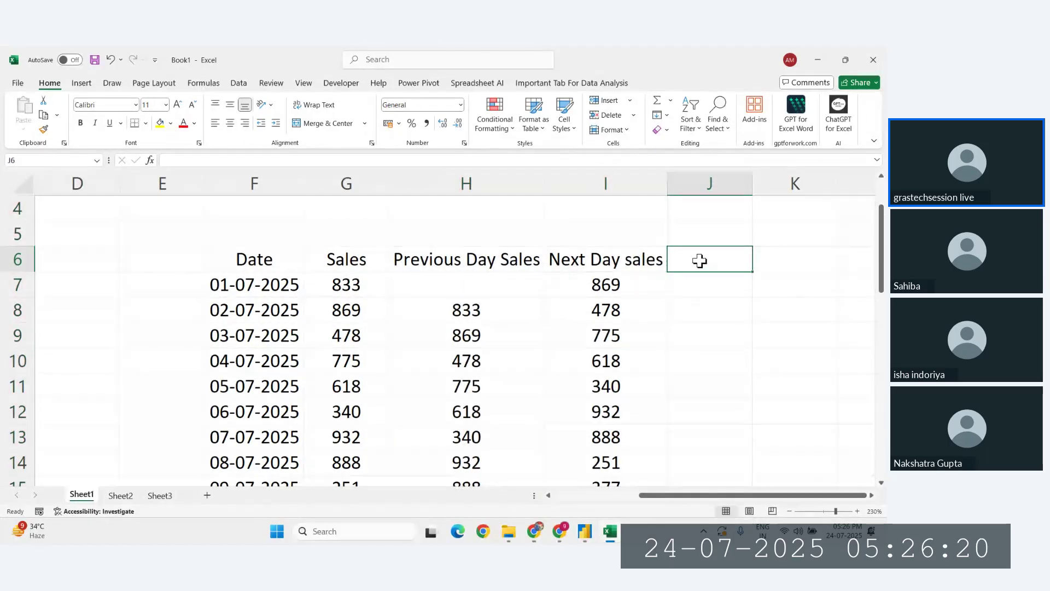
pyautogui.write('R')
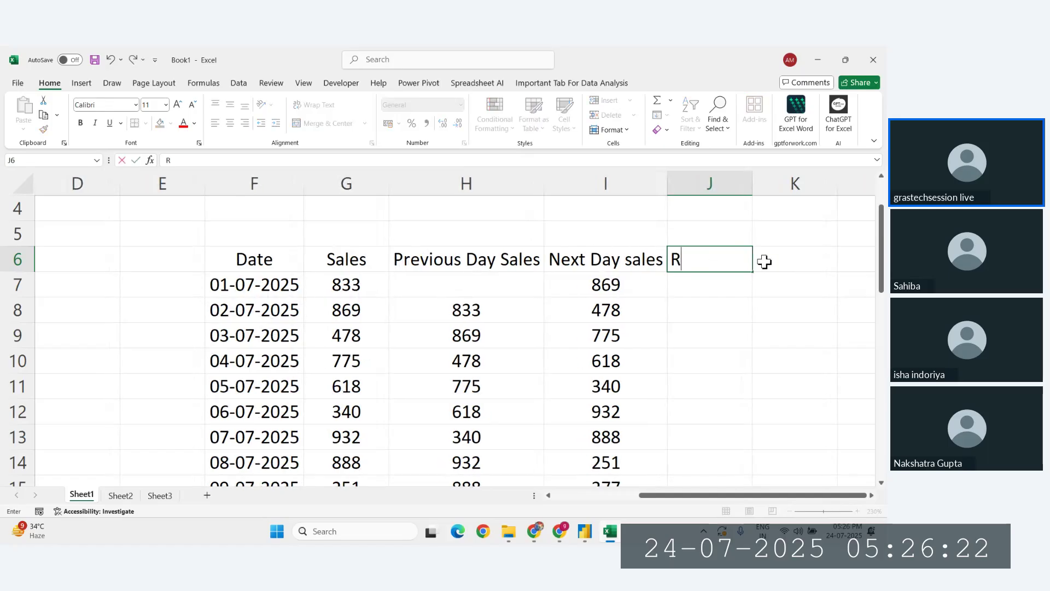
pyautogui.write('unnnning Sales')
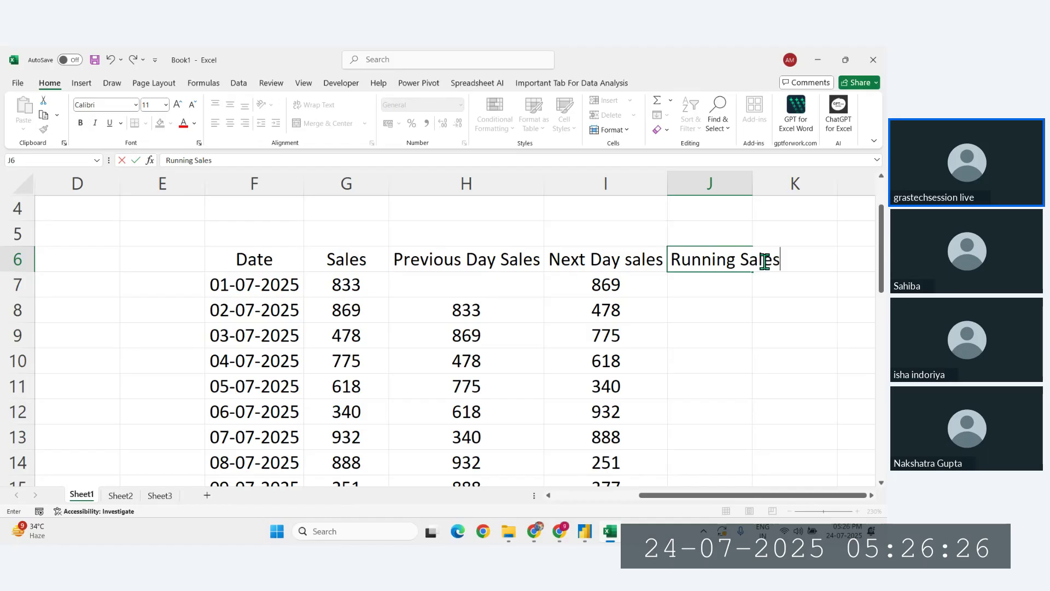
pyautogui.press('Return')
pyautogui.doubleClick(752, 186)
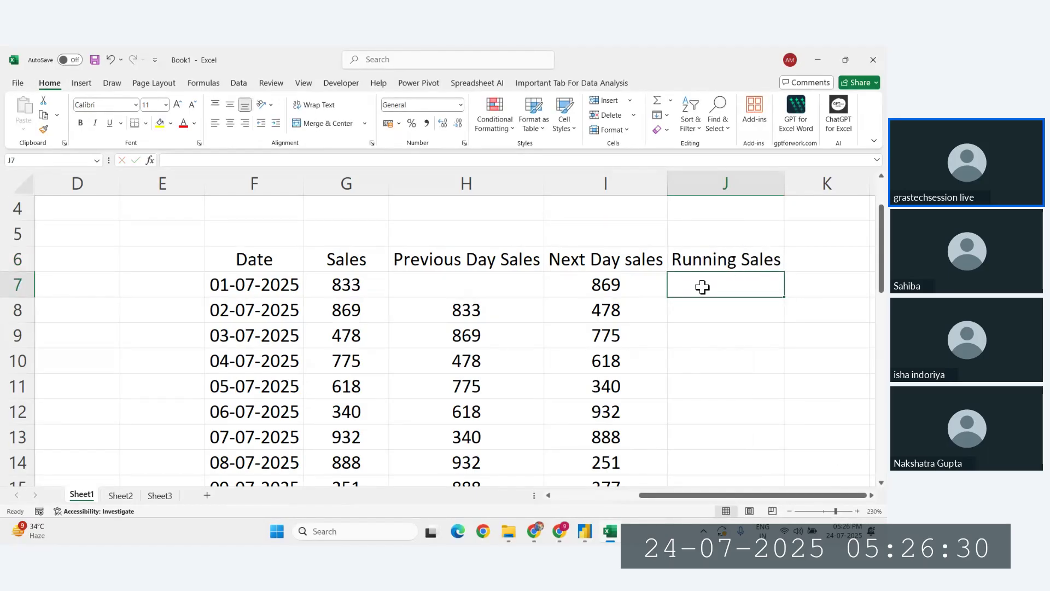
# Step: Enter =G7 in J7 as the first Running Sales value
pyautogui.write('=')
pyautogui.click(344, 281)
pyautogui.press('Return')
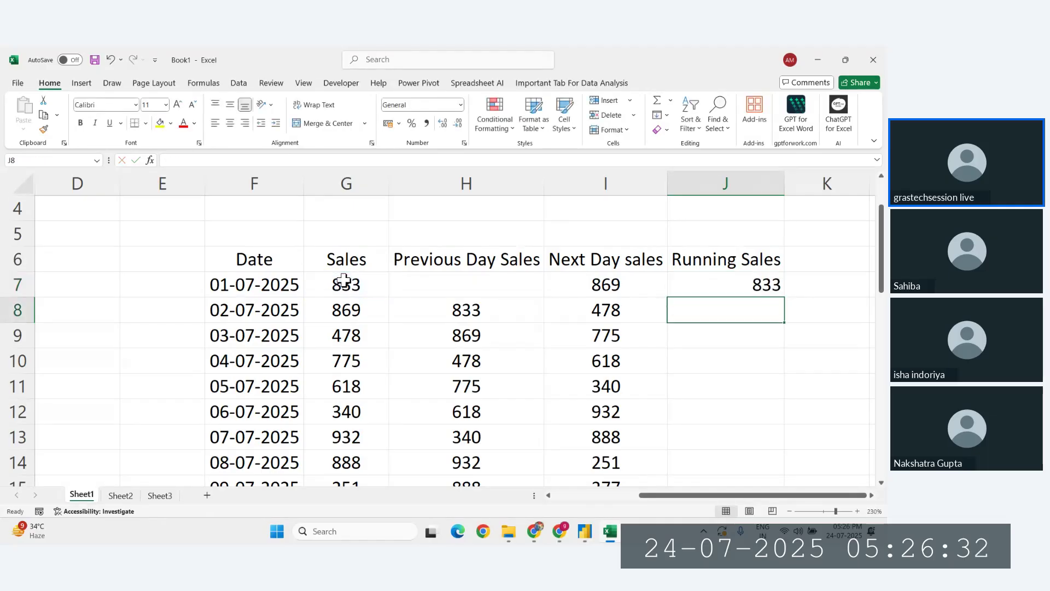
# Step: Enter =J7+G8 in J8 and fill the formula down the Running Sales column to J37
pyautogui.write('=')
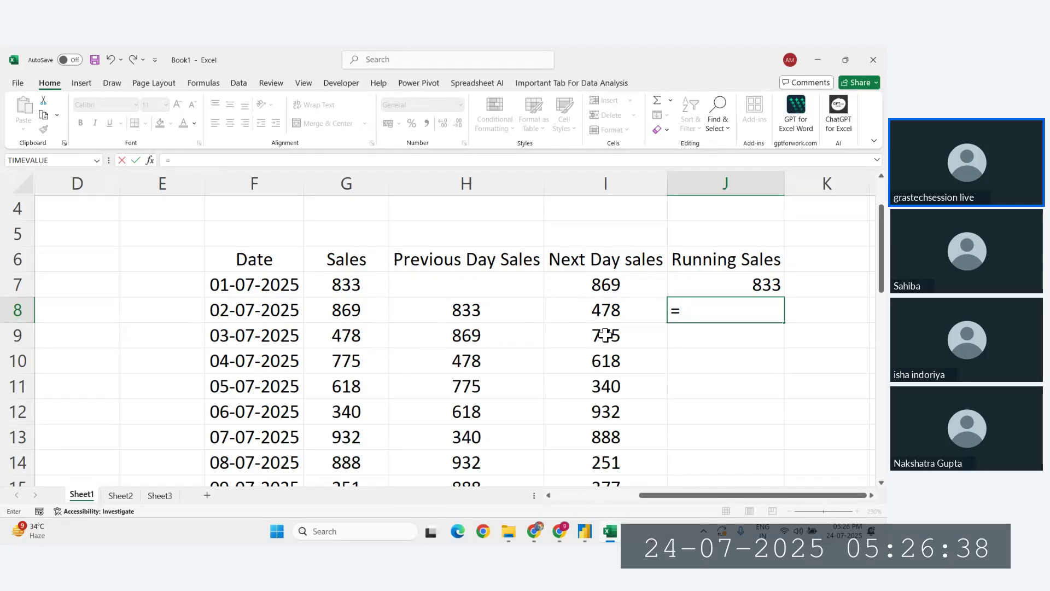
pyautogui.click(730, 286)
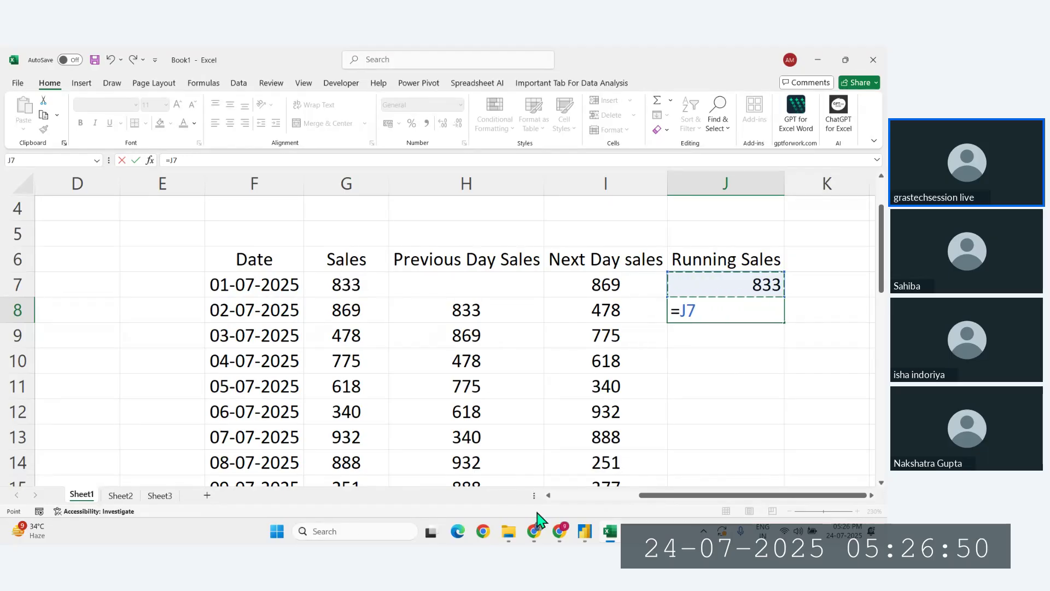
pyautogui.write('+')
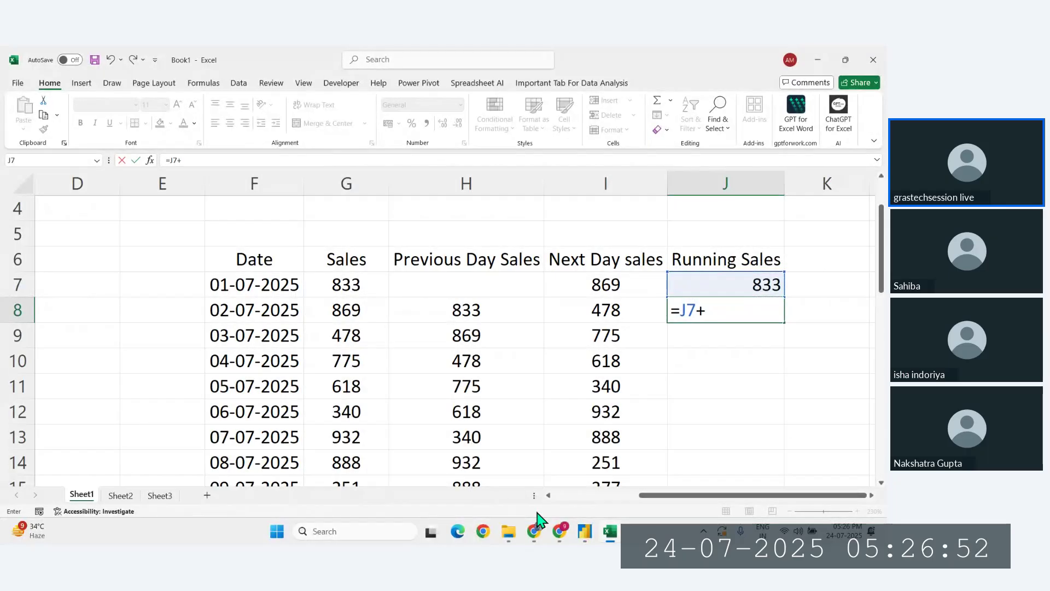
pyautogui.click(352, 306)
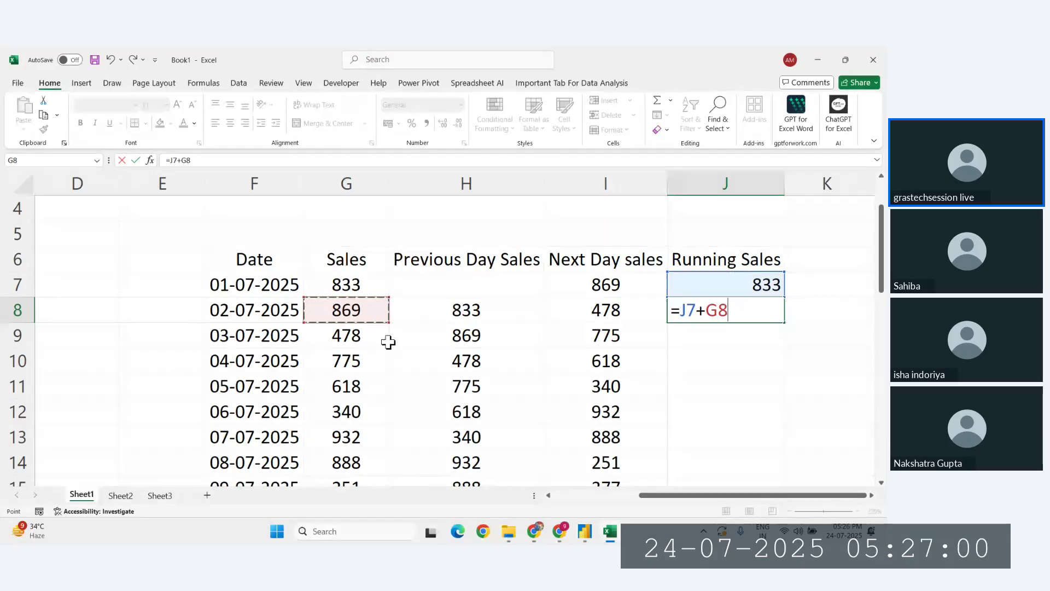
pyautogui.press('Return')
pyautogui.click(731, 307)
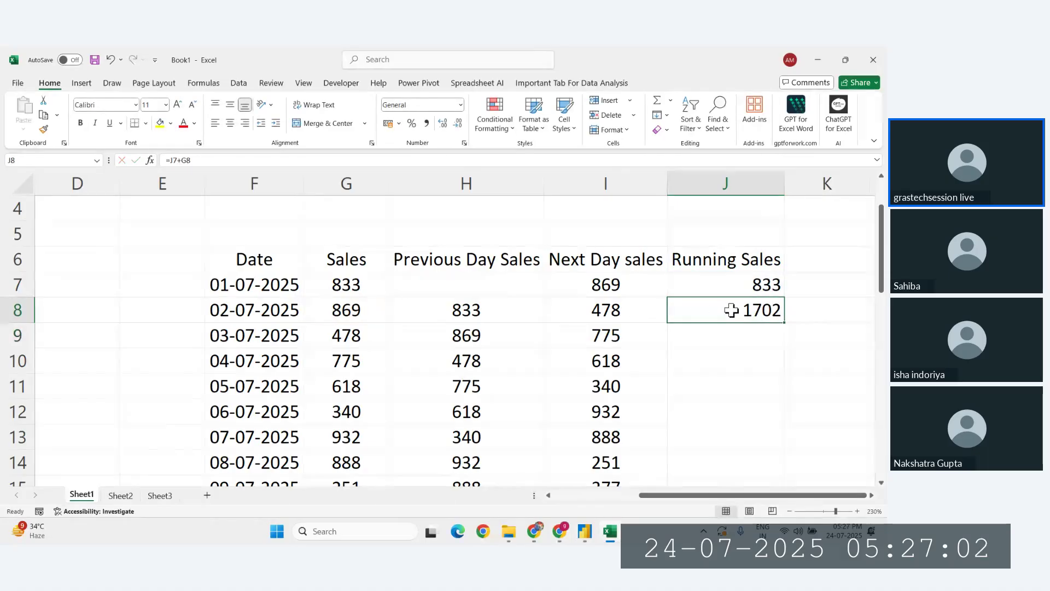
pyautogui.doubleClick(788, 321)
# Step: Examine the Running Sales values from 01-07-2025 to 31-07-2025 and compare them with the Previous Day Sales and Next Day sales columns
pyautogui.scroll(-10, 788, 321)
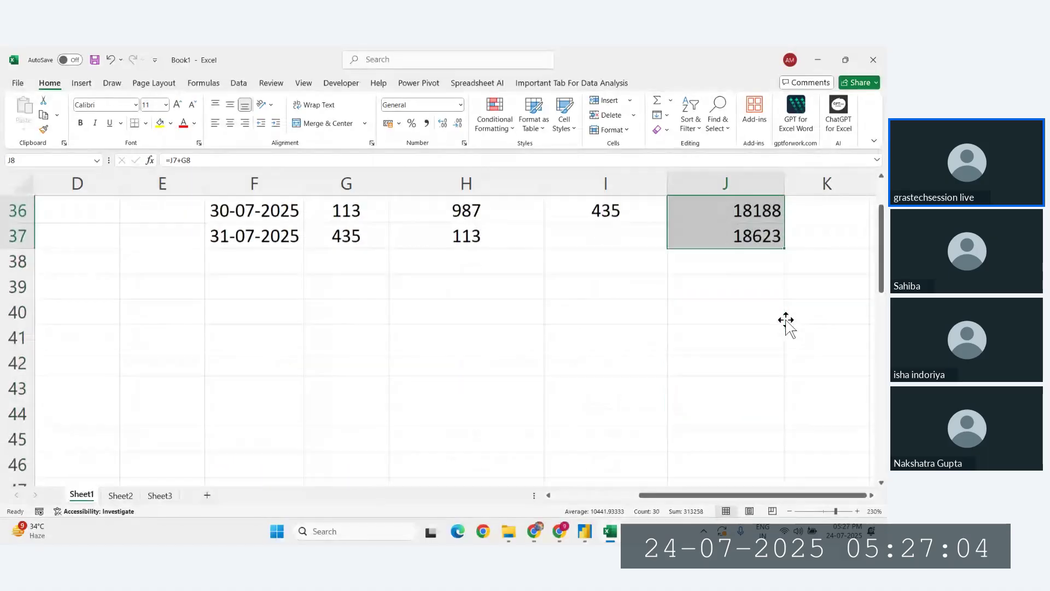
pyautogui.scroll(2, 717, 386)
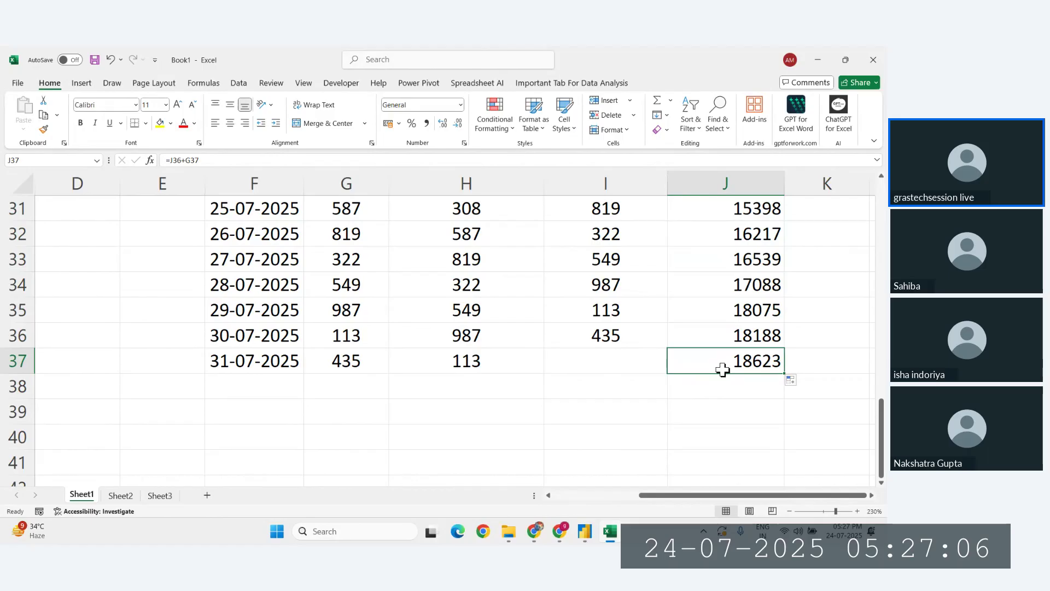
pyautogui.scroll(9, 723, 370)
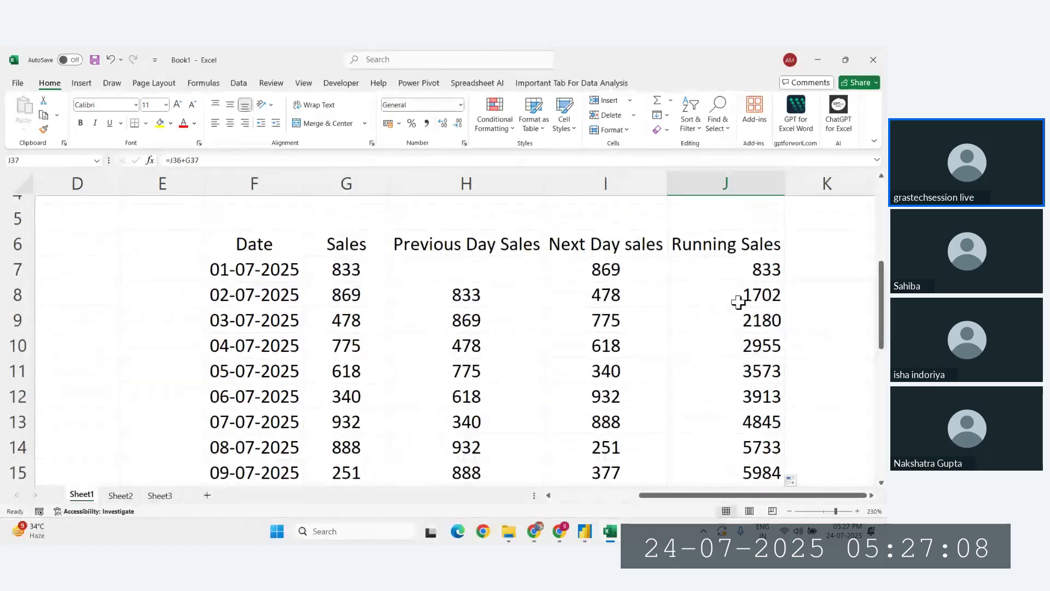
pyautogui.scroll(2, 738, 302)
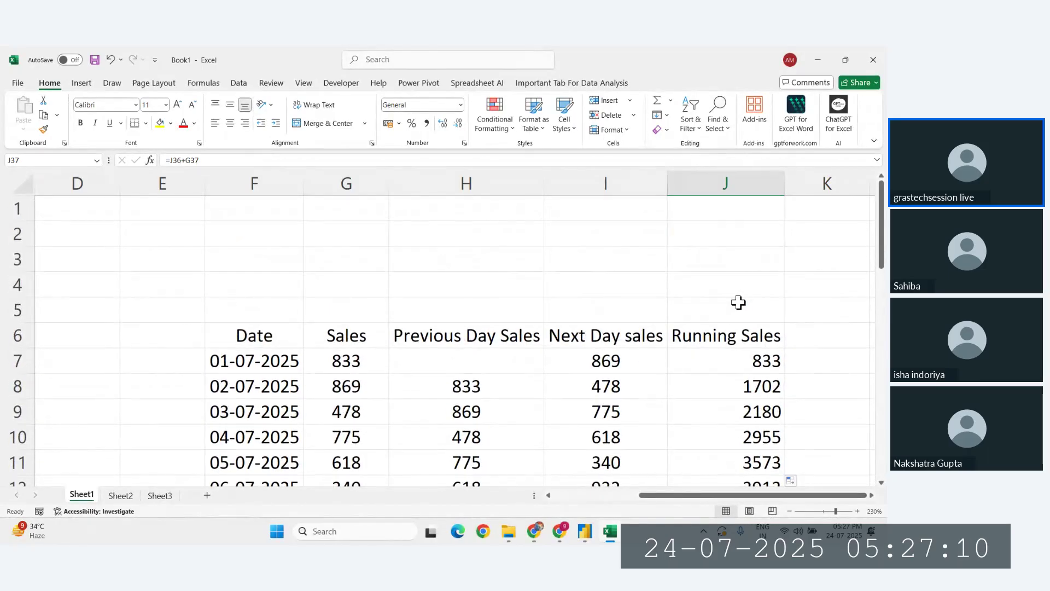
pyautogui.scroll(-9, 740, 305)
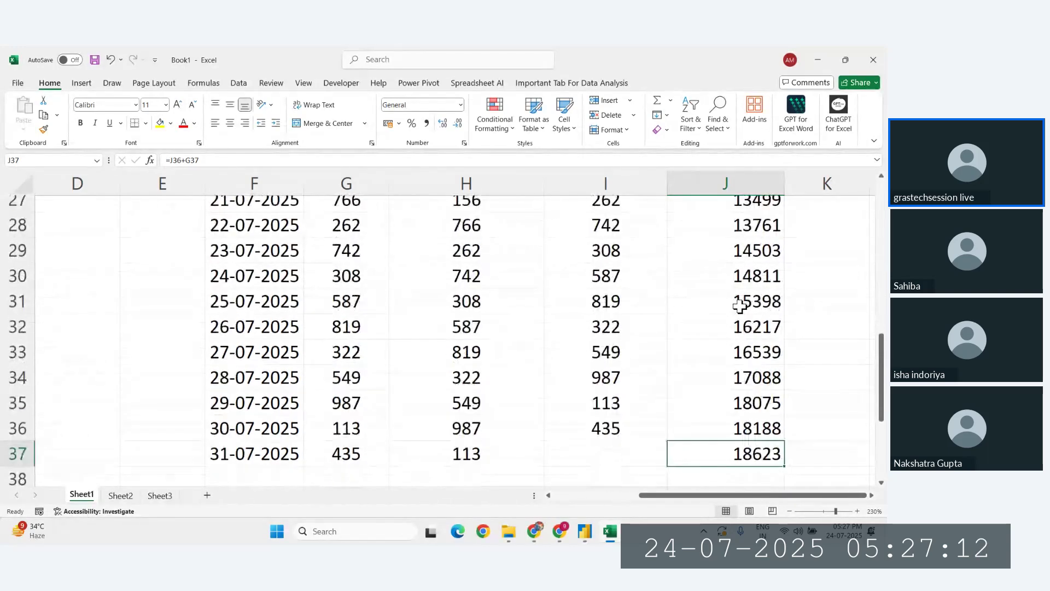
pyautogui.scroll(8, 739, 305)
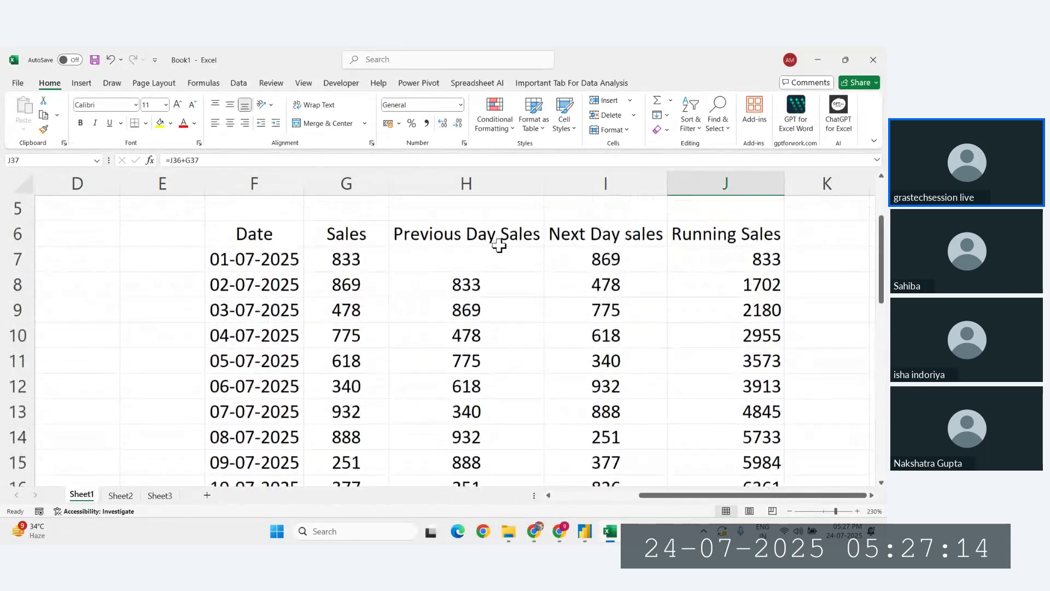
pyautogui.click(473, 234)
pyautogui.click(627, 235)
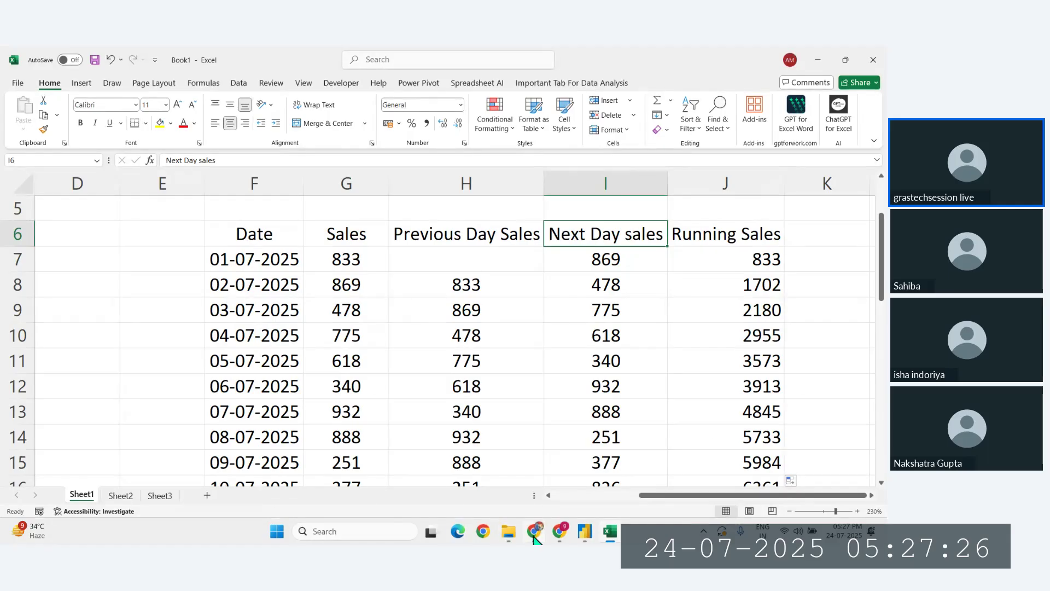
# Step: Switch to the dax_complete report in Power BI and add a new page with an empty table visual
pyautogui.click(585, 531)
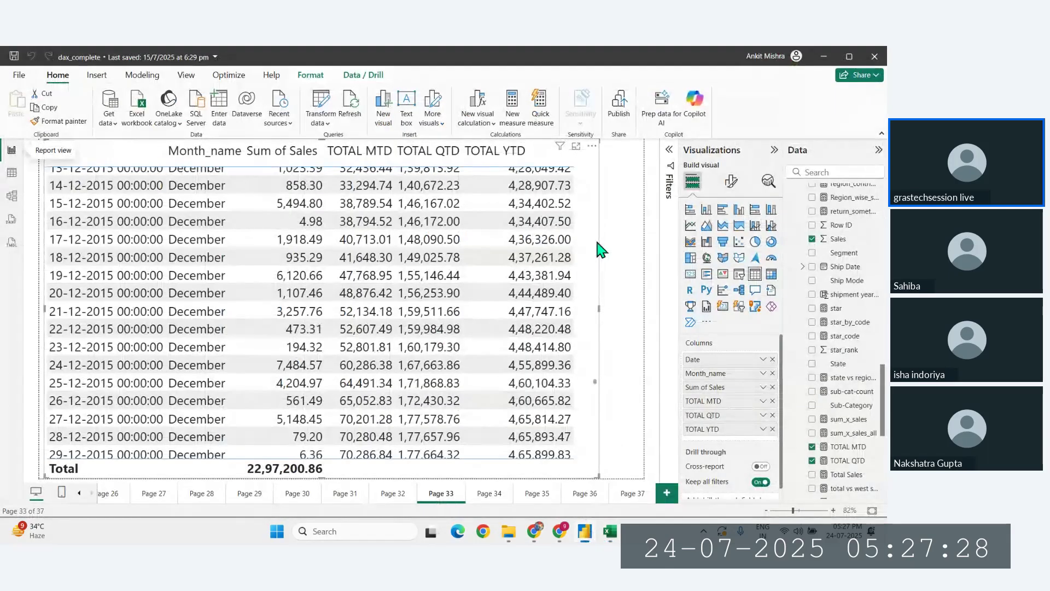
pyautogui.click(632, 494)
pyautogui.click(667, 493)
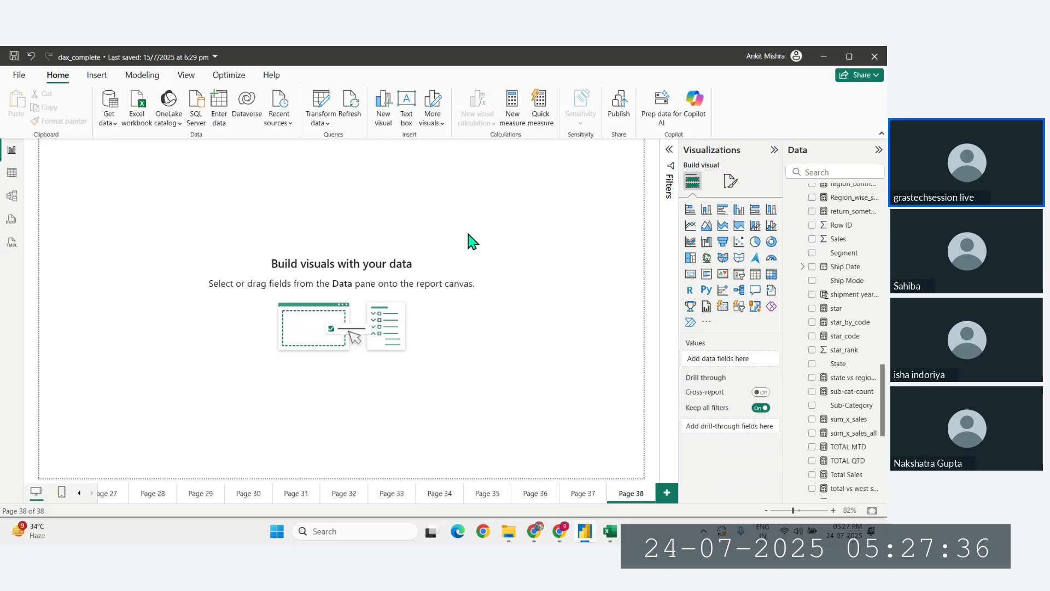
pyautogui.scroll(15, 815, 306)
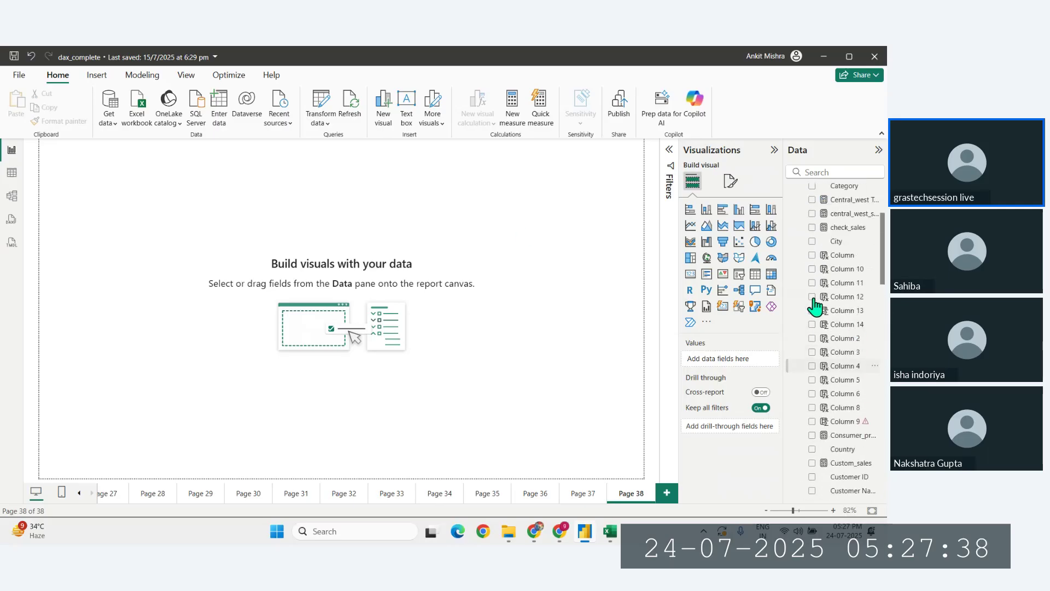
pyautogui.click(755, 274)
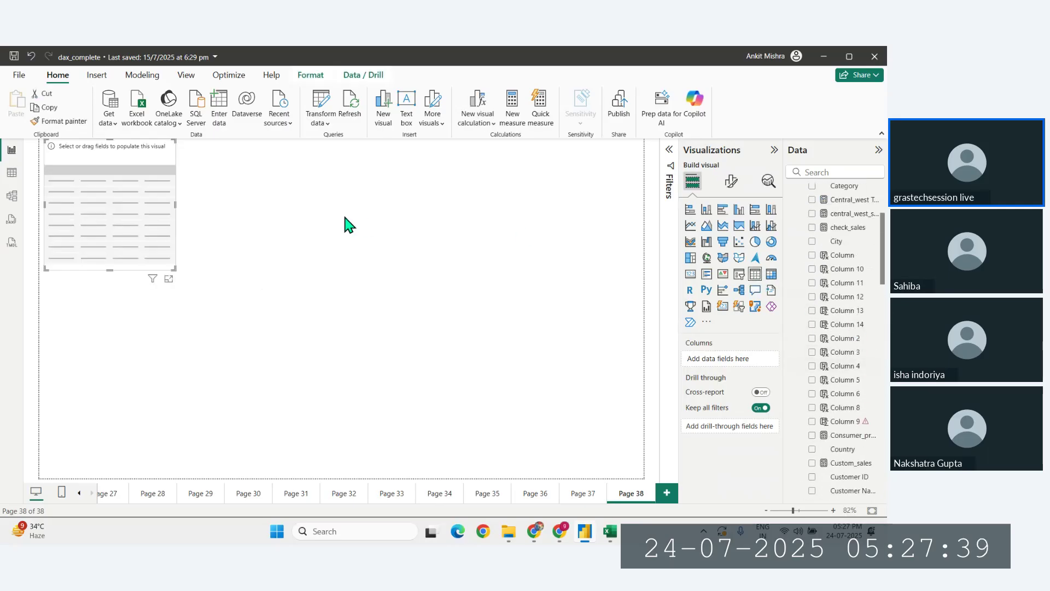
# Step: Customize the current report theme by setting the general text font size to 20 pt
pyautogui.click(197, 77)
pyautogui.click(273, 118)
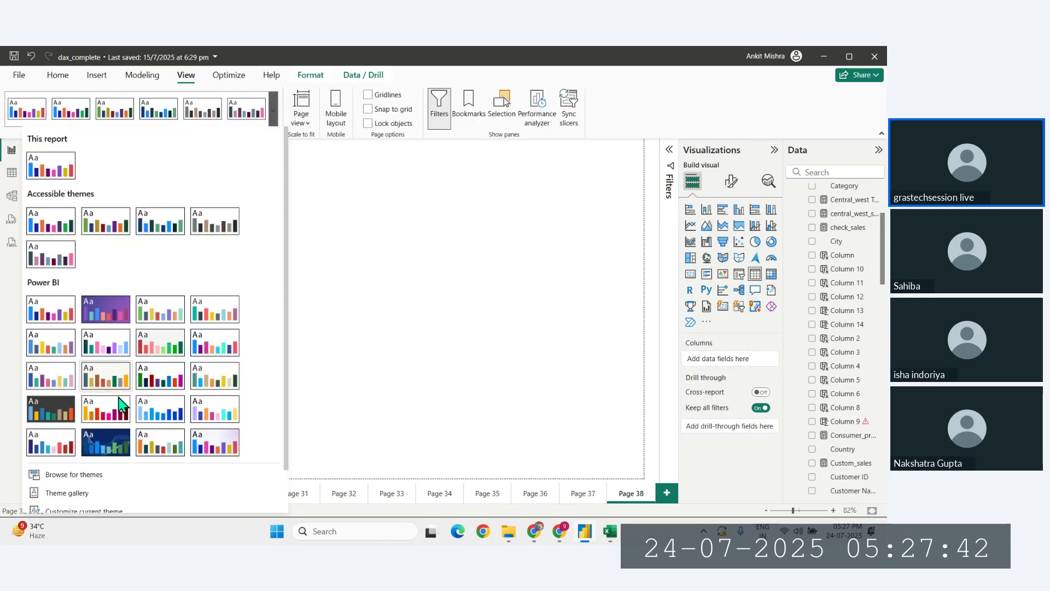
pyautogui.scroll(-1, 120, 404)
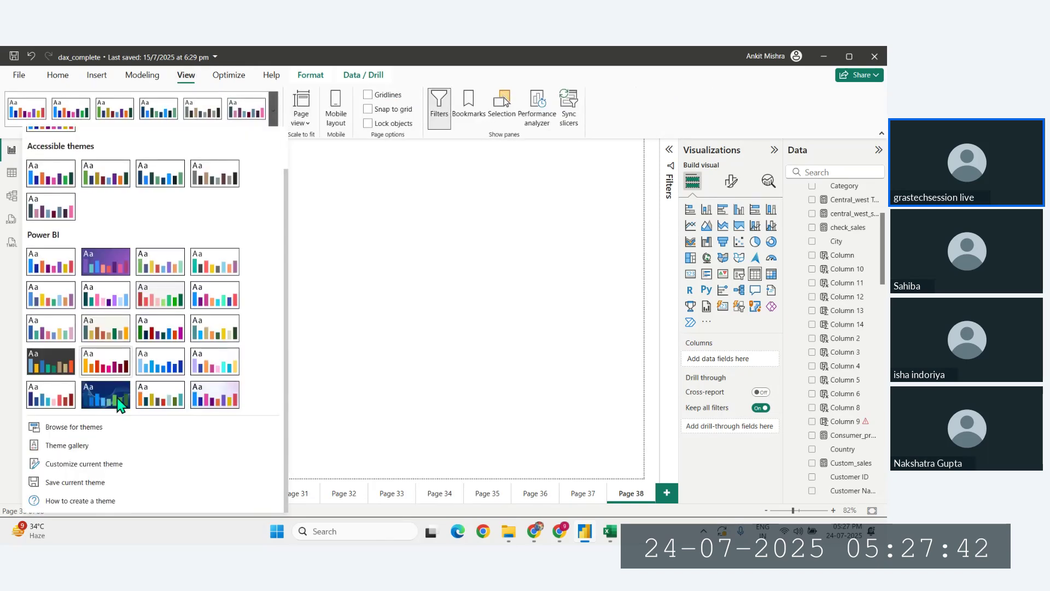
pyautogui.click(74, 464)
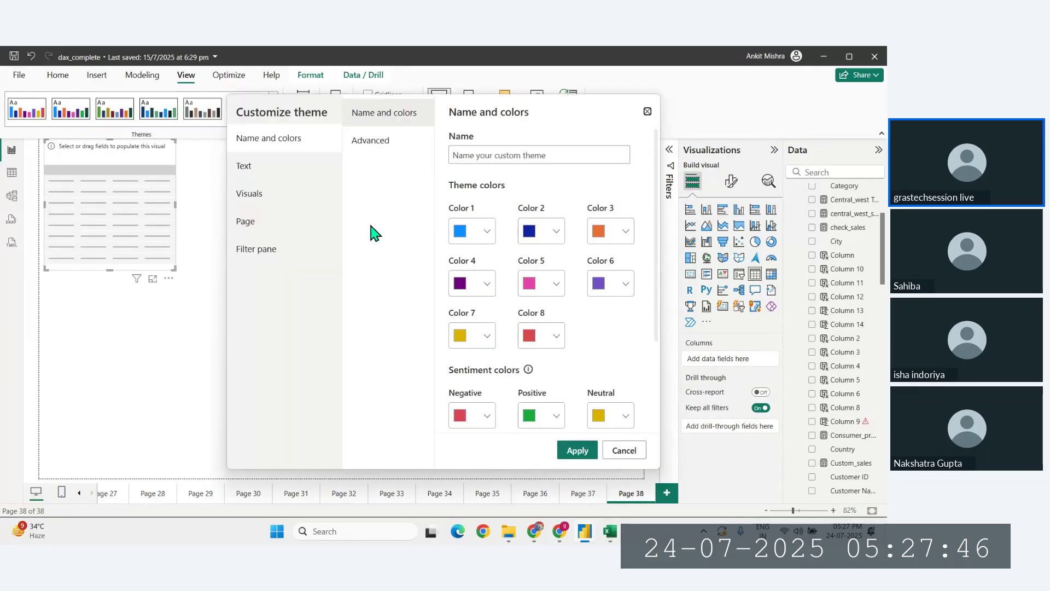
pyautogui.click(242, 165)
pyautogui.doubleClick(465, 235)
pyautogui.write('20')
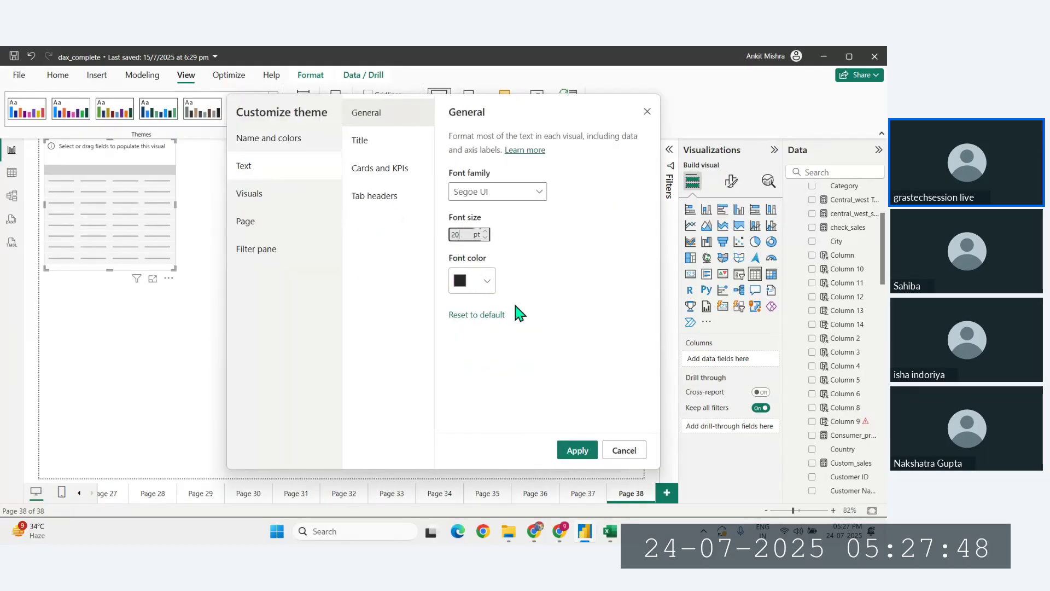
pyautogui.click(578, 450)
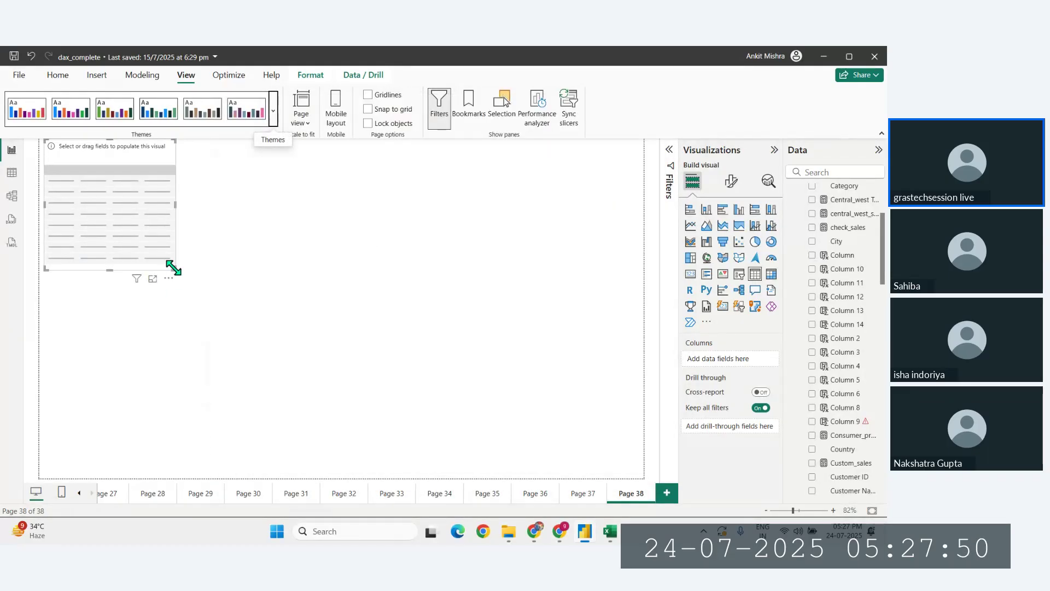
# Step: Enlarge the empty table visual to fill most of the page and add the Date field from date_dim to its columns
pyautogui.moveTo(173, 267); pyautogui.dragTo(551, 435)
pyautogui.scroll(3, 845, 364)
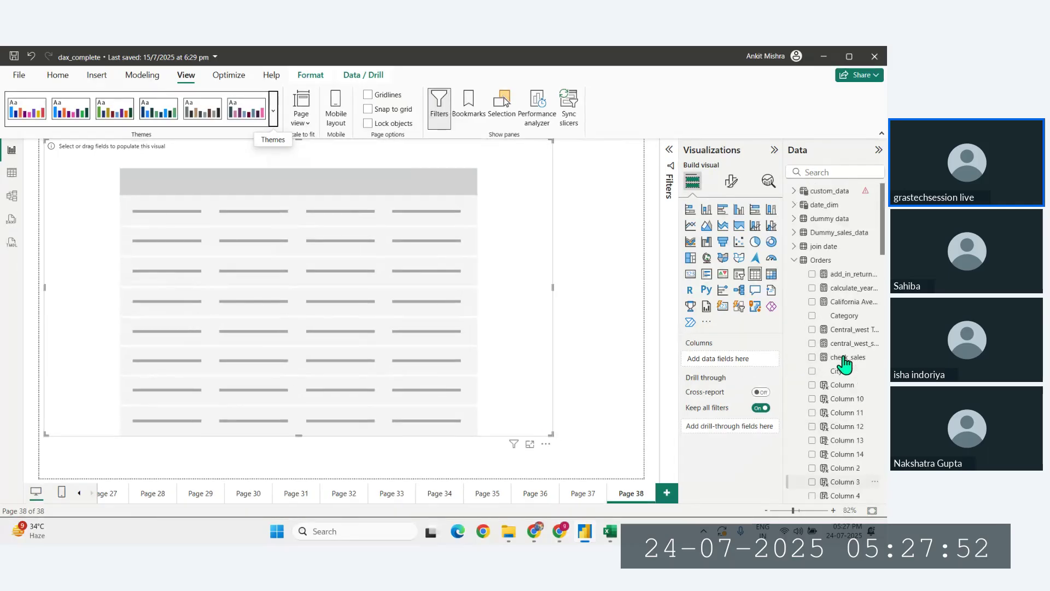
pyautogui.click(795, 206)
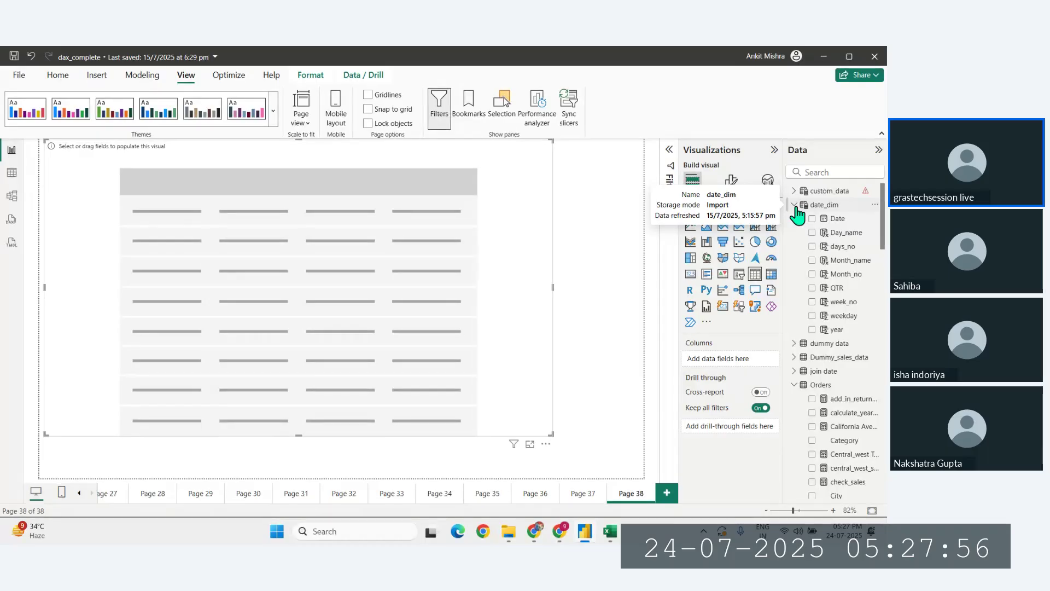
pyautogui.moveTo(837, 218); pyautogui.dragTo(732, 359)
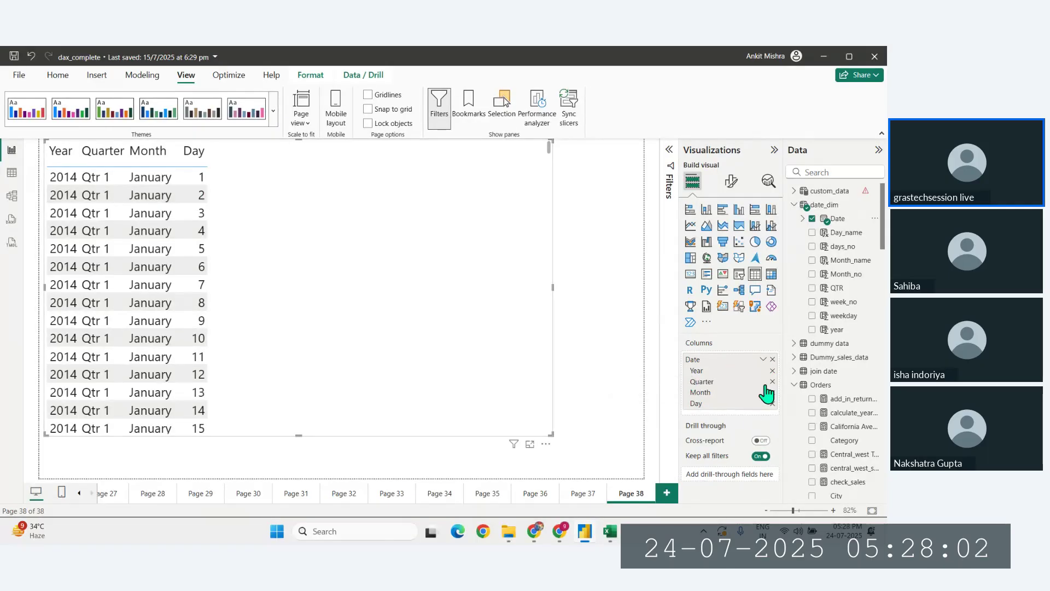
# Step: Change the table's Date field from Date Hierarchy to the plain Date
pyautogui.click(763, 359)
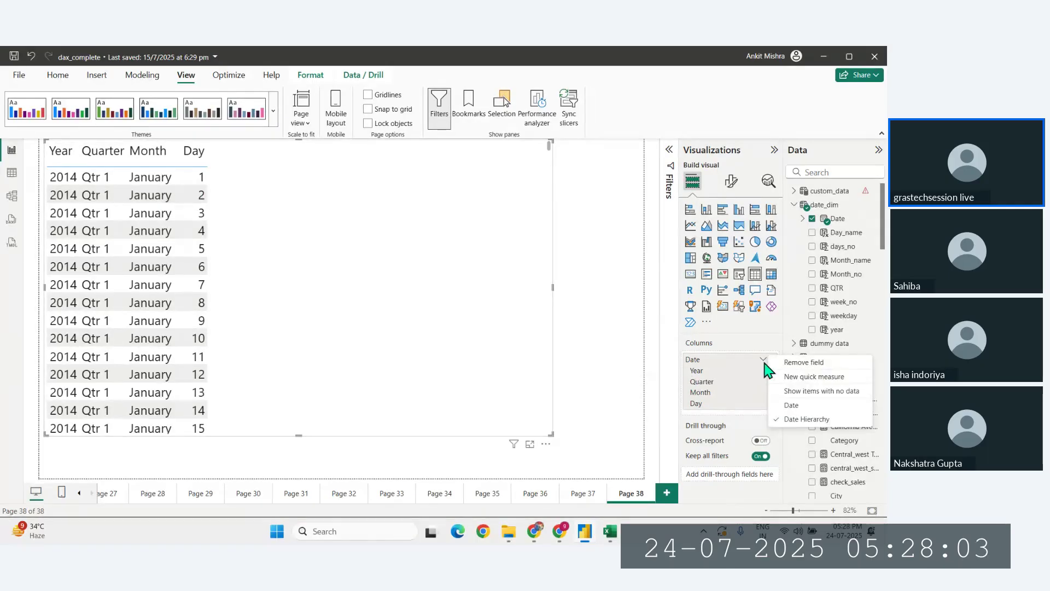
pyautogui.click(791, 406)
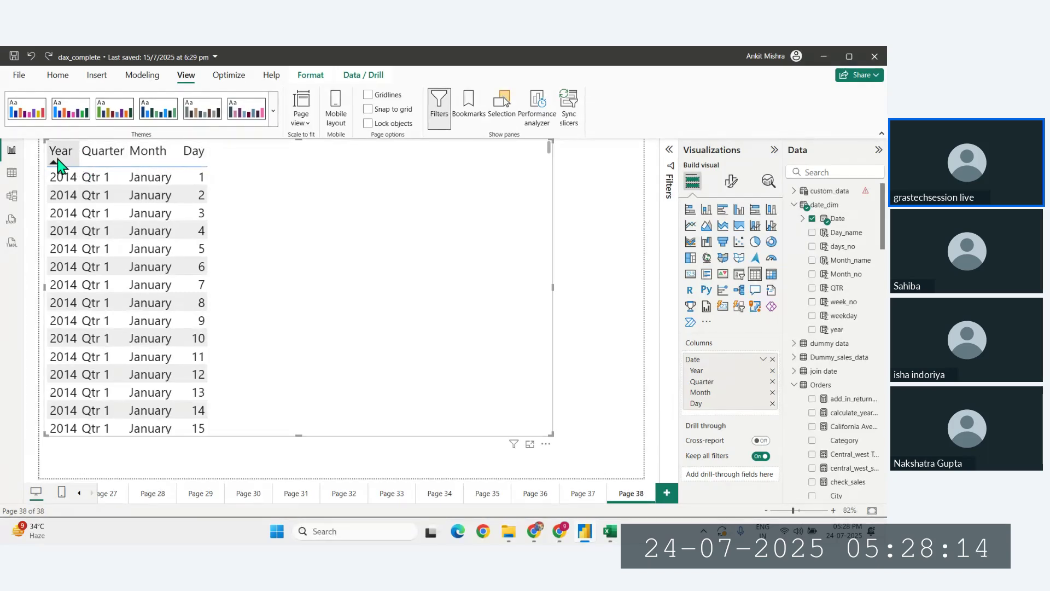
pyautogui.click(764, 359)
pyautogui.click(791, 405)
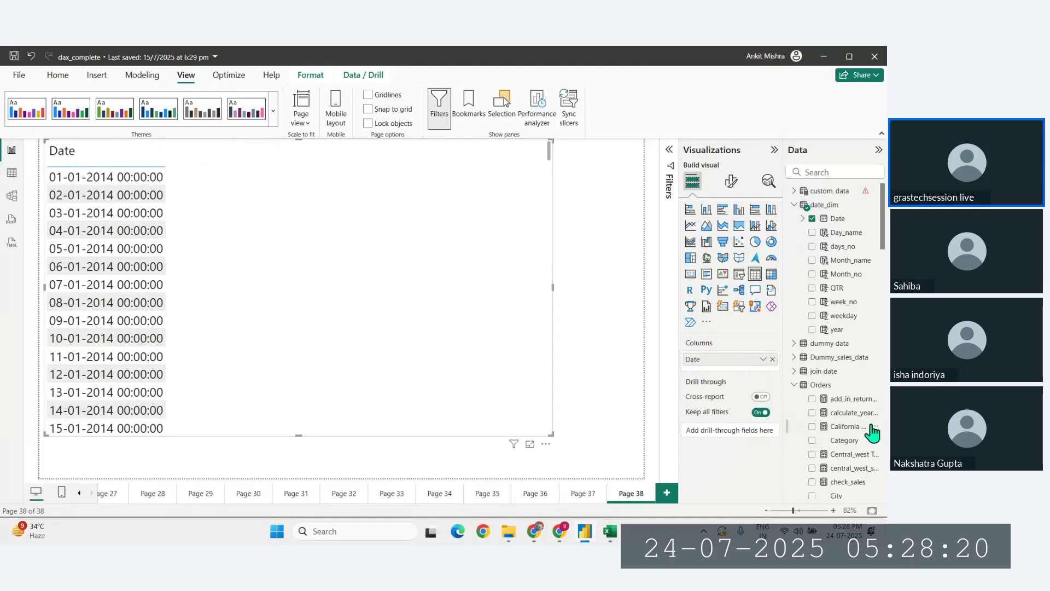
# Step: Collapse the date_dim and Orders tables in the field list, search the fields for "sales" and look through the matches
pyautogui.scroll(-5, 822, 420)
pyautogui.scroll(5, 821, 329)
pyautogui.click(795, 205)
pyautogui.click(795, 261)
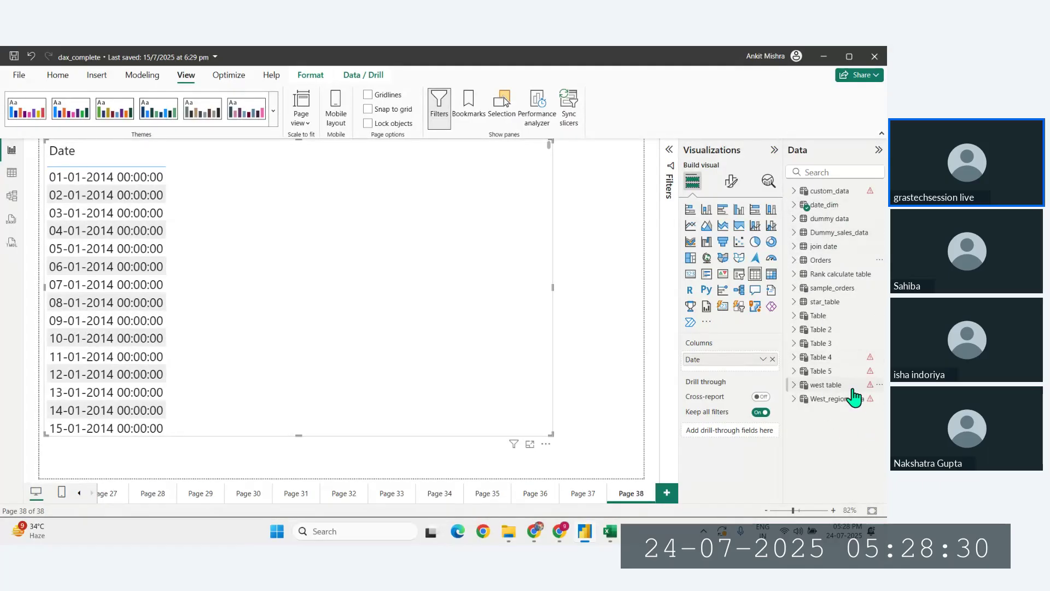
pyautogui.click(824, 173)
pyautogui.write('sales')
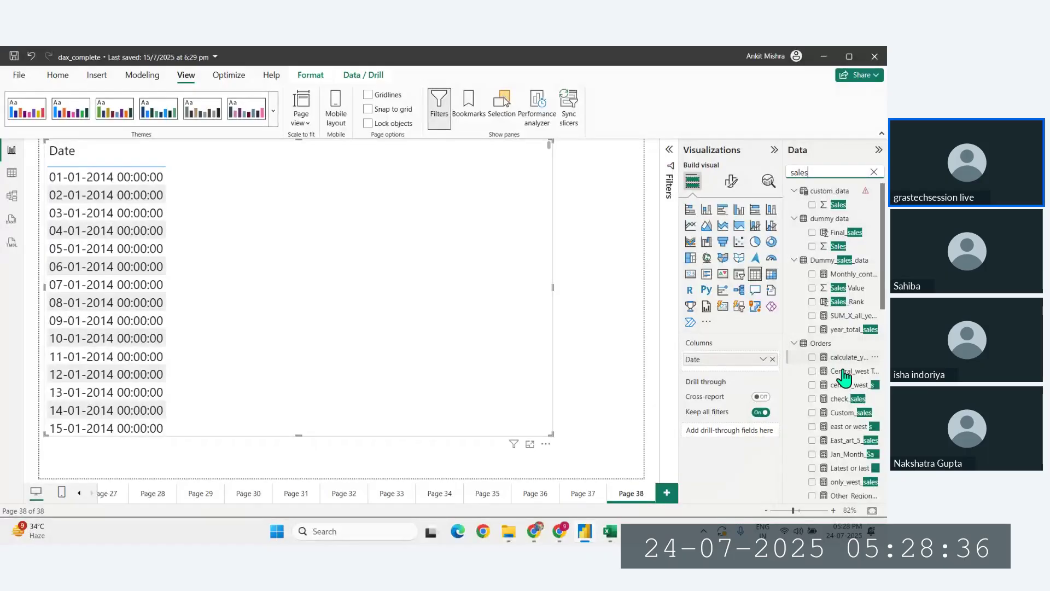
pyautogui.scroll(-3, 855, 496)
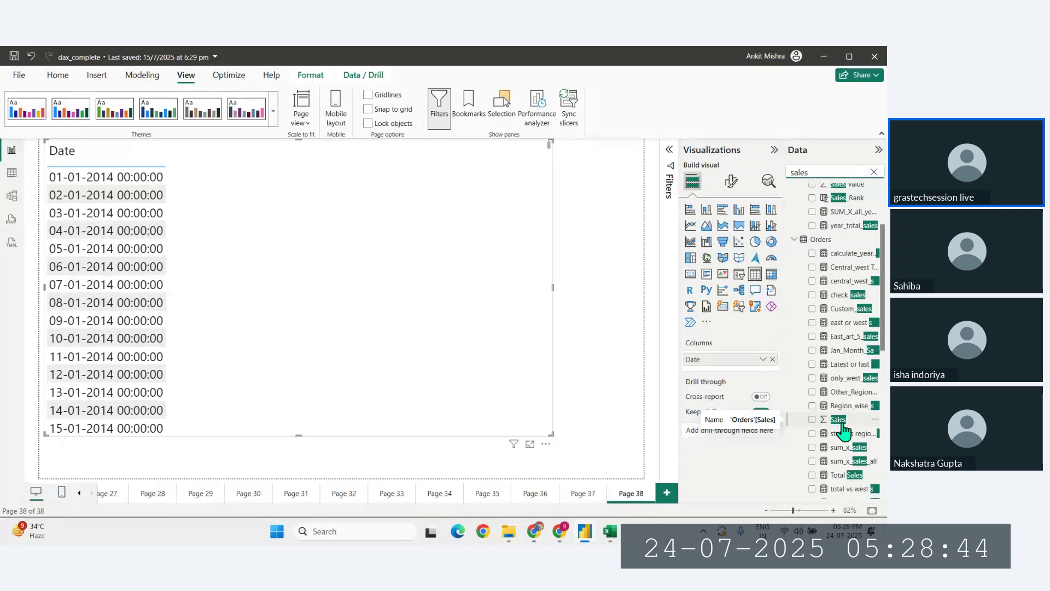
pyautogui.scroll(3, 836, 293)
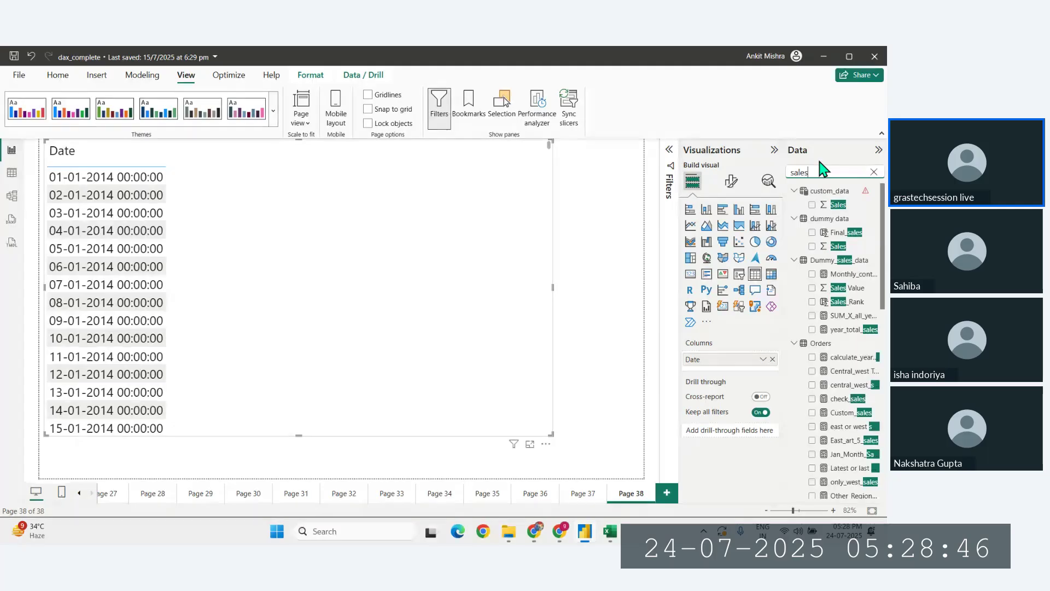
# Step: Search the fields for "total sales" and add the Total Sales measure from Orders to the table after Date
pyautogui.press('BackSpace')
pyautogui.press('BackSpace')
pyautogui.press('BackSpace')
pyautogui.press('BackSpace')
pyautogui.press('BackSpace')
pyautogui.write('tota')
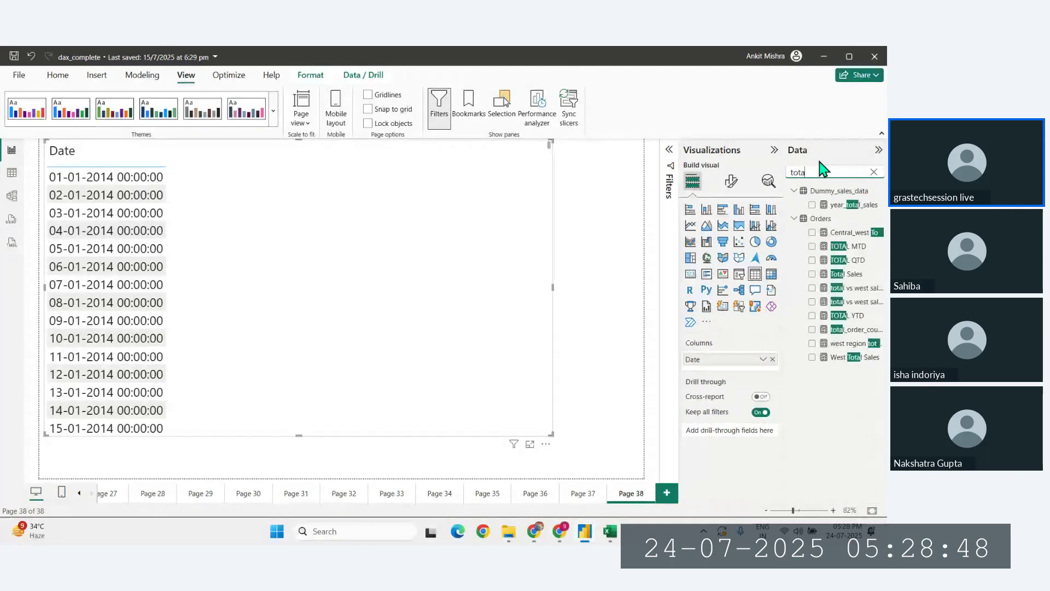
pyautogui.write('l sales')
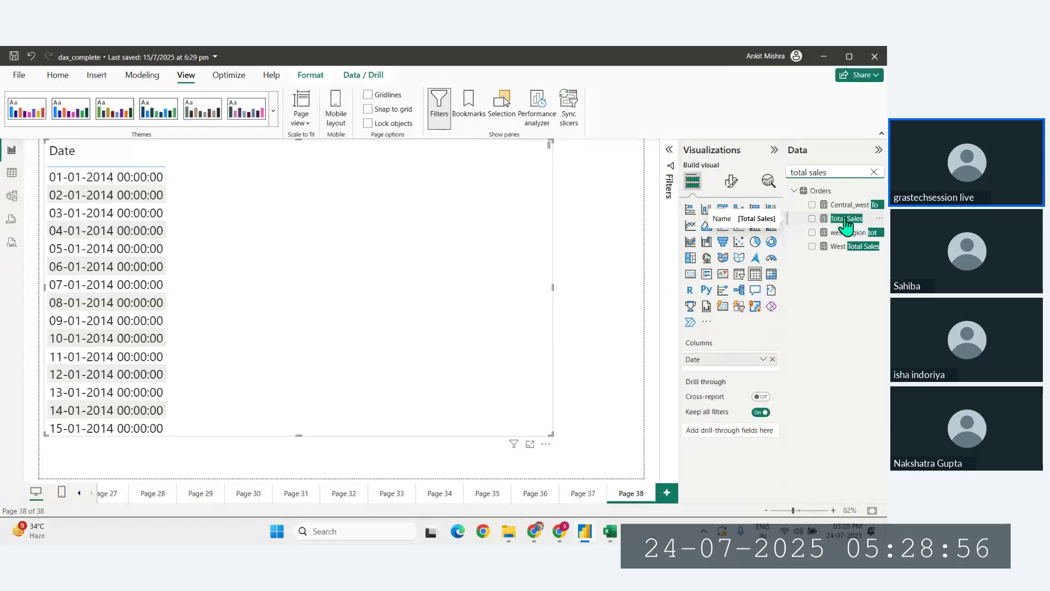
pyautogui.moveTo(846, 225); pyautogui.dragTo(720, 372)
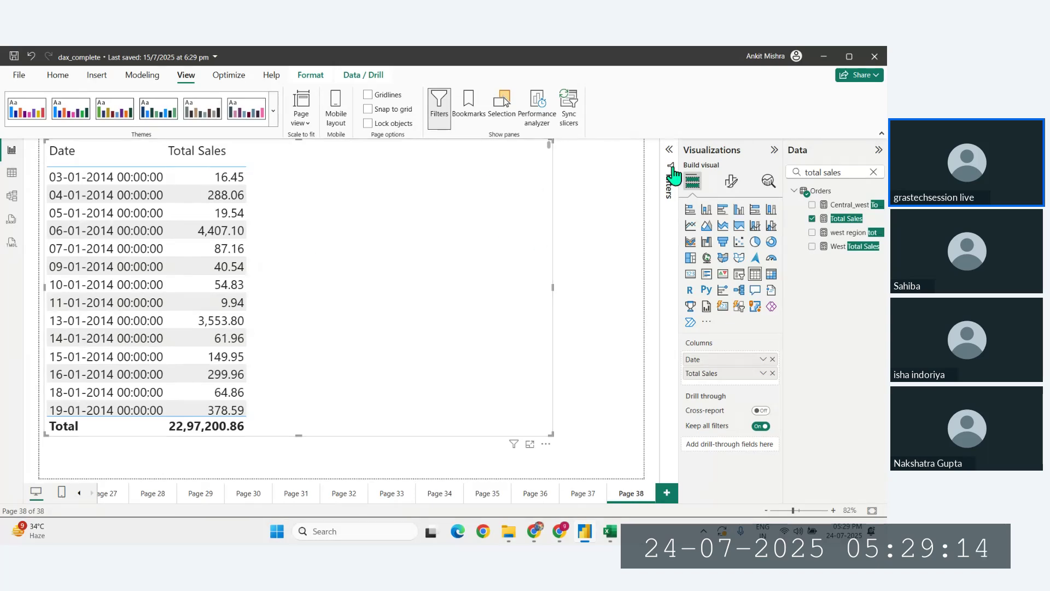
# Step: Clear the field search, create a new measure in the Orders table and name it Previous day Sales
pyautogui.click(873, 172)
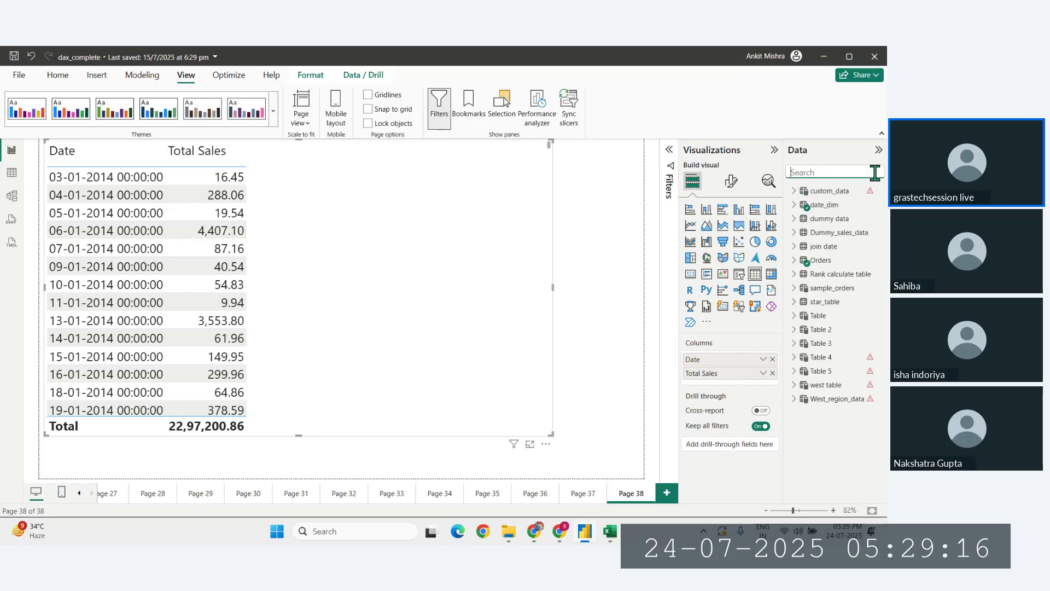
pyautogui.rightClick(830, 267)
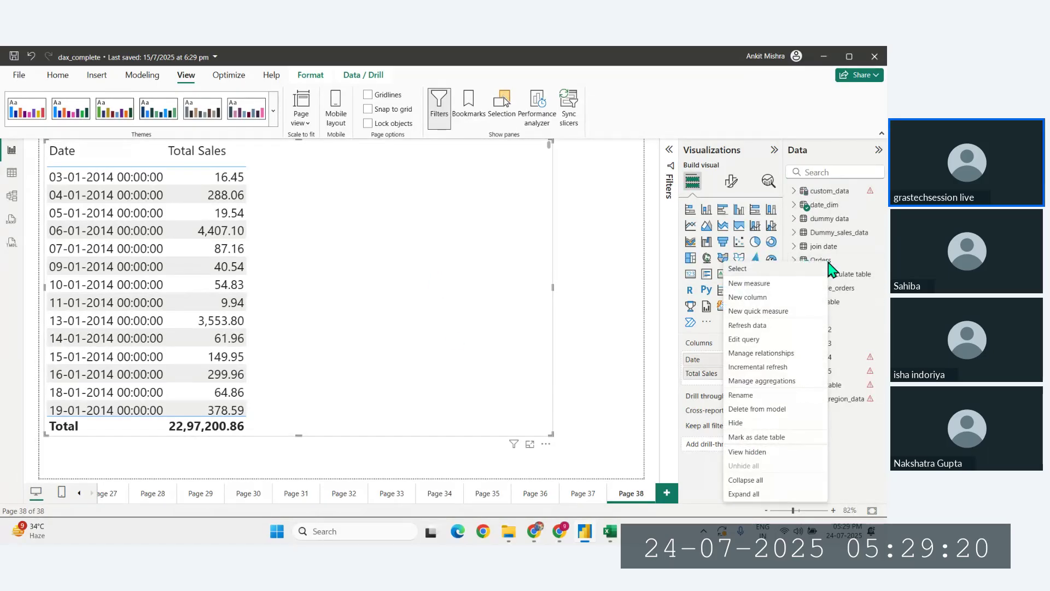
pyautogui.click(755, 283)
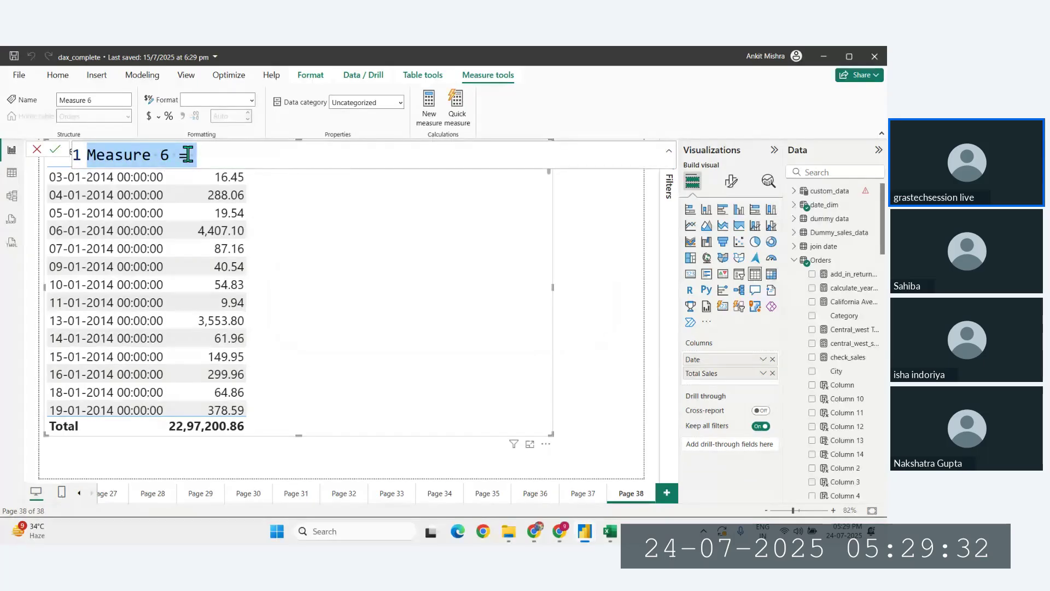
pyautogui.moveTo(188, 158); pyautogui.dragTo(49, 164)
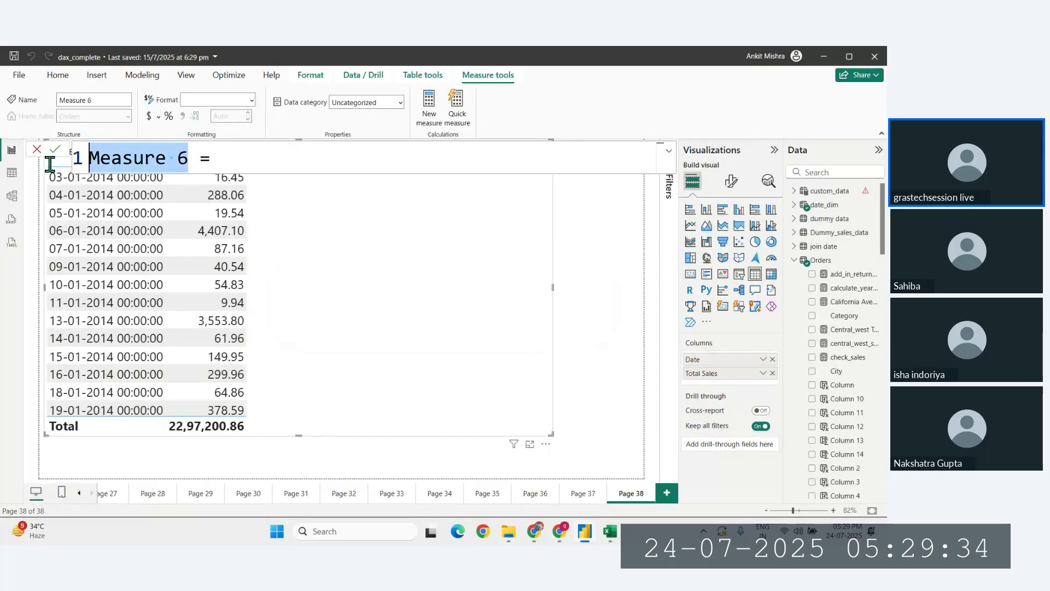
pyautogui.press('BackSpace')
pyautogui.write('Previ')
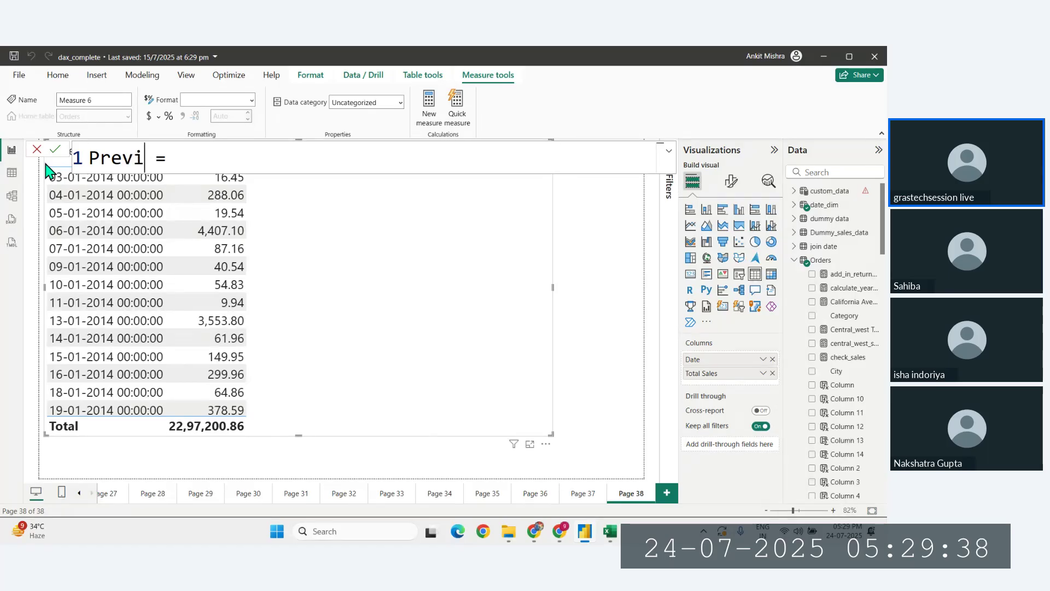
pyautogui.press('BackSpace')
pyautogui.write('ious day Sa')
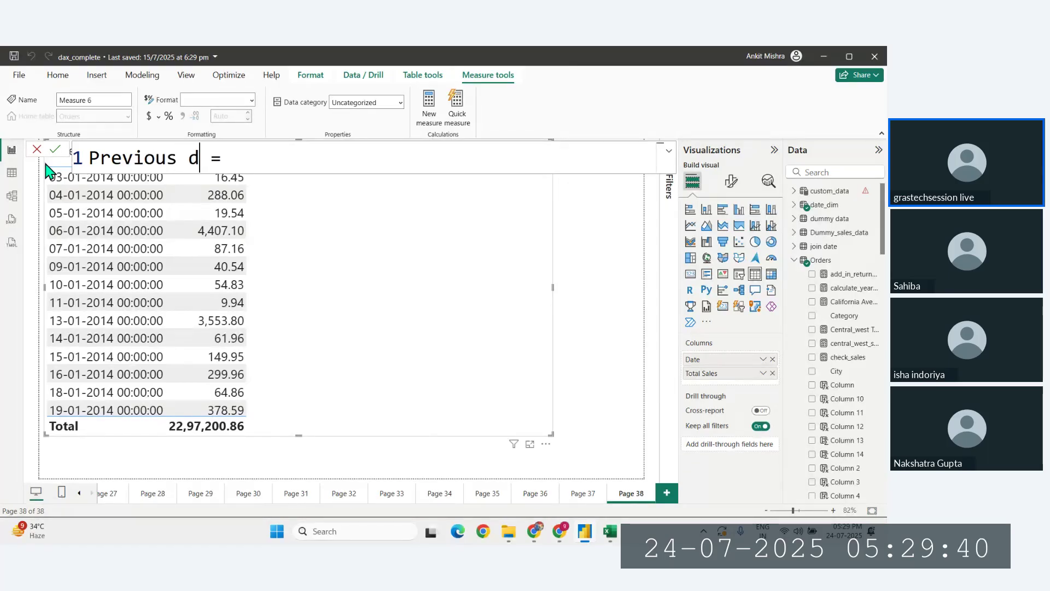
pyautogui.write('les')
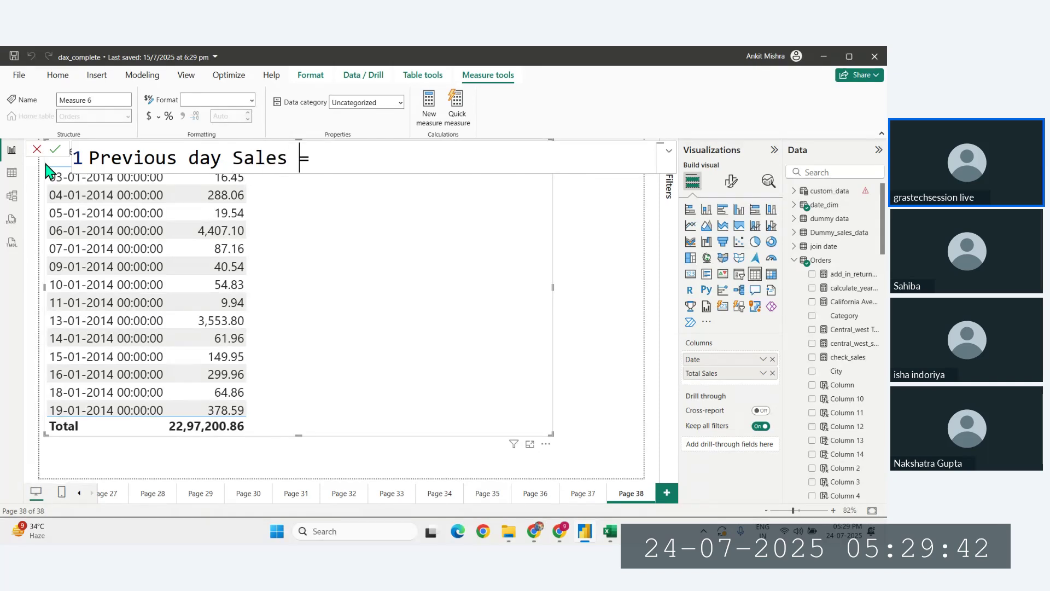
# Step: Begin the measure's formula with CALCULATE(SUM(Orders[Sales]) as the expression to evaluate
pyautogui.write(' = cal')
pyautogui.press('Down')
pyautogui.press('Down')
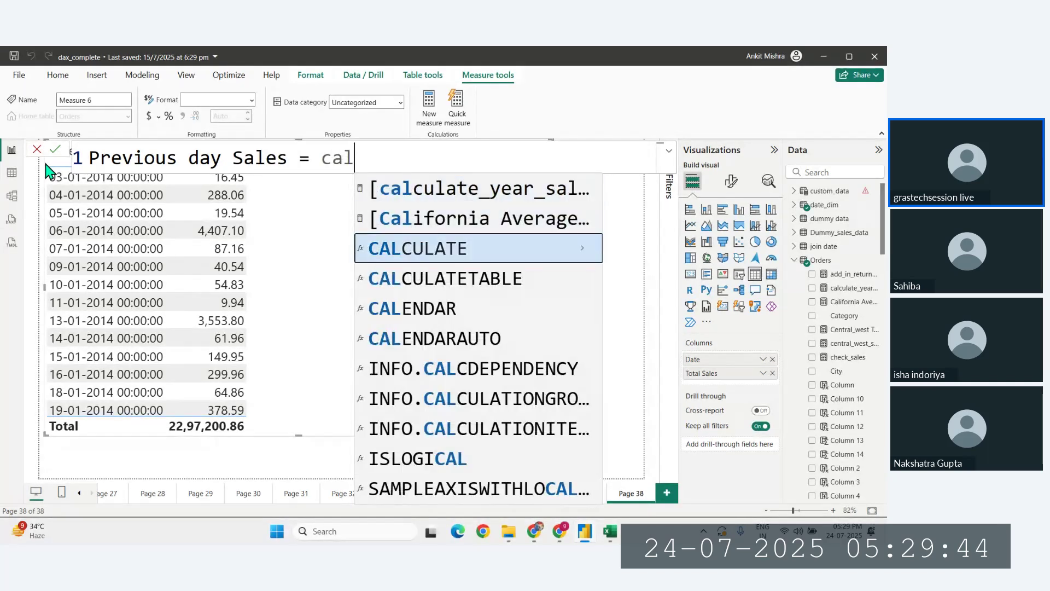
pyautogui.press('Tab')
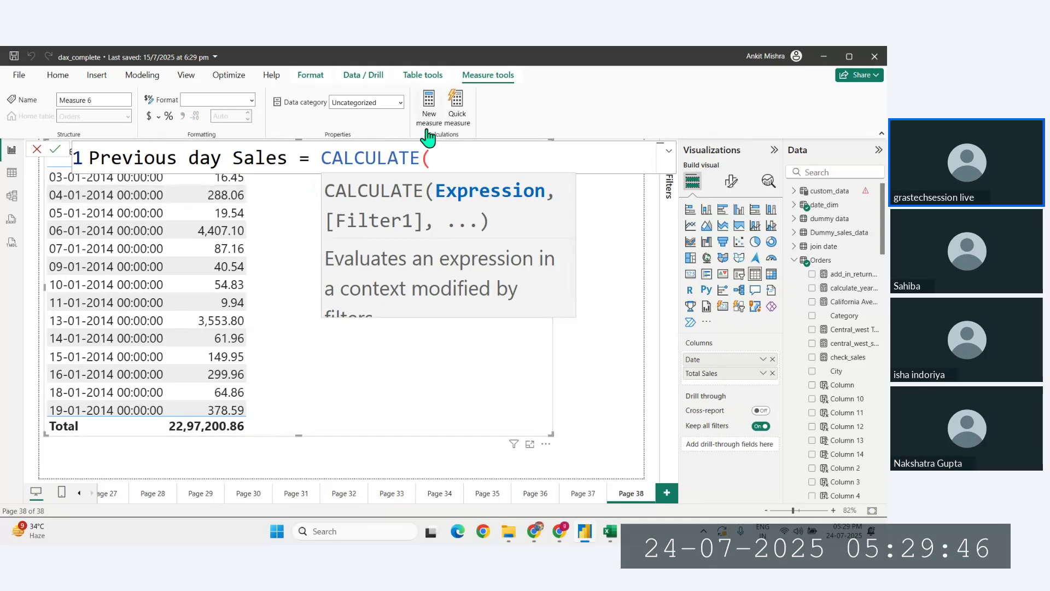
pyautogui.scroll(-3, 428, 162)
pyautogui.write('sum')
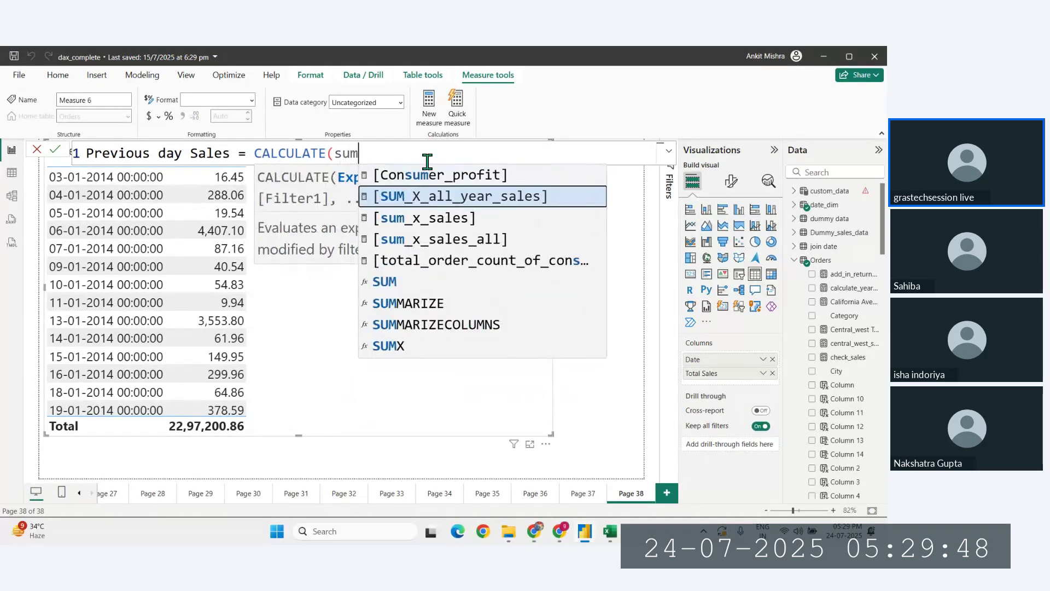
pyautogui.press('Down')
pyautogui.press('Down')
pyautogui.press('Down')
pyautogui.press('Tab')
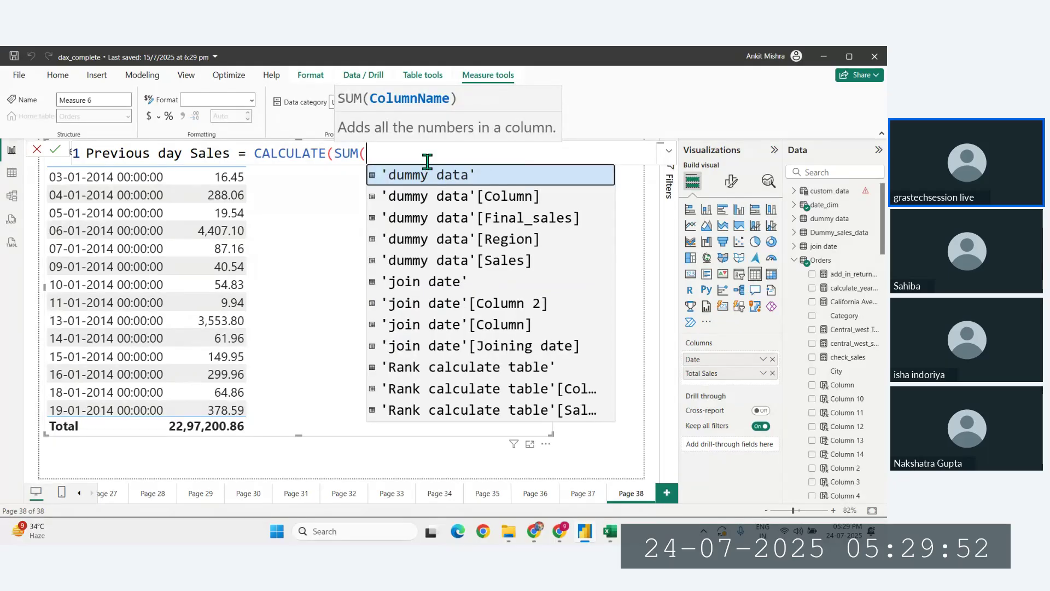
pyautogui.write('sales')
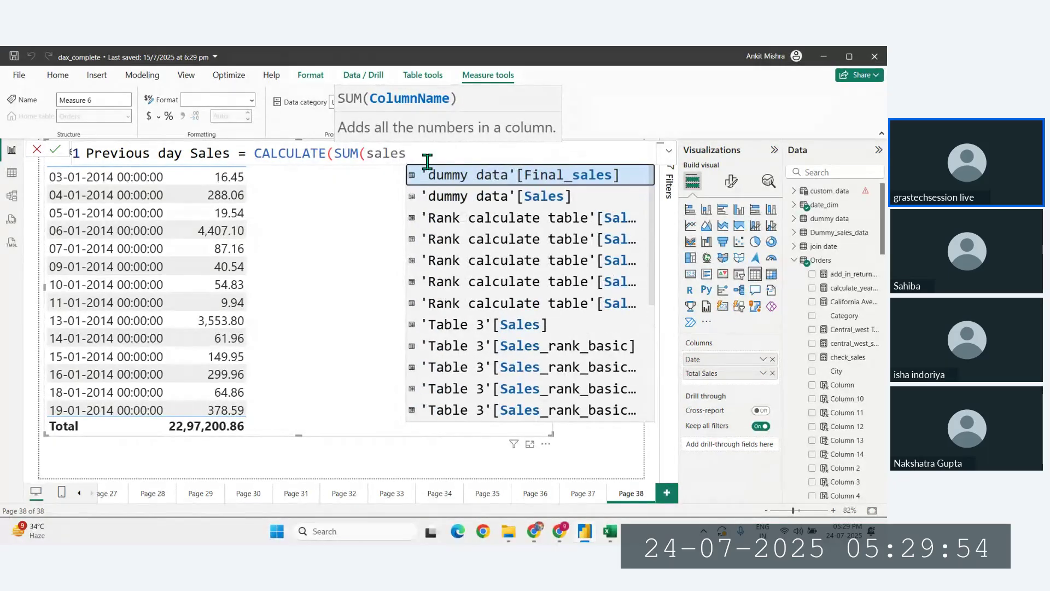
pyautogui.press('Up')
pyautogui.press('Up')
pyautogui.press('Up')
pyautogui.press('Tab')
pyautogui.write(')')
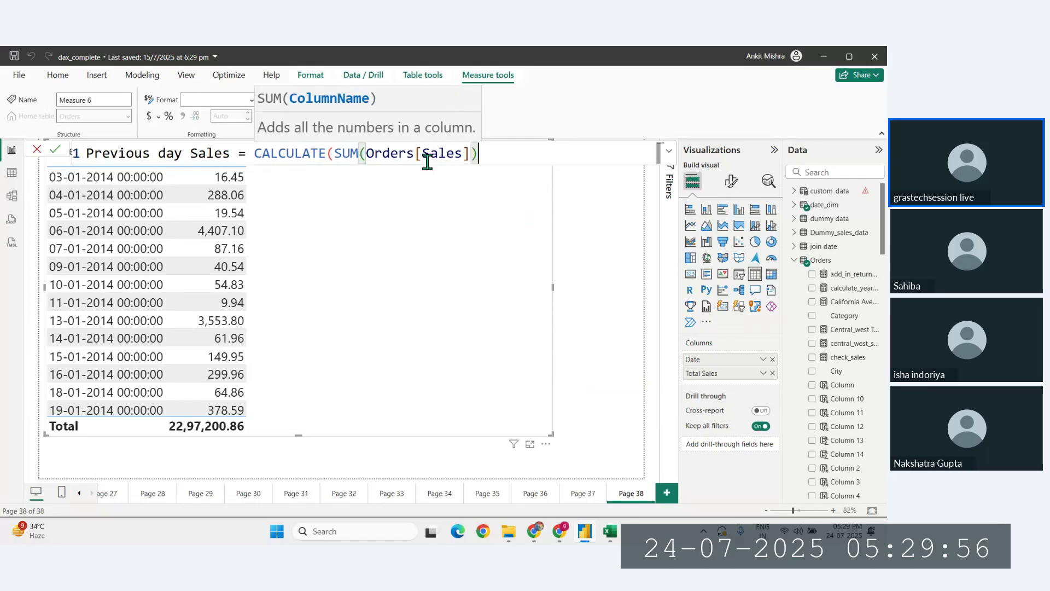
# Step: Add PREVIOUSDAY(date_dim[Date]) as the filter argument and close the CALCULATE expression of the Previous day Sales measure
pyautogui.write(',')
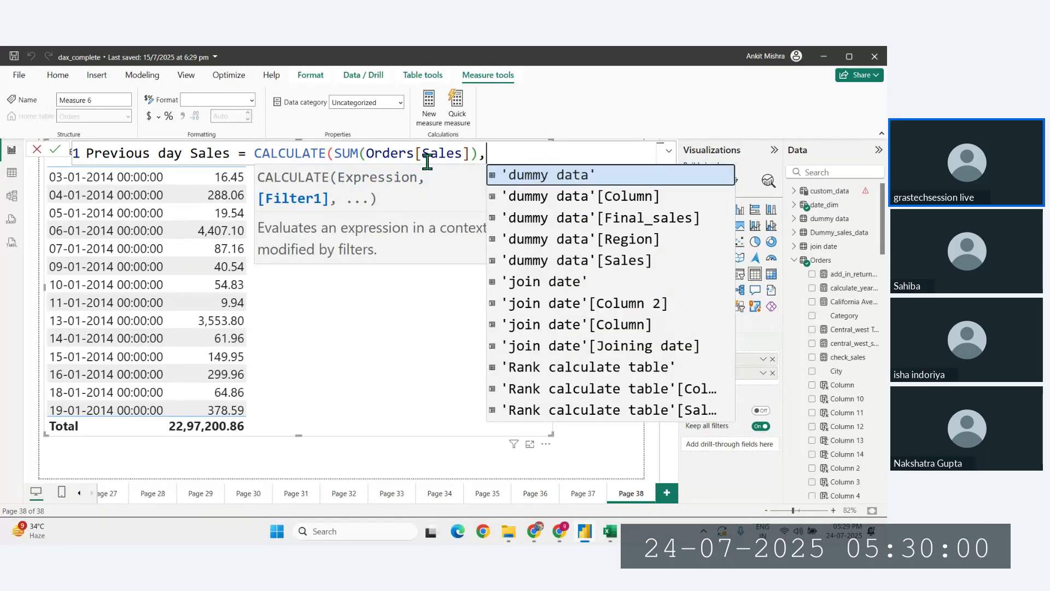
pyautogui.write('prev')
pyautogui.press('Tab')
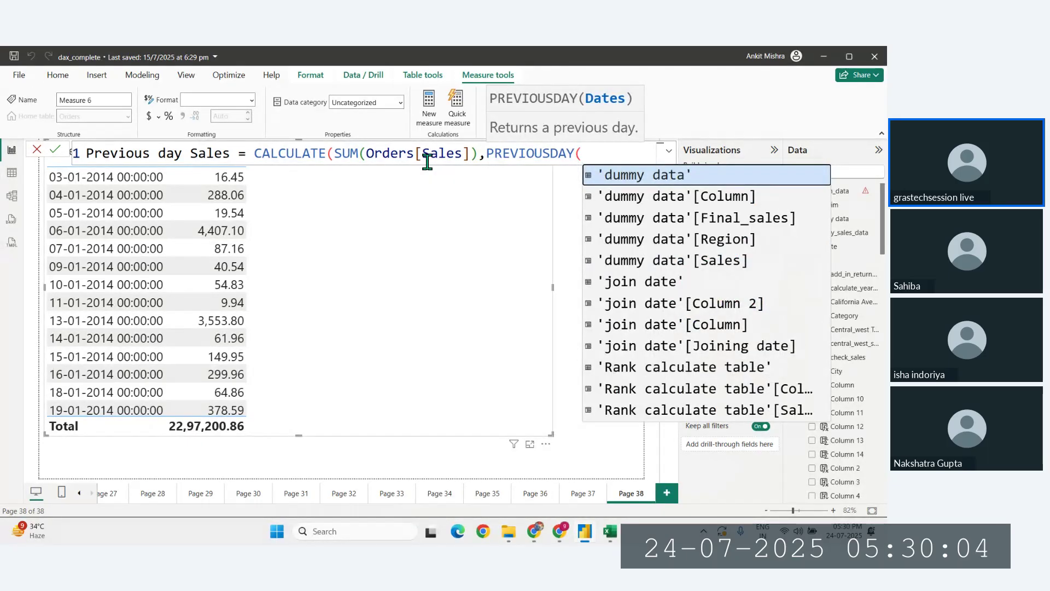
pyautogui.write('date')
pyautogui.press('Down')
pyautogui.press('Tab')
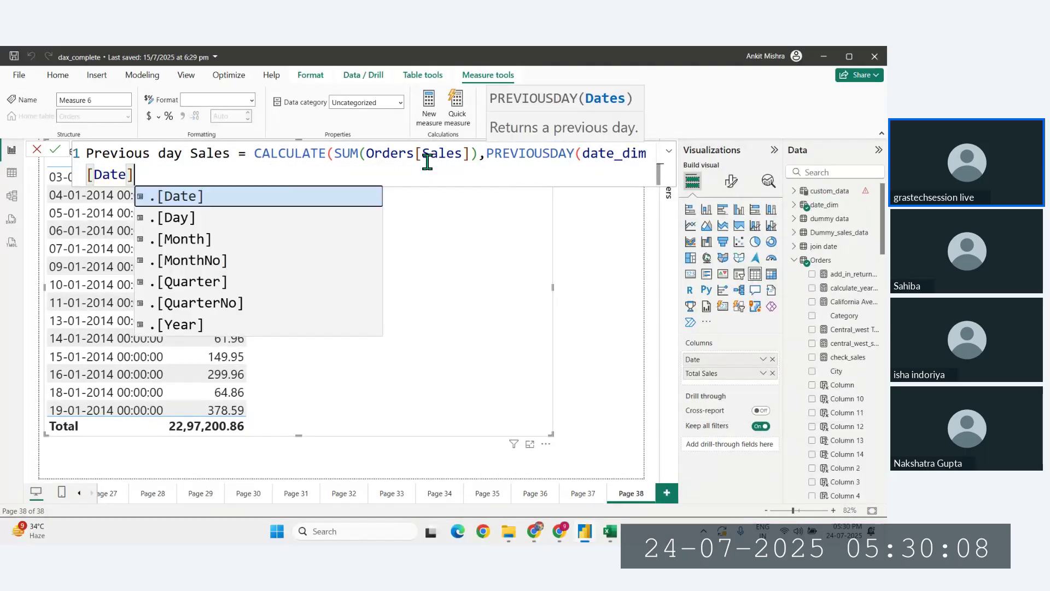
pyautogui.write(')')
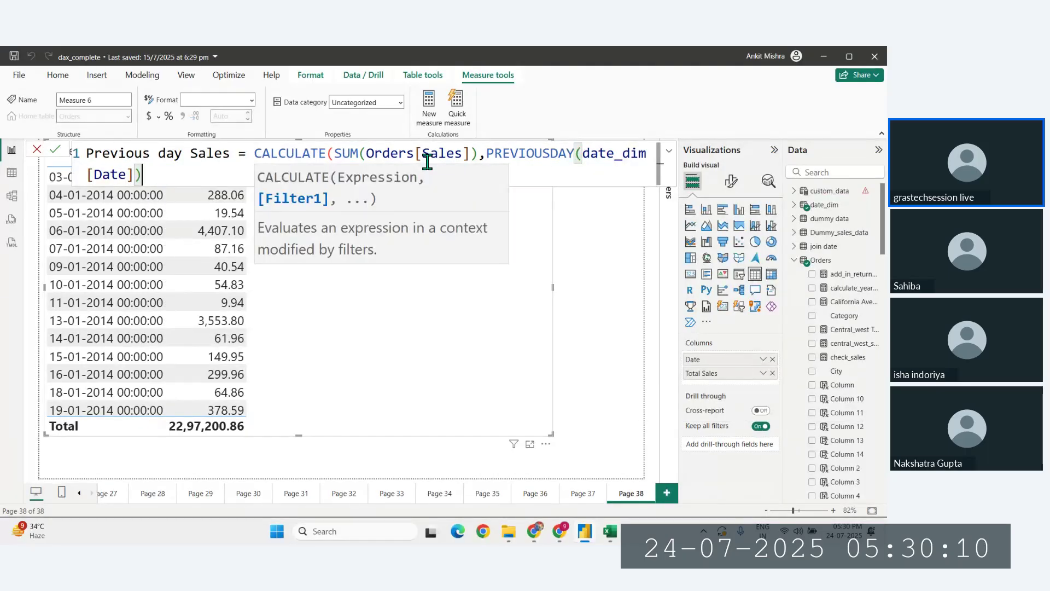
pyautogui.write(')')
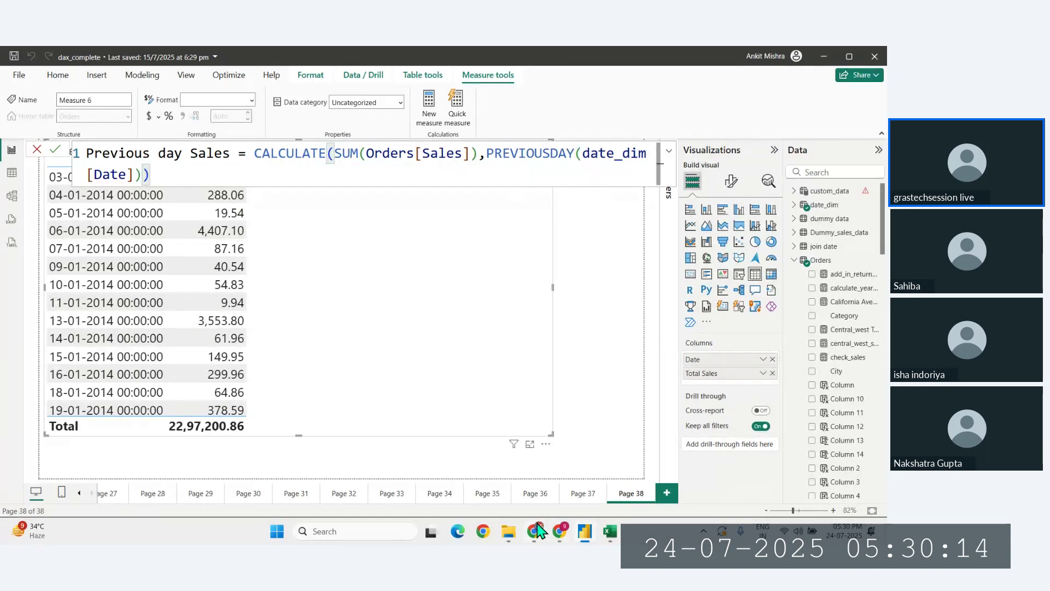
# Step: Switch to the PREVIOUSDAY documentation page in the browser and examine its example CALCULATE formula, going through the SUM expression, then return to Power BI
pyautogui.hotkey('alt', 'Tab')
pyautogui.hscroll(-5, 348, 344)
pyautogui.moveTo(154, 356); pyautogui.dragTo(418, 358)
pyautogui.click(418, 358)
pyautogui.moveTo(243, 356); pyautogui.dragTo(629, 364)
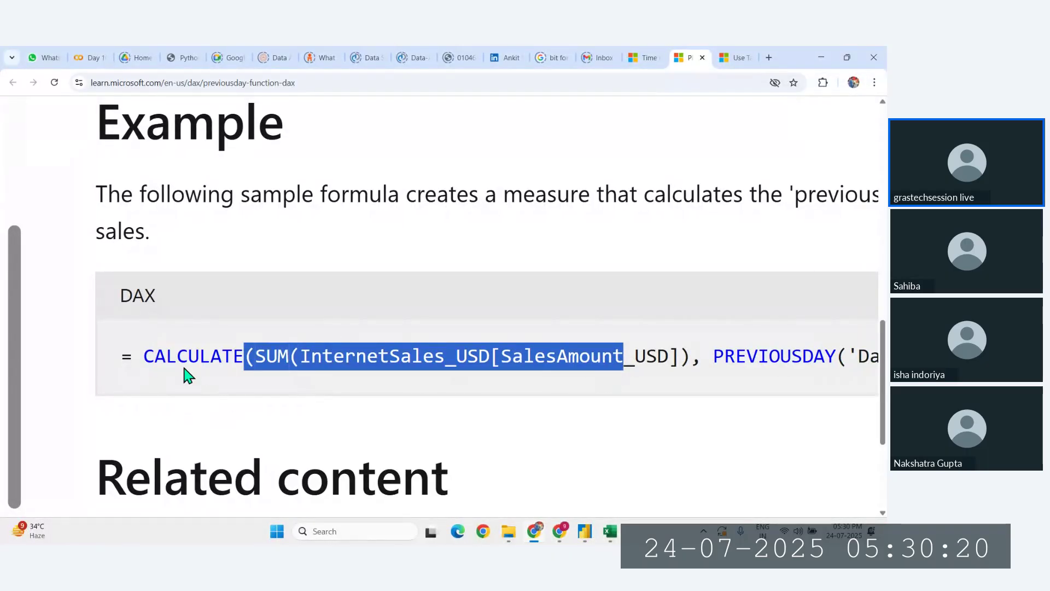
pyautogui.moveTo(166, 361); pyautogui.dragTo(308, 353)
pyautogui.click(300, 351)
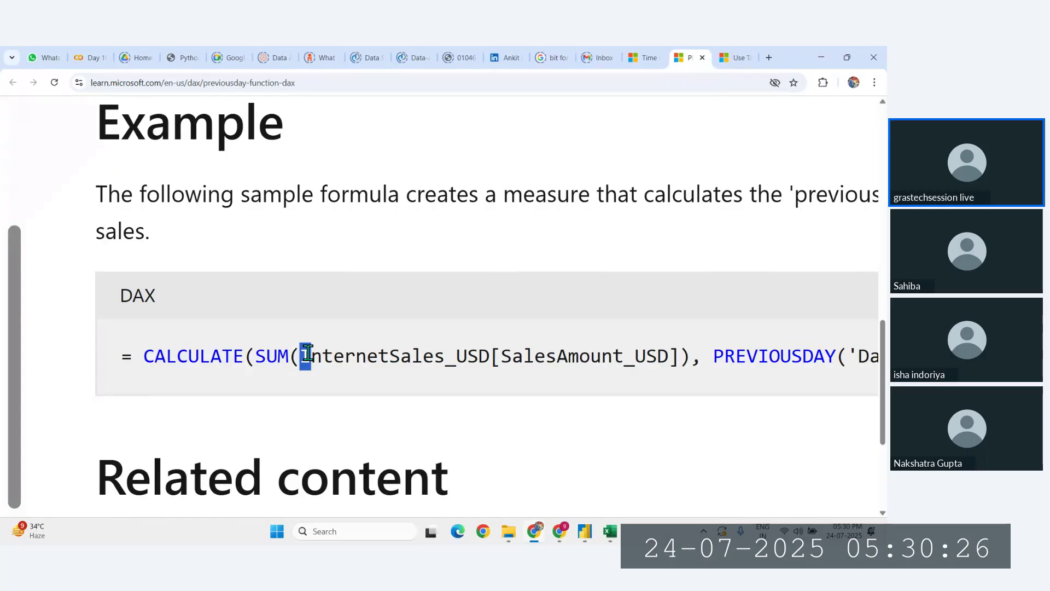
pyautogui.moveTo(235, 356); pyautogui.dragTo(363, 356)
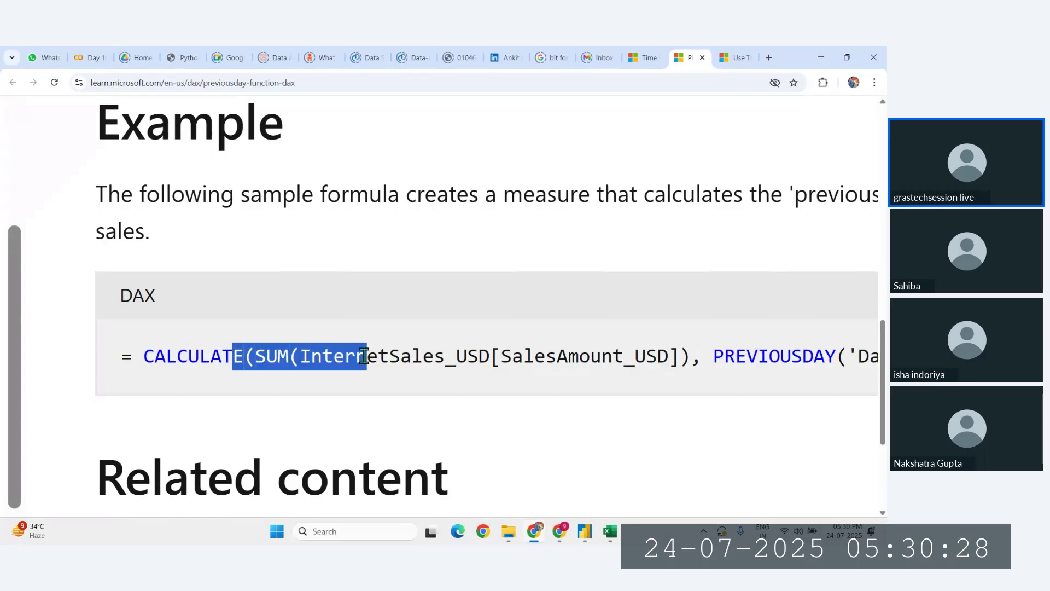
pyautogui.click(587, 540)
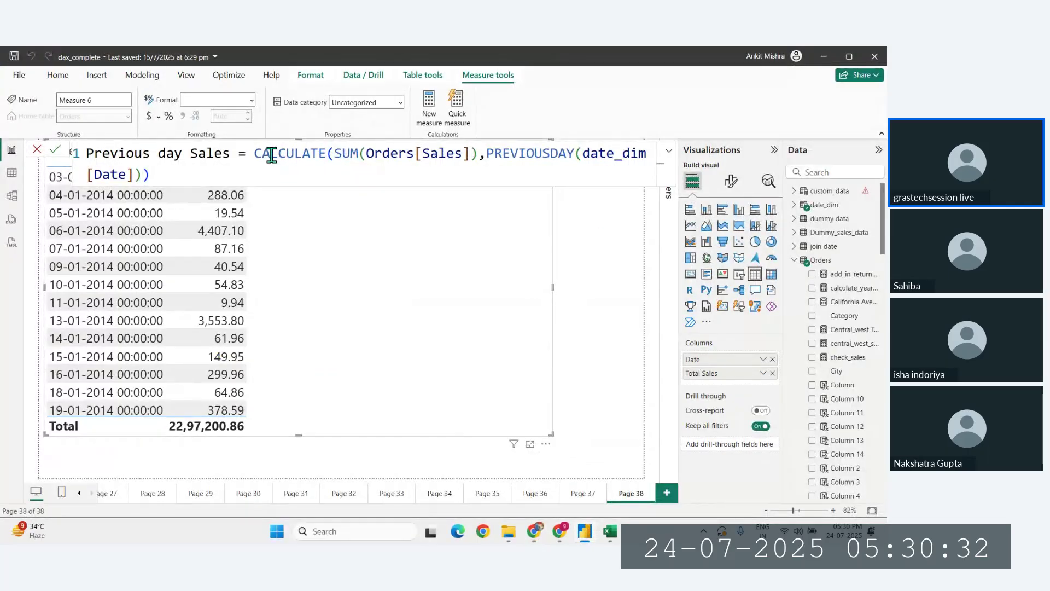
# Step: Review the CALCULATE expression and its PREVIOUSDAY filter, and commit the Previous day Sales measure
pyautogui.moveTo(255, 153); pyautogui.dragTo(251, 172)
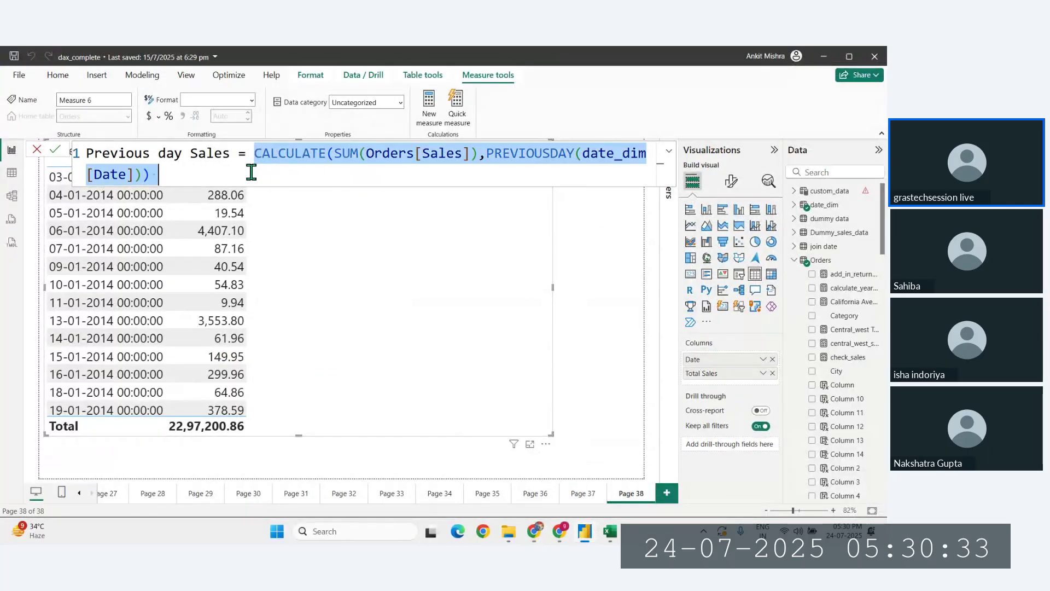
pyautogui.doubleClick(576, 153)
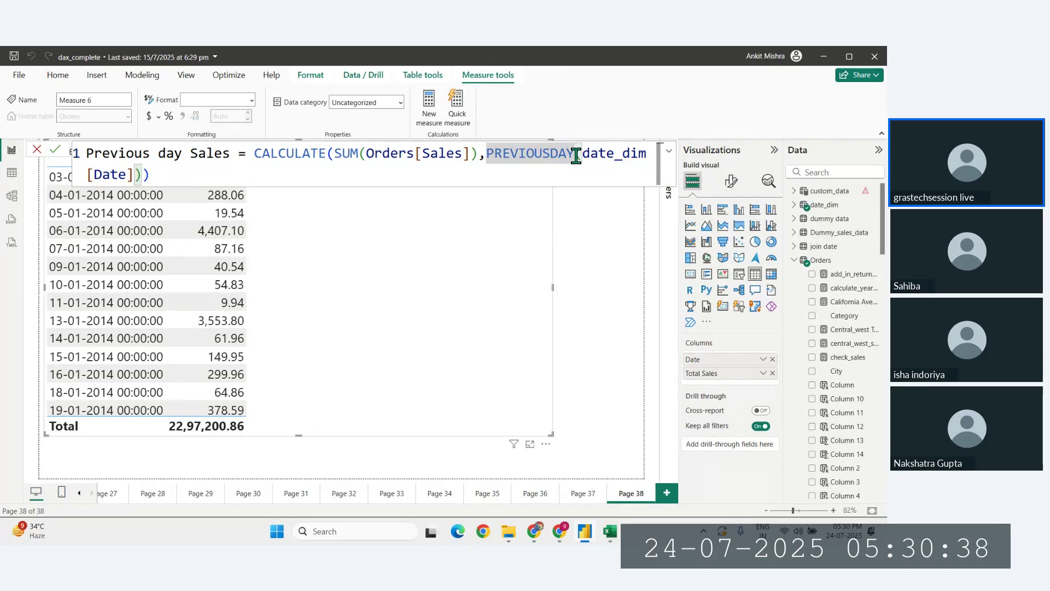
pyautogui.click(269, 171)
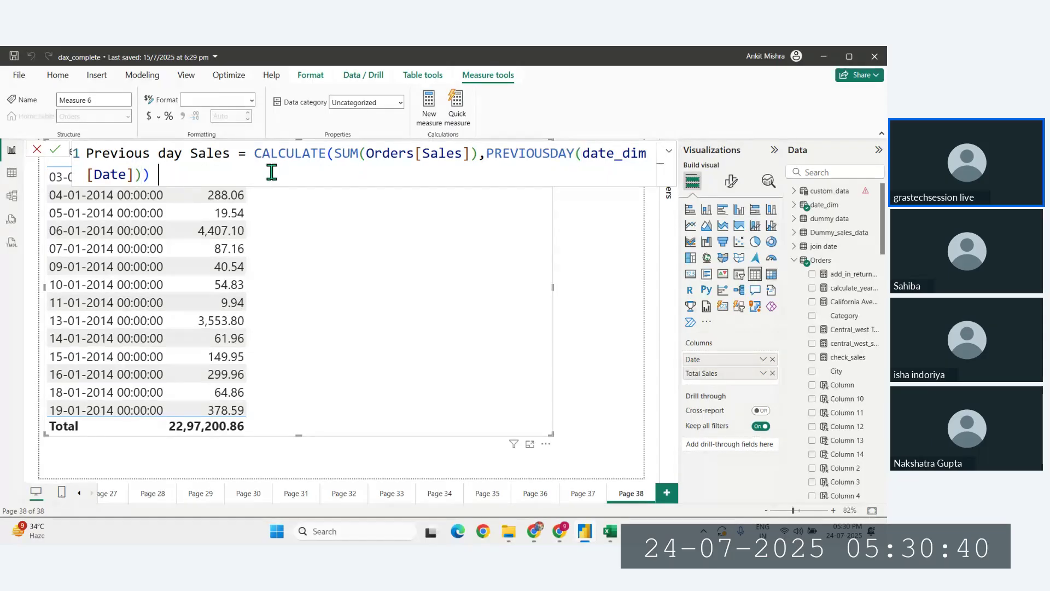
pyautogui.press('Return')
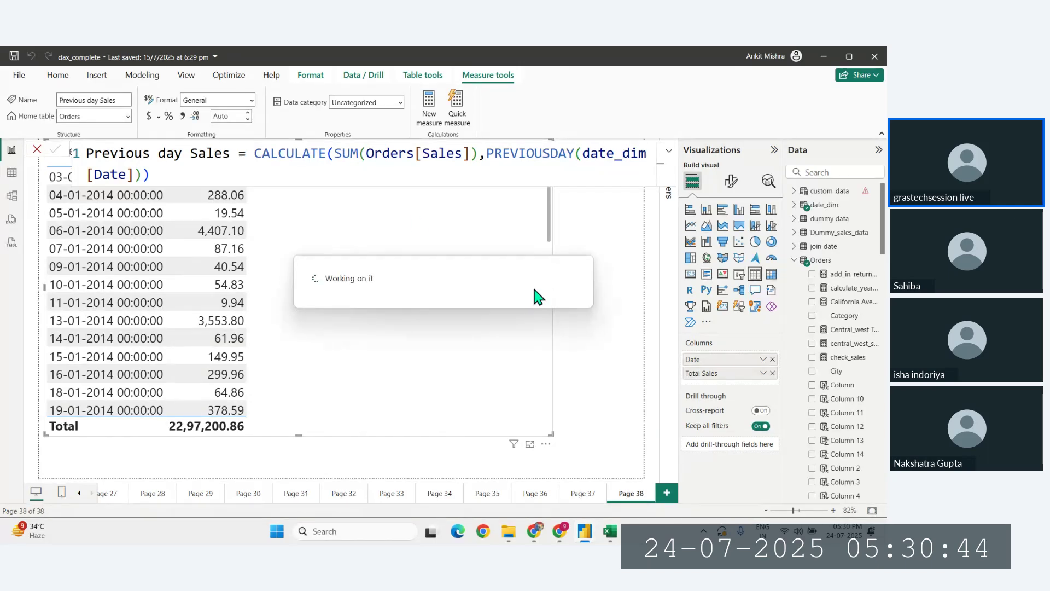
# Step: Search the fields for "prev" and add the Previous day Sales measure to the table after Total Sales
pyautogui.click(832, 172)
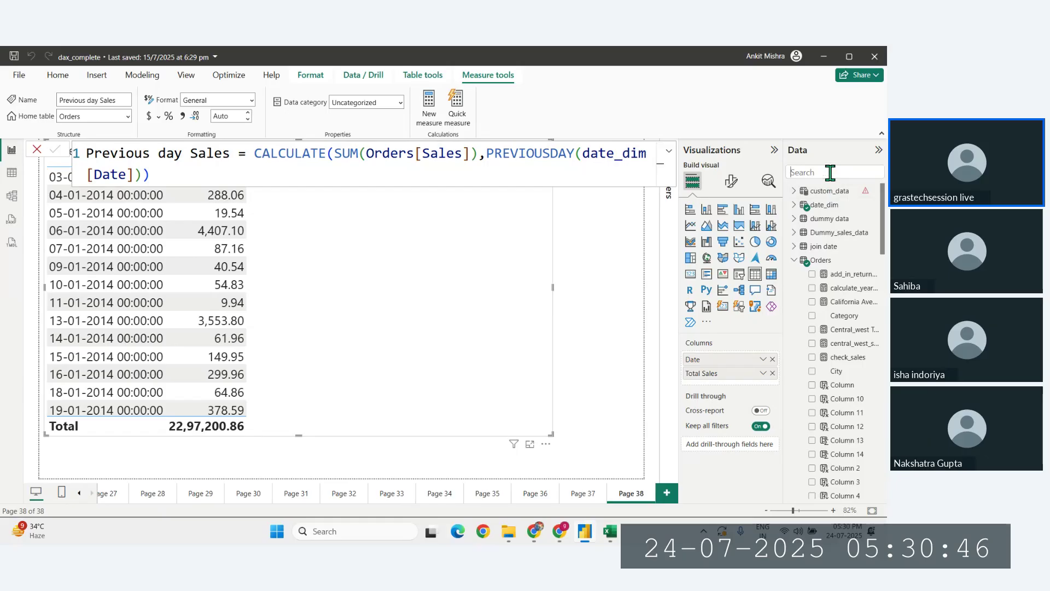
pyautogui.write('prev')
pyautogui.moveTo(837, 205); pyautogui.dragTo(728, 386)
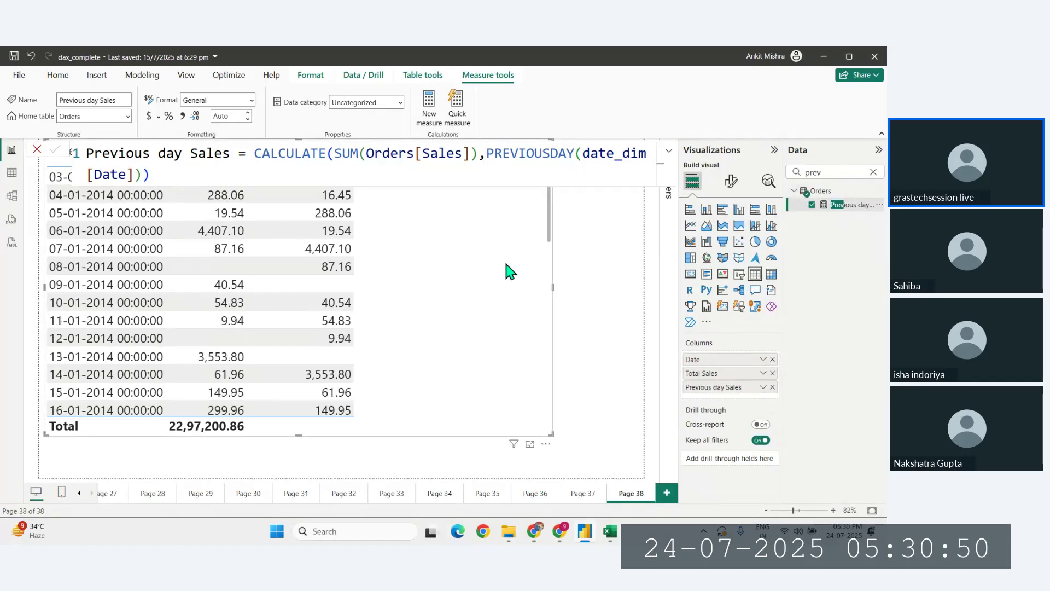
pyautogui.click(587, 331)
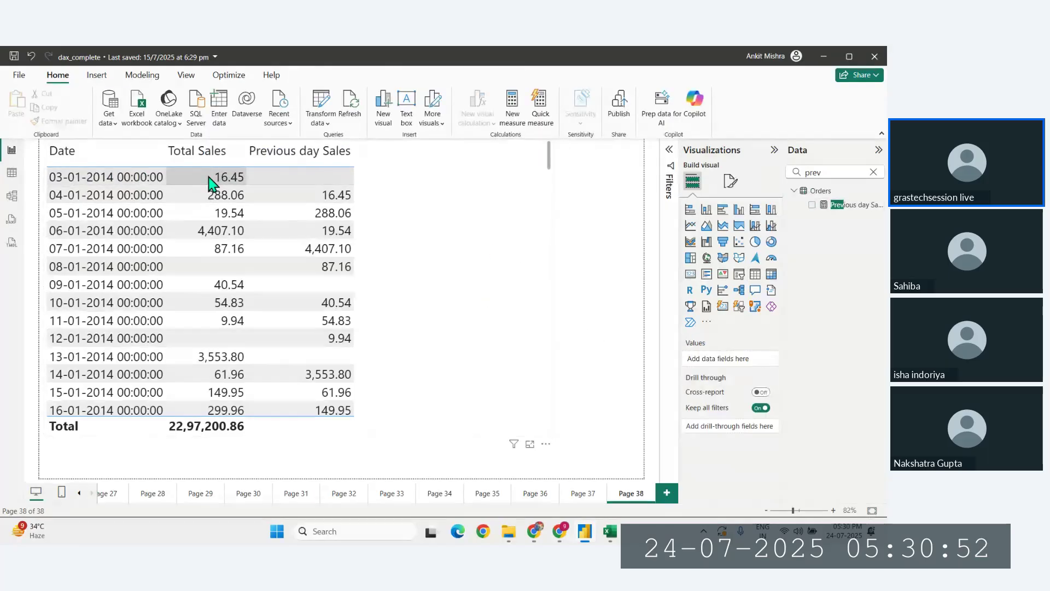
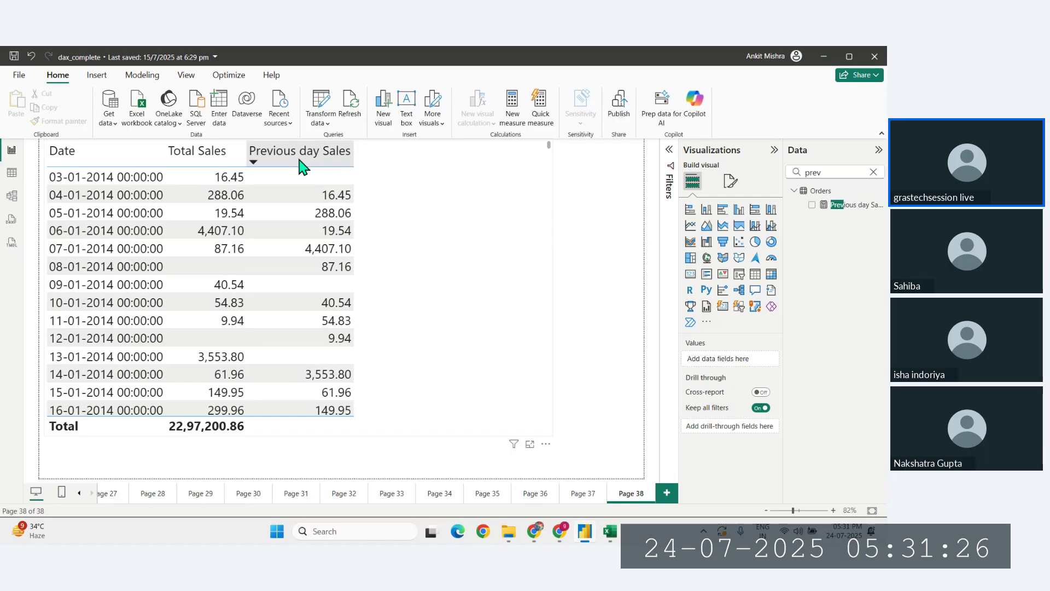
# Step: Recheck the Previous day Sales formula, then create another measure in the Orders table and name it Next Day Sales
pyautogui.click(849, 206)
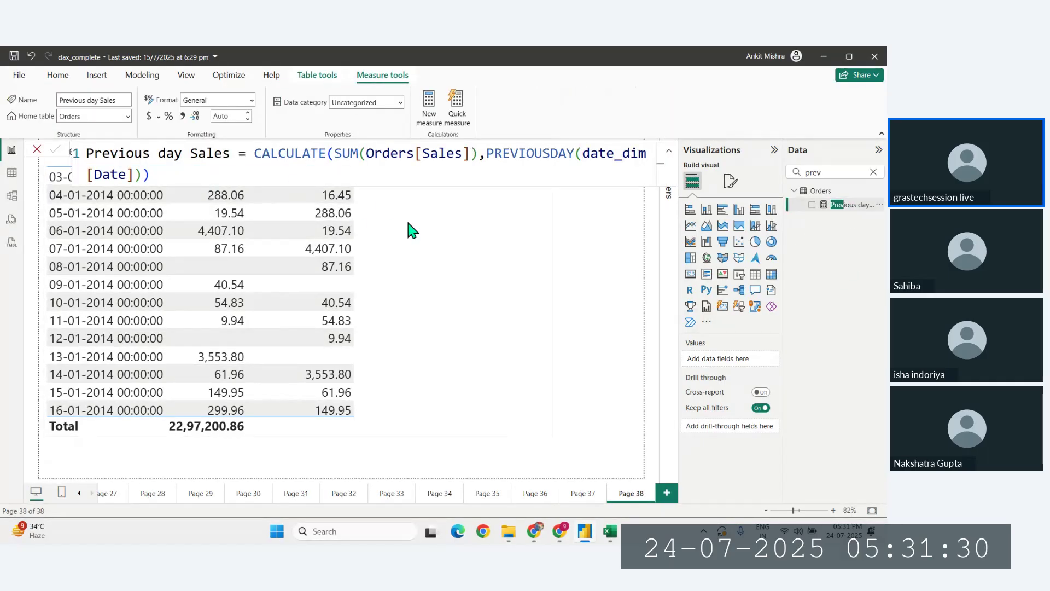
pyautogui.click(540, 290)
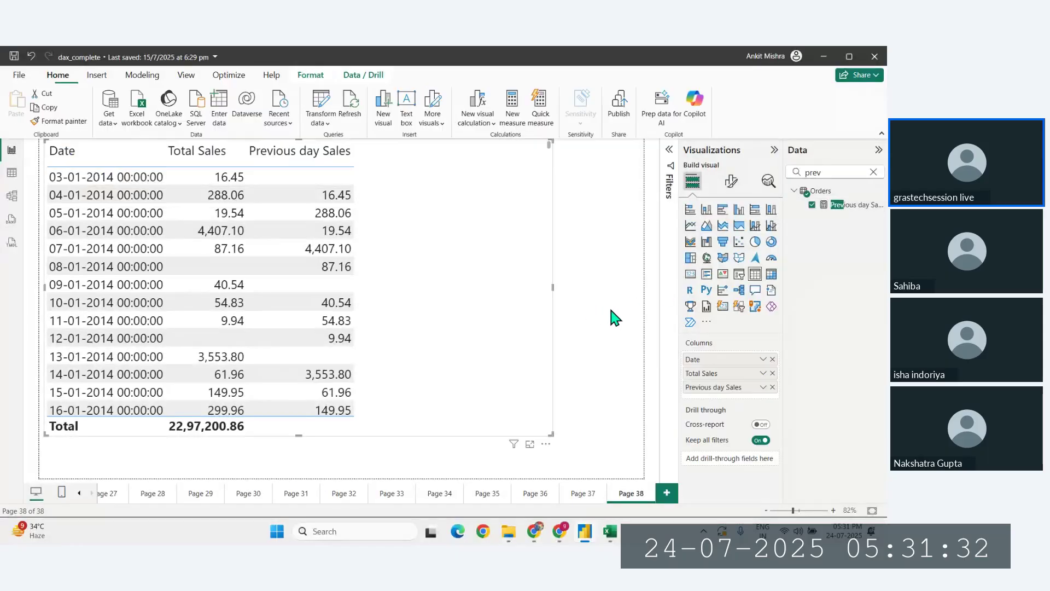
pyautogui.rightClick(848, 205)
pyautogui.click(769, 241)
pyautogui.moveTo(154, 154); pyautogui.dragTo(71, 156)
pyautogui.press('BackSpace')
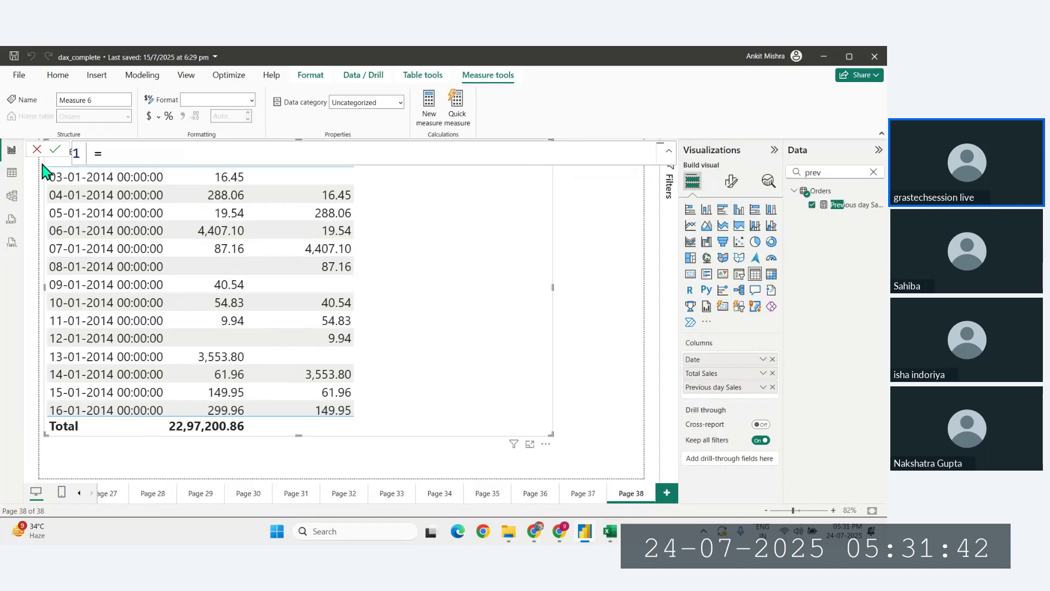
pyautogui.write('Next Day')
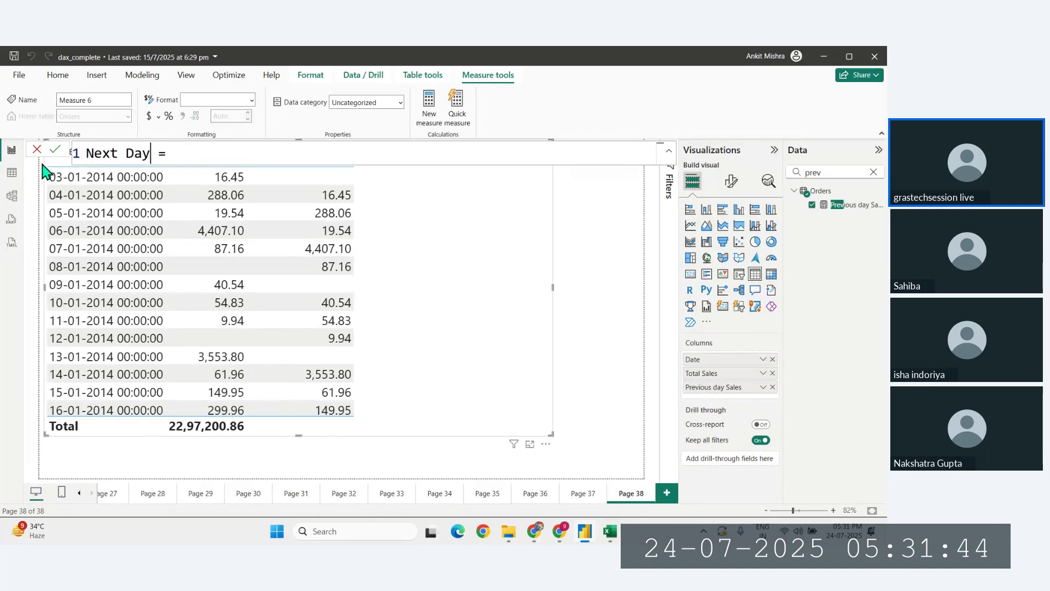
pyautogui.write(' Sales')
pyautogui.press('End')
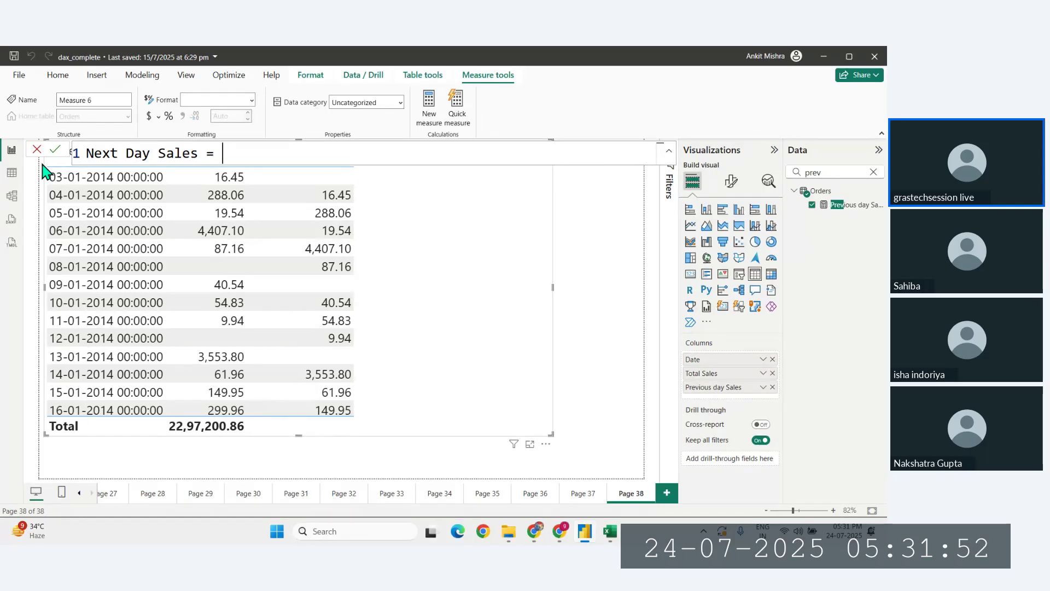
# Step: Begin the Next Day Sales formula with CALCULATE and nest the SUM function inside it as the expression
pyautogui.write('cal')
pyautogui.press('Down')
pyautogui.press('Tab')
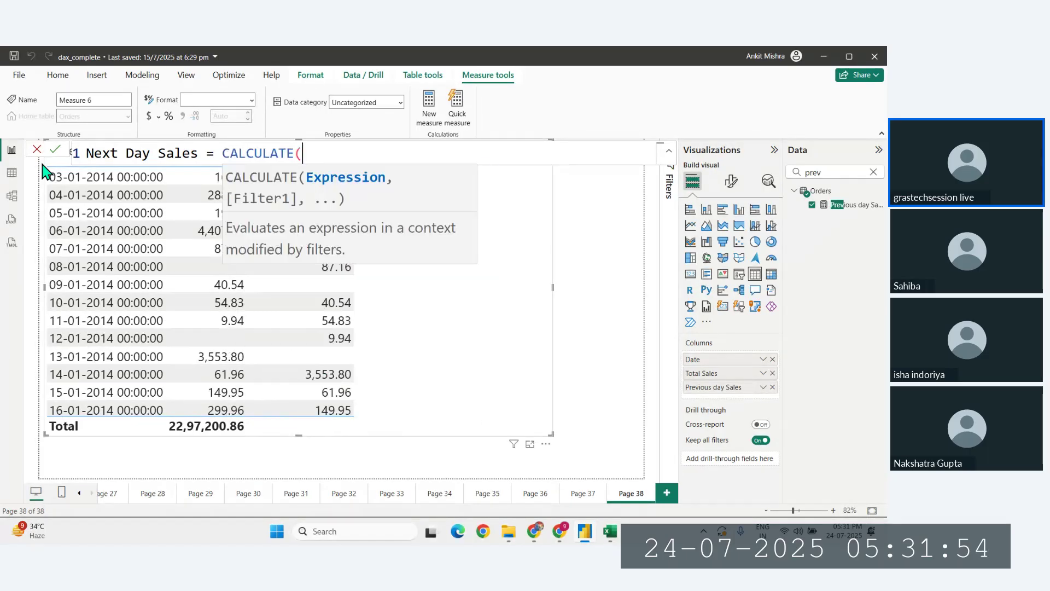
pyautogui.write('sum')
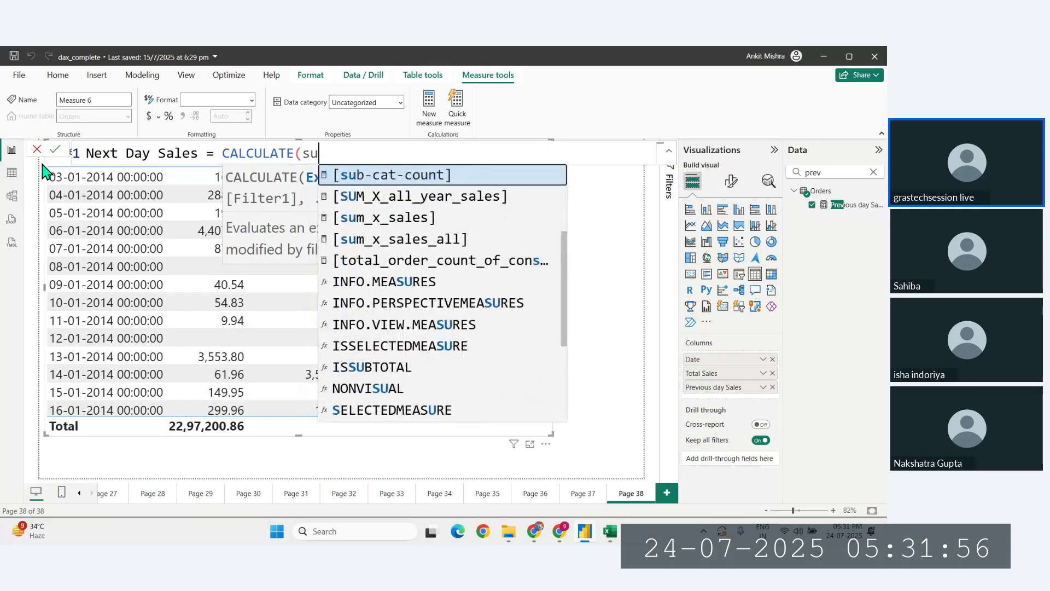
pyautogui.press('Down')
pyautogui.press('Down')
pyautogui.press('Down')
pyautogui.press('Down')
pyautogui.press('Down')
pyautogui.press('Down')
pyautogui.press('Down')
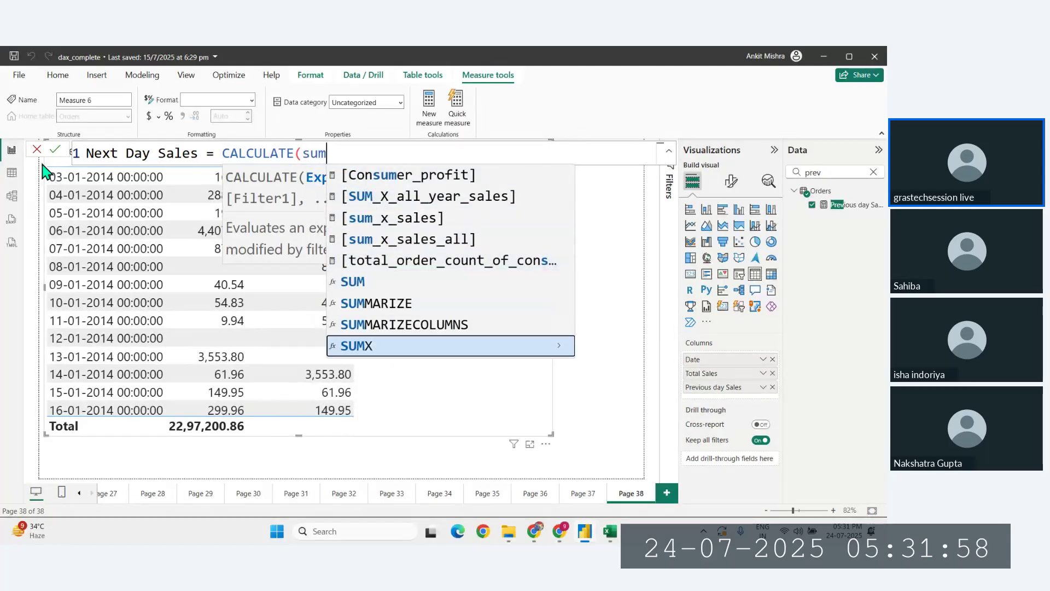
pyautogui.press('Up')
pyautogui.press('Up')
pyautogui.press('Up')
pyautogui.press('Up')
pyautogui.press('Down')
pyautogui.press('Down')
pyautogui.press('Down')
pyautogui.press('Up')
pyautogui.press('Up')
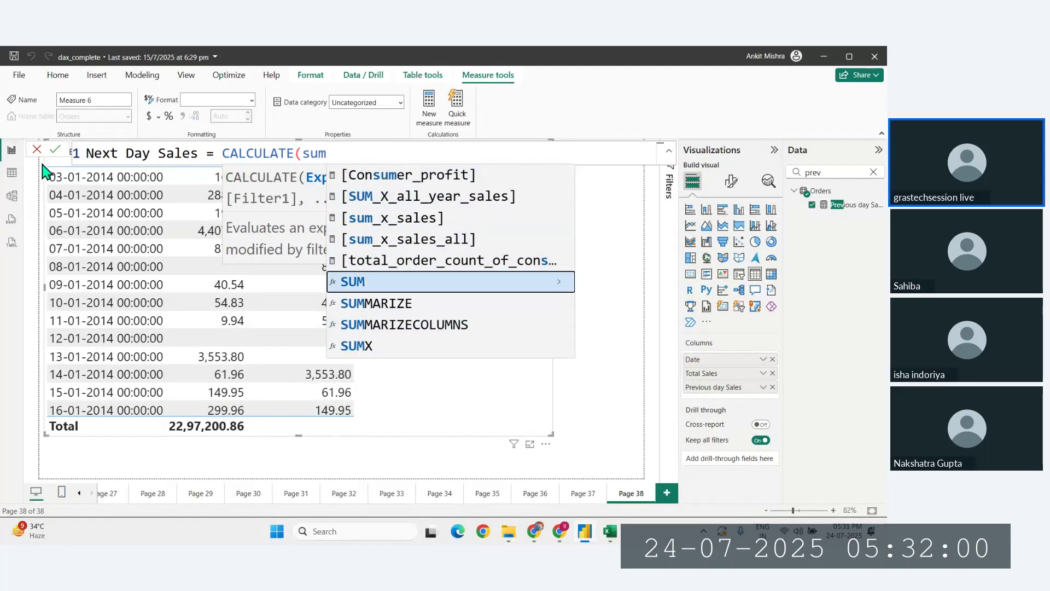
pyautogui.press('Tab')
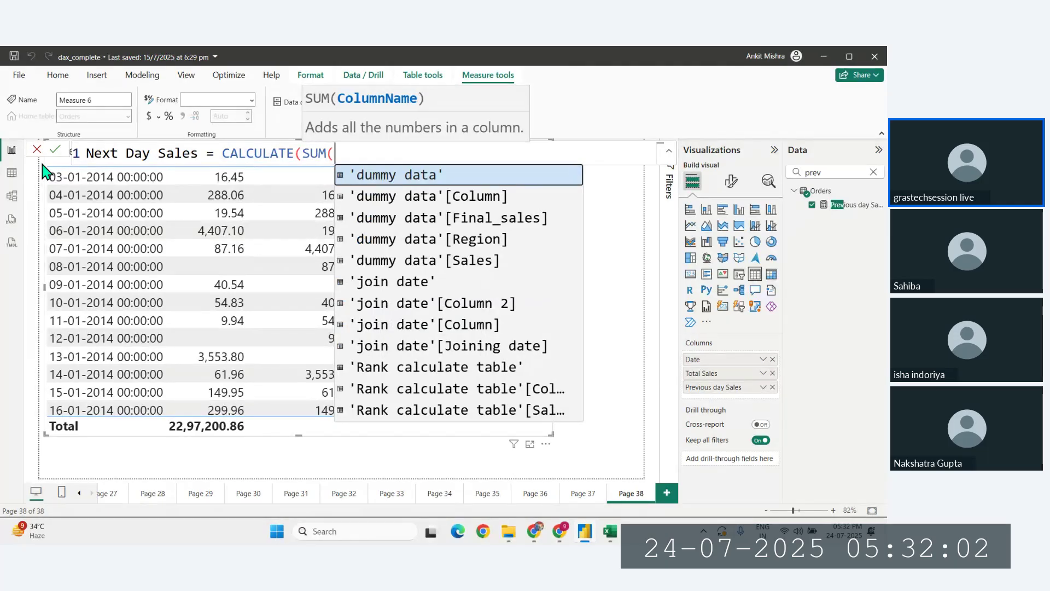
# Step: Use Orders[Sales] as the column for SUM and close the function, ready for CALCULATE's filter argument
pyautogui.write('sales')
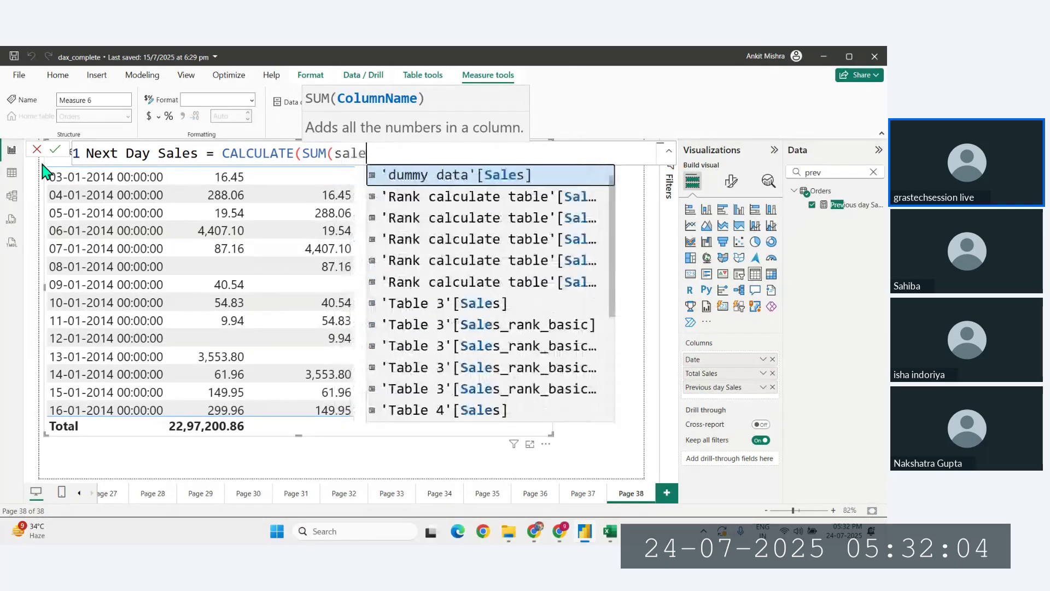
pyautogui.press('Down')
pyautogui.press('Down')
pyautogui.press('Down')
pyautogui.press('Down')
pyautogui.press('Down')
pyautogui.press('Down')
pyautogui.press('Down')
pyautogui.press('Down')
pyautogui.press('Down')
pyautogui.press('Down')
pyautogui.press('Down')
pyautogui.press('Down')
pyautogui.press('Down')
pyautogui.press('Down')
pyautogui.press('Down')
pyautogui.press('Down')
pyautogui.press('Up')
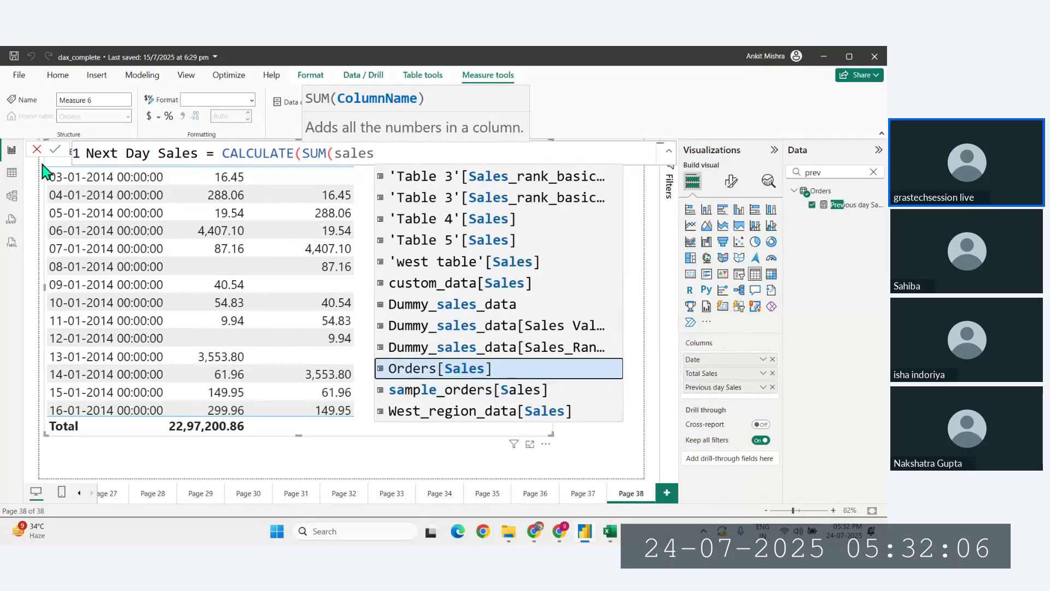
pyautogui.press('Tab')
pyautogui.write('),')
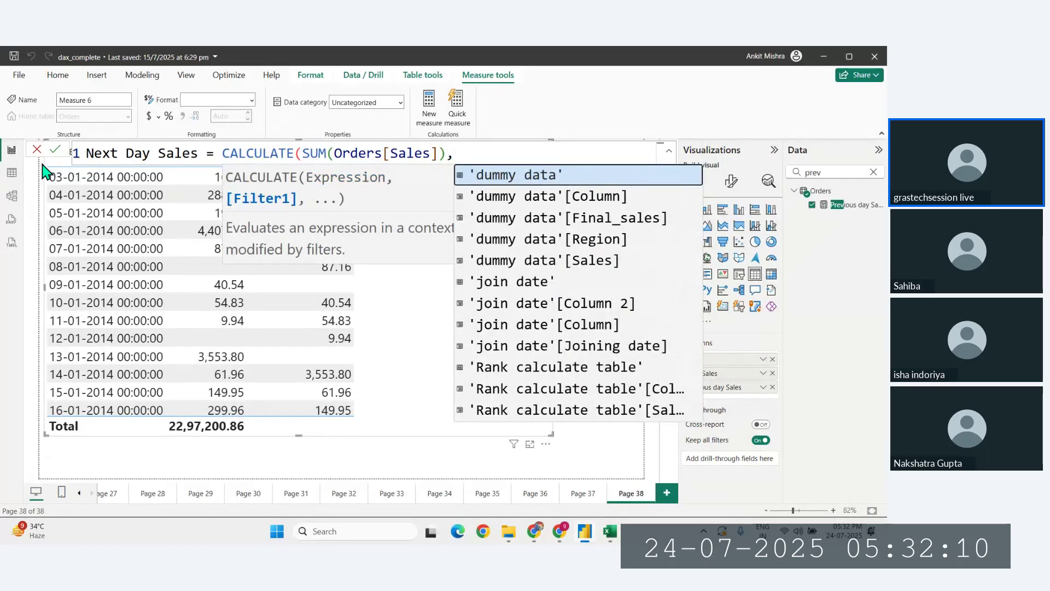
# Step: Add NEXTDAY(date_dim[Date]) as the filter, close the formula and commit the Next Day Sales measure
pyautogui.write('ne')
pyautogui.press('Down')
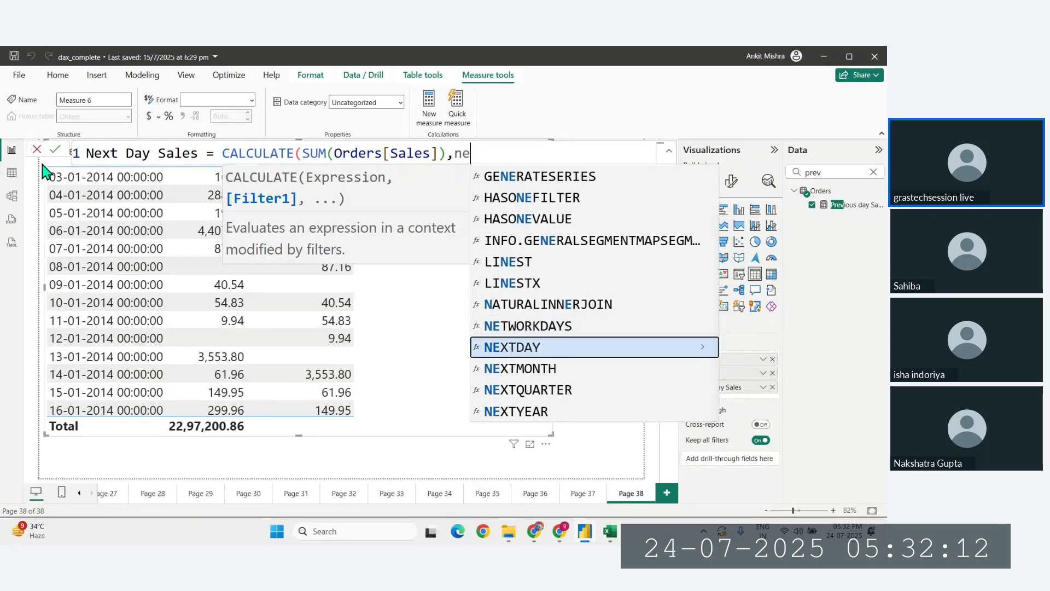
pyautogui.press('Tab')
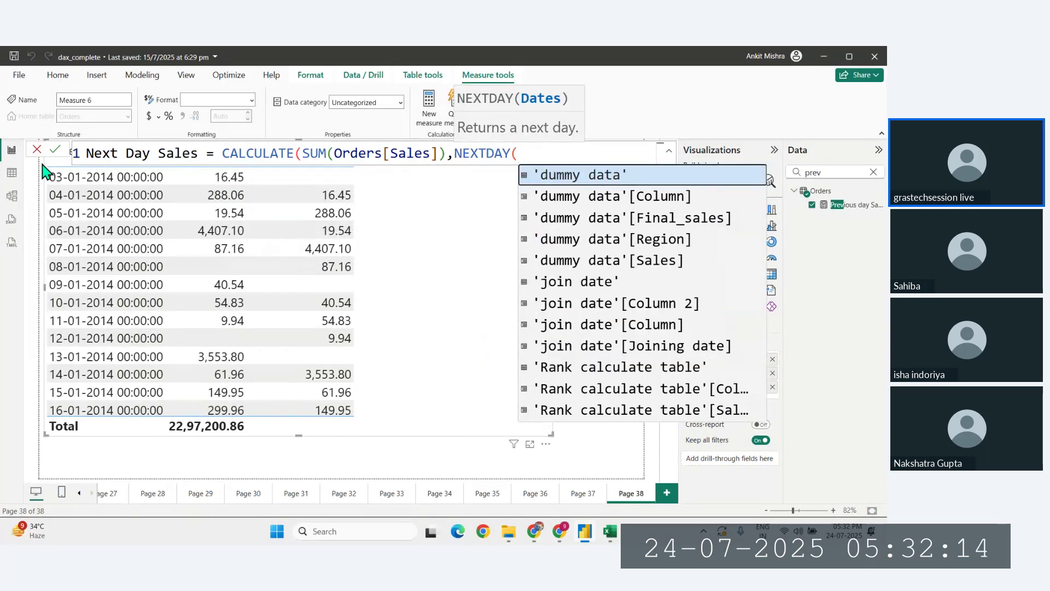
pyautogui.write('da')
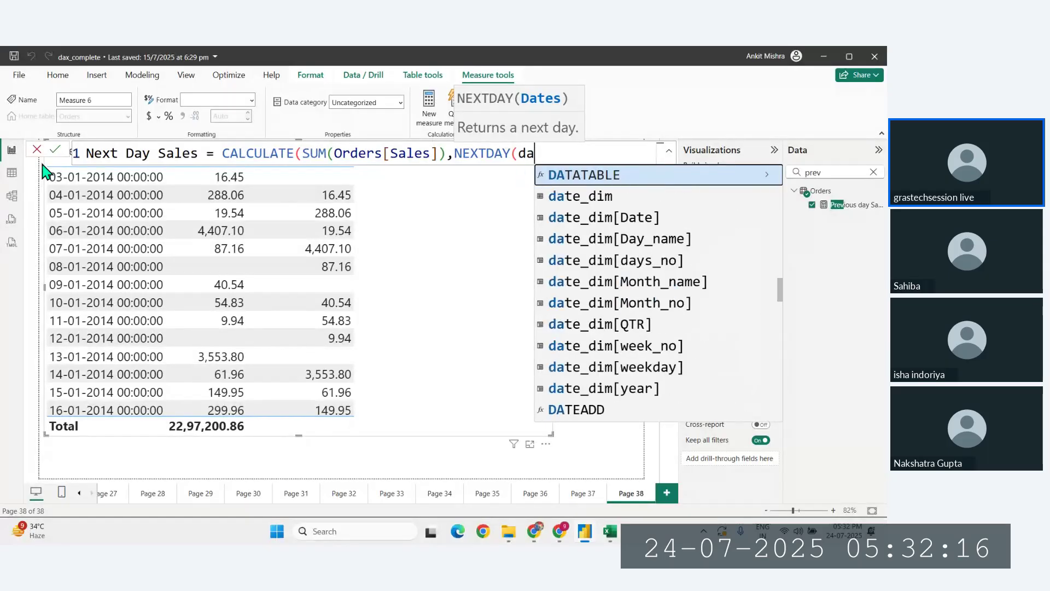
pyautogui.write('te_dim[Date]))')
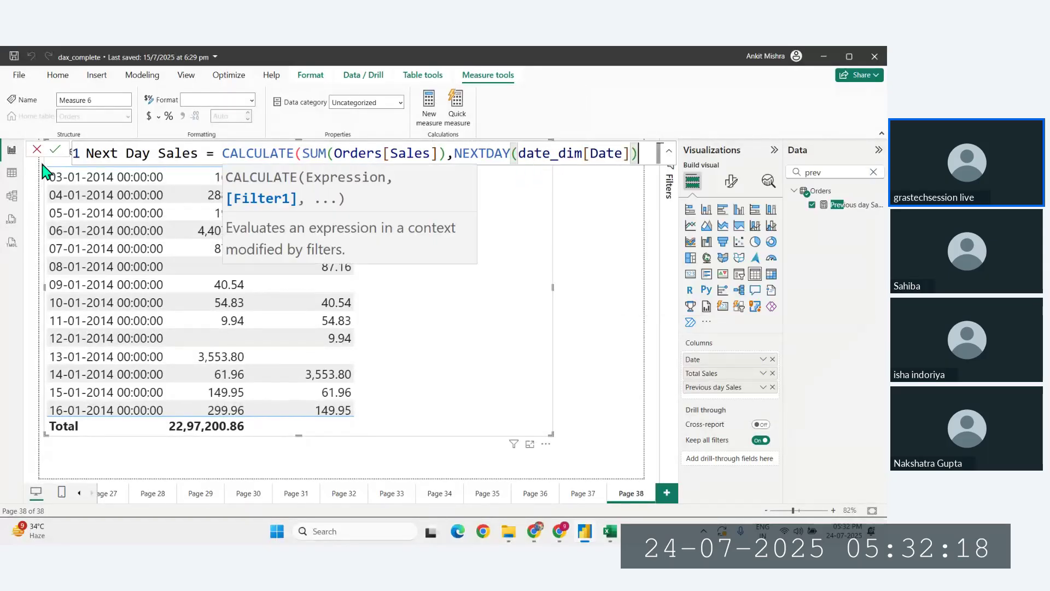
pyautogui.press('Return')
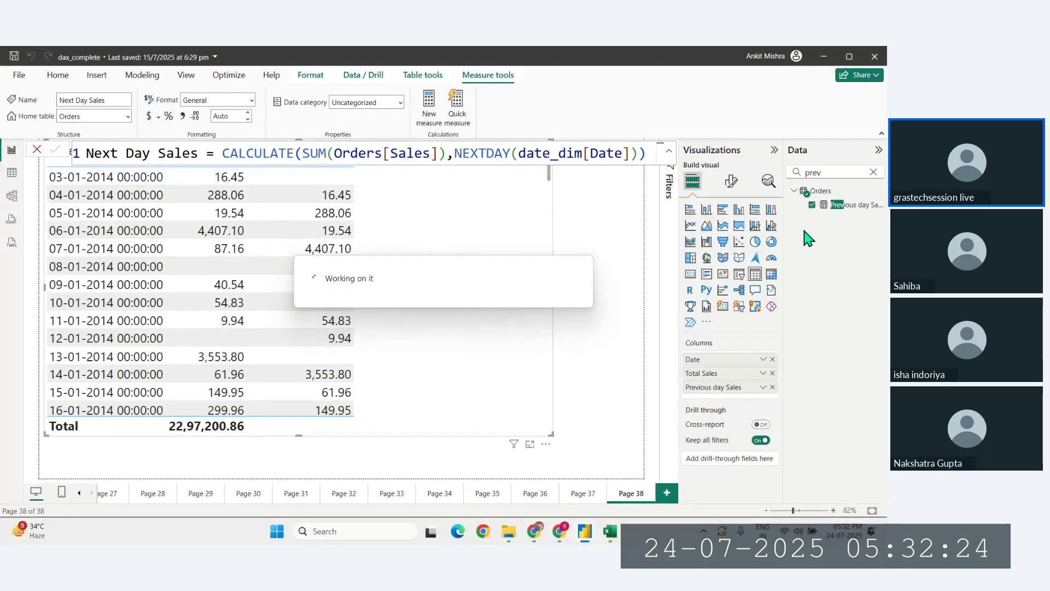
# Step: Search the data fields for "next" and add the Next Day Sales measure to the daily sales table
pyautogui.click(873, 172)
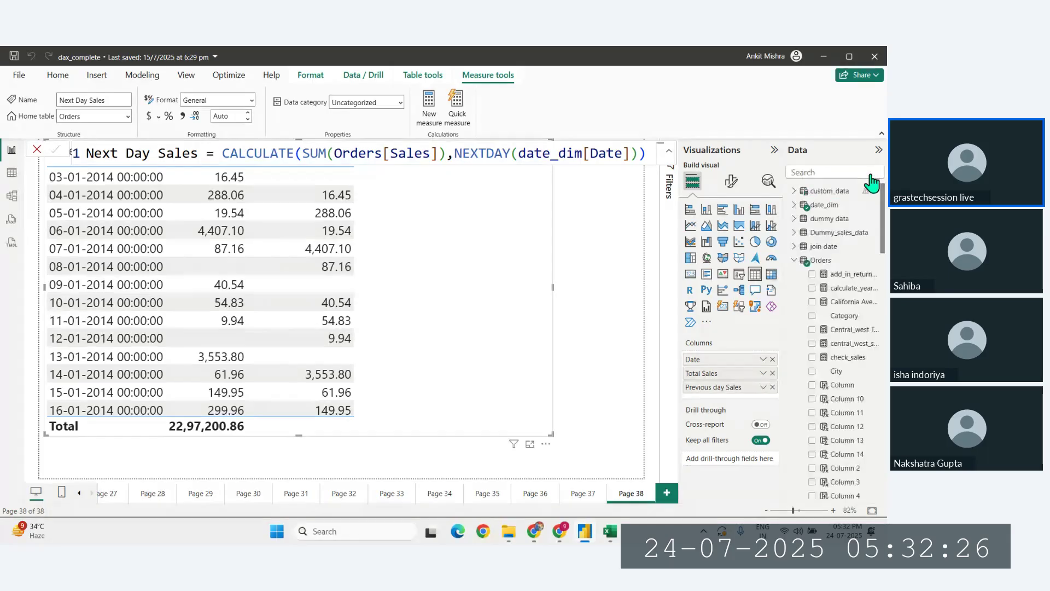
pyautogui.click(850, 175)
pyautogui.write('next')
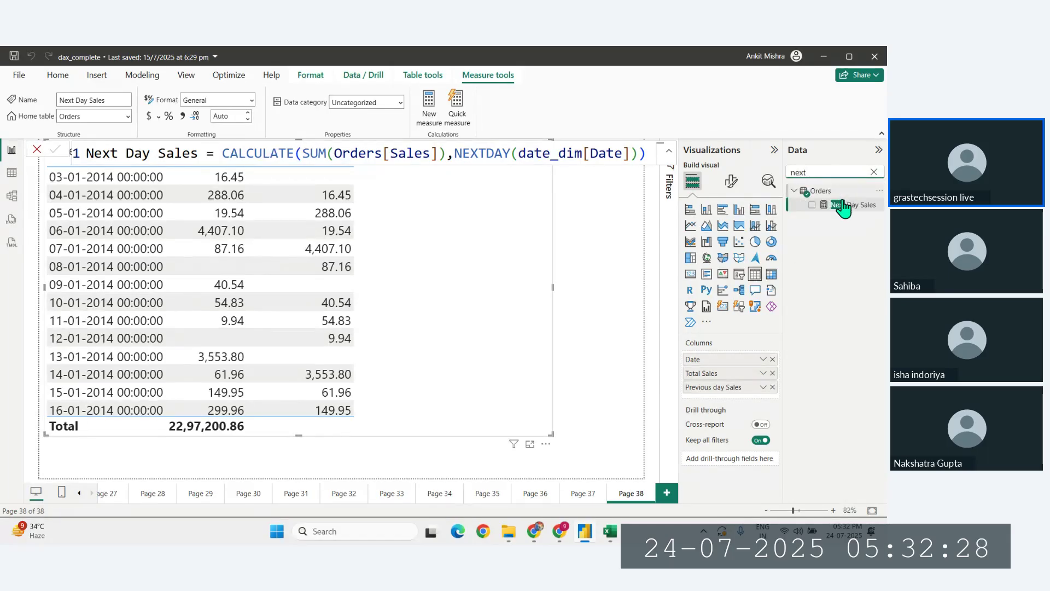
pyautogui.click(812, 204)
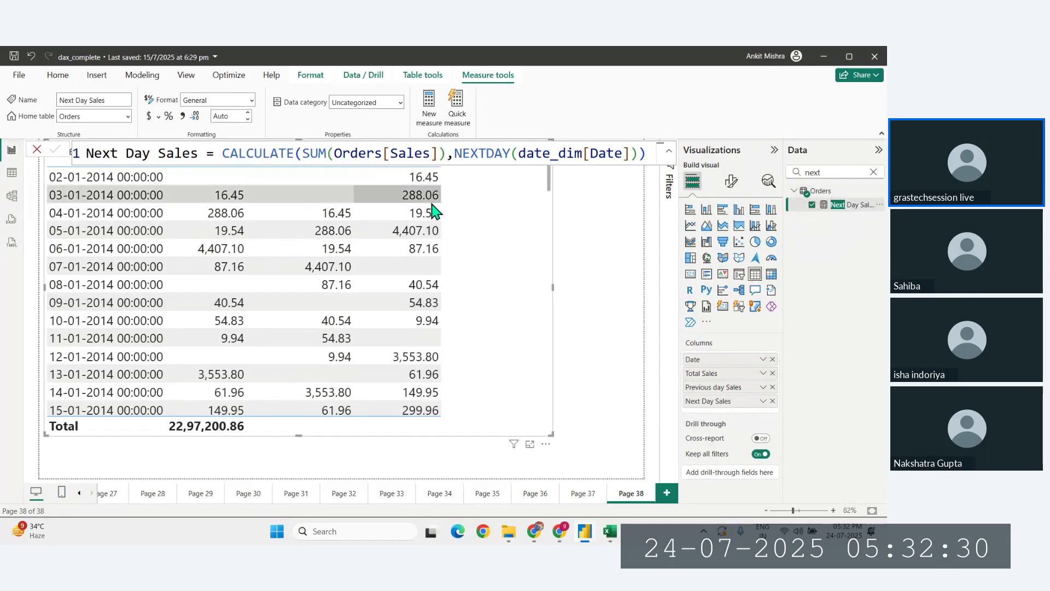
pyautogui.click(604, 342)
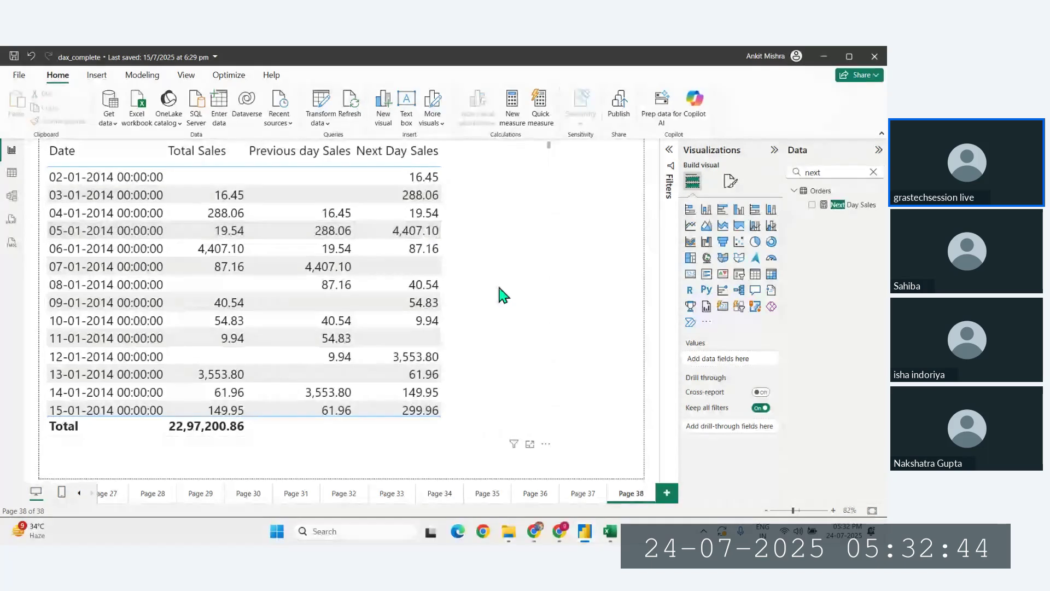
# Step: Copy the Next Day Sales formula and use it as the starting text of another new measure in the Orders table
pyautogui.click(503, 296)
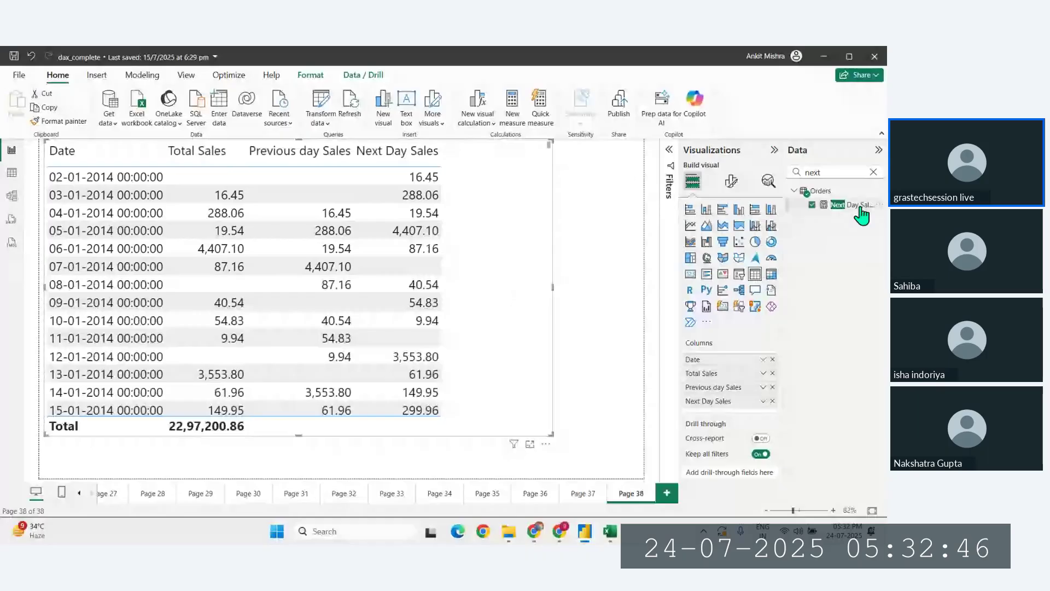
pyautogui.click(859, 207)
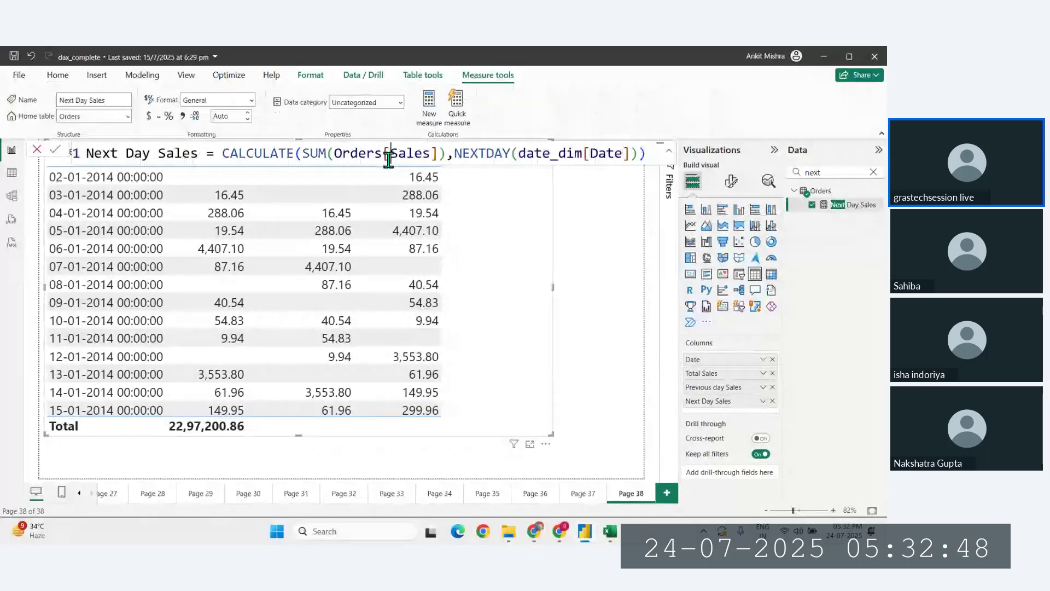
pyautogui.click(618, 284)
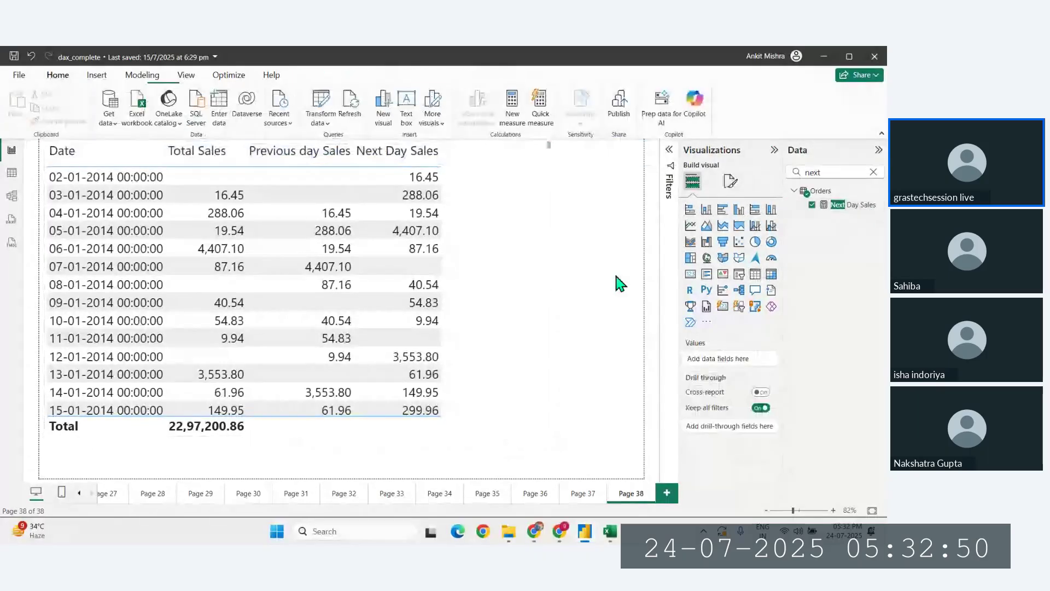
pyautogui.rightClick(845, 205)
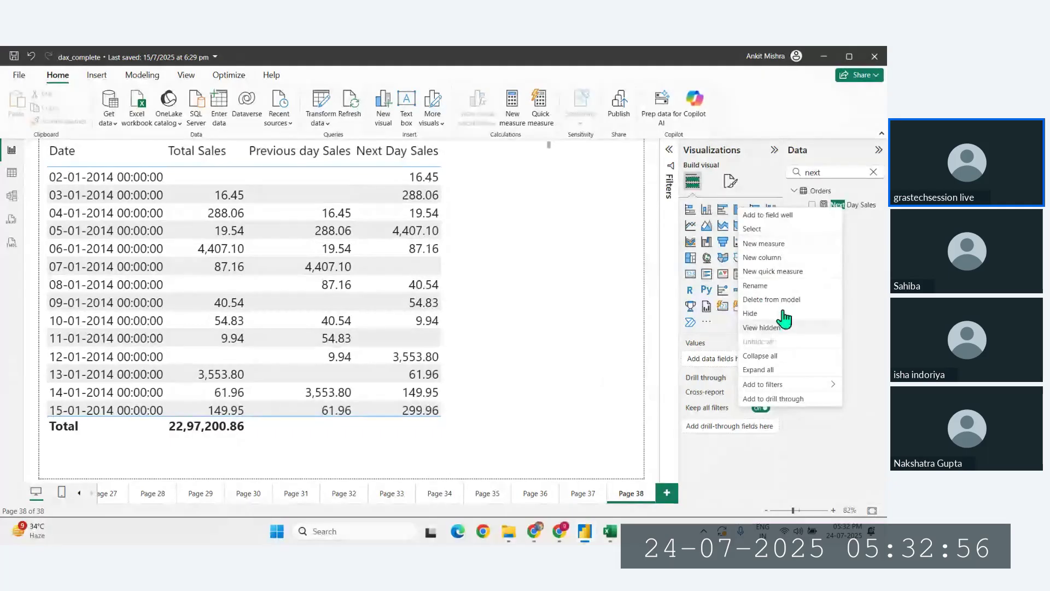
pyautogui.click(766, 244)
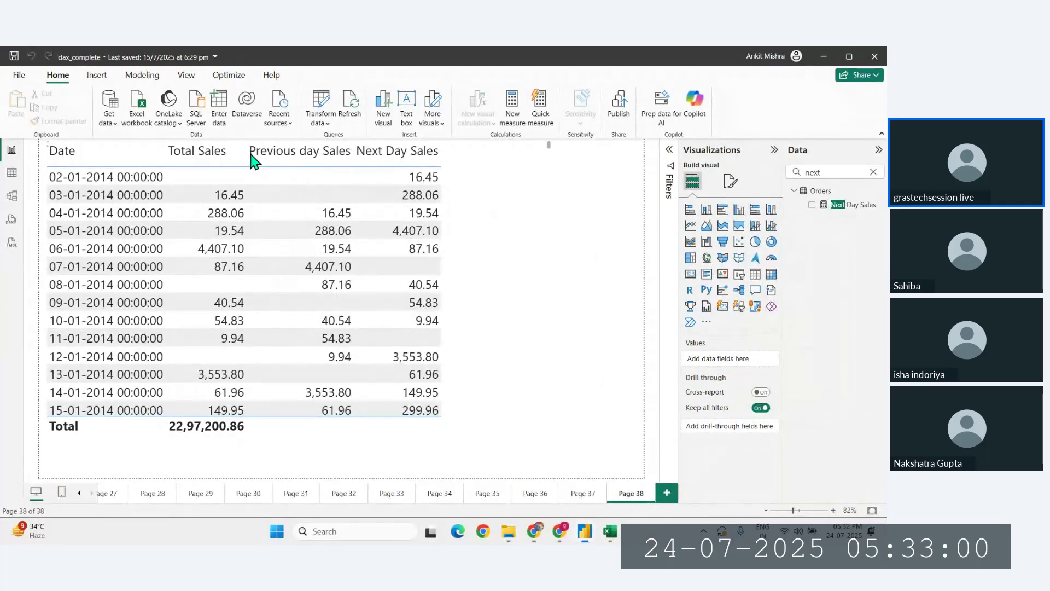
pyautogui.write('V')
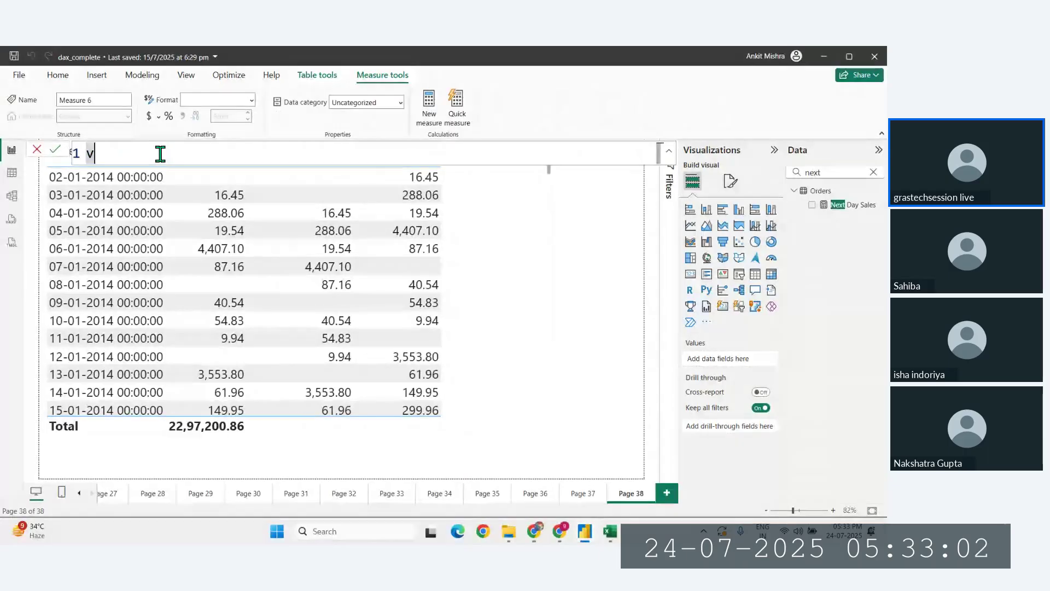
pyautogui.write('Next Day Sales = CALCULATE(SUM(Orders[Sales]),NEXTDAY(date_dim[Date]))')
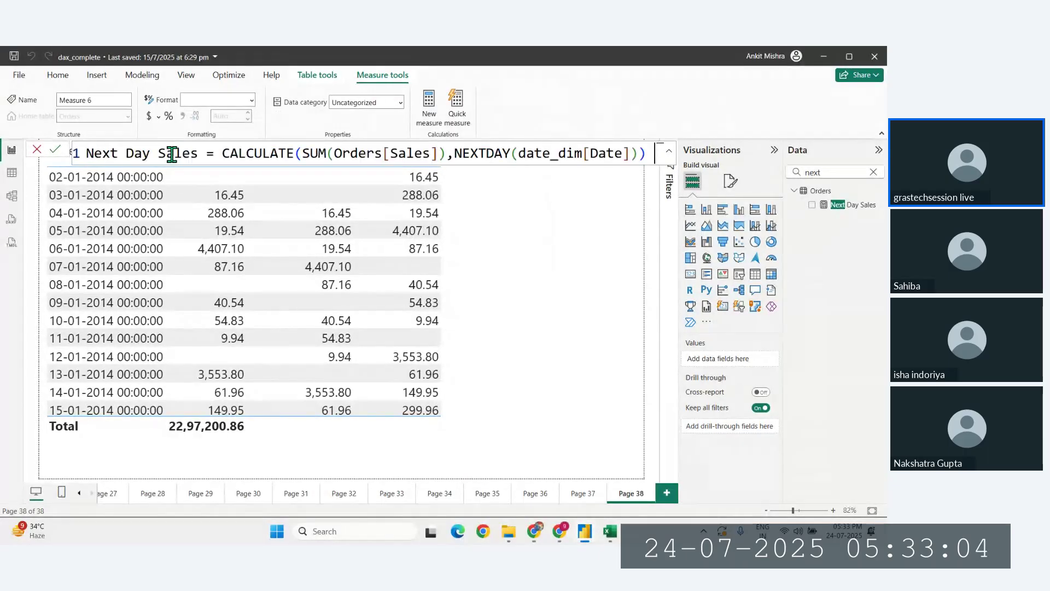
# Step: Change the copied measure's name in the formula to Next Month Sales
pyautogui.doubleClick(117, 155)
pyautogui.press('BackSpace')
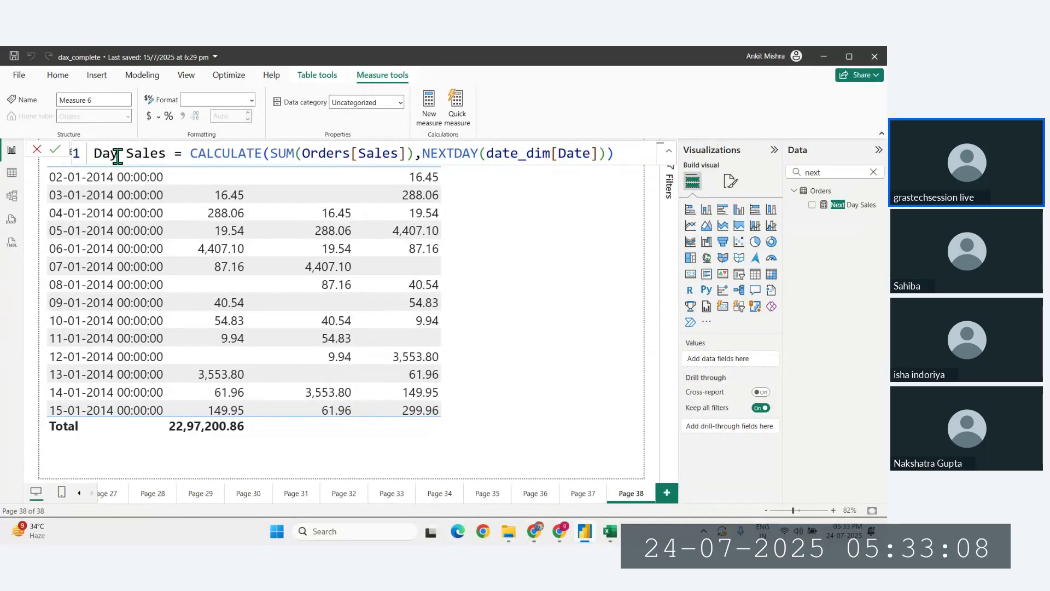
pyautogui.hotkey('ctrl', 'z')
pyautogui.doubleClick(143, 153)
pyautogui.press('BackSpace')
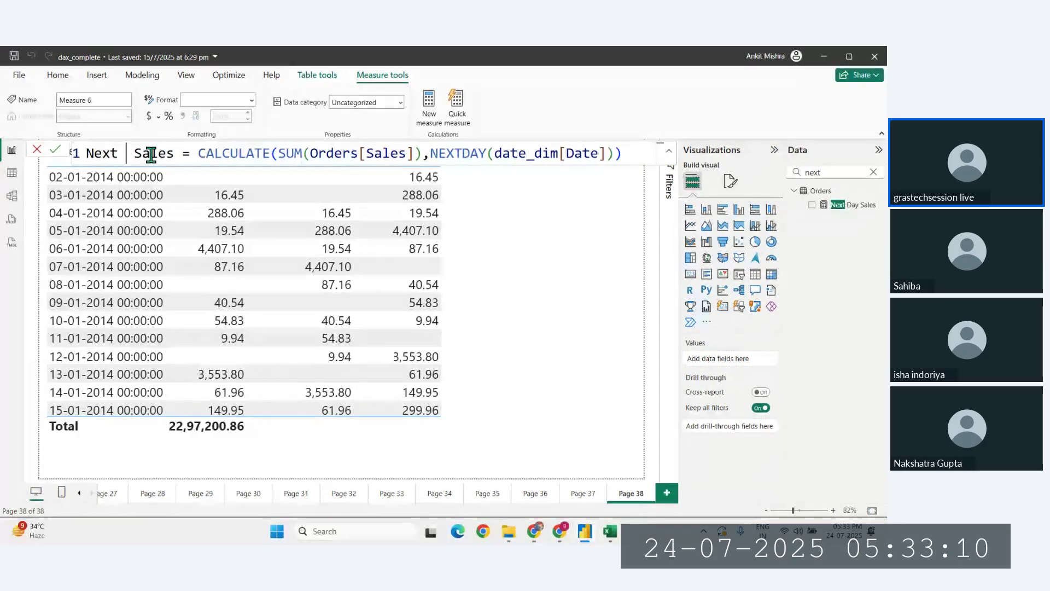
pyautogui.write('Month')
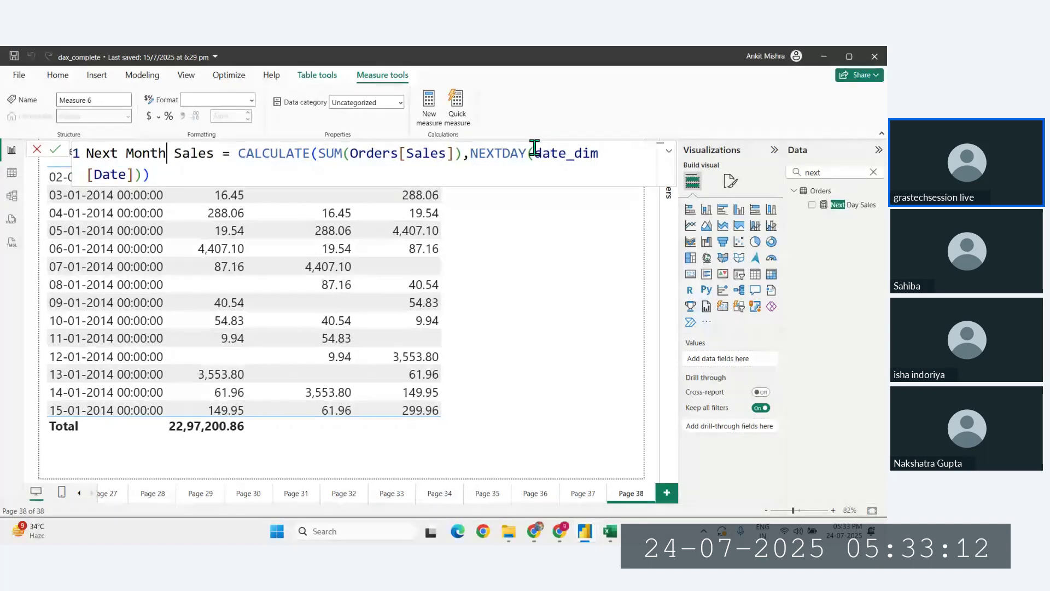
# Step: Replace the NEXTDAY function with NEXTMONTH over date_dim[Date] and commit the Next Month Sales measure
pyautogui.doubleClick(524, 153)
pyautogui.write('NEXT')
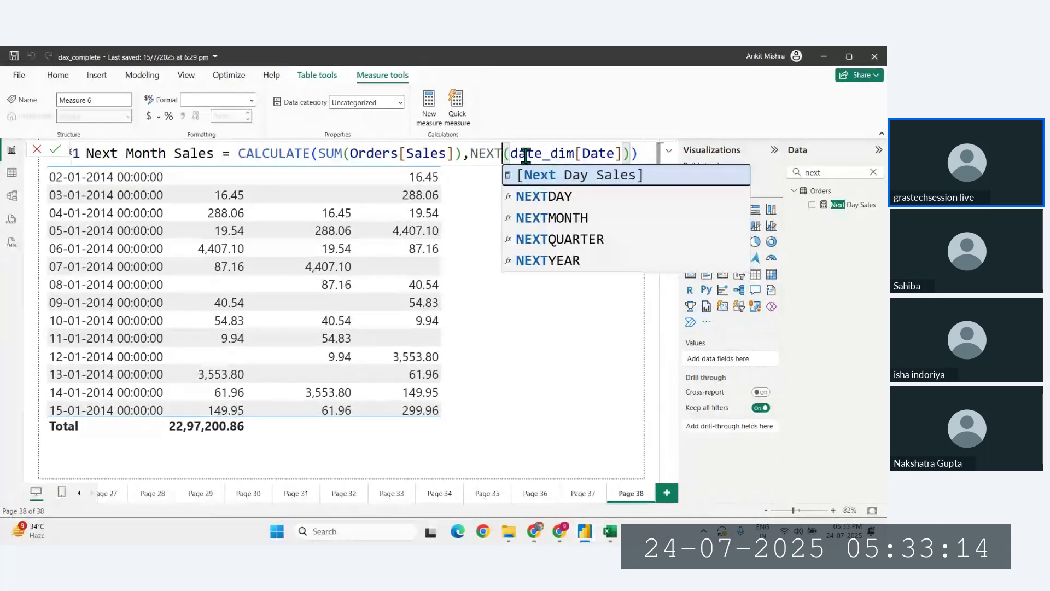
pyautogui.press('Down')
pyautogui.press('Down')
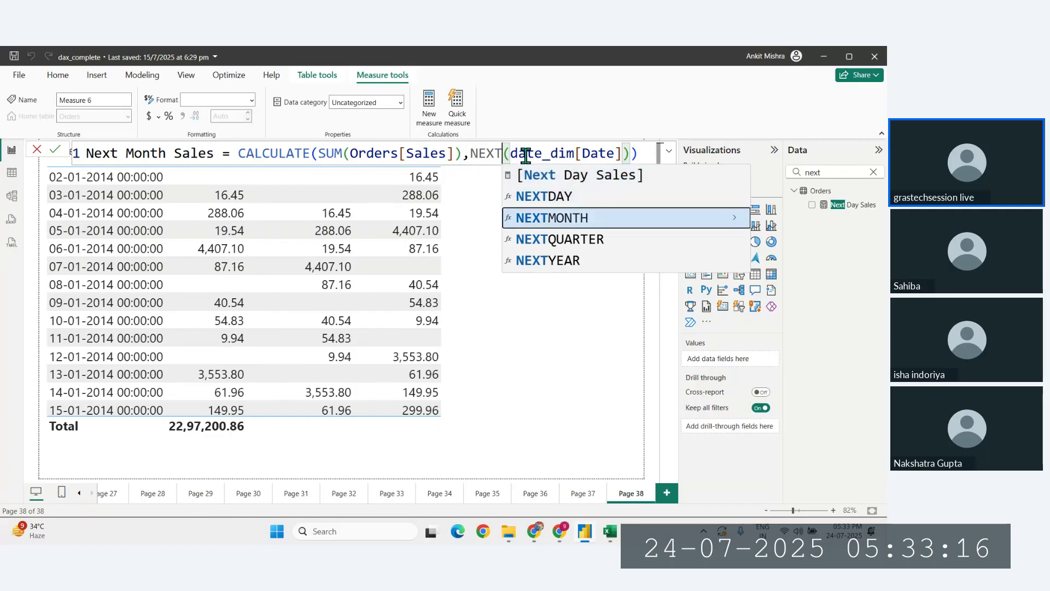
pyautogui.press('Tab')
pyautogui.click(257, 173)
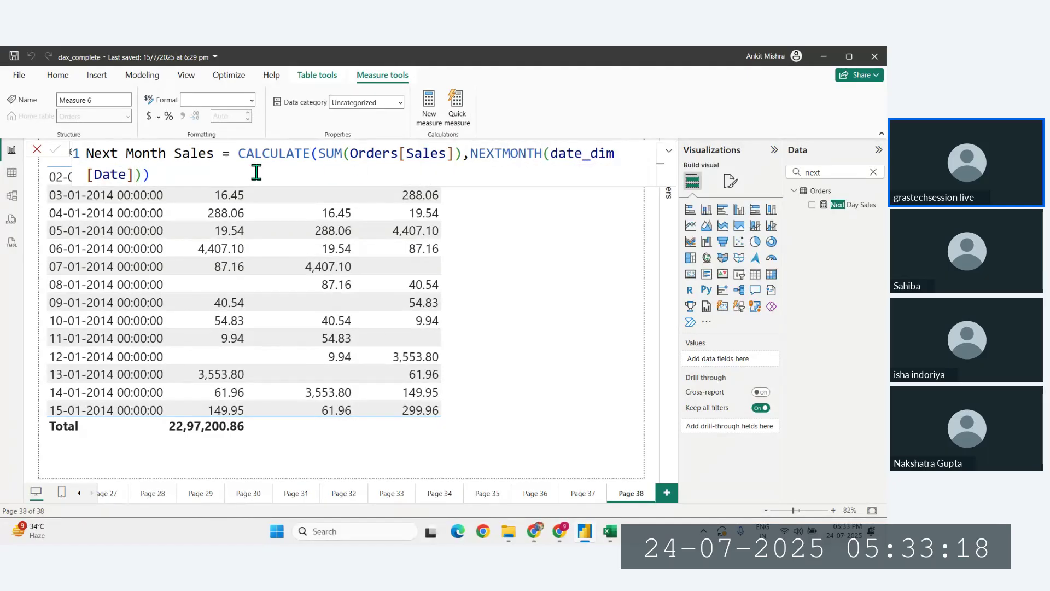
pyautogui.press('Return')
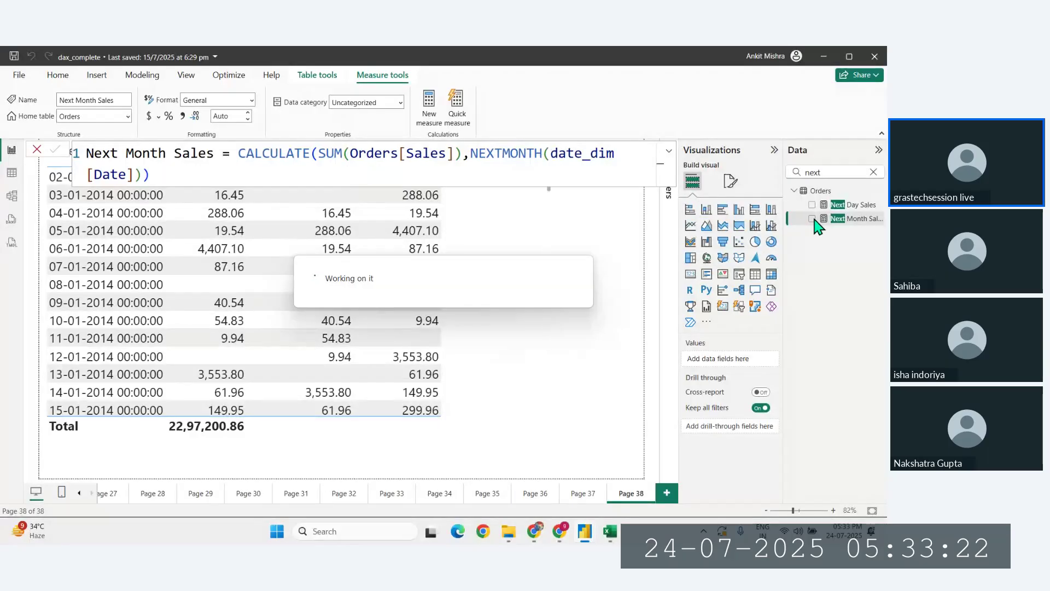
pyautogui.click(812, 219)
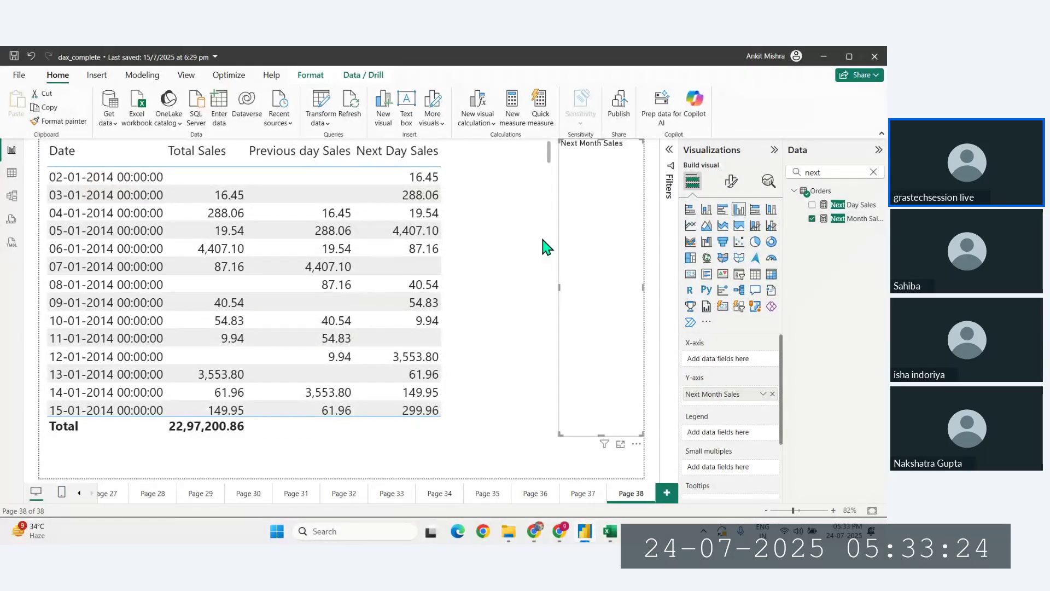
pyautogui.scroll(-3, 488, 271)
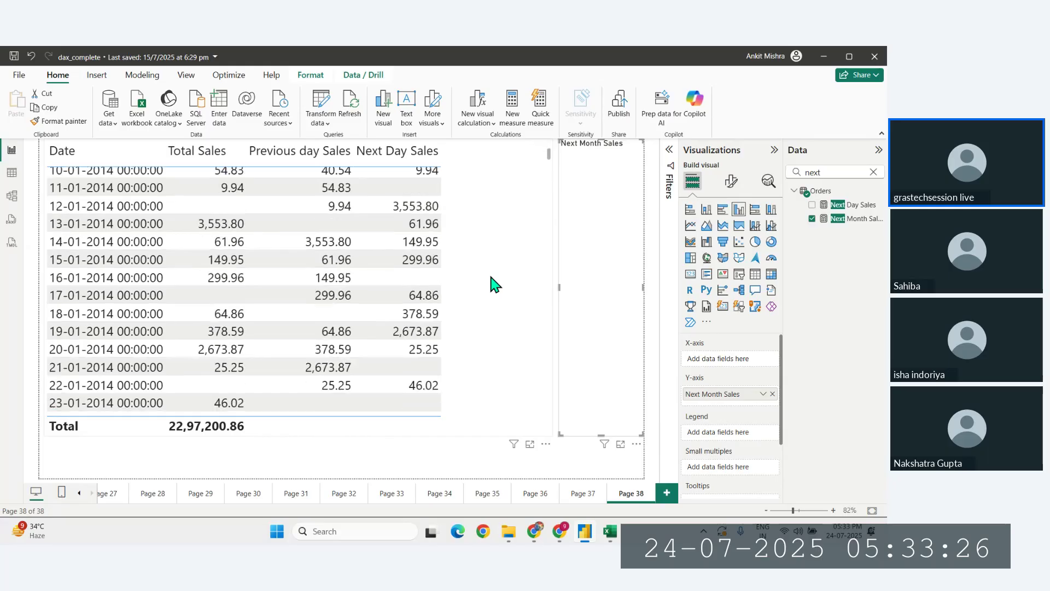
pyautogui.scroll(3, 488, 272)
pyautogui.click(470, 285)
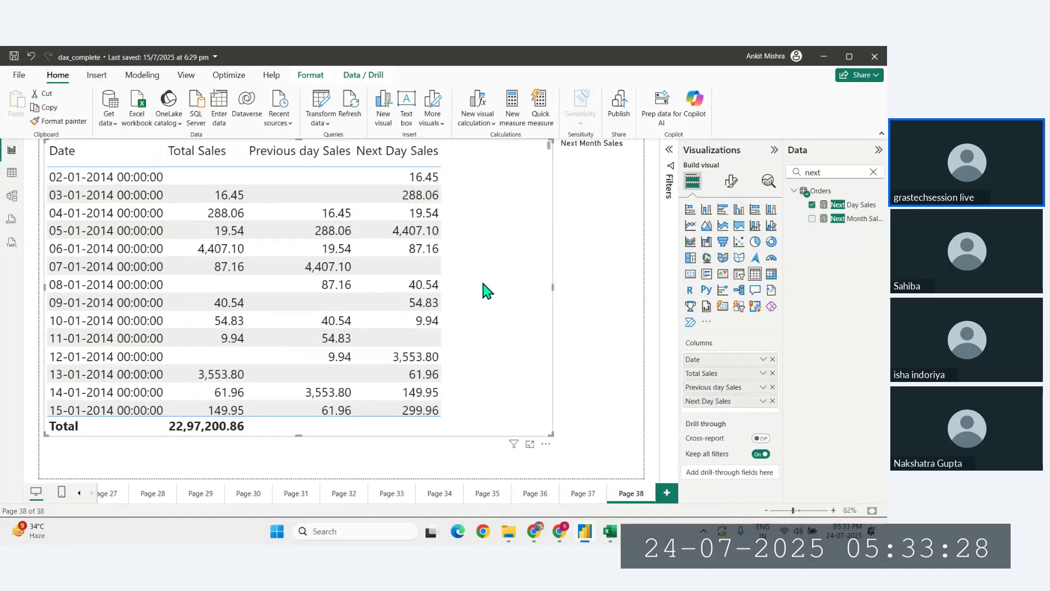
pyautogui.click(635, 273)
pyautogui.press('Delete')
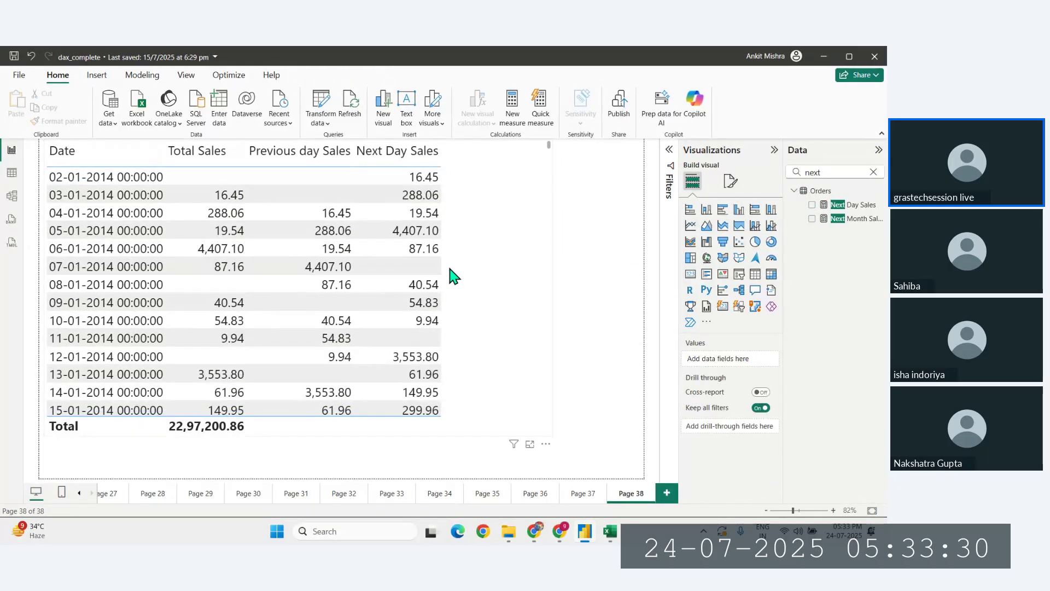
# Step: Add the Next Month Sales measure to the daily sales table and widen the table visual
pyautogui.click(448, 263)
pyautogui.click(812, 219)
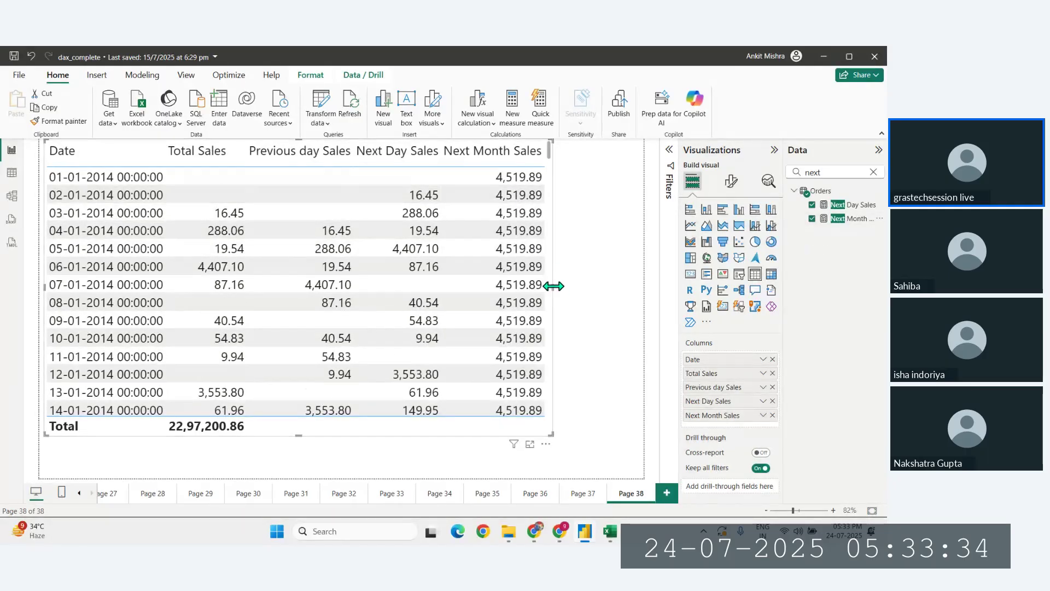
pyautogui.moveTo(553, 286); pyautogui.dragTo(616, 284)
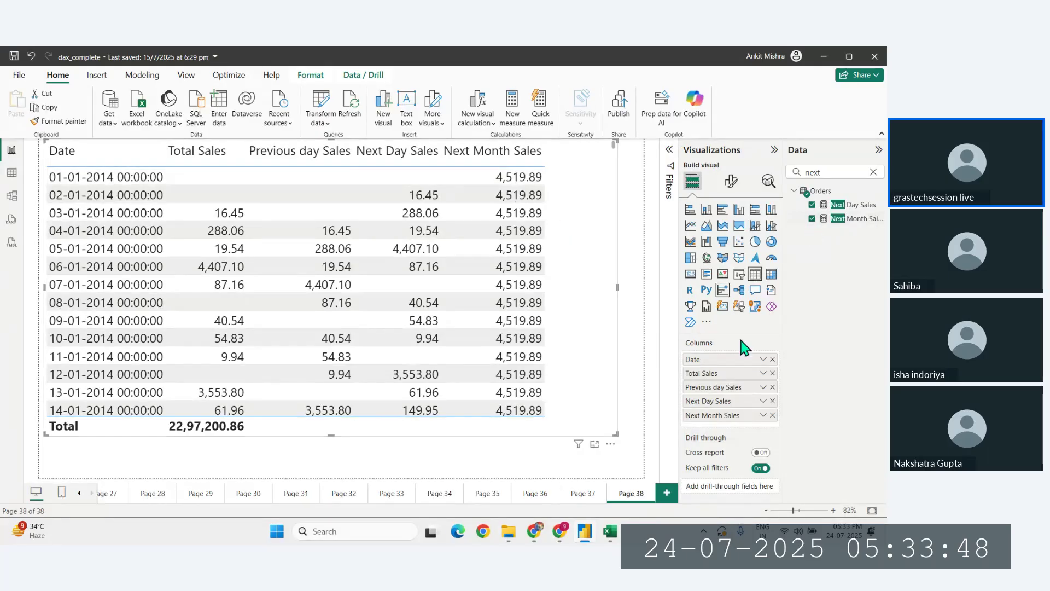
# Step: Remove Next Month Sales from the daily table and place a large empty table visual on a new report page
pyautogui.click(773, 416)
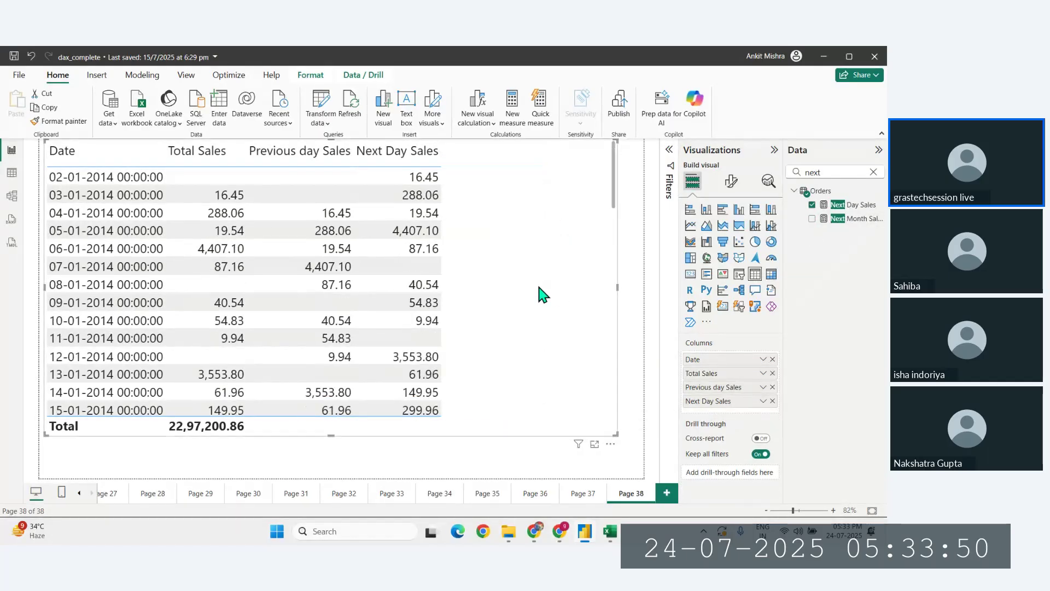
pyautogui.click(667, 494)
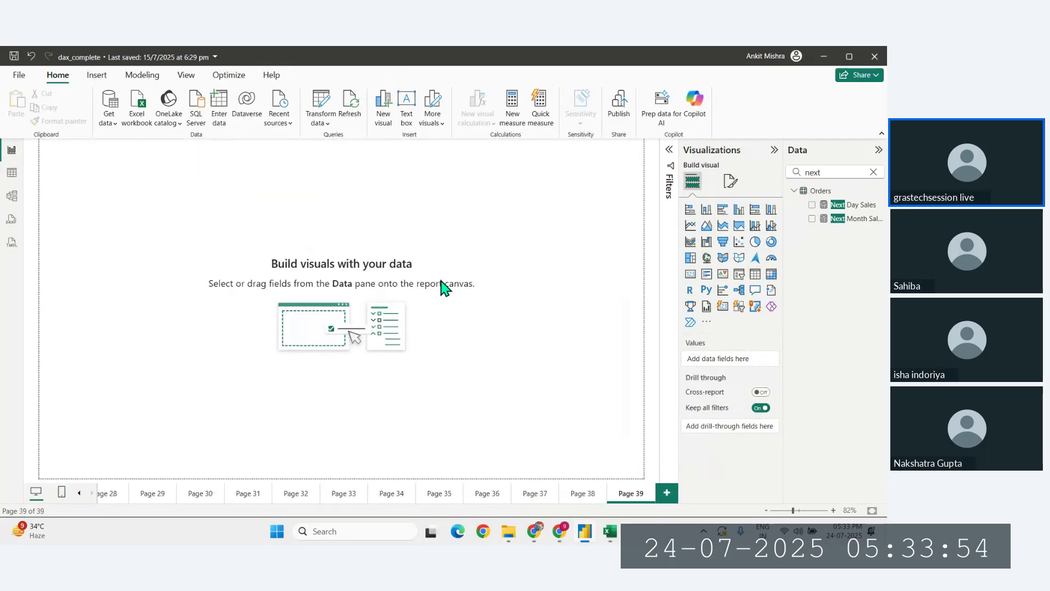
pyautogui.click(755, 275)
pyautogui.moveTo(174, 268); pyautogui.dragTo(572, 378)
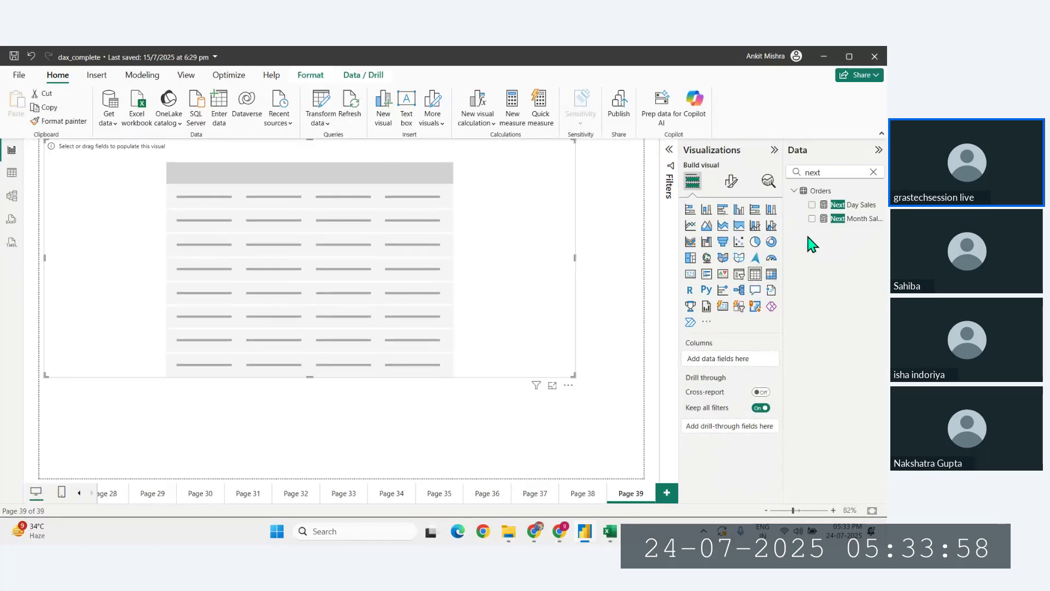
# Step: Fill the new table with the Date hierarchy from date_dim and the Total Sales measure from Orders
pyautogui.click(873, 173)
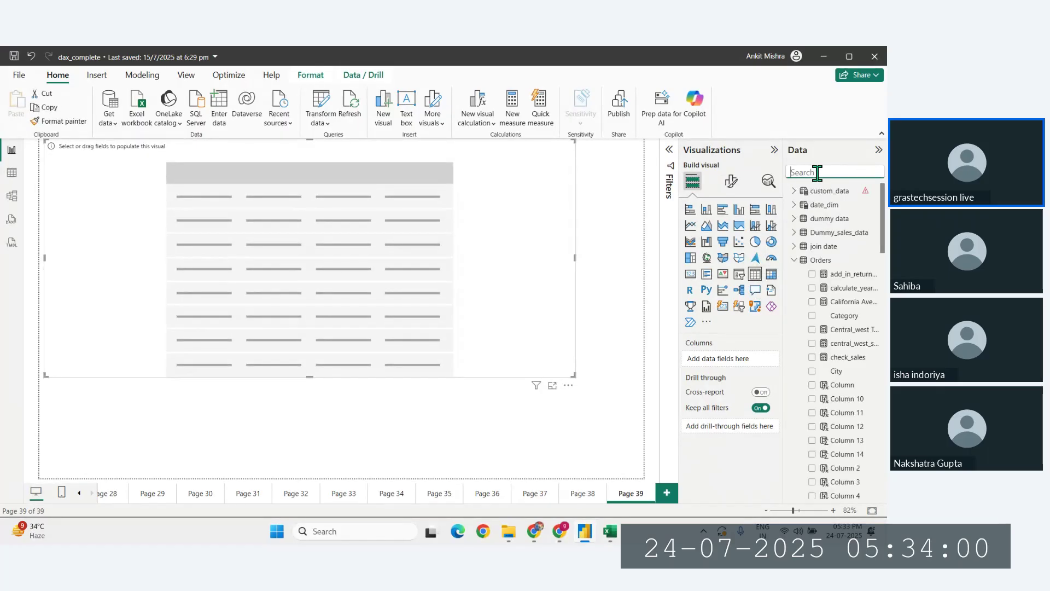
pyautogui.click(794, 205)
pyautogui.click(812, 219)
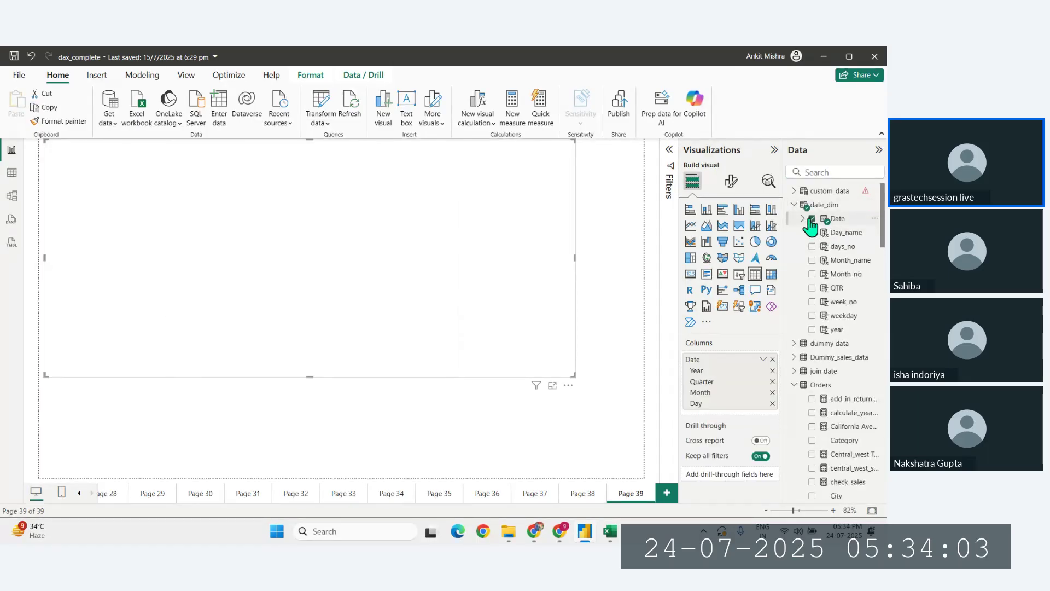
pyautogui.click(817, 173)
pyautogui.write('total')
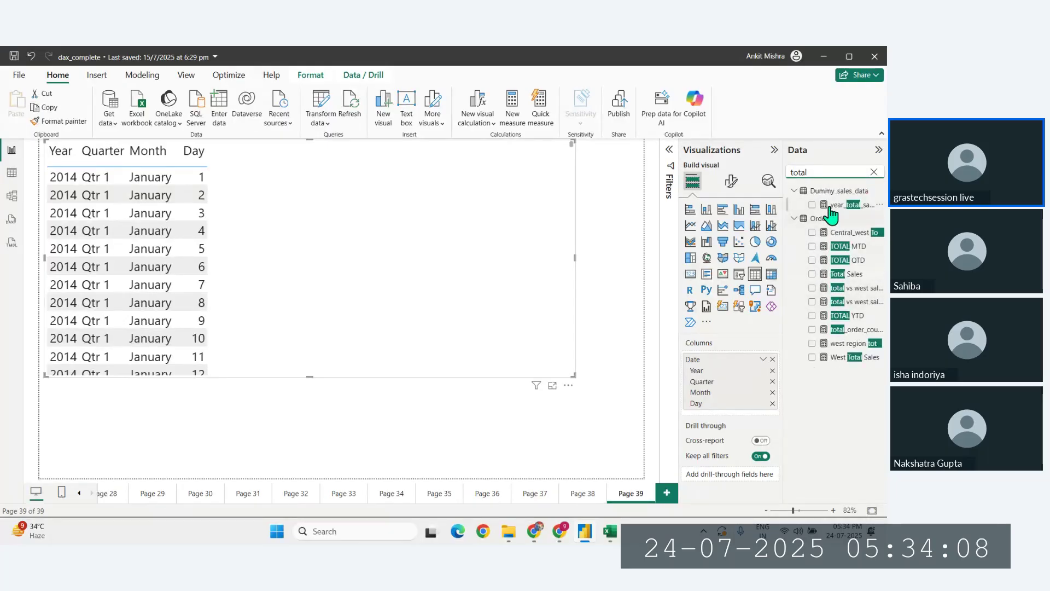
pyautogui.click(812, 274)
# Step: Add the Next Month Sales measure to the new table and remove the Day level from its date hierarchy
pyautogui.click(874, 171)
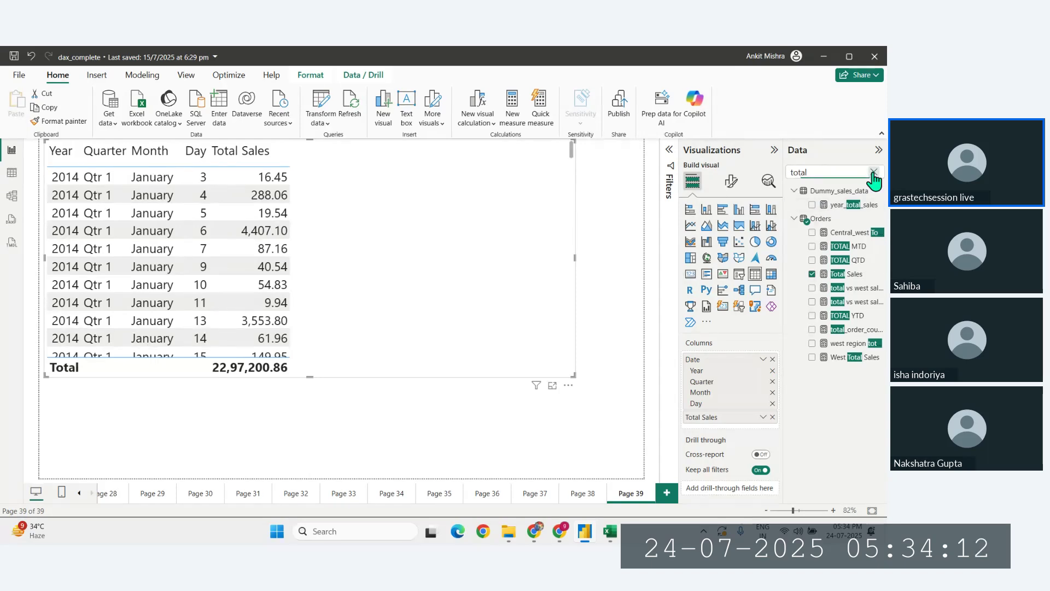
pyautogui.write('next')
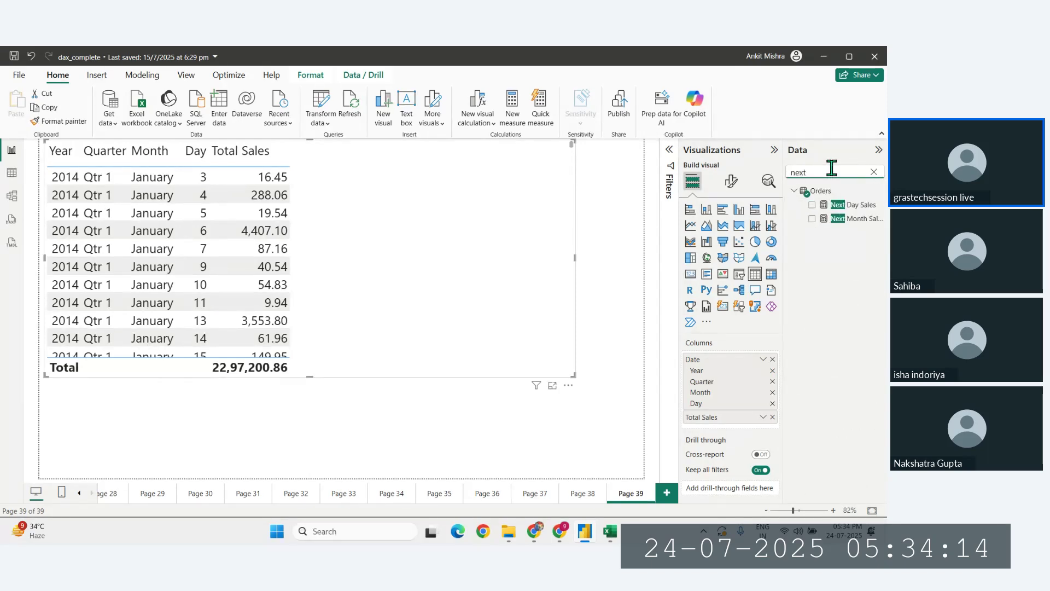
pyautogui.click(812, 219)
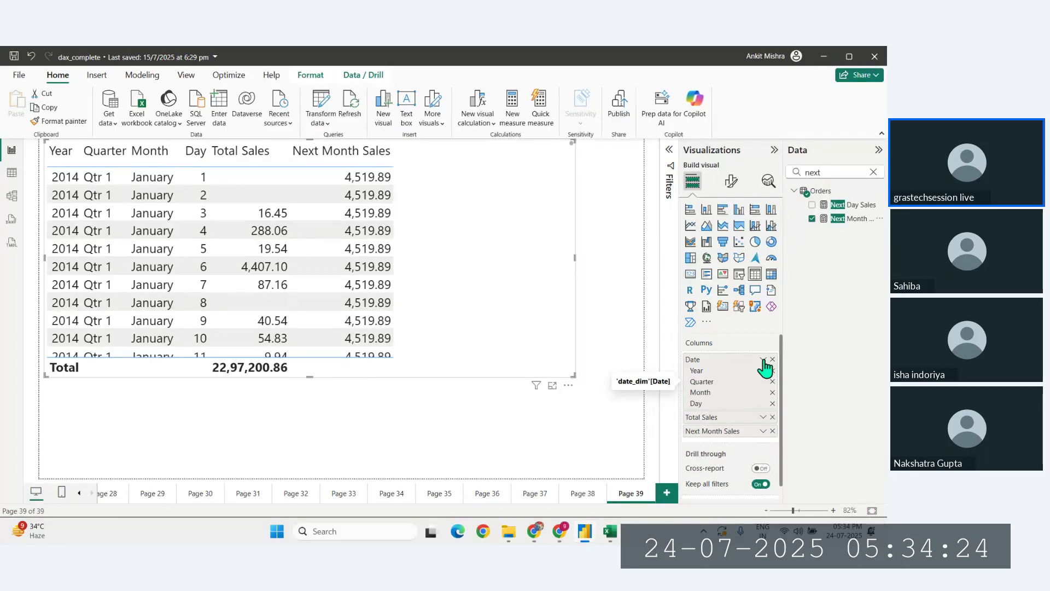
pyautogui.click(773, 403)
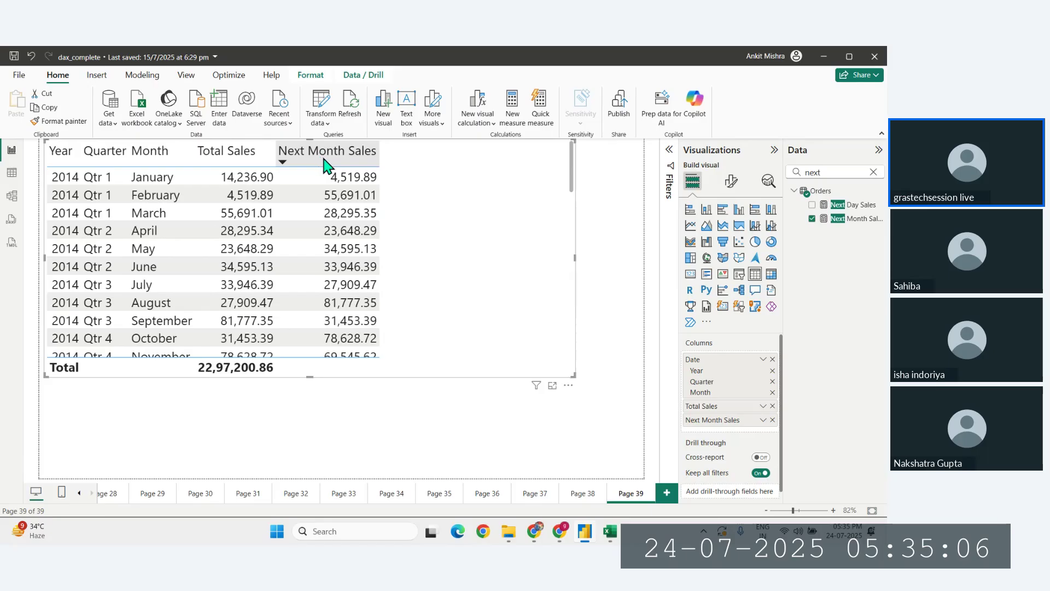
# Step: Start a new Orders measure named Previous Month Sales, using the formula CALCULATE(SUM(Orders[Sales]),NEXTDAY(date_dim[Date])) as its base
pyautogui.rightClick(852, 219)
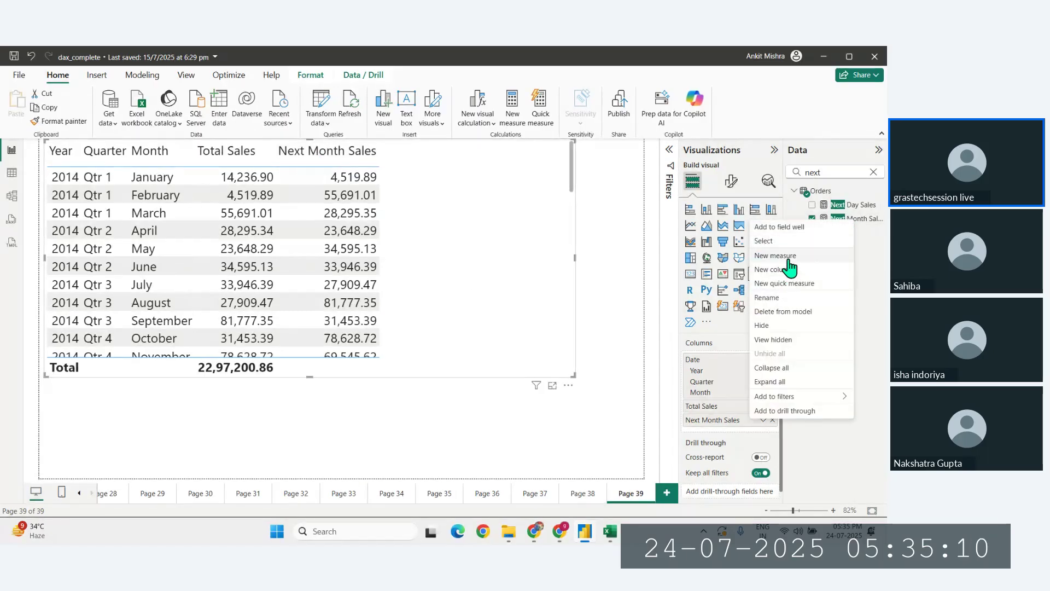
pyautogui.click(788, 258)
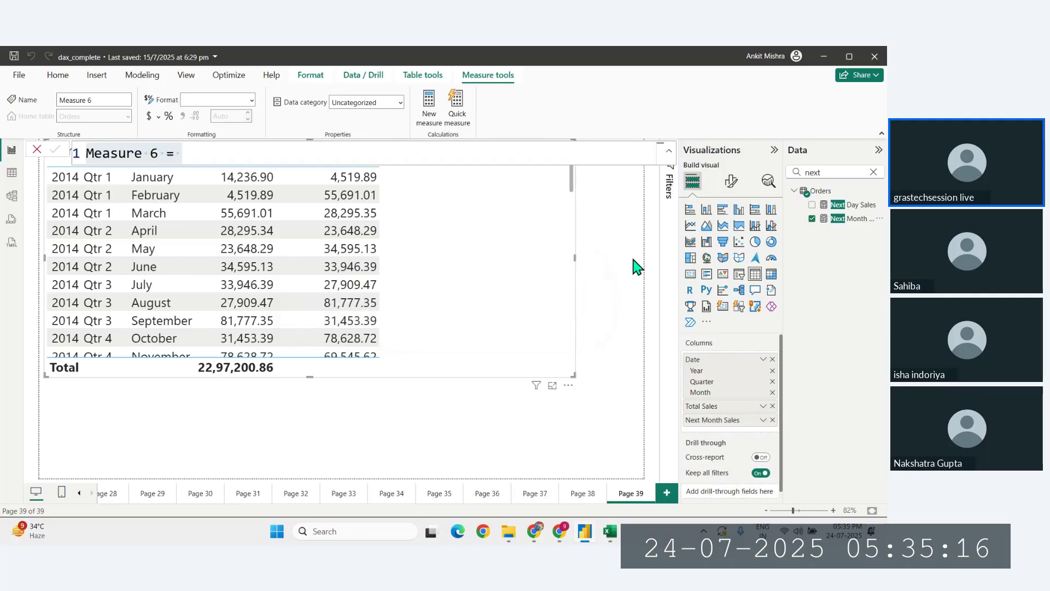
pyautogui.write('Next Day Sales = CALCULATE(SUM(Orders[Sales]),NEXTDAY(date_dim[Date]))')
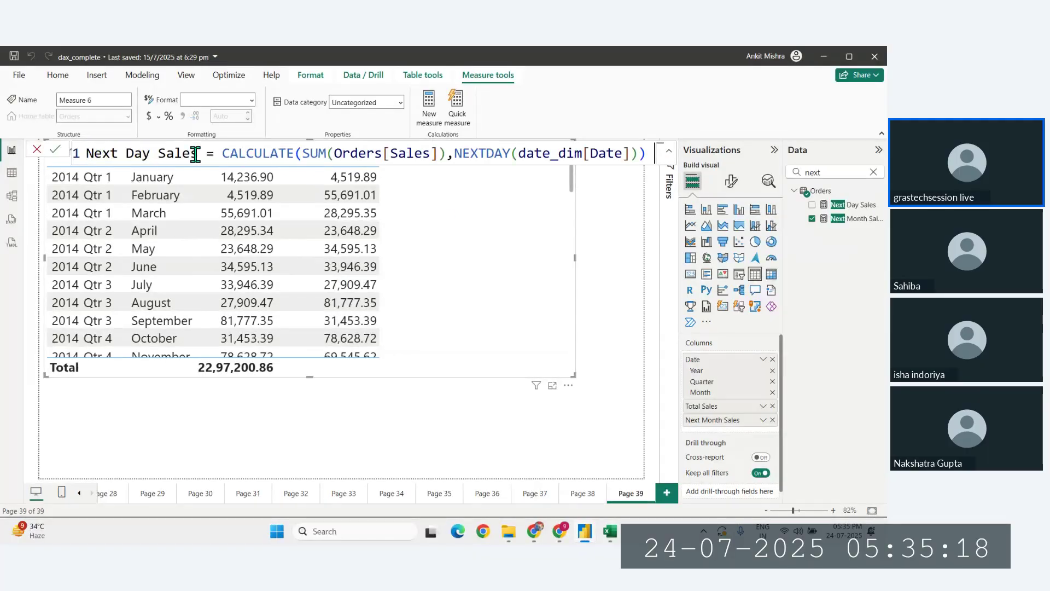
pyautogui.doubleClick(150, 152)
pyautogui.press('BackSpace')
pyautogui.hotkey('ctrl', 'BackSpace')
pyautogui.write('Pre')
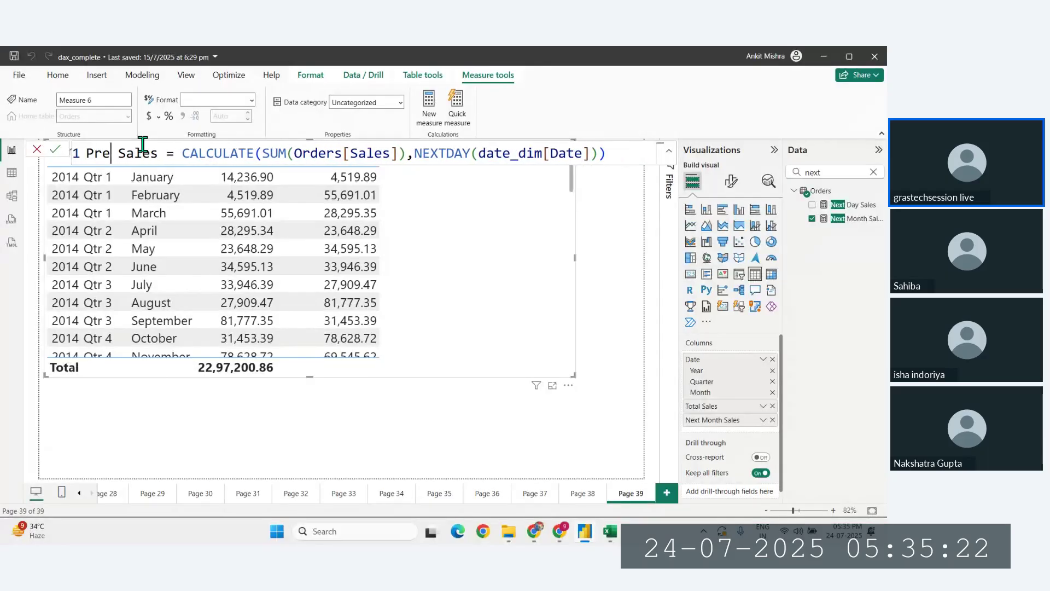
pyautogui.write('vious Mon')
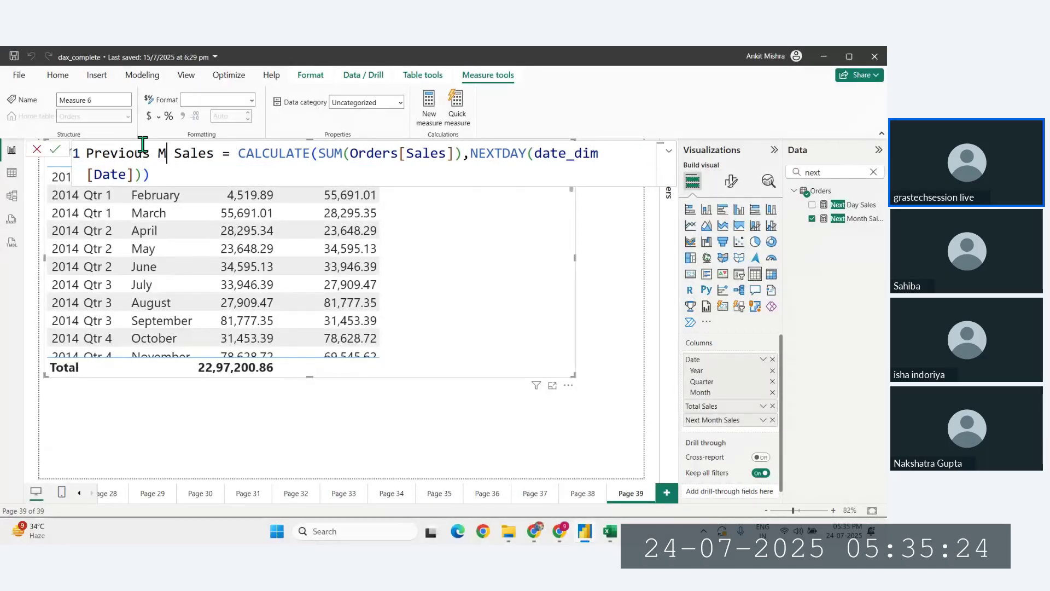
pyautogui.write('th')
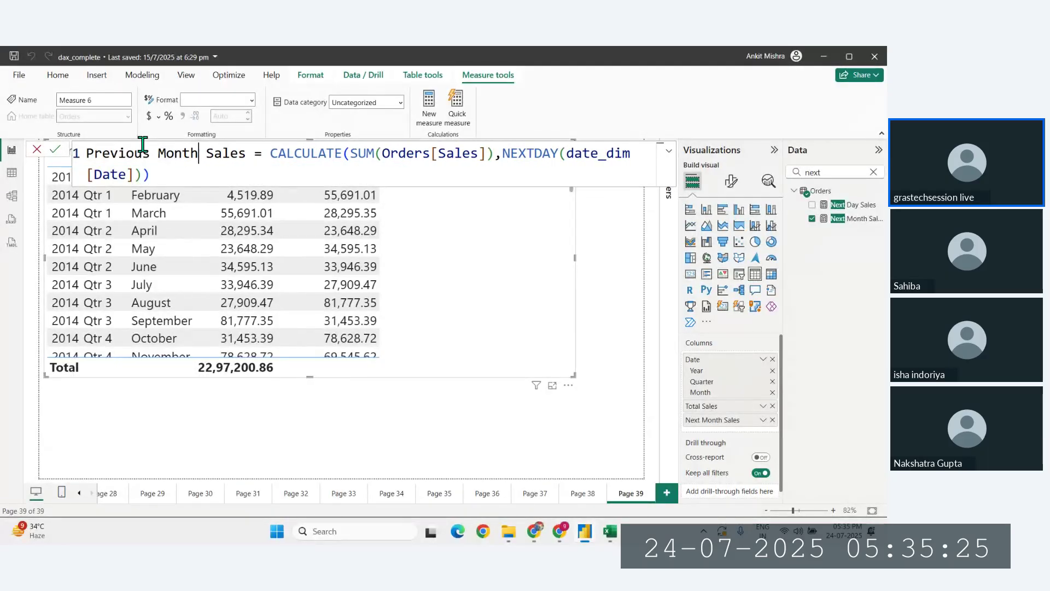
# Step: Replace the NEXTDAY function with PREVIOUSMONTH in the Previous Month Sales formula and commit the measure
pyautogui.doubleClick(559, 155)
pyautogui.press('BackSpace')
pyautogui.press('BackSpace')
pyautogui.press('BackSpace')
pyautogui.press('BackSpace')
pyautogui.press('BackSpace')
pyautogui.press('BackSpace')
pyautogui.press('BackSpace')
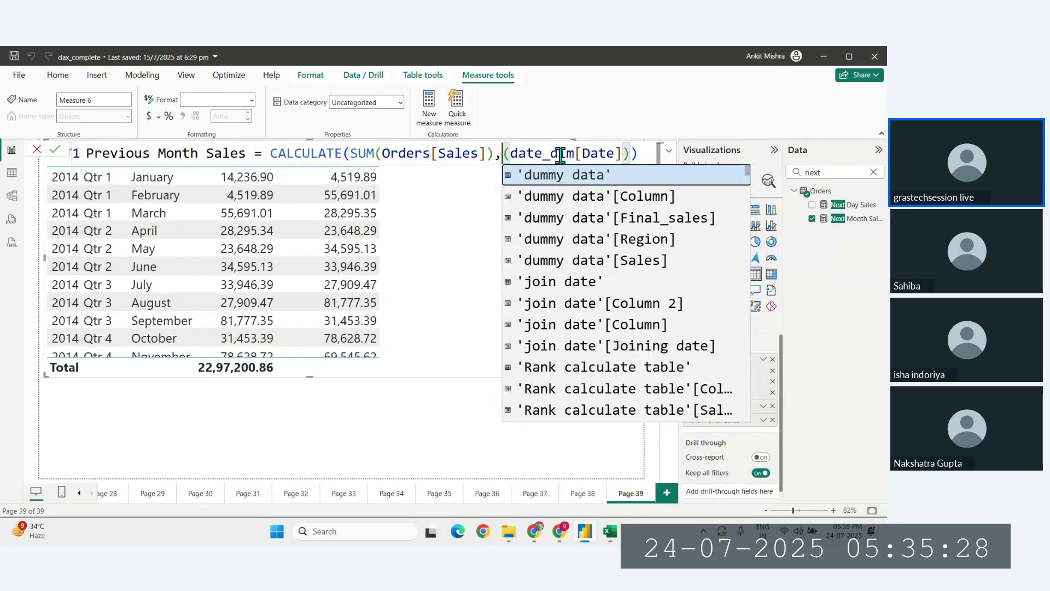
pyautogui.write('prev')
pyautogui.press('Down')
pyautogui.press('Down')
pyautogui.press('Tab')
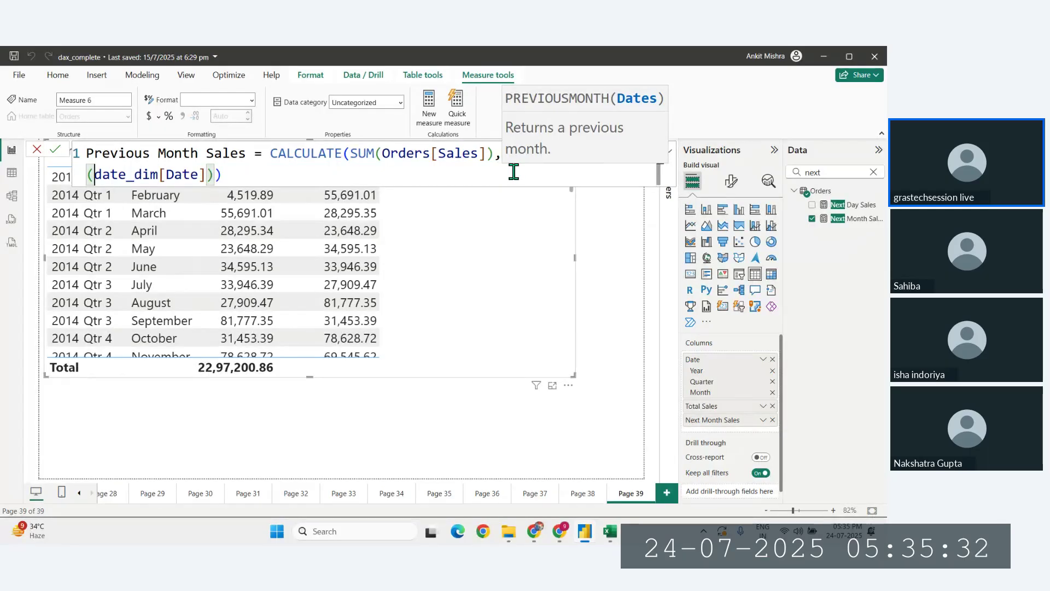
pyautogui.click(385, 182)
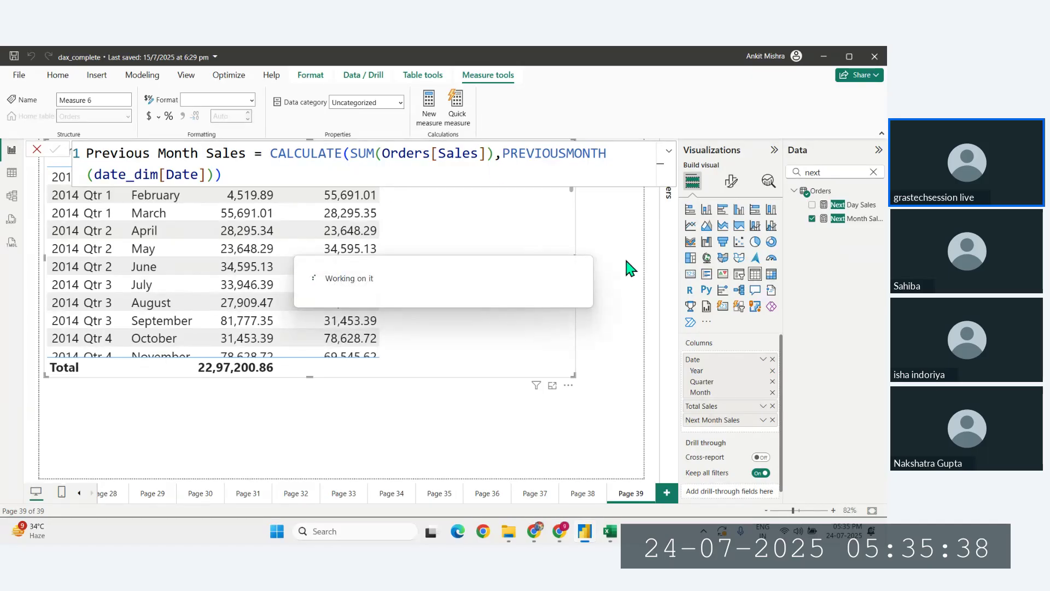
# Step: Search the data fields for "prev" and add the Previous Month Sales measure to the monthly table, then deselect the table
pyautogui.click(874, 171)
pyautogui.write('prev')
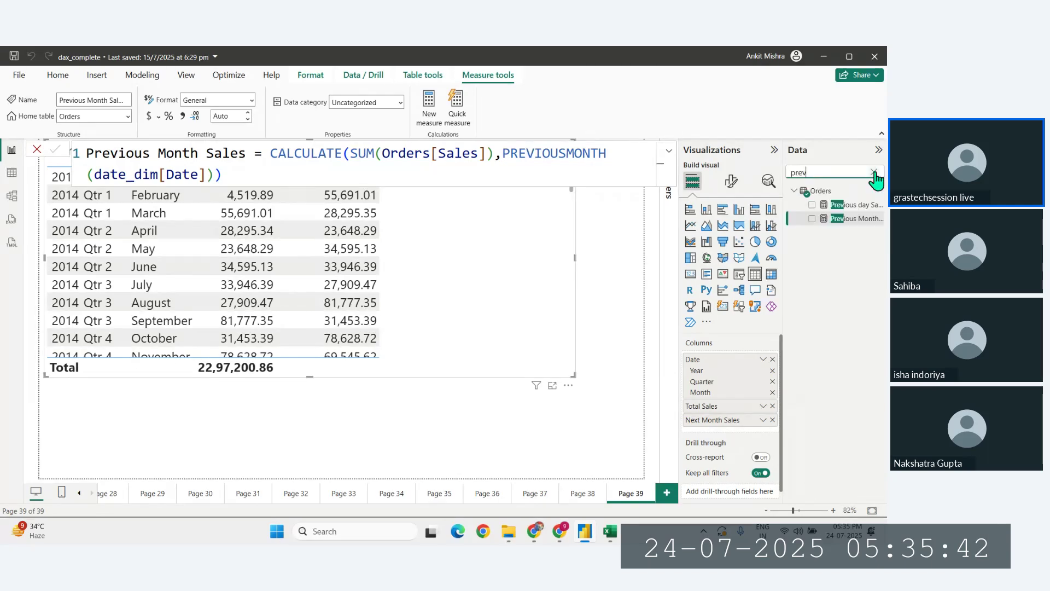
pyautogui.click(812, 218)
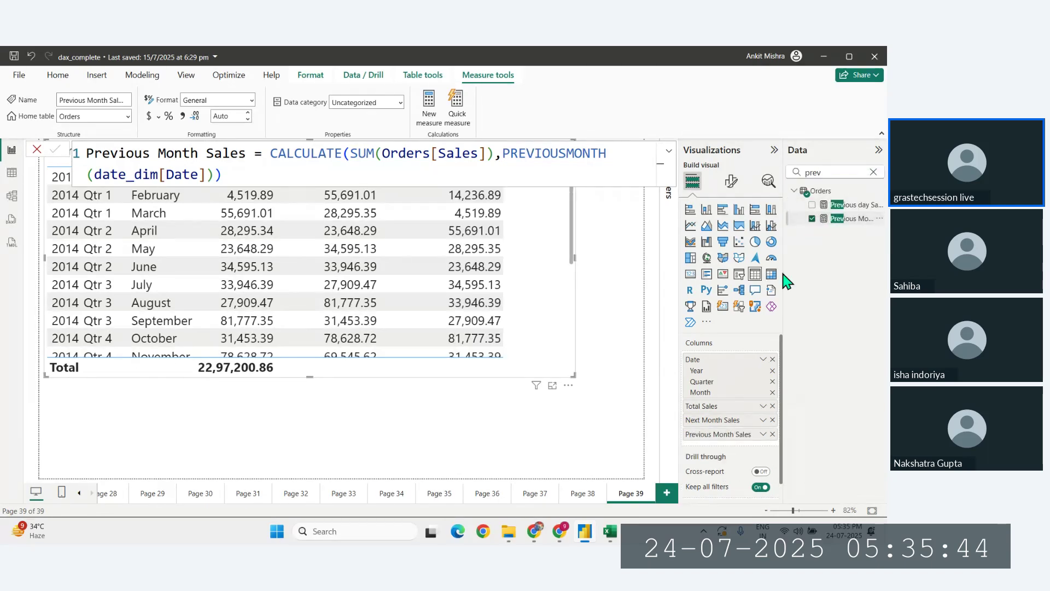
pyautogui.click(521, 445)
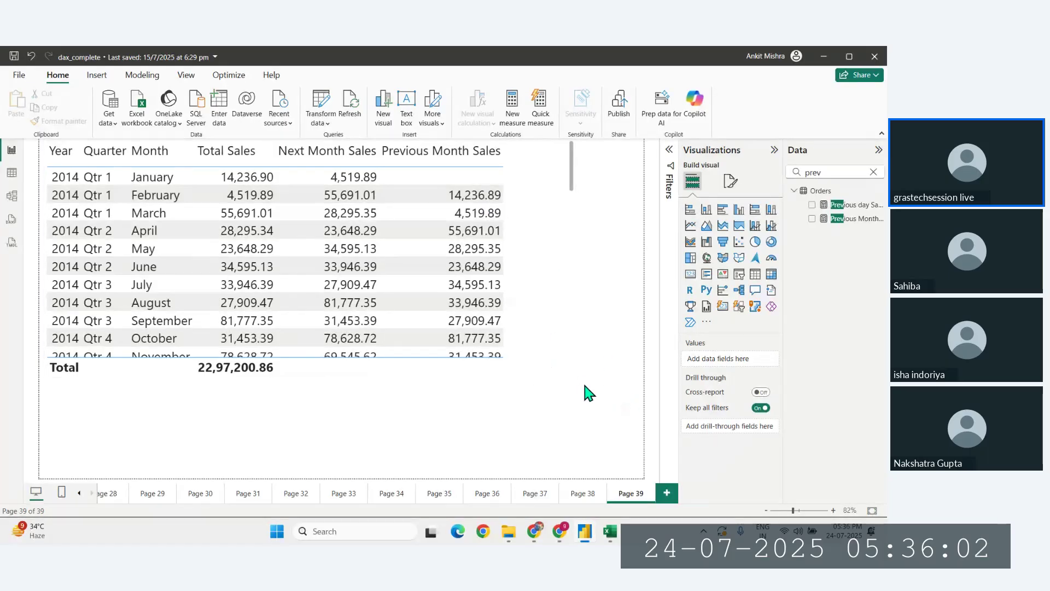
# Step: Copy the monthly sales table onto a new report page
pyautogui.click(550, 363)
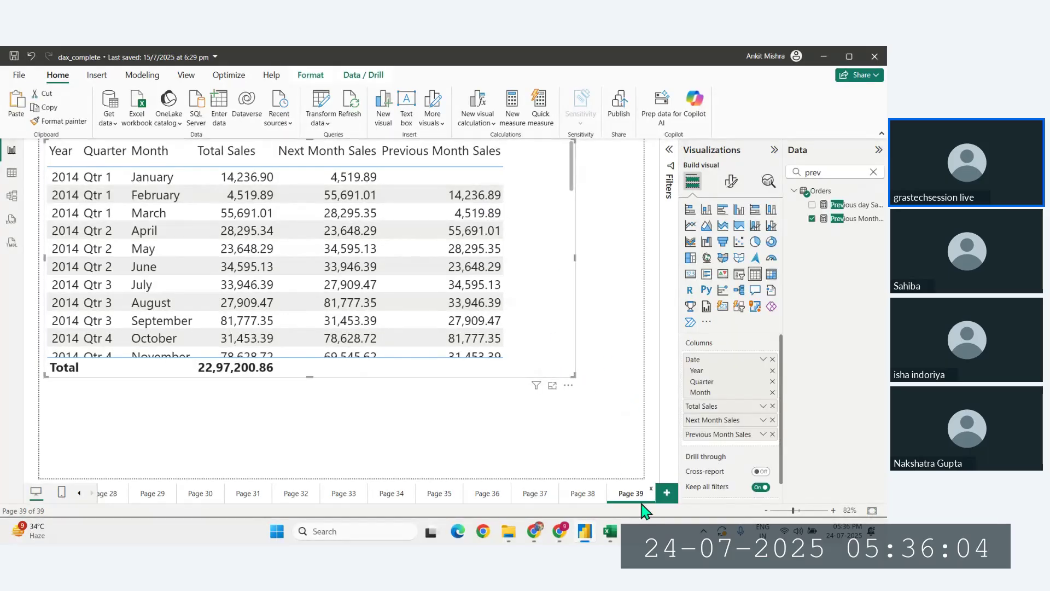
pyautogui.click(666, 493)
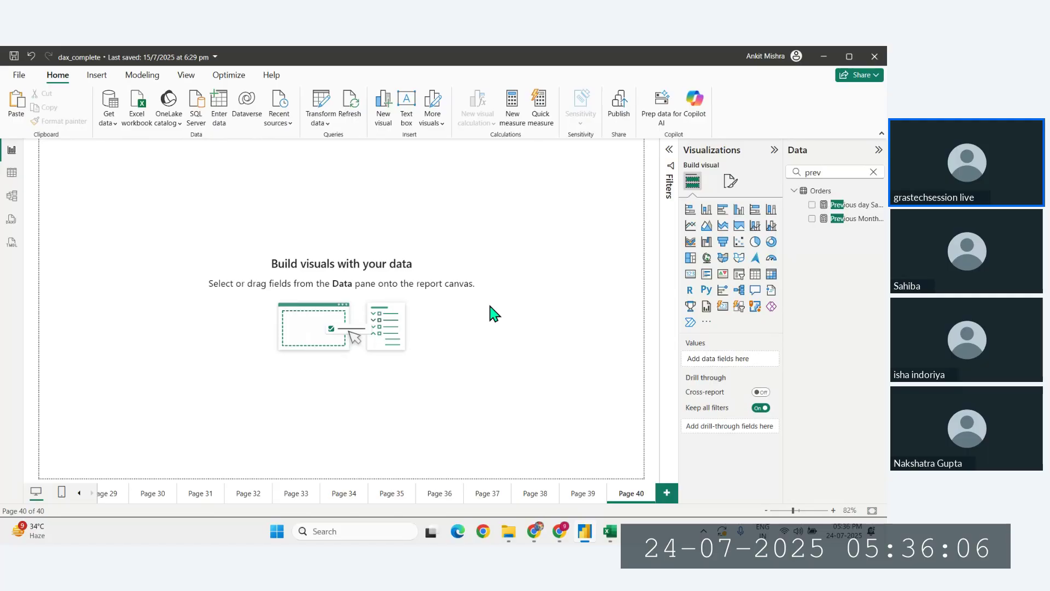
pyautogui.hotkey('ctrl', 'v')
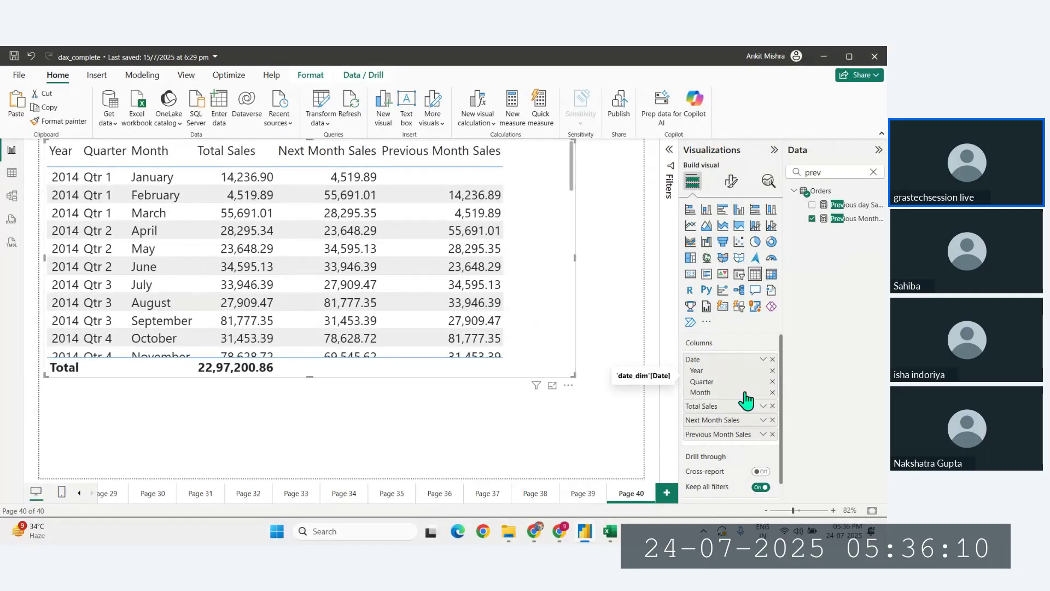
# Step: Remove the Month level, Next Month Sales and Previous Month Sales from the copied table
pyautogui.click(772, 392)
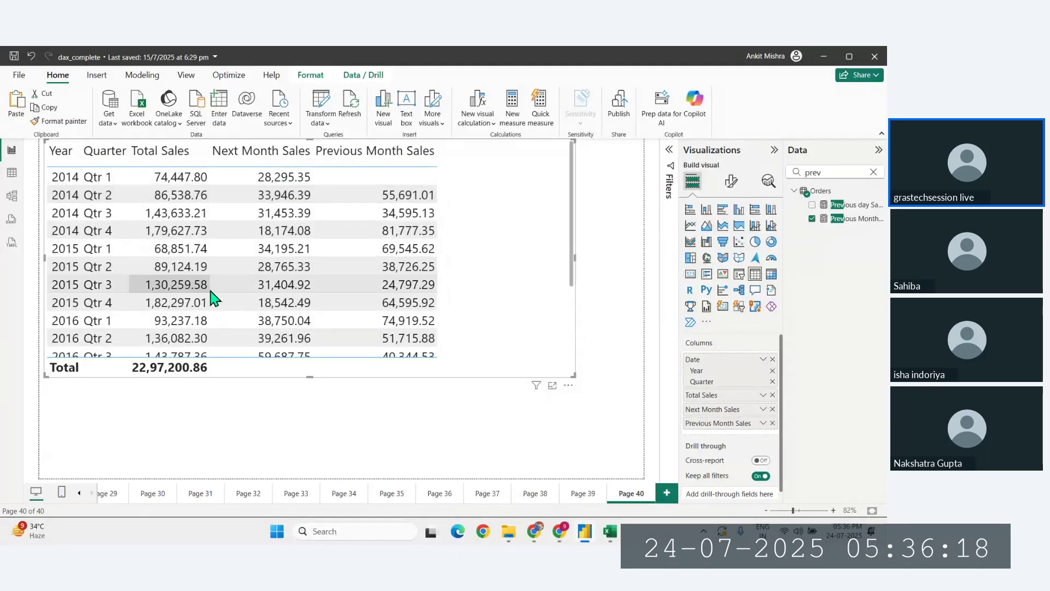
pyautogui.click(773, 409)
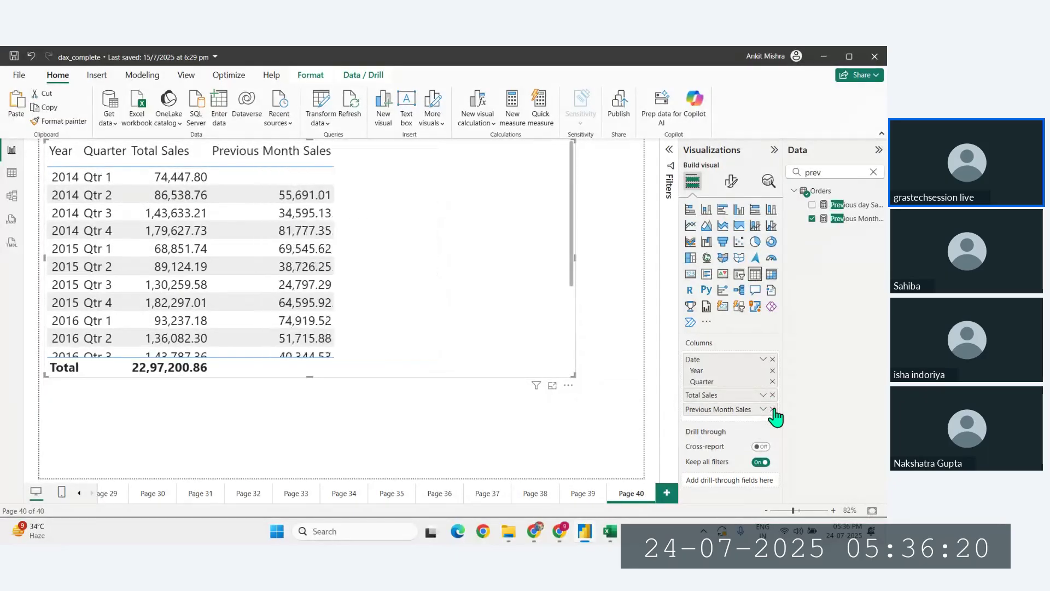
pyautogui.click(773, 409)
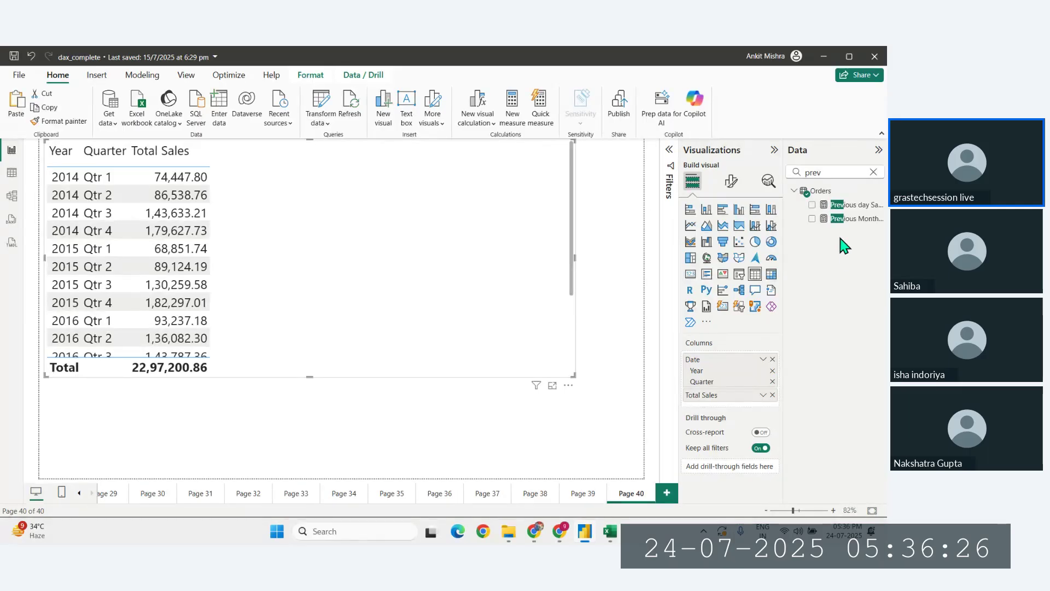
# Step: Switch to the Zoho Meeting window in the browser to view the session participants
pyautogui.rightClick(842, 219)
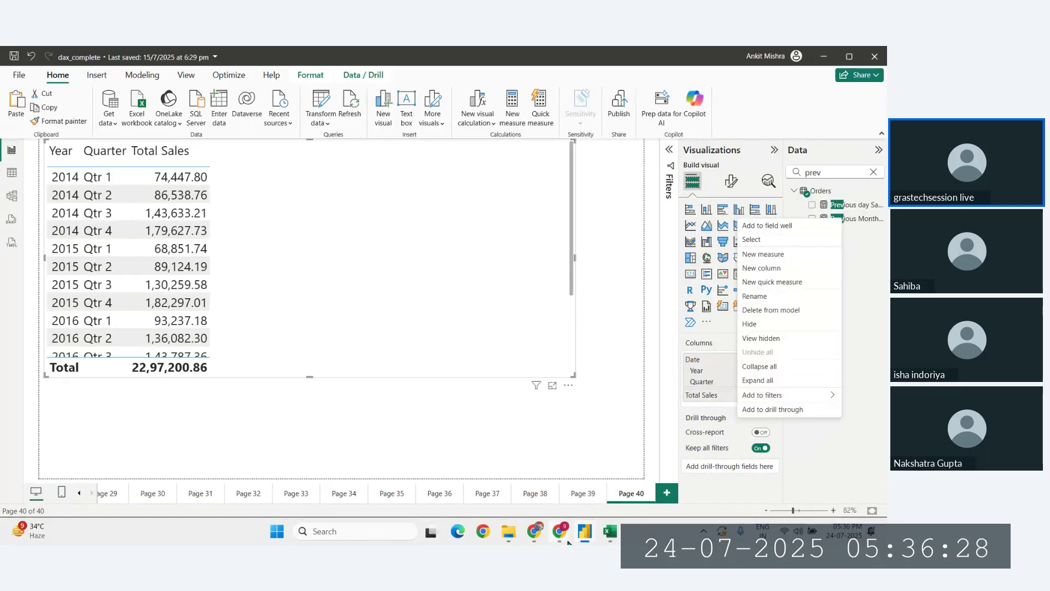
pyautogui.moveTo(559, 531)
pyautogui.click(463, 475)
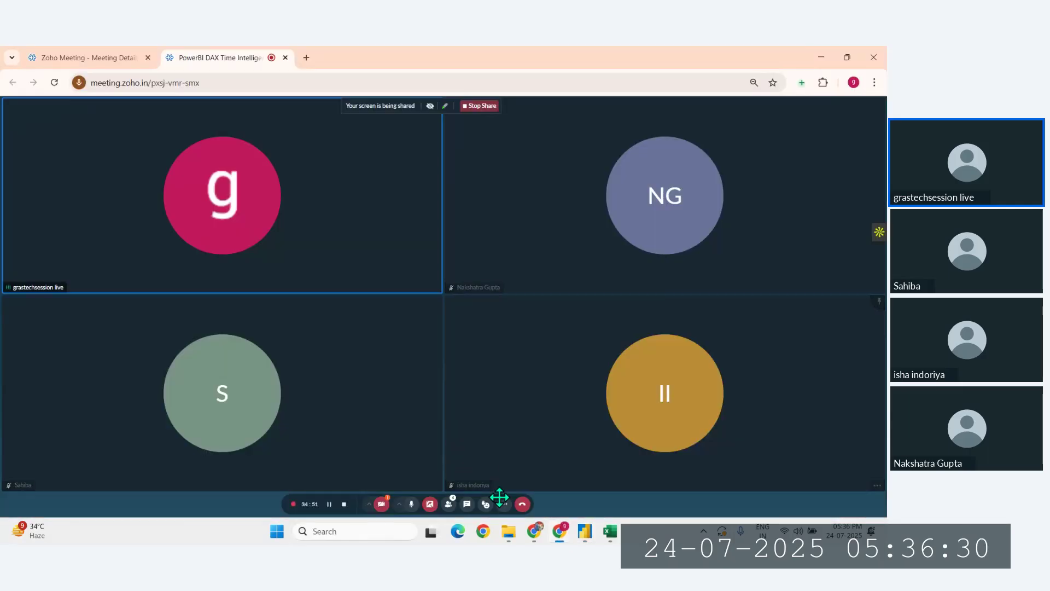
# Step: Switch from the meeting window to the dax_complete report in Power BI and create a new measure in the Orders table
pyautogui.click(504, 503)
pyautogui.click(380, 394)
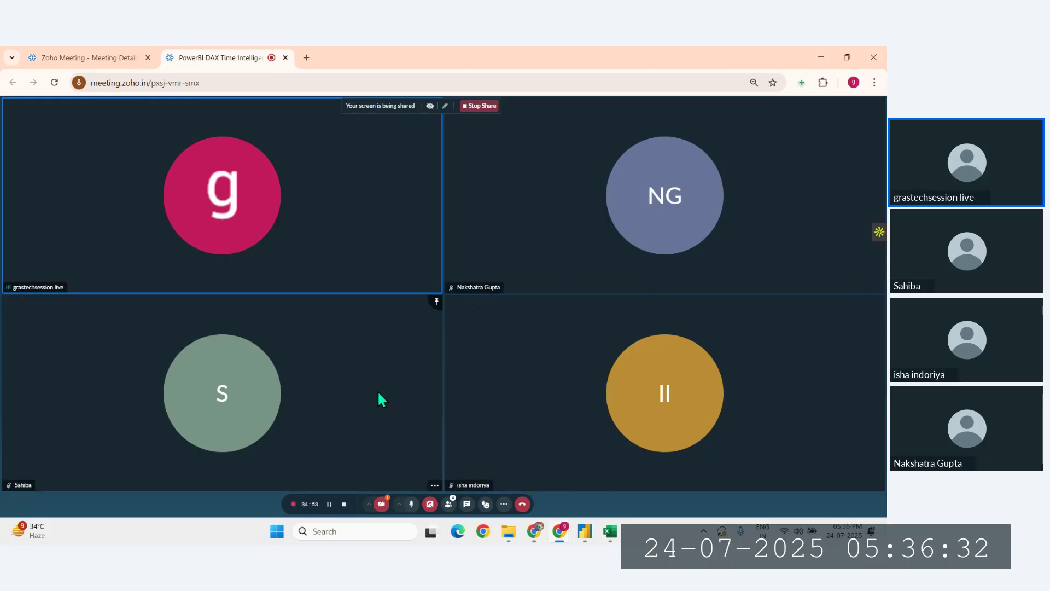
pyautogui.moveTo(597, 524)
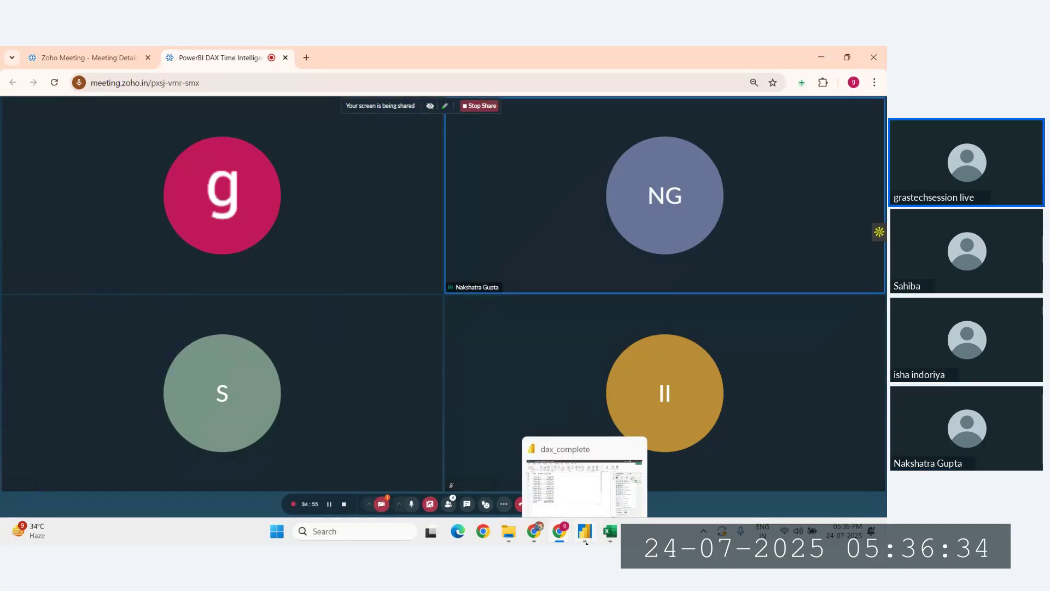
pyautogui.click(595, 488)
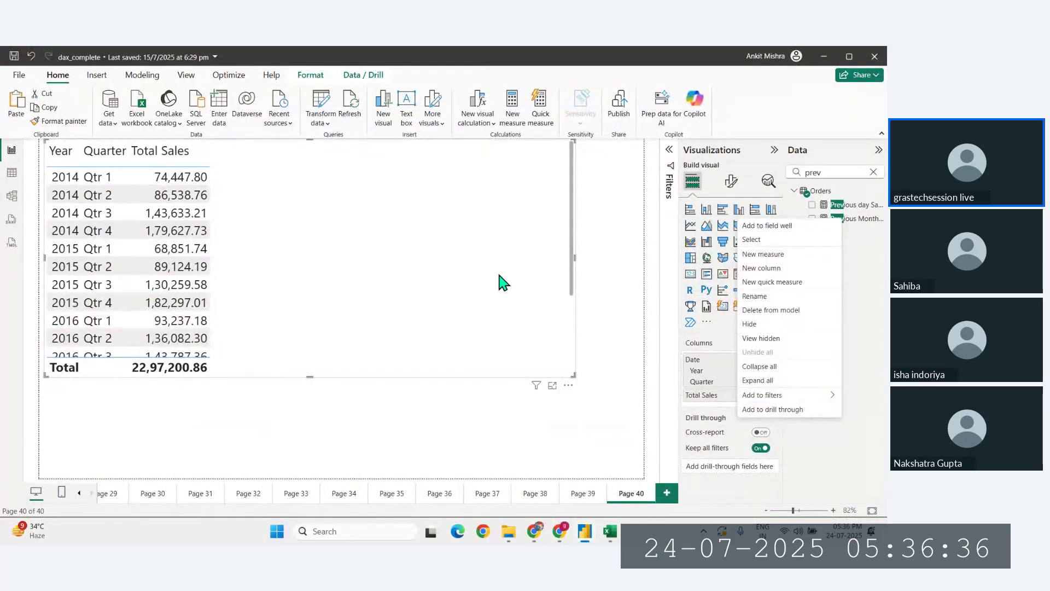
pyautogui.click(770, 267)
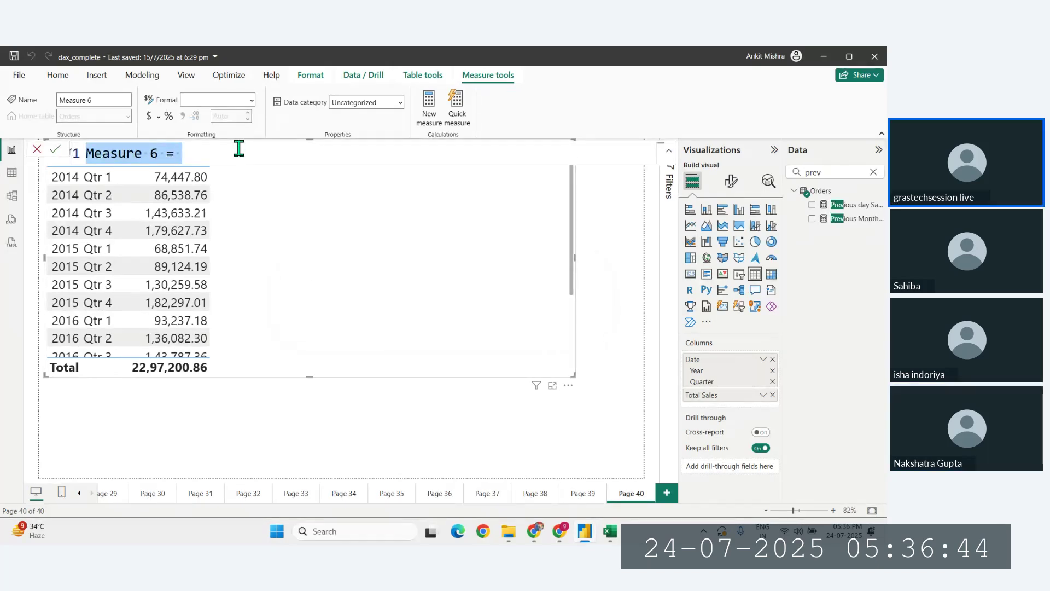
# Step: Replace the new measure's default name with Next Qtr Sales
pyautogui.click(168, 153)
pyautogui.tripleClick(225, 153)
pyautogui.click(159, 153)
pyautogui.press('BackSpace')
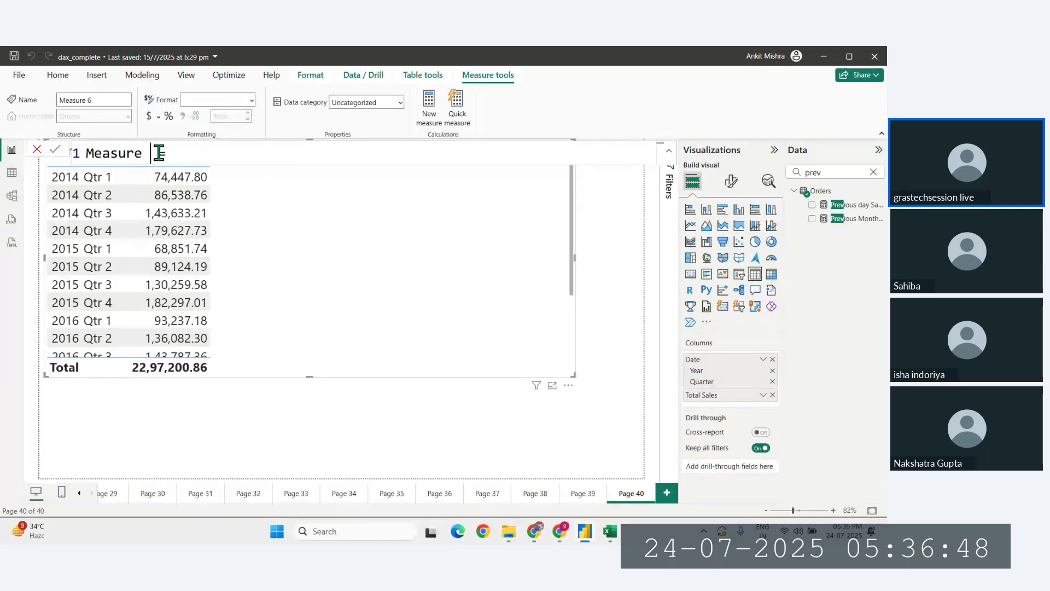
pyautogui.hotkey('ctrl', 'BackSpace')
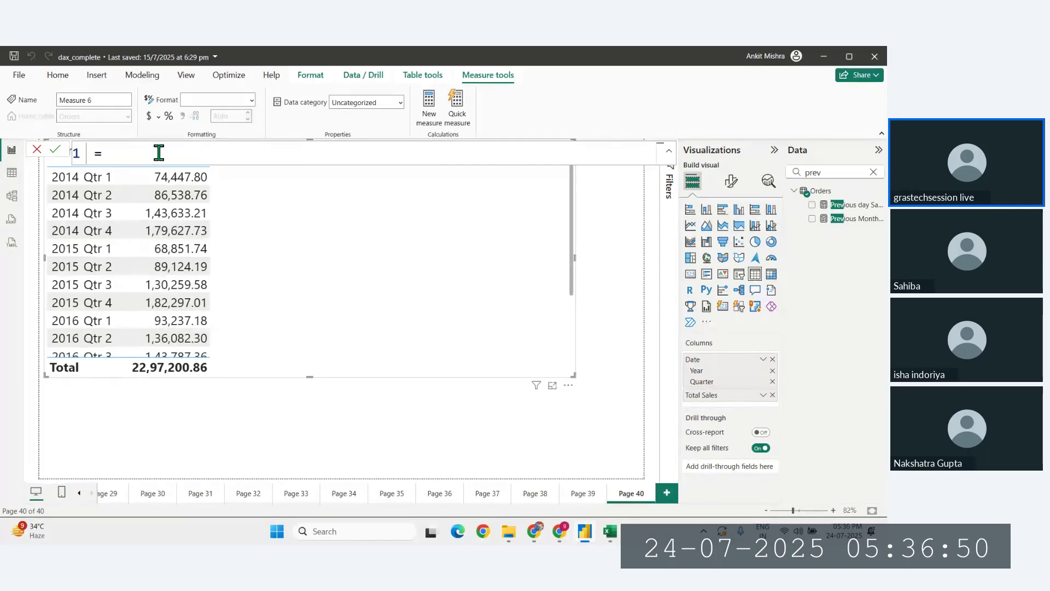
pyautogui.write('Bext Quar ')
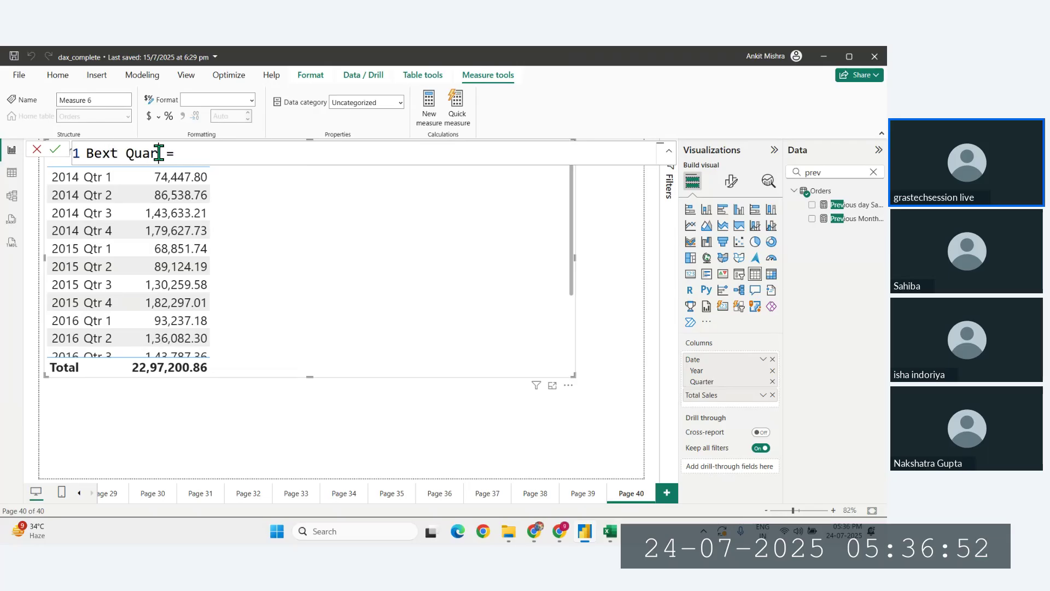
pyautogui.write('tr')
pyautogui.press('BackSpace')
pyautogui.press('BackSpace')
pyautogui.press('BackSpace')
pyautogui.press('BackSpace')
pyautogui.press('BackSpace')
pyautogui.press('BackSpace')
pyautogui.press('BackSpace')
pyautogui.press('BackSpace')
pyautogui.press('BackSpace')
pyautogui.press('BackSpace')
pyautogui.press('BackSpace')
pyautogui.write('Next Qtr')
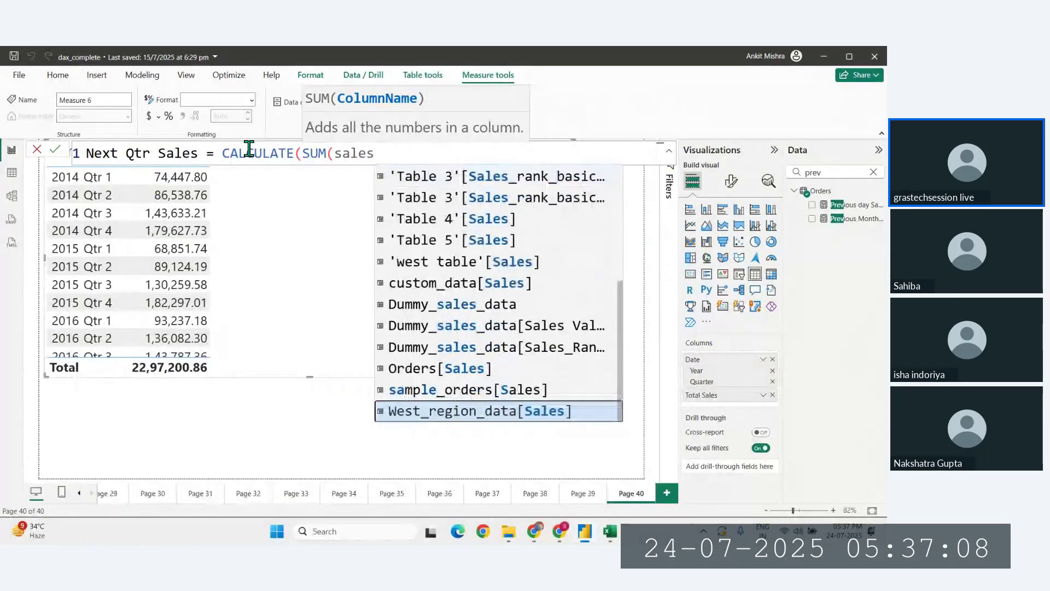
# Step: Begin the measure's formula with CALCULATE, using SUM(Orders[Sales]) as its expression
pyautogui.press('Up')
pyautogui.press('Up')
pyautogui.press('Up')
pyautogui.press('Up')
pyautogui.press('Up')
pyautogui.press('Down')
pyautogui.press('Down')
pyautogui.press('Down')
pyautogui.press('Tab')
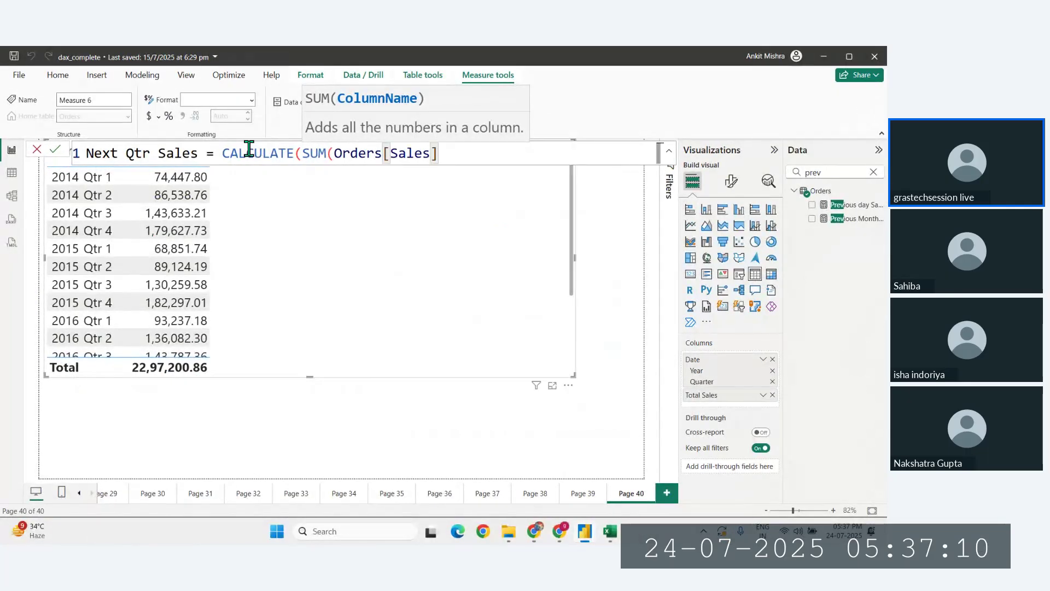
pyautogui.write('),')
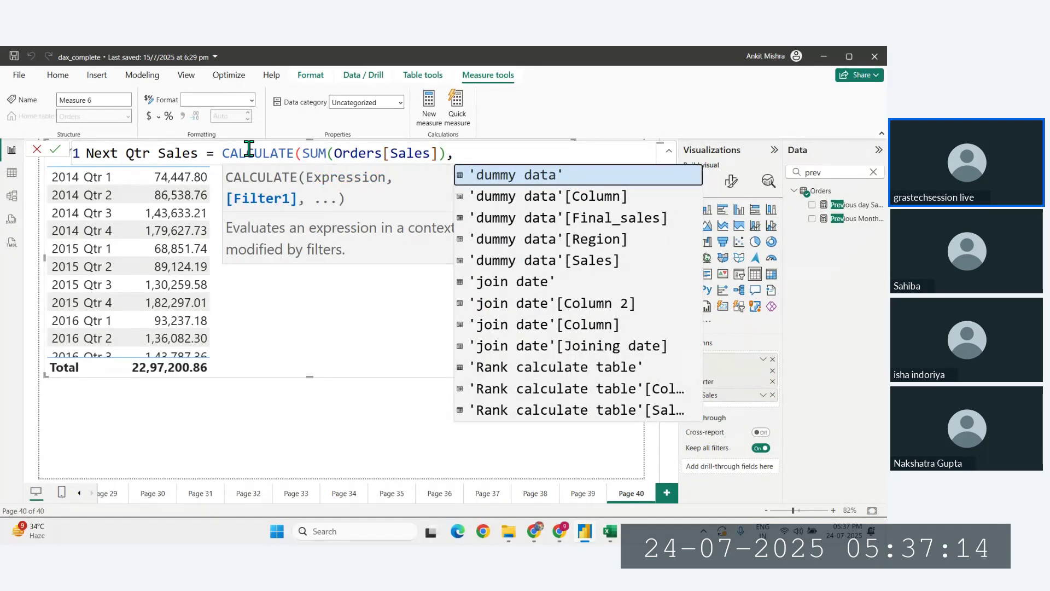
# Step: Complete the Next Qtr Sales formula with the filter NEXTQUARTER(date_dim[Date]) and commit the measure
pyautogui.write('next')
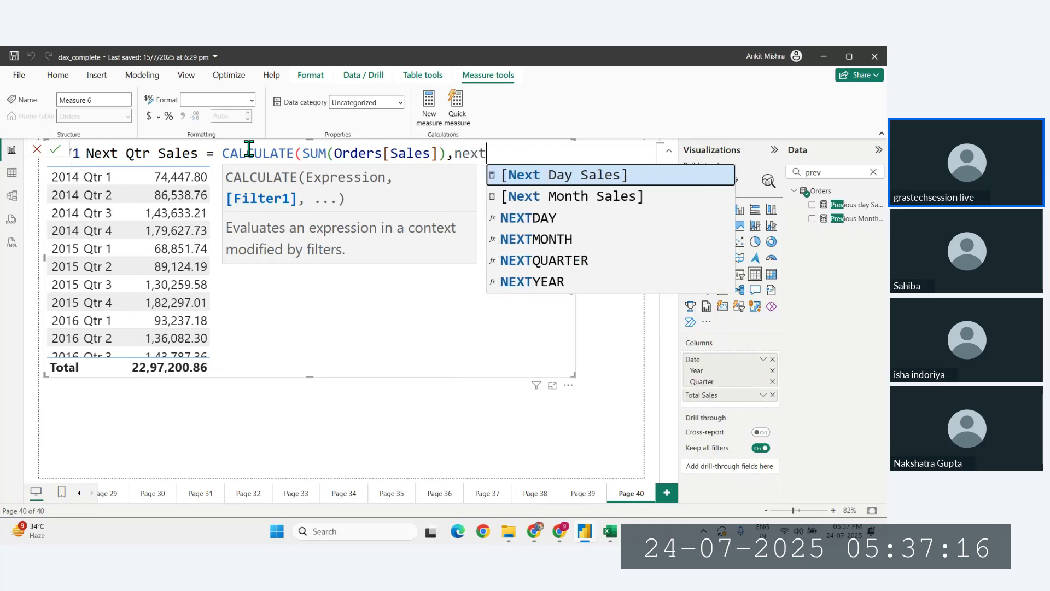
pyautogui.press('Down')
pyautogui.press('Down')
pyautogui.press('Down')
pyautogui.press('Down')
pyautogui.press('Tab')
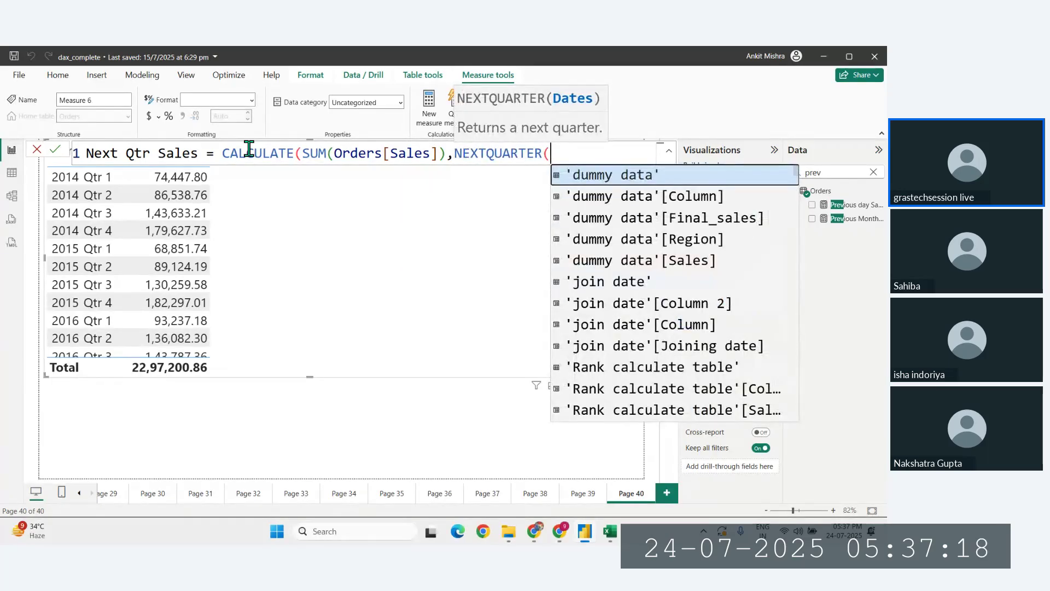
pyautogui.write('date')
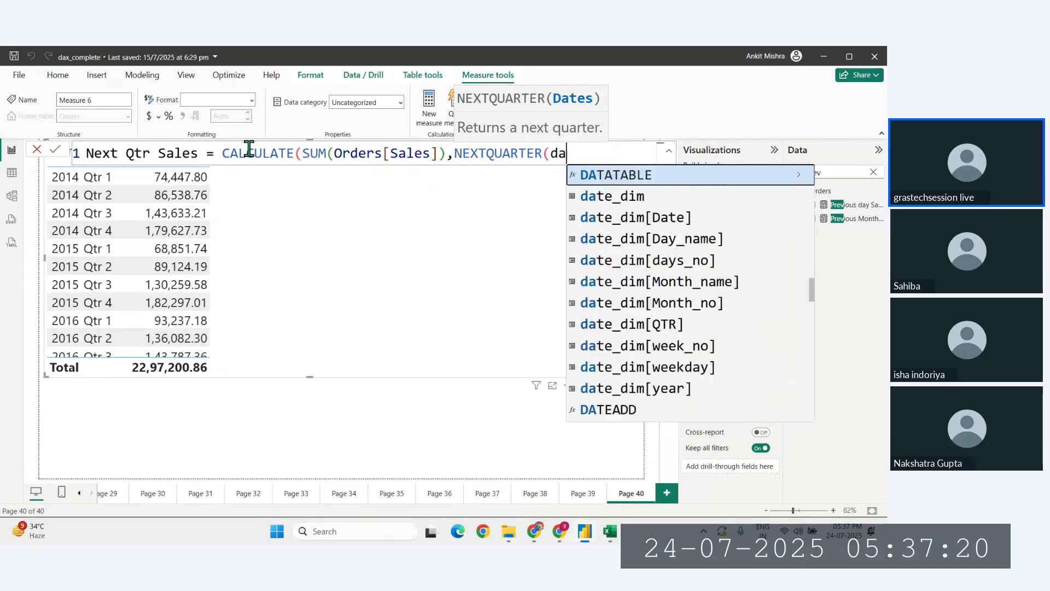
pyautogui.press('Down')
pyautogui.press('Tab')
pyautogui.write(')')
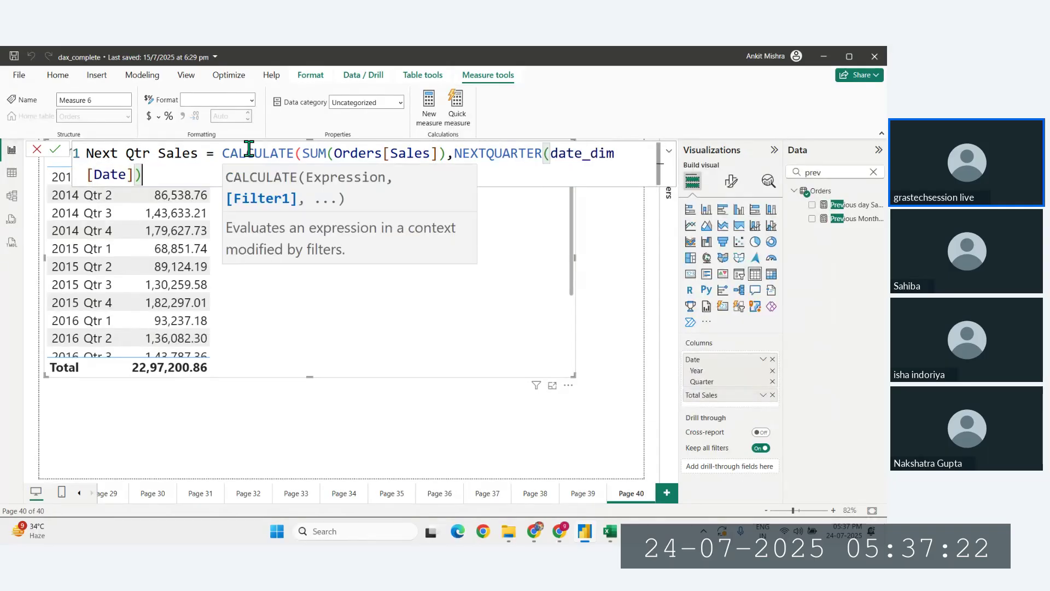
pyautogui.write(')')
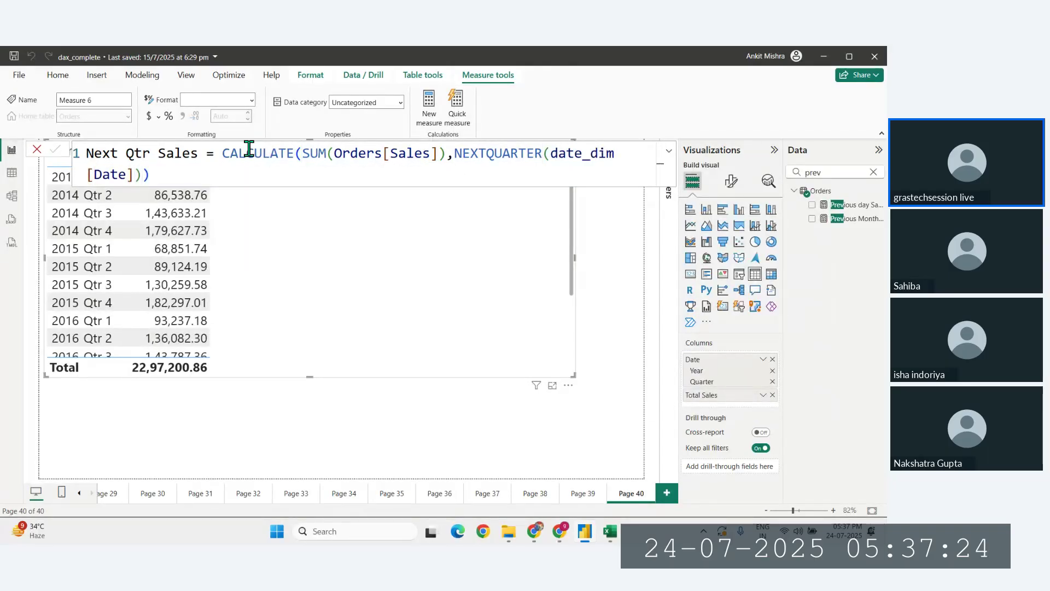
pyautogui.press('Return')
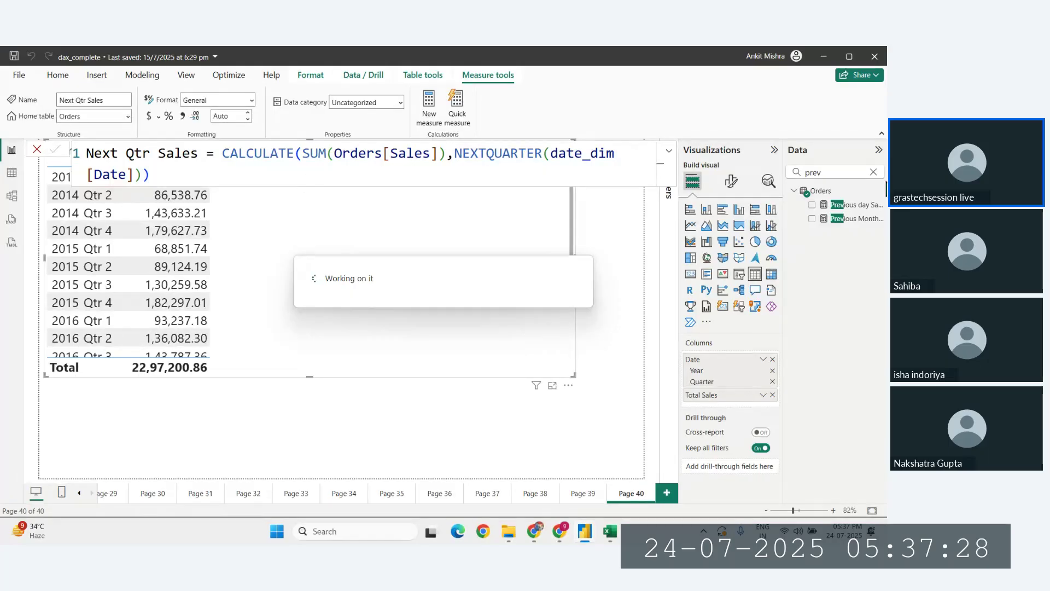
# Step: Add the Next Qtr Sales measure to the table visual and resize the table so every quarter row fits
pyautogui.click(873, 172)
pyautogui.write('next')
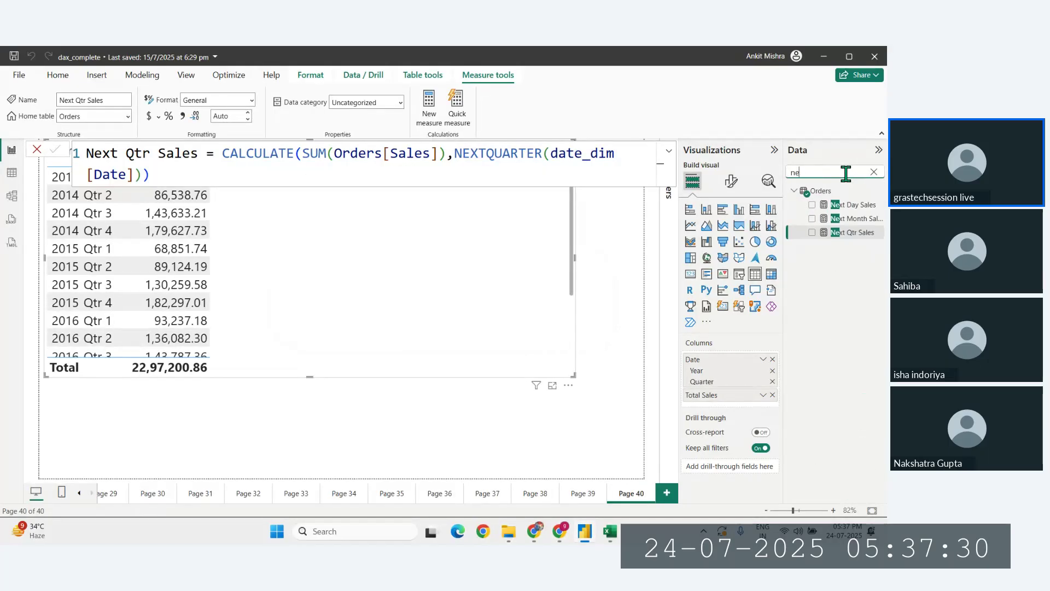
pyautogui.click(810, 233)
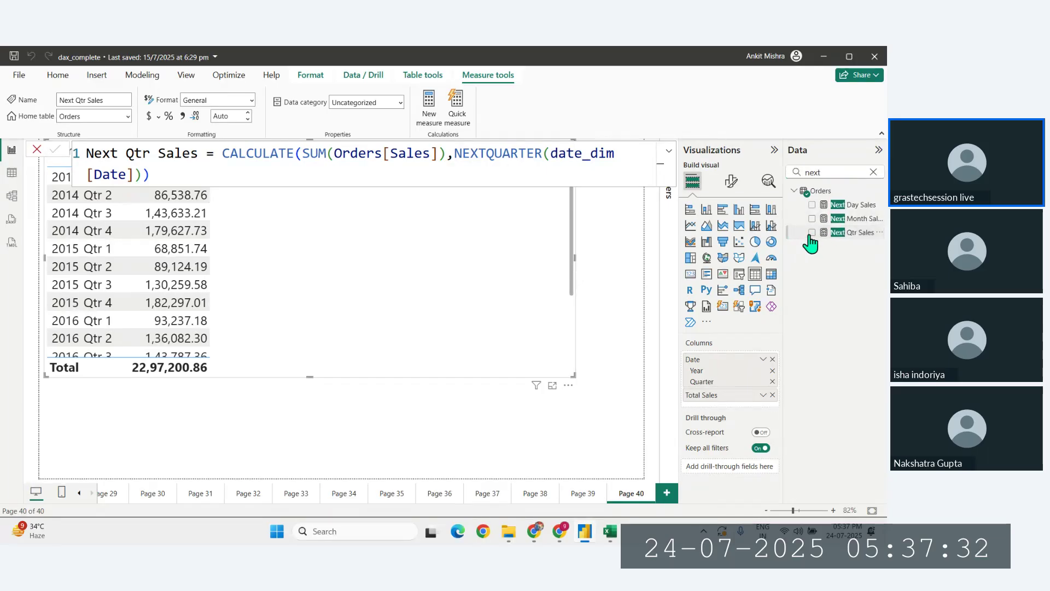
pyautogui.click(629, 335)
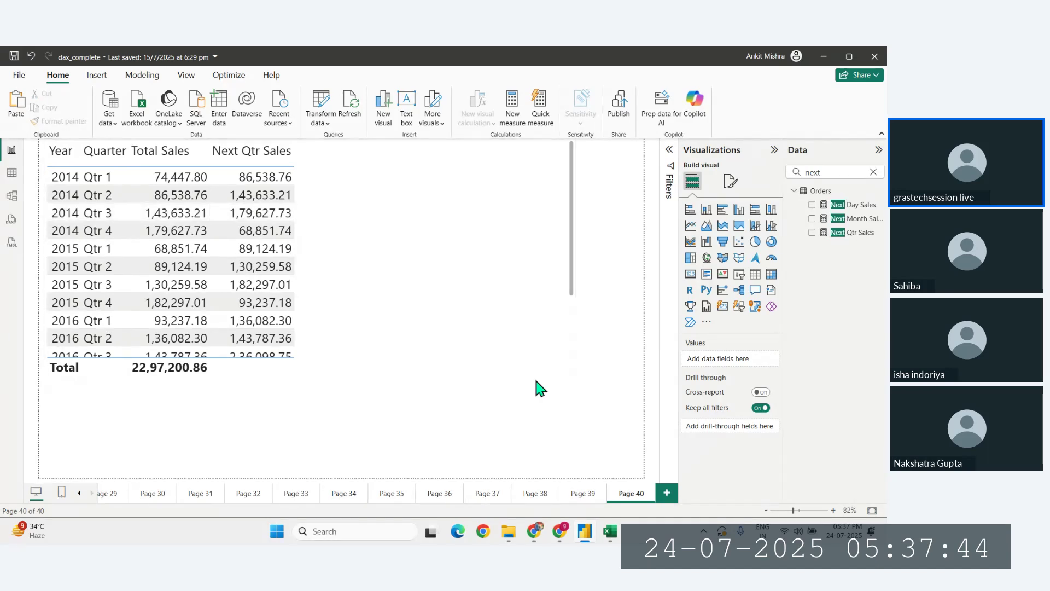
pyautogui.click(560, 359)
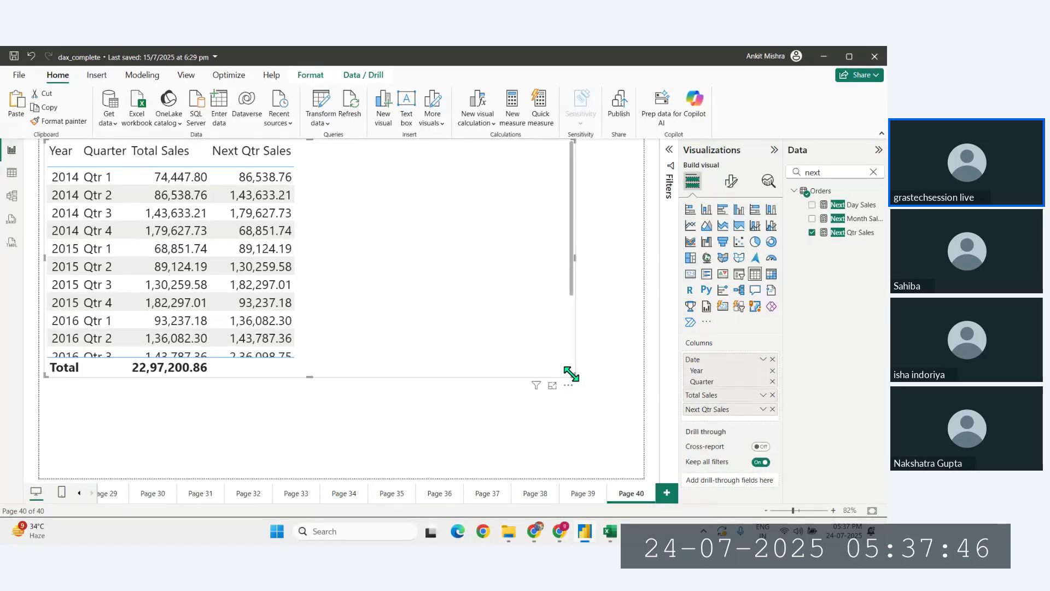
pyautogui.moveTo(571, 375); pyautogui.dragTo(429, 480)
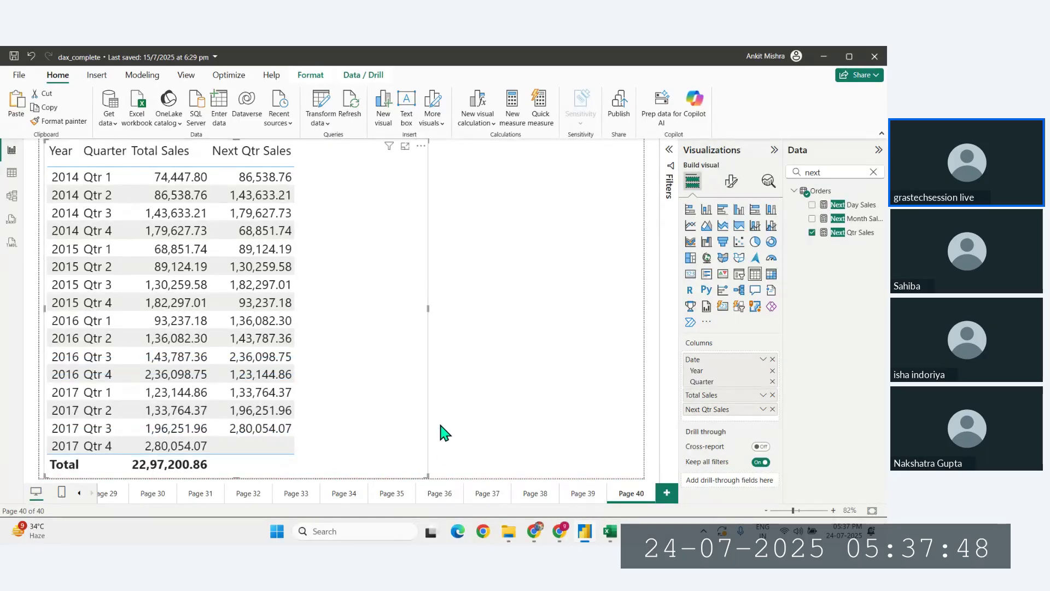
# Step: Add a new report page and insert a clustered column chart stretched across the page width
pyautogui.click(666, 493)
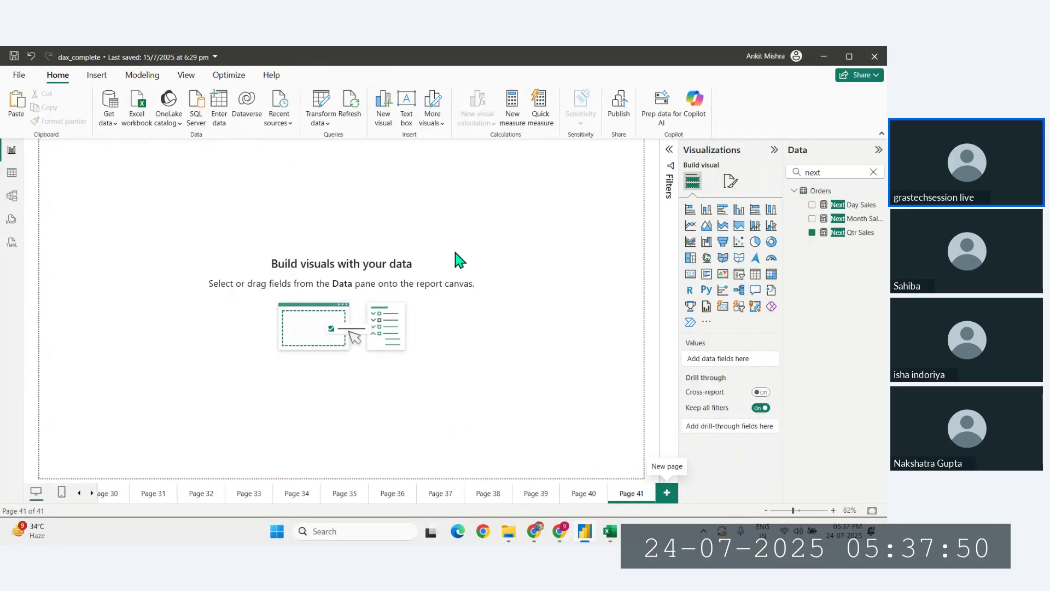
pyautogui.click(874, 172)
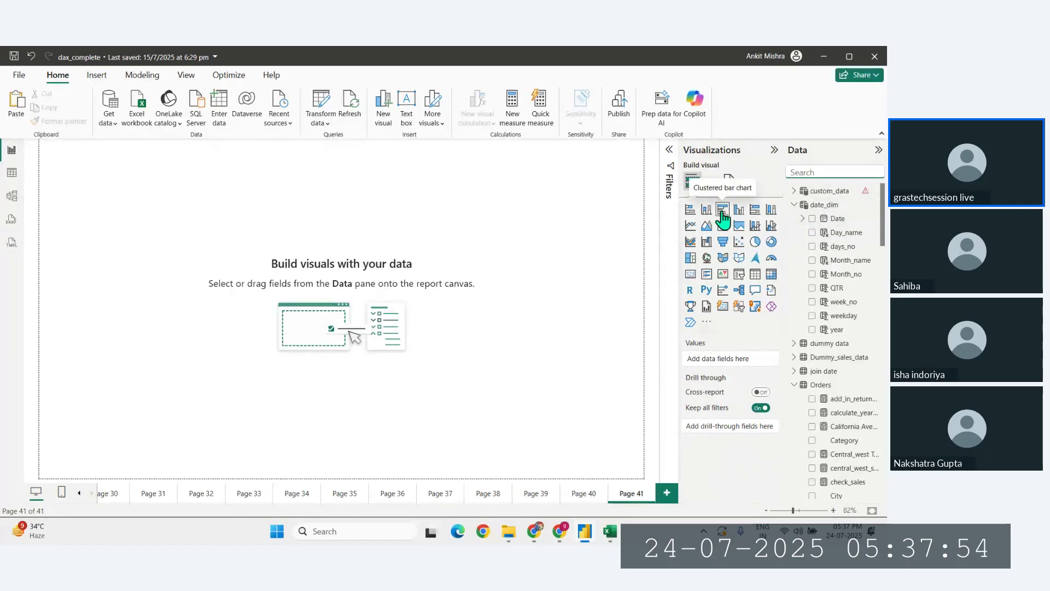
pyautogui.click(736, 213)
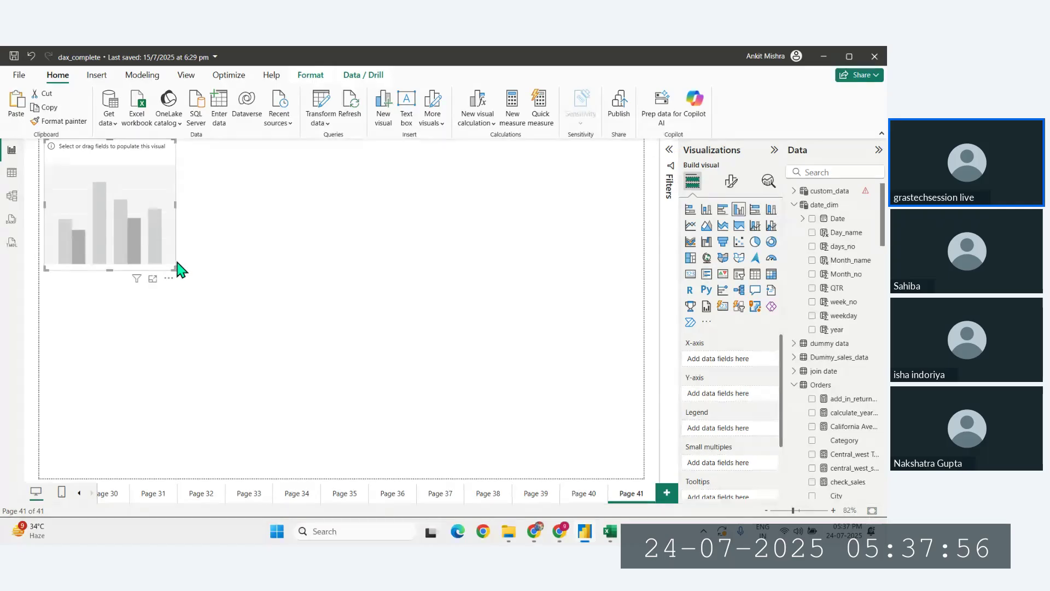
pyautogui.moveTo(177, 273); pyautogui.dragTo(662, 336)
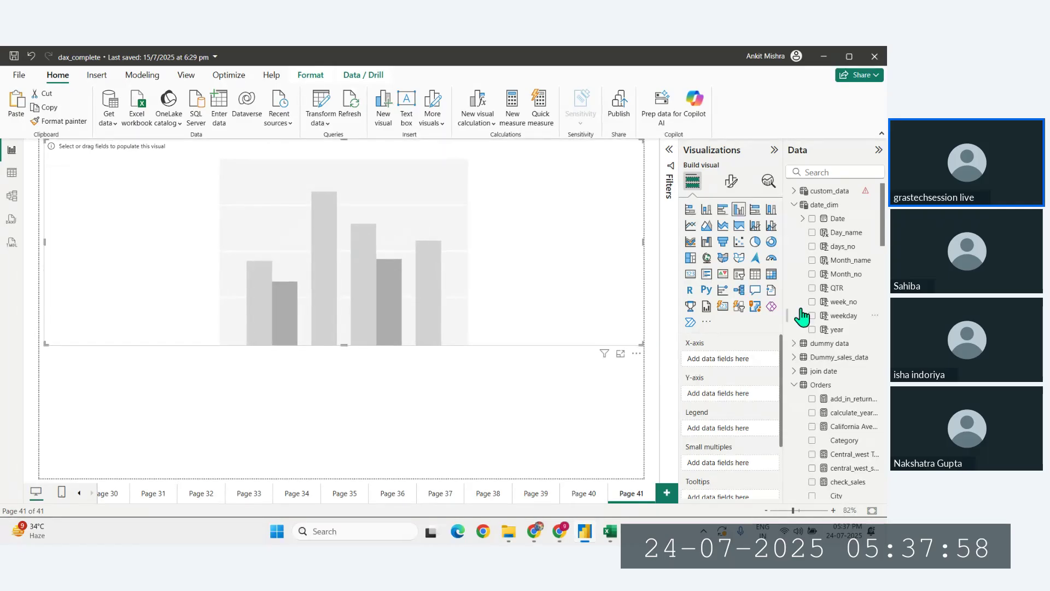
# Step: Put the date_dim Date hierarchy on the chart's X-axis, keeping only the Year and Quarter levels
pyautogui.moveTo(840, 219); pyautogui.dragTo(733, 369)
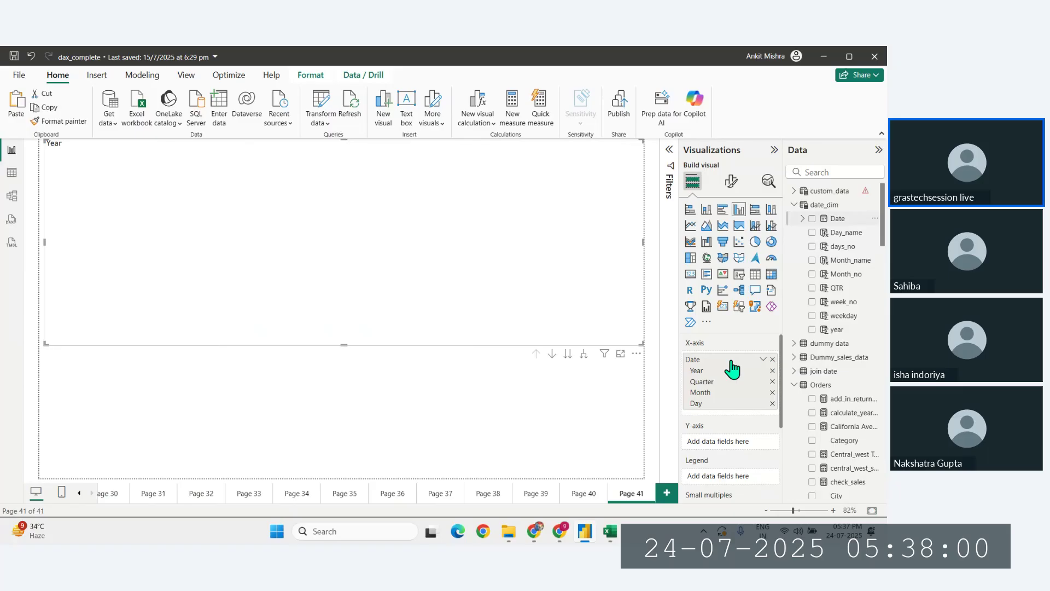
pyautogui.click(773, 393)
pyautogui.click(773, 393)
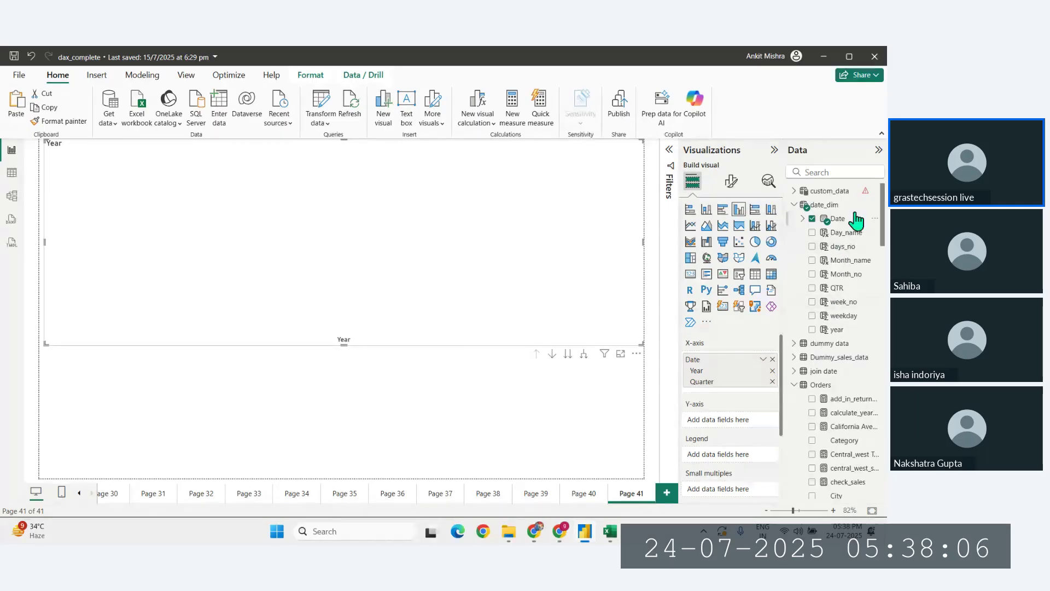
# Step: Add the Total Sales and Next Qtr Sales measures to the column chart's Y-axis
pyautogui.click(814, 175)
pyautogui.write('total')
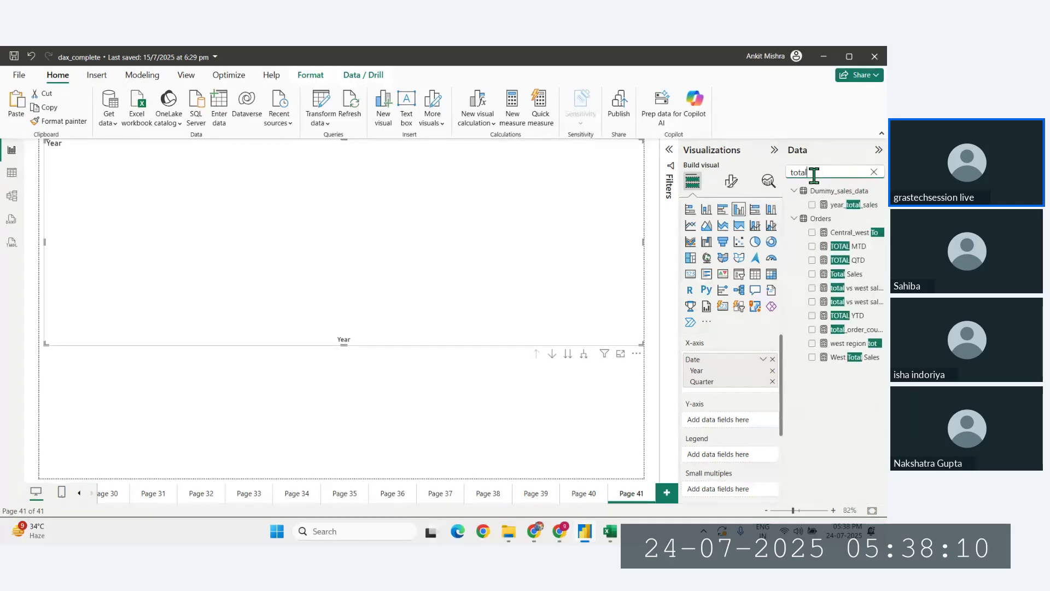
pyautogui.moveTo(855, 273); pyautogui.dragTo(732, 426)
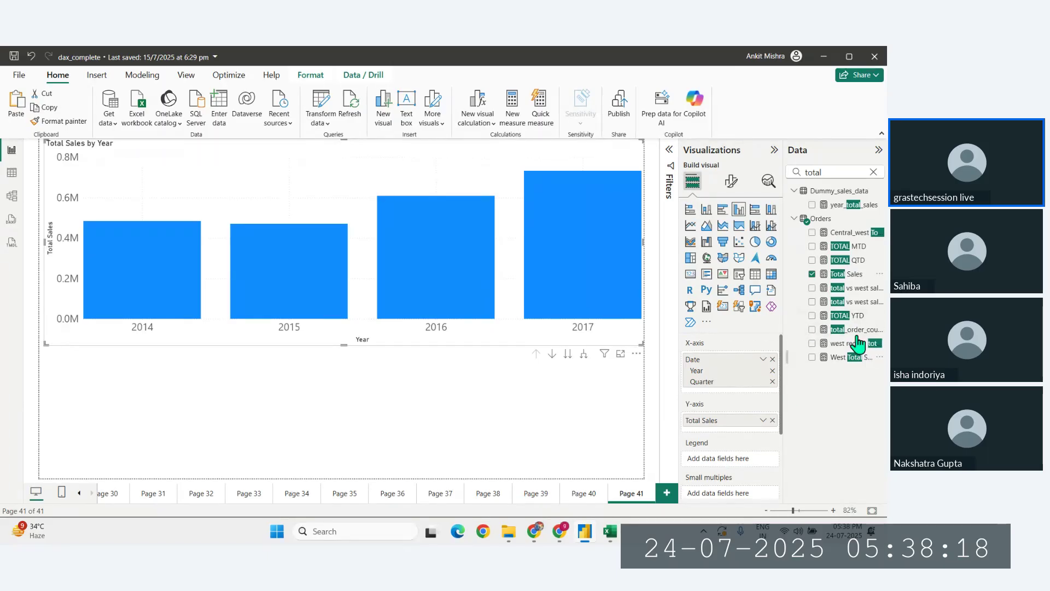
pyautogui.click(874, 172)
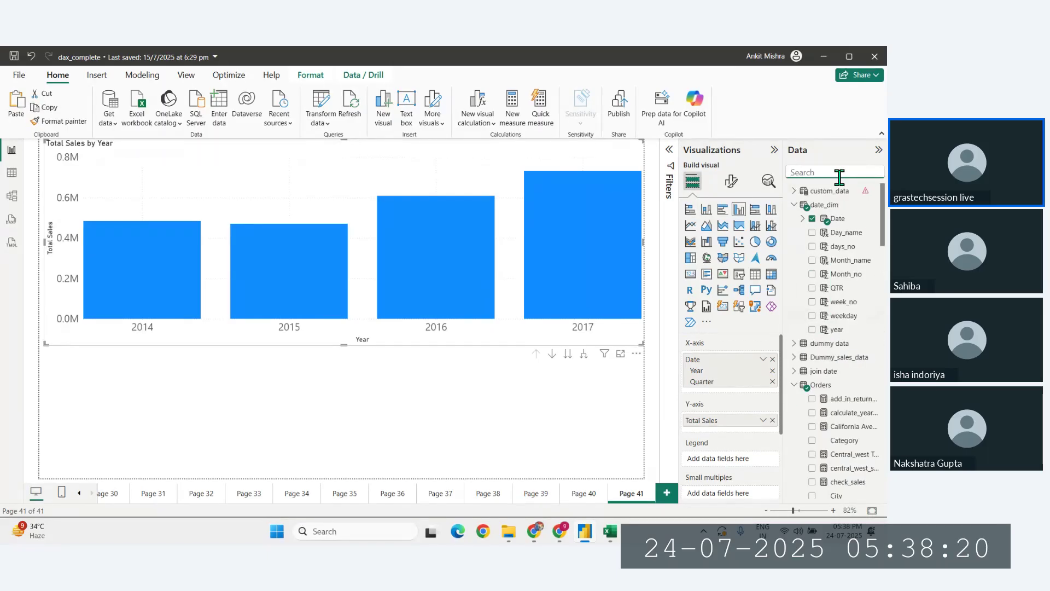
pyautogui.write('next')
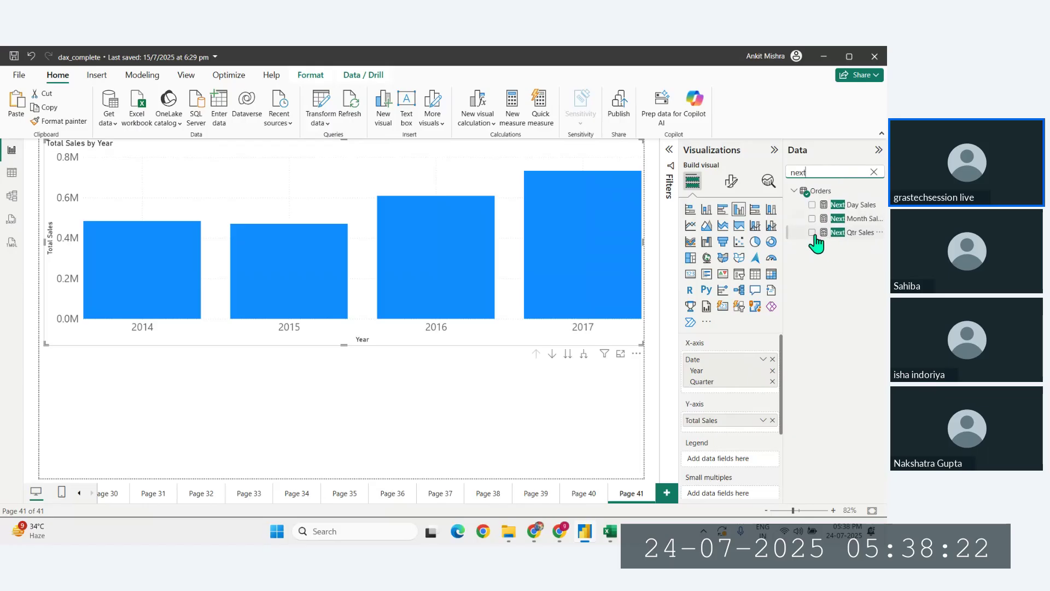
pyautogui.click(813, 232)
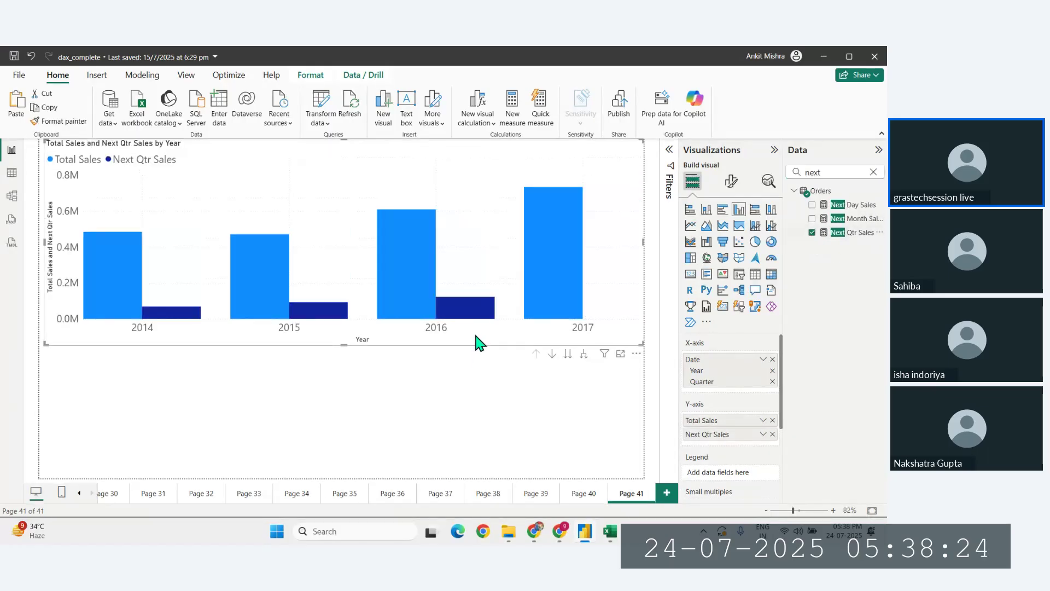
# Step: Expand the column chart's date hierarchy down one level to quarters and make the chart taller
pyautogui.click(583, 354)
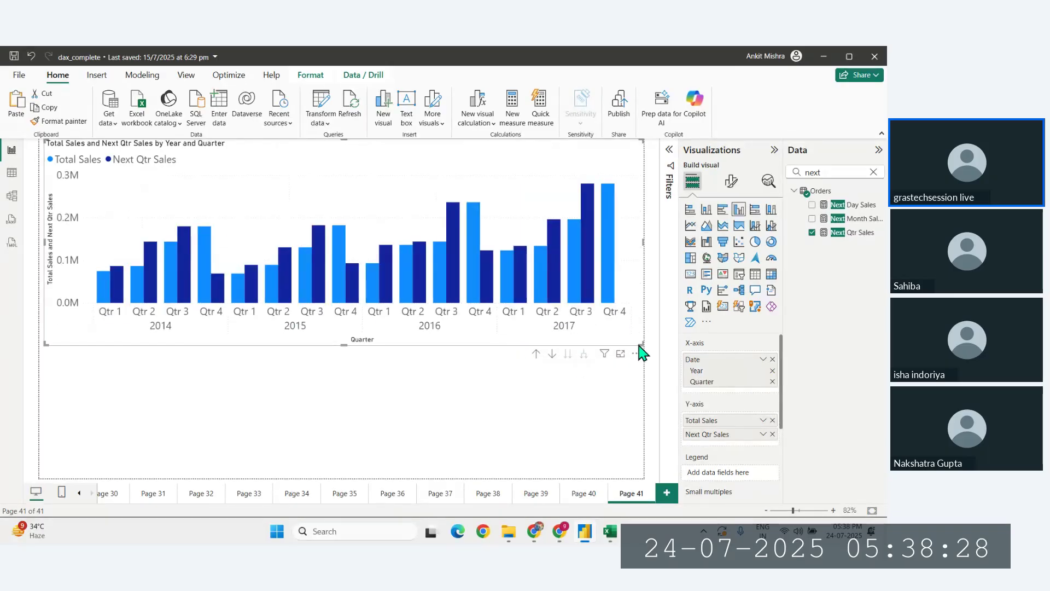
pyautogui.moveTo(641, 345); pyautogui.dragTo(642, 421)
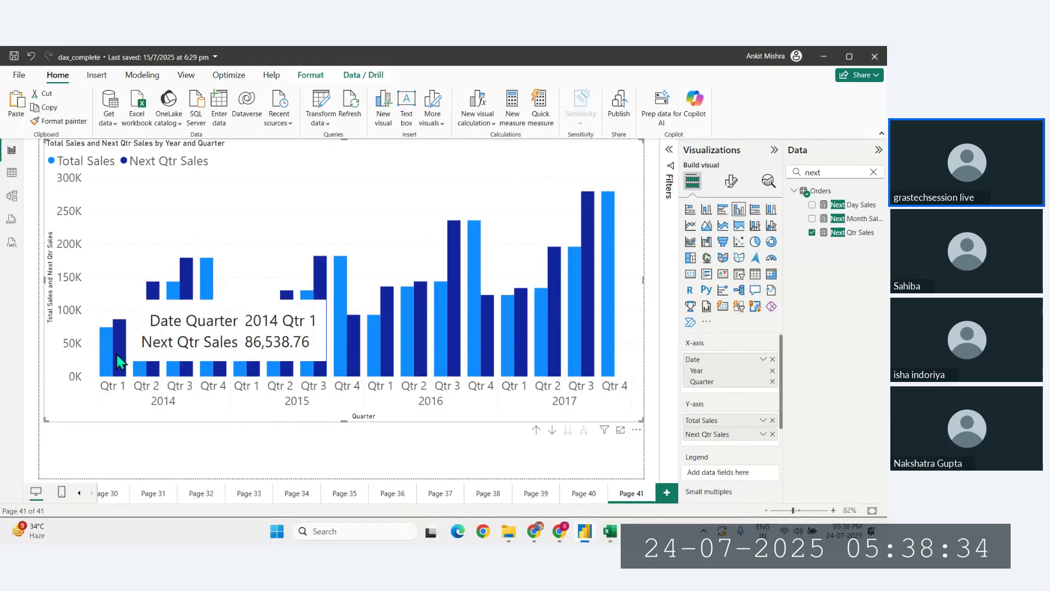
# Step: Turn on data labels for the column chart
pyautogui.click(731, 181)
pyautogui.click(769, 425)
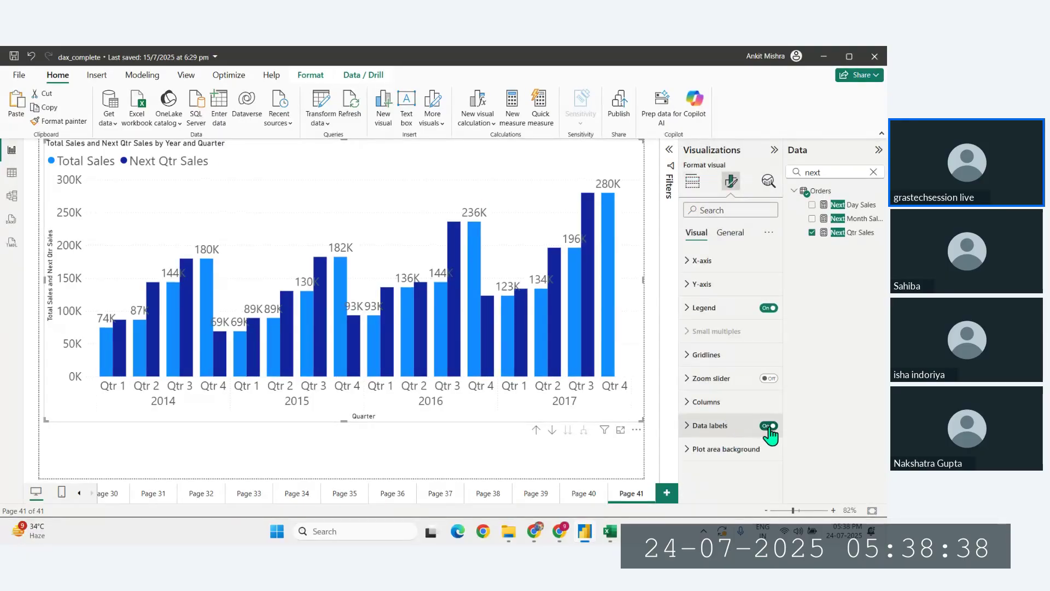
# Step: Set the font size of the column chart's data label values to 15
pyautogui.click(703, 425)
pyautogui.scroll(-2, 758, 427)
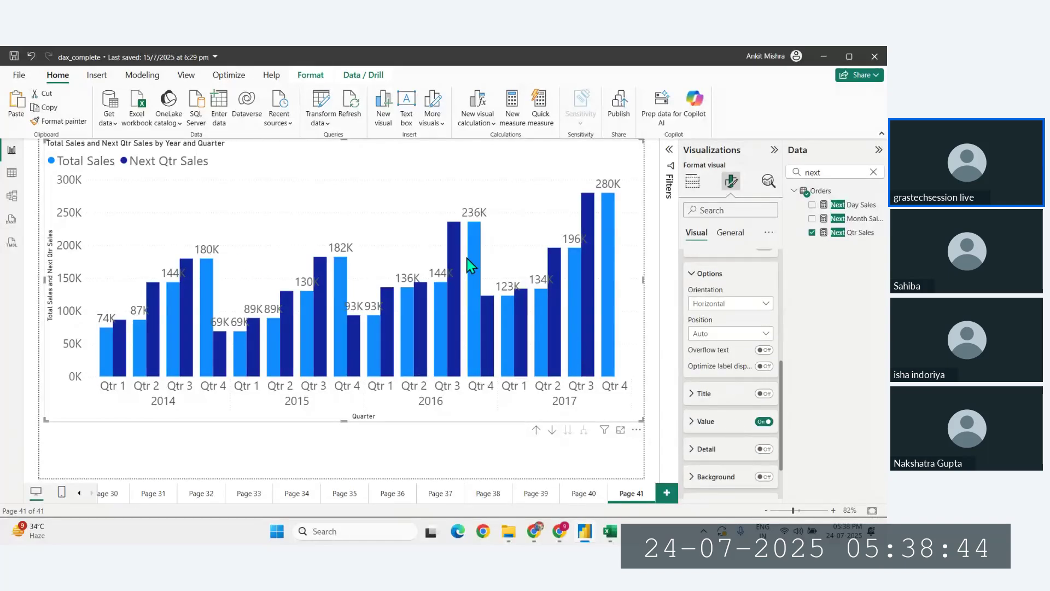
pyautogui.moveTo(470, 263)
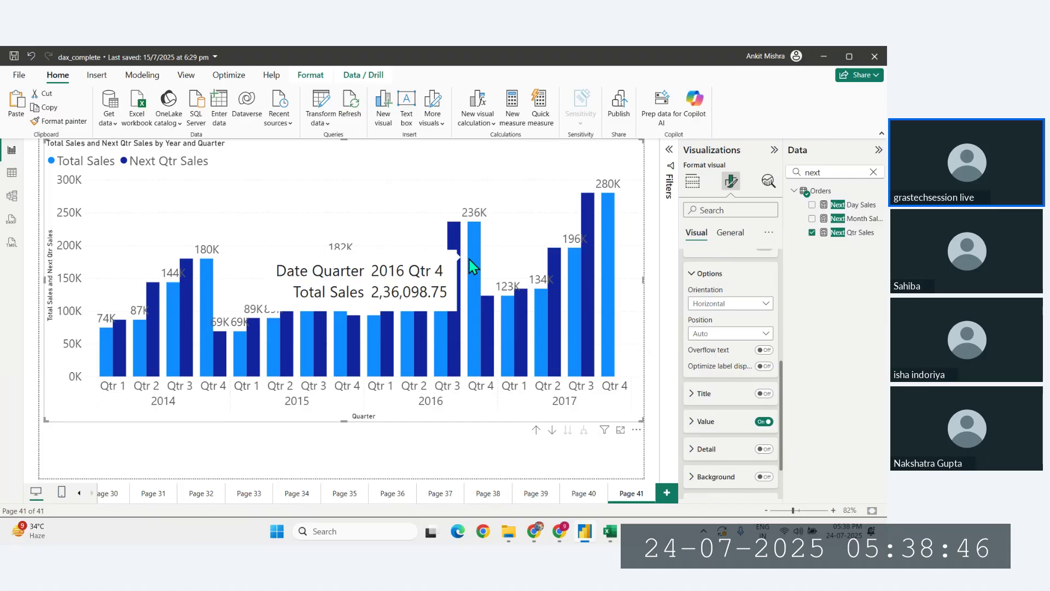
pyautogui.scroll(-1, 765, 449)
pyautogui.click(700, 386)
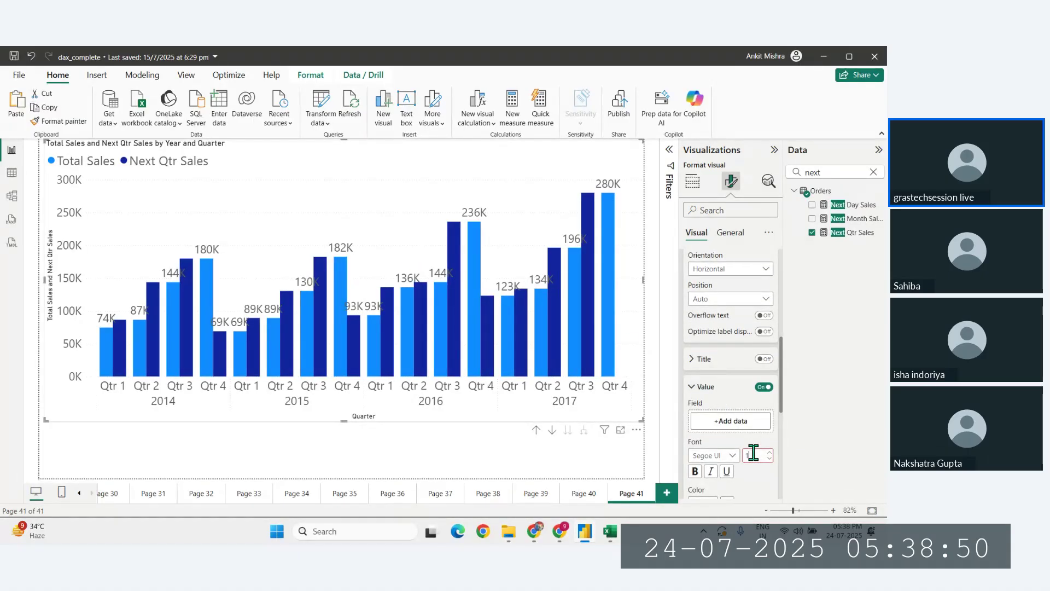
pyautogui.click(753, 453)
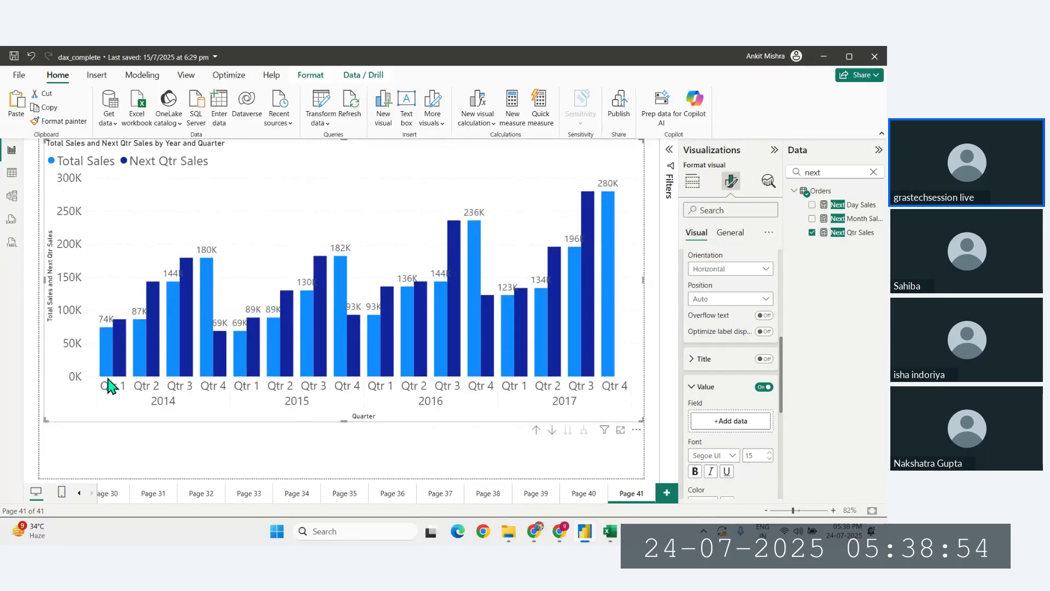
pyautogui.moveTo(111, 370)
# Step: Apply the column chart's data label settings to the Next Qtr Sales series only
pyautogui.scroll(5, 738, 370)
pyautogui.scroll(-1, 739, 373)
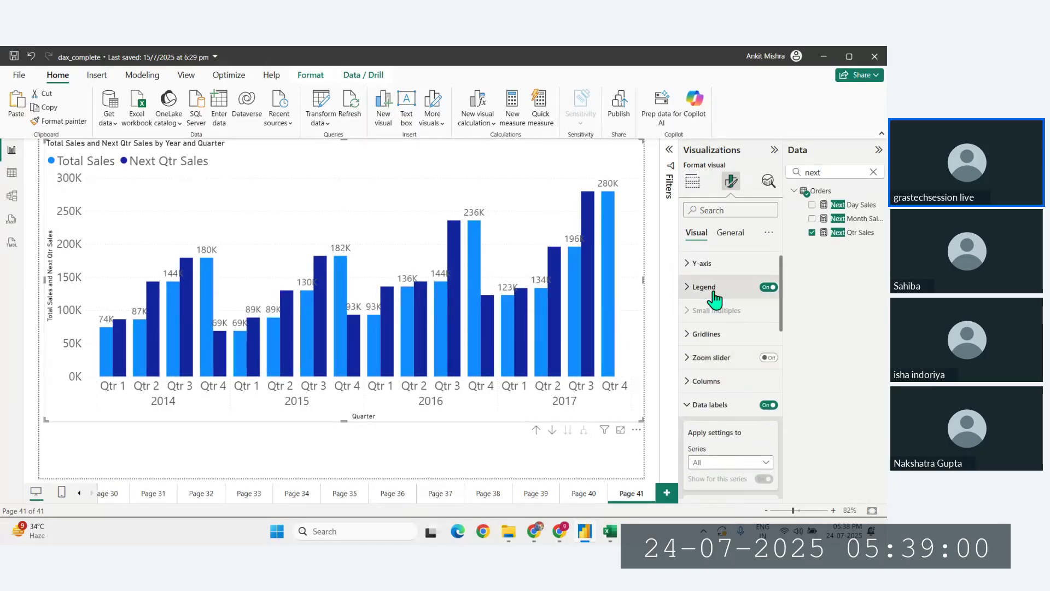
pyautogui.scroll(1, 721, 298)
pyautogui.scroll(-4, 739, 356)
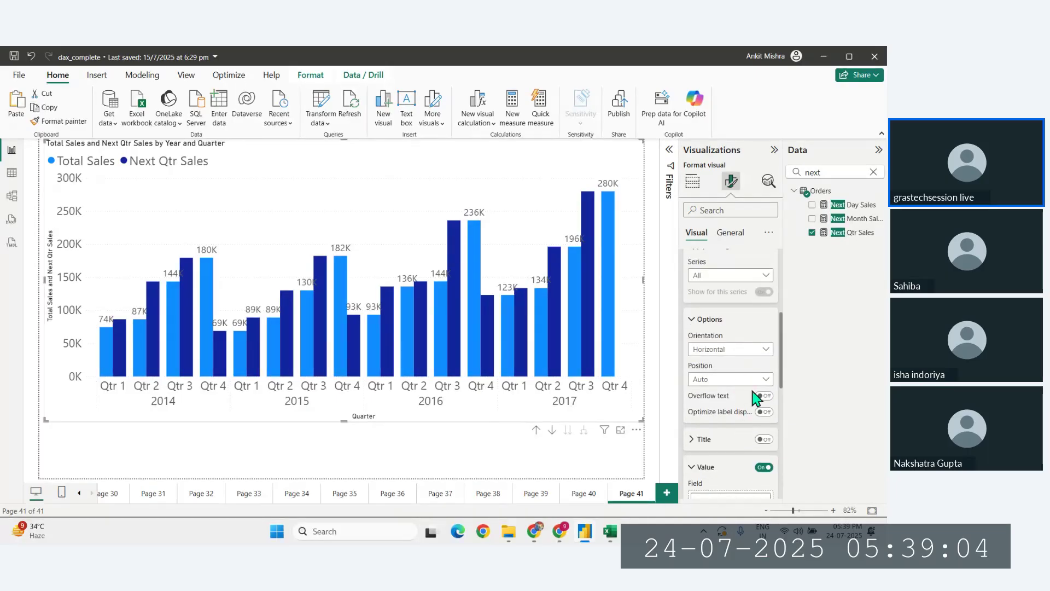
pyautogui.scroll(-3, 749, 404)
pyautogui.scroll(2, 750, 416)
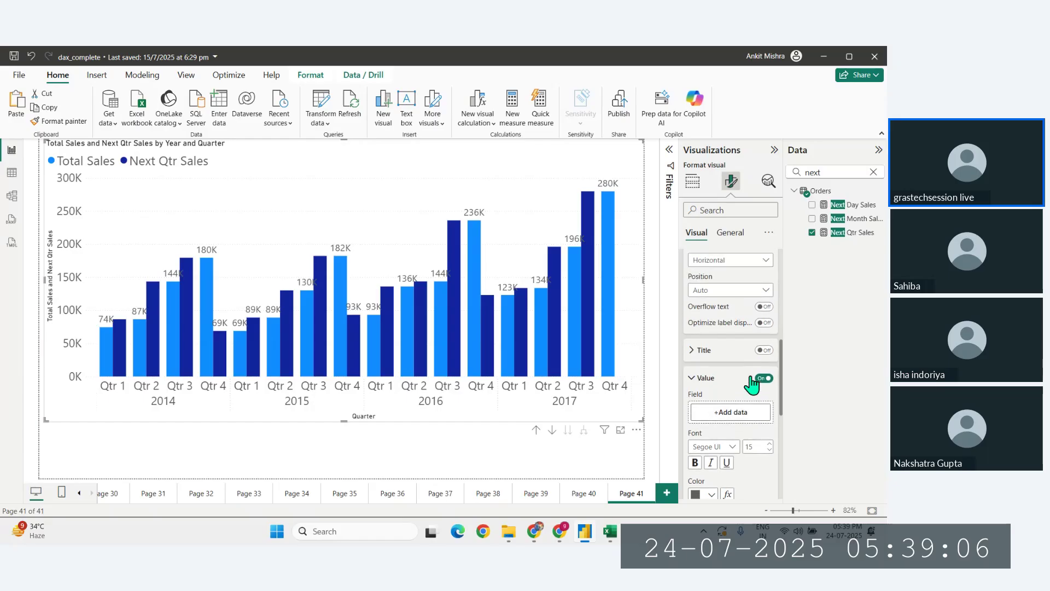
pyautogui.scroll(3, 744, 347)
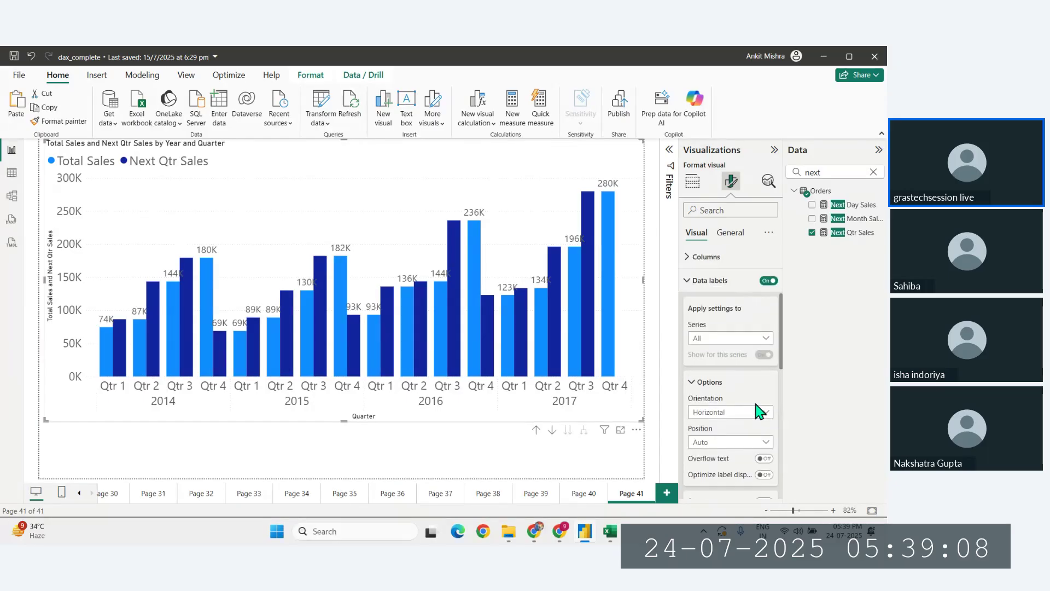
pyautogui.click(738, 348)
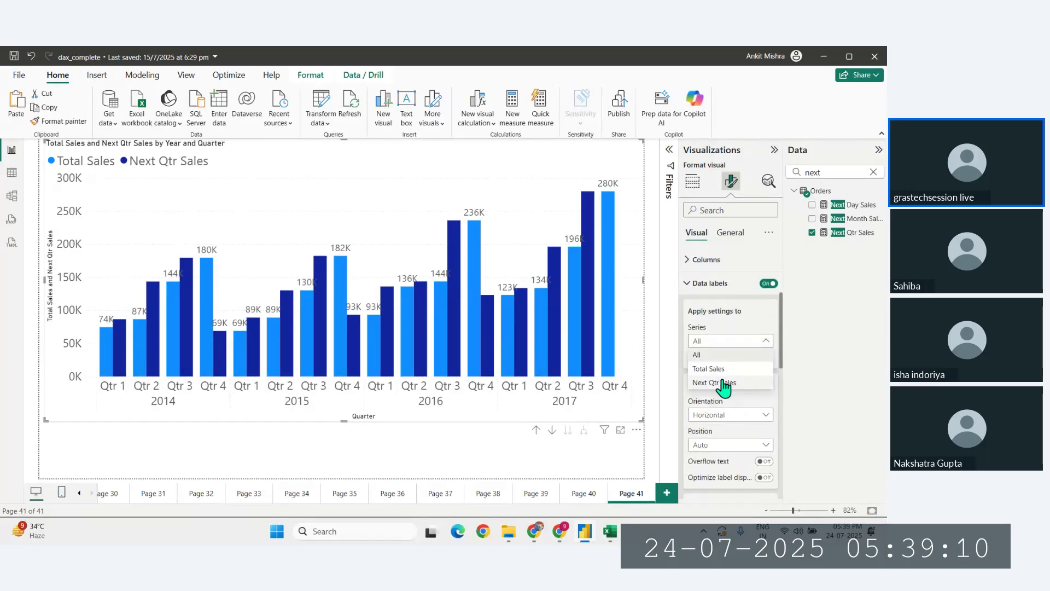
pyautogui.click(728, 385)
# Step: Turn on Detail for the Next Qtr Sales data labels, leaving the label background off
pyautogui.scroll(-2, 741, 442)
pyautogui.scroll(-1, 741, 442)
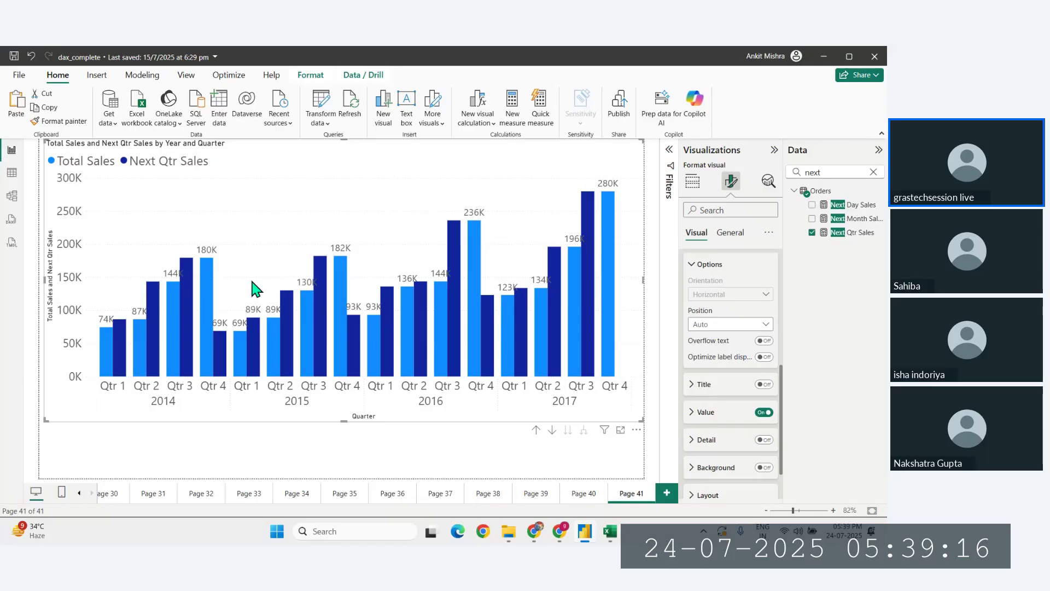
pyautogui.scroll(-2, 723, 461)
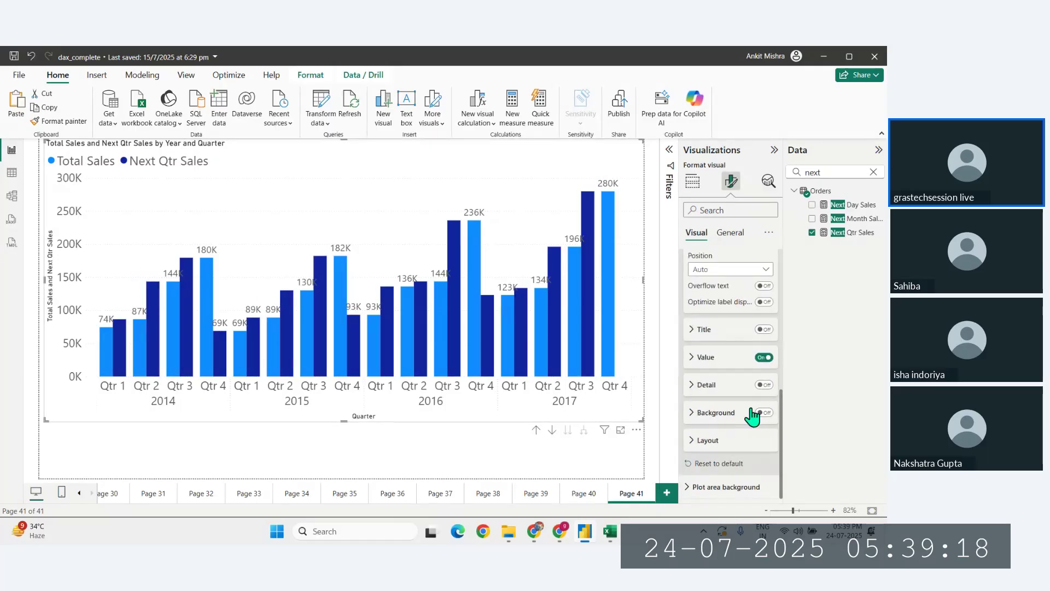
pyautogui.scroll(1, 754, 416)
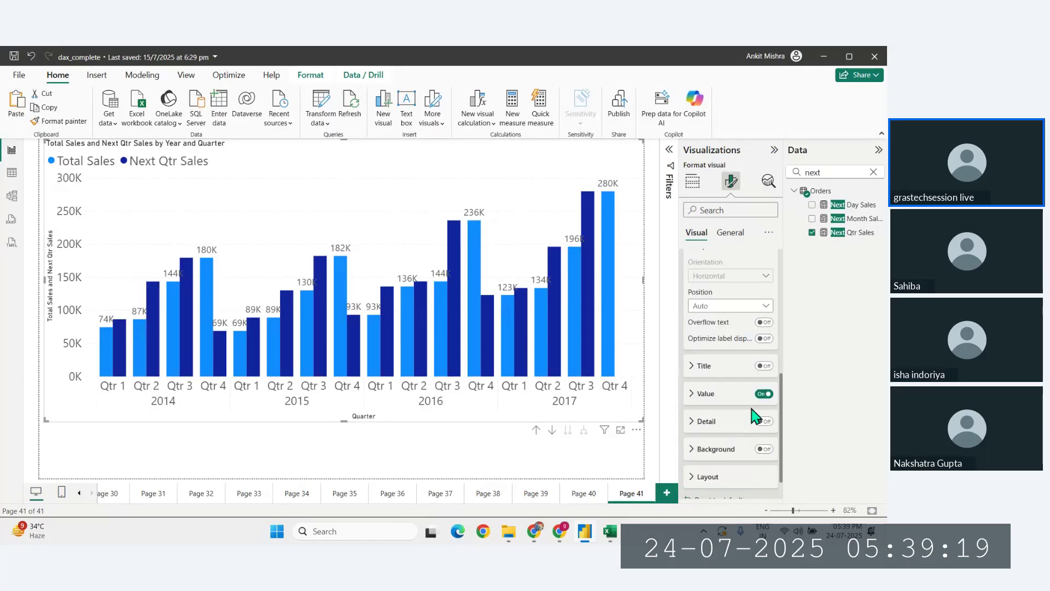
pyautogui.click(764, 450)
pyautogui.click(764, 450)
# Step: Shrink the column chart and place an empty slicer below it on the page
pyautogui.moveTo(639, 420); pyautogui.dragTo(553, 366)
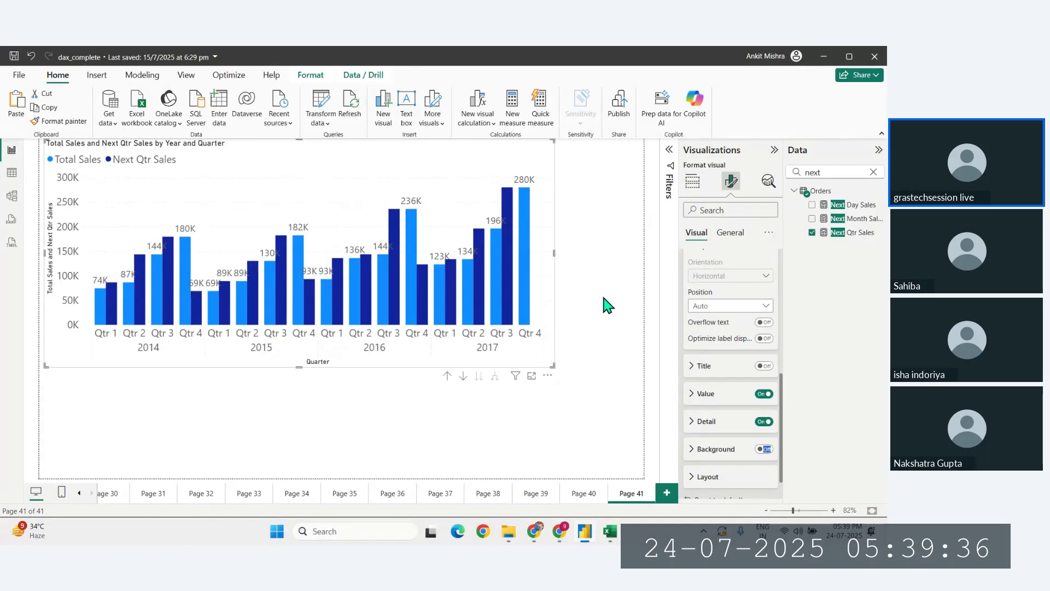
pyautogui.click(608, 304)
pyautogui.click(738, 275)
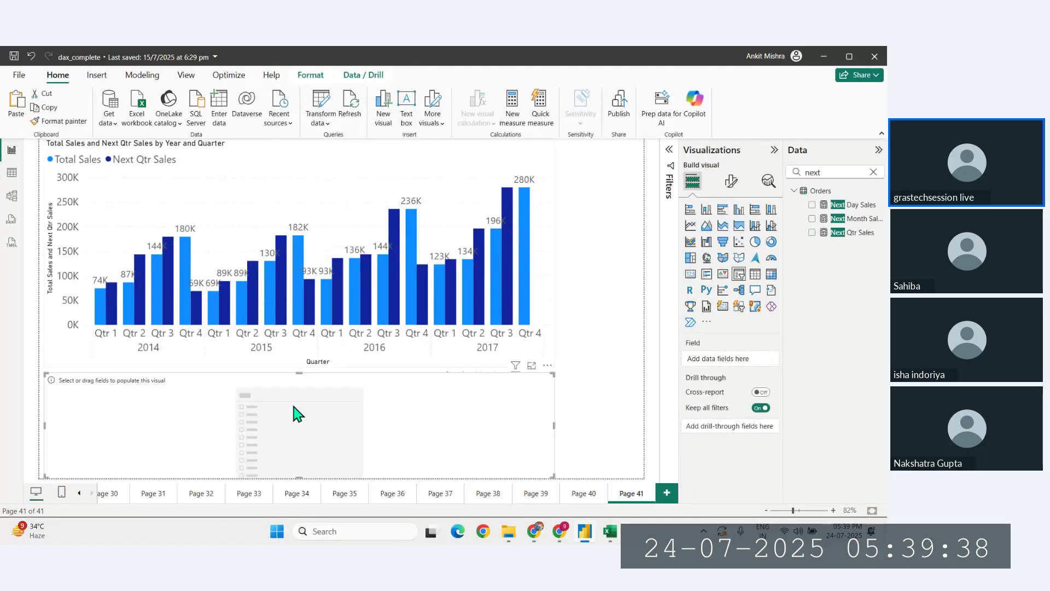
pyautogui.moveTo(265, 427); pyautogui.dragTo(354, 411)
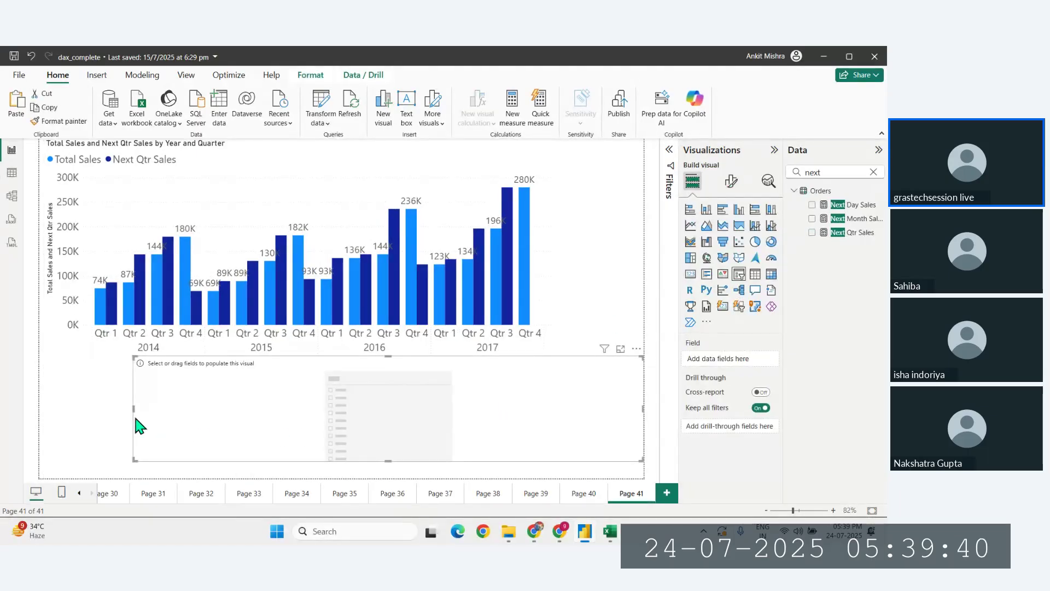
# Step: Add the Date field from date_dim to the slicer and switch it to the Date hierarchy
pyautogui.click(873, 172)
pyautogui.moveTo(837, 218); pyautogui.dragTo(388, 451)
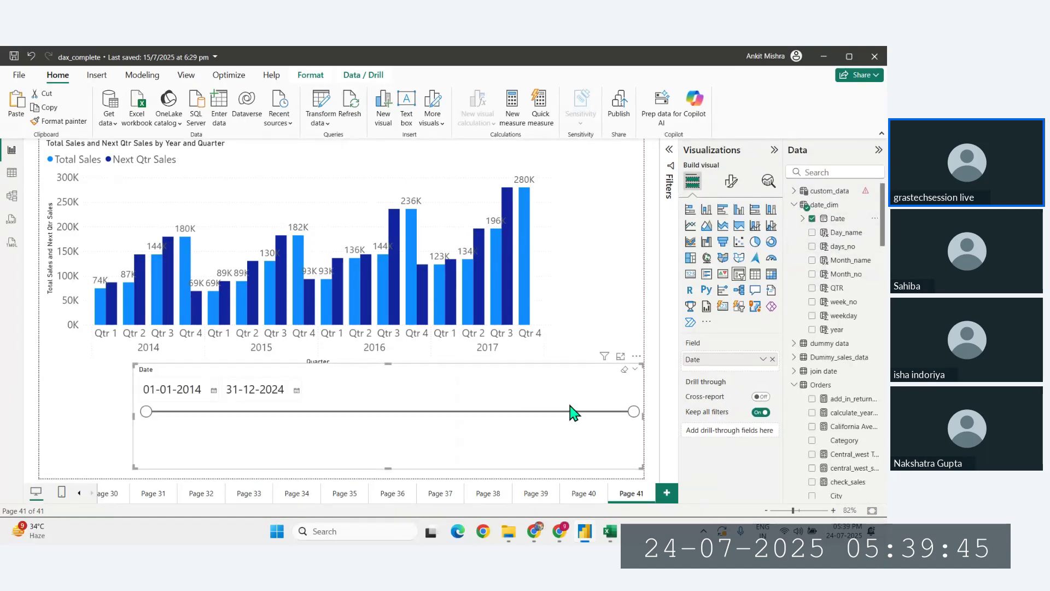
pyautogui.click(764, 360)
pyautogui.click(803, 436)
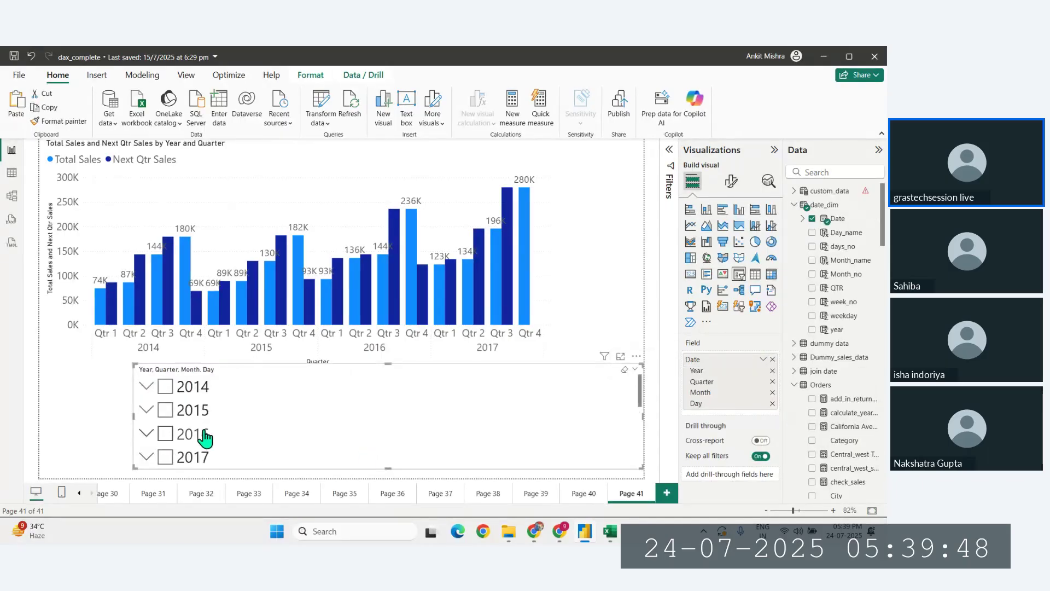
# Step: Filter the chart to 2017 with the slicer and compare each quarter's Total Sales with its Next Qtr Sales
pyautogui.click(164, 458)
pyautogui.moveTo(137, 319)
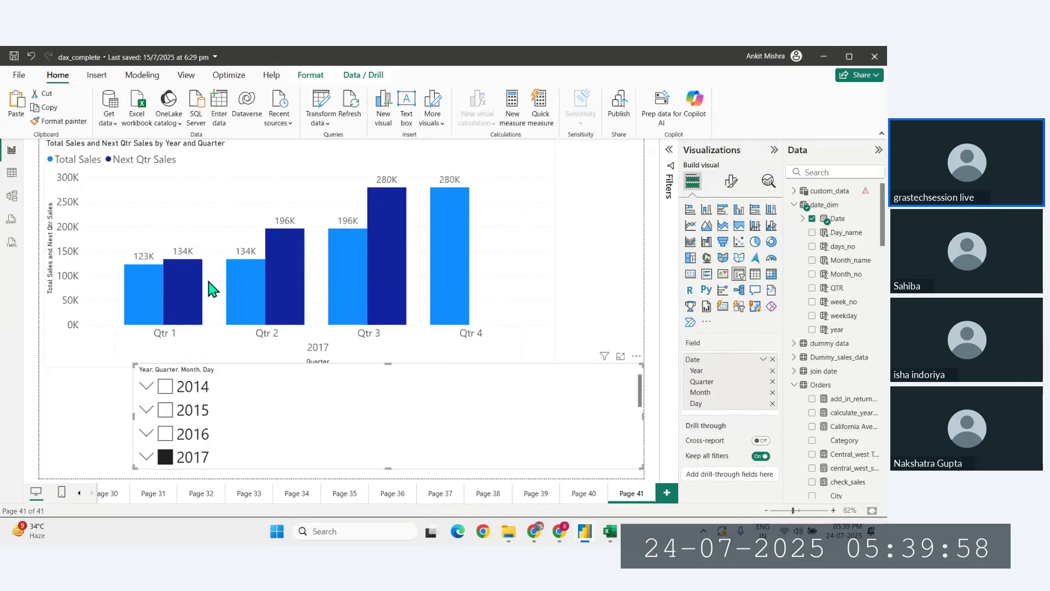
pyautogui.moveTo(190, 289)
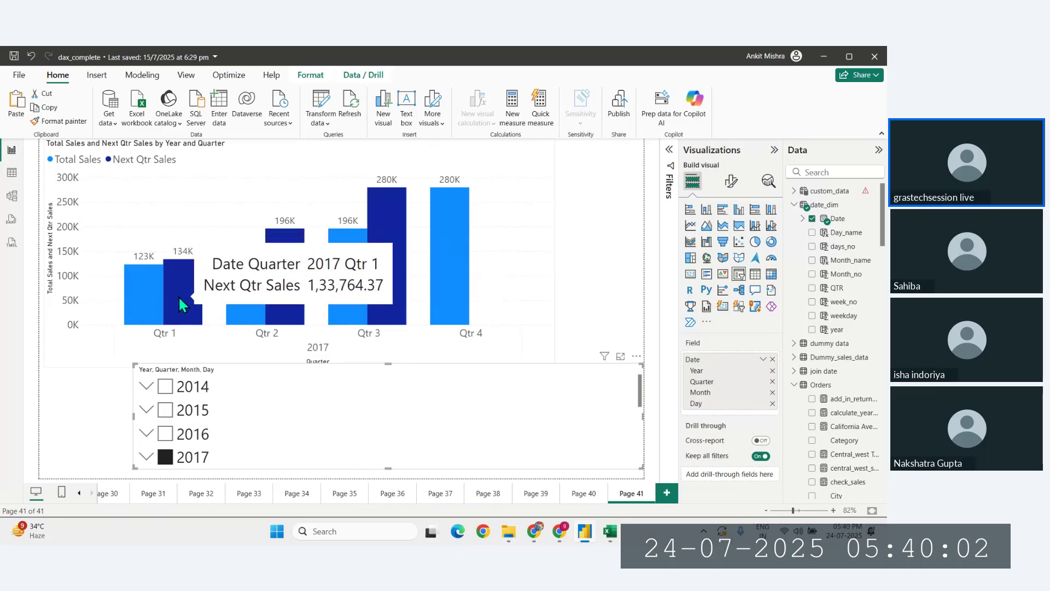
pyautogui.moveTo(249, 311)
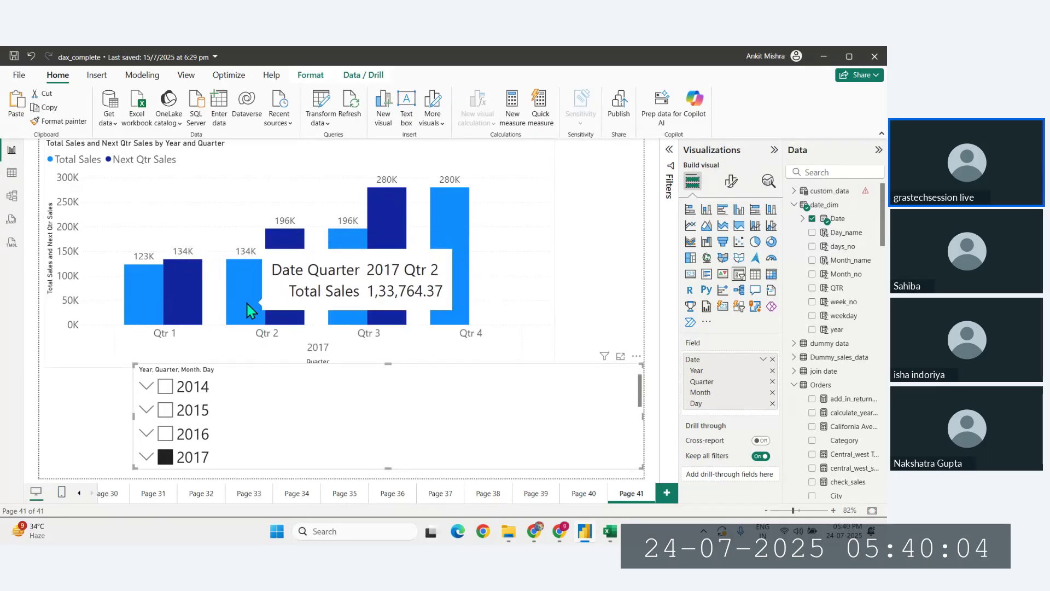
pyautogui.moveTo(278, 298)
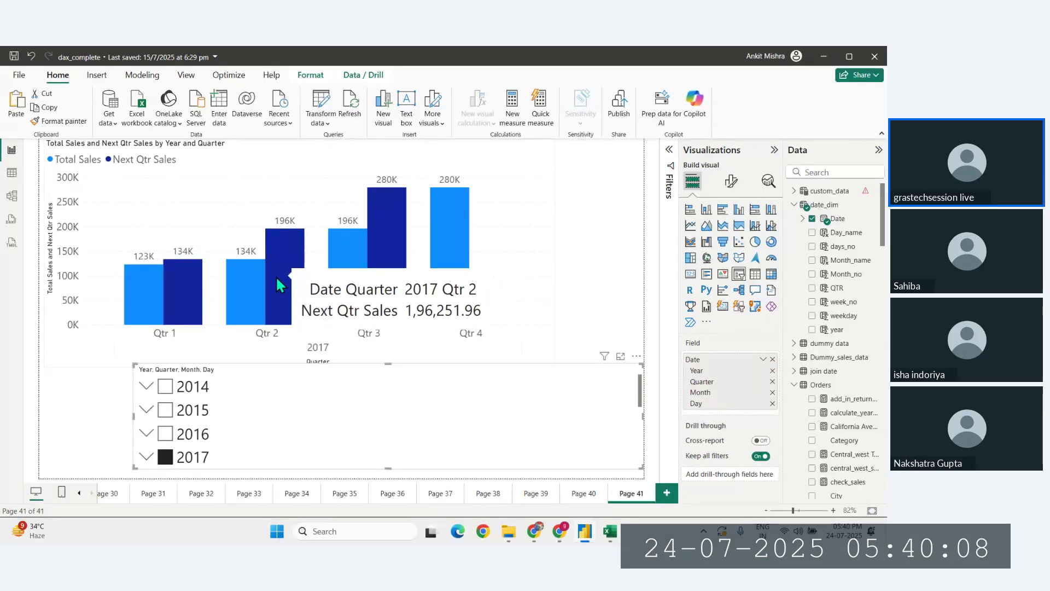
pyautogui.moveTo(343, 291)
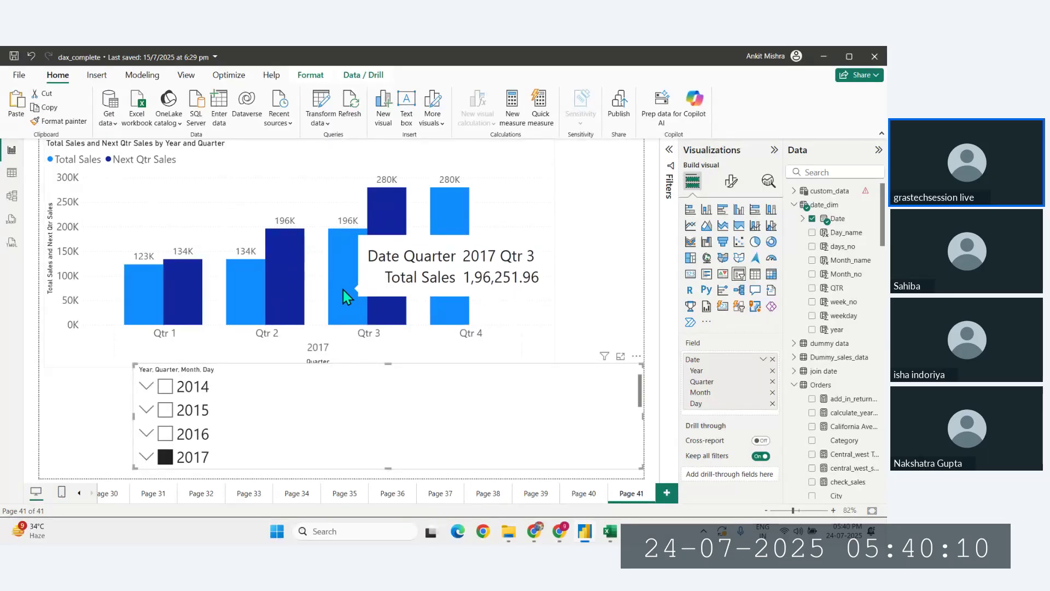
pyautogui.moveTo(399, 230)
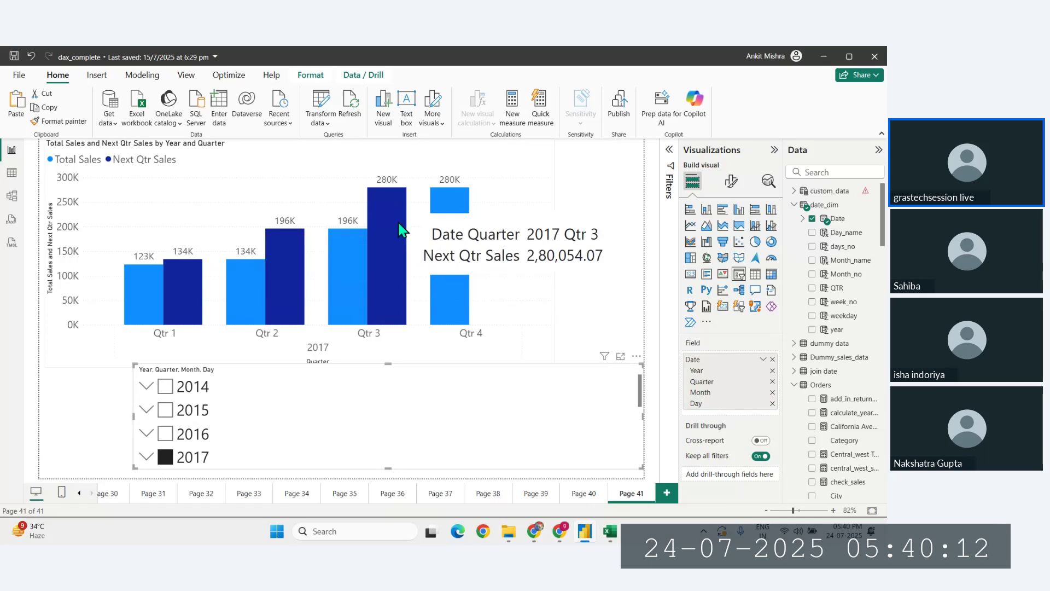
pyautogui.moveTo(464, 260)
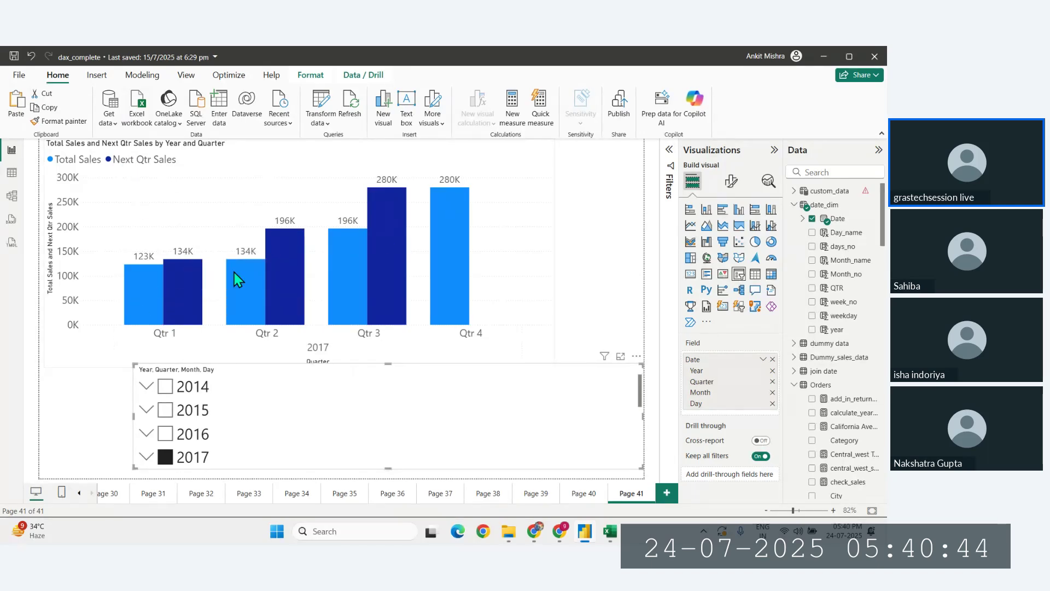
pyautogui.moveTo(252, 272)
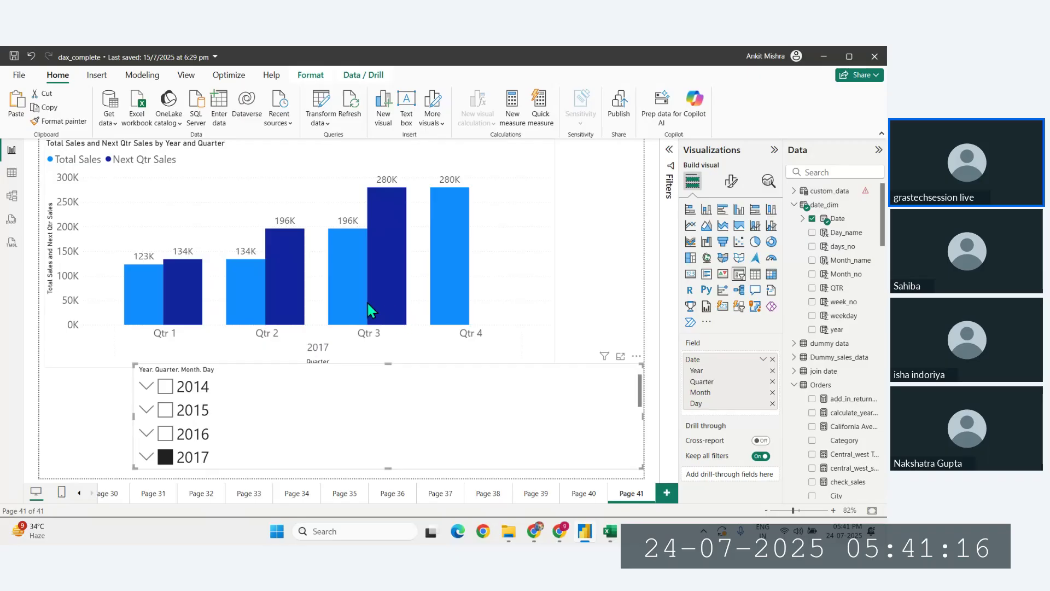
pyautogui.moveTo(321, 282)
pyautogui.moveTo(235, 299)
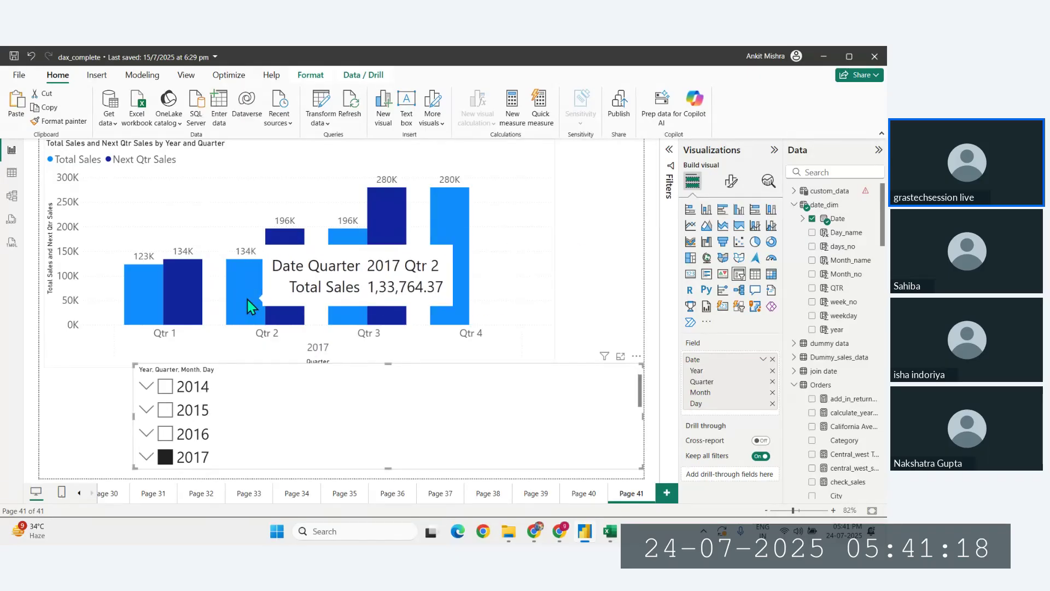
pyautogui.moveTo(274, 300)
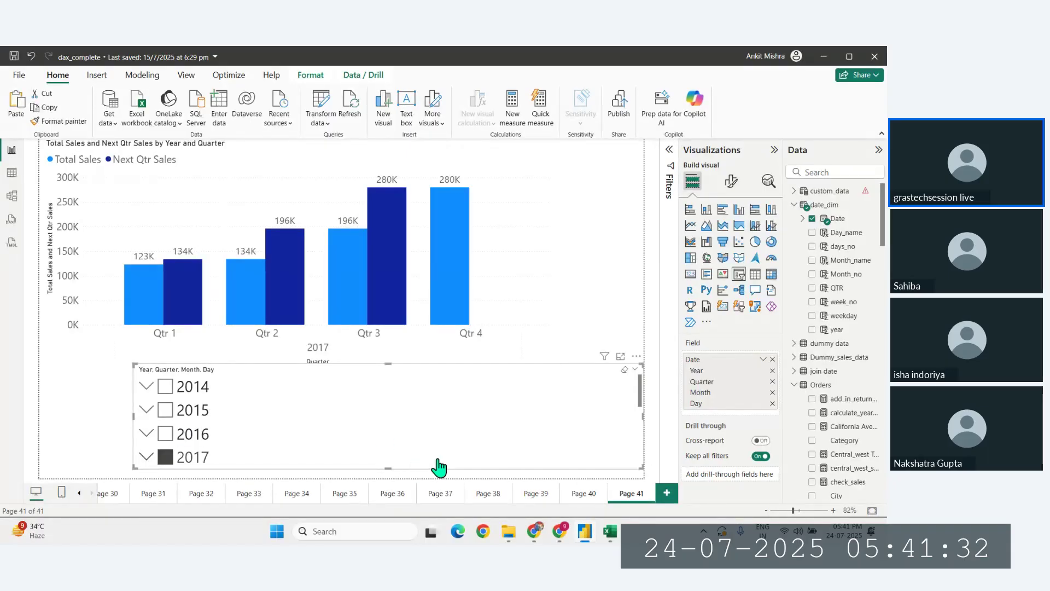
# Step: Check the quarterly sales table on Page 40 and return to Page 41
pyautogui.click(584, 494)
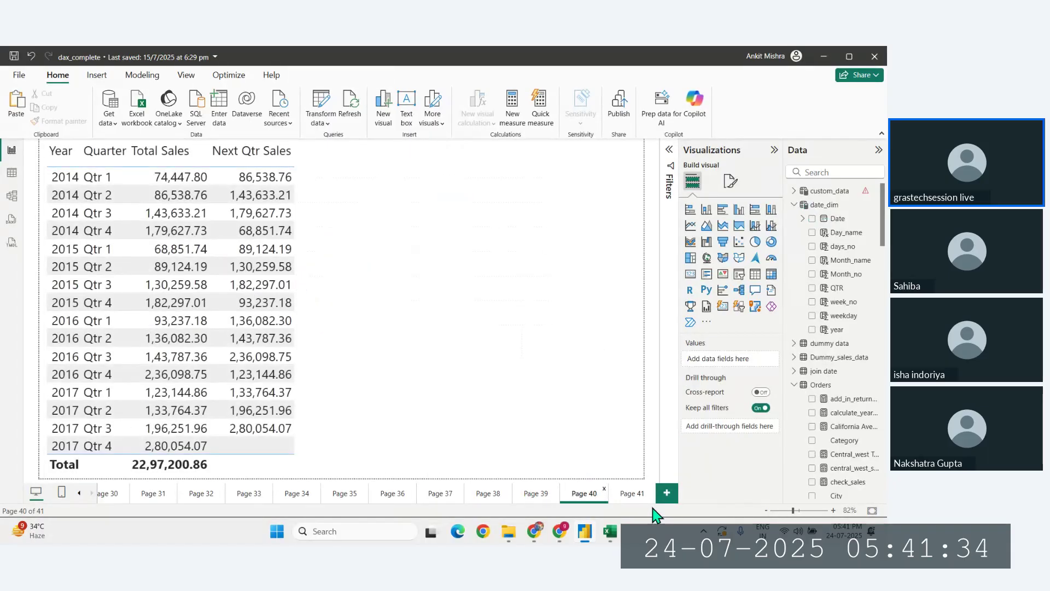
pyautogui.click(634, 493)
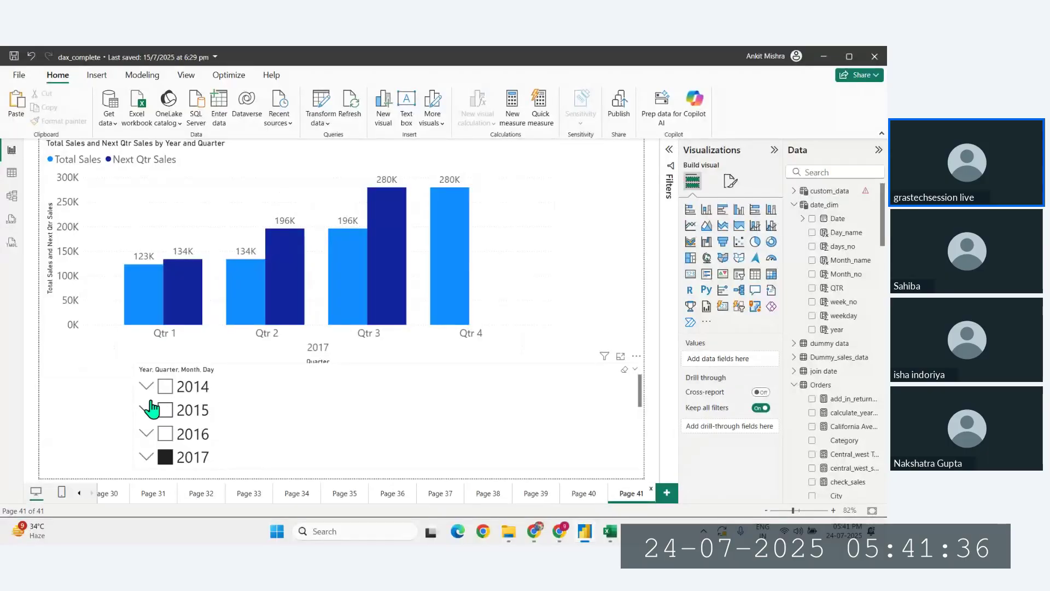
# Step: Filter the chart to 2014 with the slicer and clear the slicer selection
pyautogui.click(165, 387)
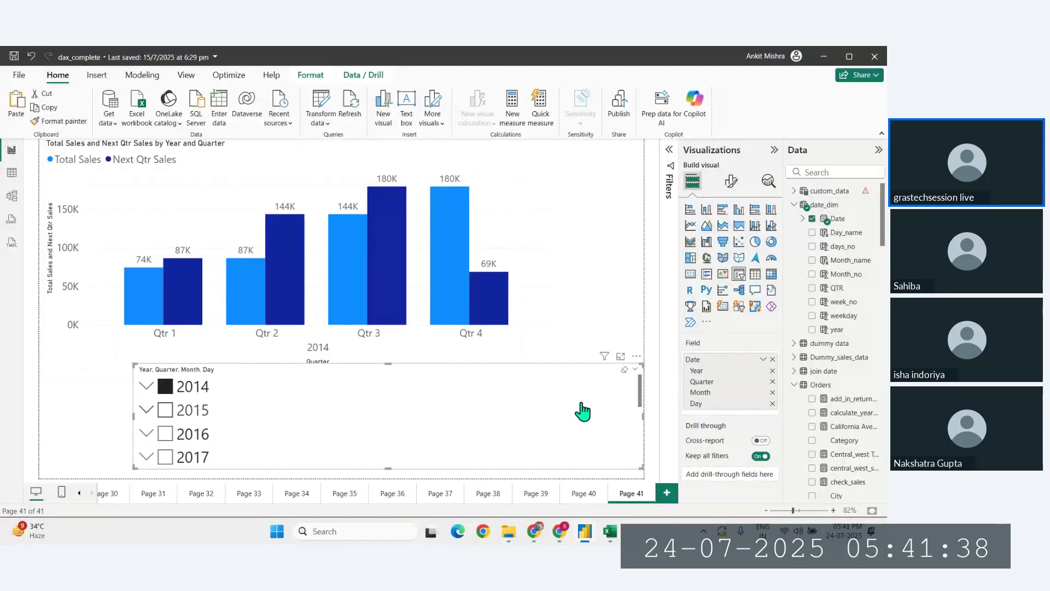
pyautogui.click(624, 371)
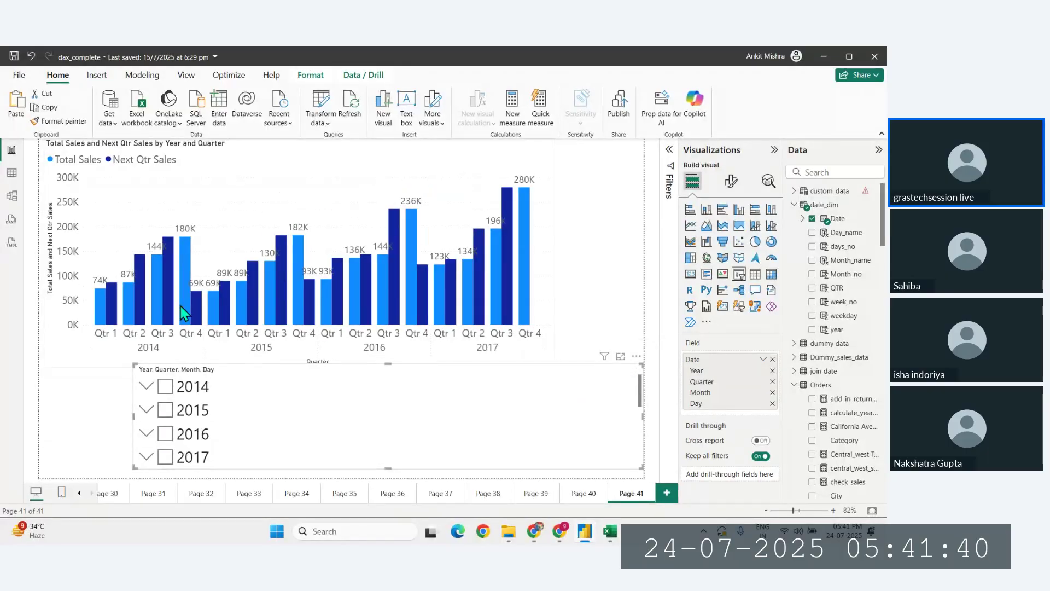
# Step: Widen the column chart to the page's edge and reduce its height to leave space above the slicer
pyautogui.click(548, 290)
pyautogui.moveTo(552, 366); pyautogui.dragTo(645, 329)
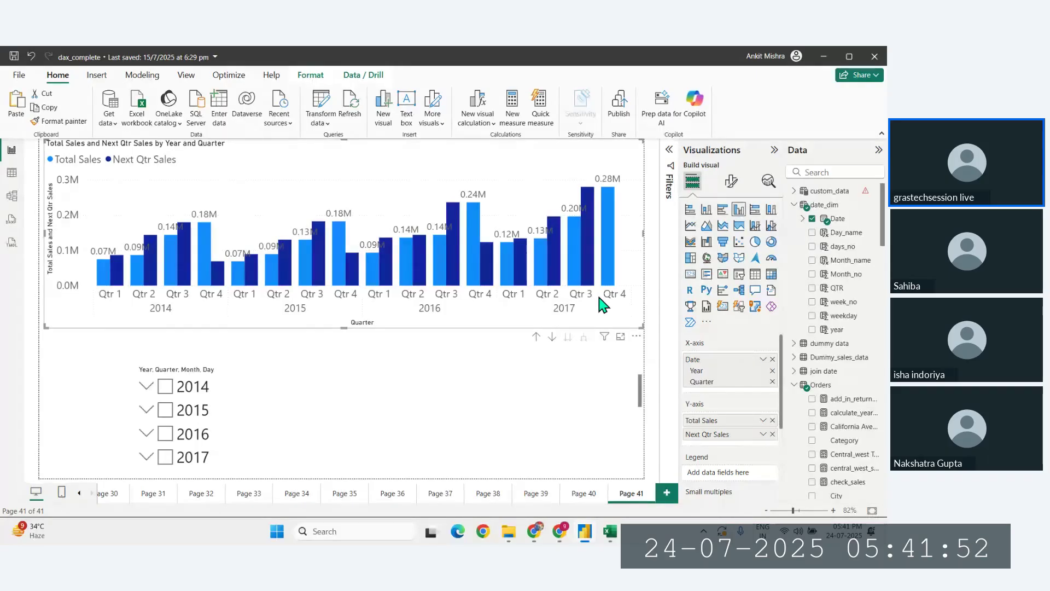
pyautogui.moveTo(608, 274)
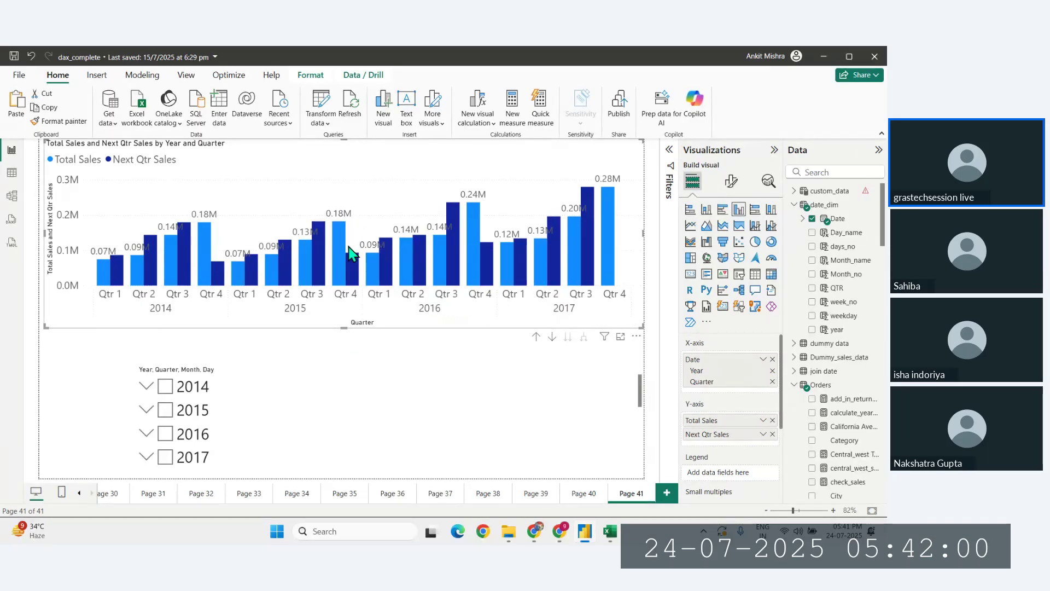
# Step: Filter the chart to 2016 with the slicer and examine the Qtr 4 columns
pyautogui.click(165, 433)
pyautogui.moveTo(150, 285)
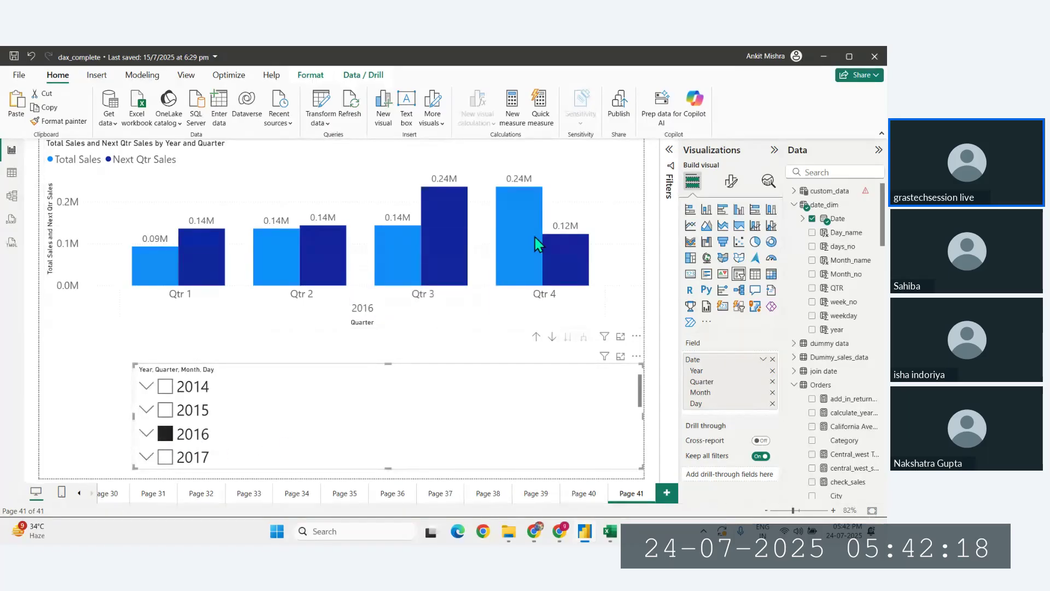
pyautogui.moveTo(537, 249)
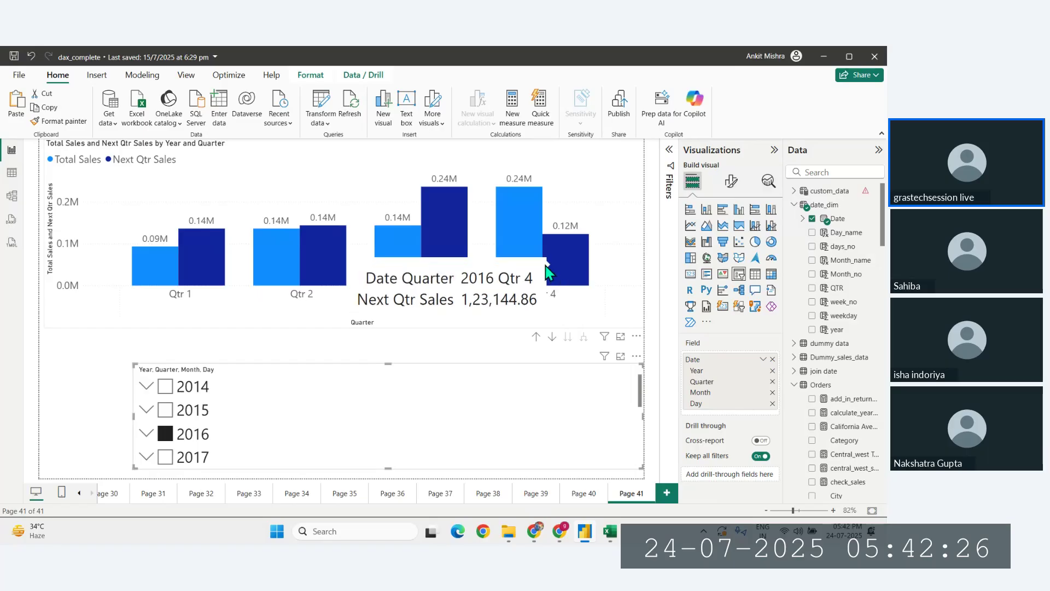
# Step: Examine the 2016 Qtr 4 columns, and filter the chart to 2017, 2014, 2015 and 2016 in turn with the slicer
pyautogui.moveTo(536, 269)
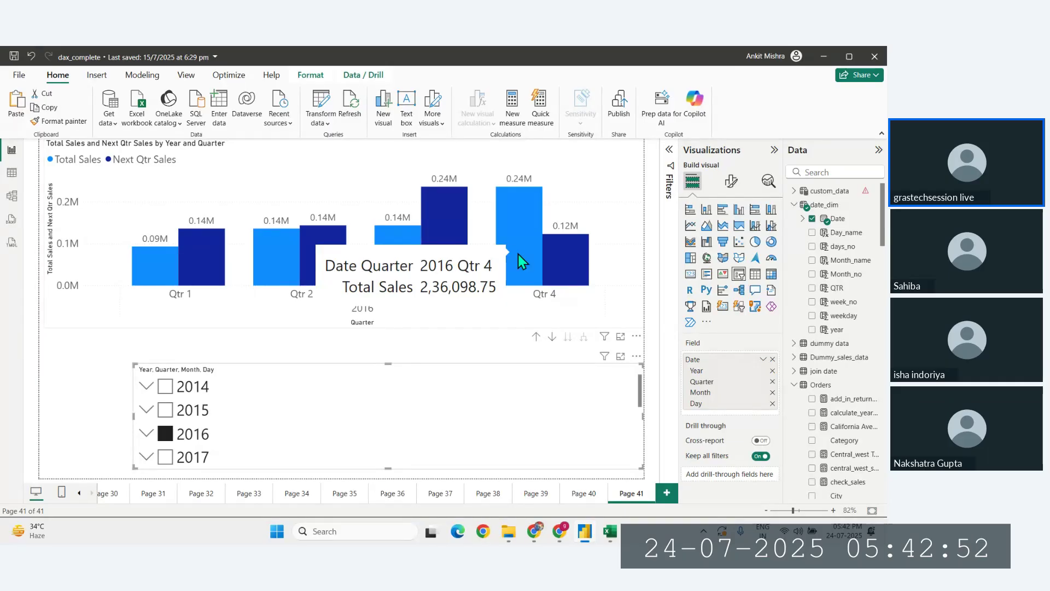
pyautogui.click(563, 235)
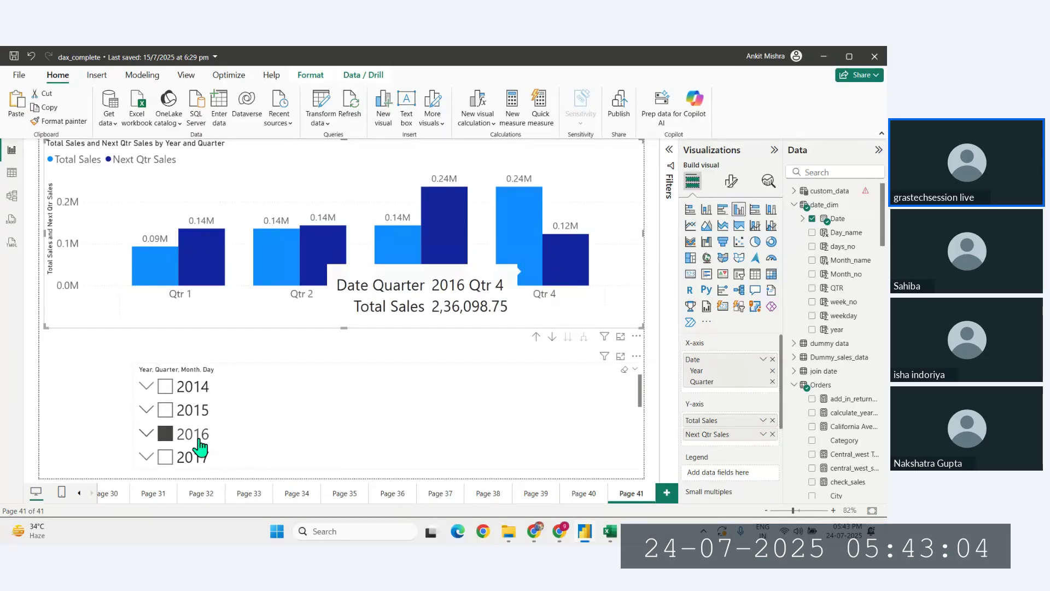
pyautogui.click(165, 457)
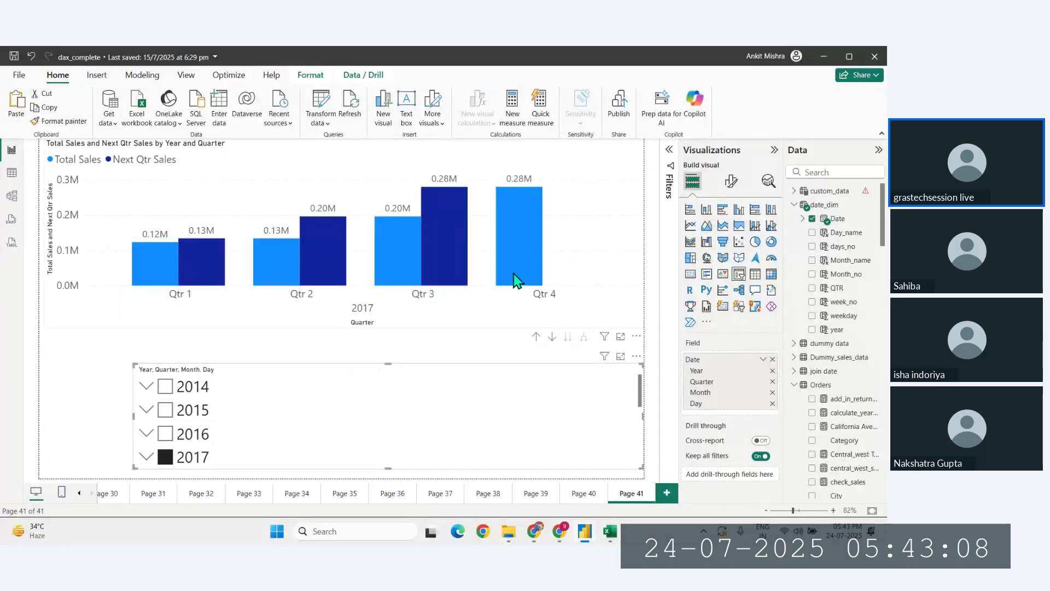
pyautogui.click(173, 390)
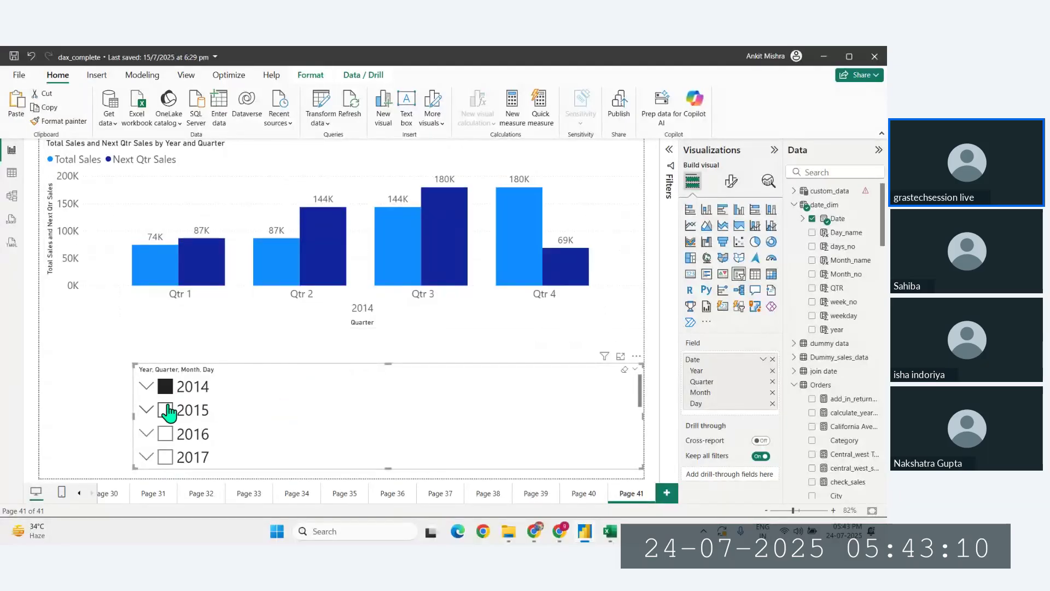
pyautogui.click(166, 410)
pyautogui.click(167, 433)
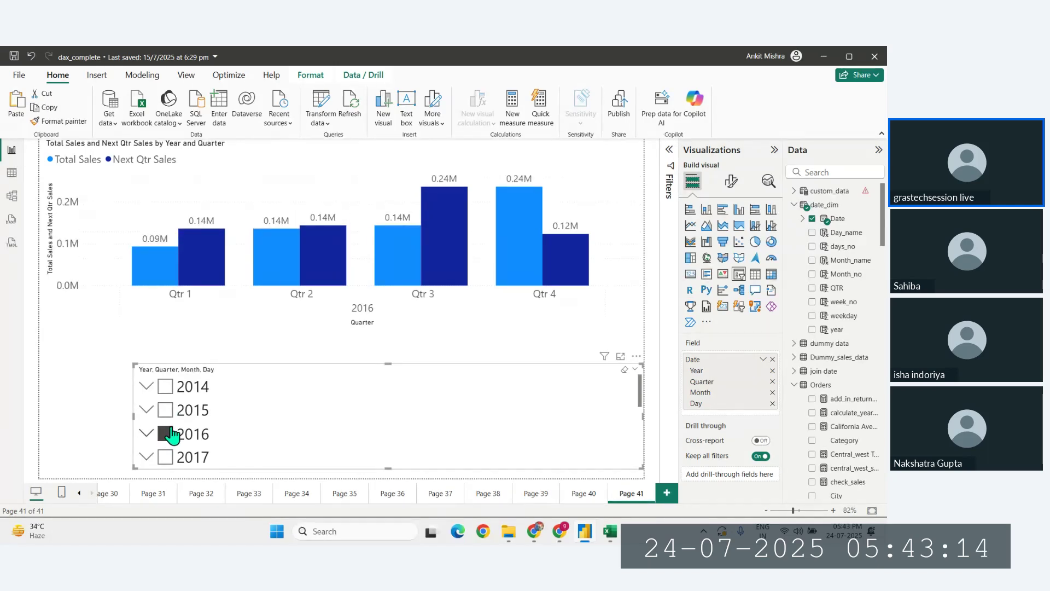
# Step: Recheck the quarterly sales table on Page 40 and return to the column chart on Page 41
pyautogui.click(582, 494)
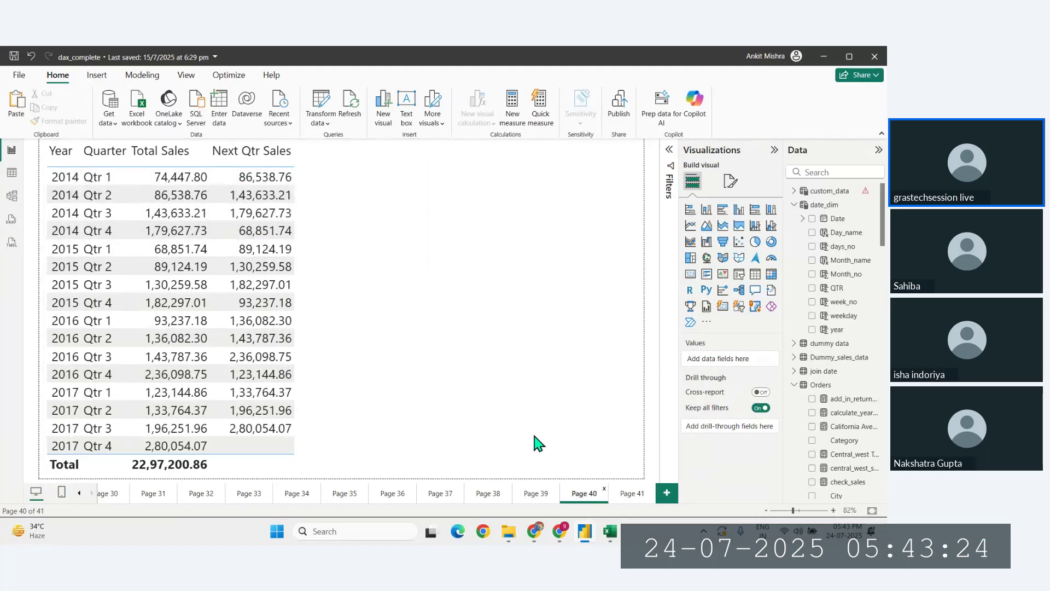
pyautogui.click(631, 493)
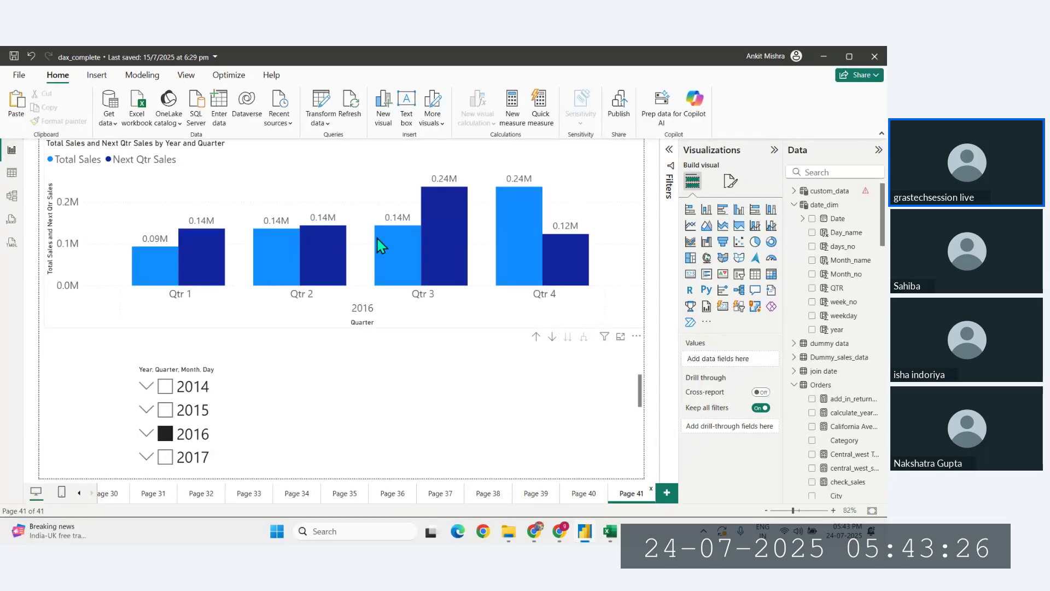
pyautogui.moveTo(378, 240)
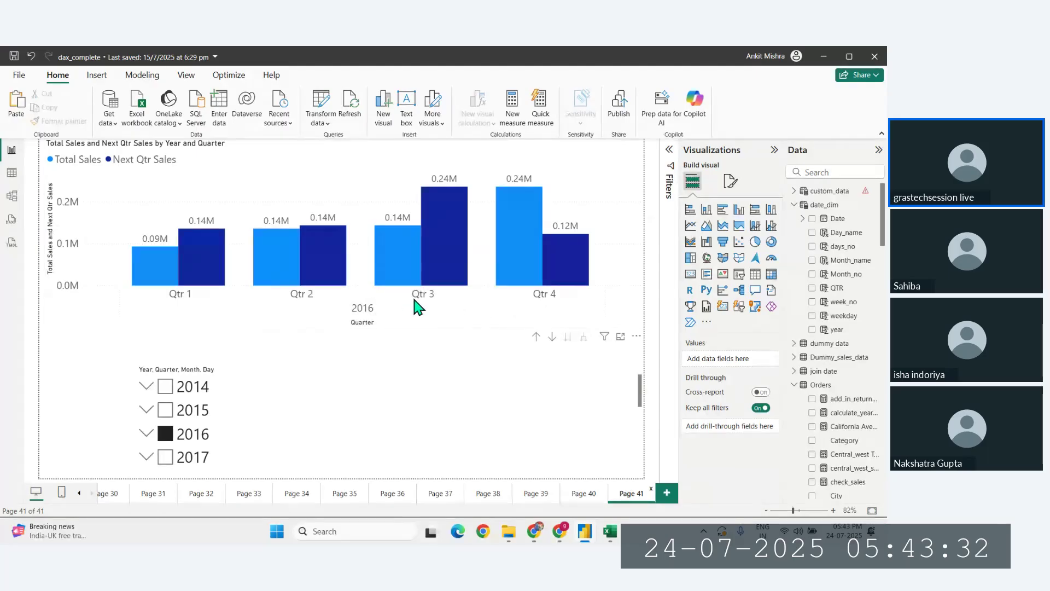
# Step: Clear the date slicer's selection and reduce its Date hierarchy to the Quarter level only
pyautogui.click(625, 370)
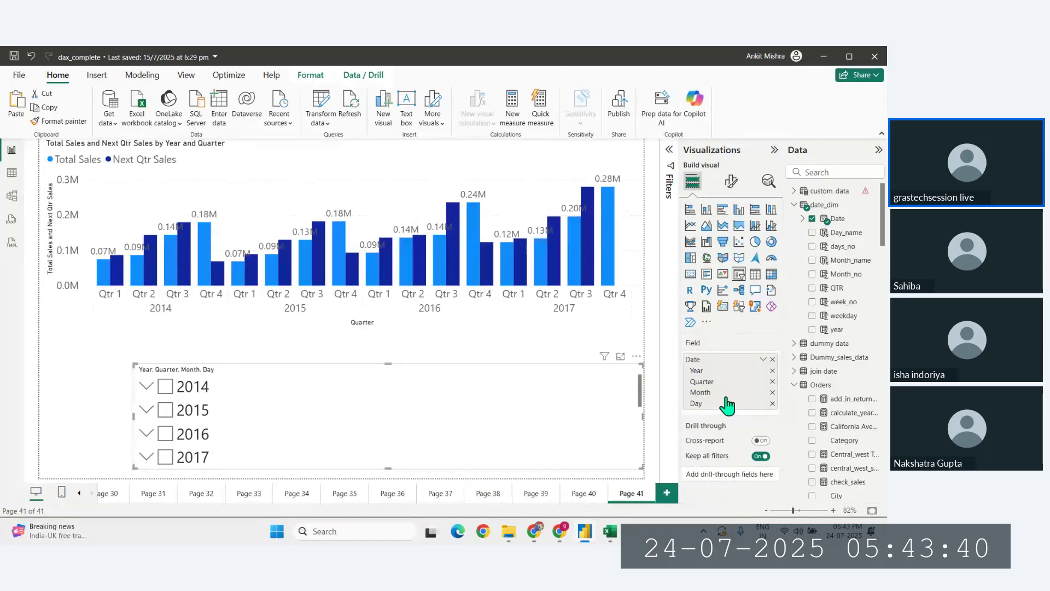
pyautogui.click(772, 371)
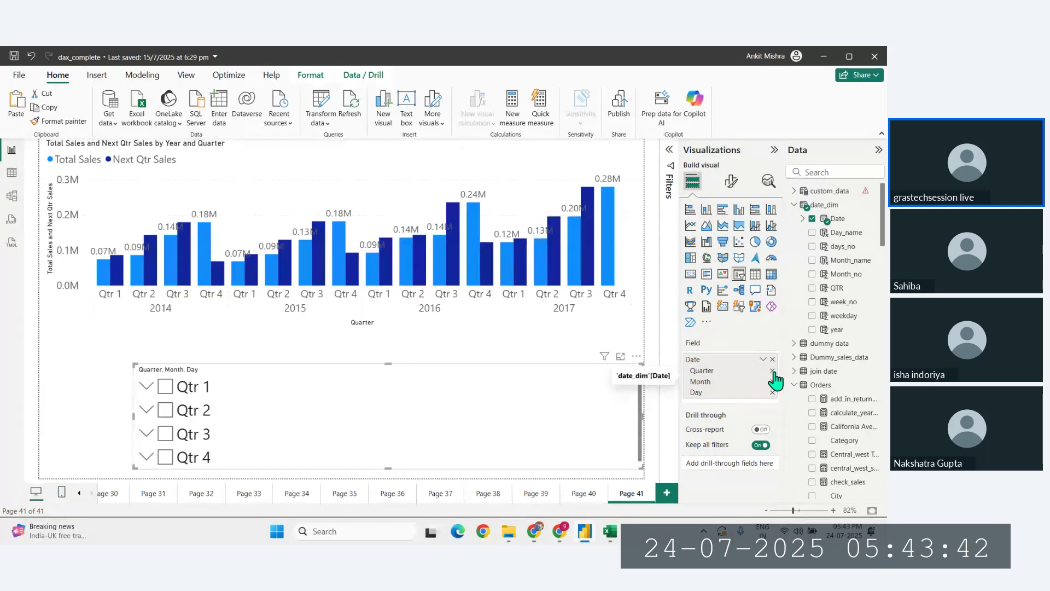
pyautogui.click(773, 382)
pyautogui.click(773, 381)
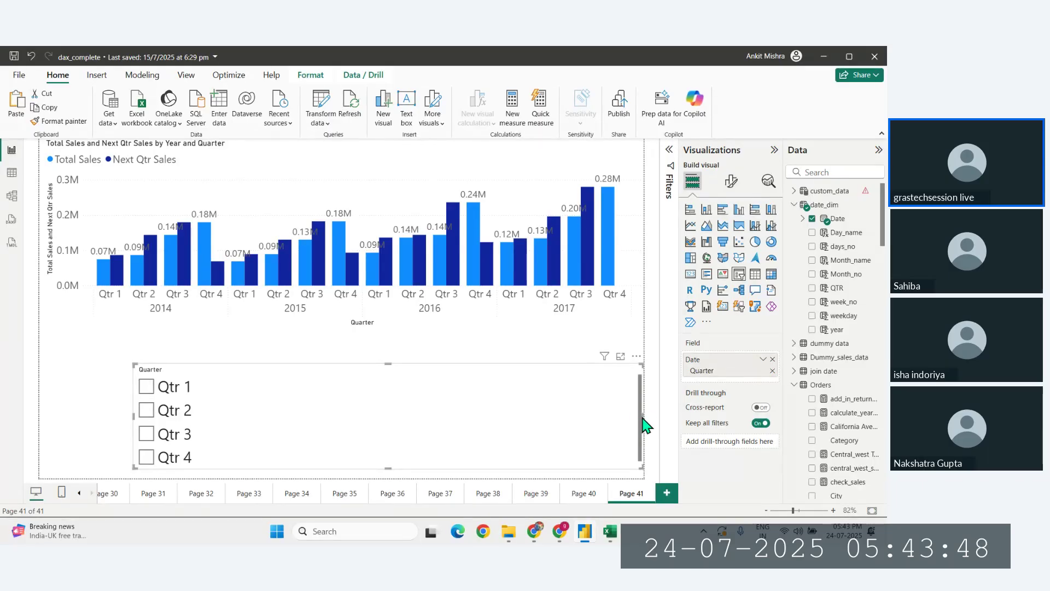
# Step: Resize the Quarter slicer into a narrow column at the page's lower left and place a copy of it alongside
pyautogui.moveTo(643, 421); pyautogui.dragTo(104, 371)
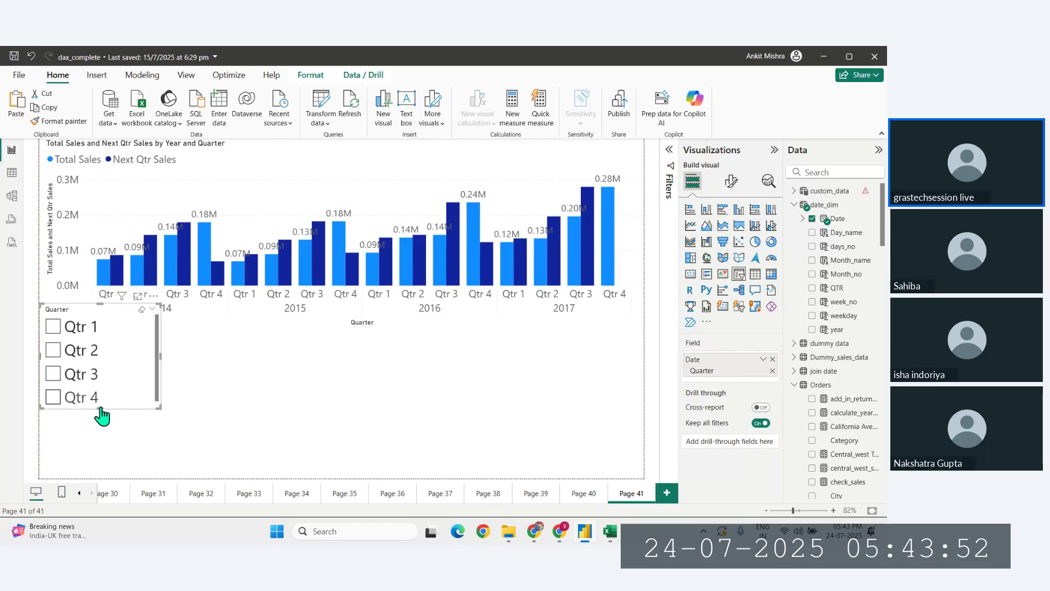
pyautogui.moveTo(97, 407); pyautogui.dragTo(97, 476)
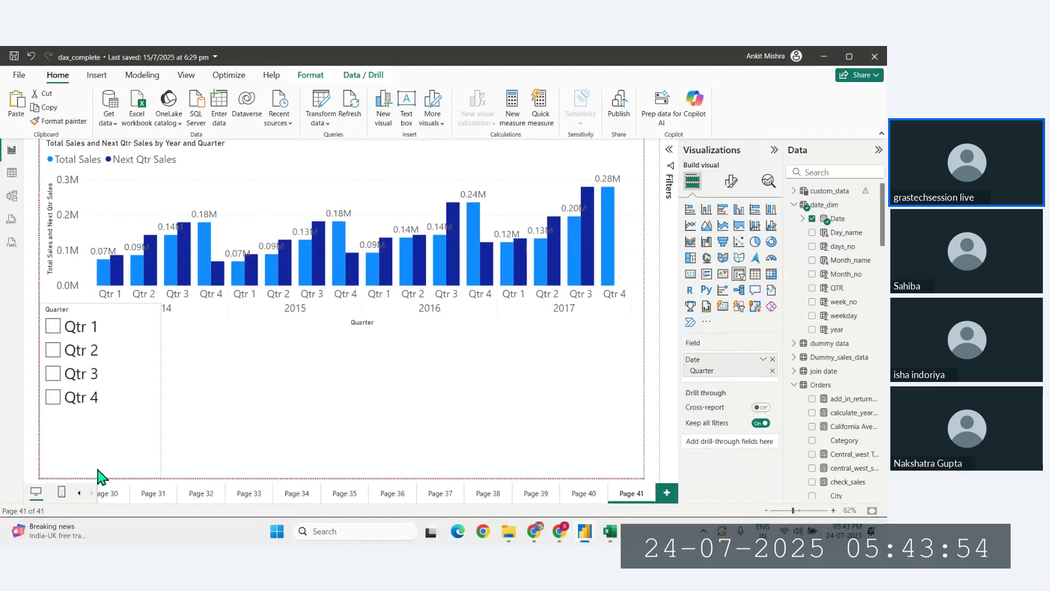
pyautogui.hotkey('ctrl', 'c')
pyautogui.hotkey('ctrl', 'v')
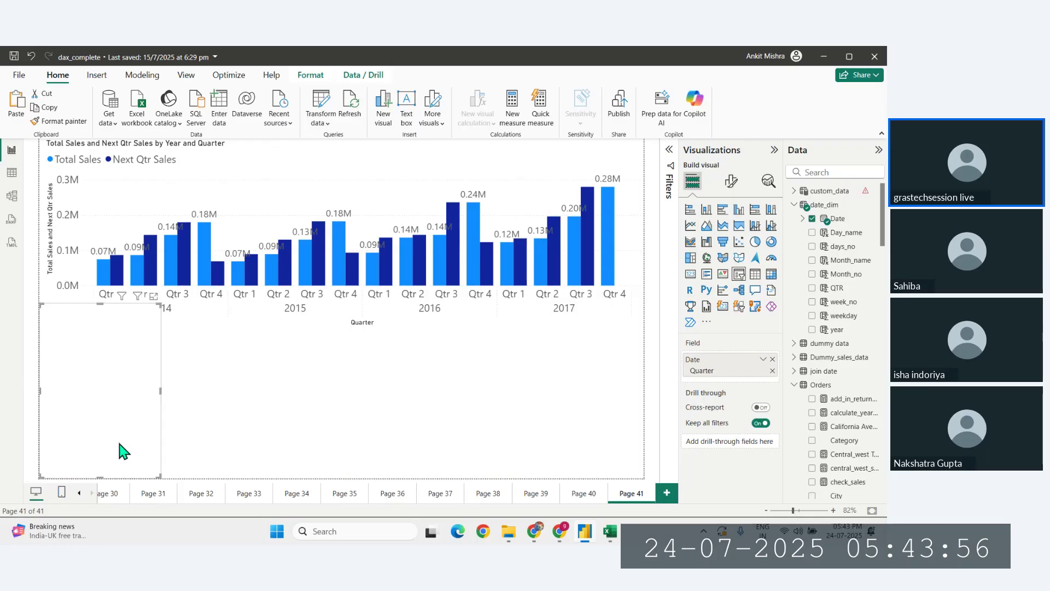
pyautogui.moveTo(117, 438); pyautogui.dragTo(262, 449)
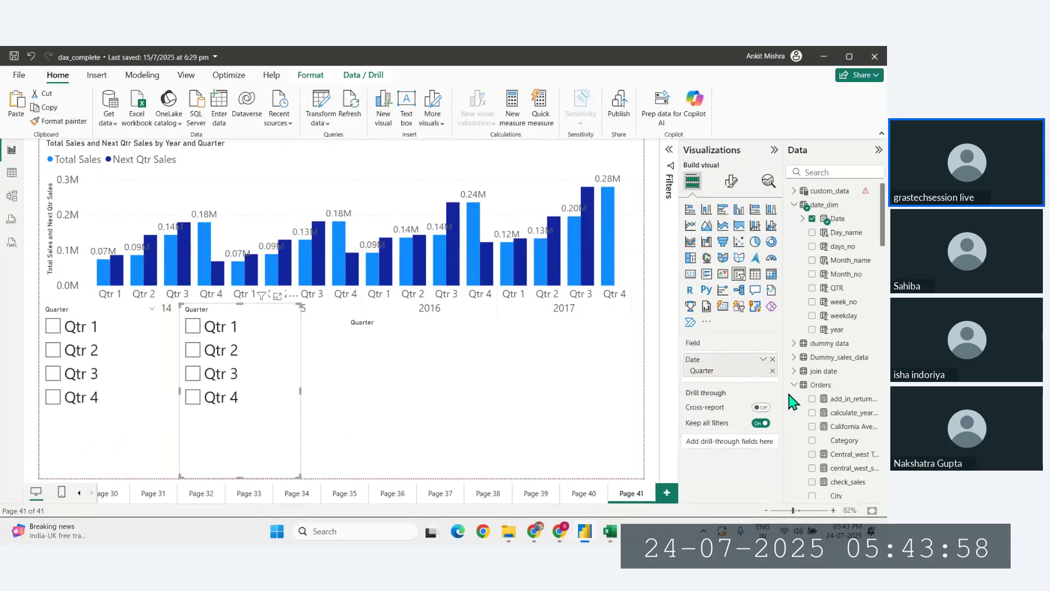
# Step: Restore the full Date Hierarchy in the copied slicer and keep only its Year level
pyautogui.click(763, 360)
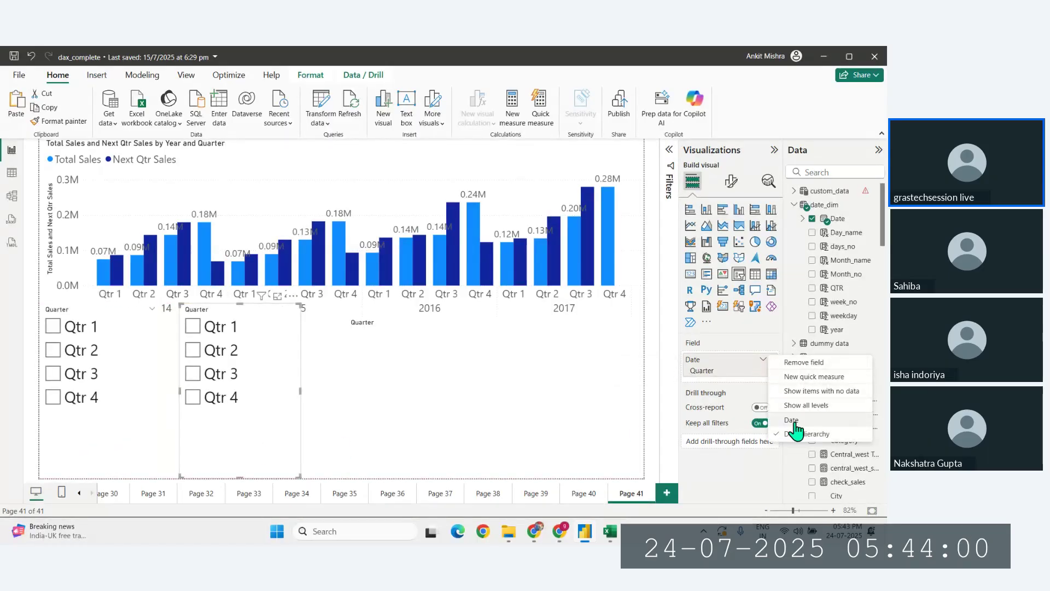
pyautogui.click(793, 429)
pyautogui.click(763, 360)
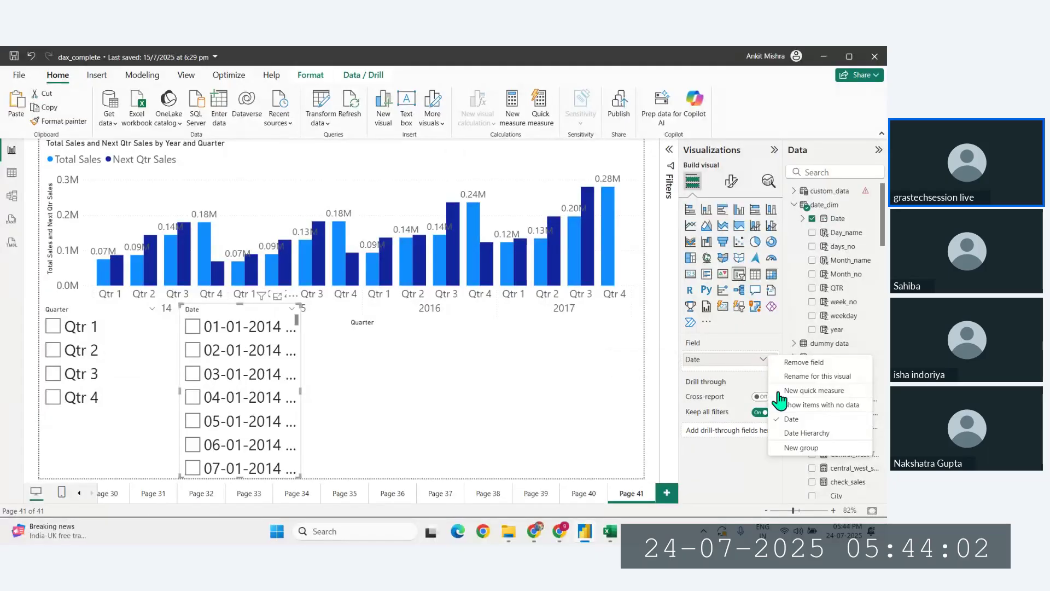
pyautogui.click(794, 431)
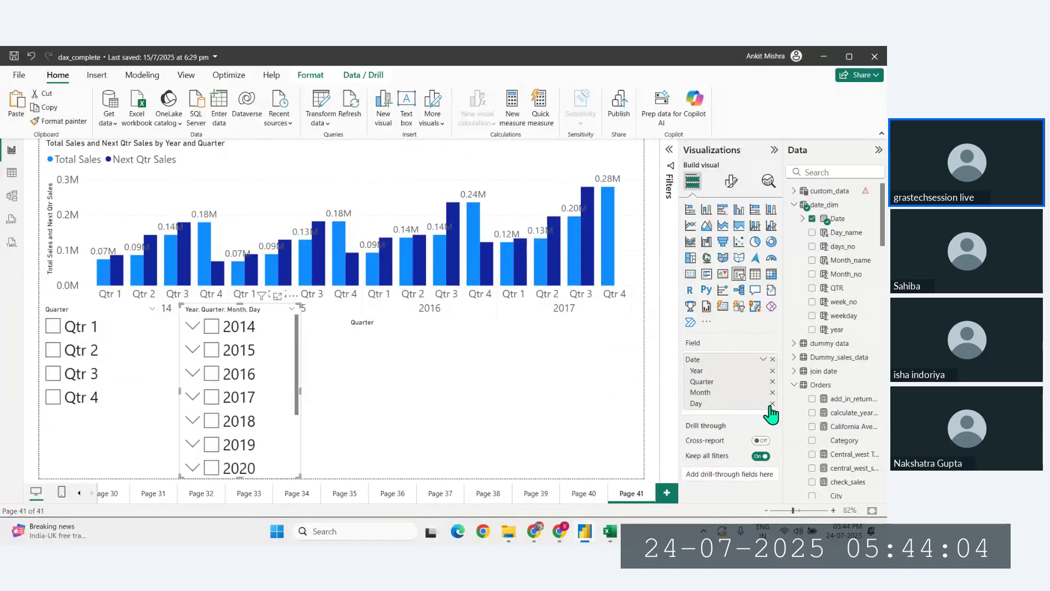
pyautogui.click(772, 403)
pyautogui.click(772, 392)
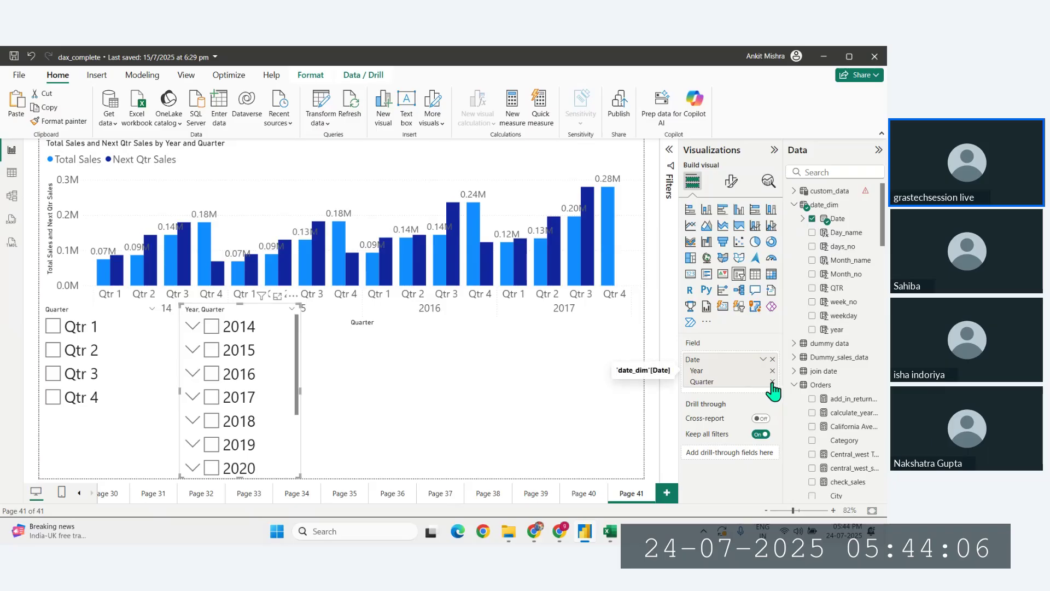
pyautogui.click(773, 382)
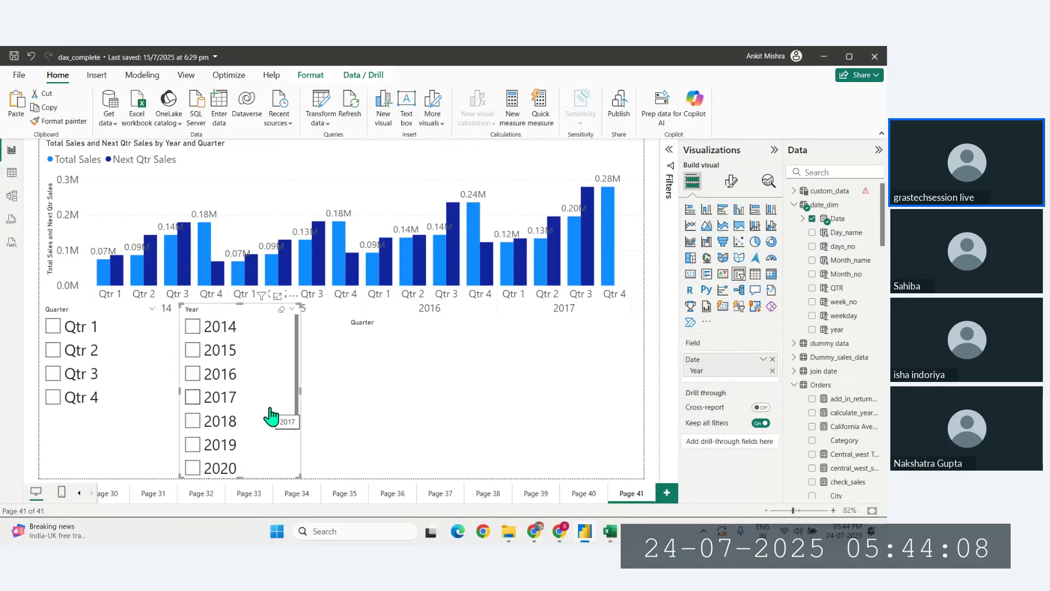
# Step: Select Qtr 1 and 2014 in the slicers and lower both slicers' top edges to uncover the chart's axis labels
pyautogui.click(53, 327)
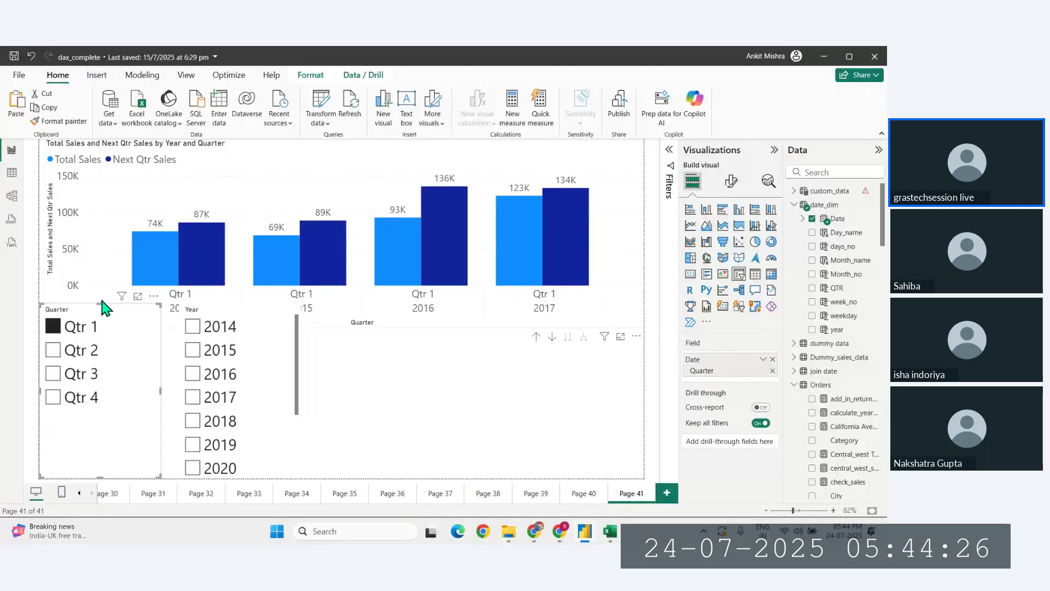
pyautogui.moveTo(99, 305); pyautogui.dragTo(100, 346)
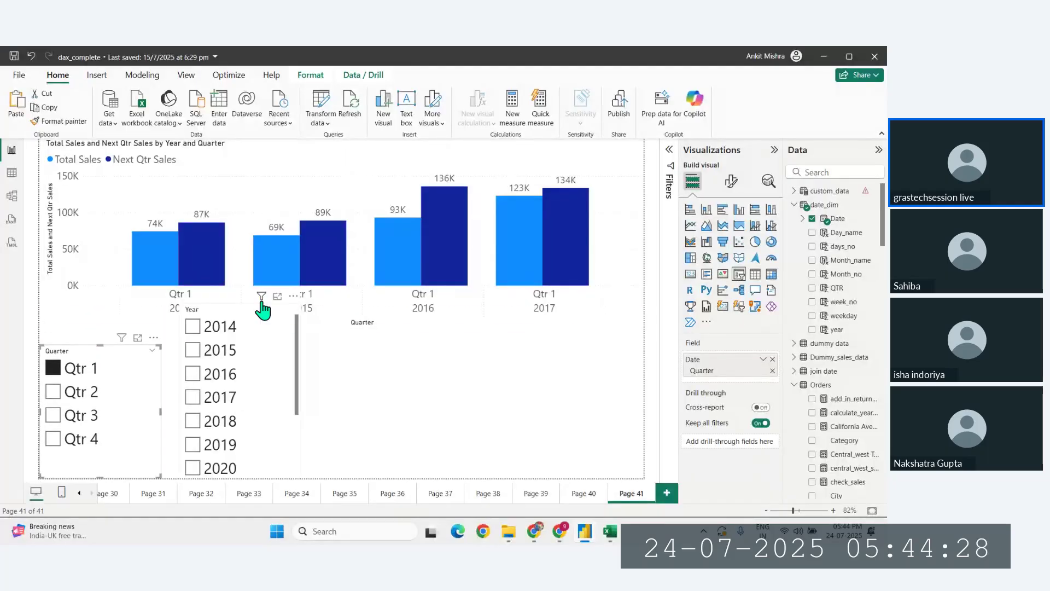
pyautogui.click(266, 330)
pyautogui.moveTo(264, 305); pyautogui.dragTo(234, 378)
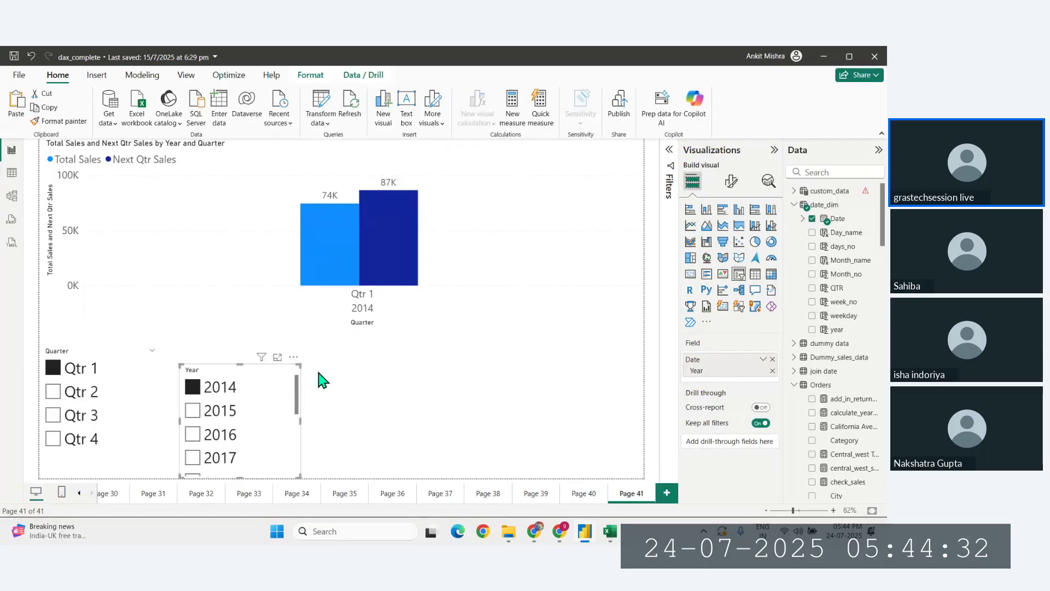
# Step: Clear the Year slicer's selection and examine the chart's Qtr 1 columns from 2014 through 2017
pyautogui.click(281, 377)
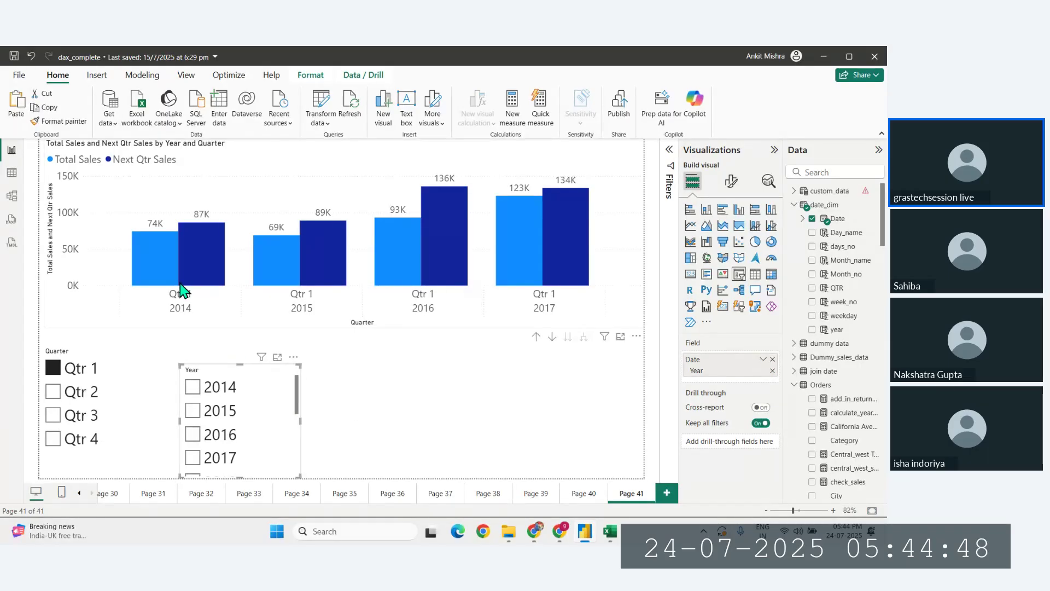
pyautogui.moveTo(183, 277)
pyautogui.moveTo(218, 282)
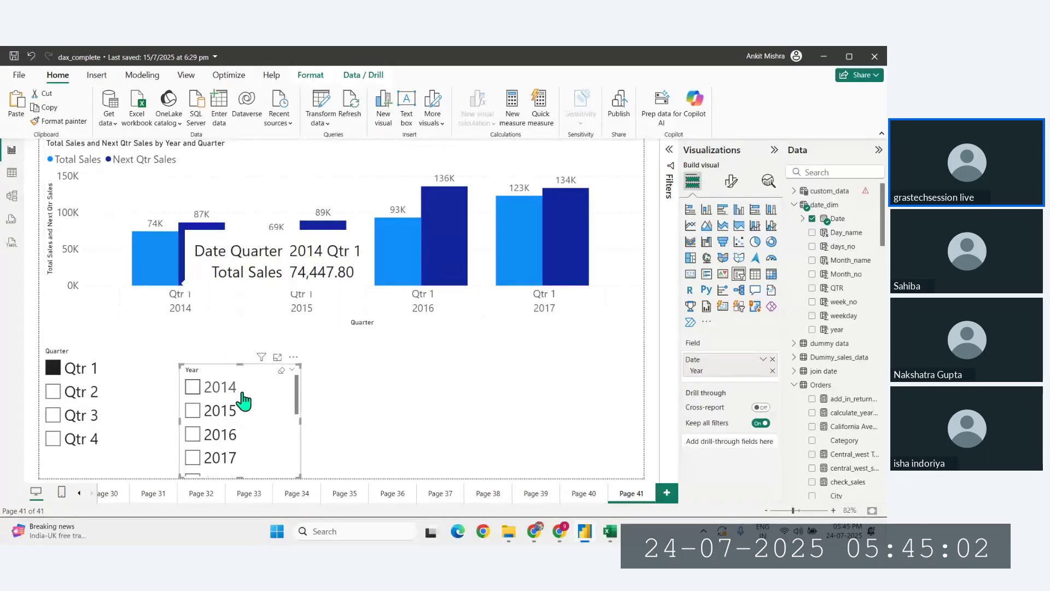
pyautogui.moveTo(192, 257)
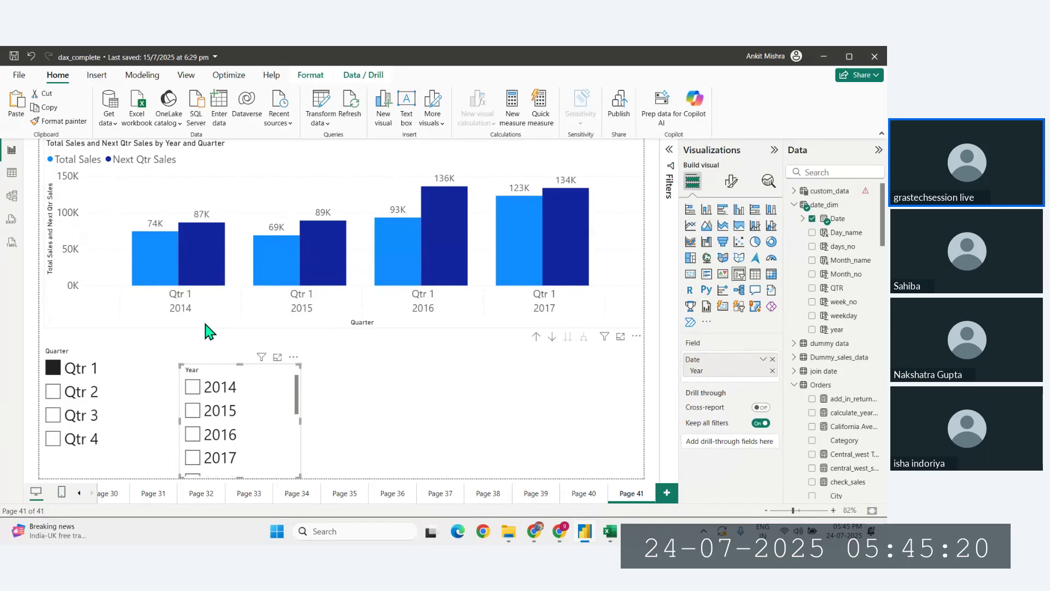
pyautogui.moveTo(150, 235)
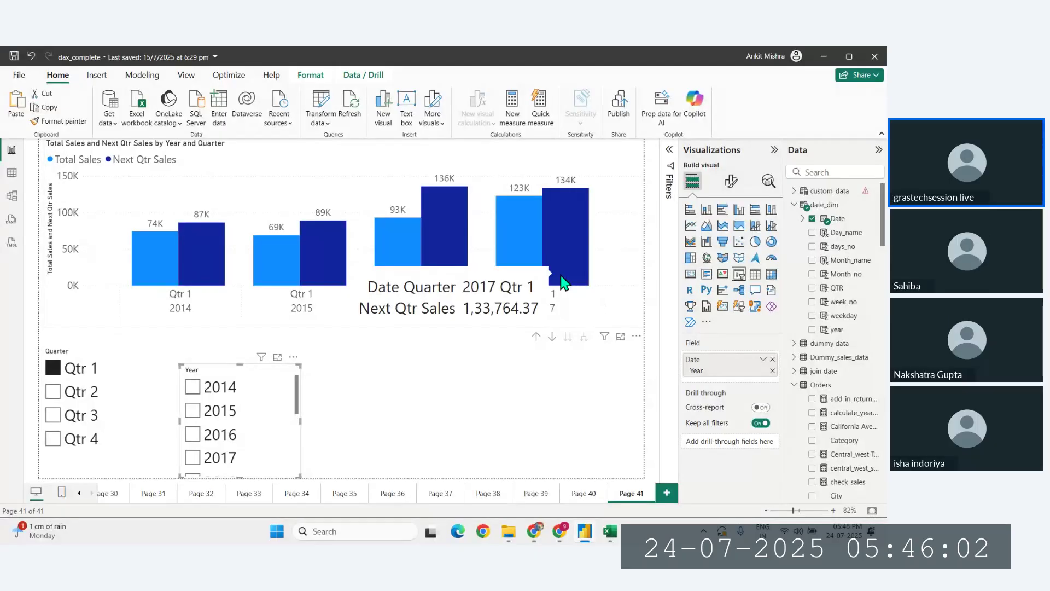
# Step: Filter the chart to Qtr 2 and compare Total Sales with Next Qtr Sales across the years
pyautogui.click(48, 395)
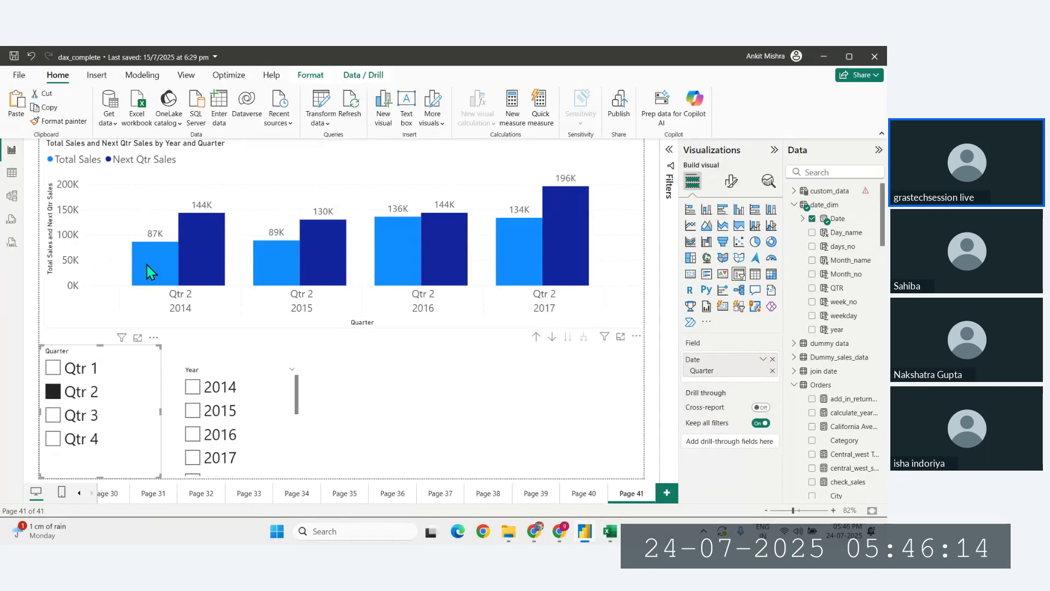
pyautogui.moveTo(205, 263)
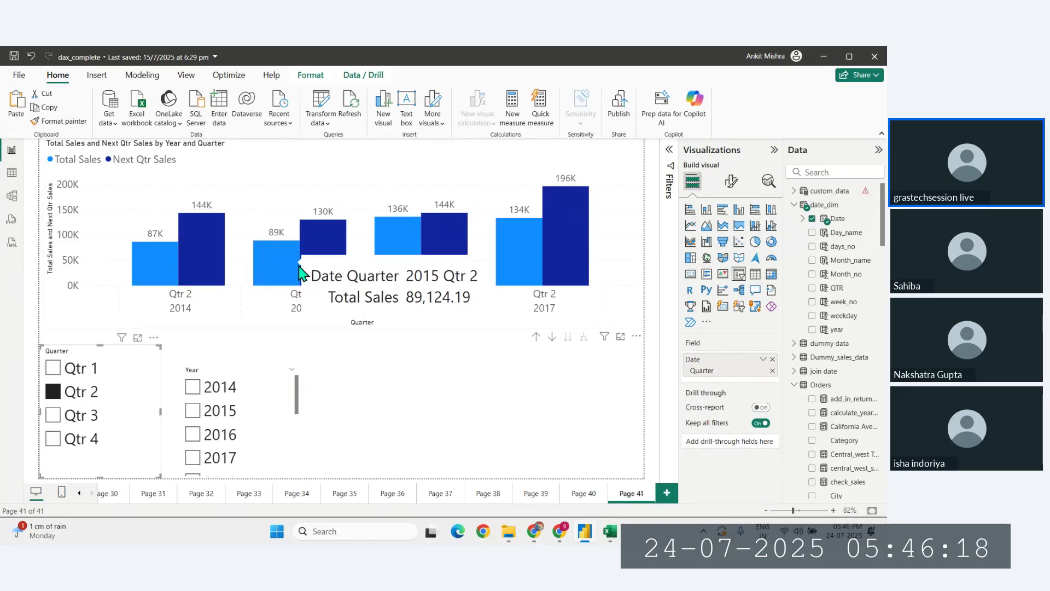
pyautogui.moveTo(316, 270)
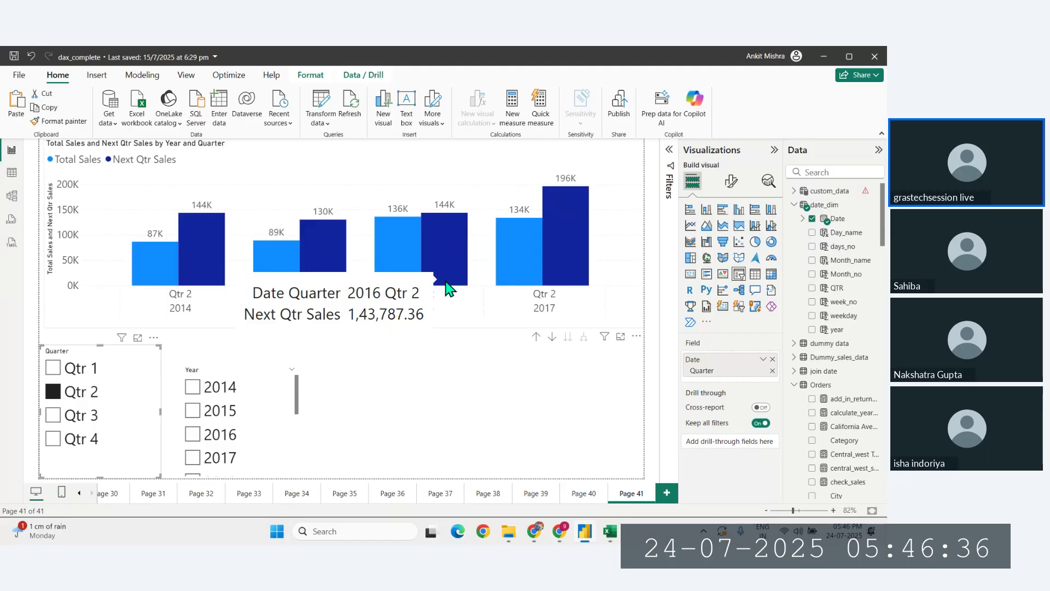
# Step: Switch the quarter filter to Qtr 3 and Qtr 4, and examine the Qtr 4 columns for 2014 and 2015
pyautogui.click(53, 417)
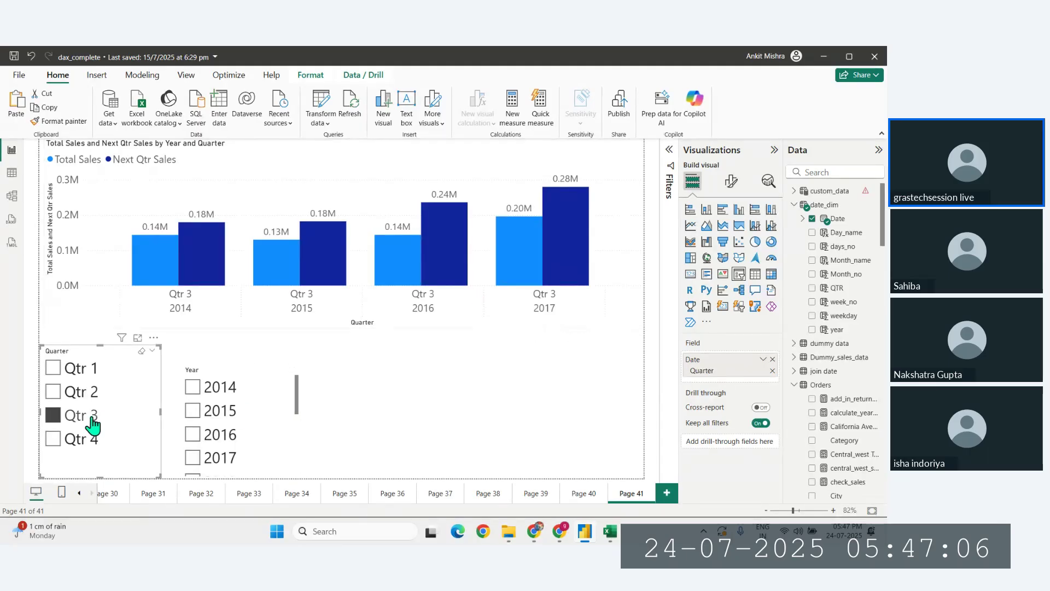
pyautogui.click(53, 438)
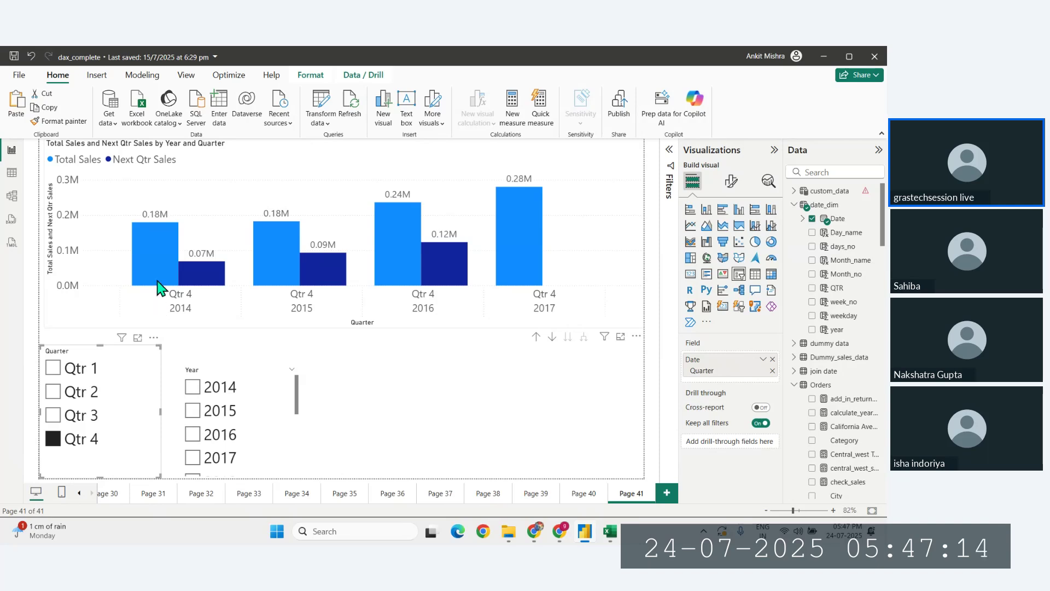
pyautogui.moveTo(161, 282)
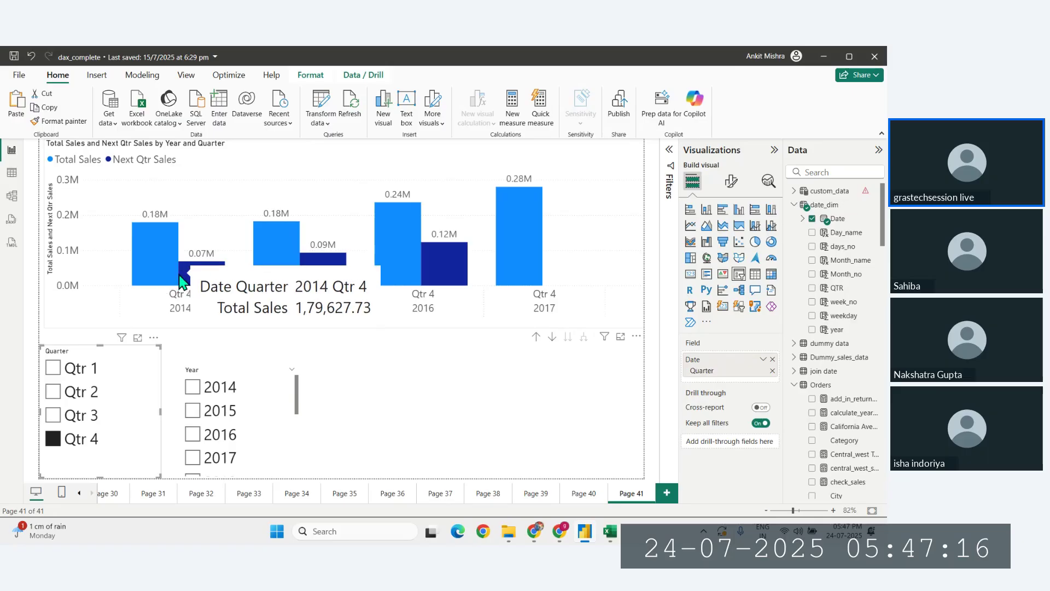
pyautogui.moveTo(200, 283)
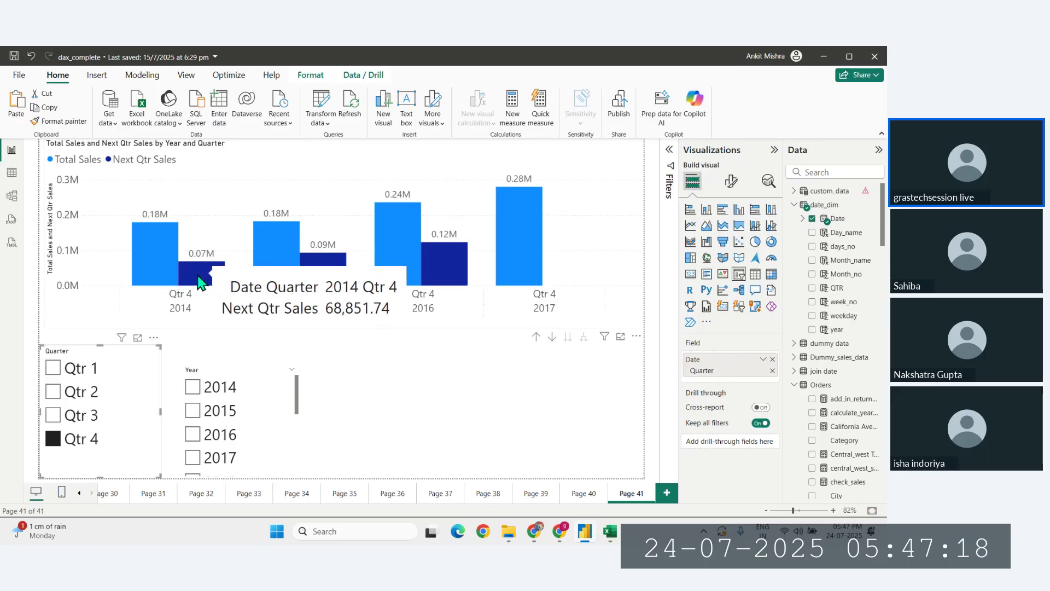
pyautogui.moveTo(270, 282)
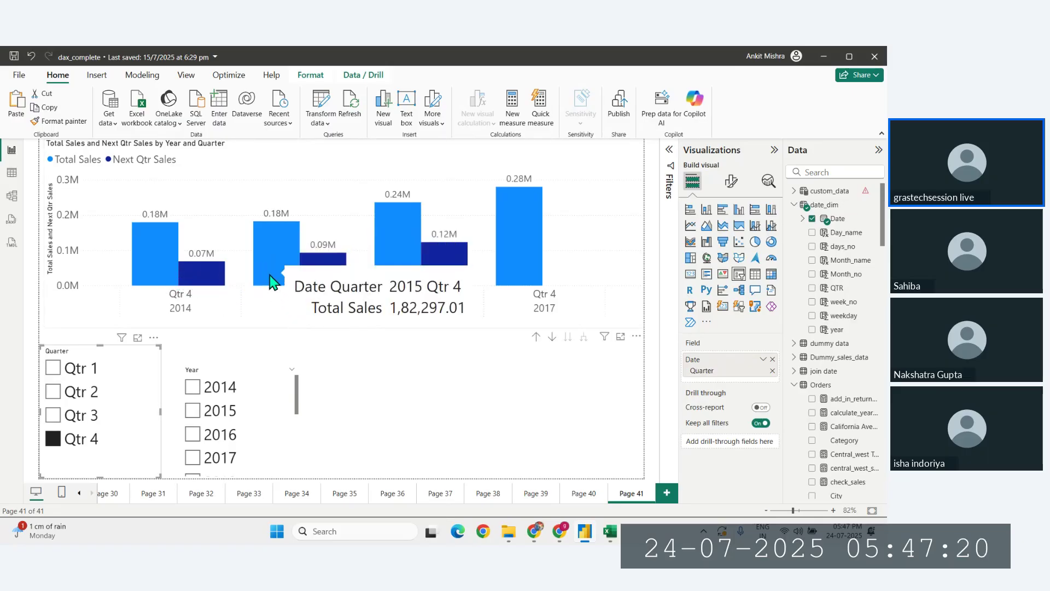
# Step: Examine the chart's Qtr 4 columns for 2015, 2016 and 2017, comparing Total Sales with Next Qtr Sales
pyautogui.moveTo(317, 277)
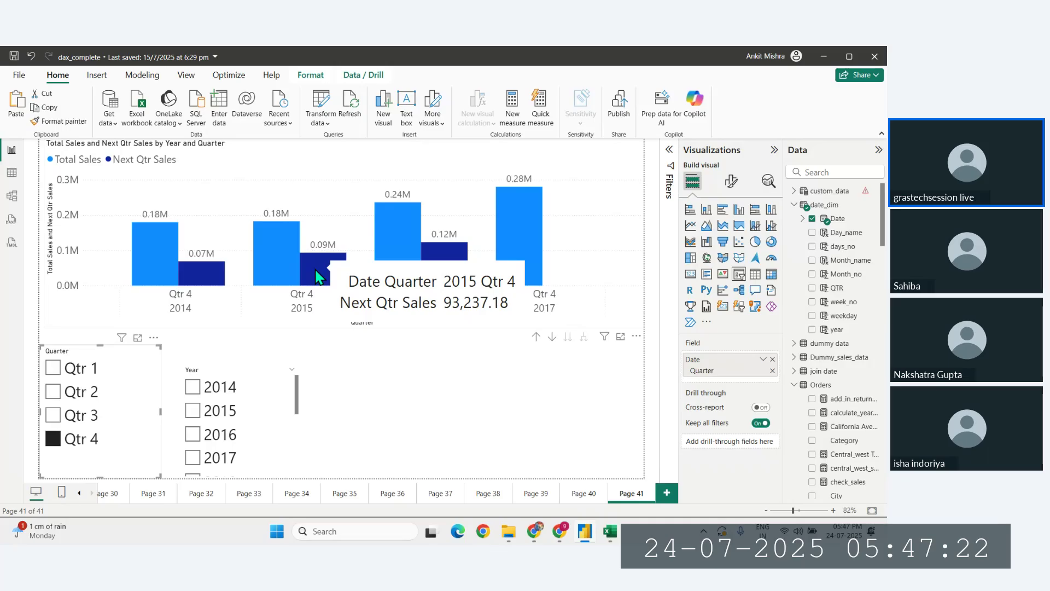
pyautogui.moveTo(433, 263)
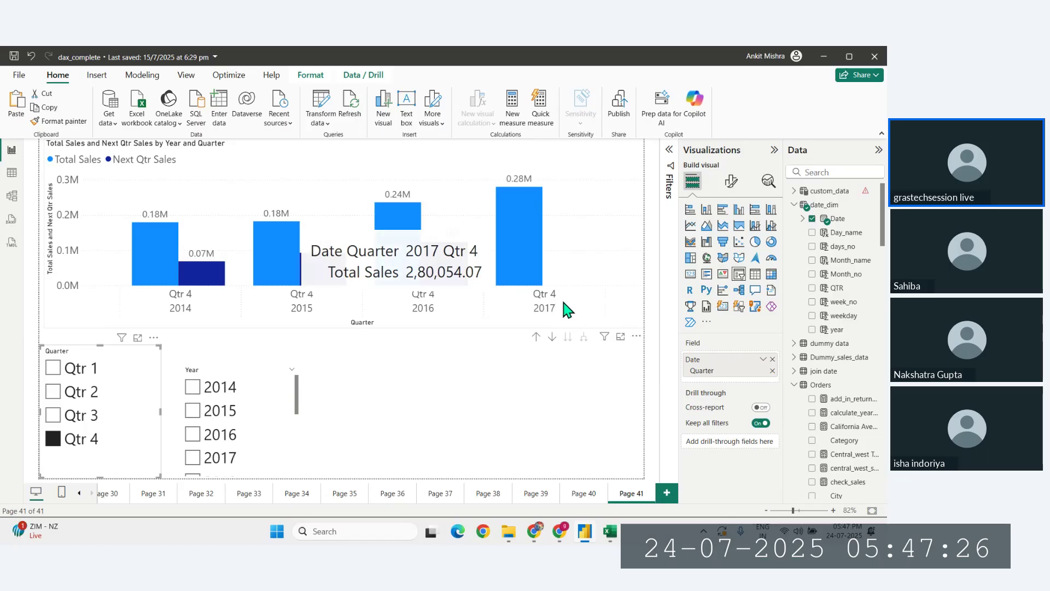
pyautogui.moveTo(519, 270)
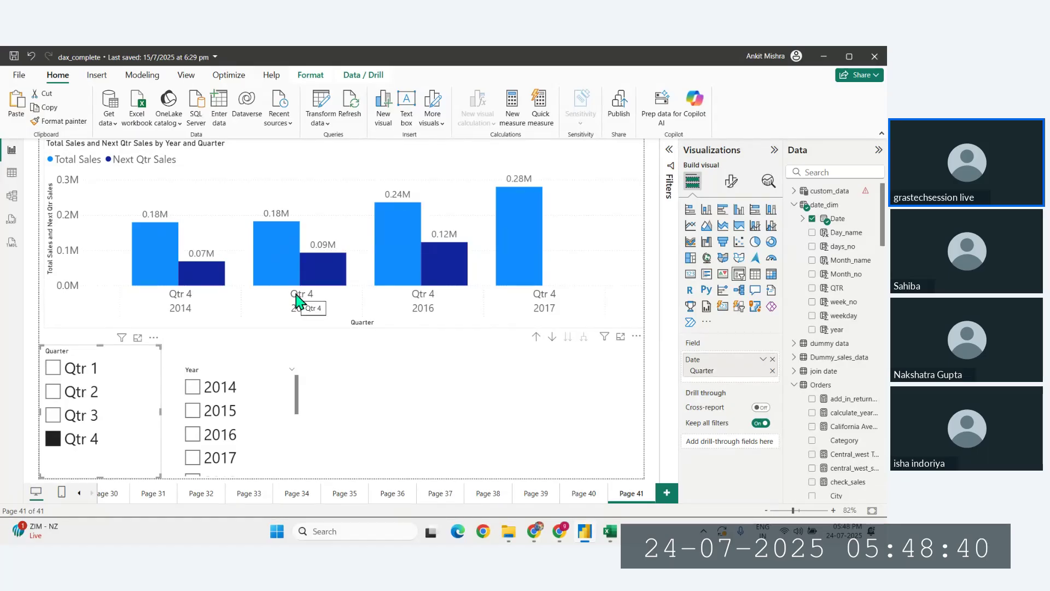
# Step: Copy the quarterly sales table from Page 40 onto a new report page and remove Next Qtr Sales from the copy
pyautogui.click(585, 494)
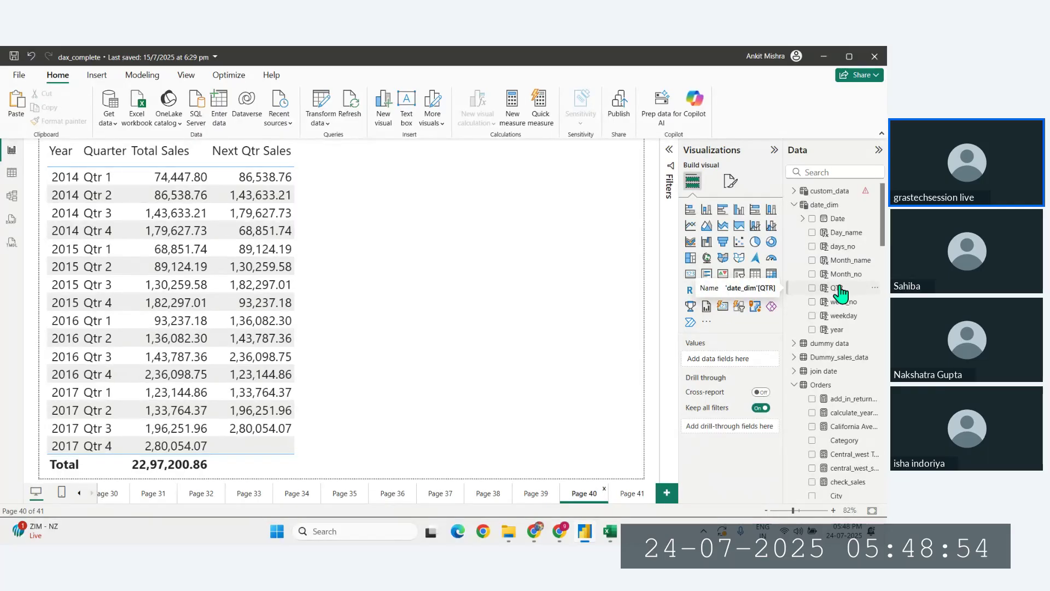
pyautogui.click(339, 326)
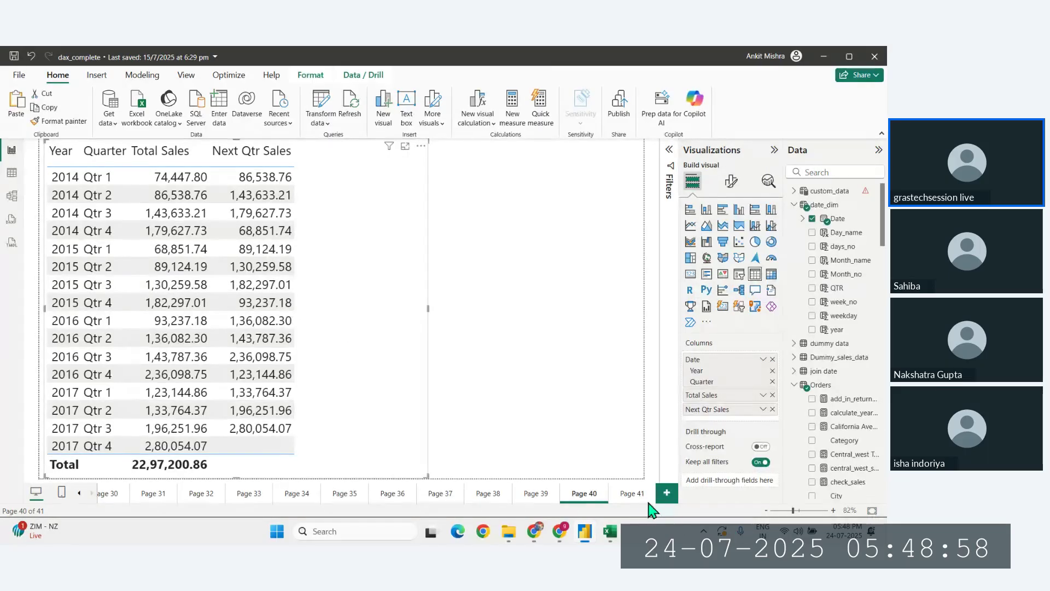
pyautogui.click(667, 493)
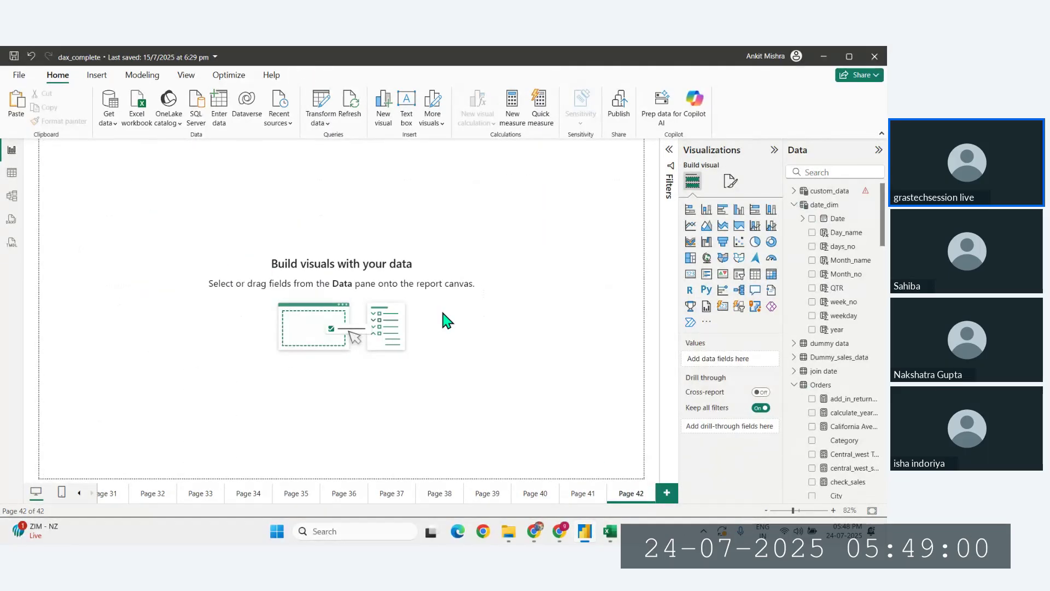
pyautogui.hotkey('ctrl', 'v')
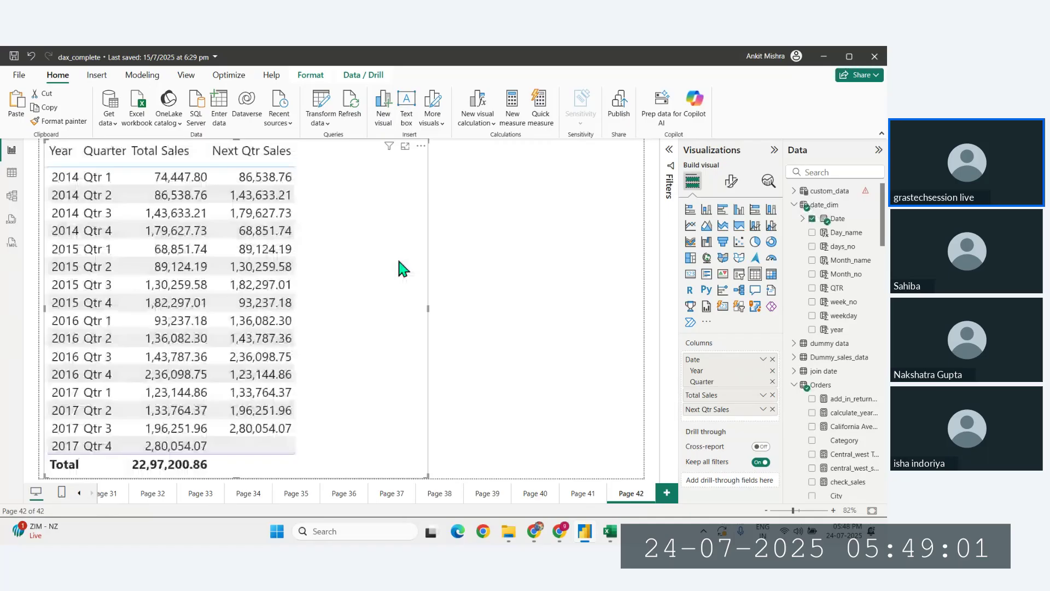
pyautogui.click(773, 409)
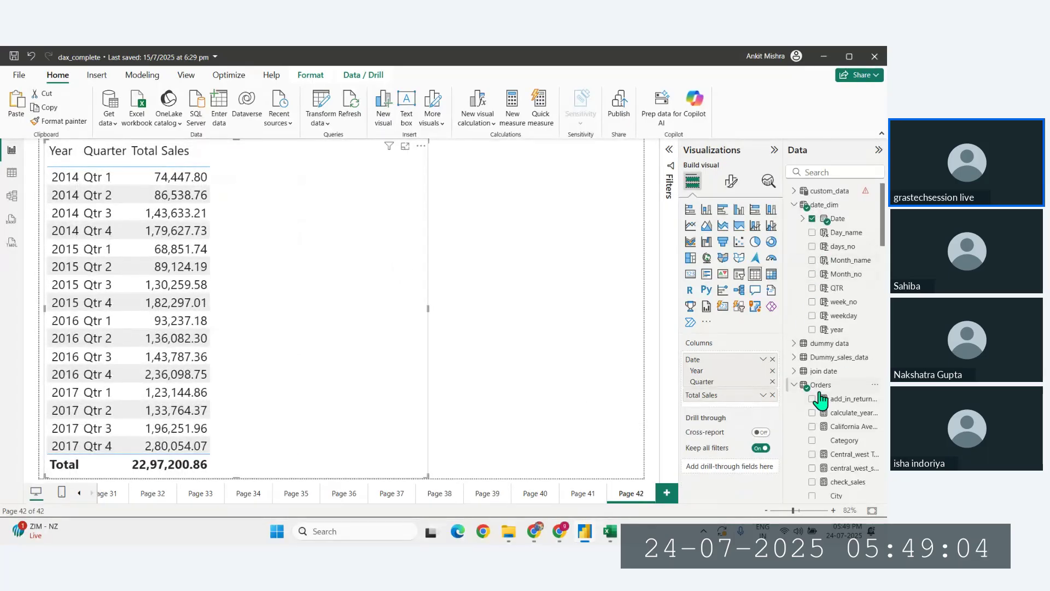
# Step: Create a new measure in the Orders table from a copy of the Previous Month Sales formula
pyautogui.scroll(-5, 845, 457)
pyautogui.scroll(-10, 845, 457)
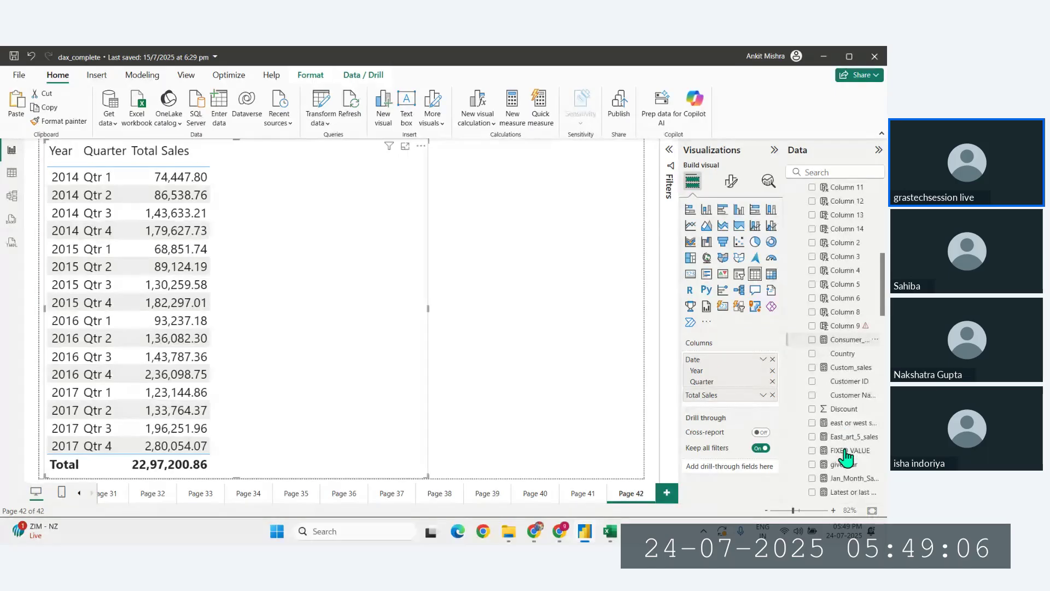
pyautogui.scroll(-10, 845, 457)
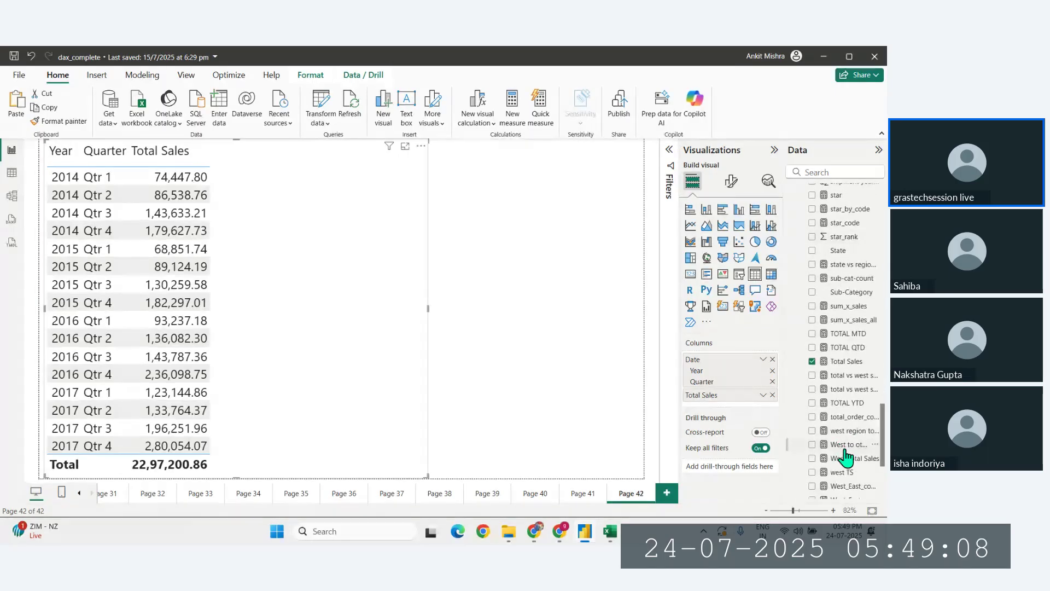
pyautogui.scroll(-2, 846, 402)
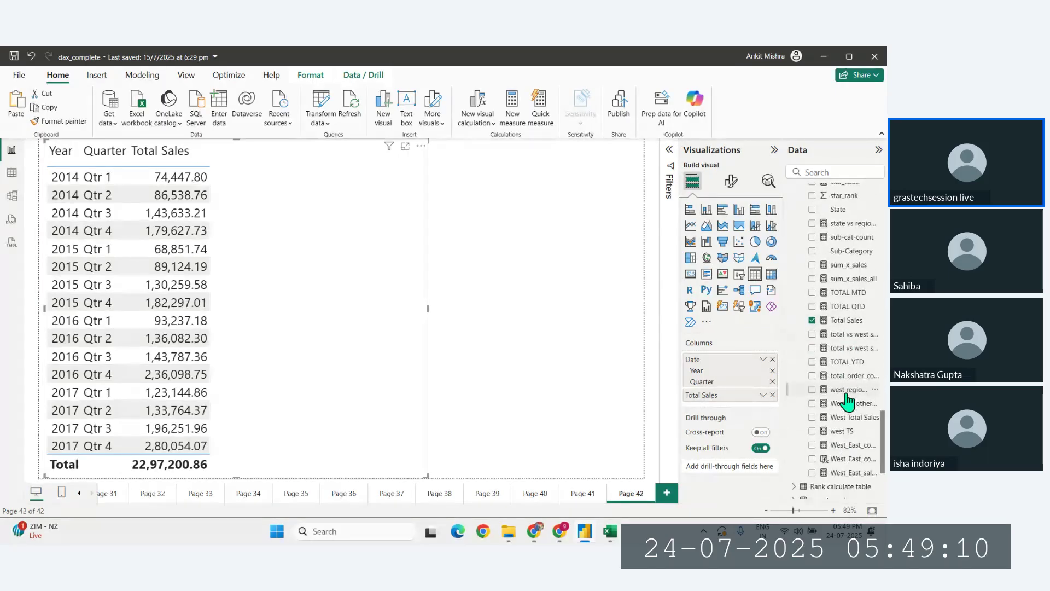
pyautogui.scroll(5, 849, 383)
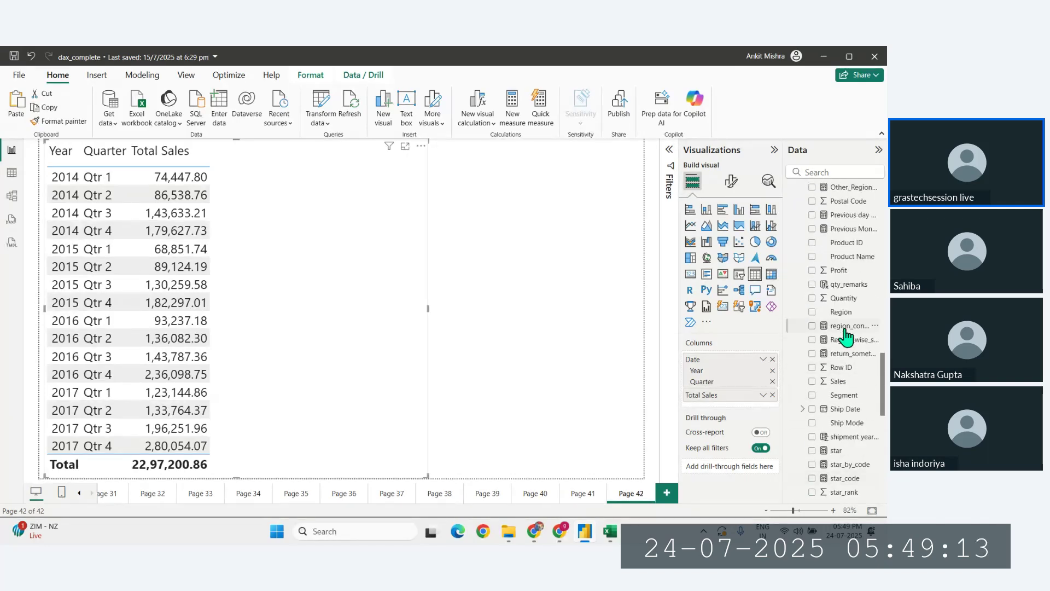
pyautogui.rightClick(849, 230)
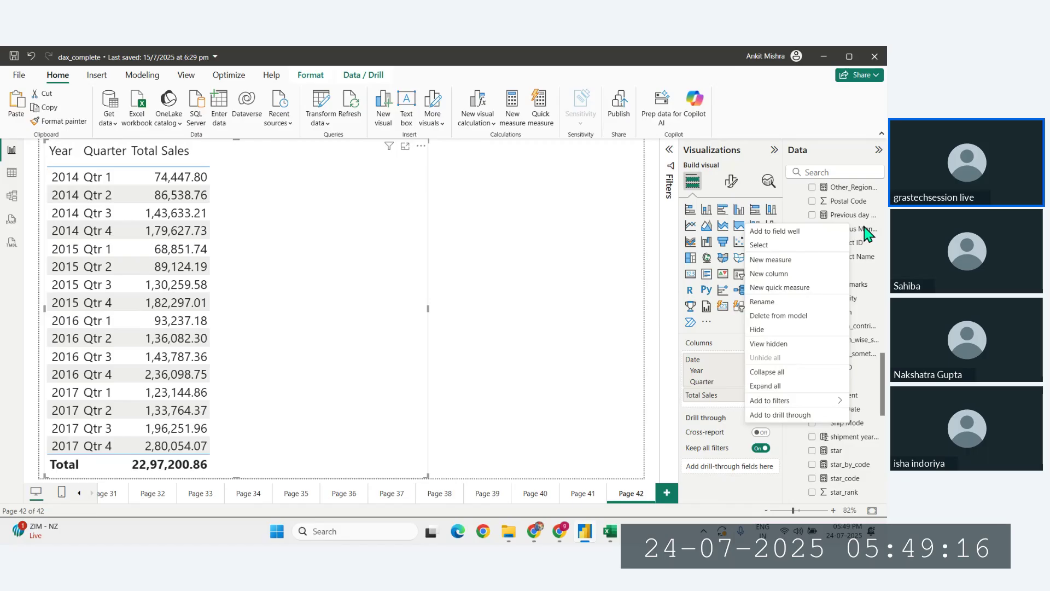
pyautogui.click(851, 228)
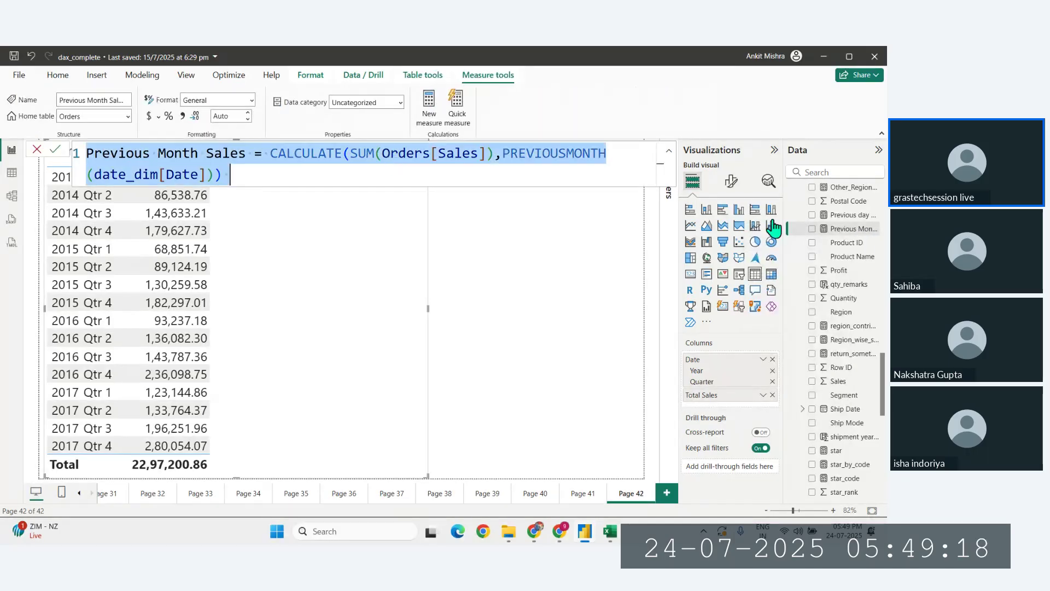
pyautogui.rightClick(837, 230)
pyautogui.click(764, 266)
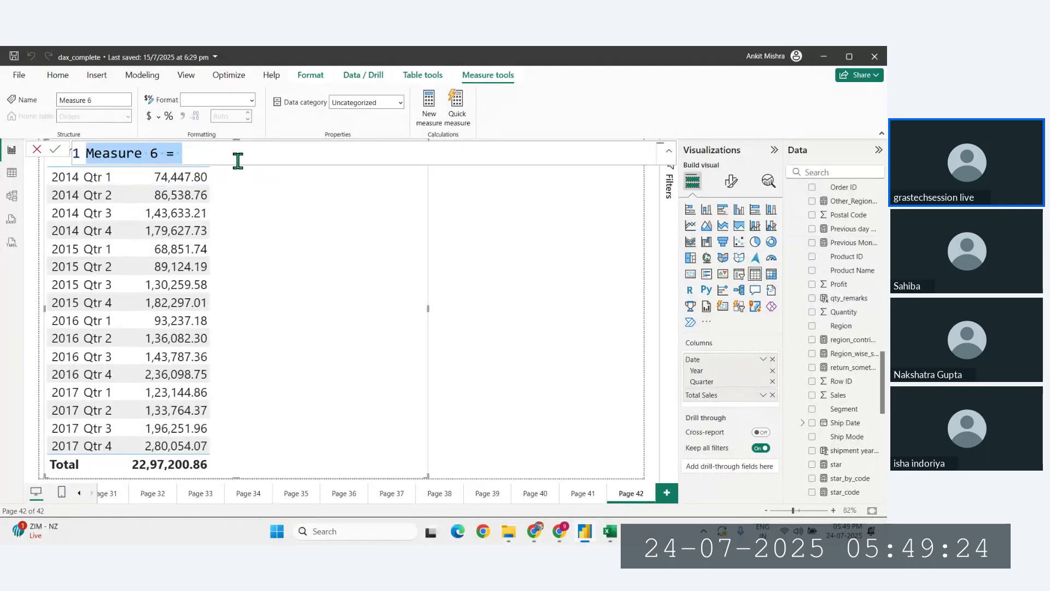
pyautogui.write('Previous Month Sales = CALCULATE(SUM(Orders[Sales]),PREVIOUSMONTH(date_dim[Date]))')
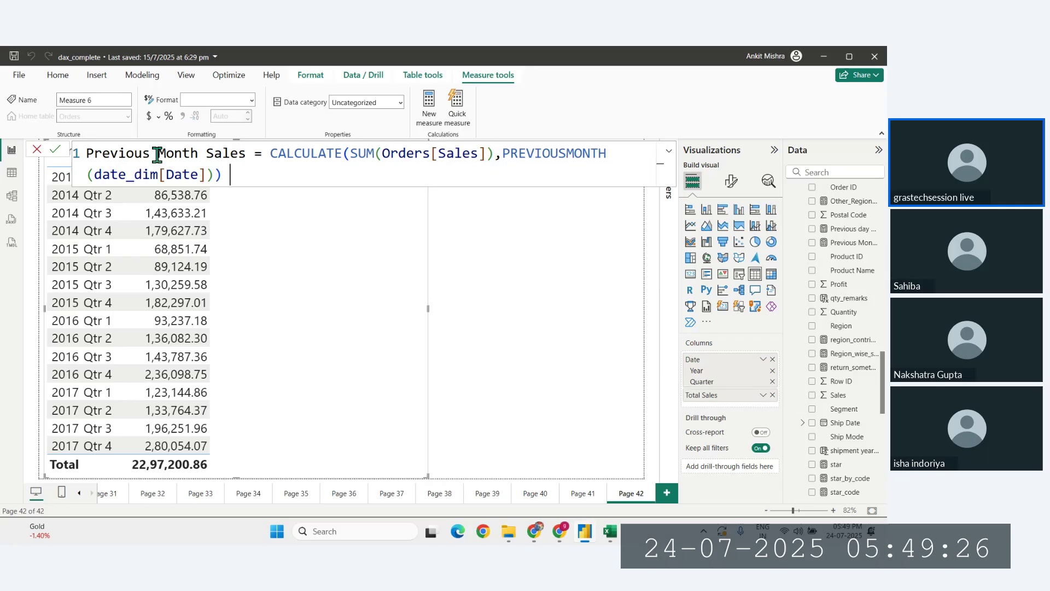
# Step: Change the new measure's name in the formula to Previous Year Sales
pyautogui.doubleClick(199, 155)
pyautogui.press('BackSpace')
pyautogui.write('Year')
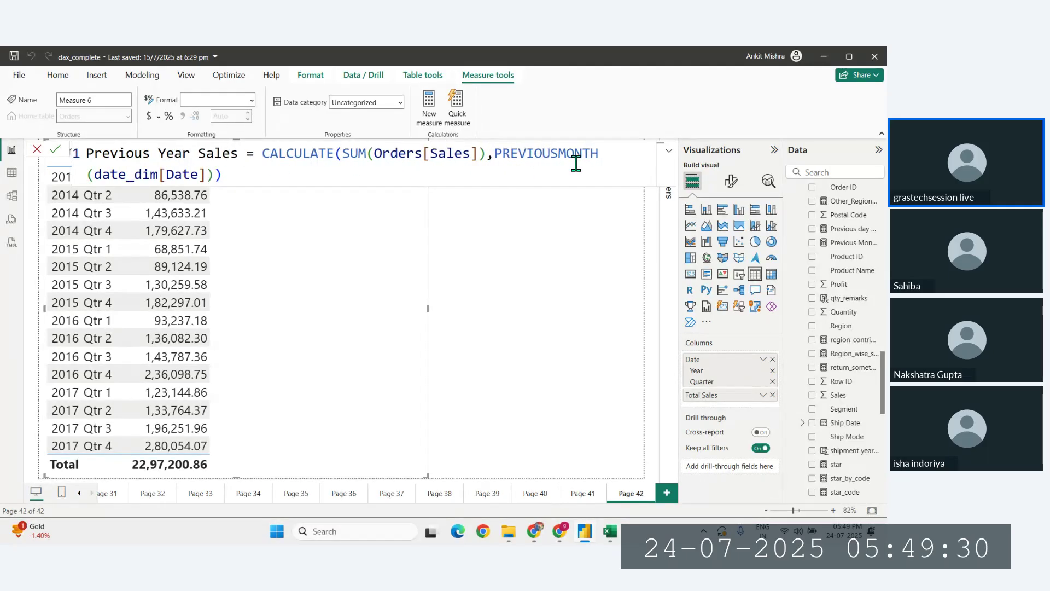
# Step: Replace PREVIOUSMONTH with PREVIOUSYEAR in the Previous Year Sales formula and commit the measure
pyautogui.click(600, 157)
pyautogui.press('BackSpace')
pyautogui.press('BackSpace')
pyautogui.press('BackSpace')
pyautogui.press('BackSpace')
pyautogui.press('BackSpace')
pyautogui.press('BackSpace')
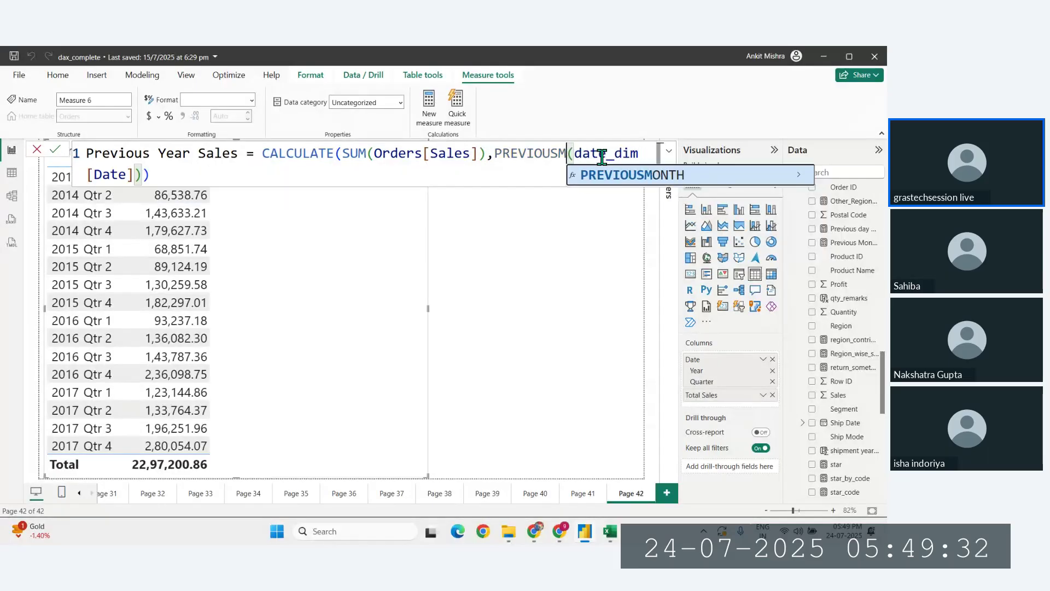
pyautogui.press('Down')
pyautogui.press('Down')
pyautogui.press('Down')
pyautogui.press('Down')
pyautogui.press('Down')
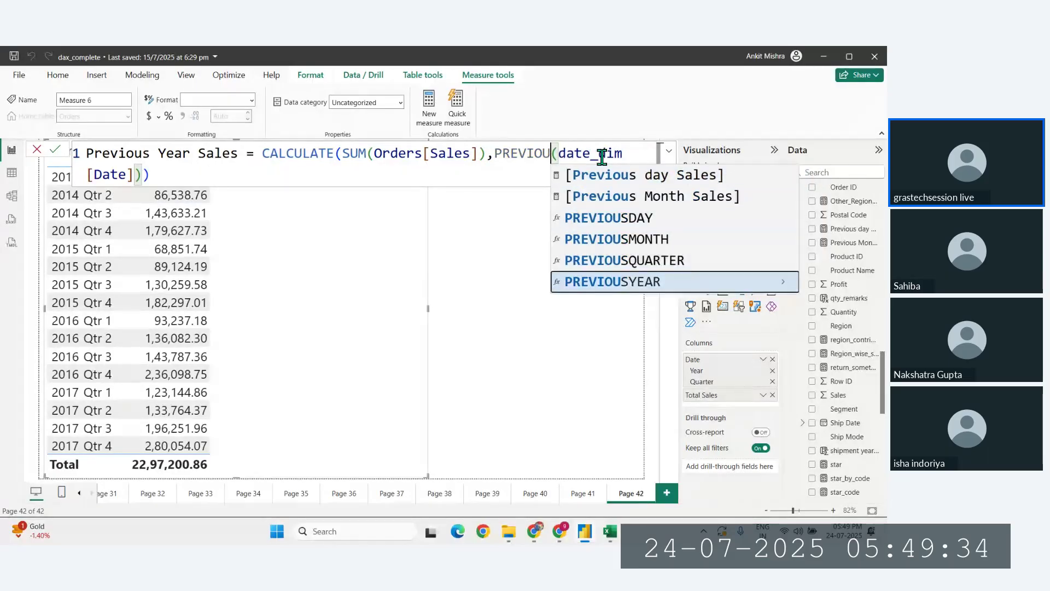
pyautogui.press('Tab')
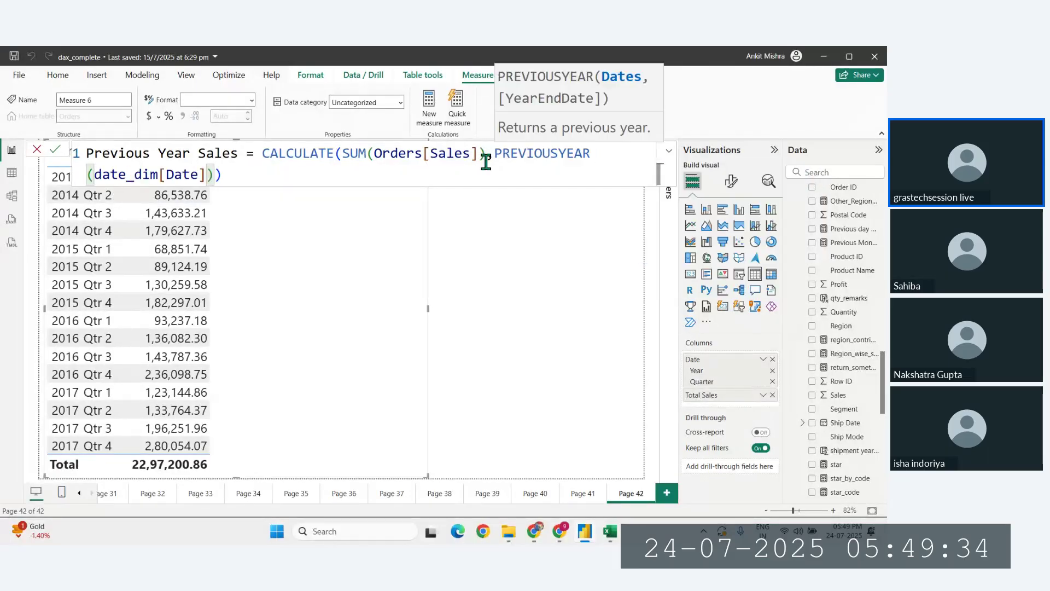
pyautogui.hotkey('ctrl', 'a')
pyautogui.click(264, 176)
pyautogui.press('Return')
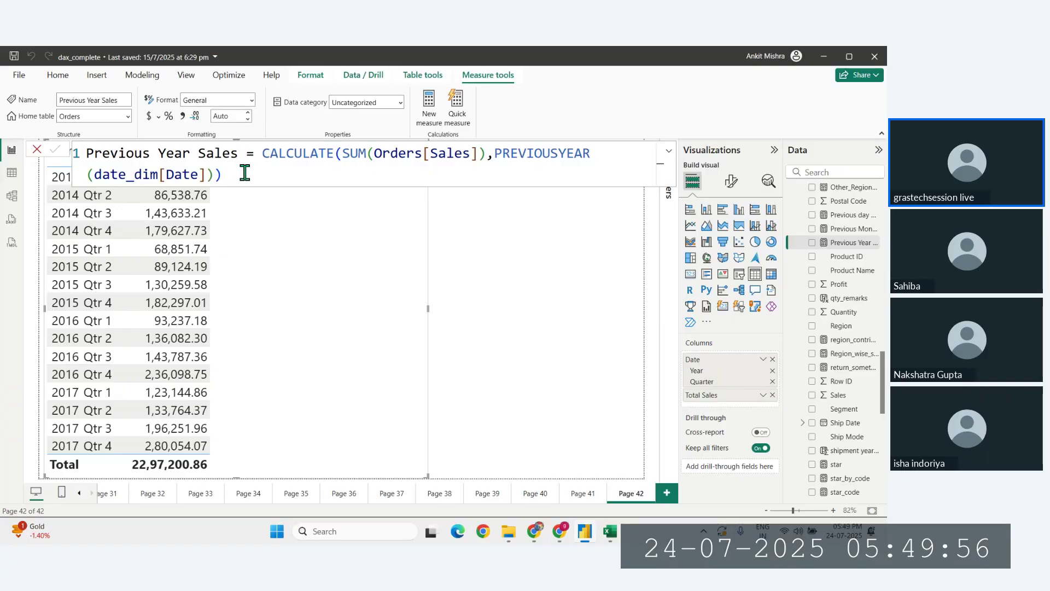
pyautogui.moveTo(228, 174); pyautogui.dragTo(77, 148)
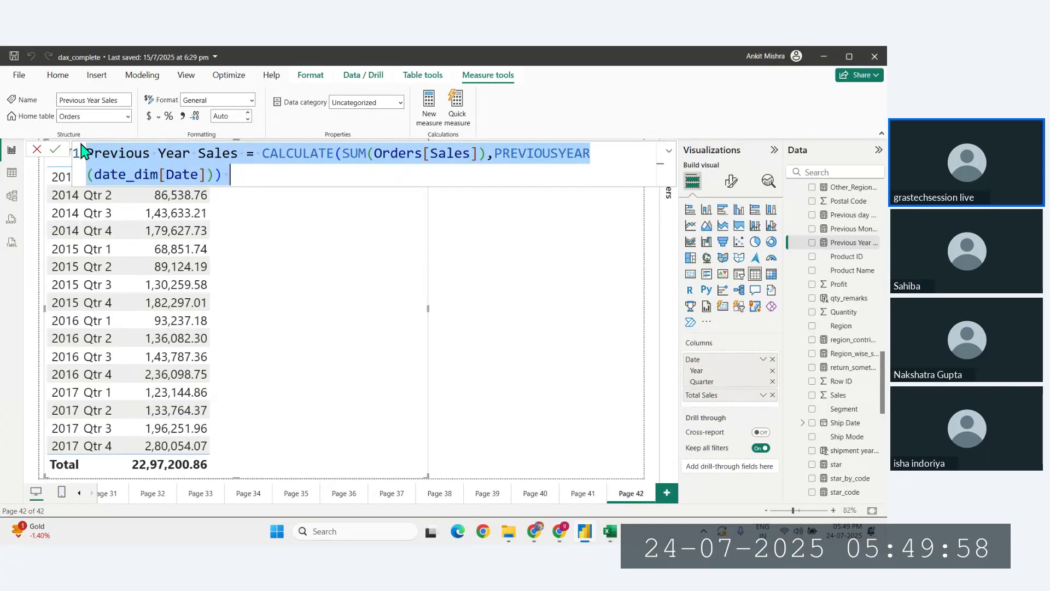
pyautogui.click(292, 177)
pyautogui.press('Return')
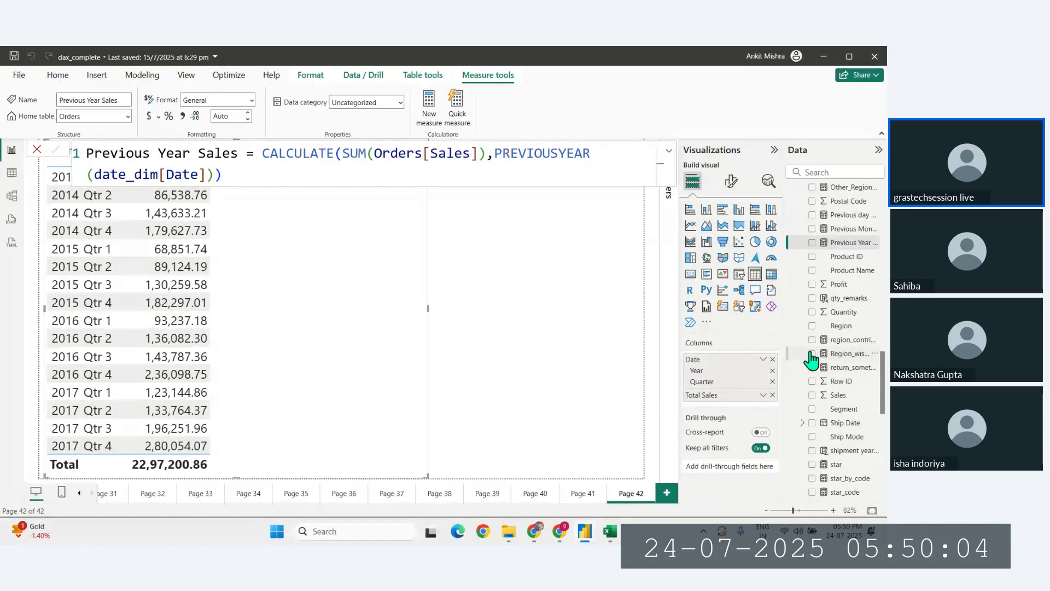
# Step: Add Previous Year Sales to the table and remove the Quarter level, leaving the date grouped by Year
pyautogui.click(812, 242)
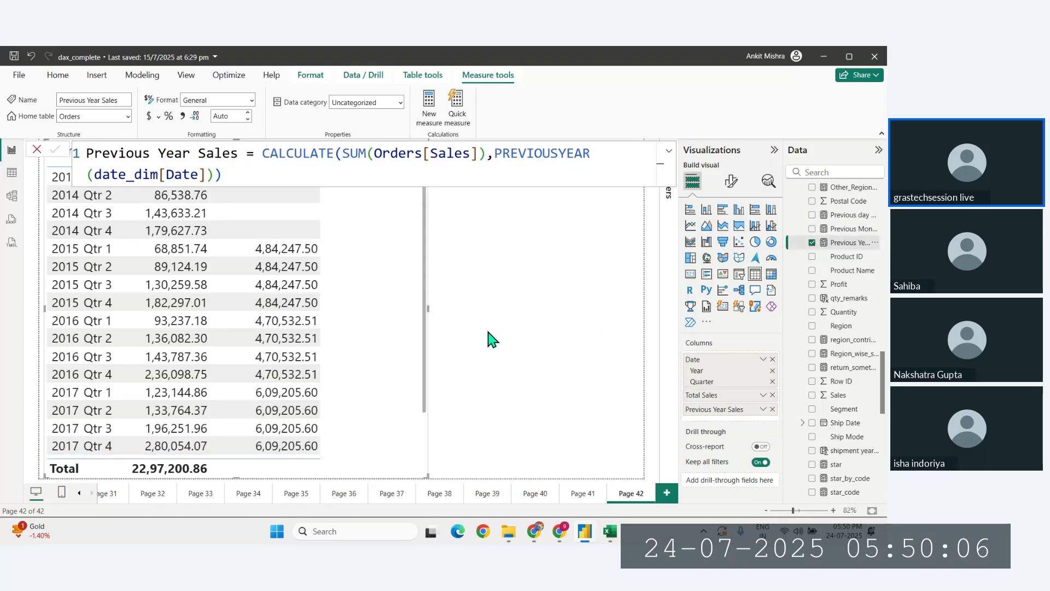
pyautogui.click(773, 382)
pyautogui.click(367, 307)
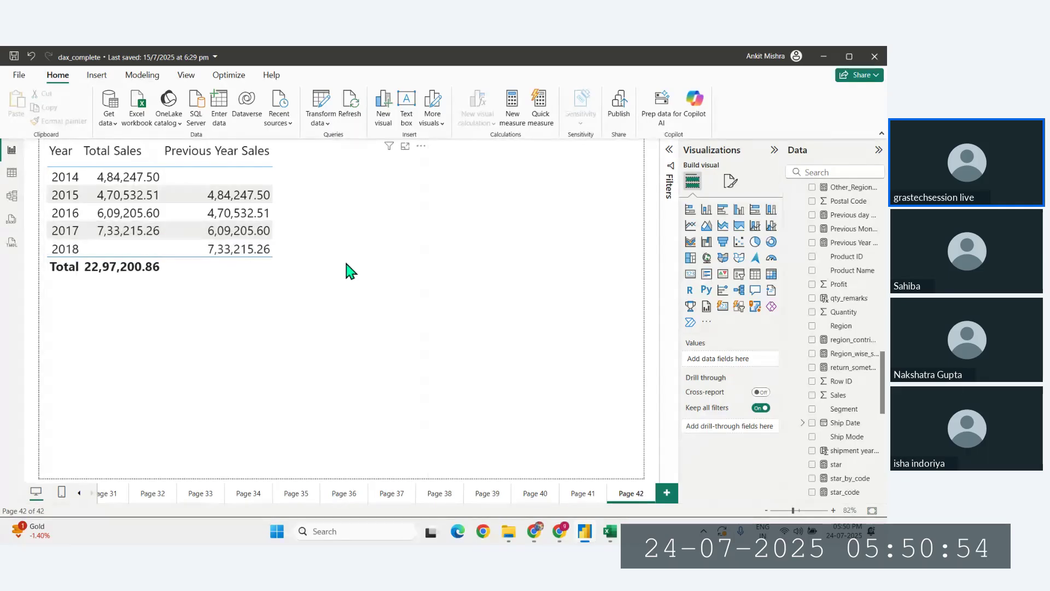
# Step: Create another new measure from a copy of the Previous Year Sales formula
pyautogui.click(389, 281)
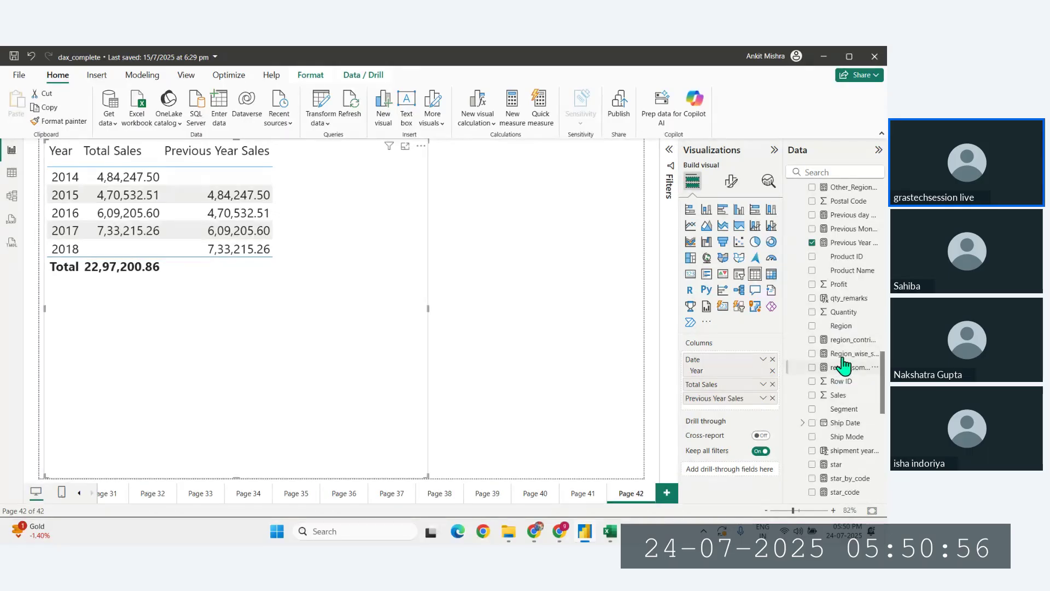
pyautogui.click(842, 244)
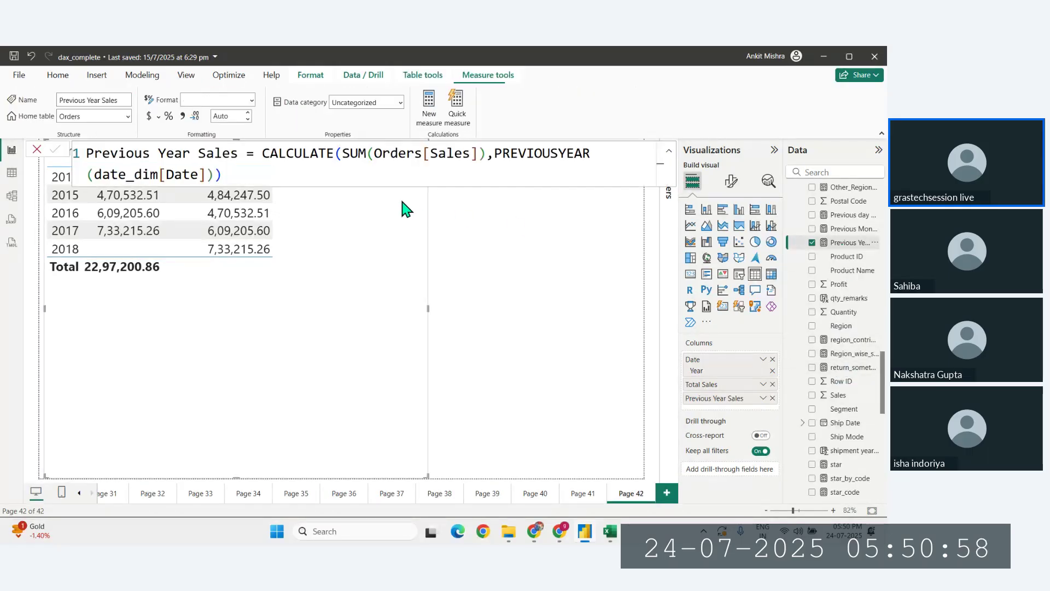
pyautogui.tripleClick(347, 169)
pyautogui.hotkey('ctrl', 'c')
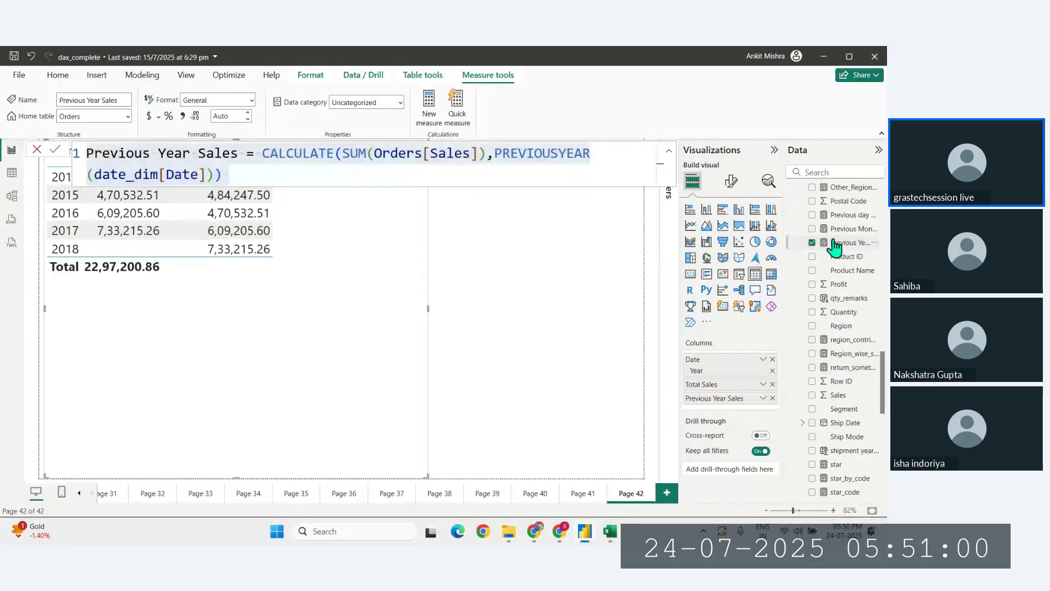
pyautogui.rightClick(835, 243)
pyautogui.press('Escape')
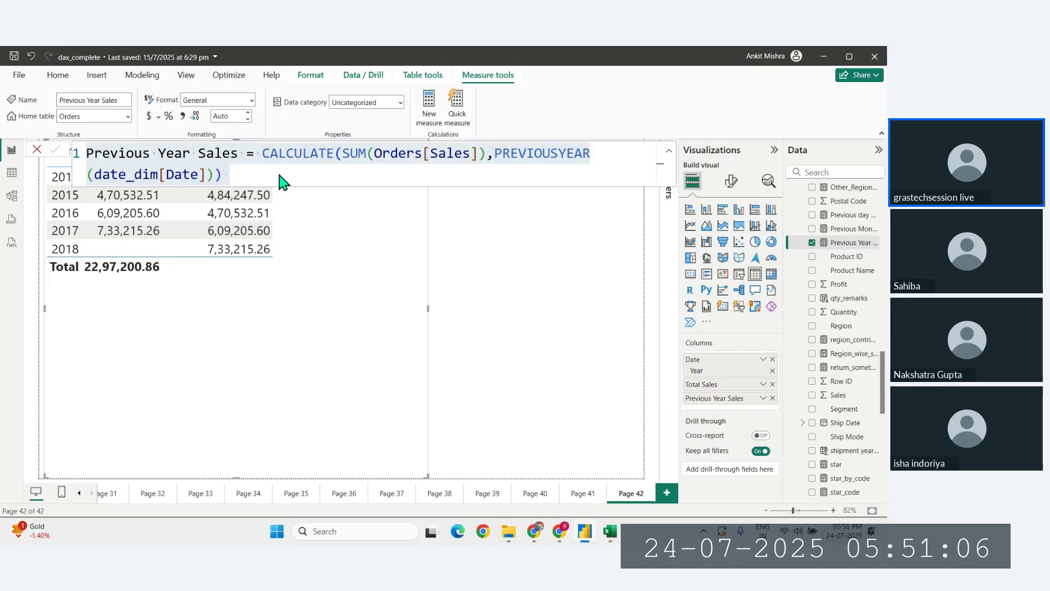
pyautogui.click(429, 107)
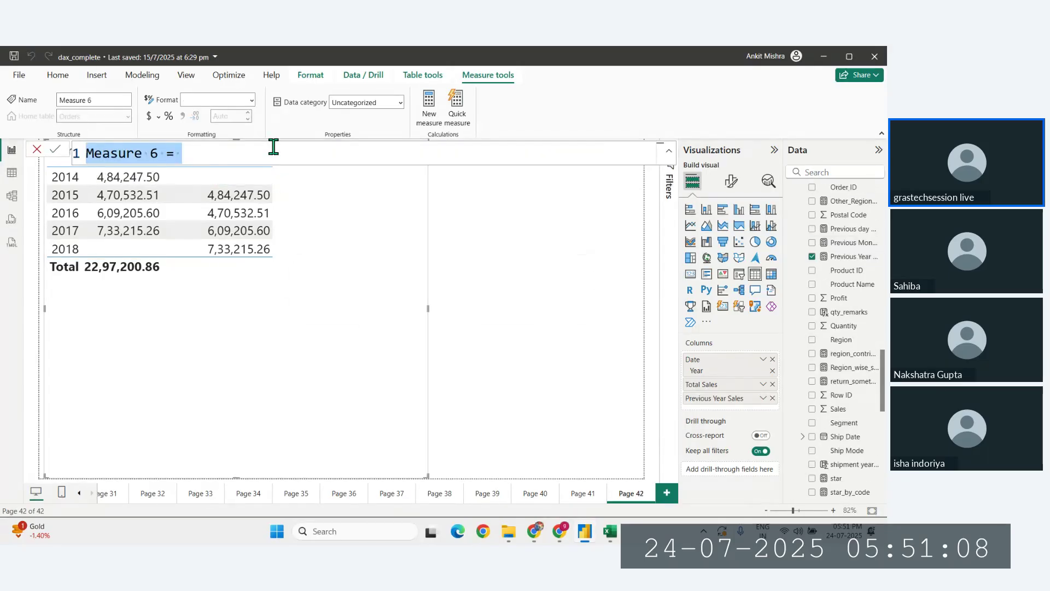
pyautogui.hotkey('ctrl', 'v')
# Step: Change the copied measure's name in the formula to Next Year Sales
pyautogui.moveTo(149, 156); pyautogui.dragTo(56, 166)
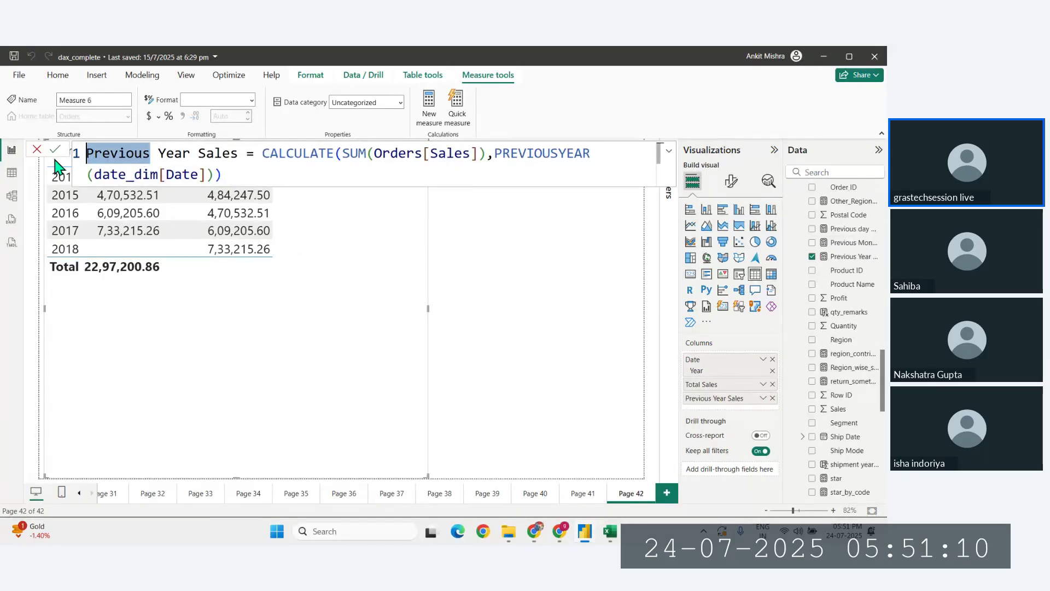
pyautogui.press('BackSpace')
pyautogui.write('Next')
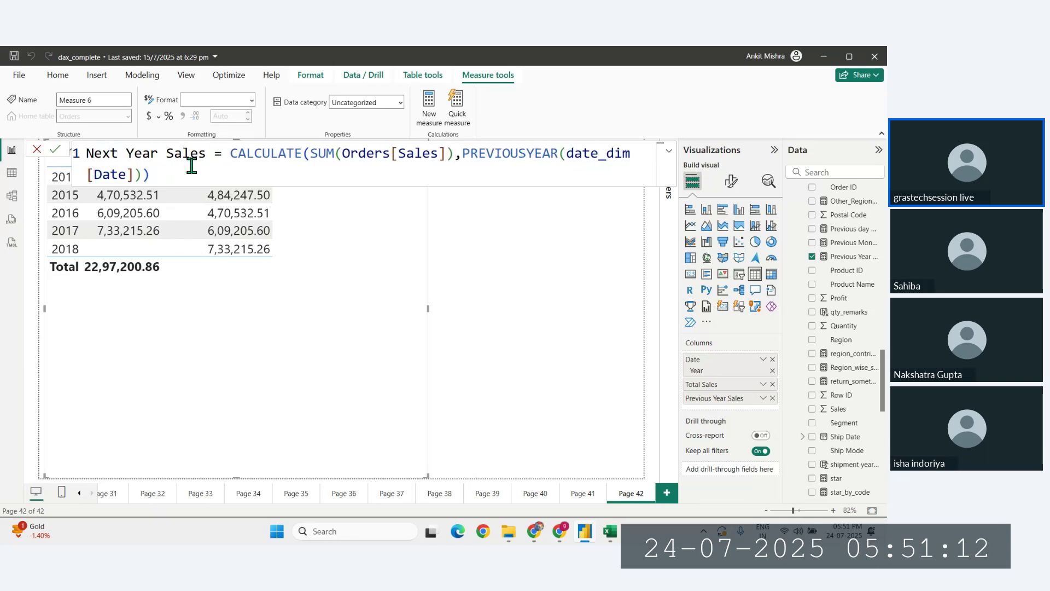
# Step: Replace PREVIOUSYEAR with NEXTYEAR in the Next Year Sales formula and commit the measure
pyautogui.click(335, 155)
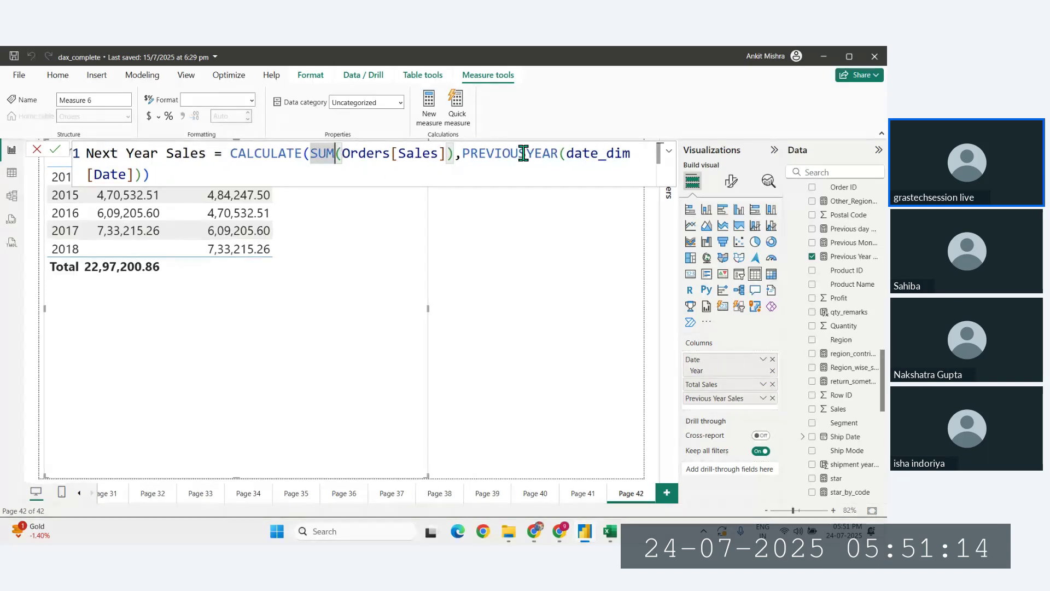
pyautogui.moveTo(523, 153); pyautogui.dragTo(464, 153)
pyautogui.press('BackSpace')
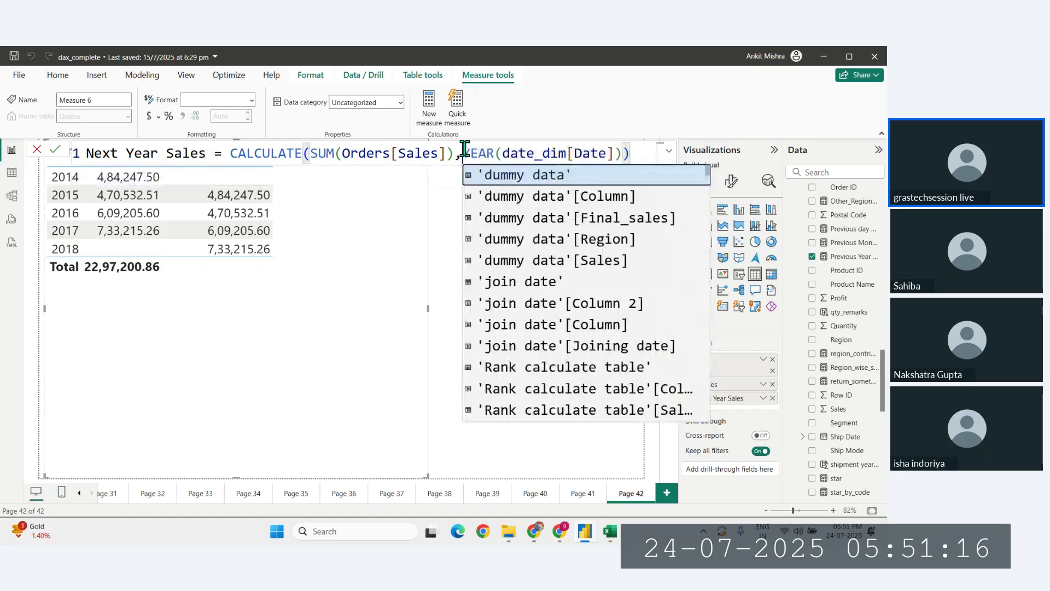
pyautogui.write('Ne')
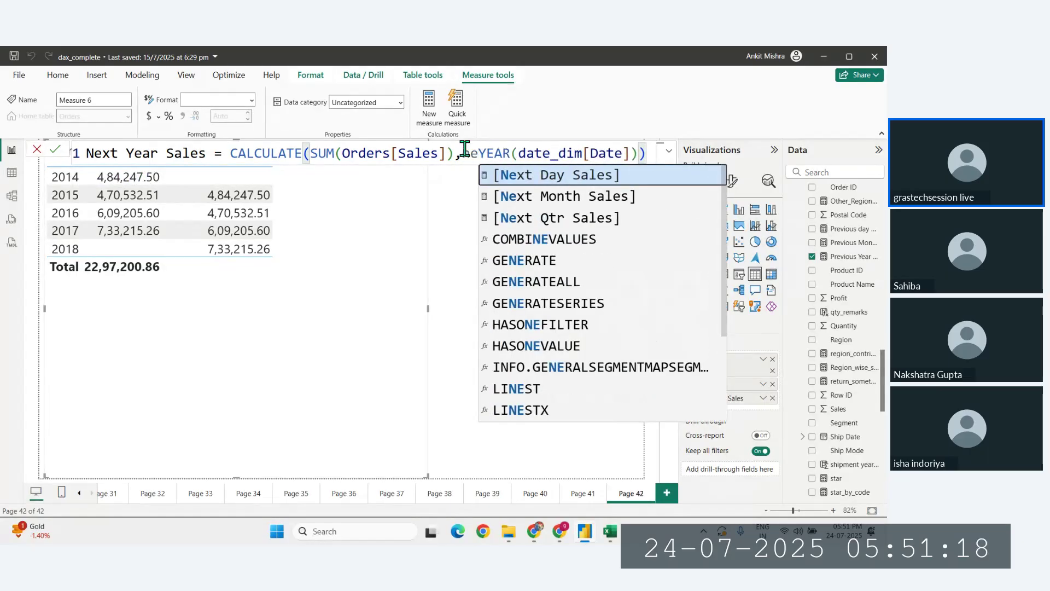
pyautogui.write('x')
pyautogui.press('Down')
pyautogui.press('Down')
pyautogui.press('Down')
pyautogui.press('Down')
pyautogui.press('Down')
pyautogui.press('Down')
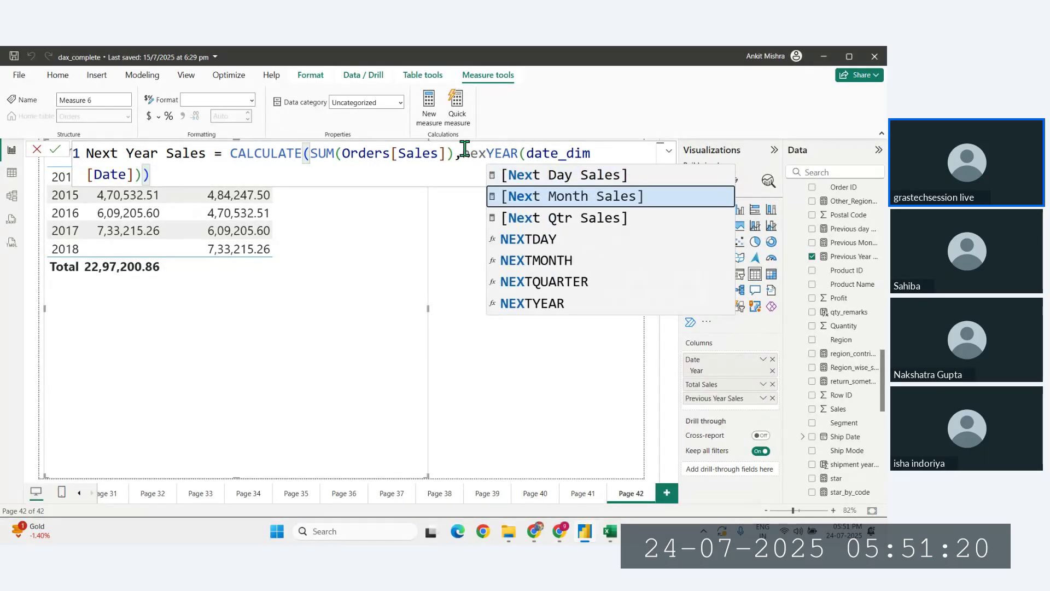
pyautogui.press('Tab')
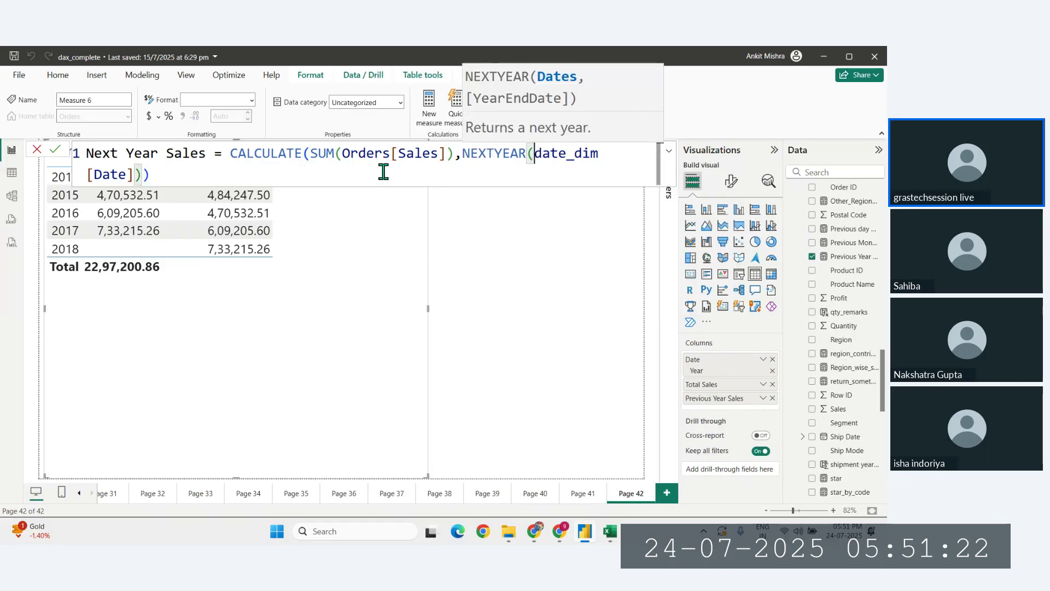
pyautogui.click(383, 172)
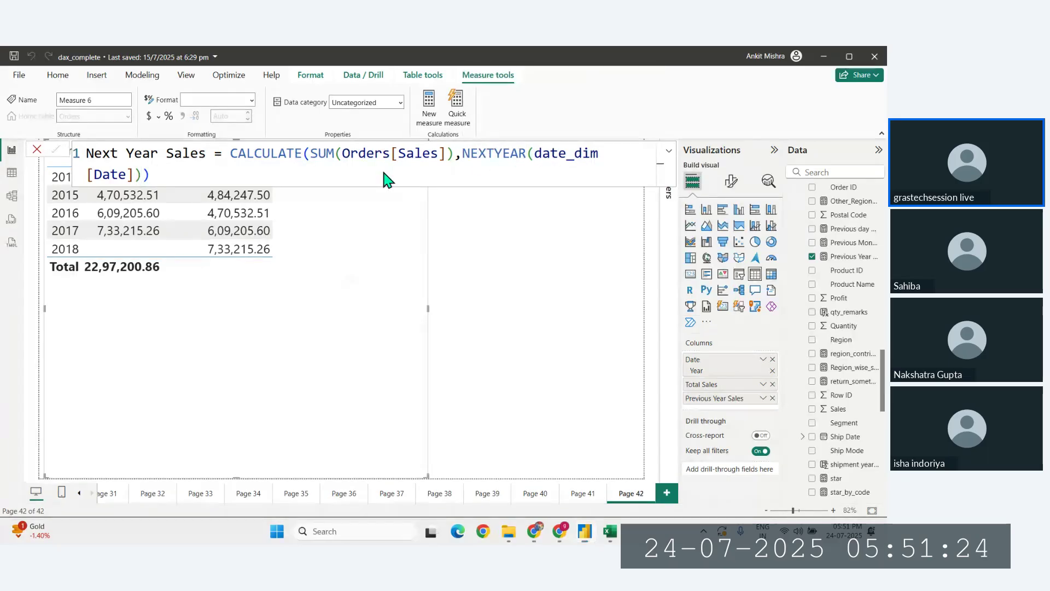
pyautogui.press('Return')
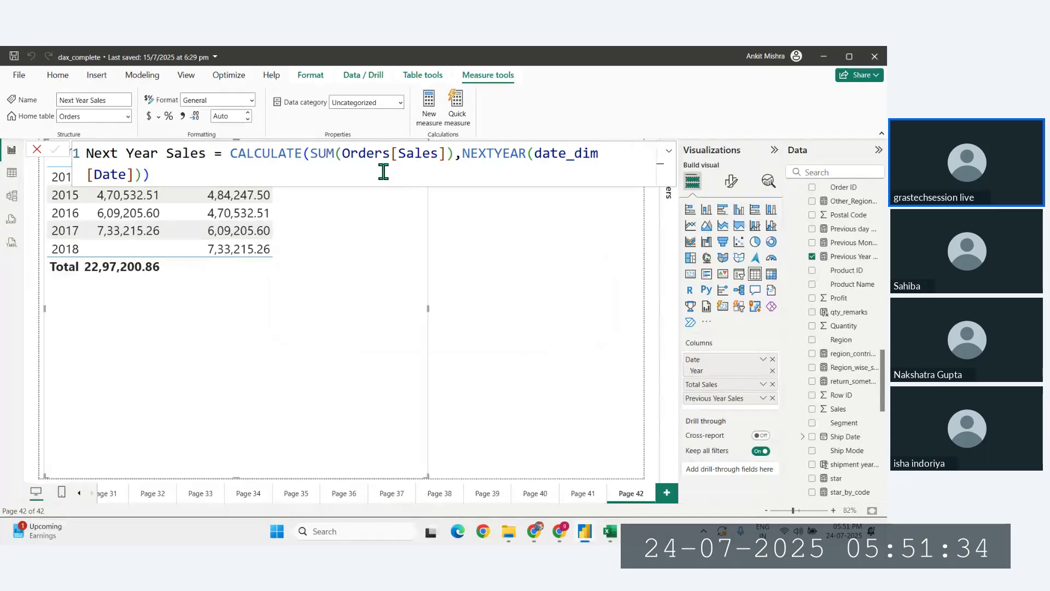
# Step: Search the data fields for "next" and add Next Year Sales to the yearly table
pyautogui.click(847, 172)
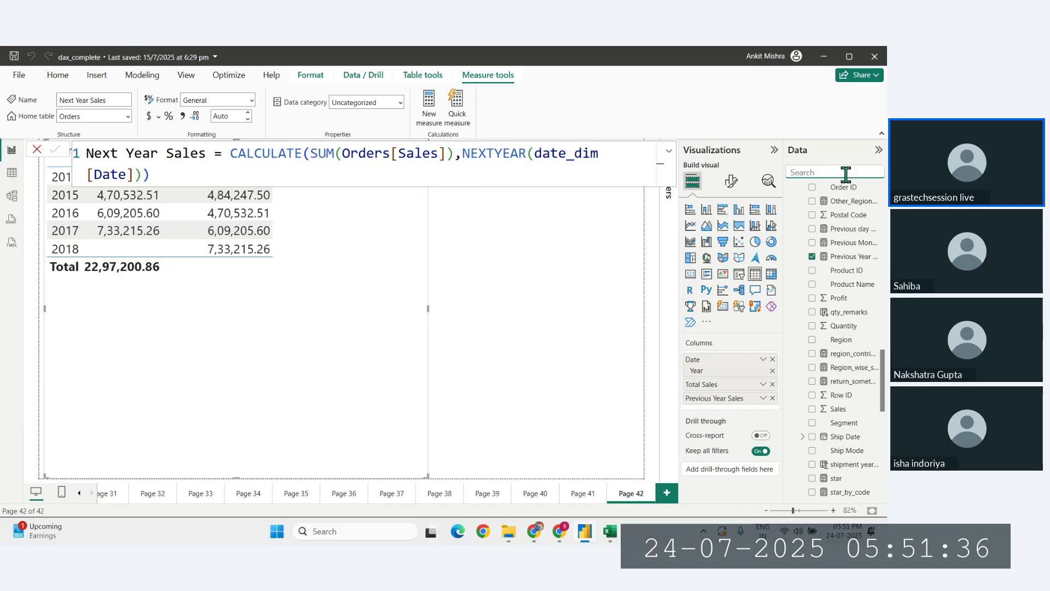
pyautogui.write('next')
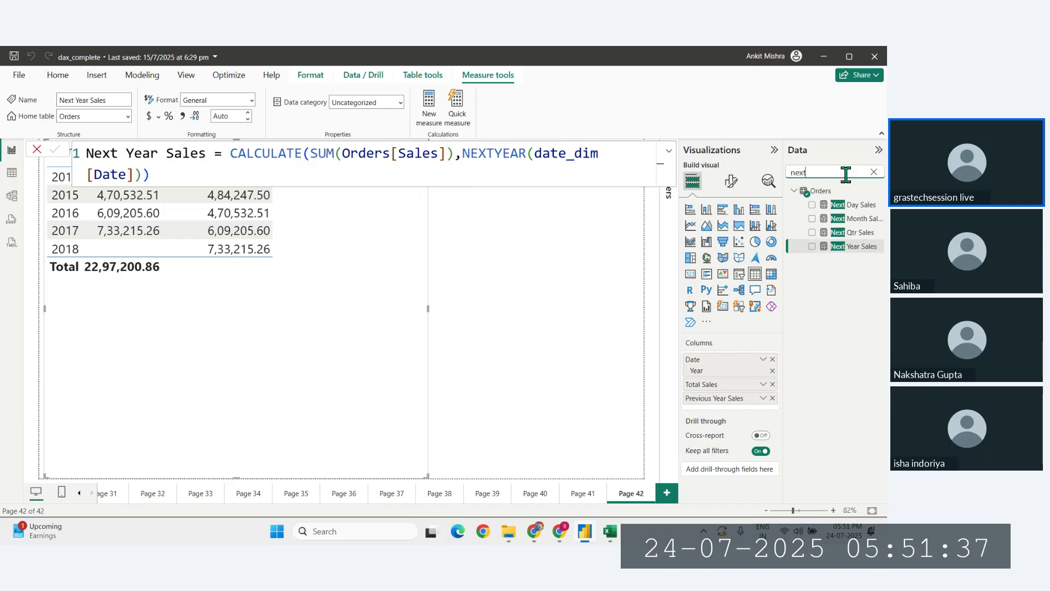
pyautogui.click(812, 246)
pyautogui.click(538, 298)
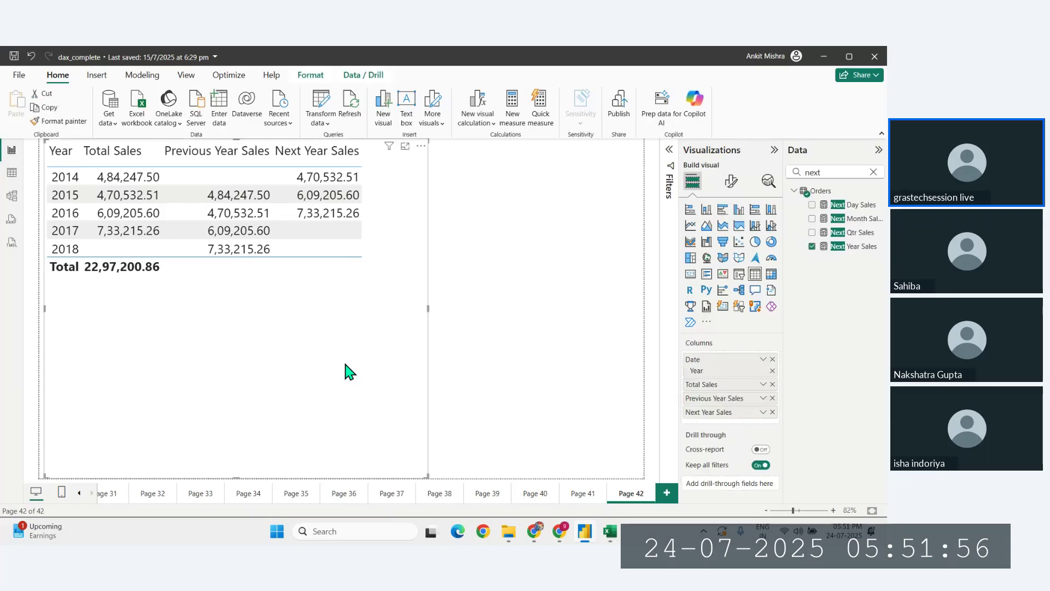
# Step: Paste the copied yearly table onto a new report page and remove Next Year Sales from it
pyautogui.click(667, 492)
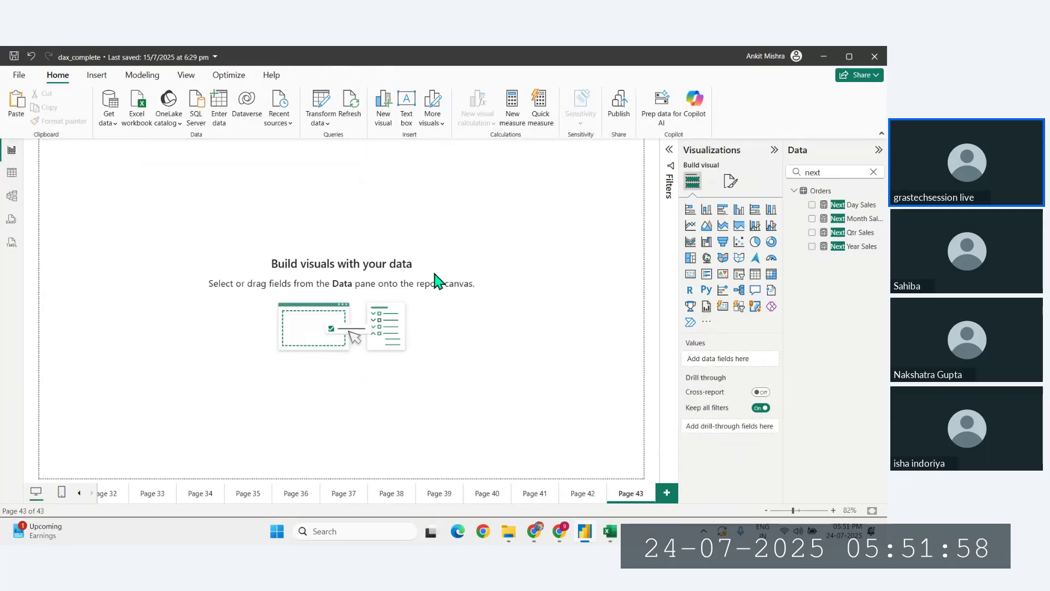
pyautogui.hotkey('ctrl', 'v')
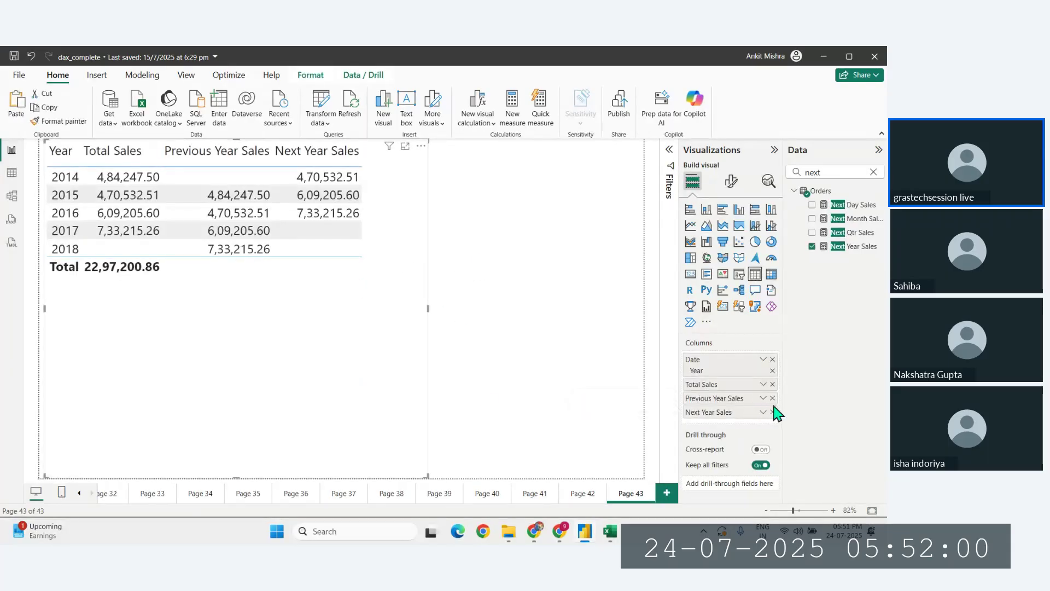
pyautogui.click(772, 412)
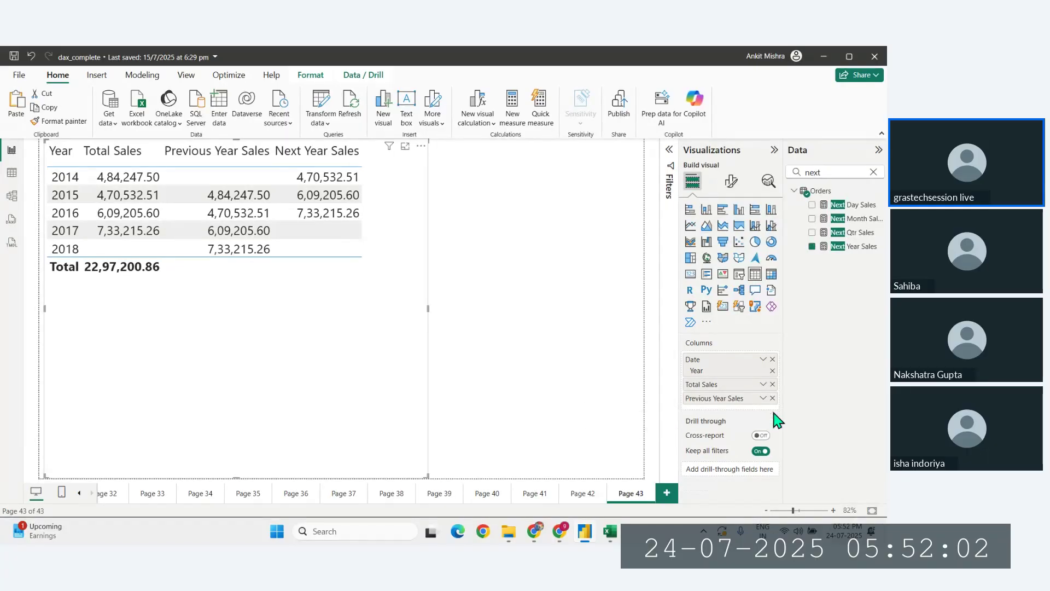
# Step: Convert the pasted table to a clustered column chart and stretch it across the page width at reduced height
pyautogui.click(739, 210)
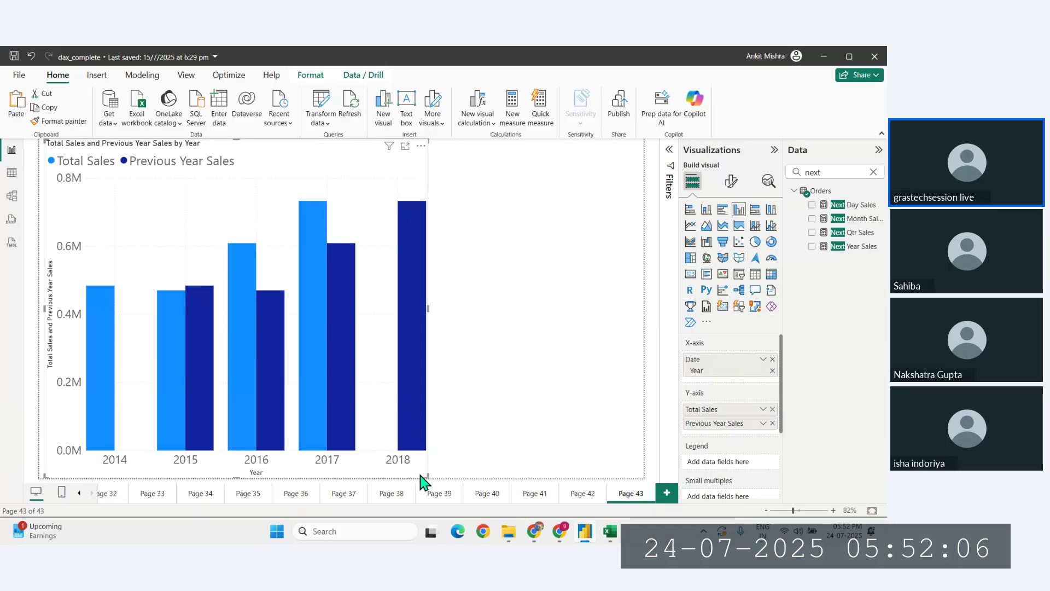
pyautogui.moveTo(428, 477); pyautogui.dragTo(629, 345)
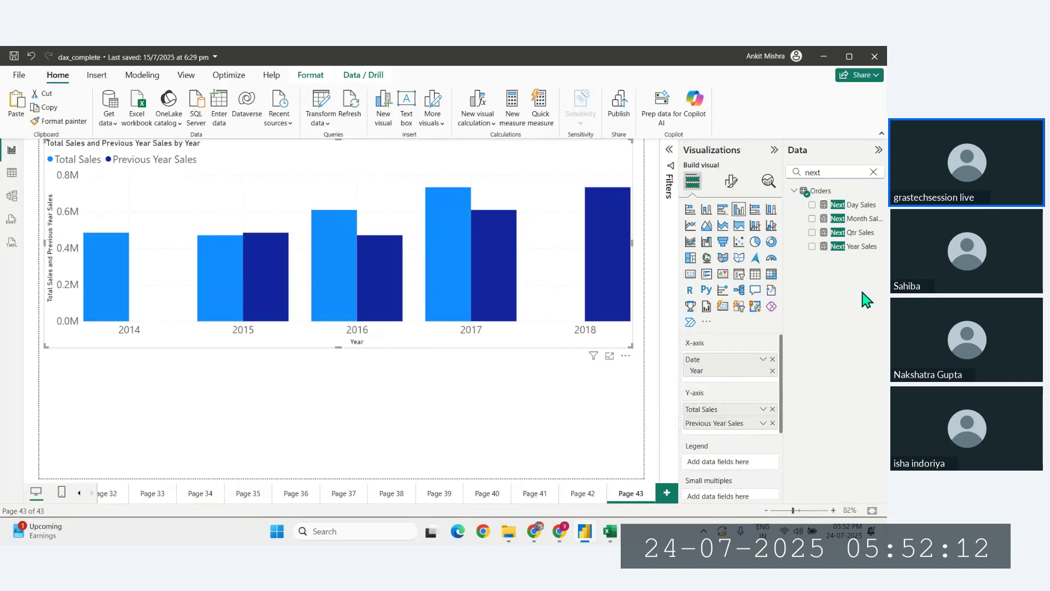
# Step: Add Next Year Sales to the column chart's tooltips and make the chart slightly taller
pyautogui.moveTo(840, 248)
pyautogui.mouseDown()
pyautogui.moveTo(750, 394)
pyautogui.moveTo(820, 332)
pyautogui.moveTo(834, 259)
pyautogui.mouseUp()
pyautogui.scroll(-2, 743, 413)
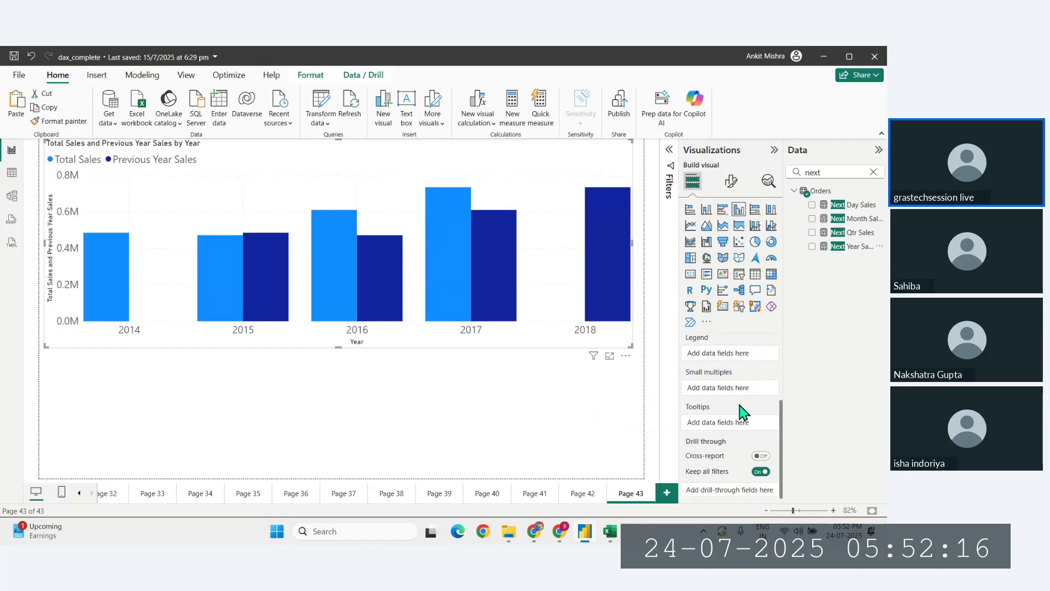
pyautogui.moveTo(853, 247); pyautogui.dragTo(722, 424)
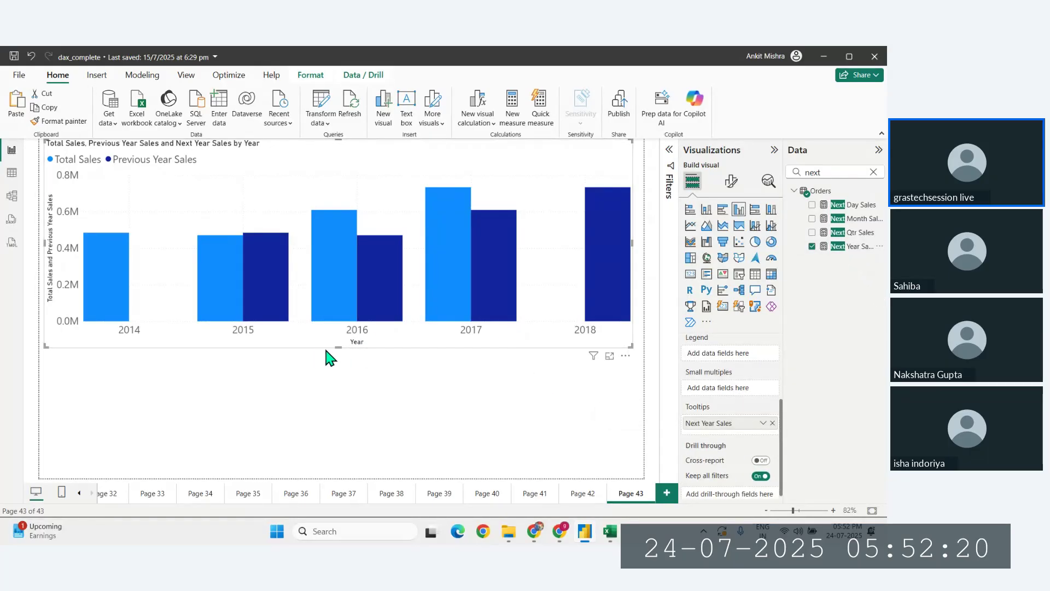
pyautogui.moveTo(331, 348); pyautogui.dragTo(333, 375)
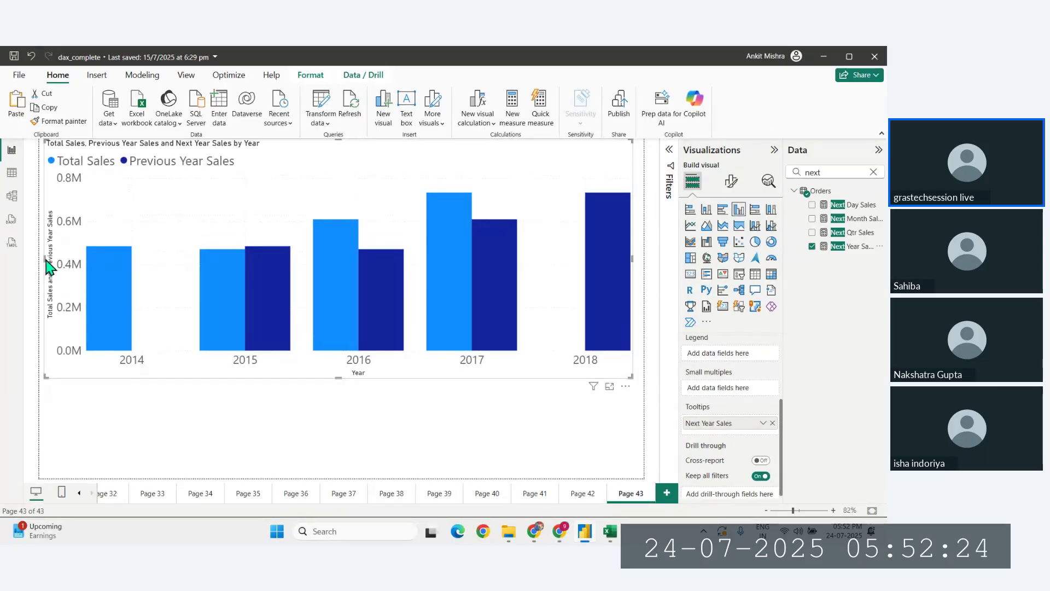
pyautogui.moveTo(360, 314)
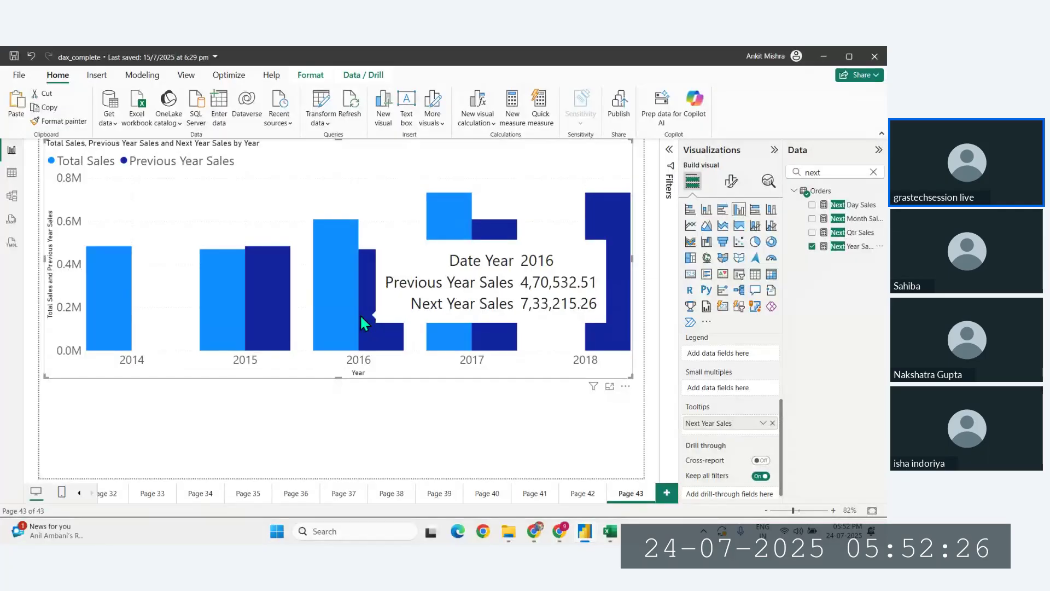
pyautogui.moveTo(339, 376); pyautogui.dragTo(338, 372)
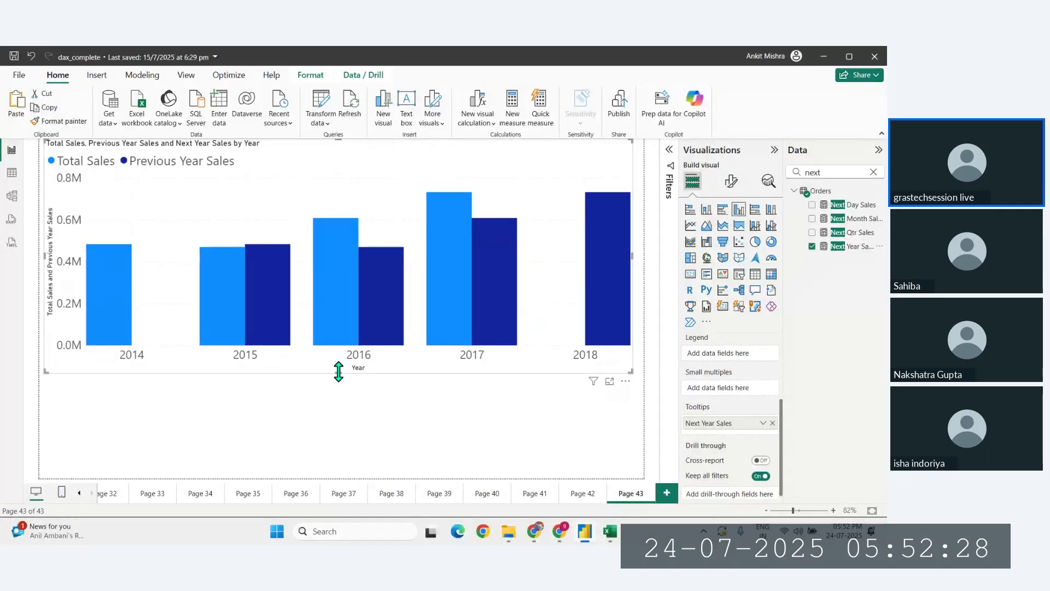
pyautogui.moveTo(128, 318)
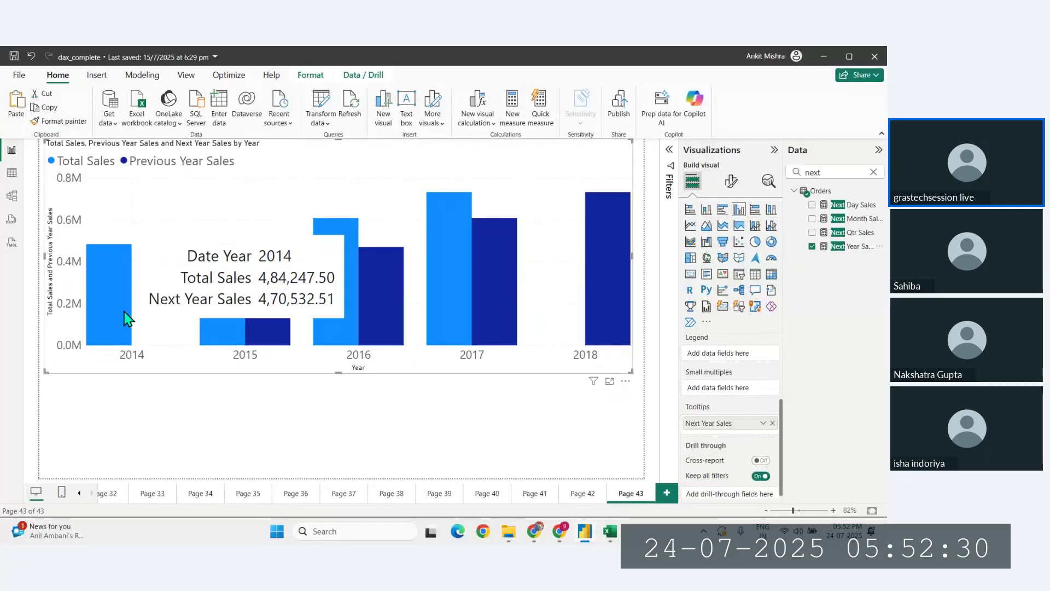
pyautogui.moveTo(235, 321)
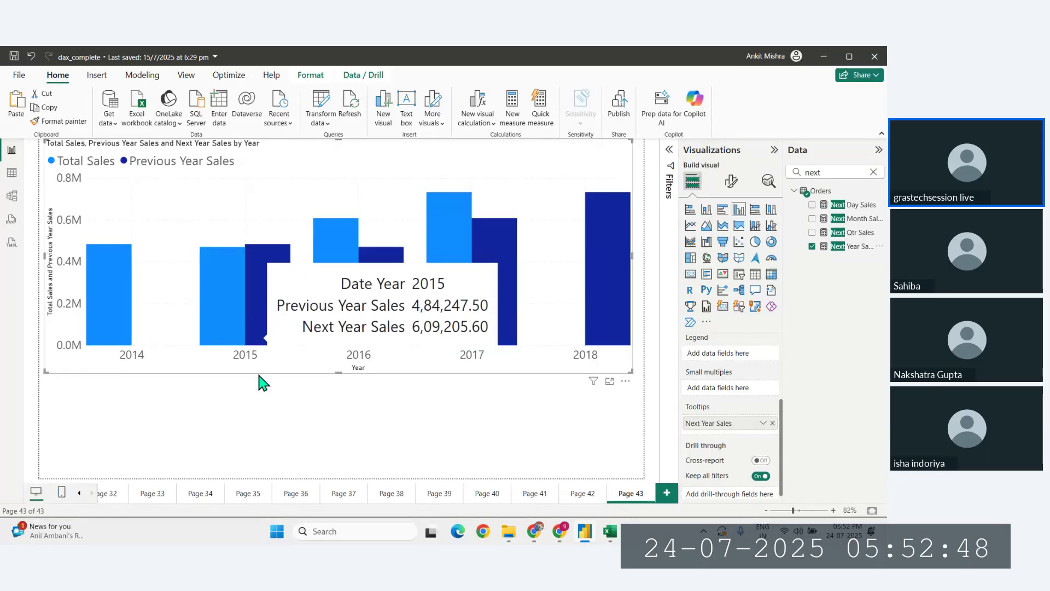
pyautogui.moveTo(273, 303)
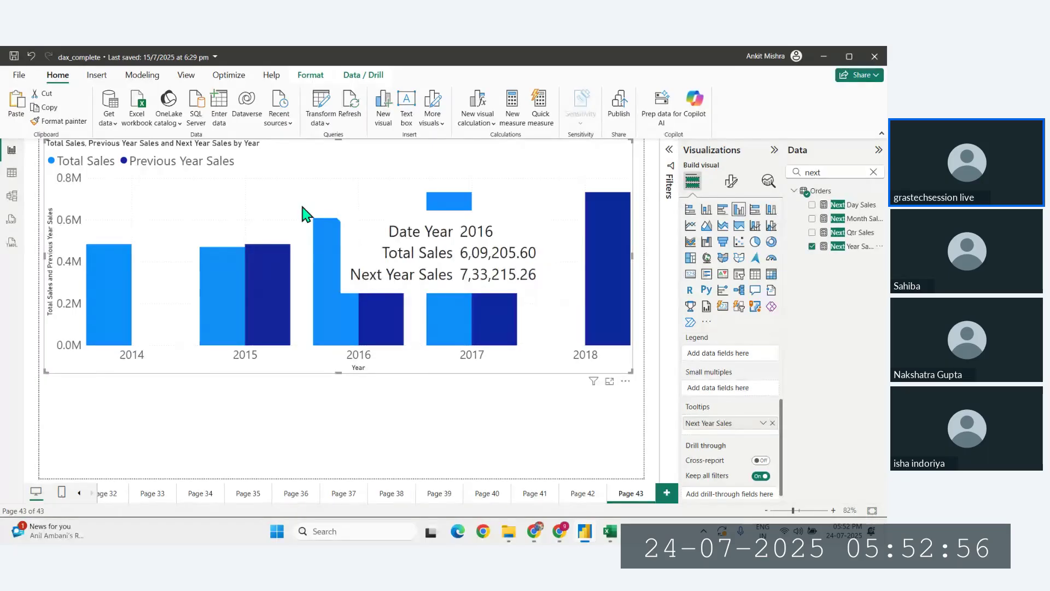
# Step: Turn on the column chart's data labels and set their display units to Thousands
pyautogui.click(731, 181)
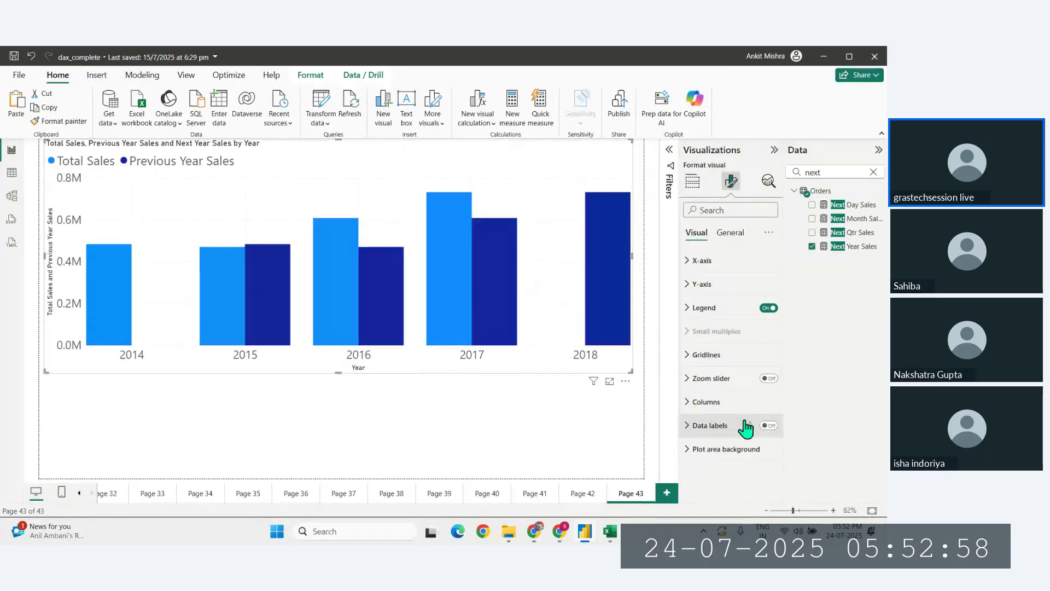
pyautogui.click(769, 426)
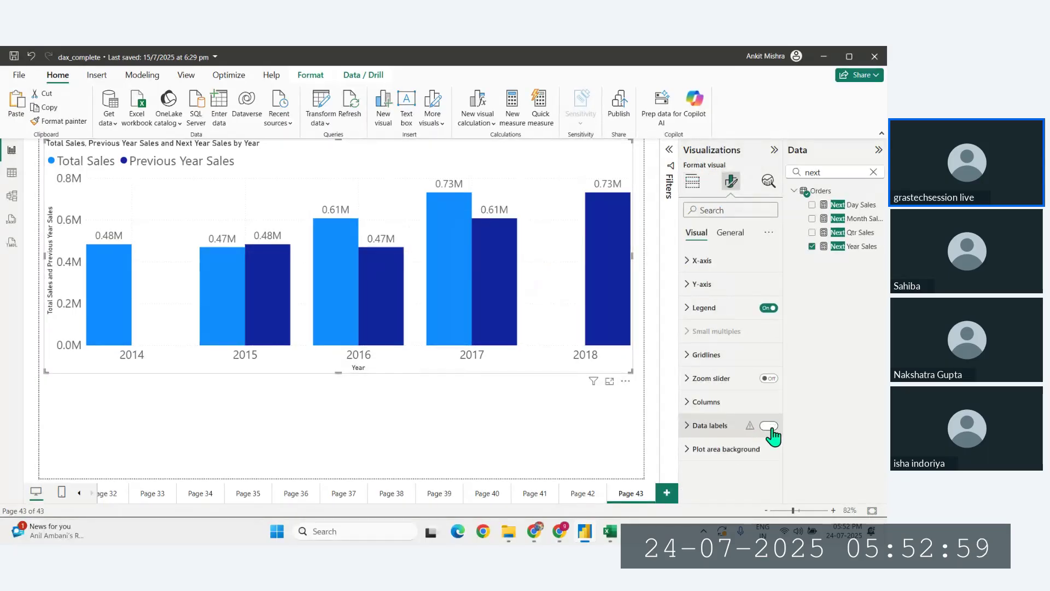
pyautogui.click(703, 430)
pyautogui.scroll(-5, 703, 435)
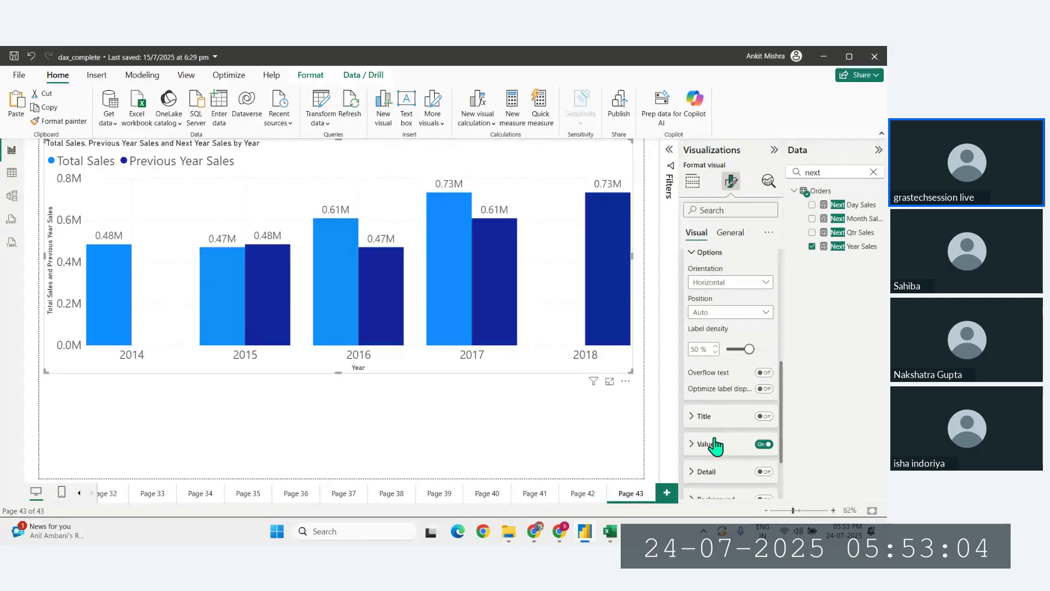
pyautogui.scroll(-2, 714, 446)
pyautogui.click(705, 379)
pyautogui.scroll(-3, 729, 456)
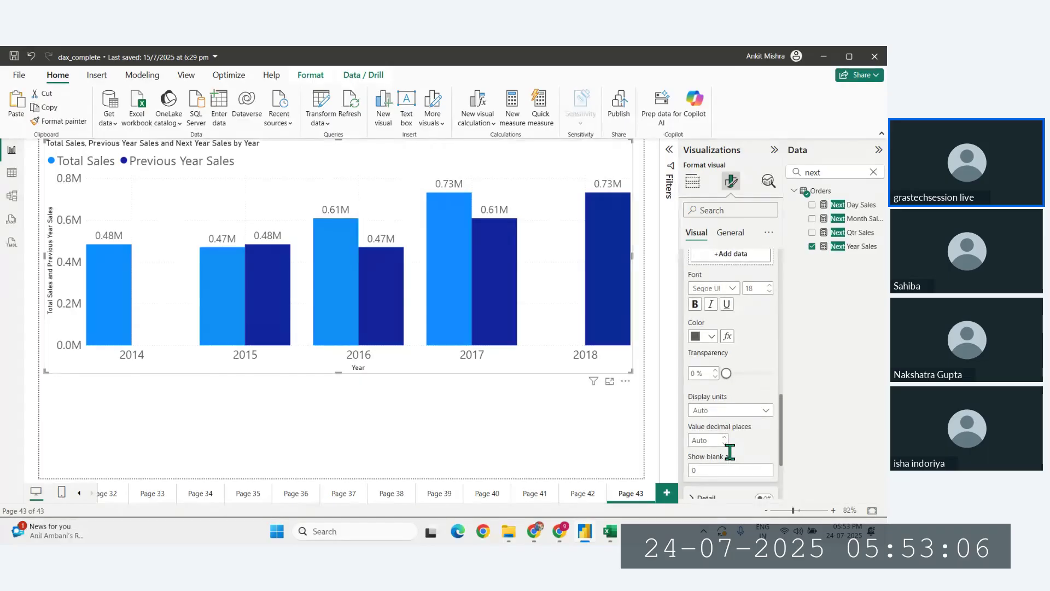
pyautogui.click(729, 411)
pyautogui.click(720, 452)
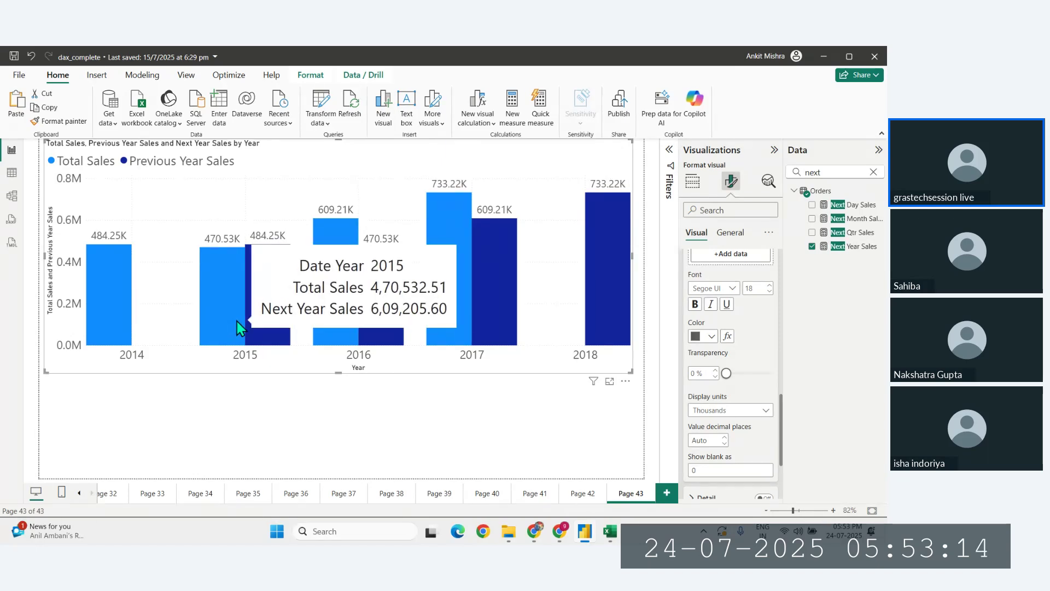
# Step: Widen the column chart to the page edge and reduce its height slightly
pyautogui.moveTo(276, 340)
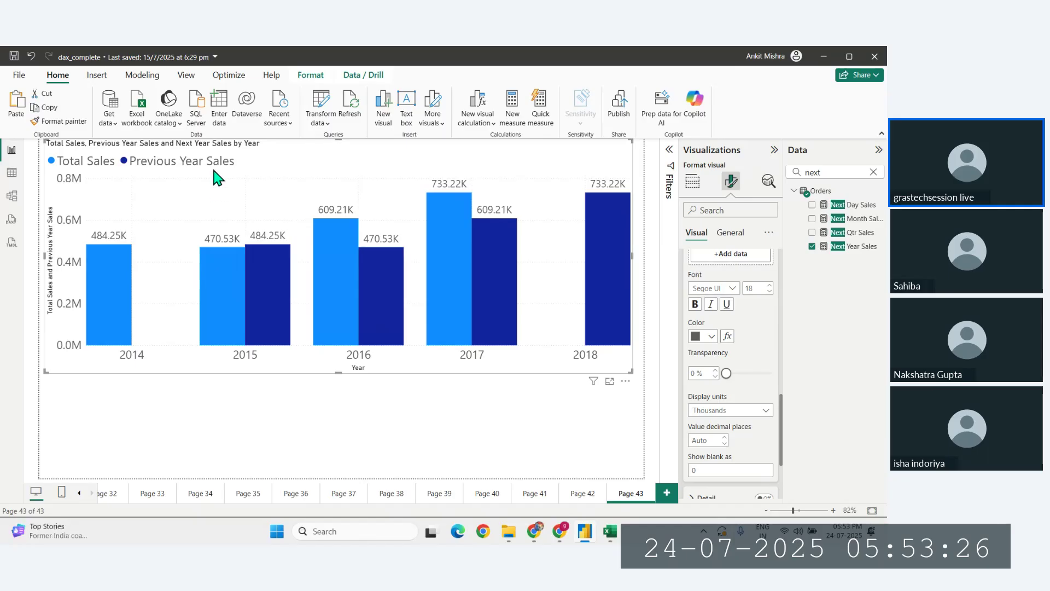
pyautogui.moveTo(344, 275)
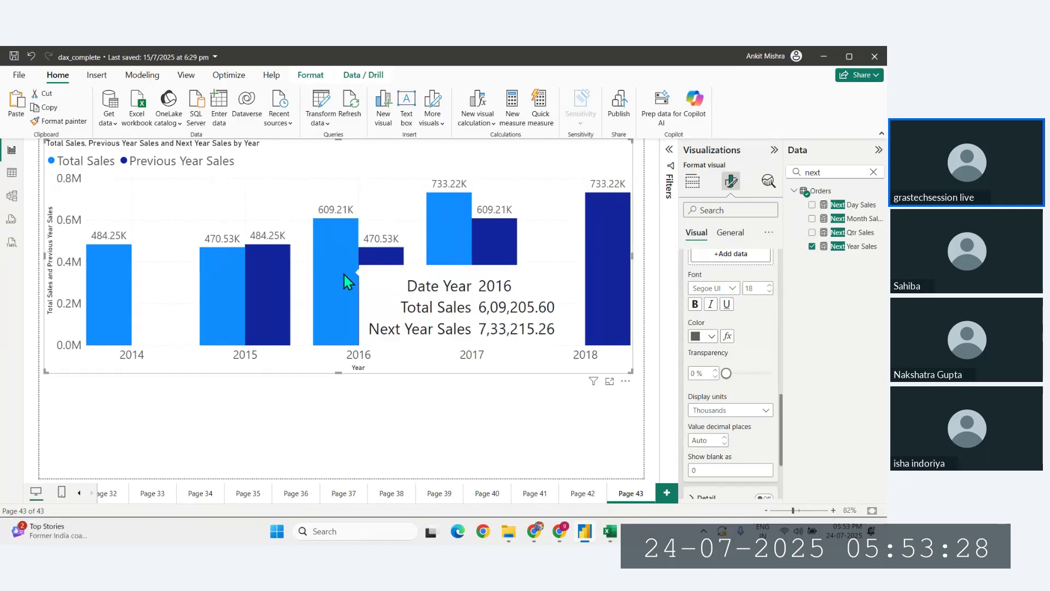
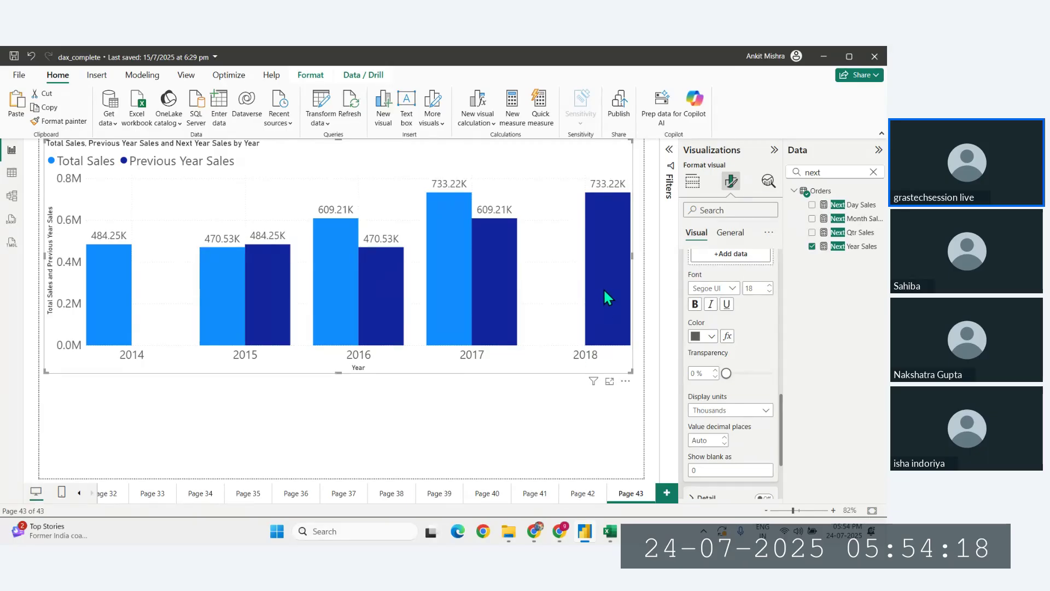
pyautogui.moveTo(604, 287)
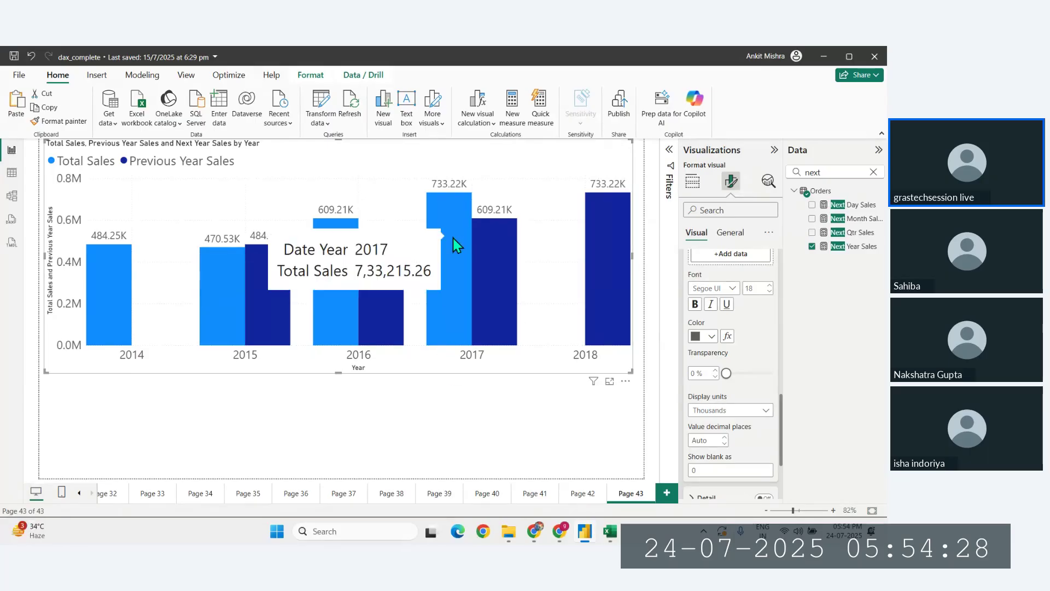
pyautogui.moveTo(507, 317)
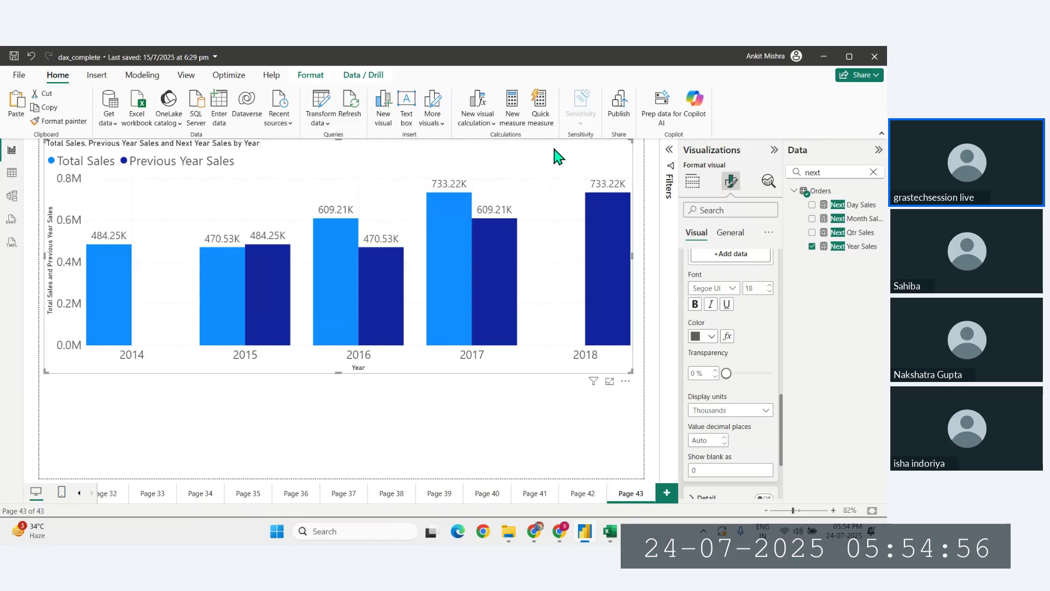
pyautogui.moveTo(631, 372); pyautogui.dragTo(638, 357)
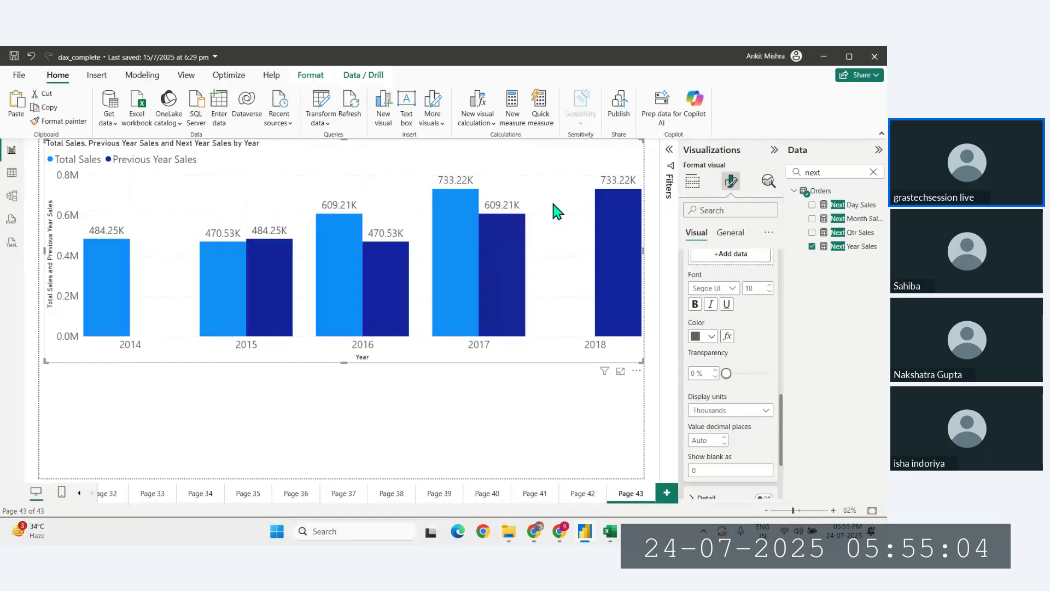
pyautogui.moveTo(511, 246)
# Step: Switch to Chrome and search Google for "violet" in a new tab
pyautogui.click(538, 540)
pyautogui.click(768, 57)
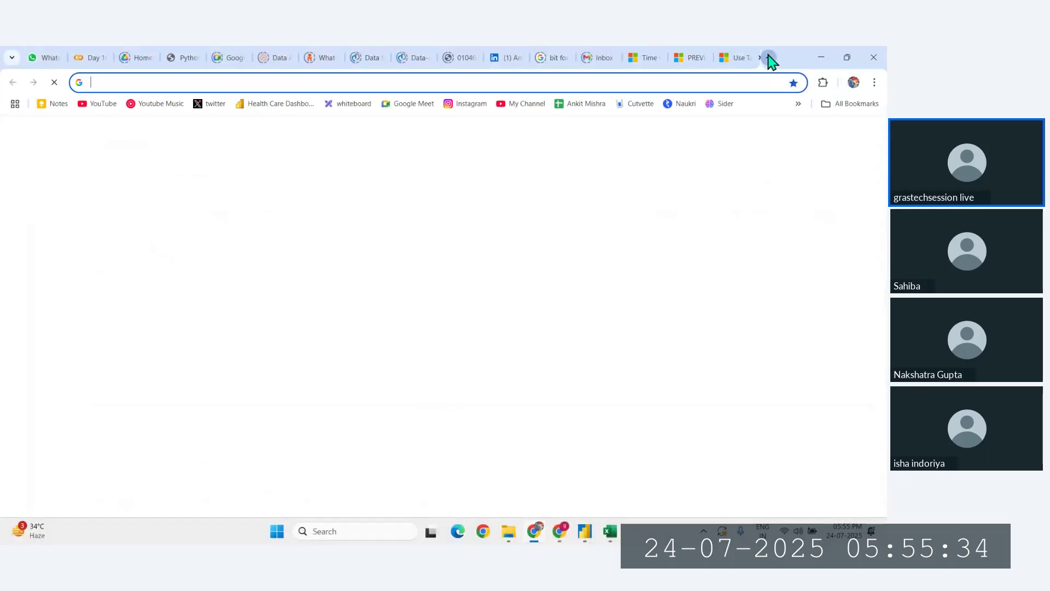
pyautogui.write('violet')
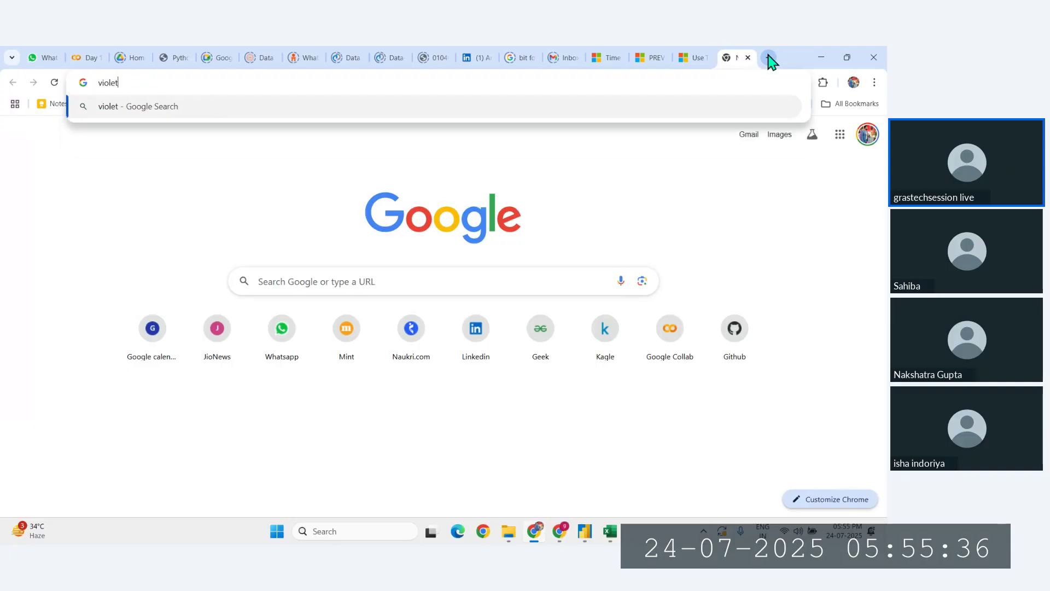
pyautogui.press('Return')
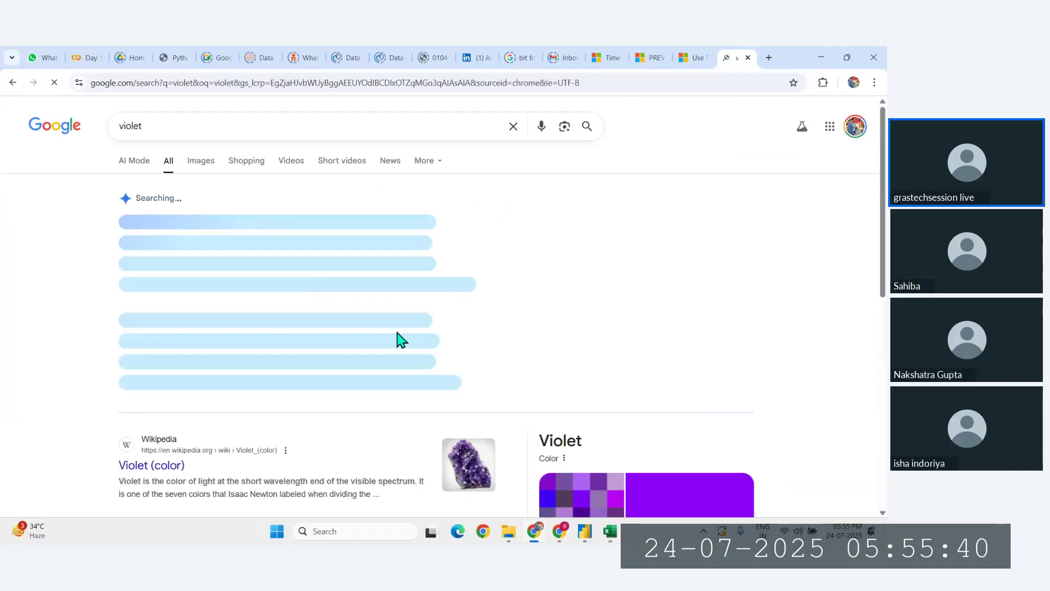
# Step: Search Google for "navy blue" instead and examine the colour swatches up close
pyautogui.click(192, 130)
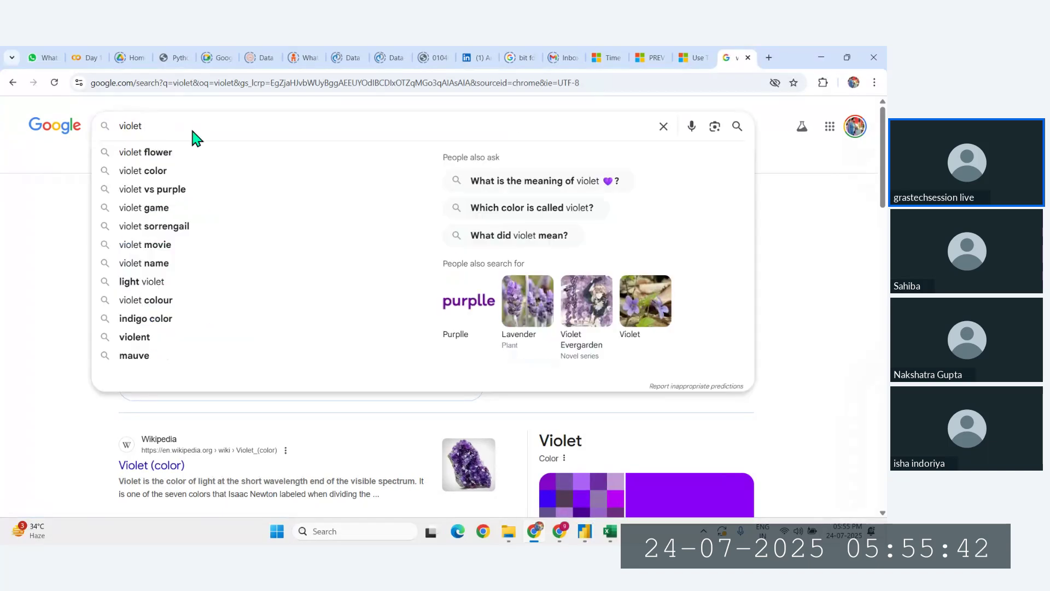
pyautogui.hotkey('ctrl', 'a')
pyautogui.write('navy blue')
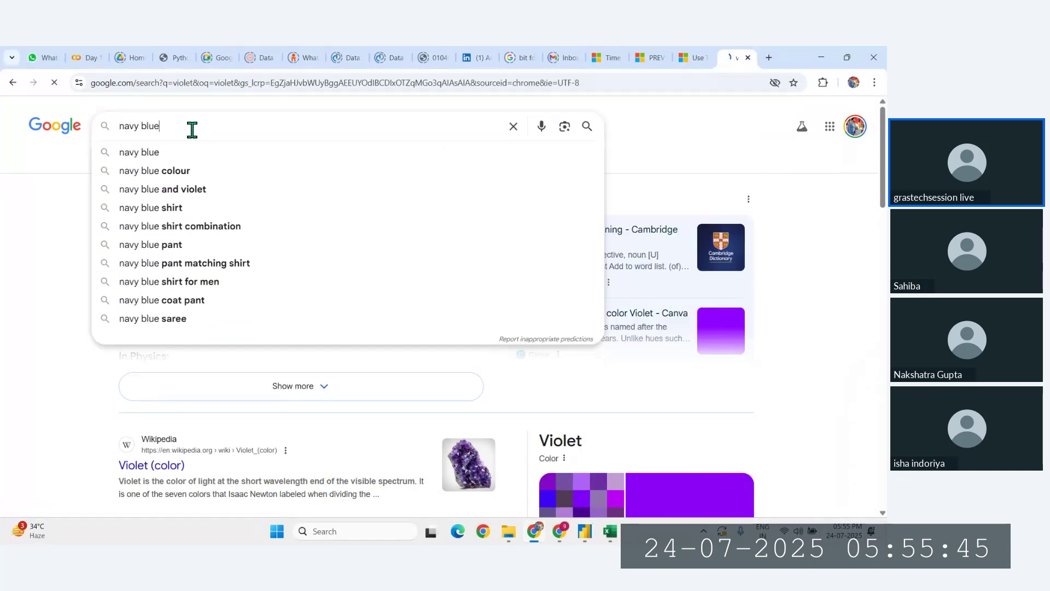
pyautogui.press('Return')
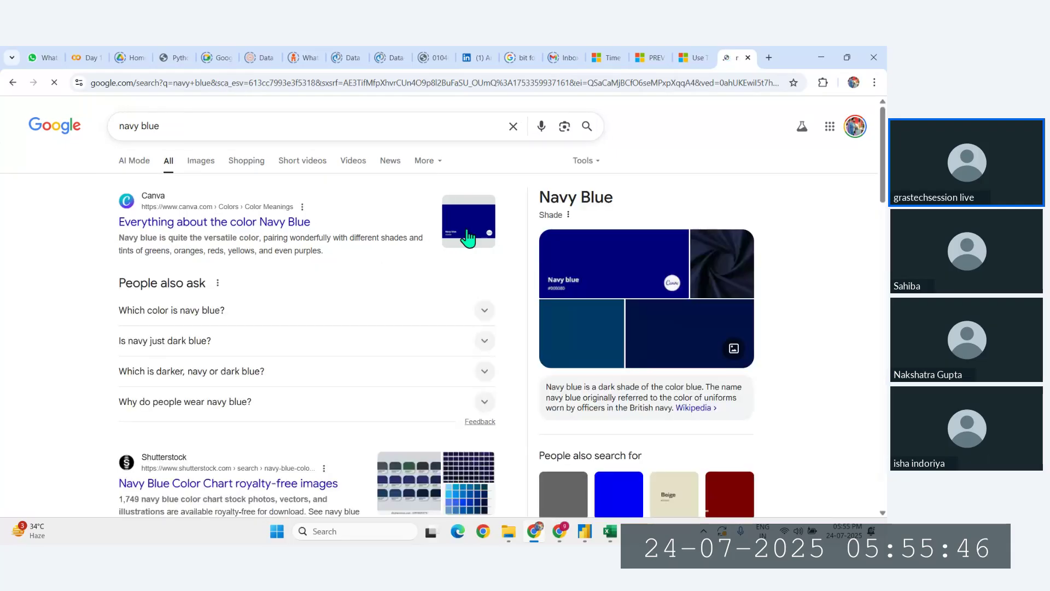
pyautogui.hotkey('ctrl', '+')
pyautogui.hotkey('ctrl', '+')
pyautogui.hotkey('ctrl', '+')
pyautogui.hotkey('ctrl', '+')
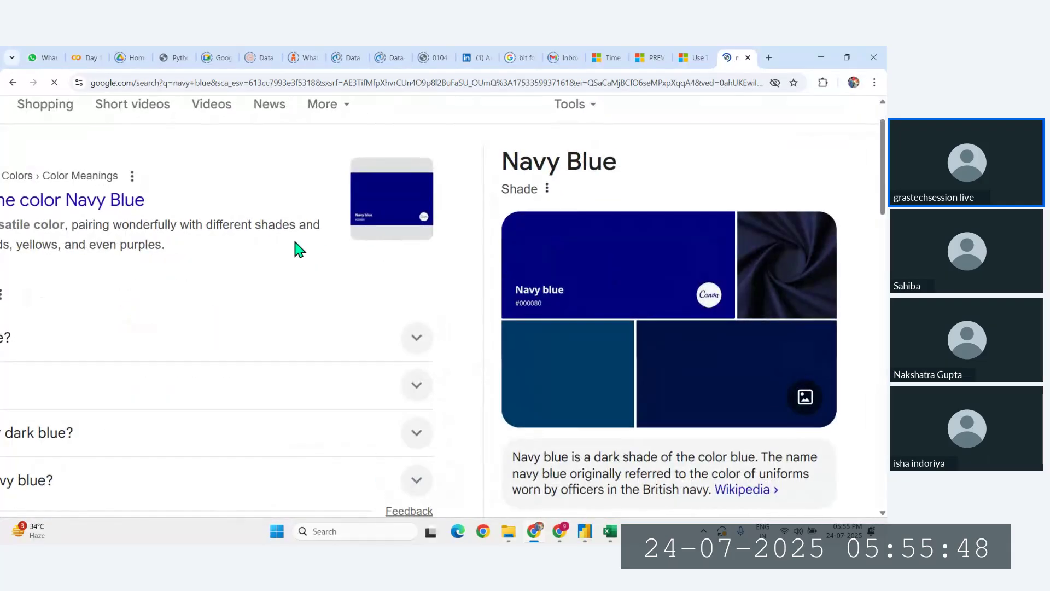
pyautogui.hotkey('ctrl', '0')
# Step: Change the search to "royal blue" and compare the shades and related colours in the results
pyautogui.doubleClick(139, 127)
pyautogui.press('BackSpace')
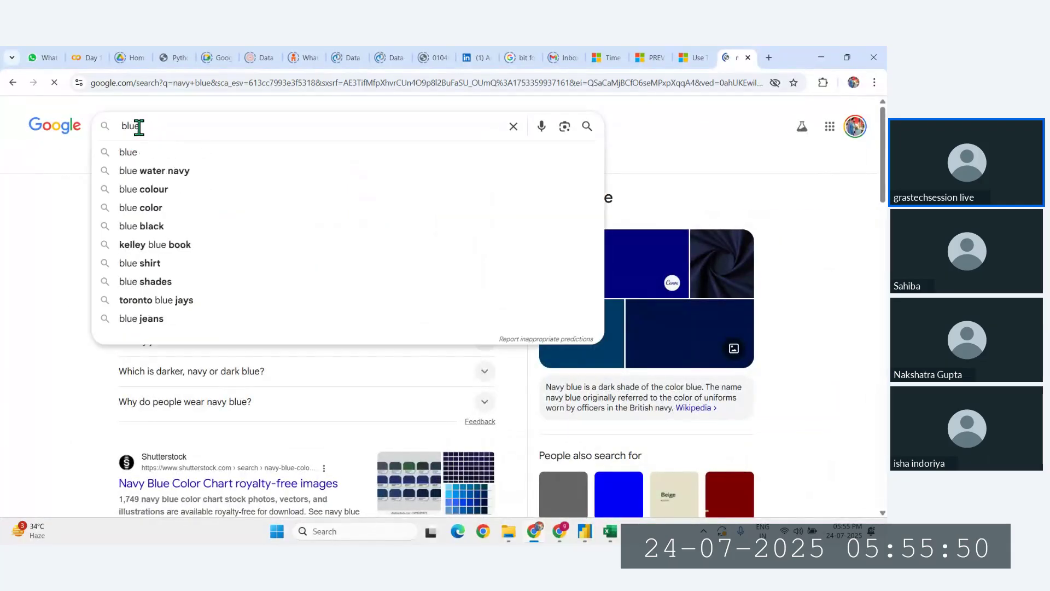
pyautogui.write('royal')
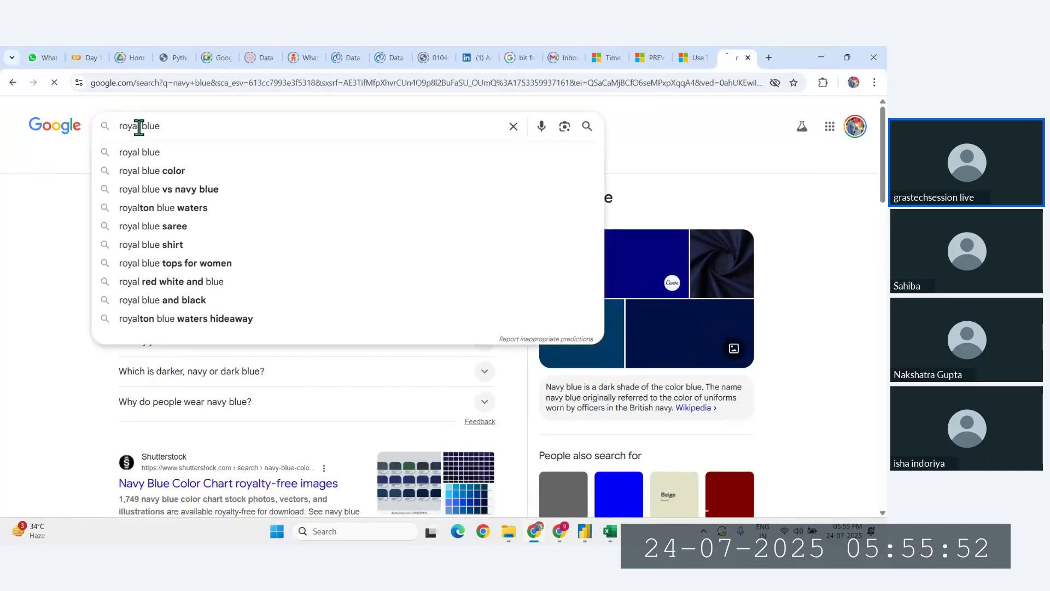
pyautogui.press('Return')
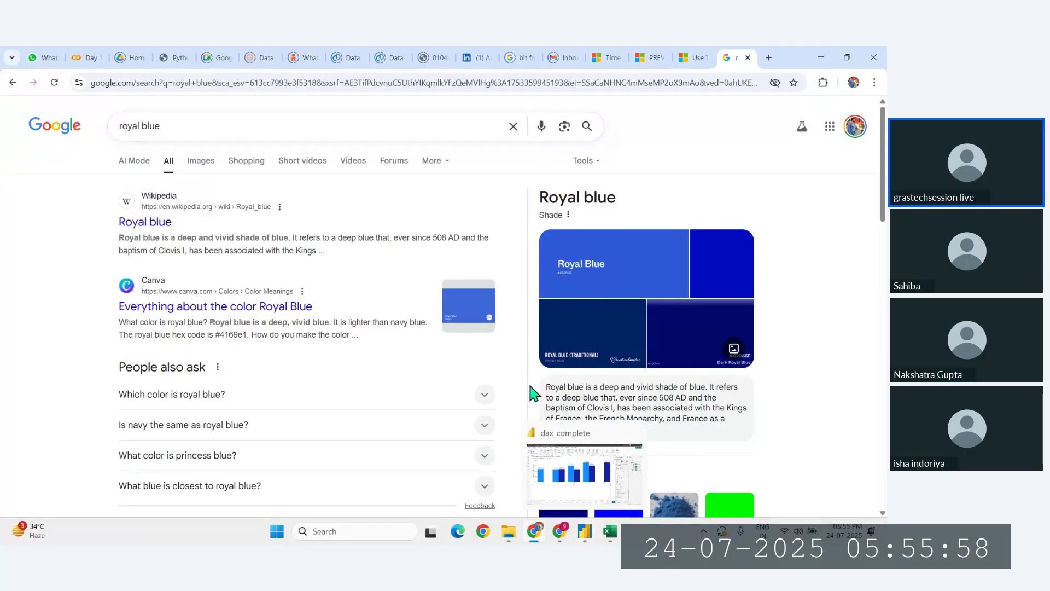
pyautogui.scroll(-3, 530, 388)
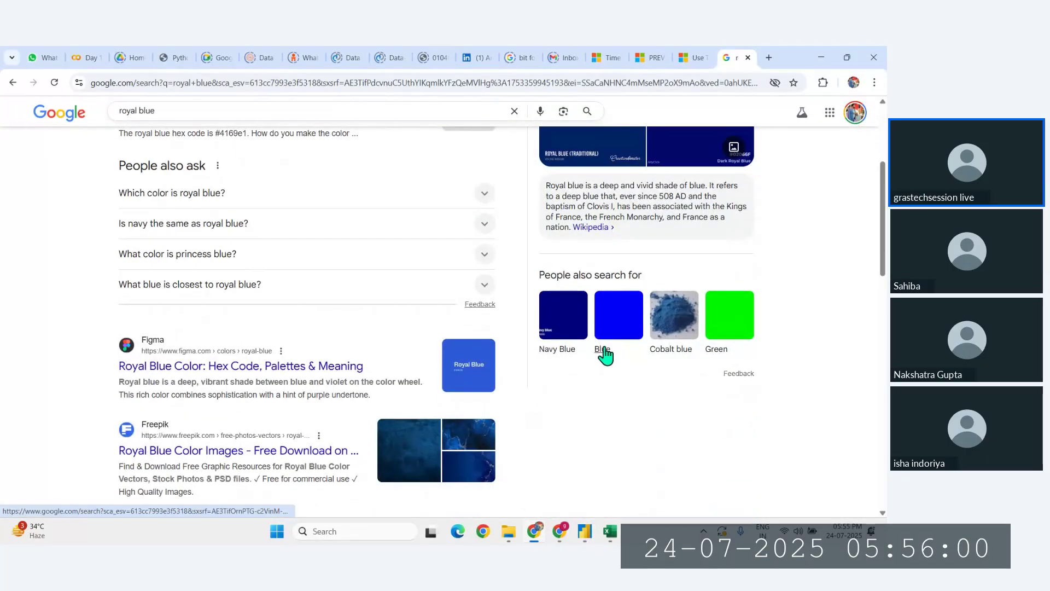
pyautogui.scroll(1, 642, 409)
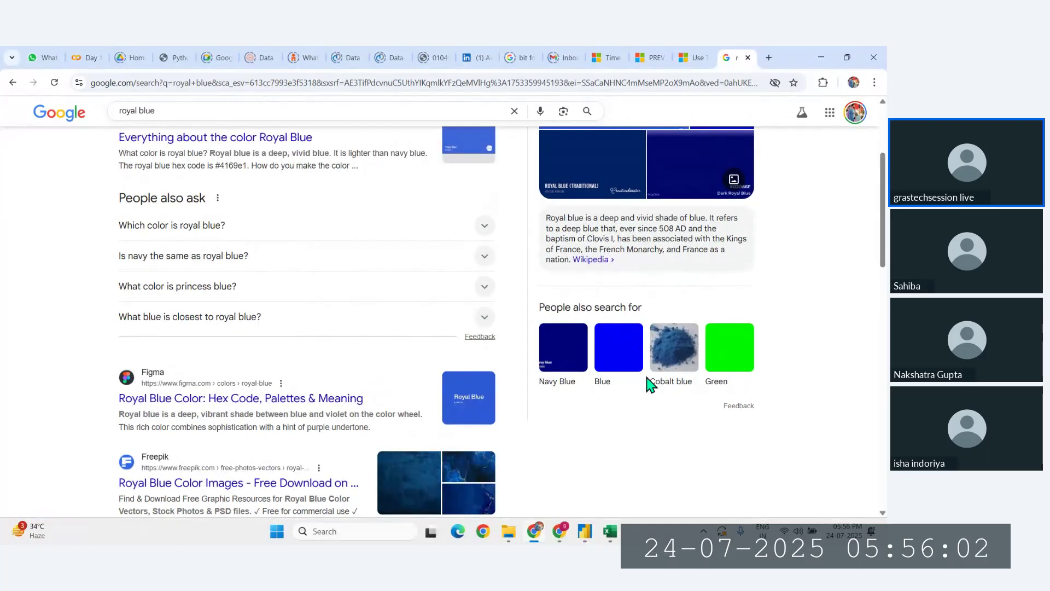
pyautogui.scroll(1, 646, 382)
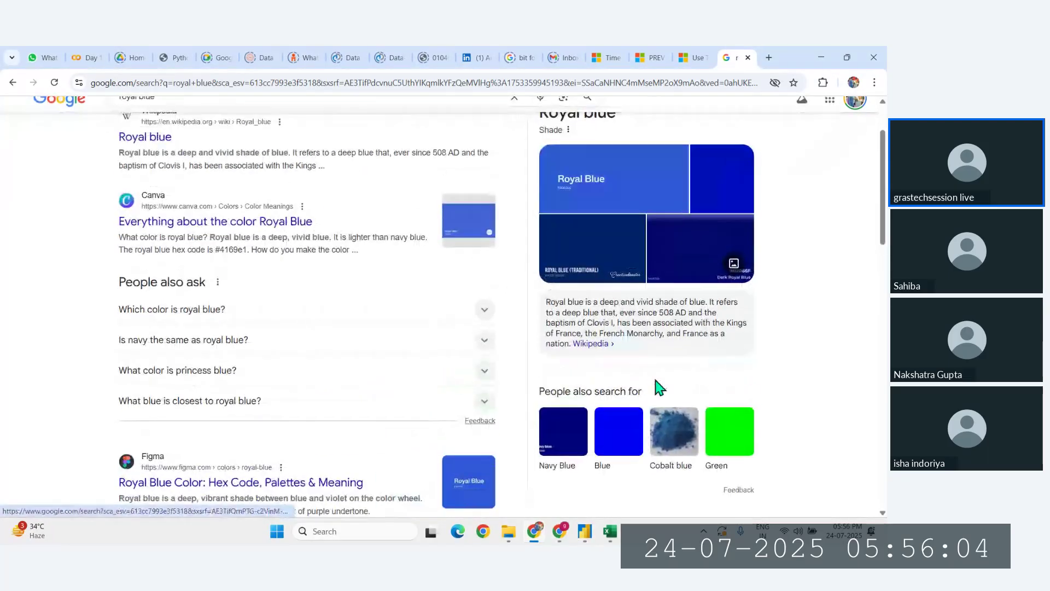
# Step: Switch back to Power BI and inspect the tooltips of the 2017 Total Sales and Previous Year Sales columns
pyautogui.click(583, 539)
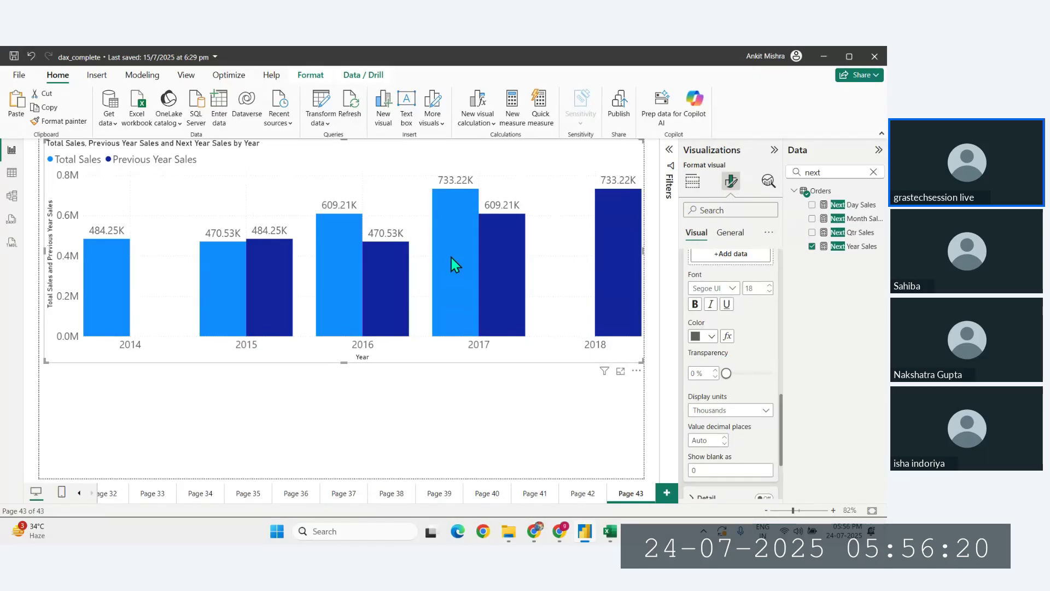
pyautogui.moveTo(453, 264)
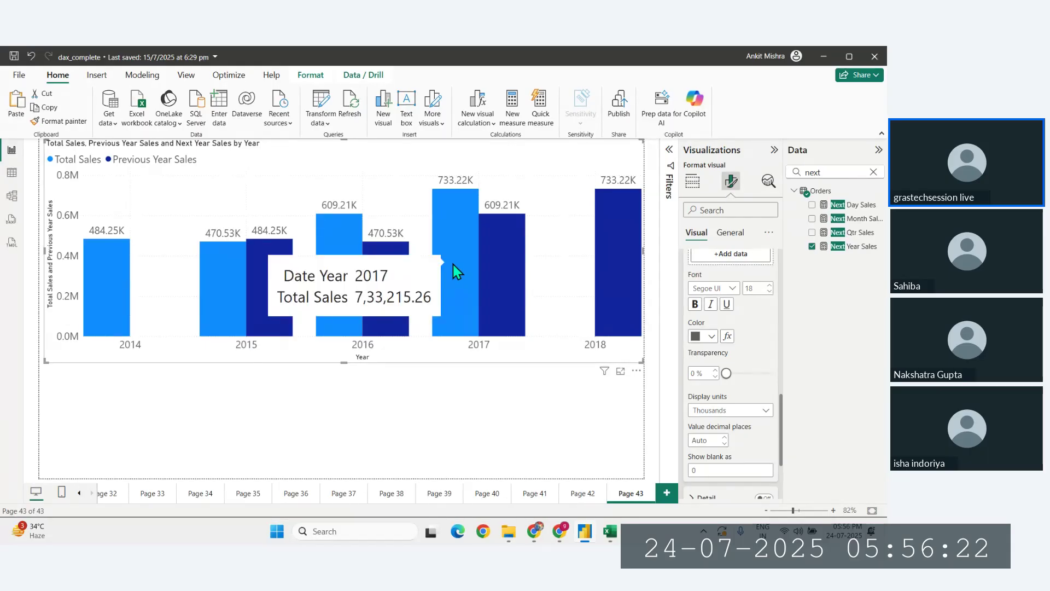
pyautogui.moveTo(504, 274)
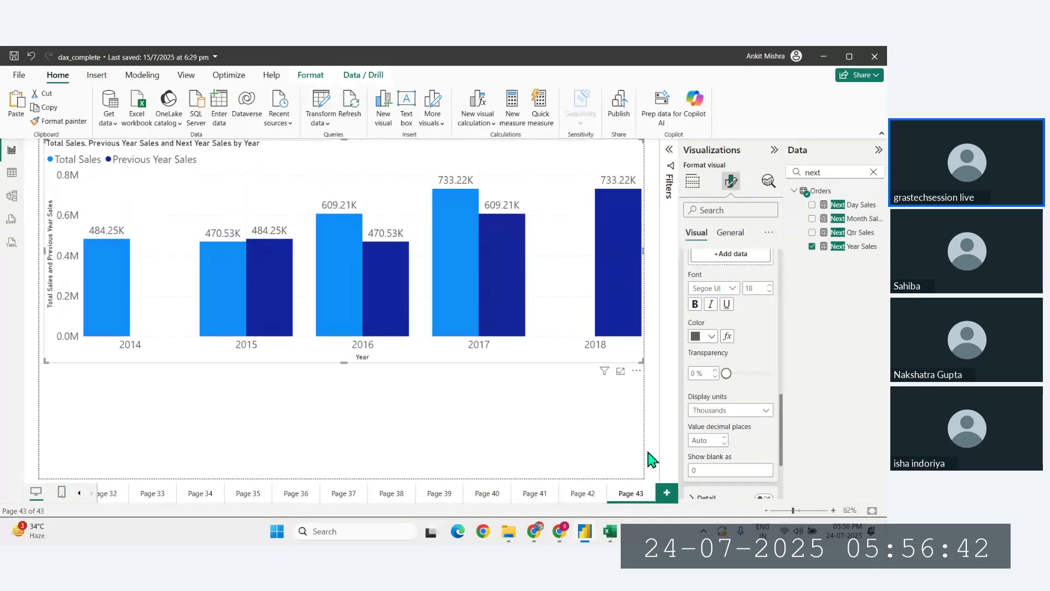
# Step: Switch to Chrome and review the Microsoft Learn list of DAX time intelligence functions, from the NEXT functions through TOTALYTD
pyautogui.click(535, 532)
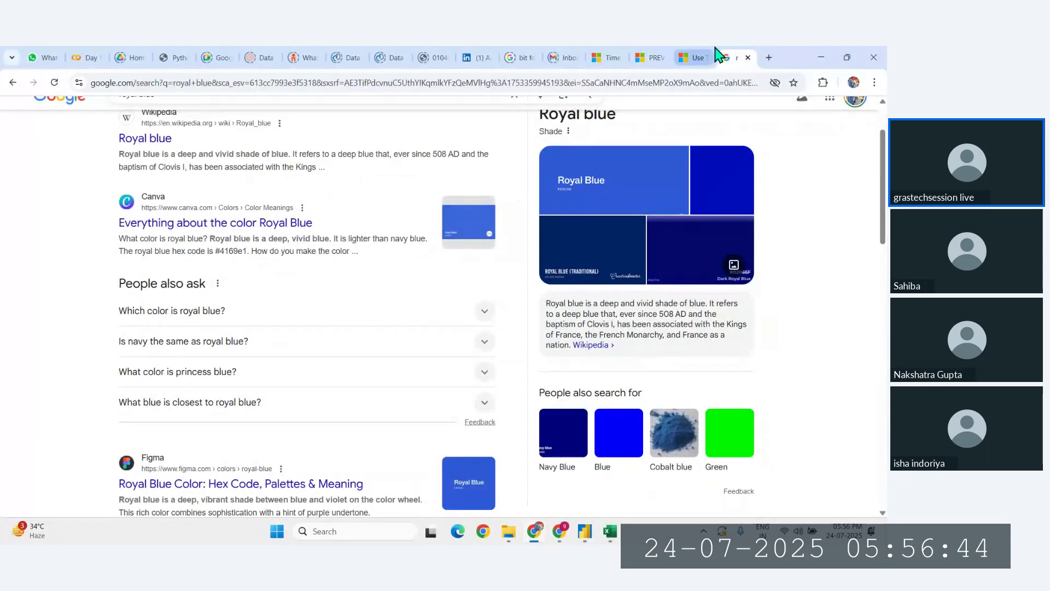
pyautogui.click(695, 57)
pyautogui.click(648, 58)
pyautogui.click(607, 57)
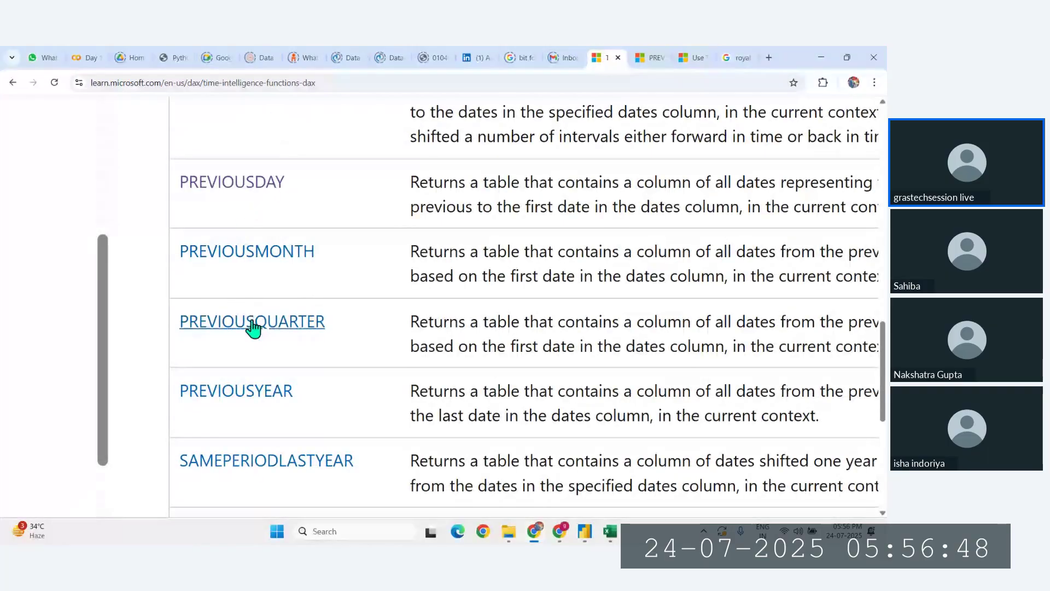
pyautogui.scroll(10, 264, 399)
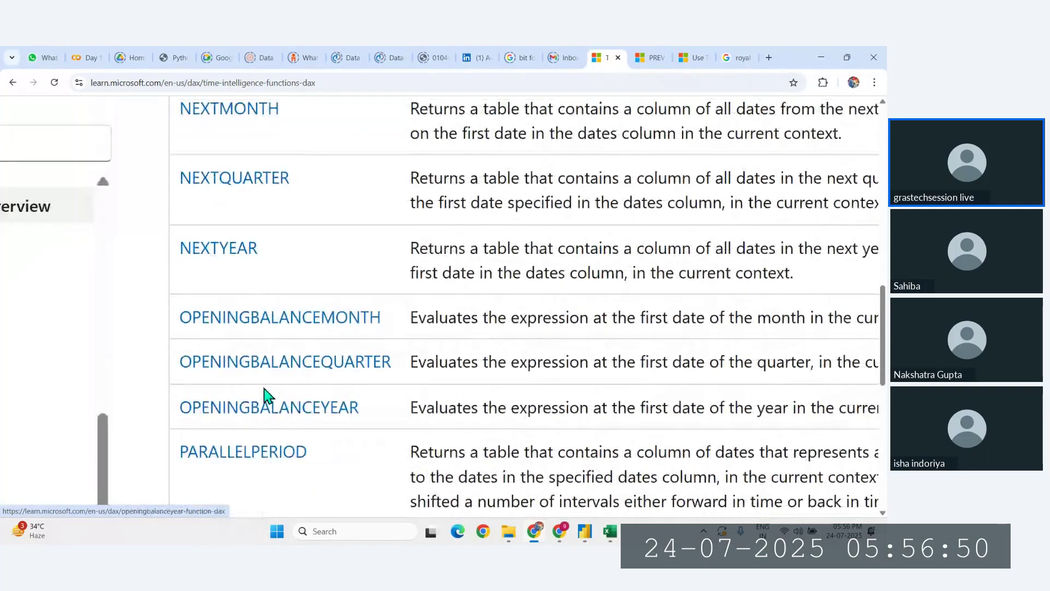
pyautogui.scroll(-2, 244, 229)
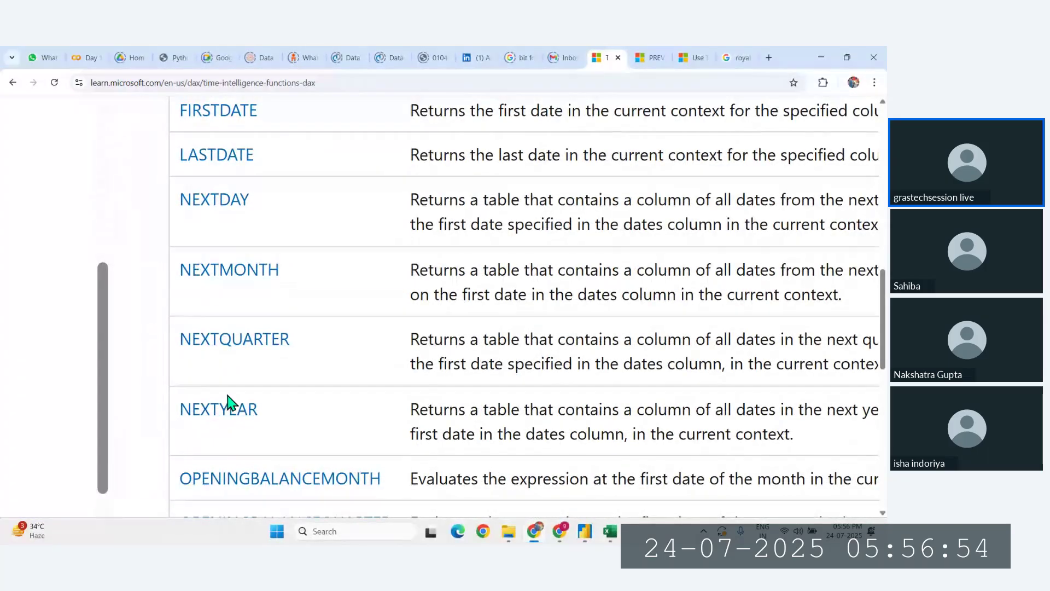
pyautogui.scroll(-10, 230, 402)
pyautogui.scroll(-5, 230, 394)
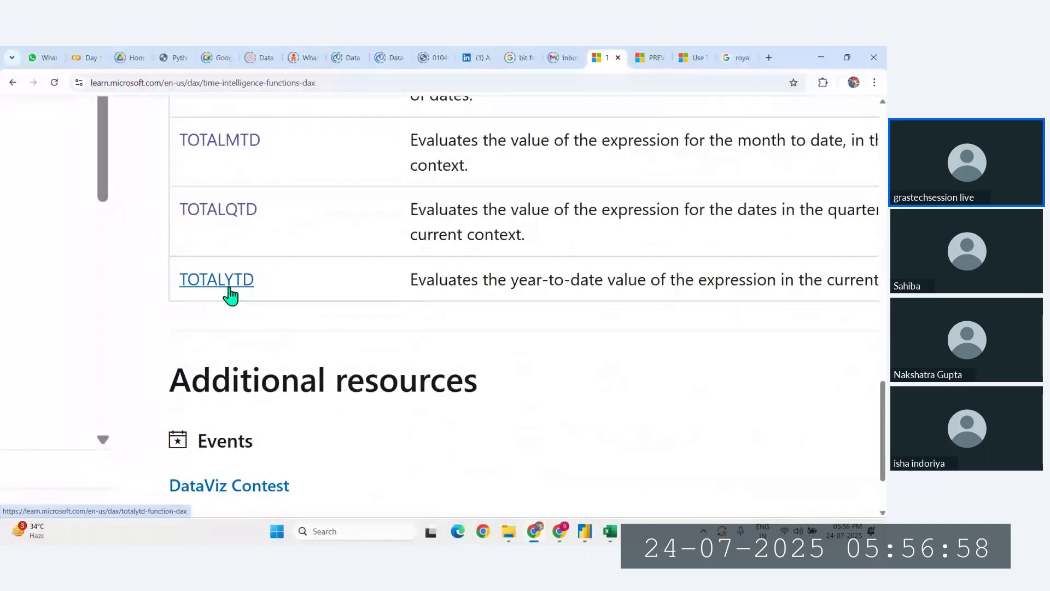
pyautogui.scroll(12, 230, 296)
pyautogui.scroll(-4, 230, 295)
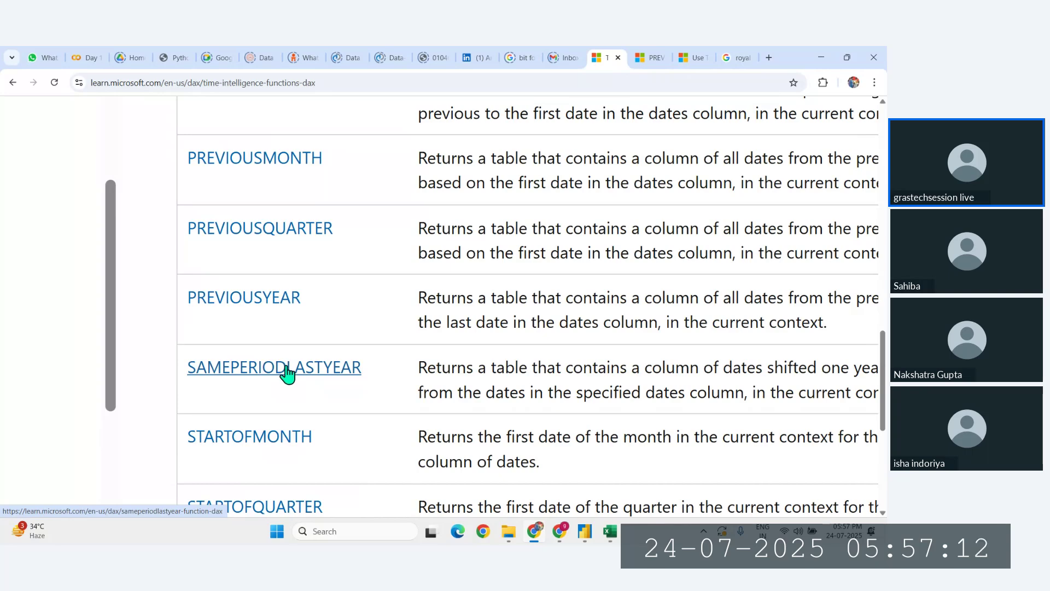
pyautogui.scroll(1, 329, 307)
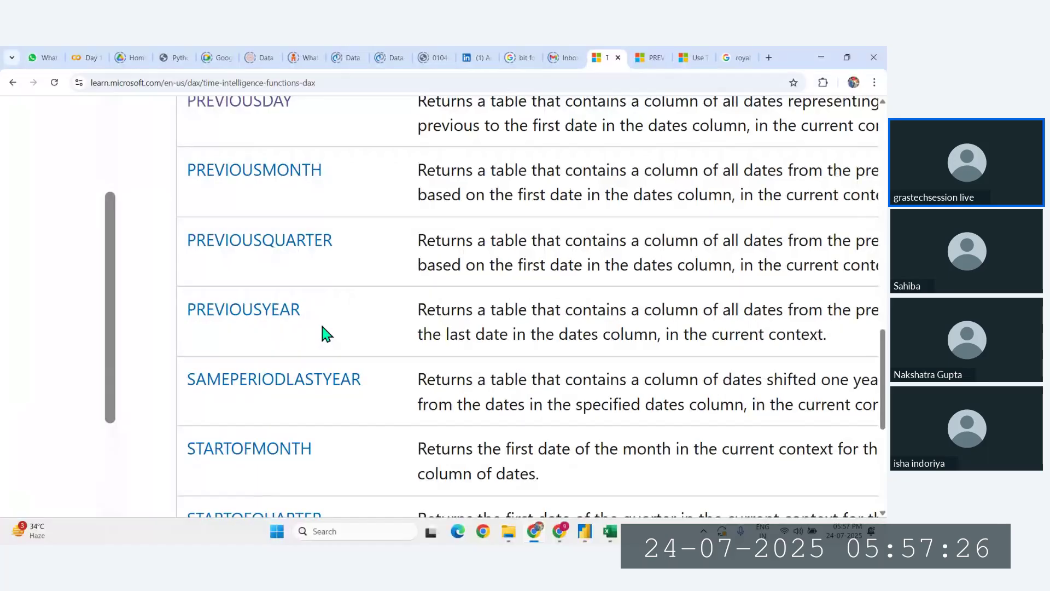
# Step: Open the SAMEPERIODLASTYEAR documentation in a new tab and examine its syntax, remarks, example formula and special behavior
pyautogui.keyDown('ctrl'); pyautogui.click(332, 385); pyautogui.keyUp('ctrl')
pyautogui.click(612, 57)
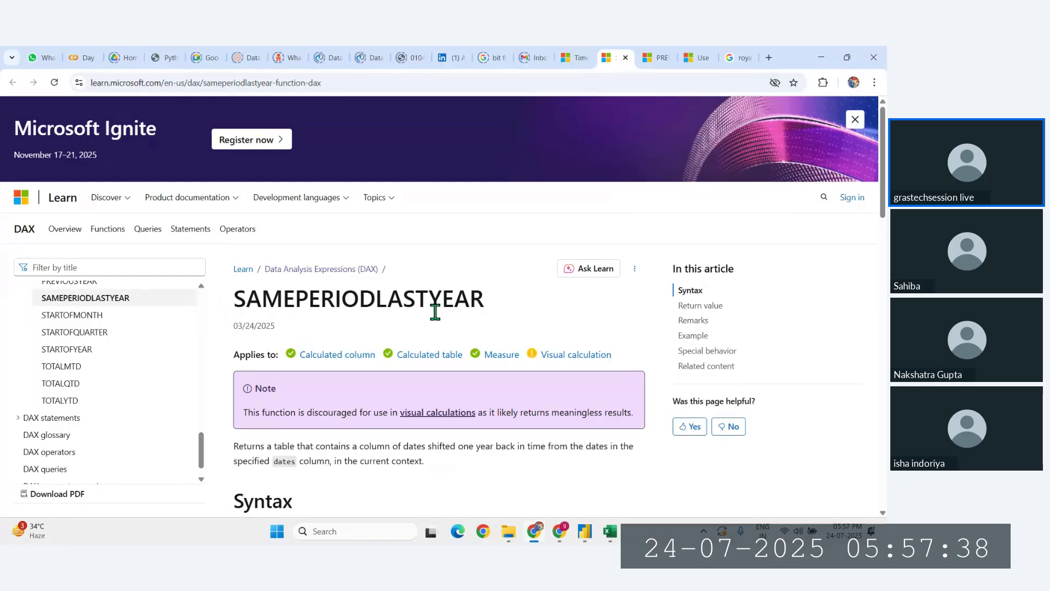
pyautogui.scroll(-7, 434, 312)
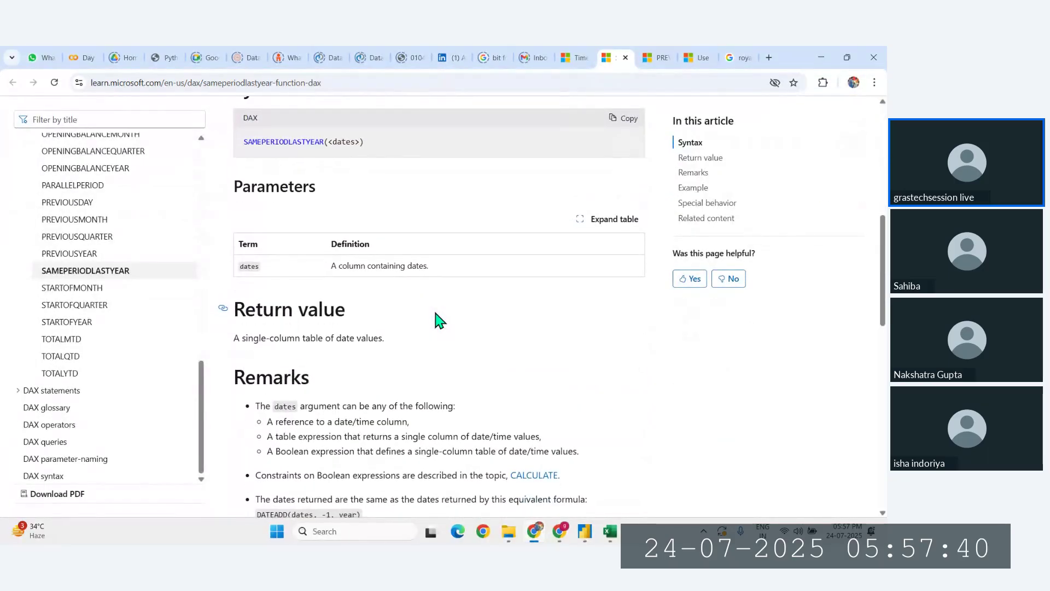
pyautogui.scroll(-3, 436, 313)
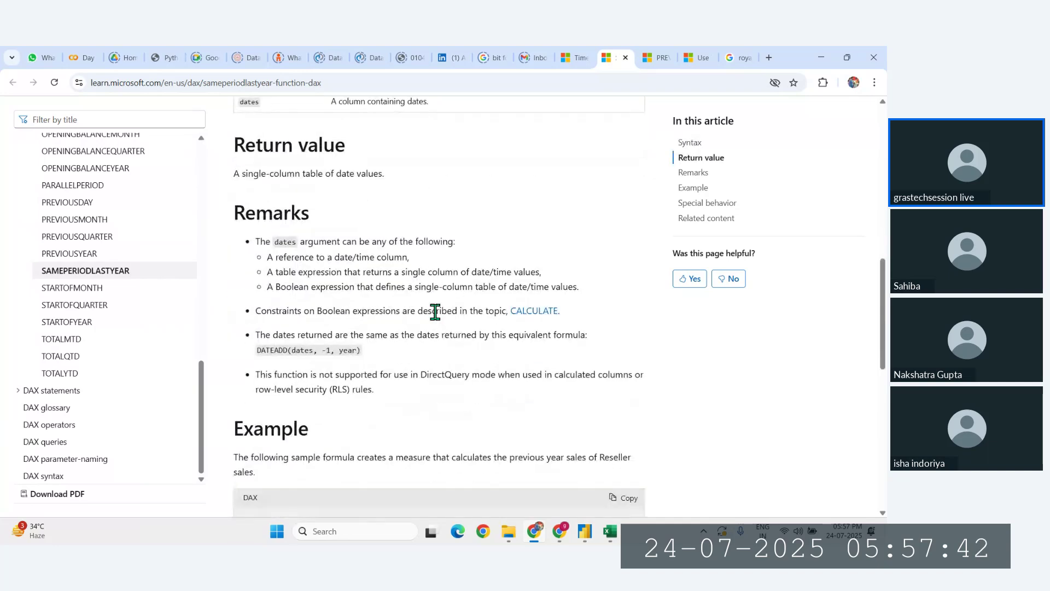
pyautogui.scroll(-3, 435, 312)
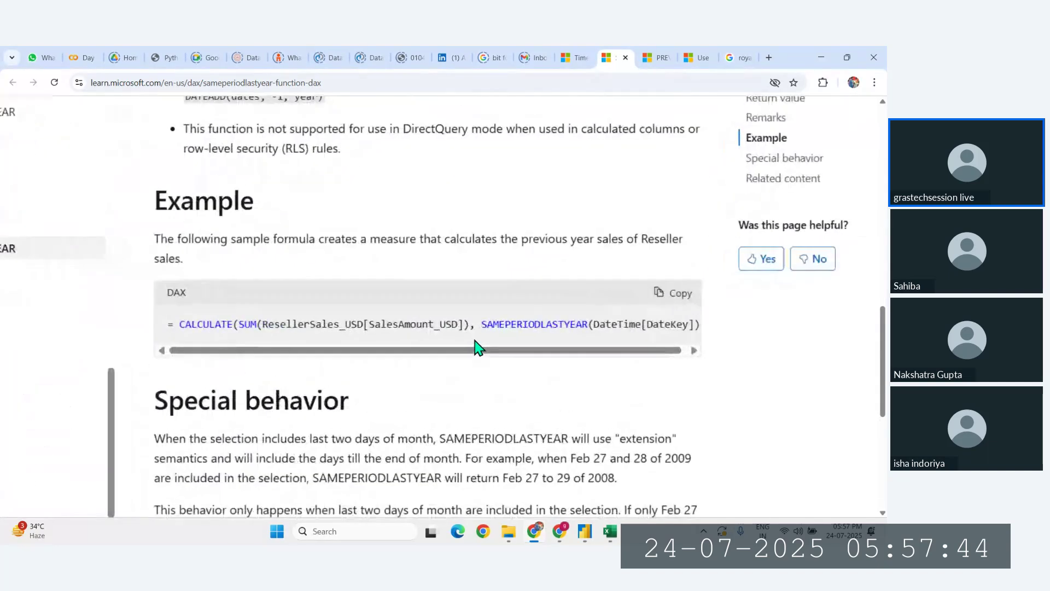
pyautogui.moveTo(481, 322); pyautogui.dragTo(598, 316)
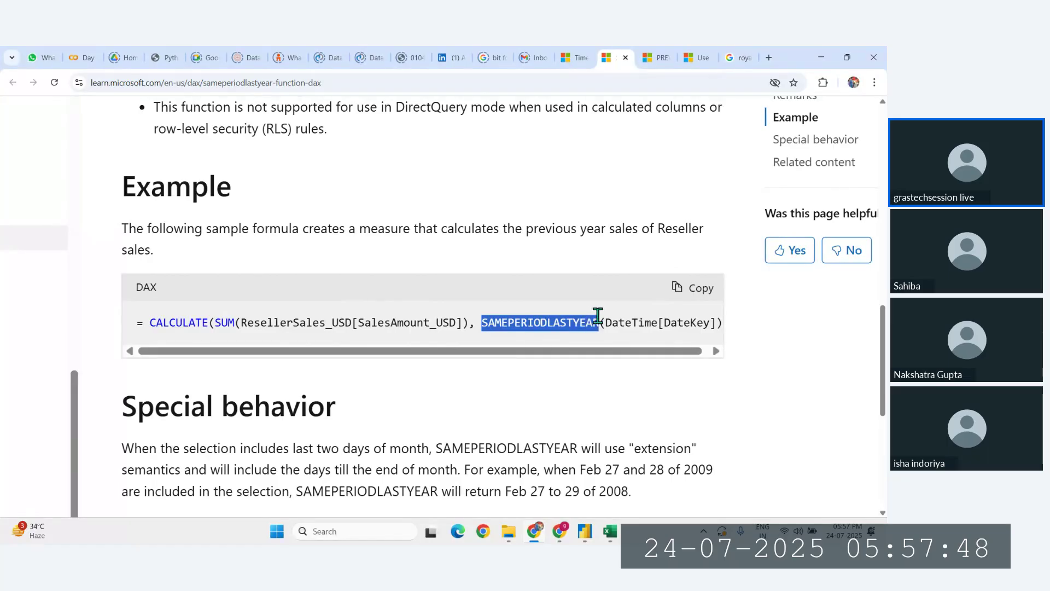
pyautogui.hscroll(-1, 597, 313)
pyautogui.scroll(-2, 598, 315)
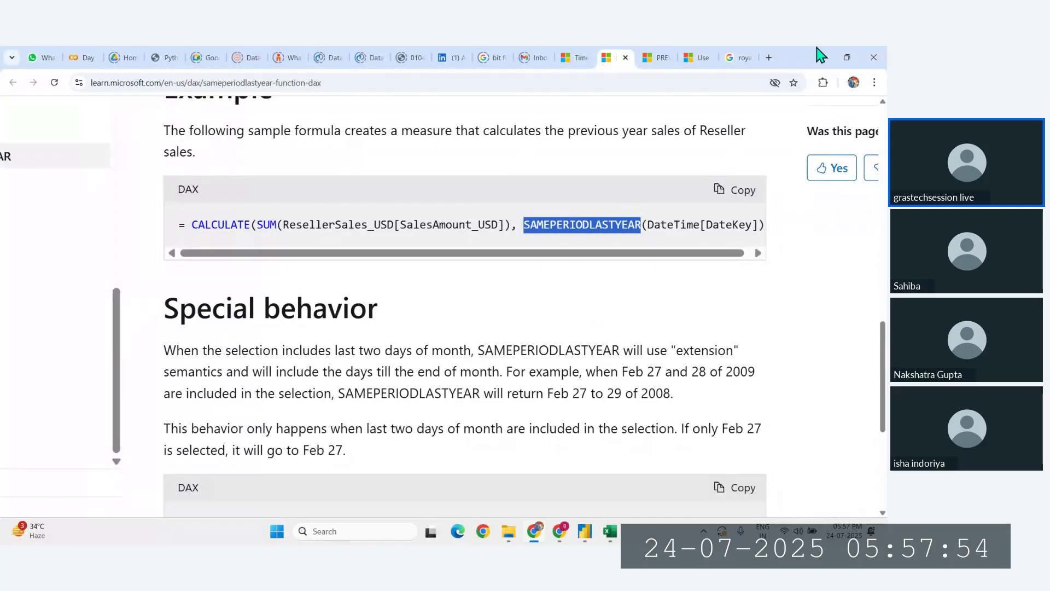
# Step: Search Google for "sply" in a new tab and look through the results
pyautogui.click(768, 57)
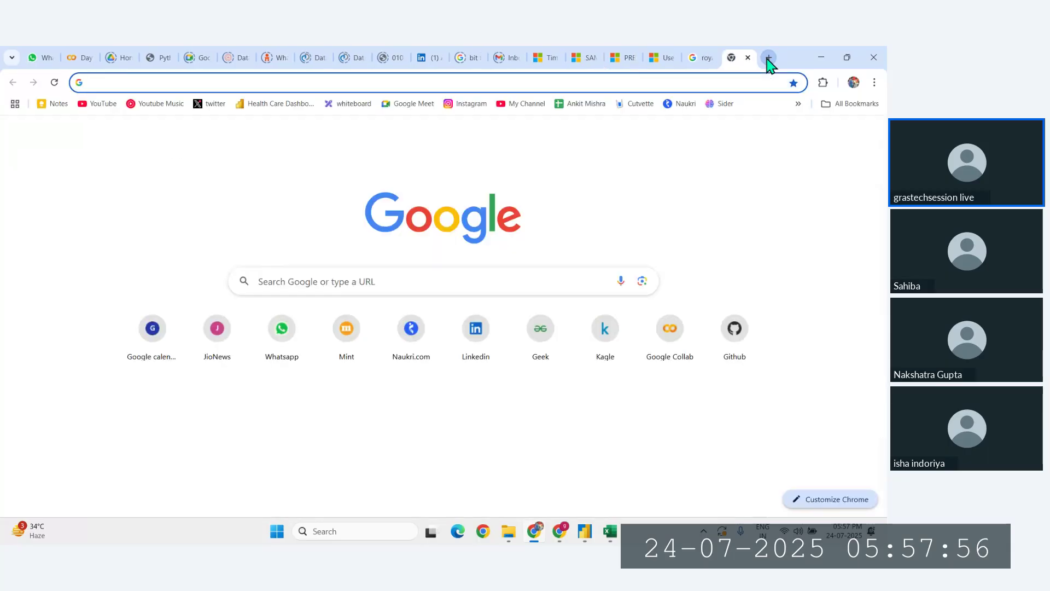
pyautogui.write('splk')
pyautogui.press('BackSpace')
pyautogui.press('BackSpace')
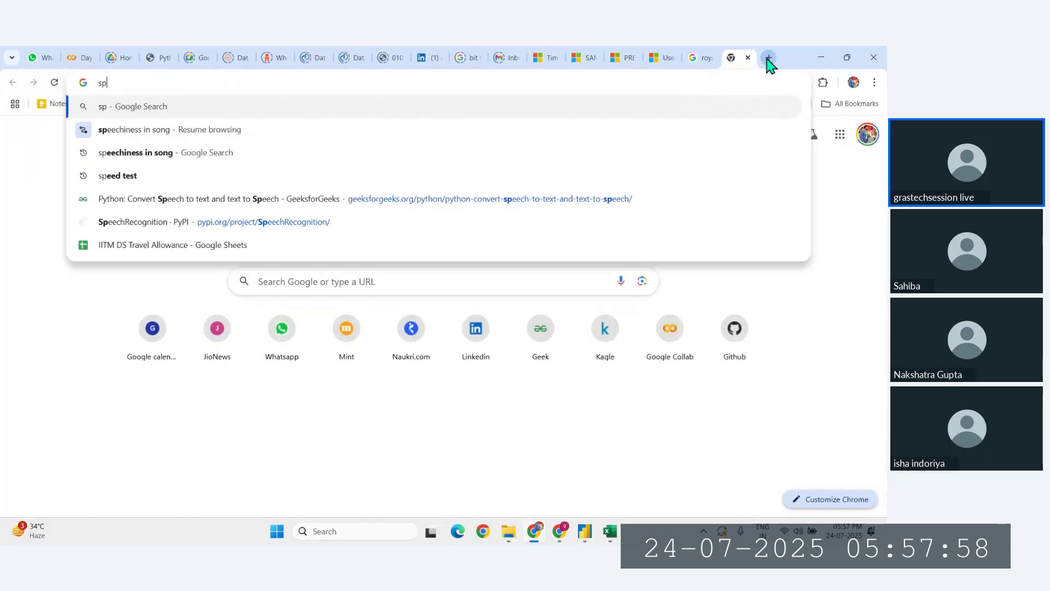
pyautogui.write('ly')
pyautogui.press('Return')
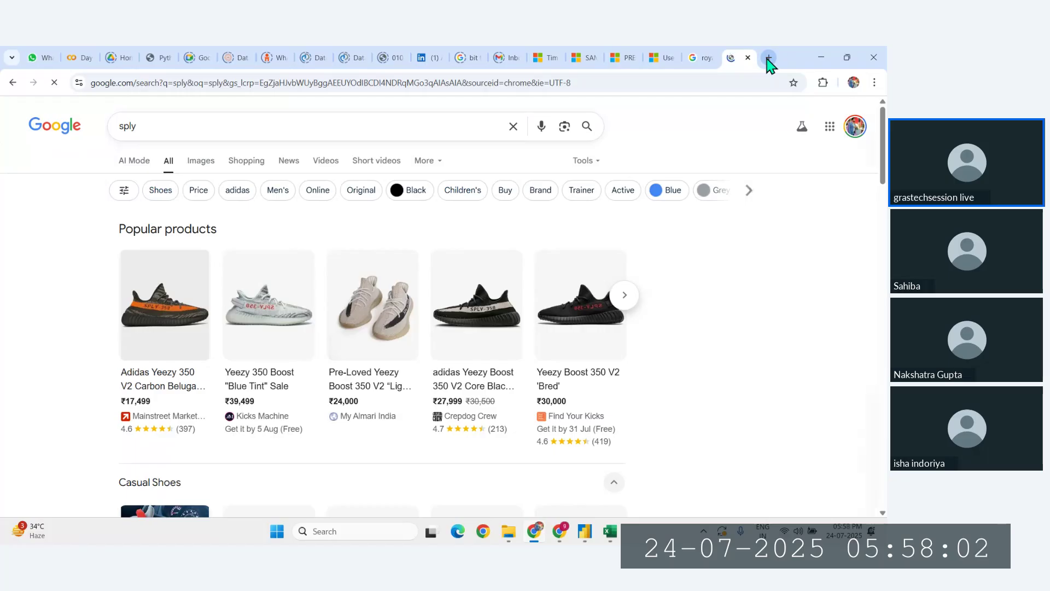
pyautogui.scroll(-5, 784, 252)
pyautogui.scroll(5, 785, 256)
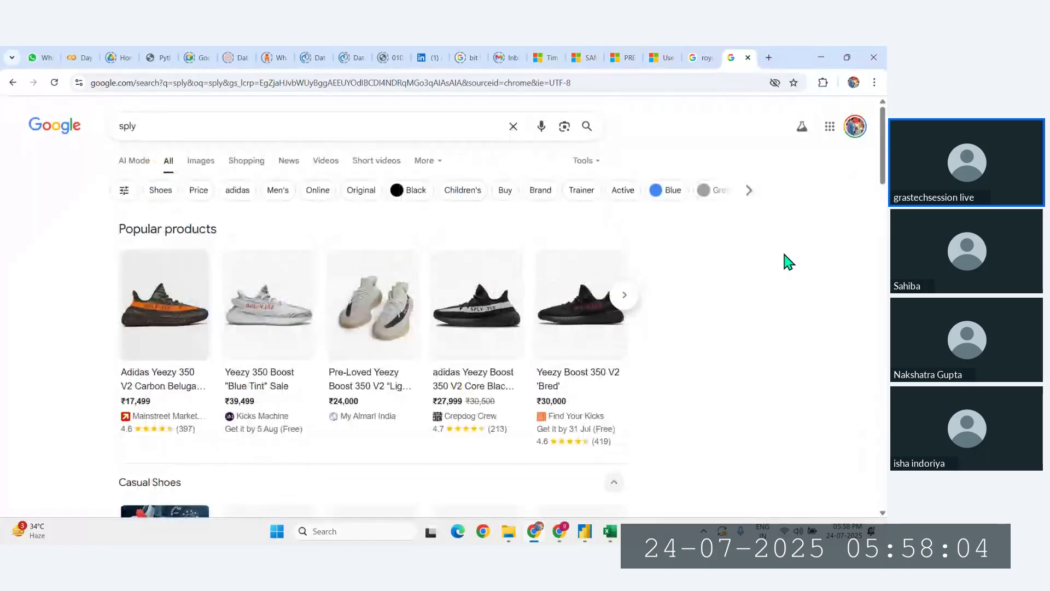
# Step: Refine the search to "sply in powerbi" and read the featured definition up close
pyautogui.click(286, 121)
pyautogui.write('in powerbi')
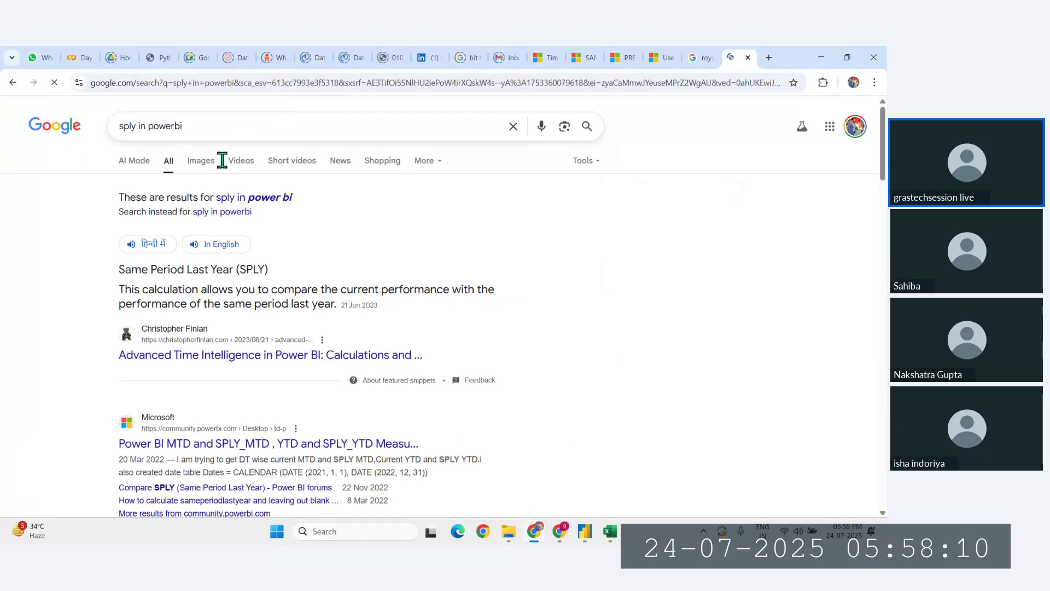
pyautogui.scroll(5, 139, 268)
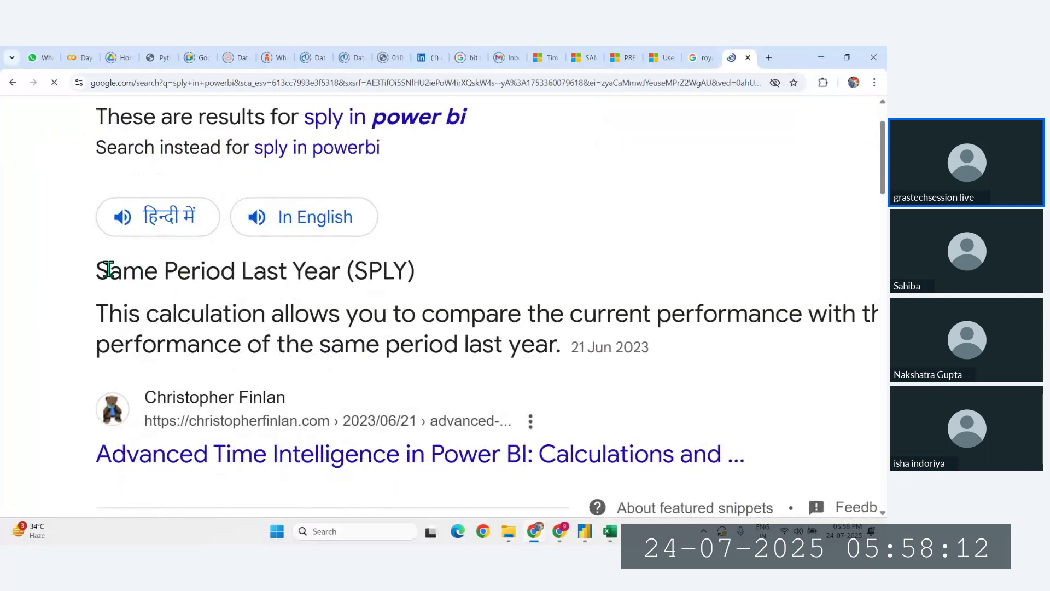
# Step: Highlight the "Same Period Last Year (SPLY)" heading, then switch to Power BI and add a new report page
pyautogui.moveTo(109, 269); pyautogui.dragTo(416, 273)
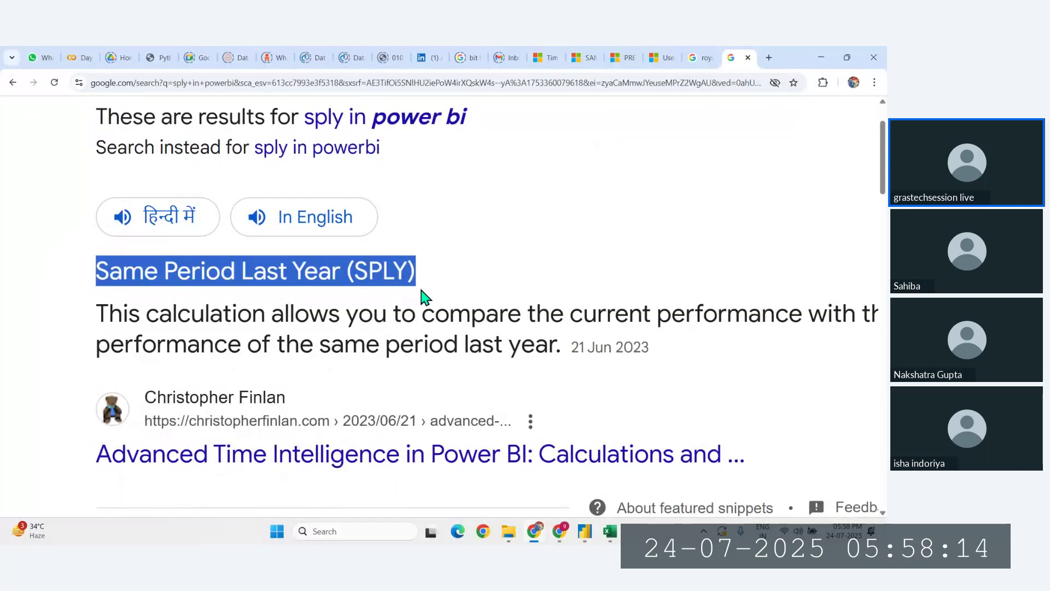
pyautogui.hotkey('alt', 'Tab')
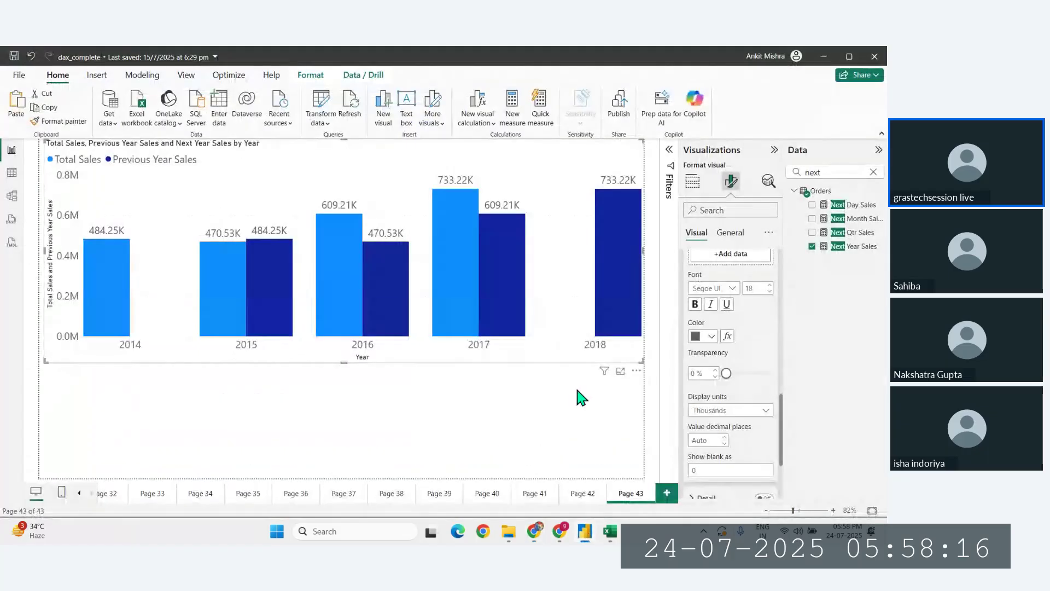
pyautogui.click(667, 493)
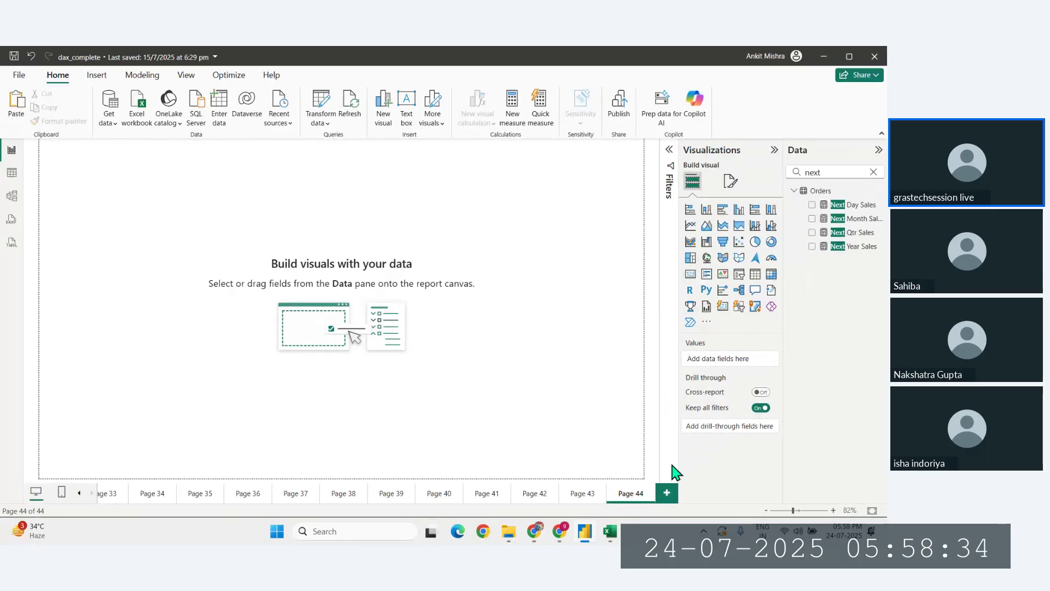
# Step: Find the Previous day Sales measure by searching the fields for "previous" and copy its whole formula
pyautogui.click(875, 175)
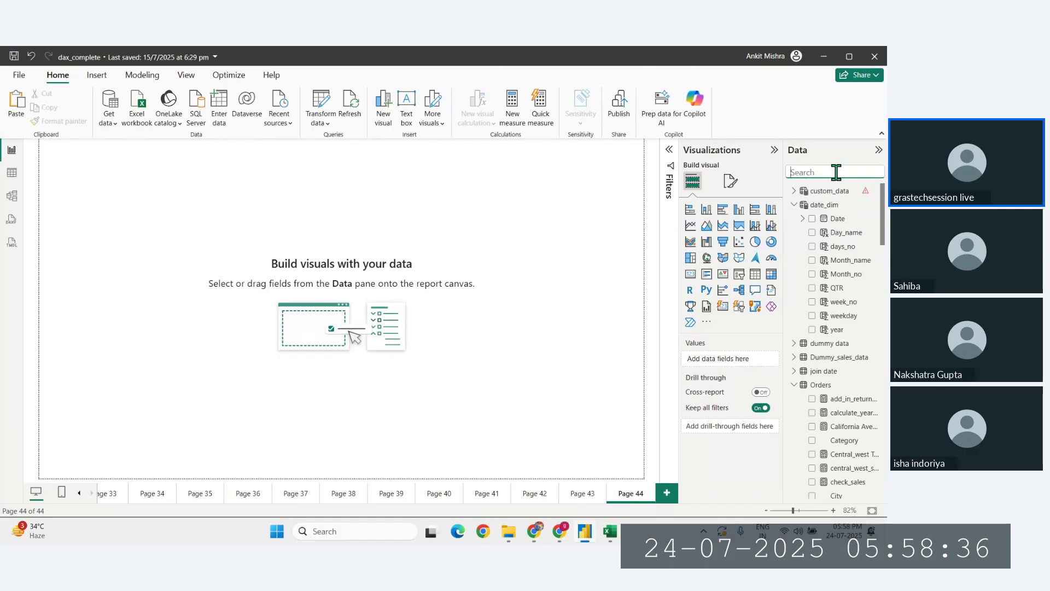
pyautogui.write('previous')
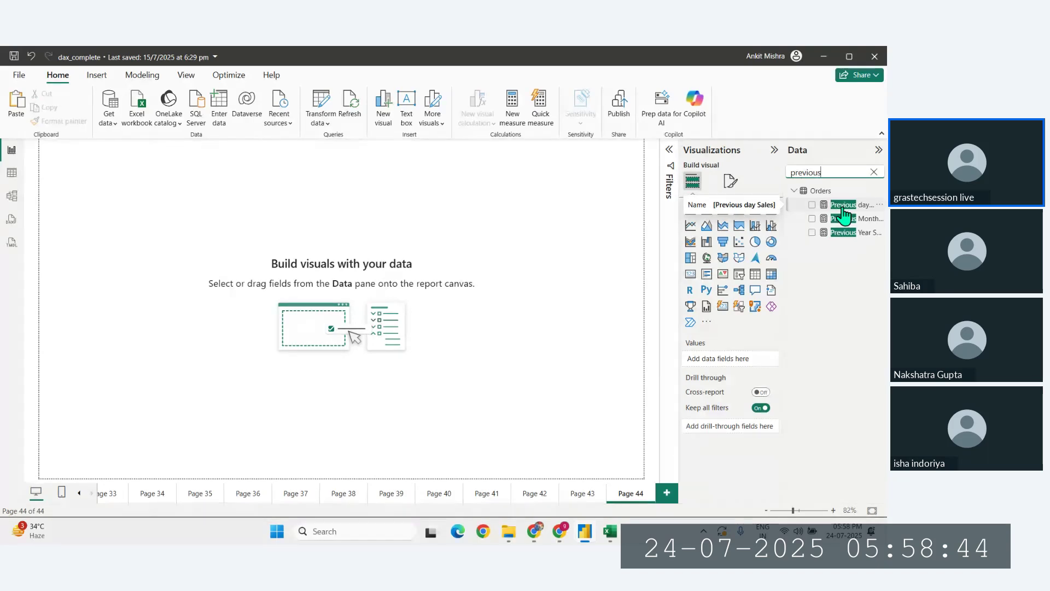
pyautogui.click(843, 215)
pyautogui.tripleClick(223, 169)
pyautogui.hotkey('ctrl', 'c')
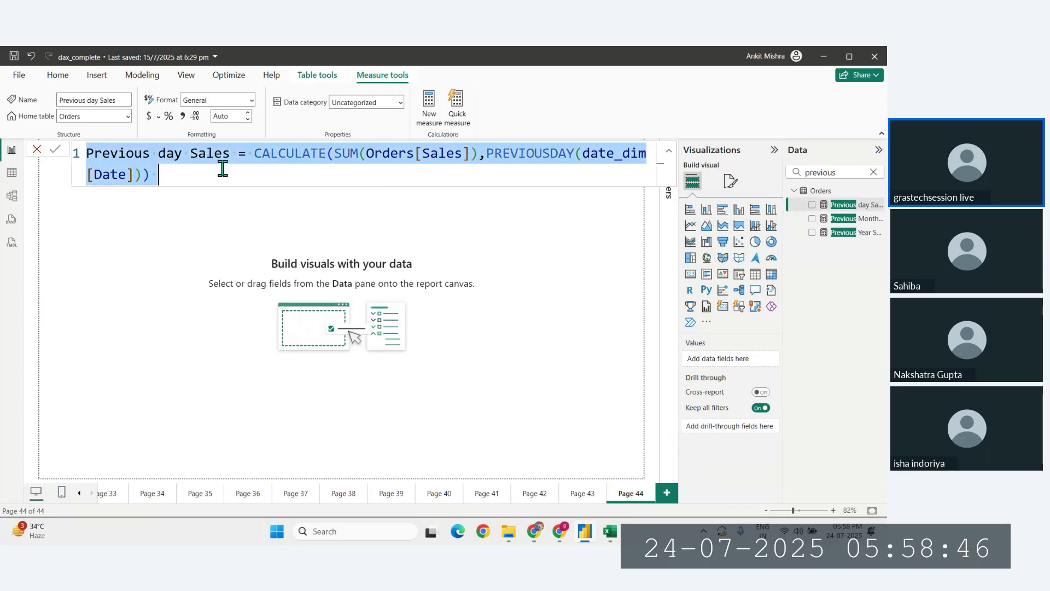
# Step: Create a new measure in the Orders table from the copied formula and name it SPLY
pyautogui.rightClick(839, 219)
pyautogui.press('Escape')
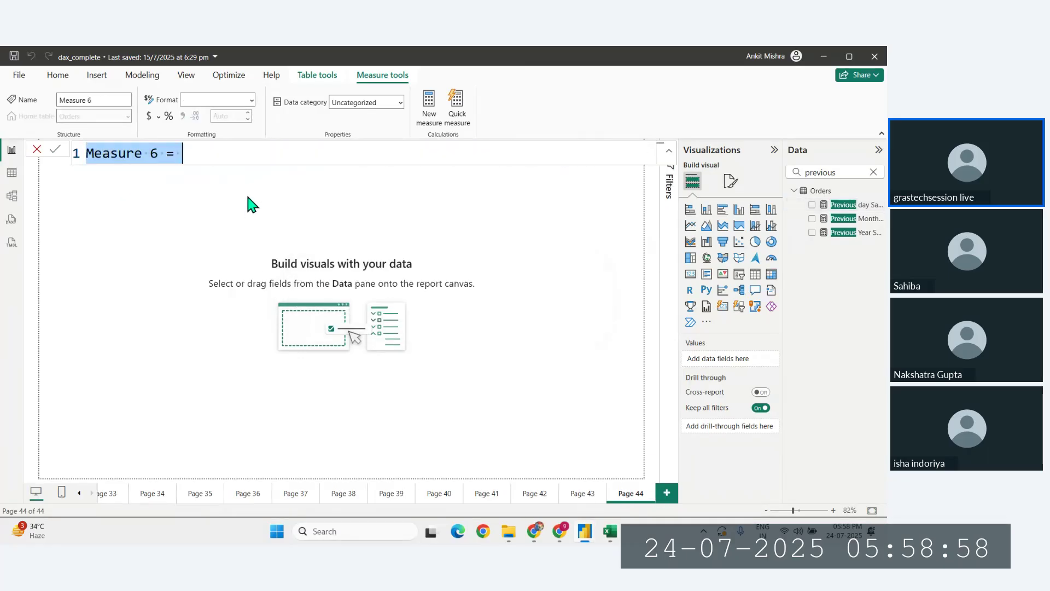
pyautogui.hotkey('ctrl', 'v')
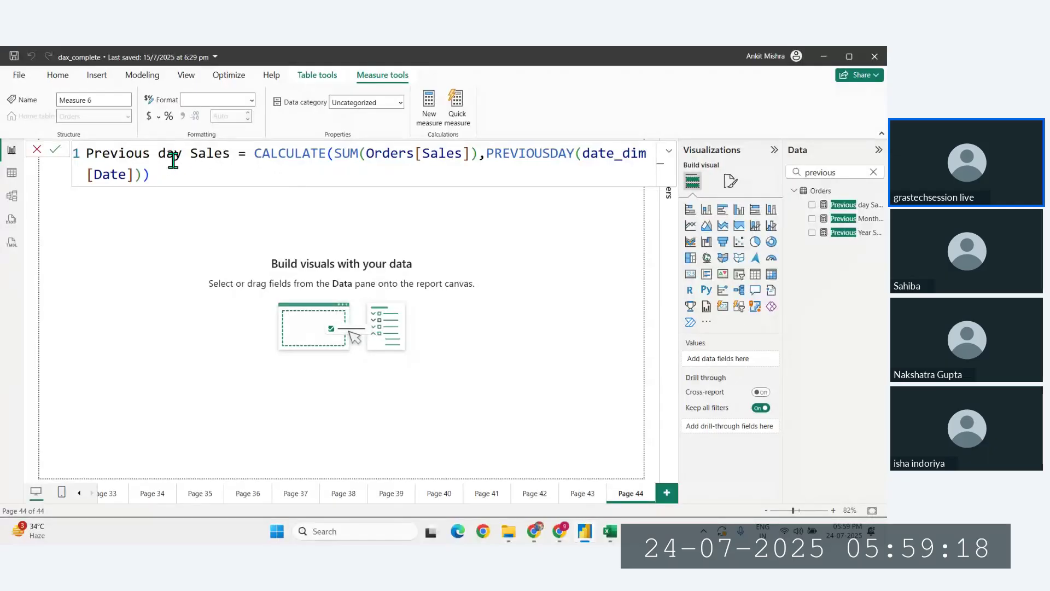
pyautogui.moveTo(230, 153); pyautogui.dragTo(86, 155)
pyautogui.press('BackSpace')
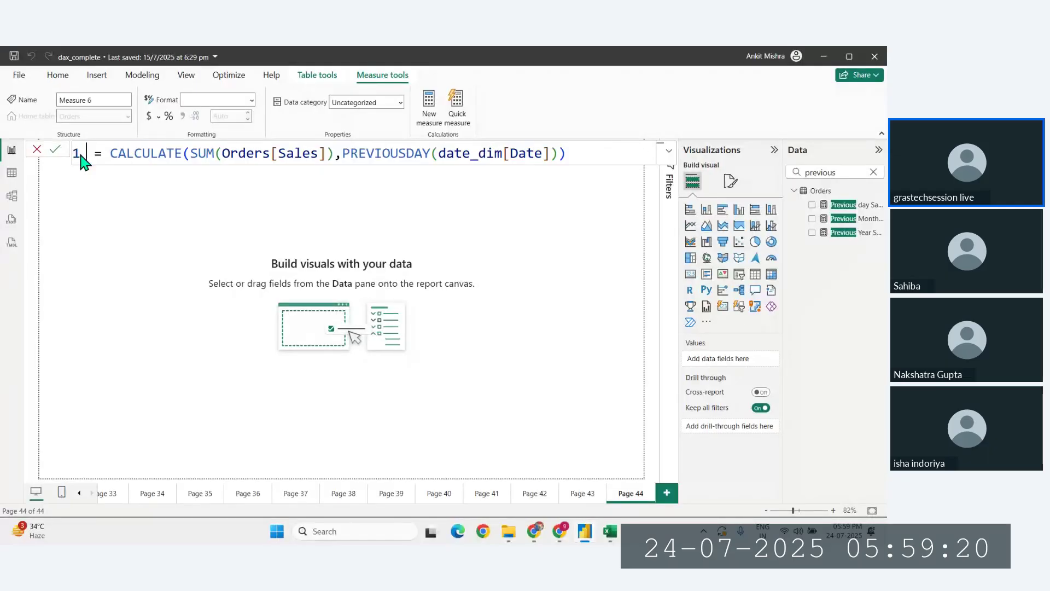
pyautogui.write('SPLY')
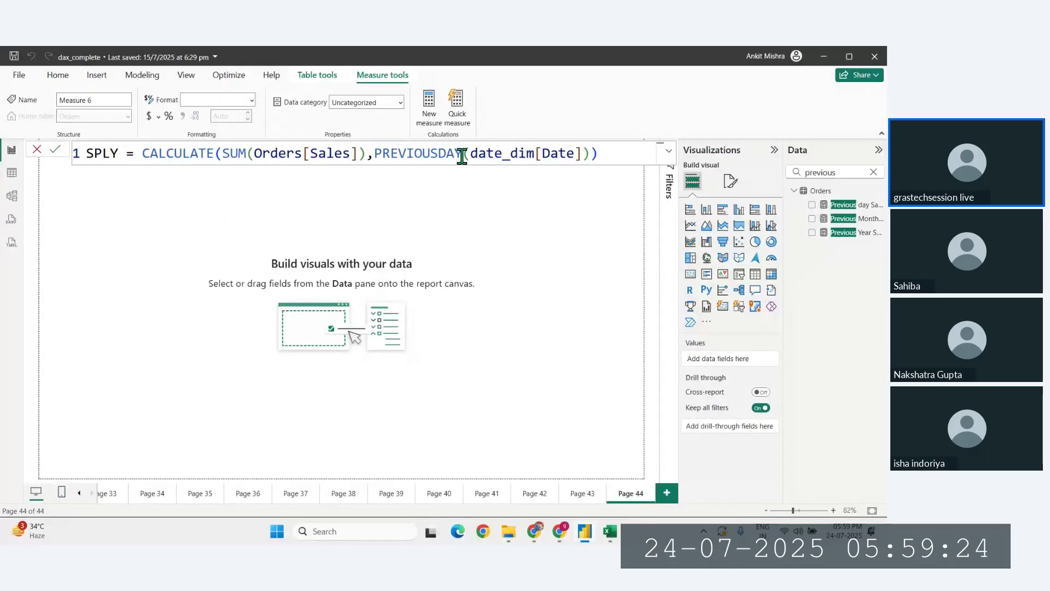
# Step: Replace PREVIOUSDAY with SAMEPERIODLASTYEAR in the SPLY formula and commit the measure
pyautogui.moveTo(462, 154); pyautogui.dragTo(375, 153)
pyautogui.write('same')
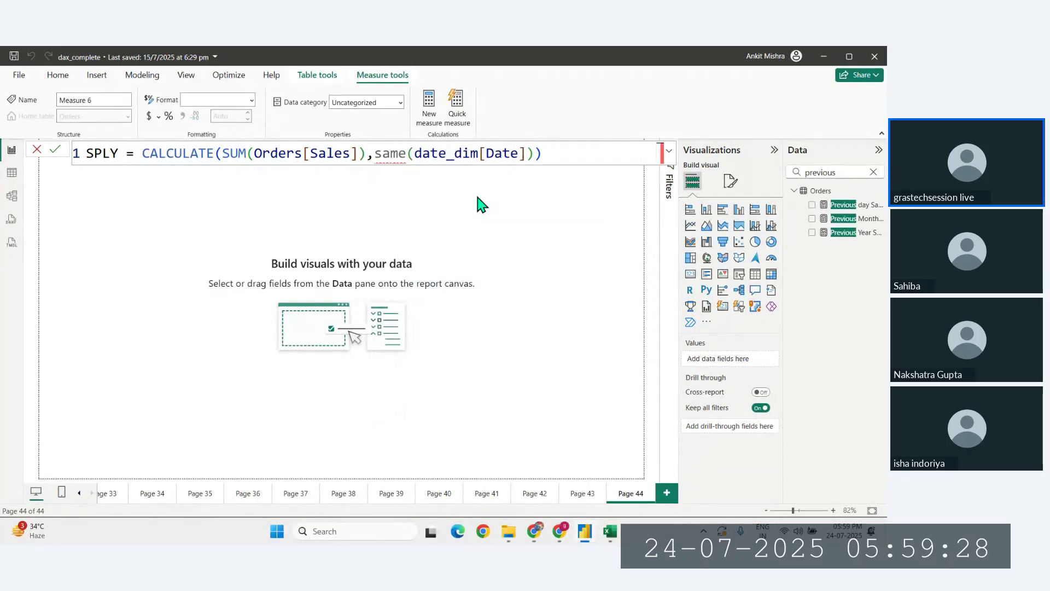
pyautogui.doubleClick(405, 153)
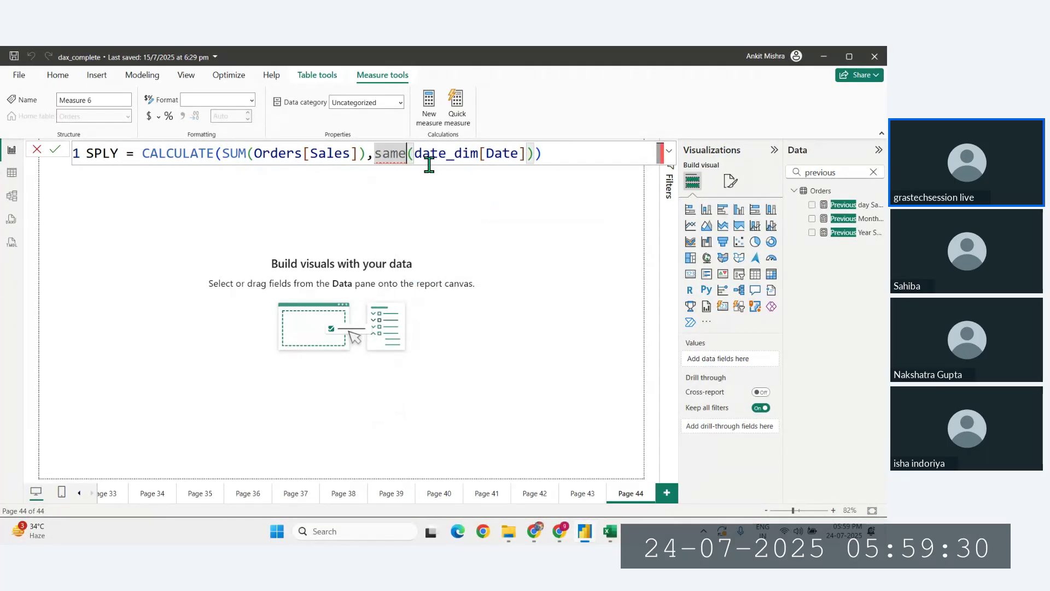
pyautogui.press('Tab')
pyautogui.click(345, 160)
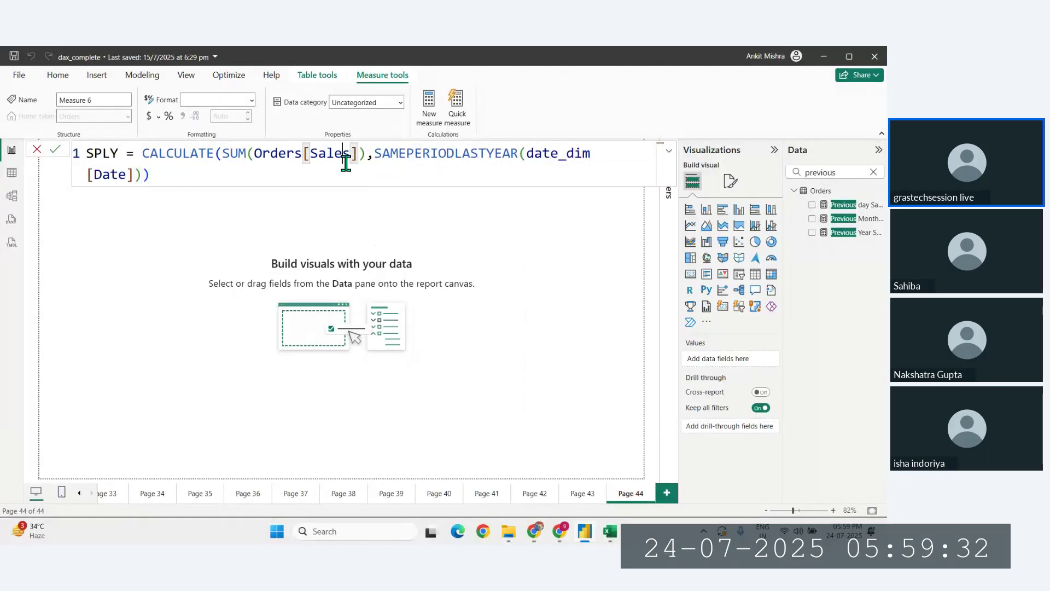
pyautogui.click(200, 175)
pyautogui.press('Return')
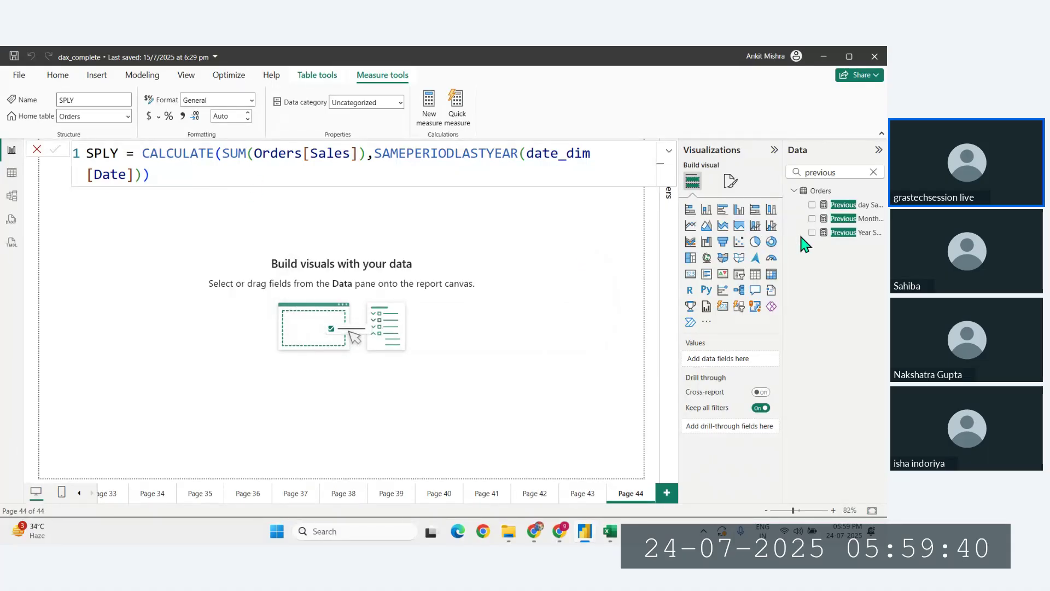
# Step: Insert a table visual, enlarge it to fill most of the page, and add the Date field from date_dim
pyautogui.click(873, 172)
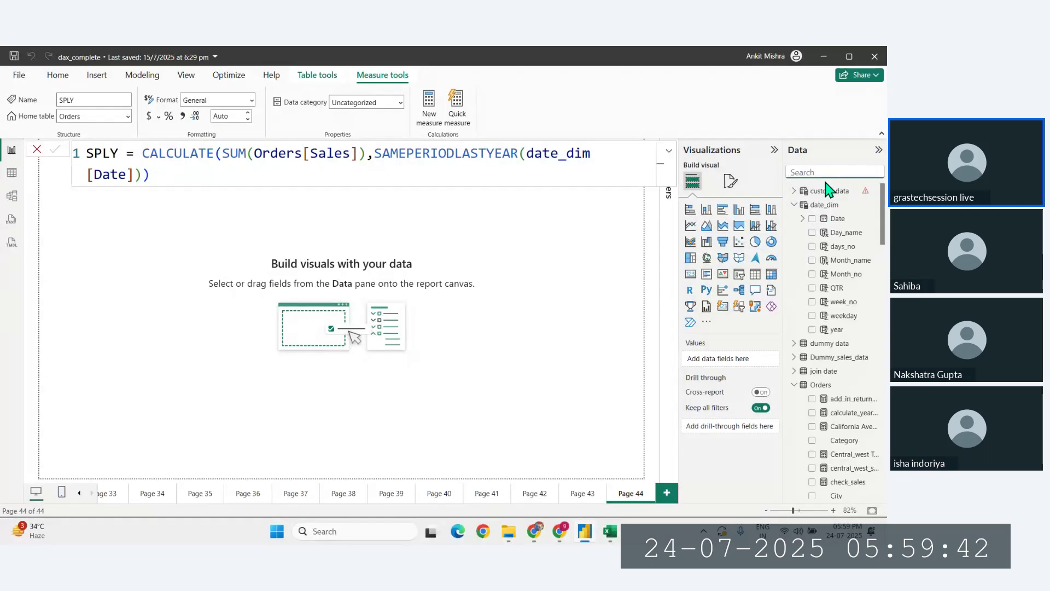
pyautogui.click(837, 220)
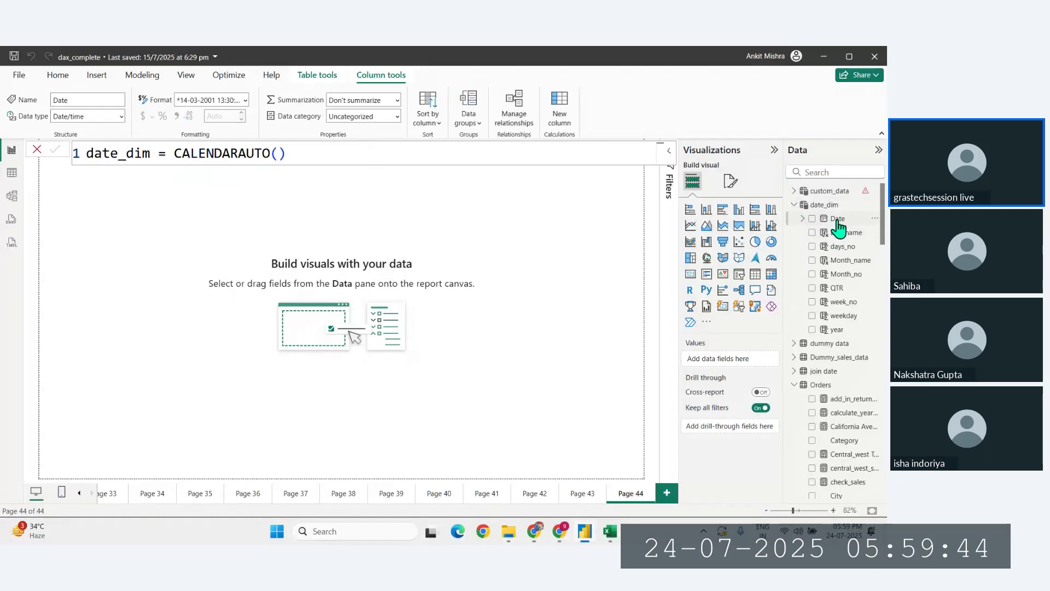
pyautogui.click(591, 274)
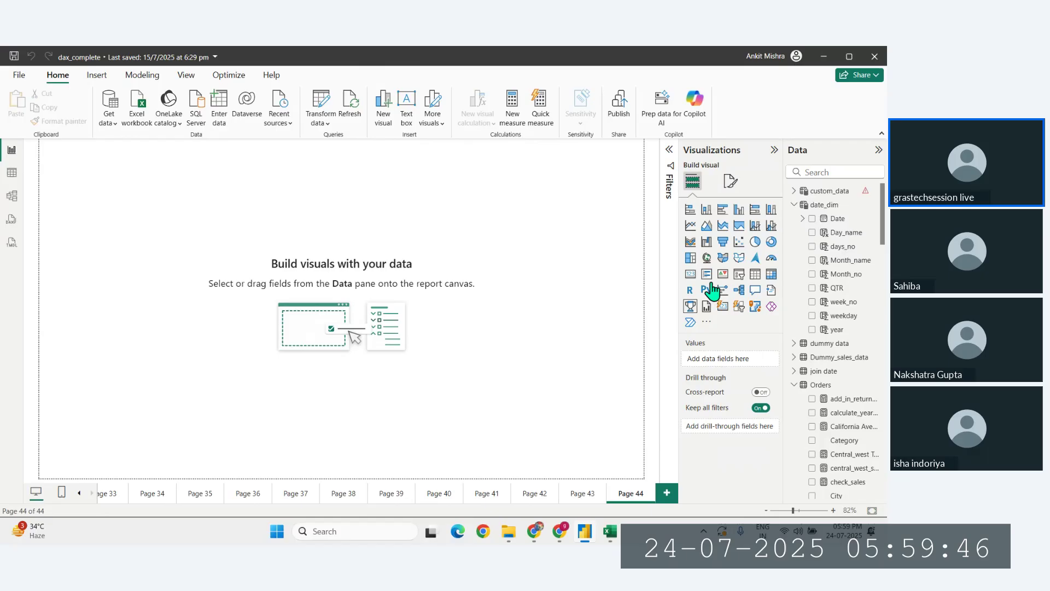
pyautogui.click(754, 273)
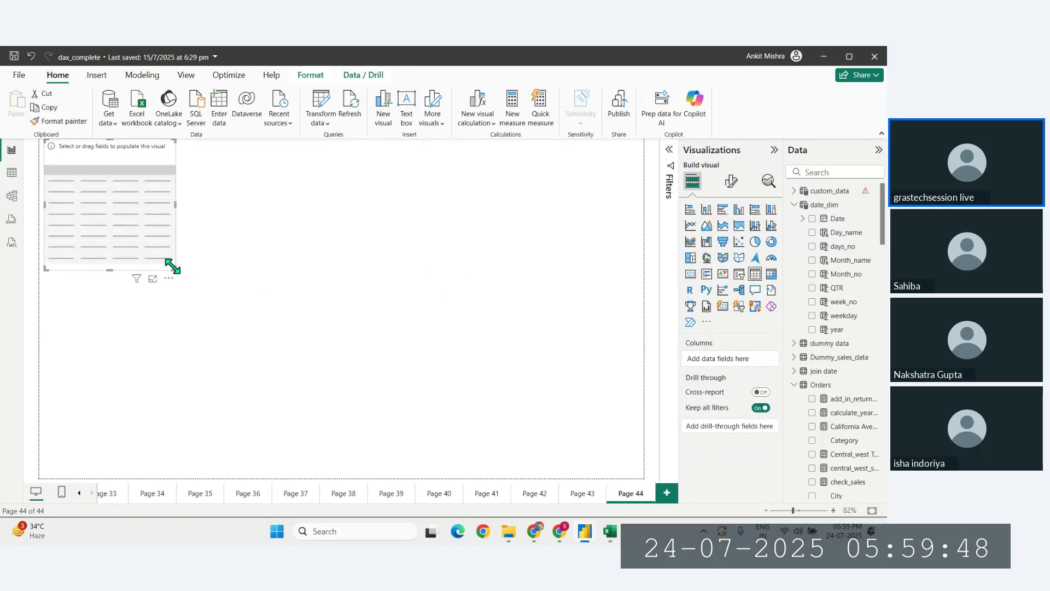
pyautogui.moveTo(174, 268); pyautogui.dragTo(573, 430)
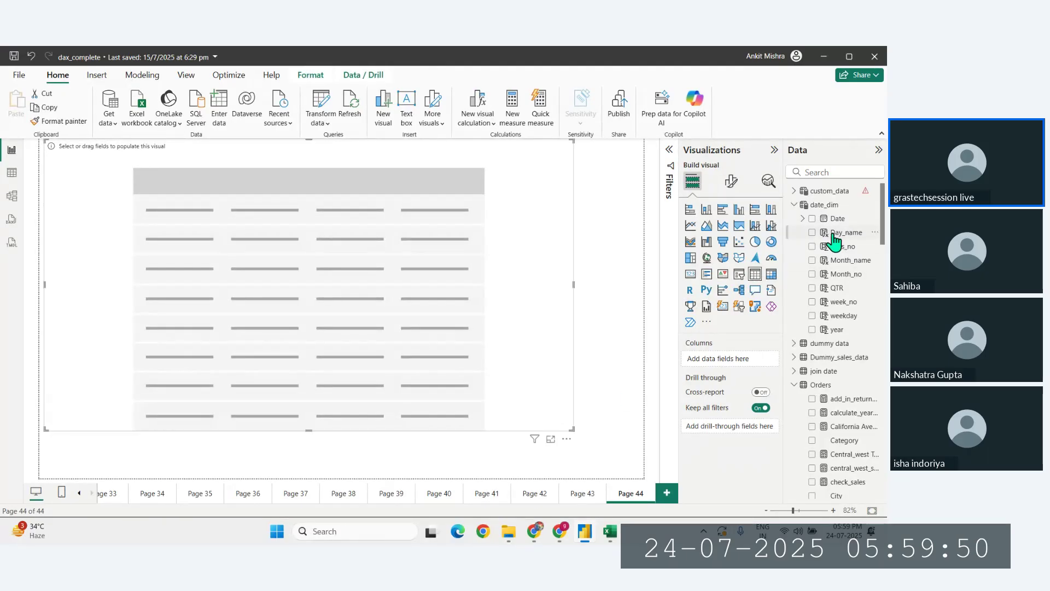
pyautogui.click(813, 225)
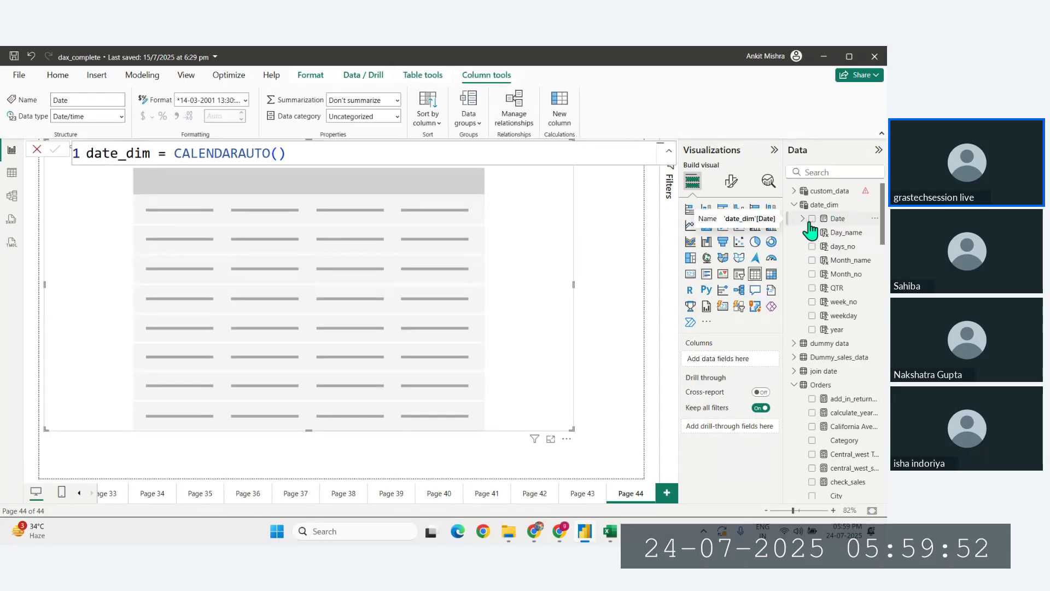
pyautogui.moveTo(813, 225); pyautogui.dragTo(714, 362)
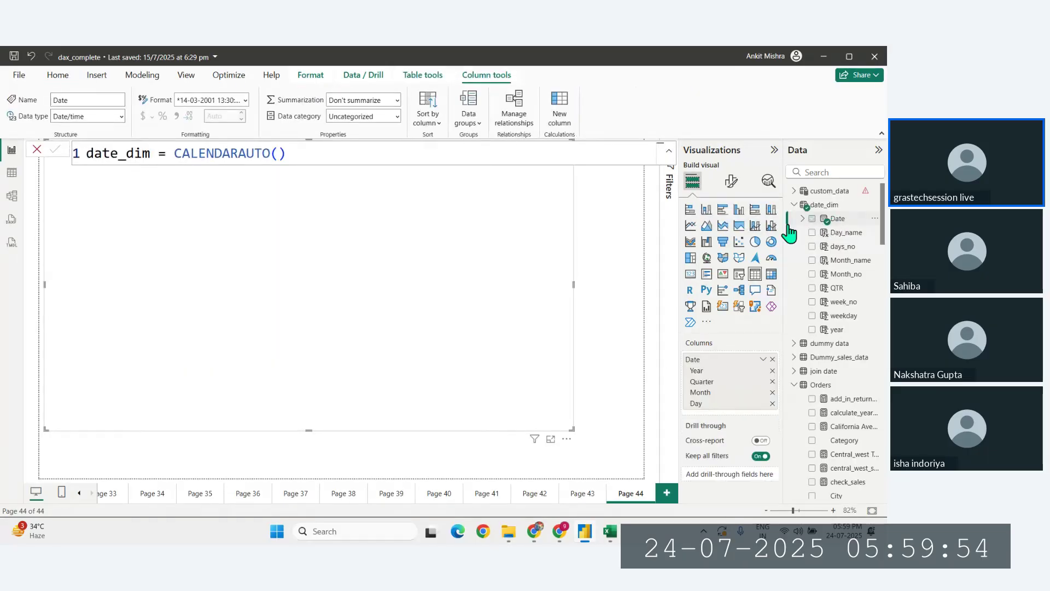
# Step: Add the Total Sales and SPLY measures from Orders to the table as columns after the date
pyautogui.click(818, 174)
pyautogui.write('total')
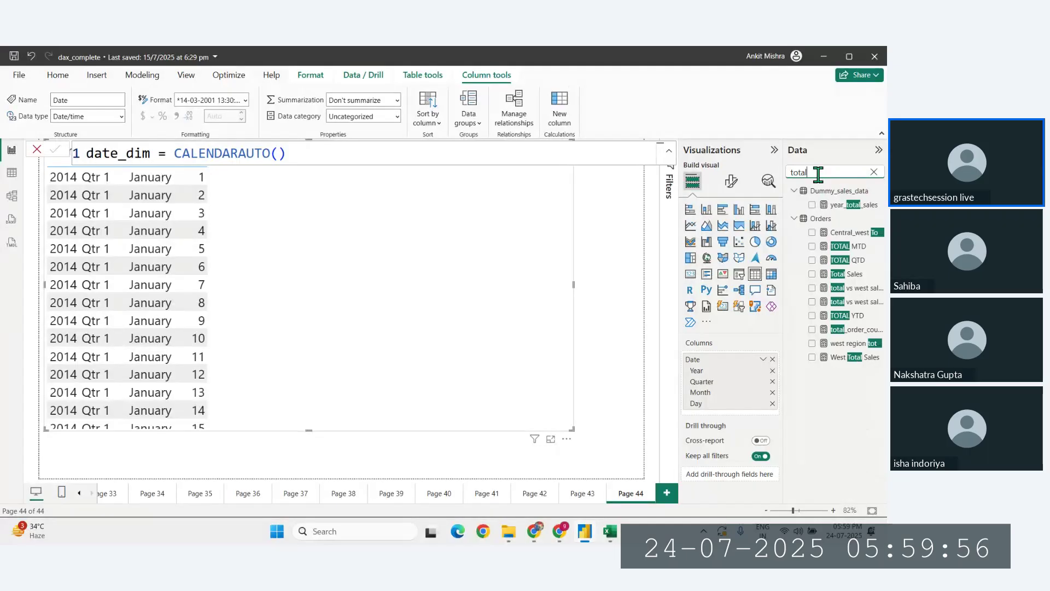
pyautogui.moveTo(842, 274); pyautogui.dragTo(741, 418)
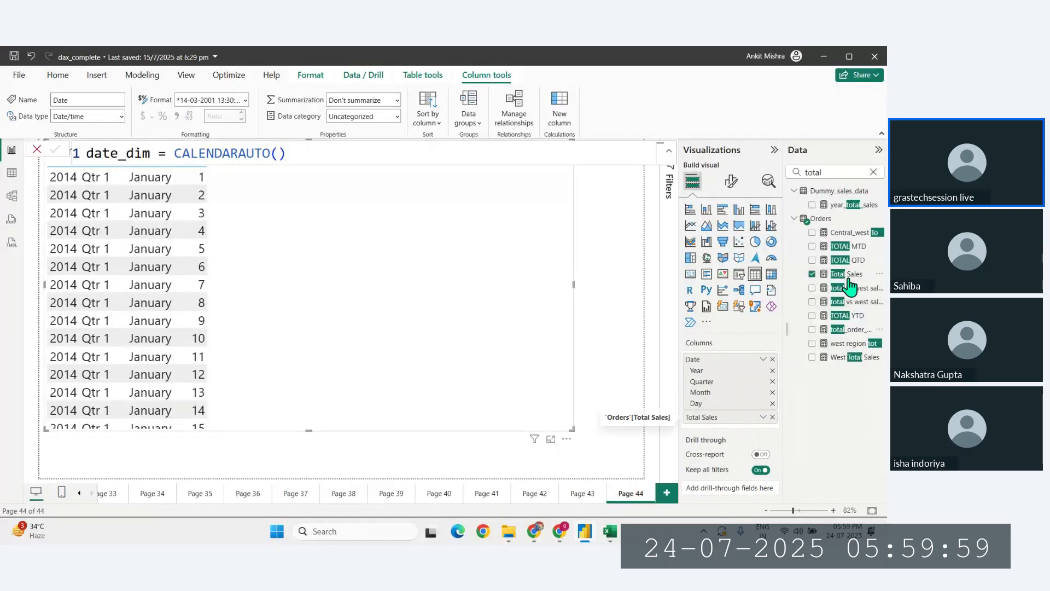
pyautogui.click(873, 173)
pyautogui.write('sply')
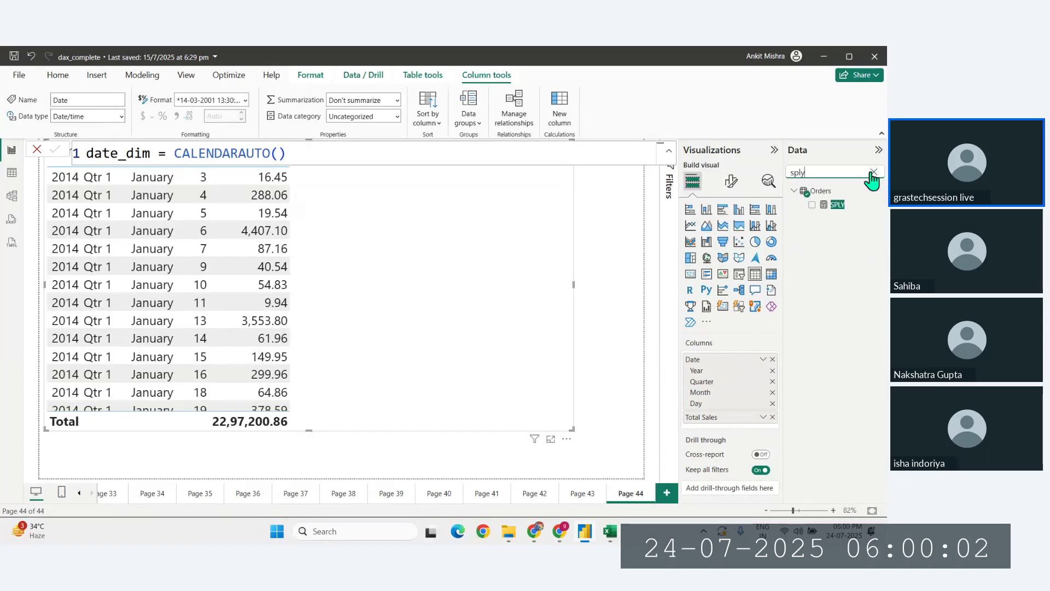
pyautogui.click(812, 205)
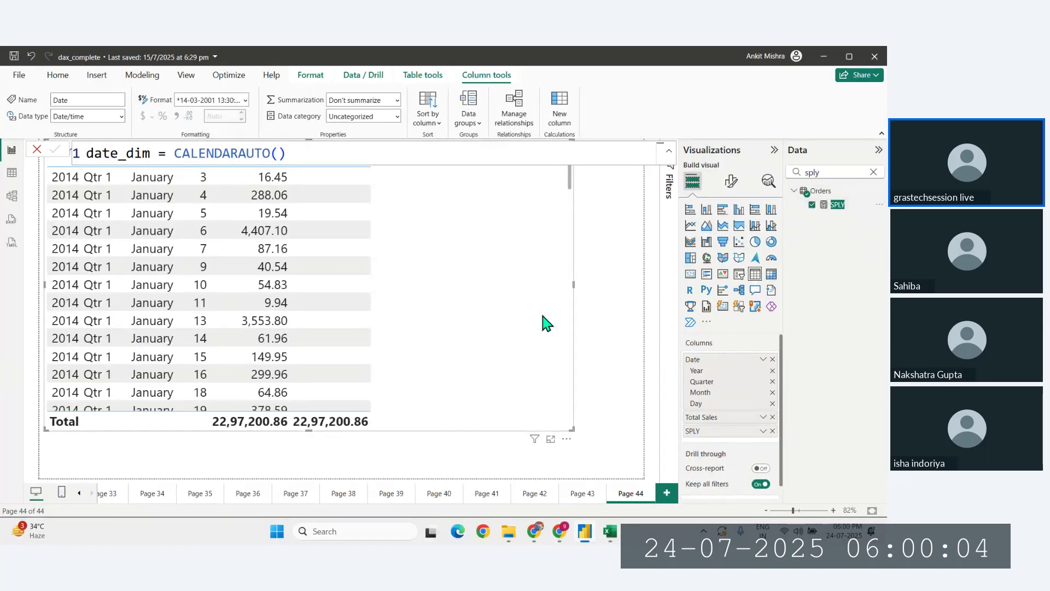
pyautogui.click(597, 344)
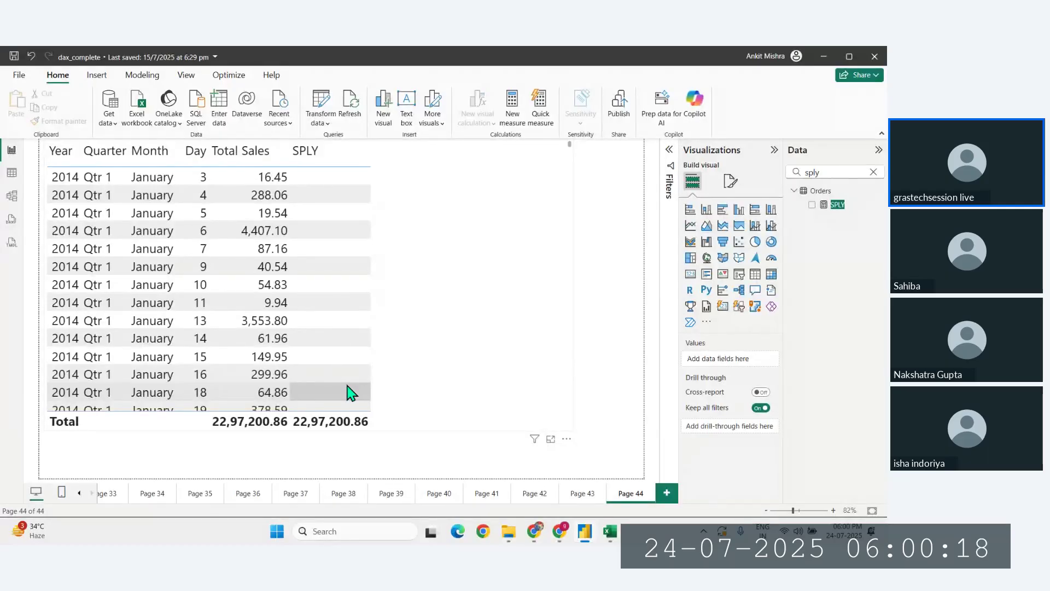
# Step: Change the table's Date field from the date hierarchy to plain dates
pyautogui.scroll(-20, 348, 391)
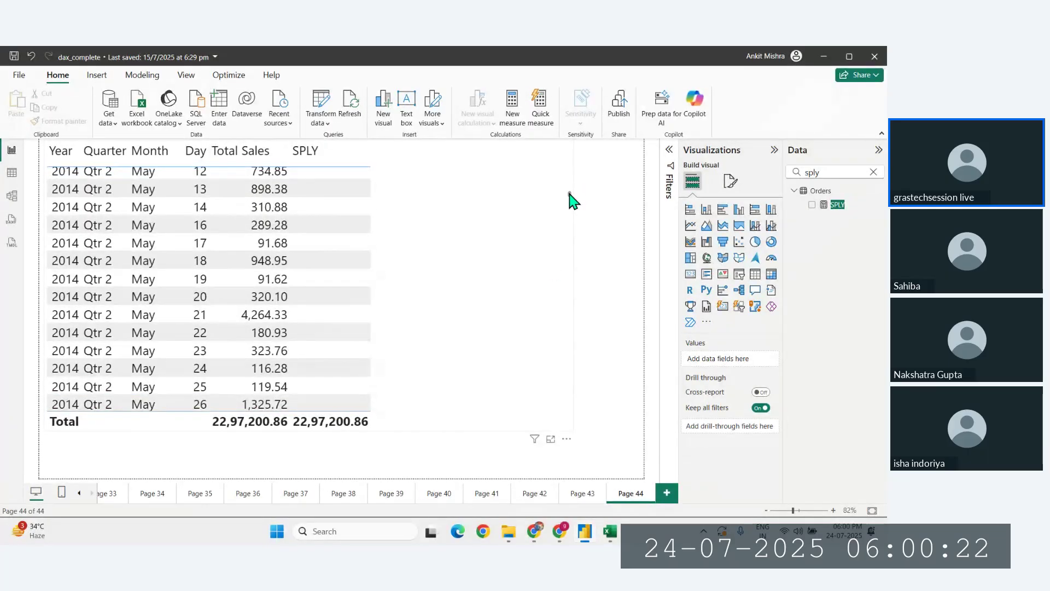
pyautogui.moveTo(570, 194); pyautogui.dragTo(570, 84)
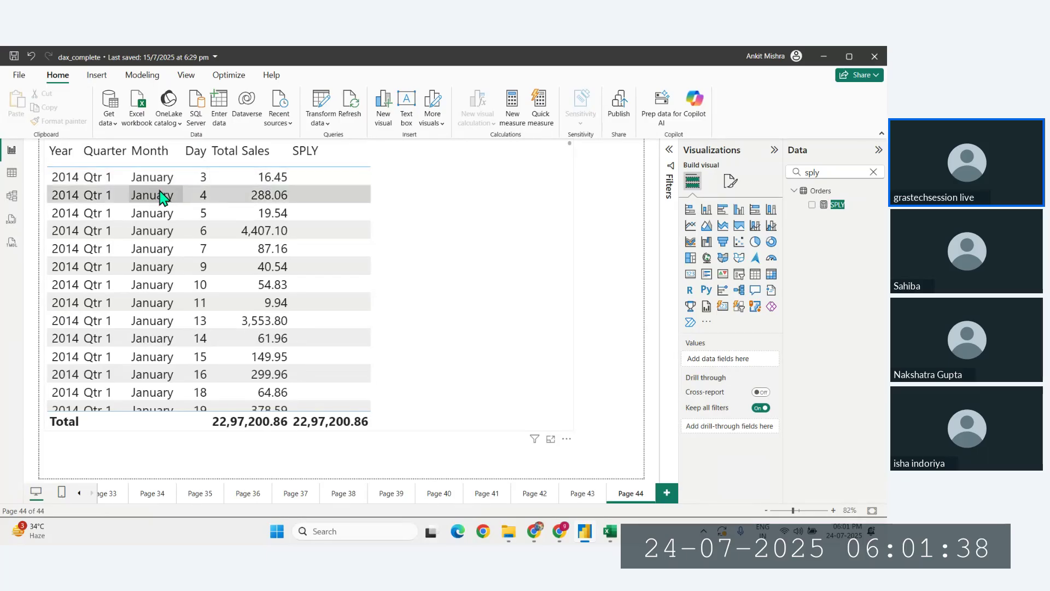
pyautogui.click(127, 174)
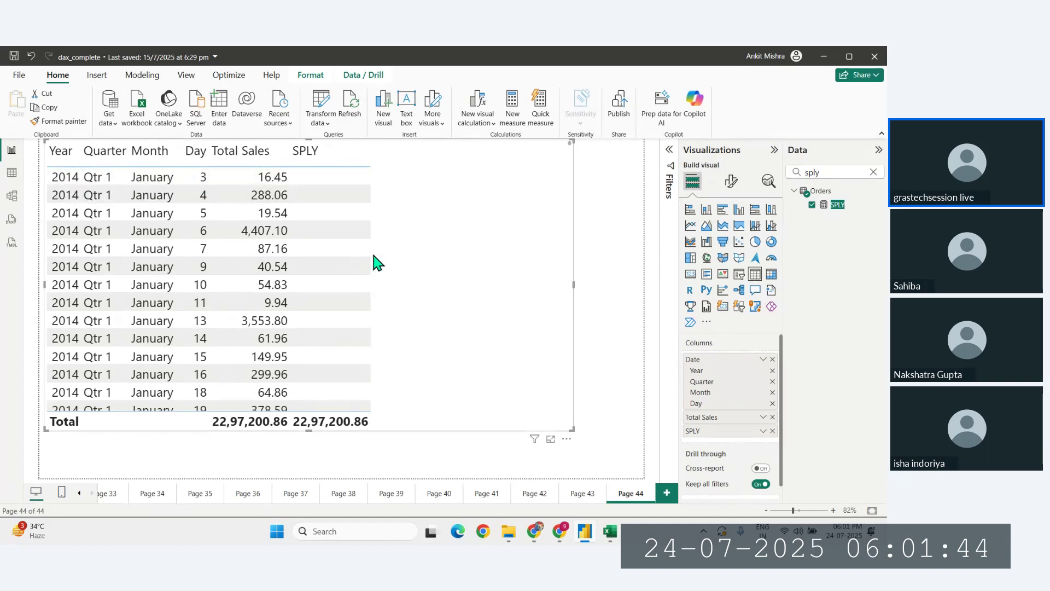
pyautogui.click(763, 360)
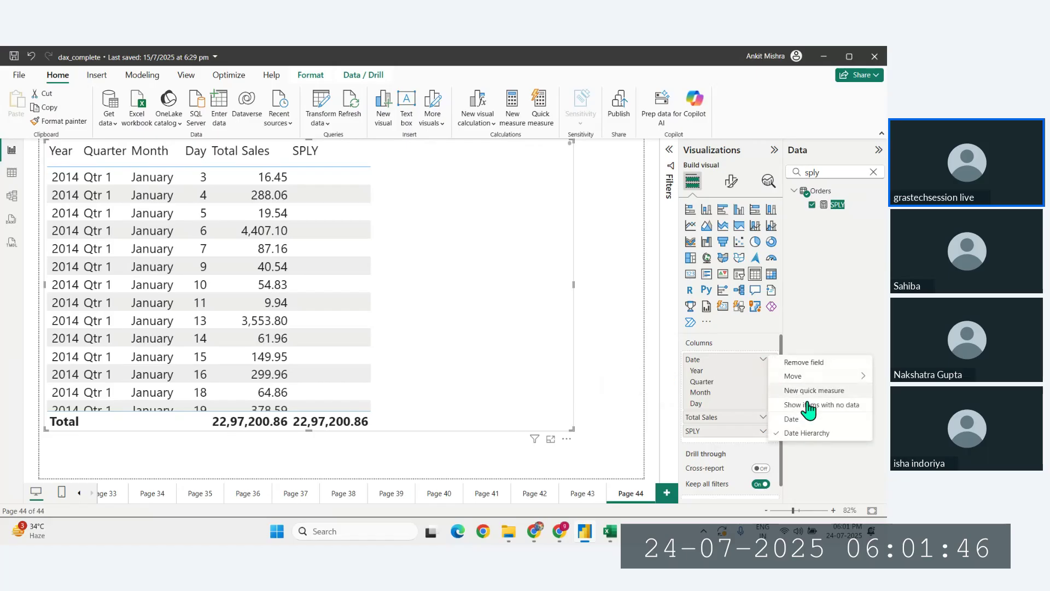
pyautogui.click(792, 419)
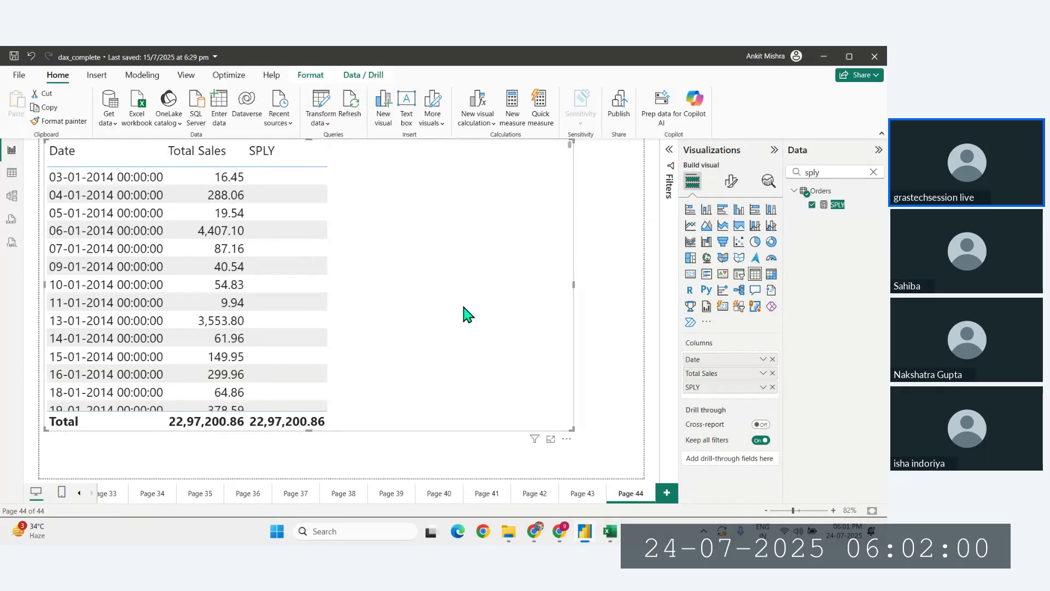
# Step: Examine the Total Sales and SPLY columns by date from January 2014 through the start of January 2015
pyautogui.scroll(-4, 306, 349)
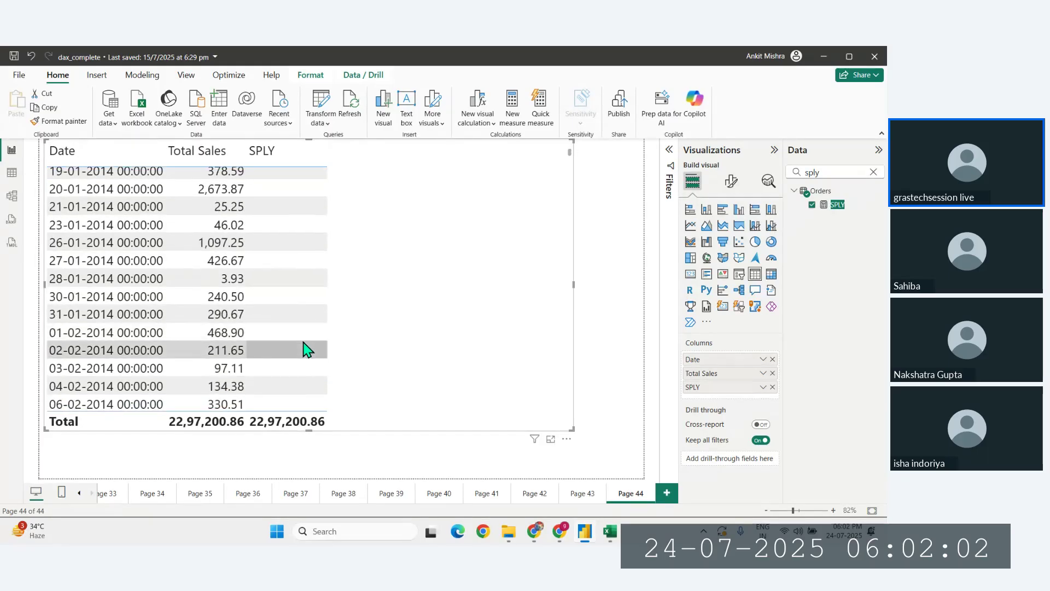
pyautogui.scroll(-15, 306, 349)
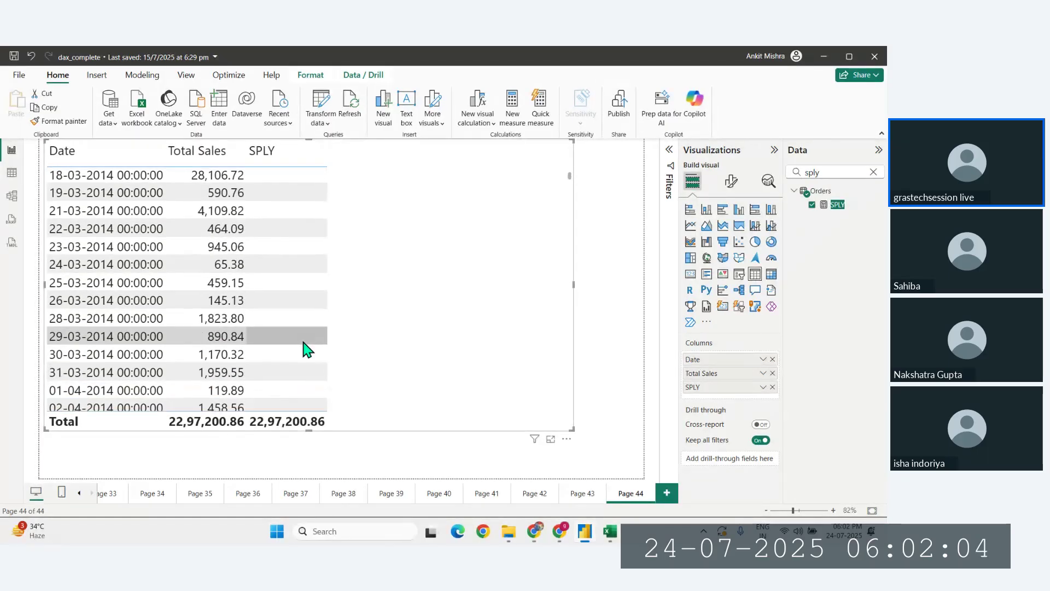
pyautogui.scroll(-14, 306, 349)
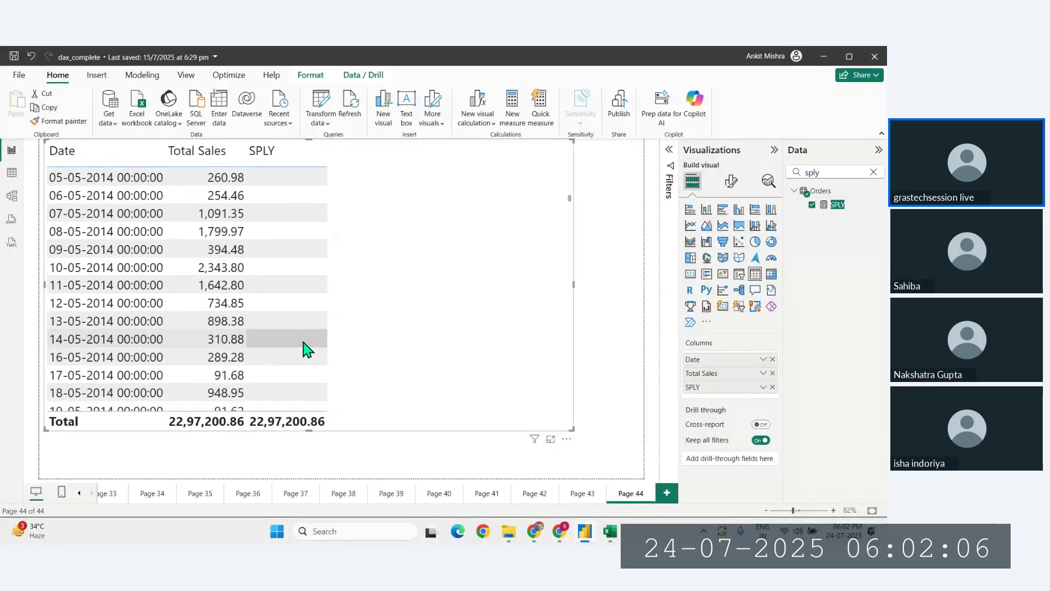
pyautogui.scroll(-15, 306, 349)
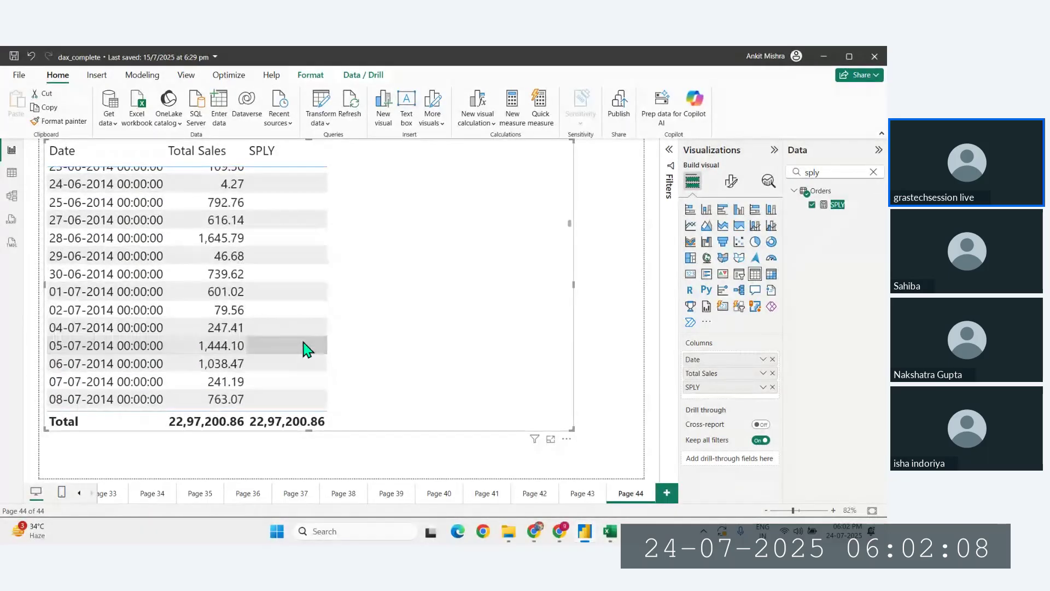
pyautogui.scroll(-15, 306, 349)
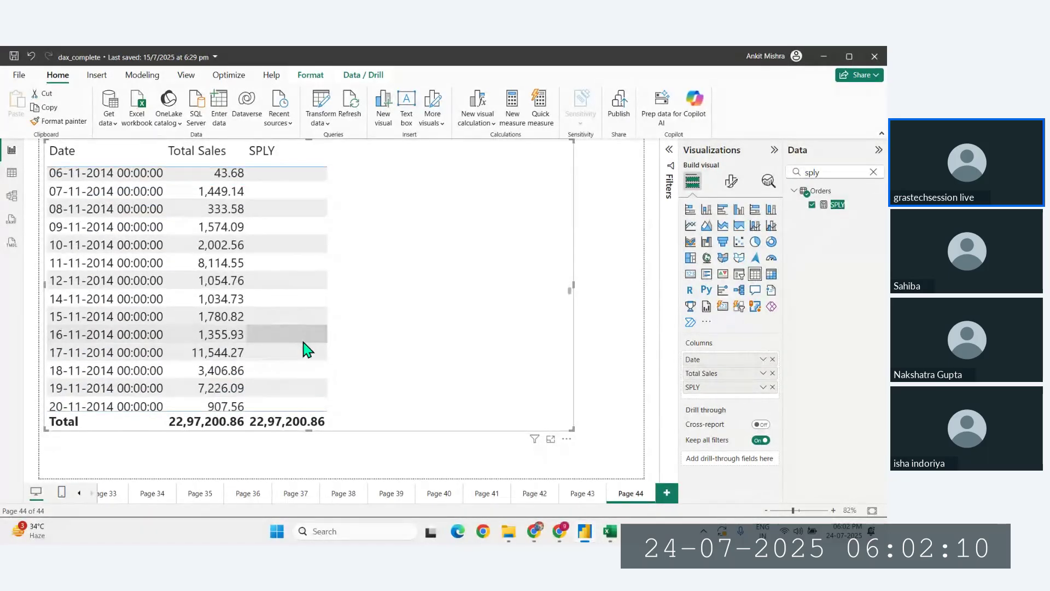
pyautogui.scroll(-3, 307, 349)
pyautogui.scroll(3, 299, 295)
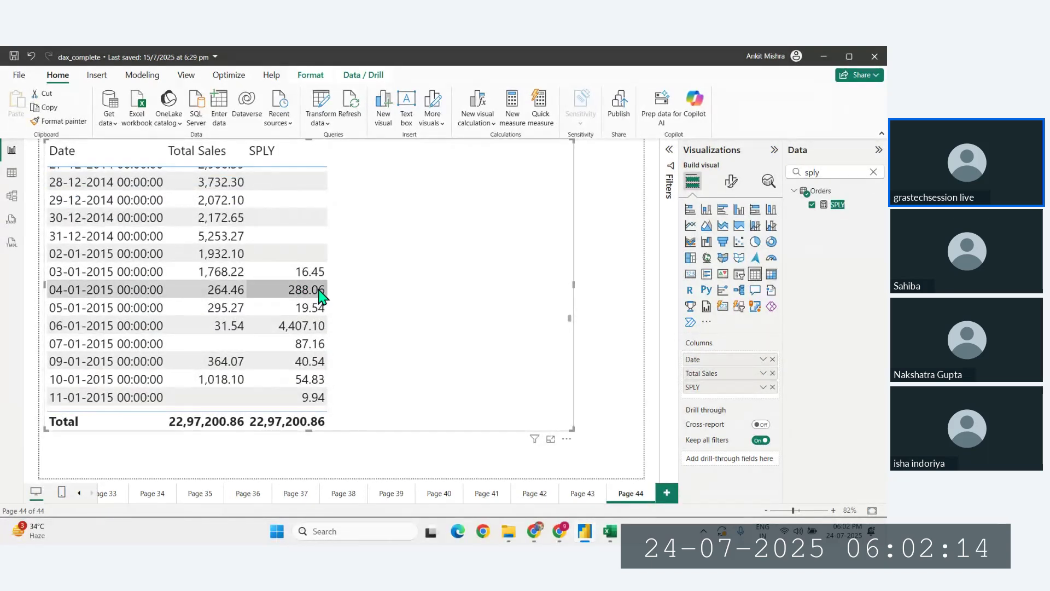
pyautogui.scroll(-3, 224, 293)
pyautogui.scroll(3, 225, 294)
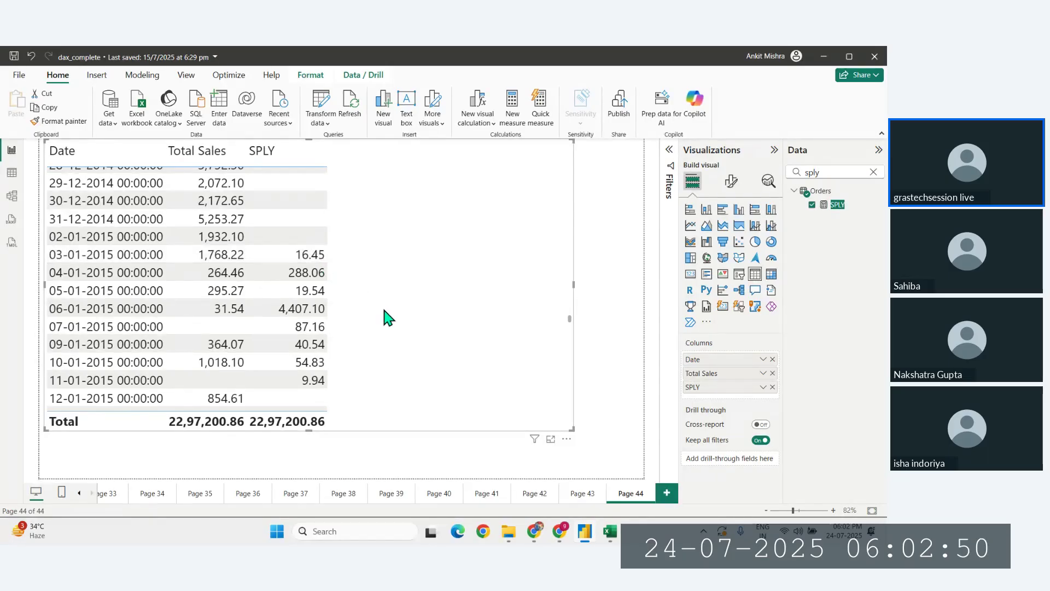
# Step: Narrow the table and insert a slicer beside it with the Date field from date_dim
pyautogui.moveTo(573, 284); pyautogui.dragTo(425, 308)
pyautogui.click(515, 244)
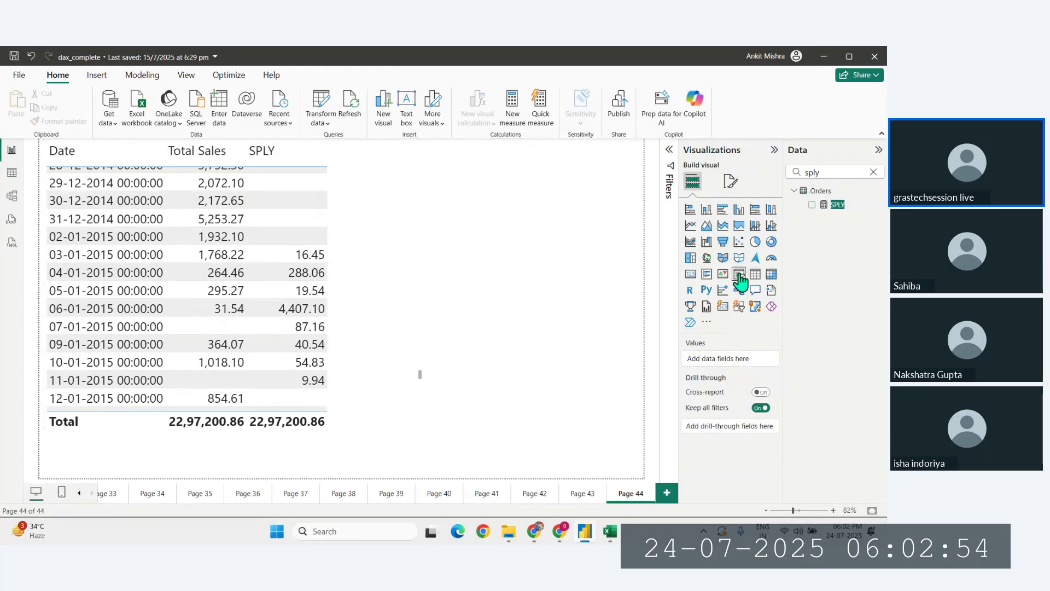
pyautogui.click(738, 273)
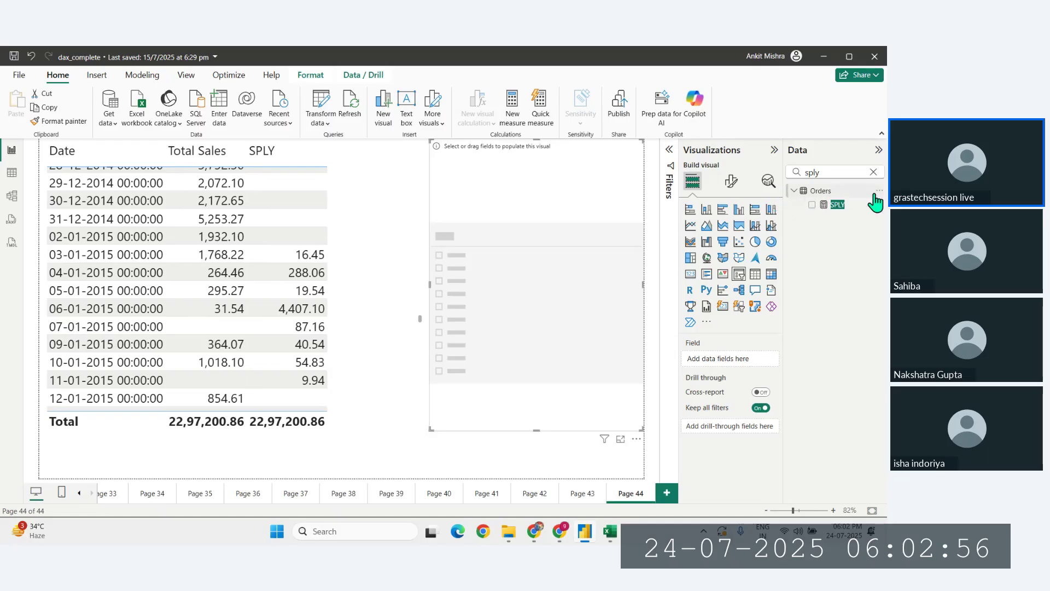
pyautogui.click(874, 172)
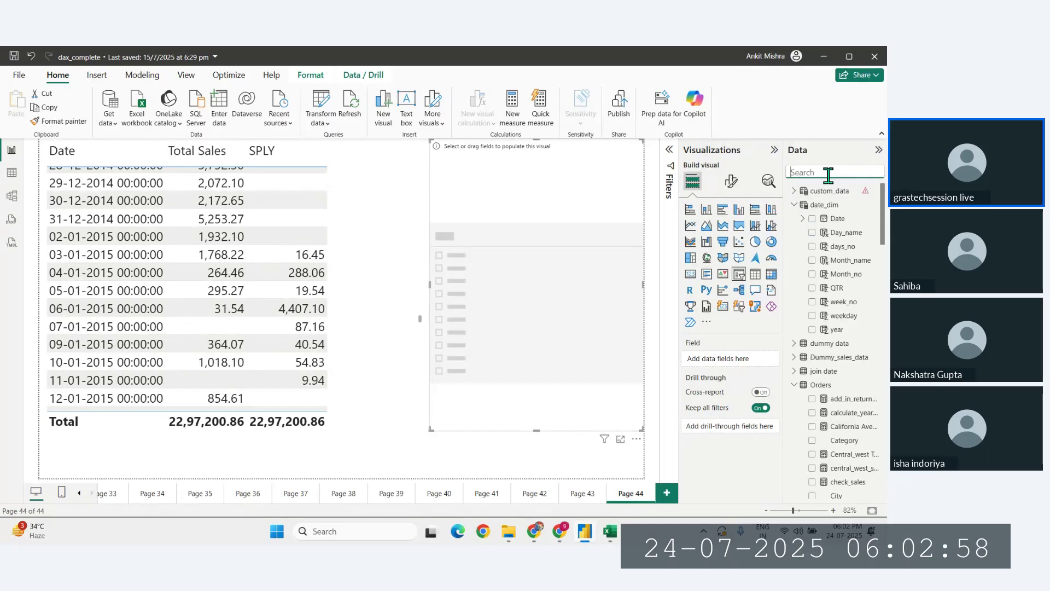
pyautogui.moveTo(836, 219); pyautogui.dragTo(727, 362)
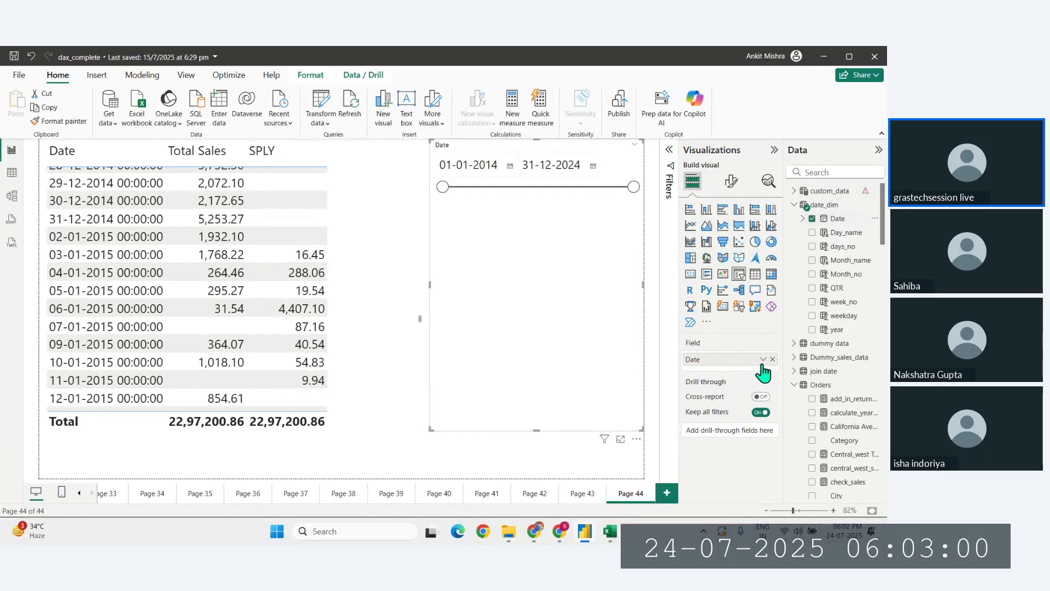
# Step: Switch the slicer's Date field to the date hierarchy and remove its Quarter, Month and Day levels
pyautogui.click(762, 359)
pyautogui.click(787, 433)
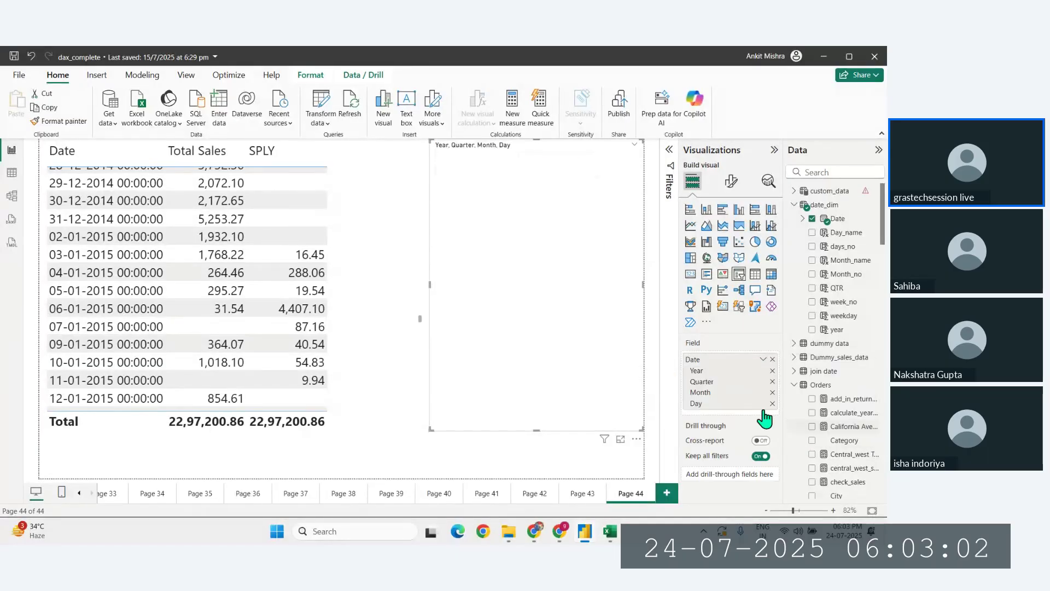
pyautogui.click(773, 382)
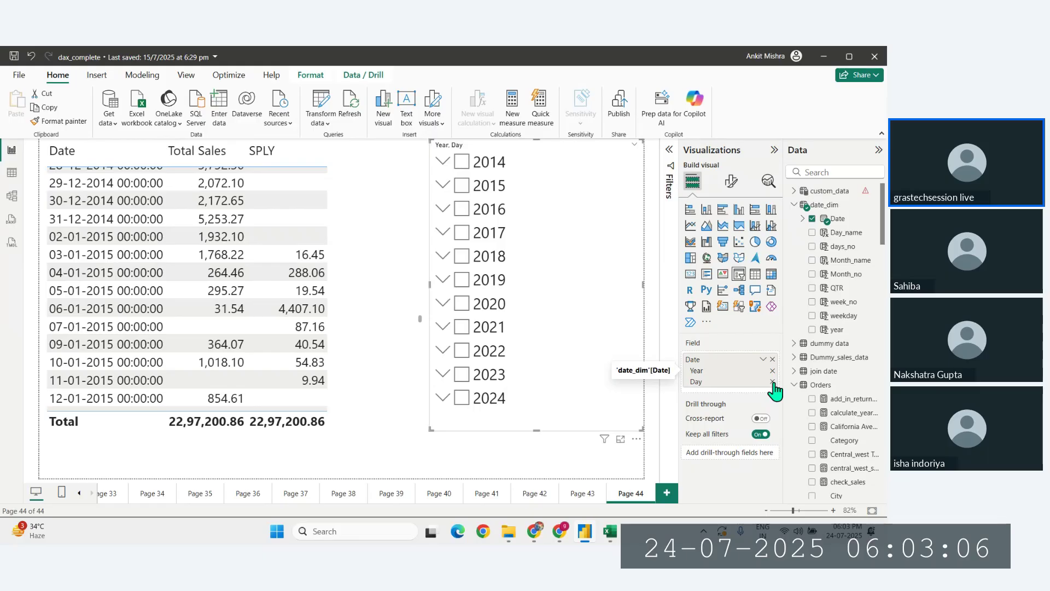
pyautogui.click(772, 383)
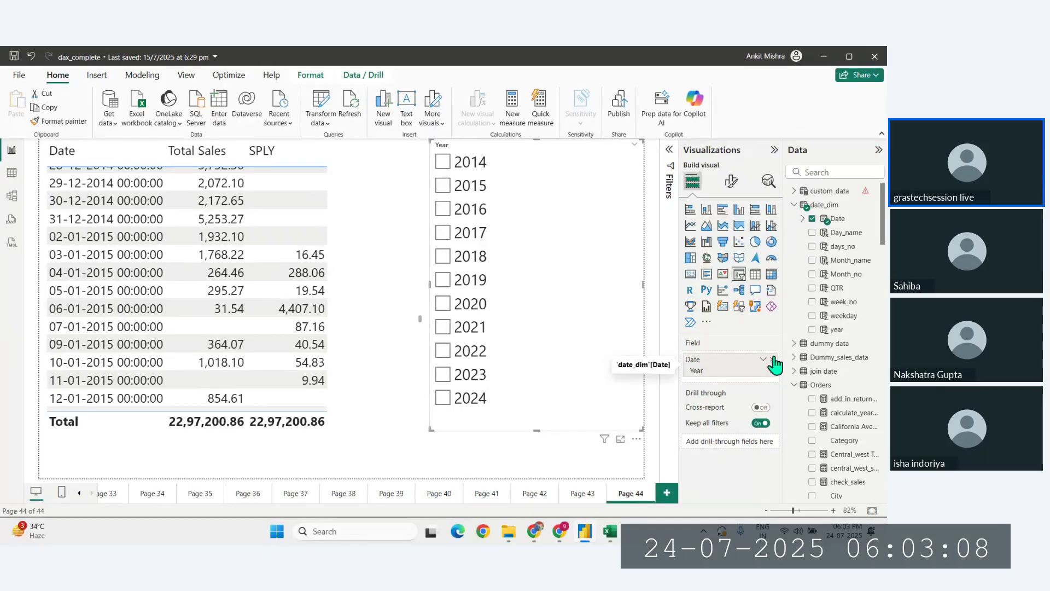
# Step: Remove Date from the slicer and add it again from date_dim as the full Year, Quarter, Month, Day hierarchy
pyautogui.click(773, 360)
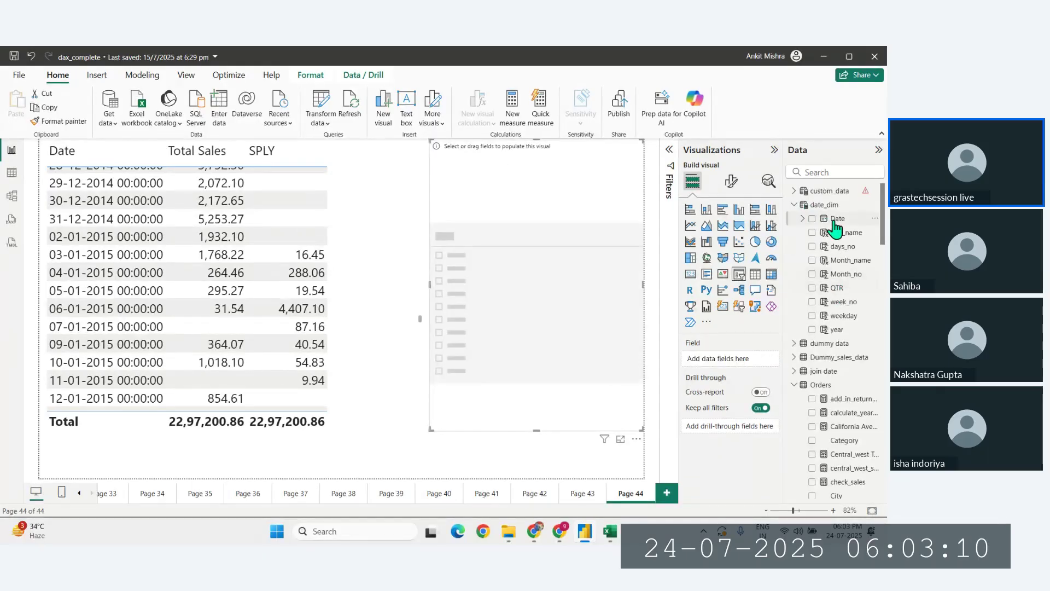
pyautogui.moveTo(837, 220); pyautogui.dragTo(722, 358)
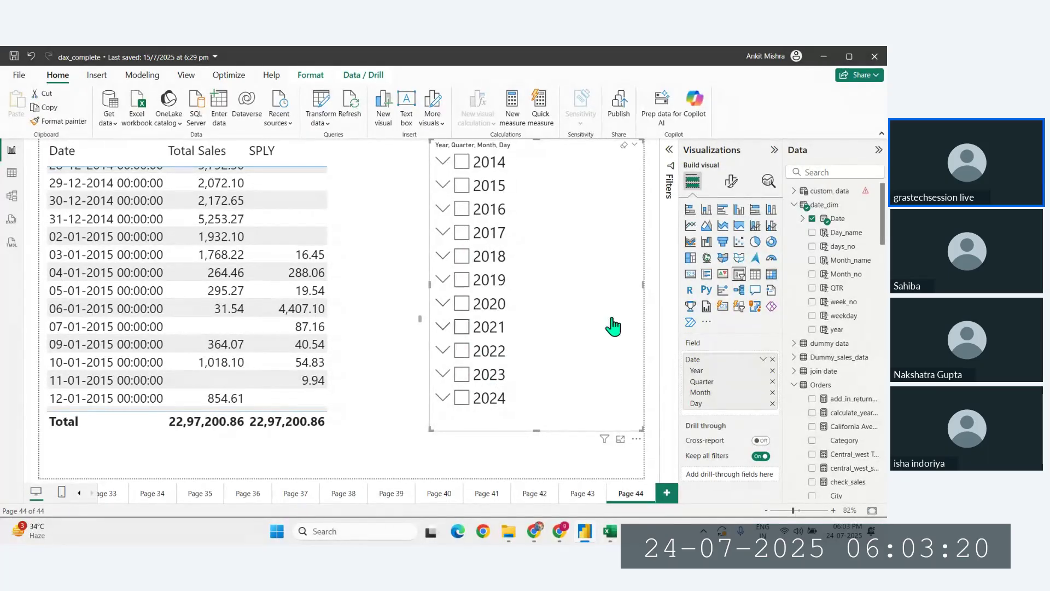
# Step: Set the slicer's visual-level Date - Year filter to the Basic filtering type
pyautogui.click(670, 151)
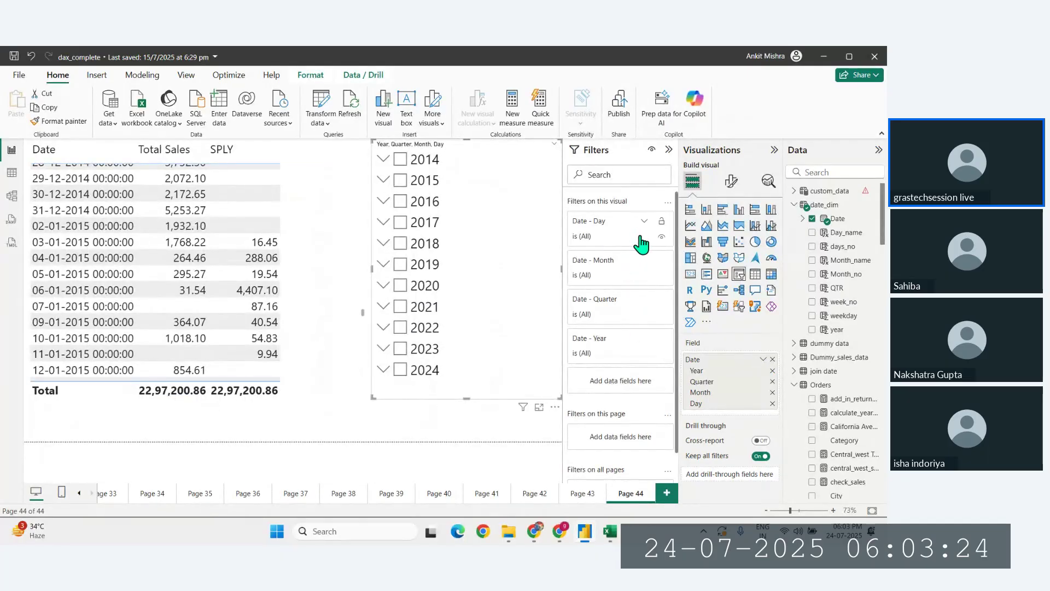
pyautogui.click(644, 339)
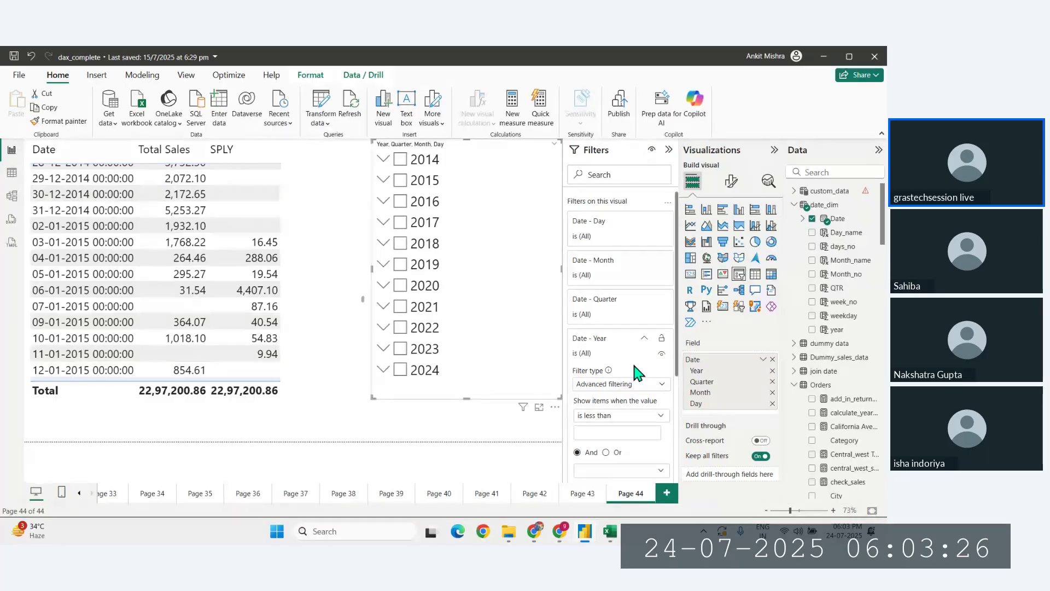
pyautogui.click(645, 338)
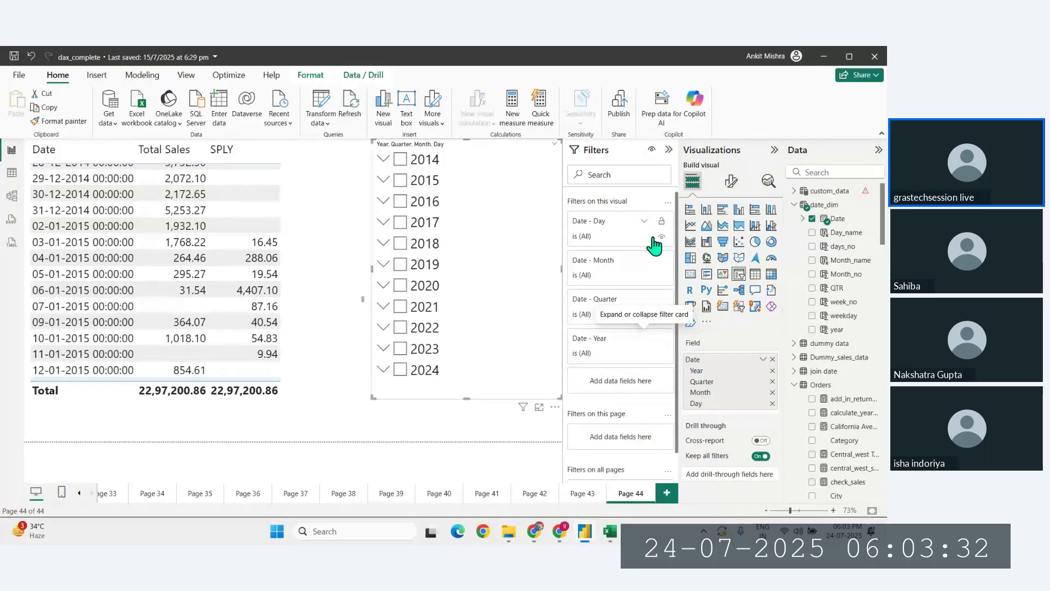
pyautogui.click(644, 337)
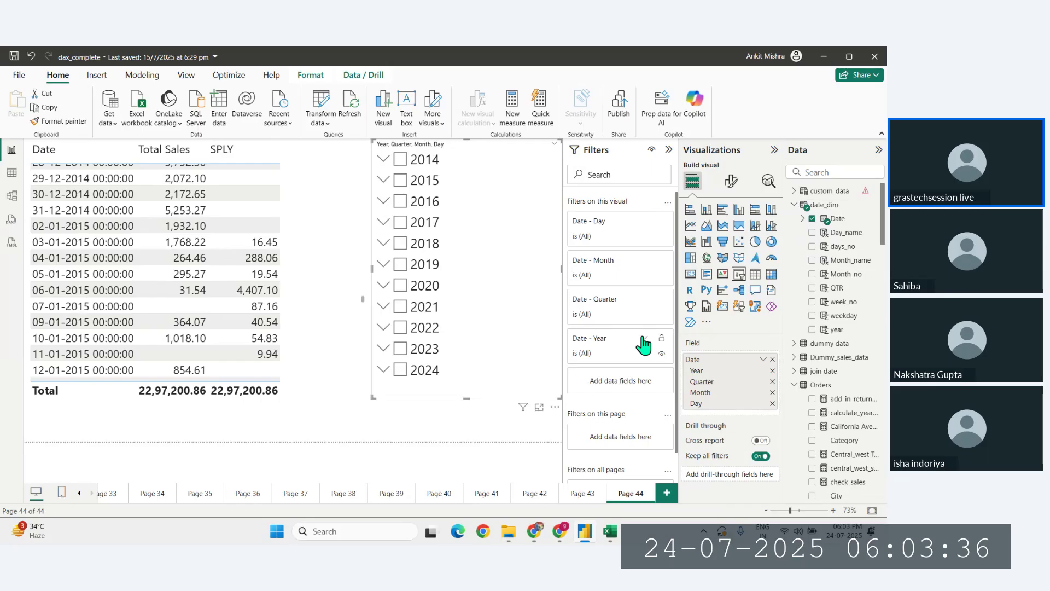
pyautogui.scroll(-3, 641, 332)
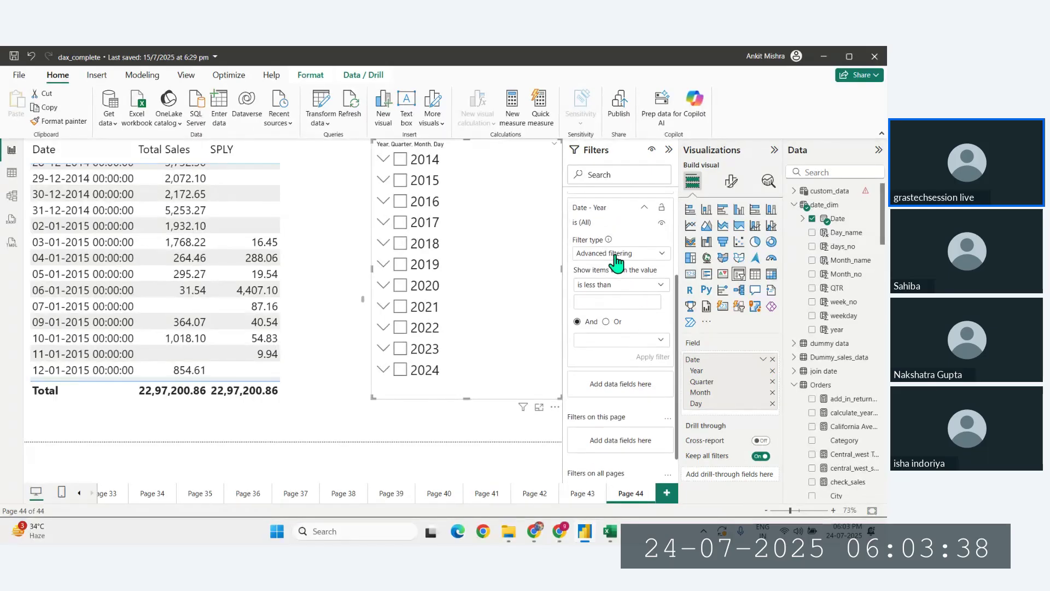
pyautogui.click(616, 253)
pyautogui.click(609, 282)
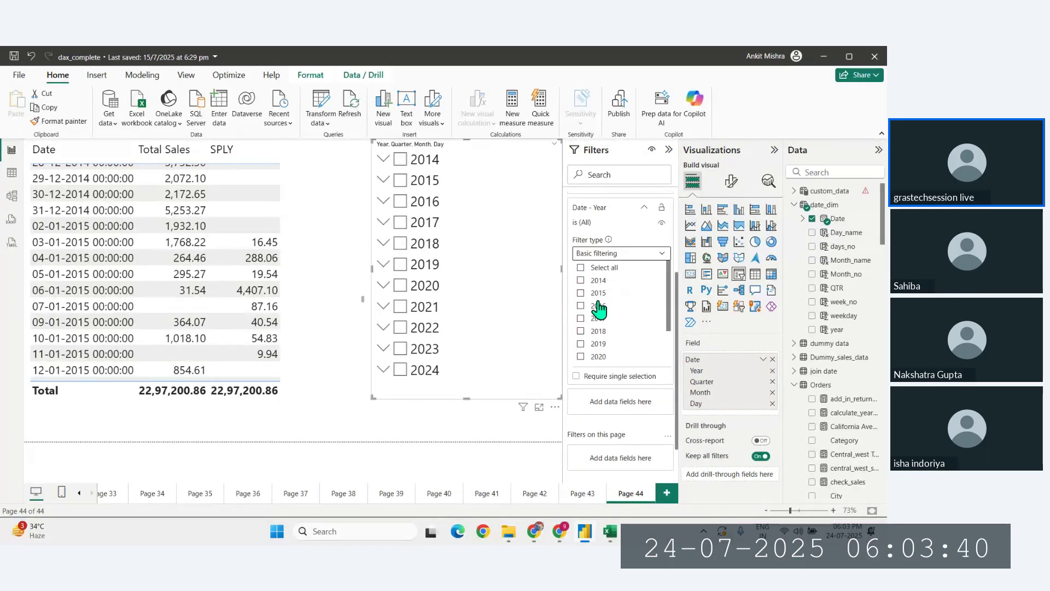
# Step: Limit the slicer's Year filter to 2014 through 2018 by selecting all years and excluding 2019 to 2024
pyautogui.click(581, 268)
pyautogui.scroll(-2, 588, 341)
pyautogui.click(581, 296)
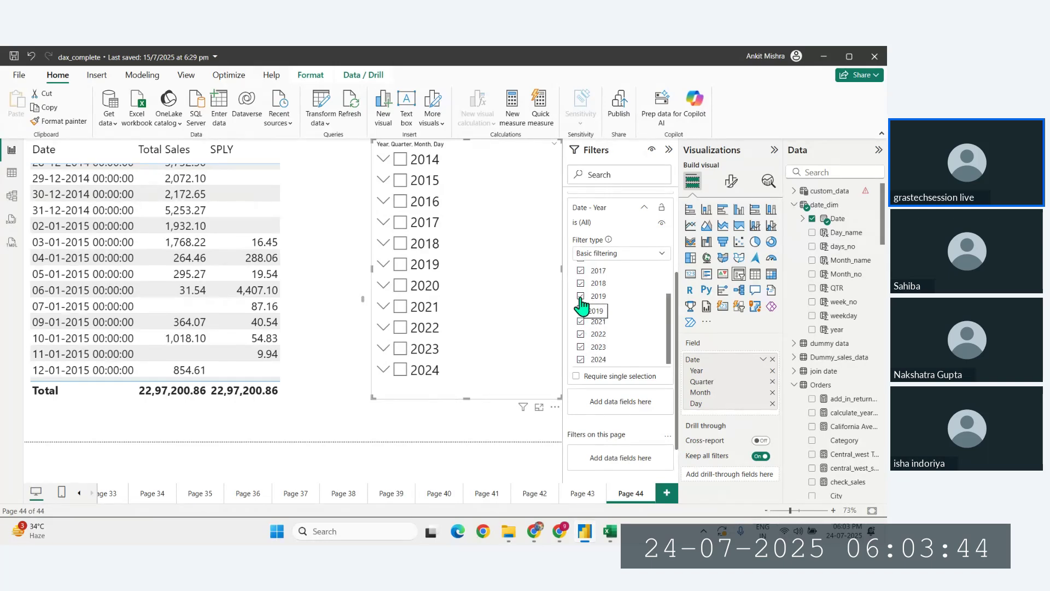
pyautogui.click(581, 309)
pyautogui.click(581, 321)
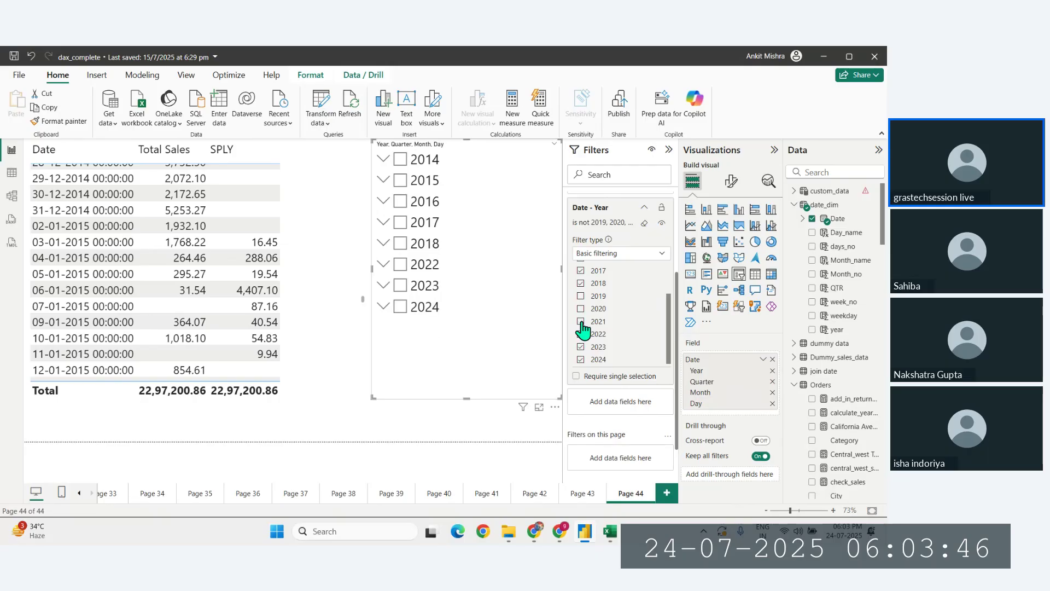
pyautogui.click(581, 334)
pyautogui.click(581, 347)
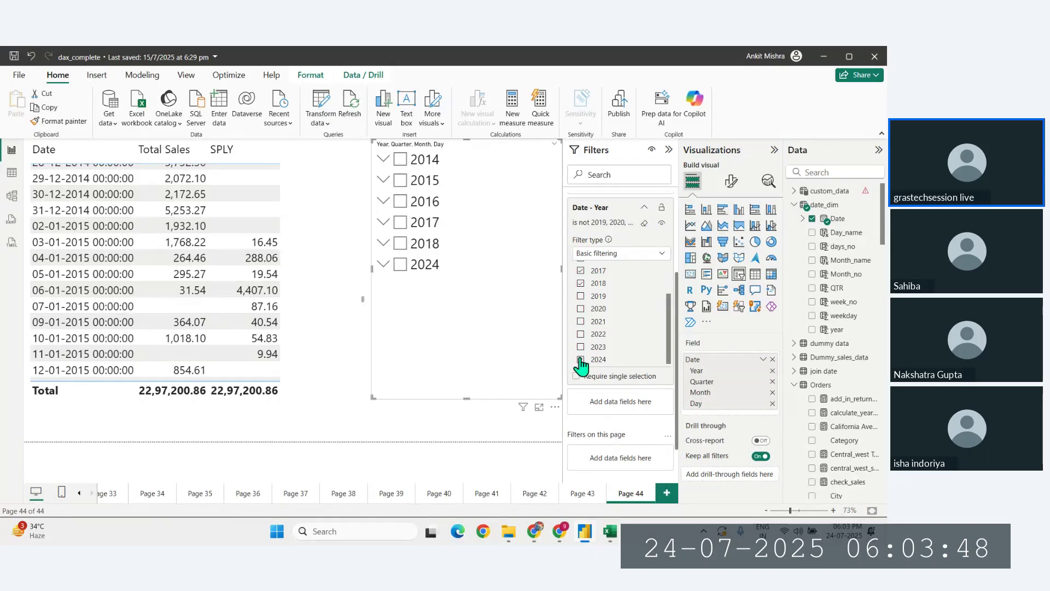
pyautogui.click(581, 360)
pyautogui.scroll(3, 618, 284)
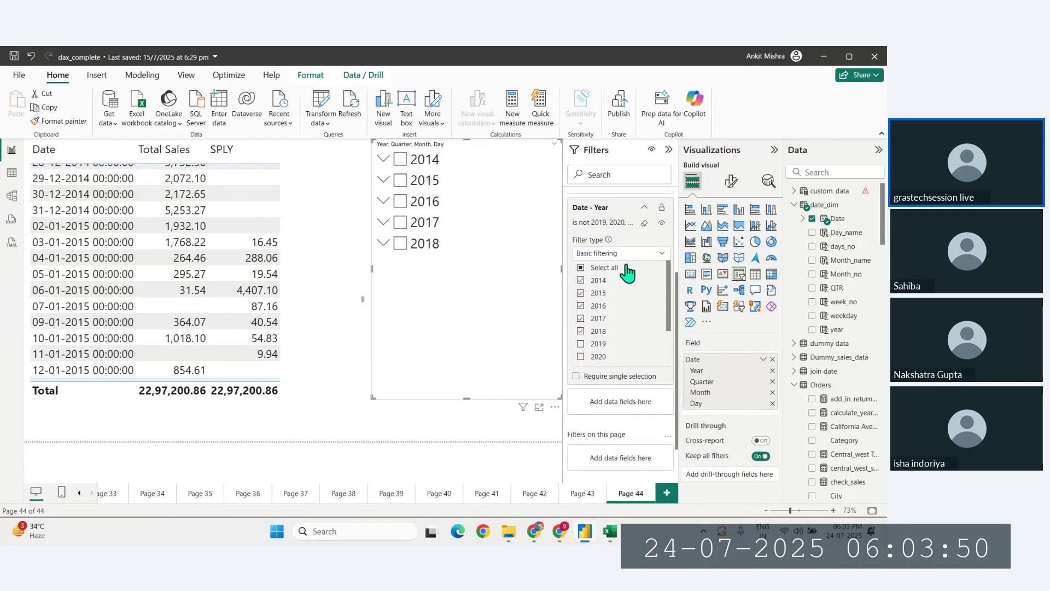
pyautogui.click(648, 209)
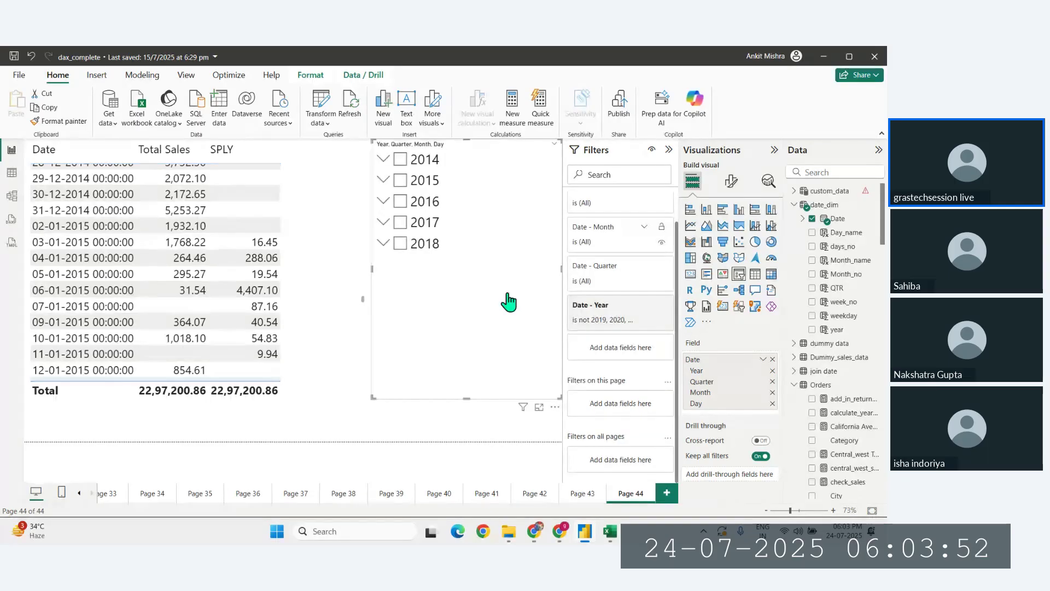
# Step: Filter the page to 2015 with the slicer and compare Total Sales with SPLY from the start of January
pyautogui.click(403, 182)
pyautogui.scroll(10, 304, 276)
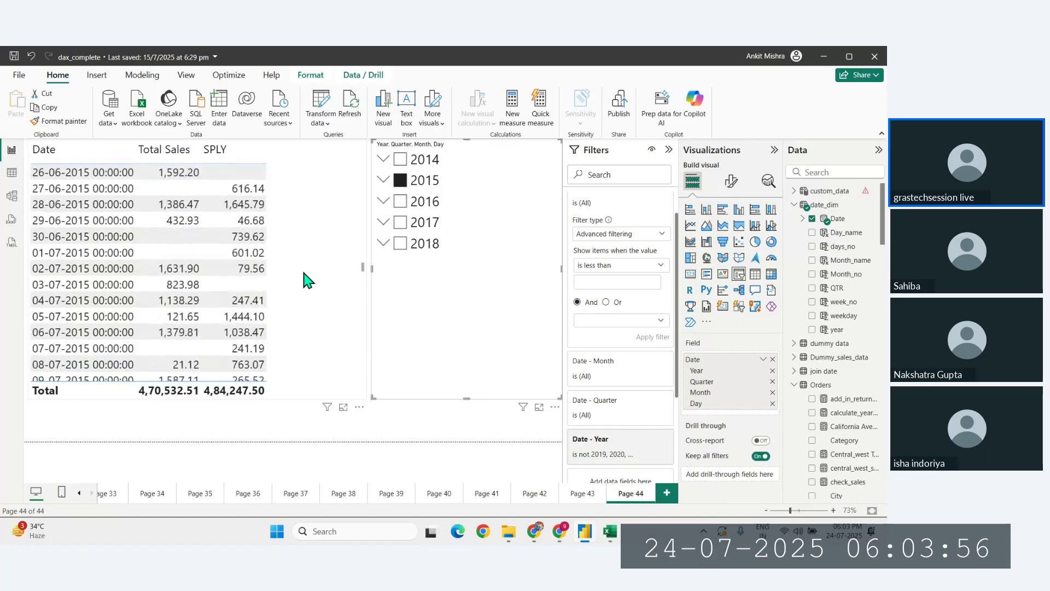
pyautogui.scroll(15, 305, 273)
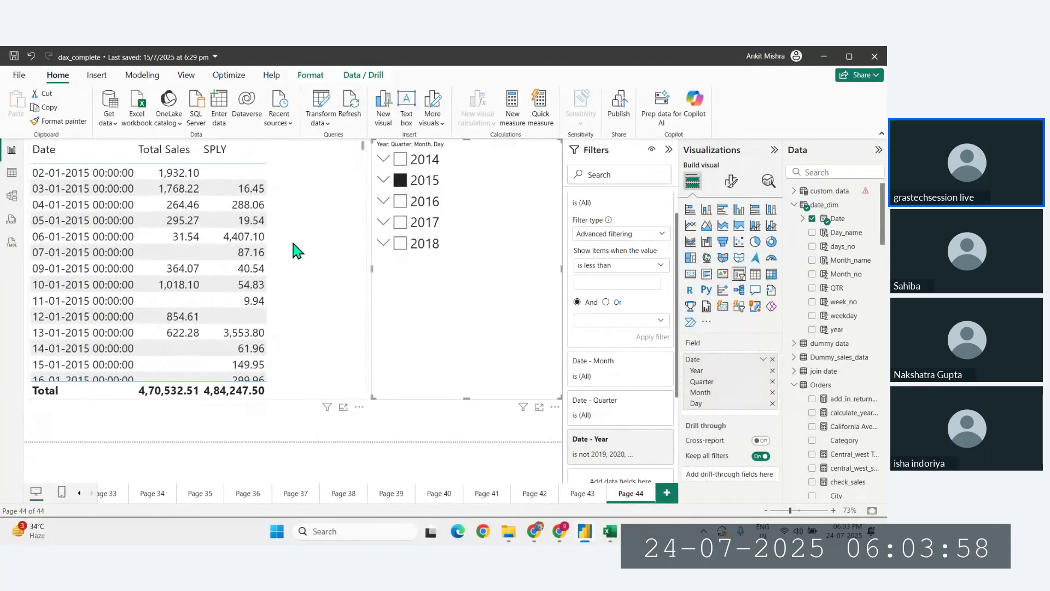
pyautogui.click(292, 243)
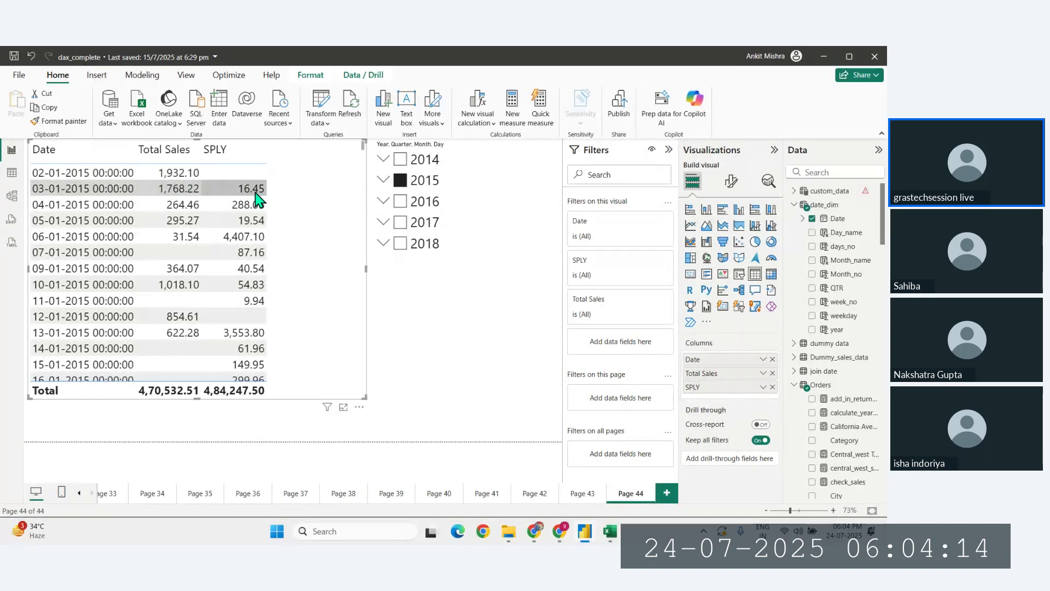
# Step: Switch the slicer selection to 2017 and compare Total Sales with SPLY for the first January dates
pyautogui.click(403, 226)
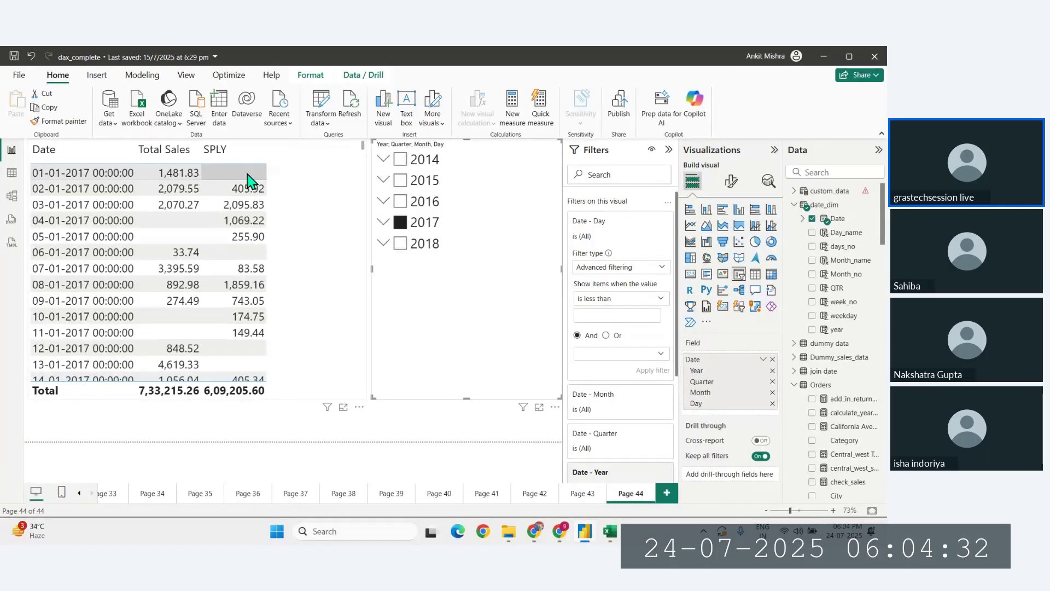
pyautogui.scroll(-1, 284, 273)
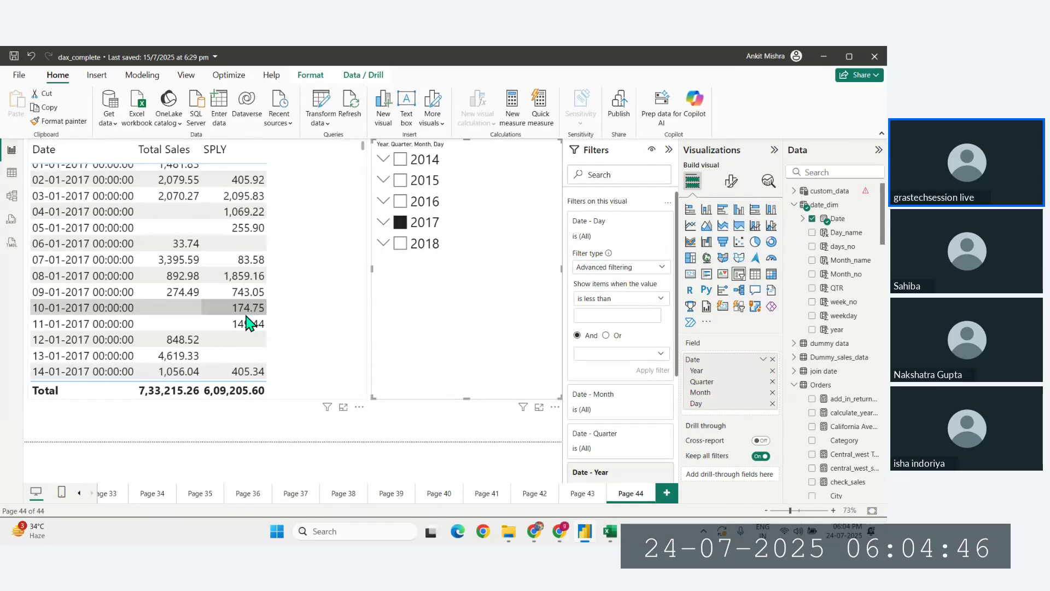
# Step: Change the table's Date field to the date hierarchy and remove the Day level to show monthly rows
pyautogui.click(329, 282)
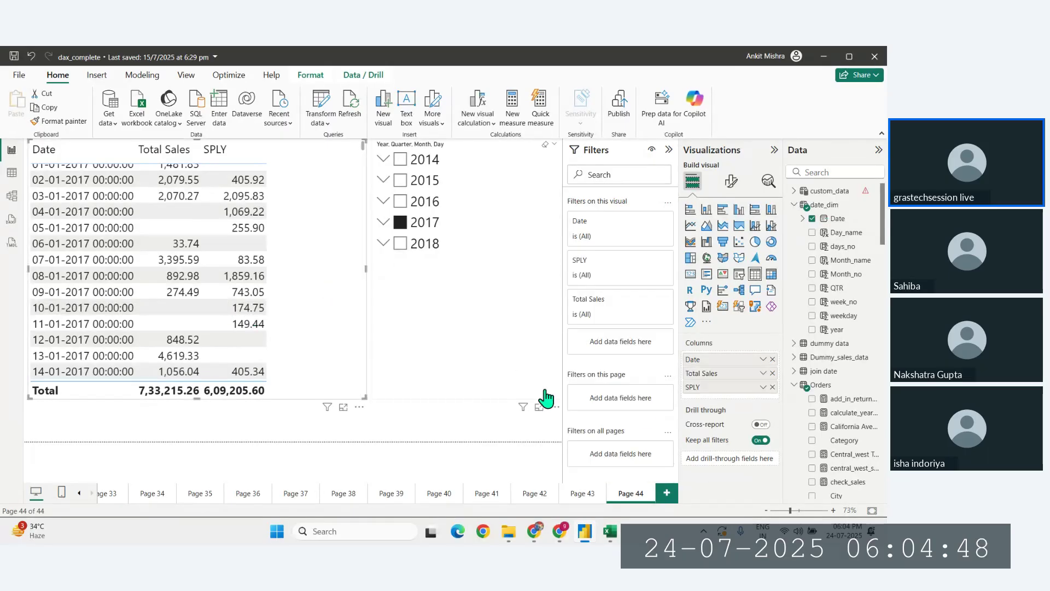
pyautogui.click(764, 359)
pyautogui.click(797, 352)
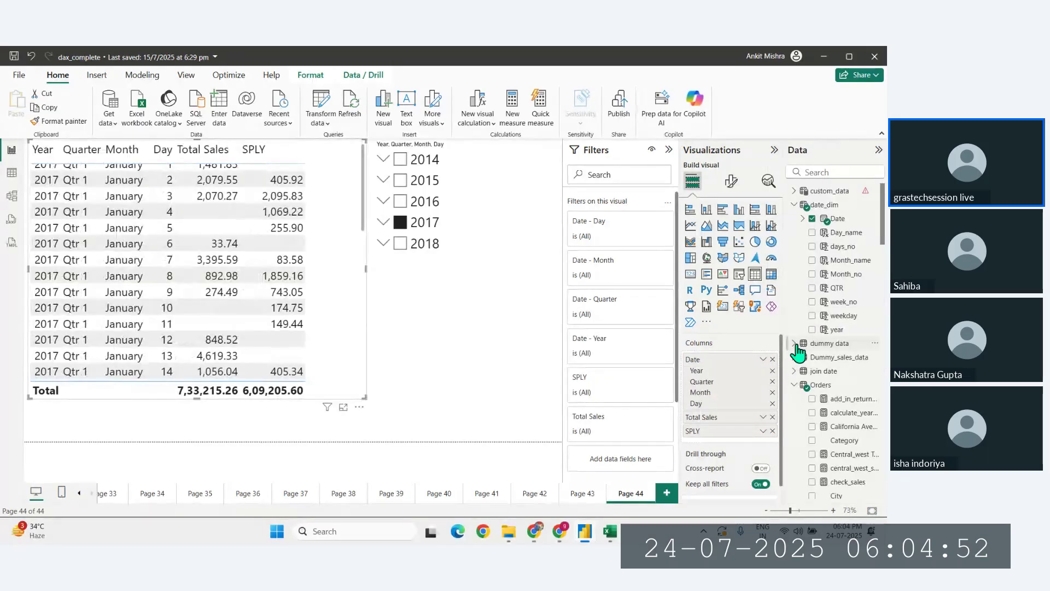
pyautogui.click(772, 404)
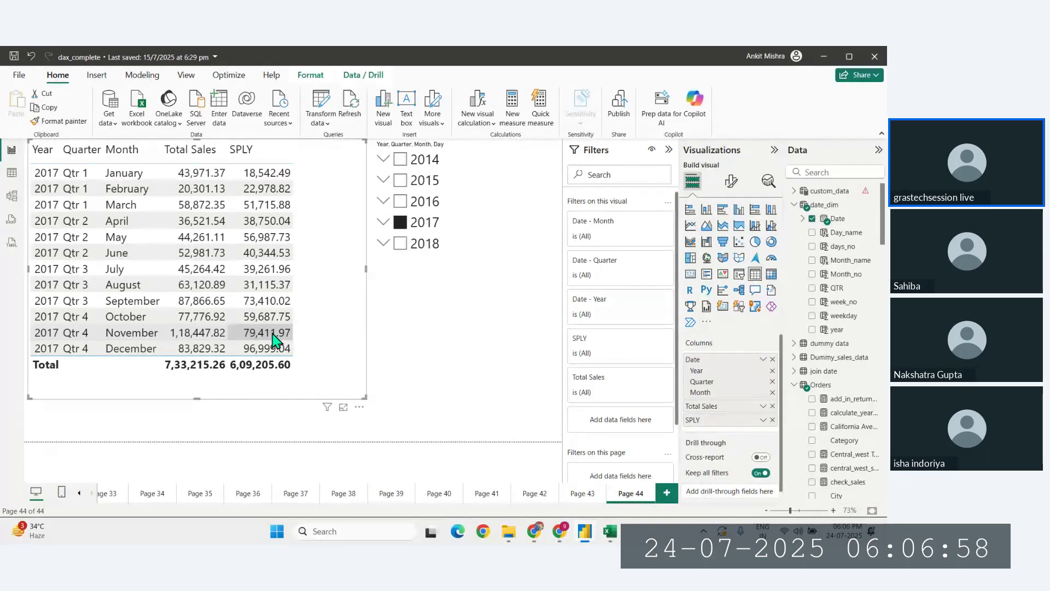
# Step: Switch the year slicer to 2018 and back to 2015 to compare monthly Total Sales with SPLY
pyautogui.click(401, 244)
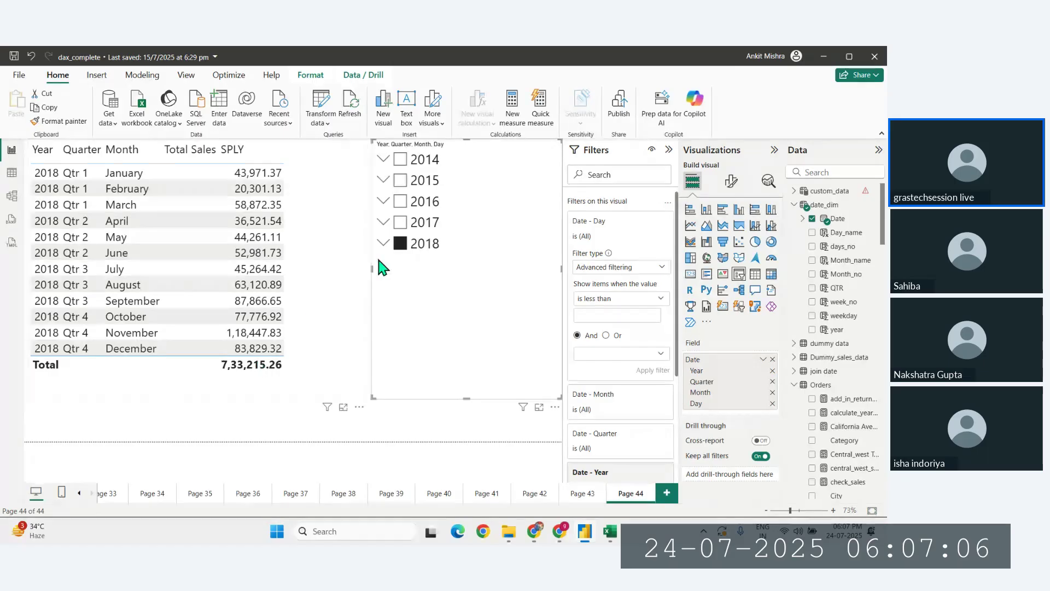
pyautogui.click(400, 180)
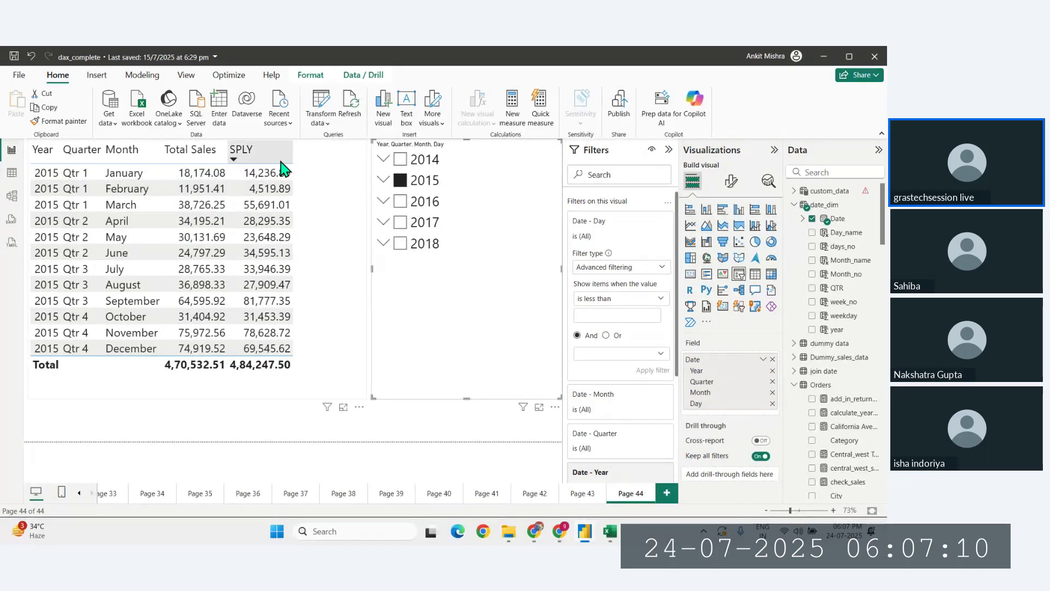
pyautogui.click(315, 336)
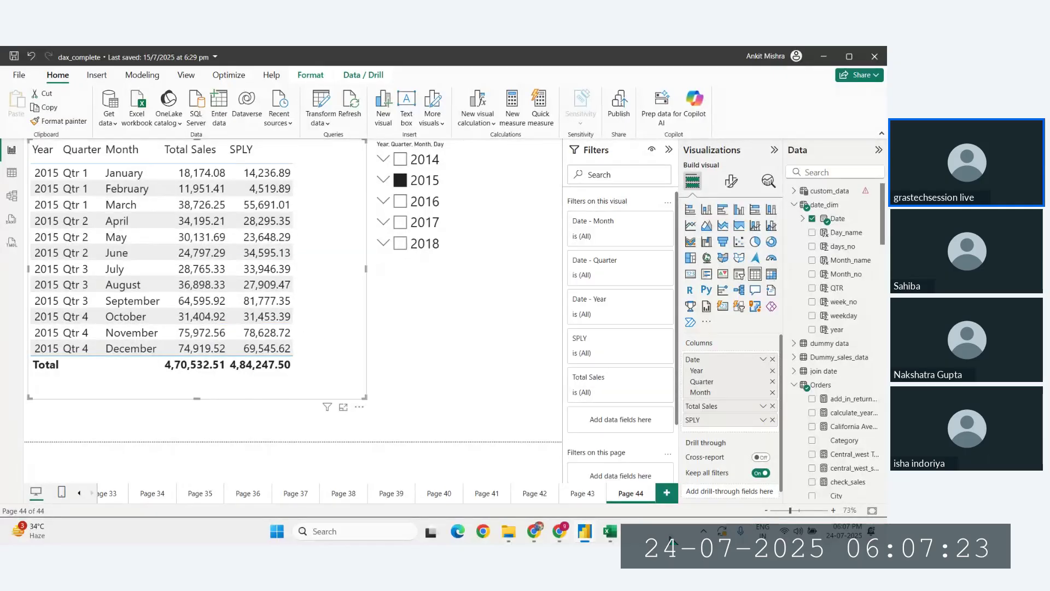
# Step: Add a blank report page and duplicate Page 44
pyautogui.click(669, 500)
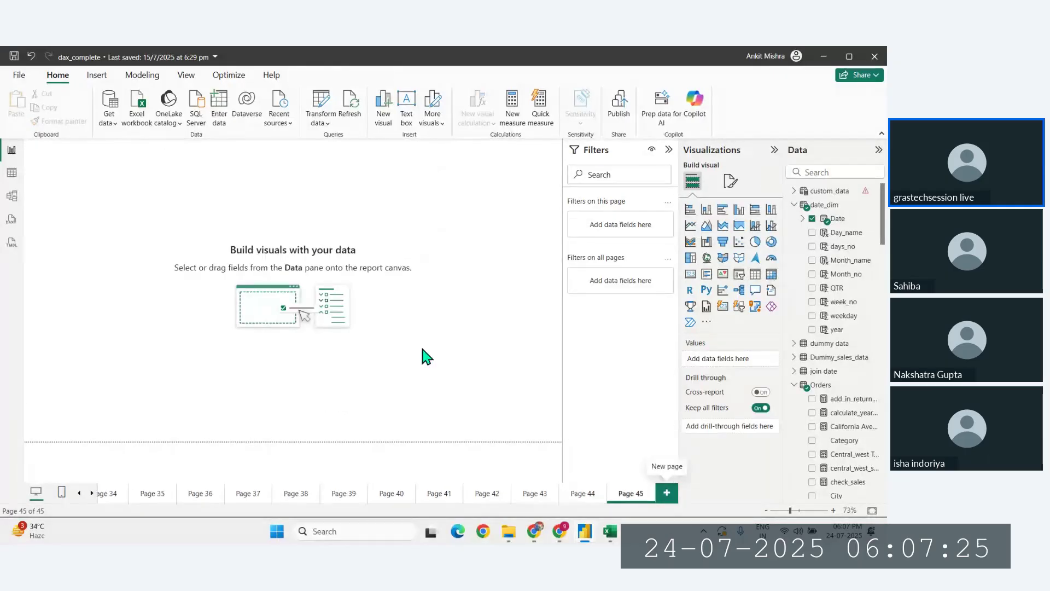
pyautogui.click(583, 500)
pyautogui.rightClick(583, 500)
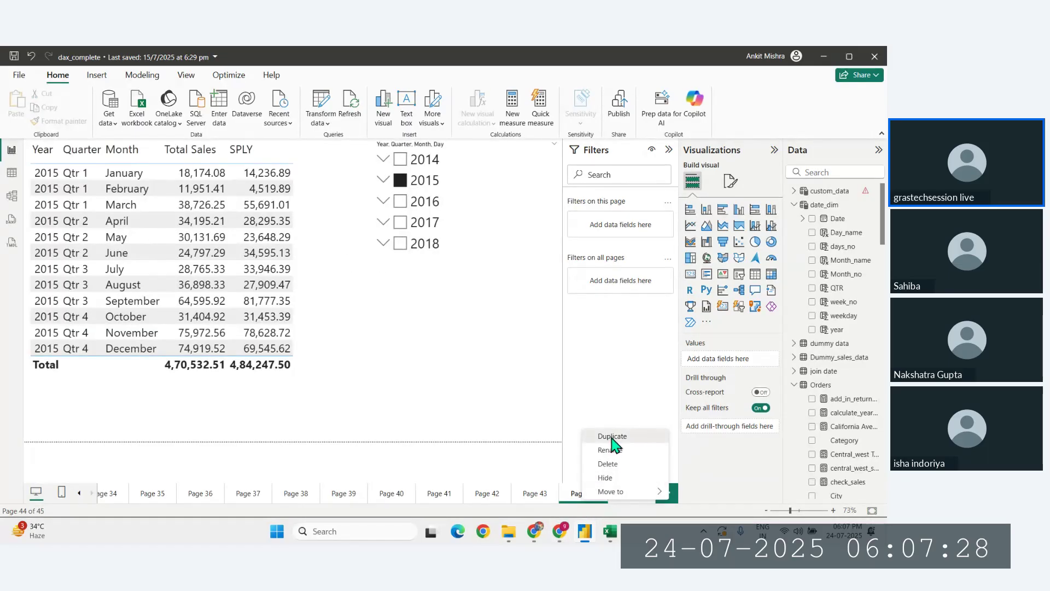
pyautogui.click(612, 438)
# Step: Convert the duplicated page's table to a clustered column chart and expand its date hierarchy to the month level
pyautogui.click(310, 324)
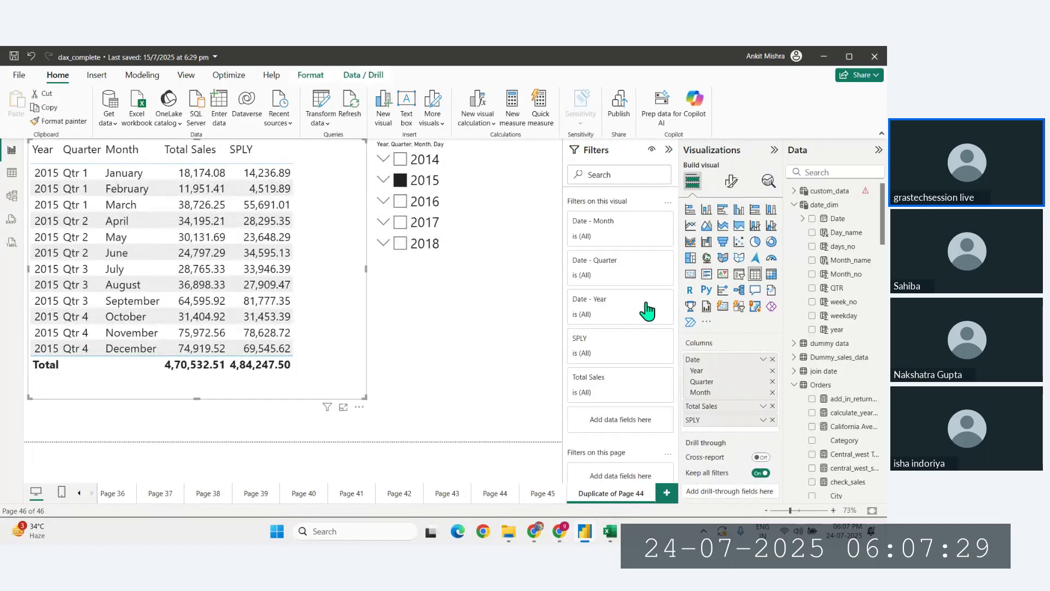
pyautogui.click(738, 211)
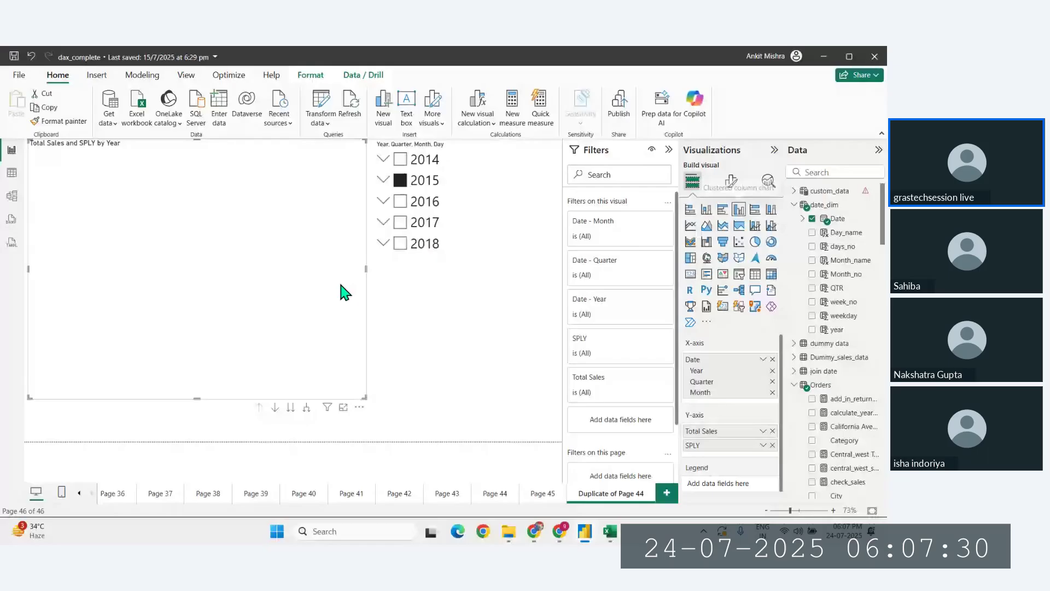
pyautogui.click(307, 409)
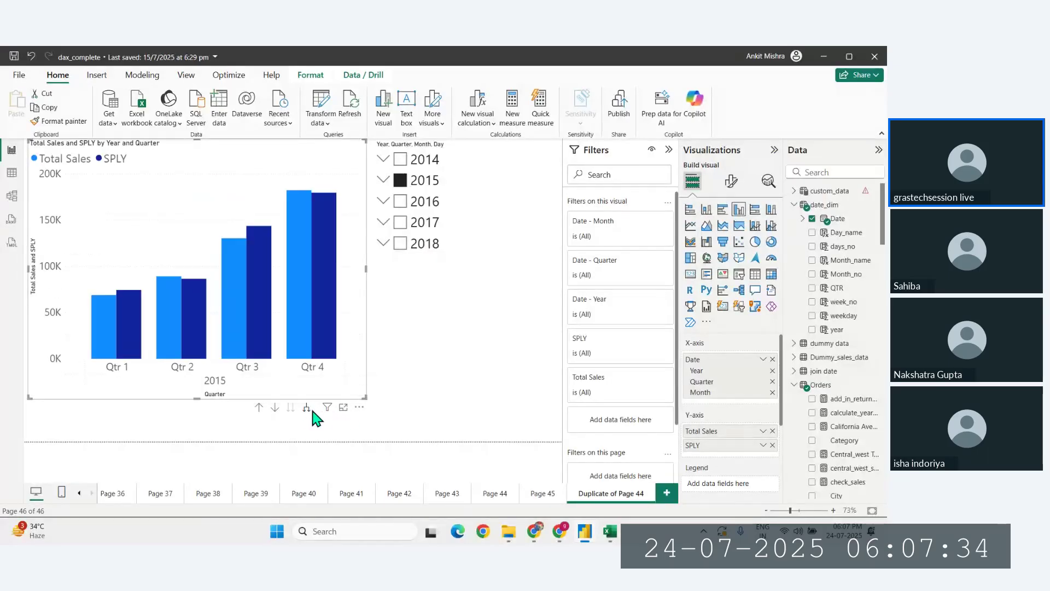
pyautogui.click(307, 409)
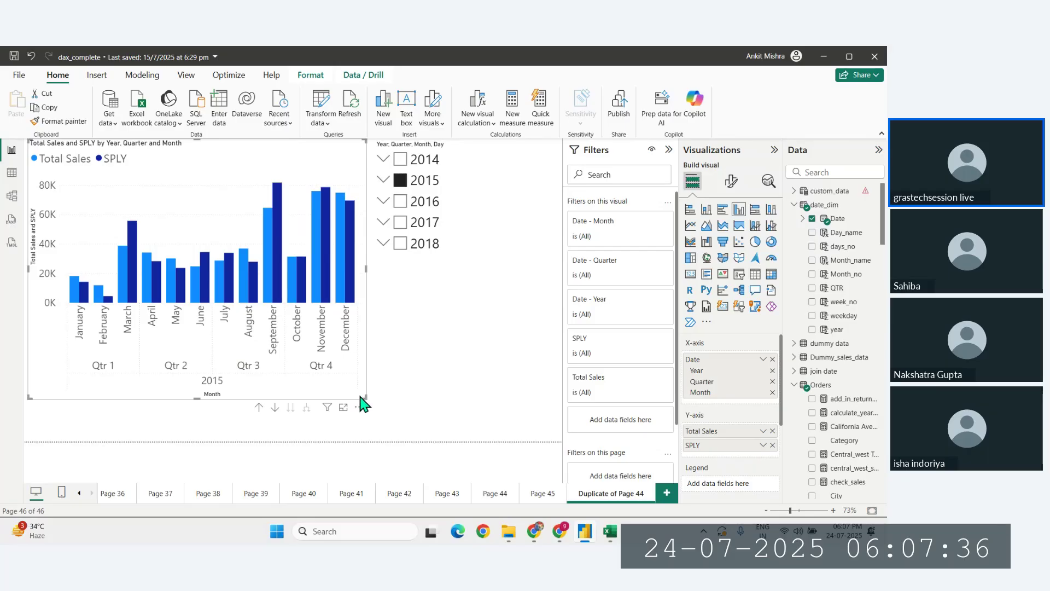
# Step: Widen the Total Sales and SPLY column chart and narrow the year slicer to make room for it
pyautogui.moveTo(363, 393); pyautogui.dragTo(427, 376)
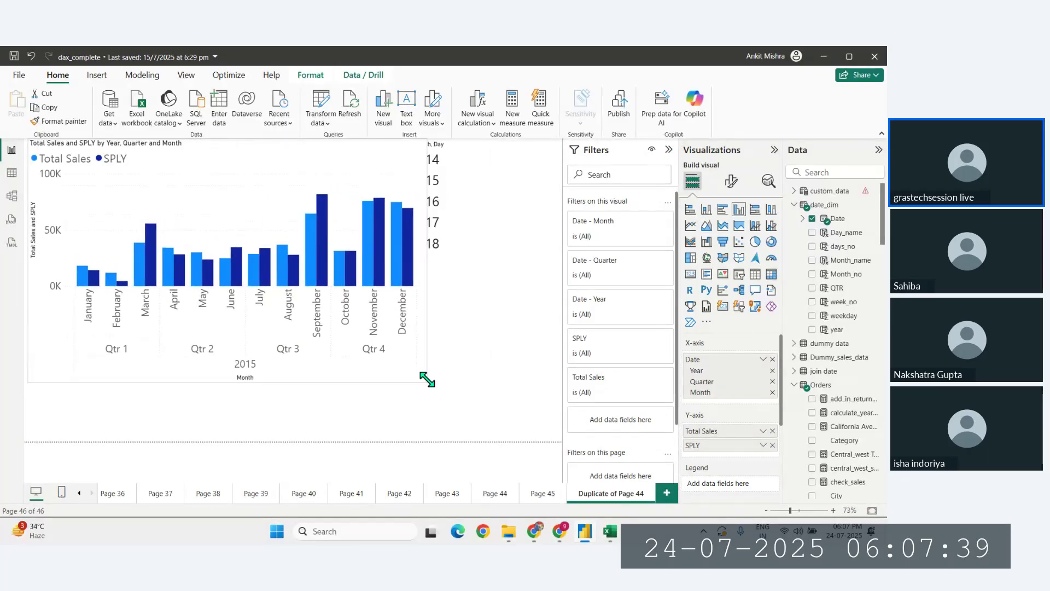
pyautogui.click(485, 284)
pyautogui.moveTo(375, 270); pyautogui.dragTo(469, 277)
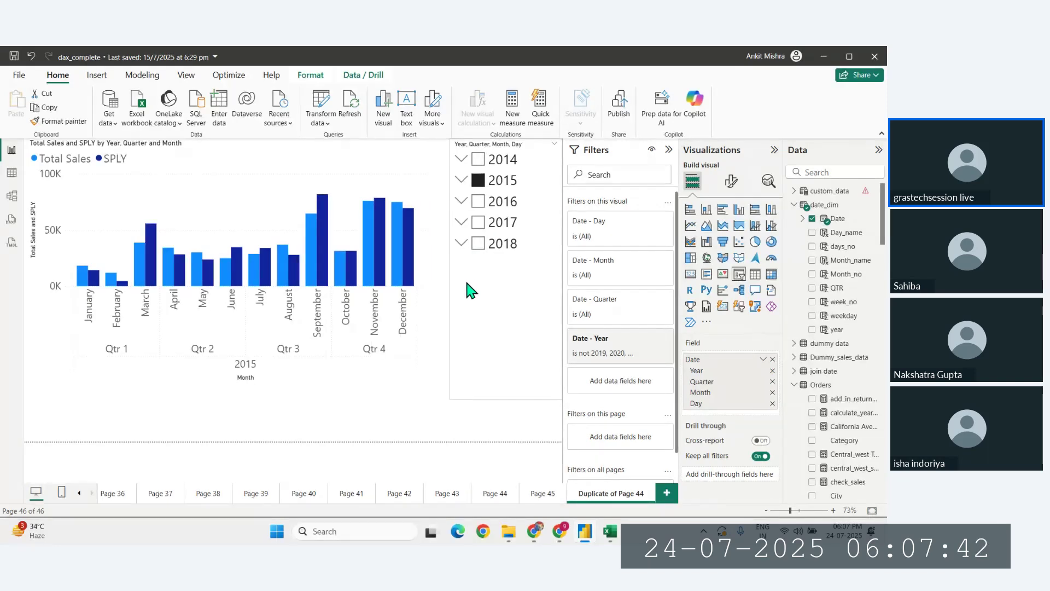
pyautogui.click(415, 370)
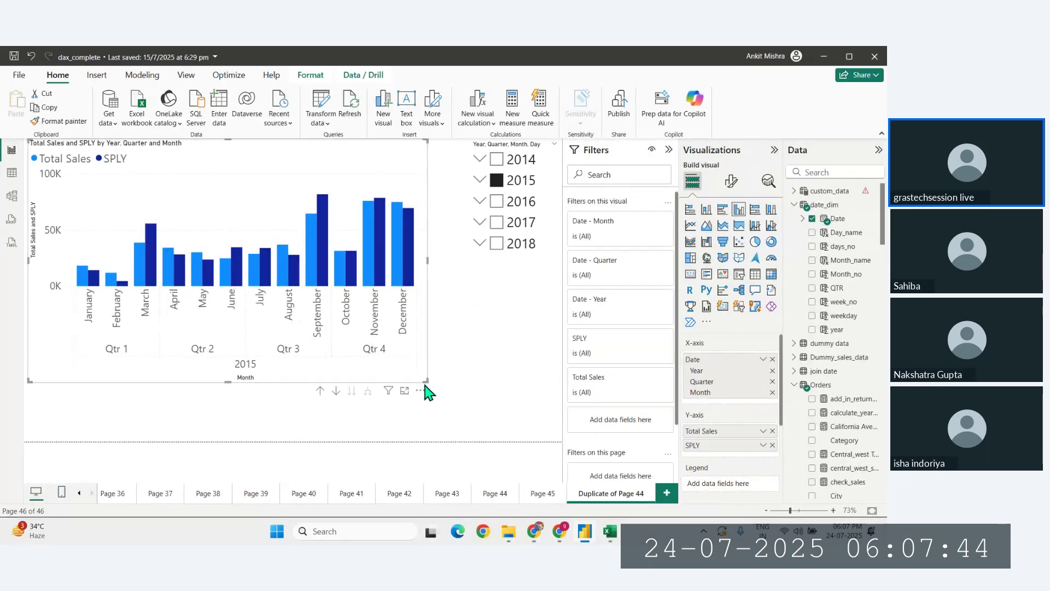
pyautogui.moveTo(427, 380); pyautogui.dragTo(460, 384)
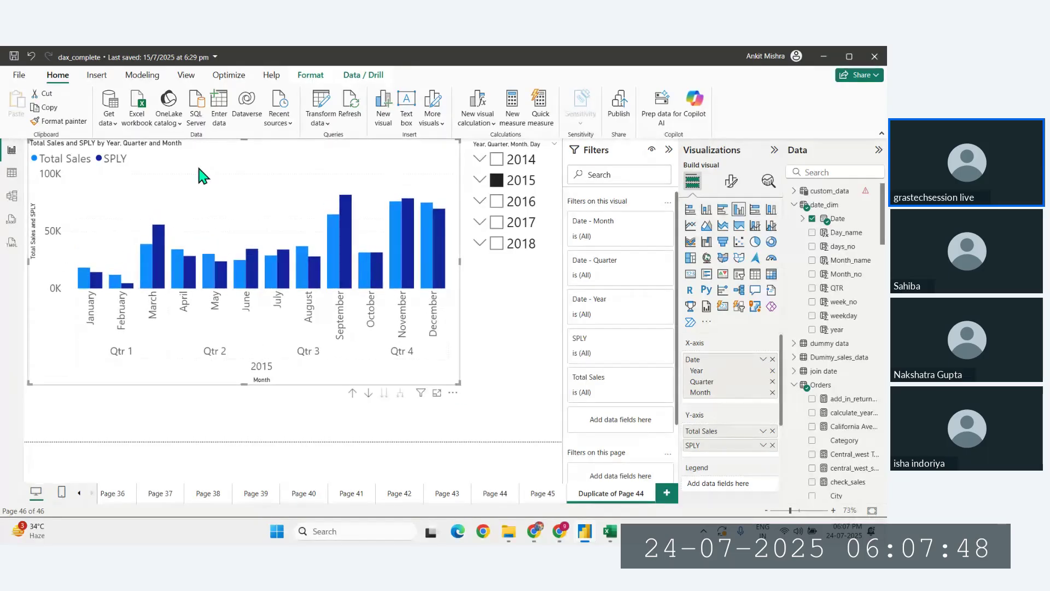
# Step: Turn on data labels for the column chart, and align it with the page's left edge while making it wider and shorter
pyautogui.click(731, 181)
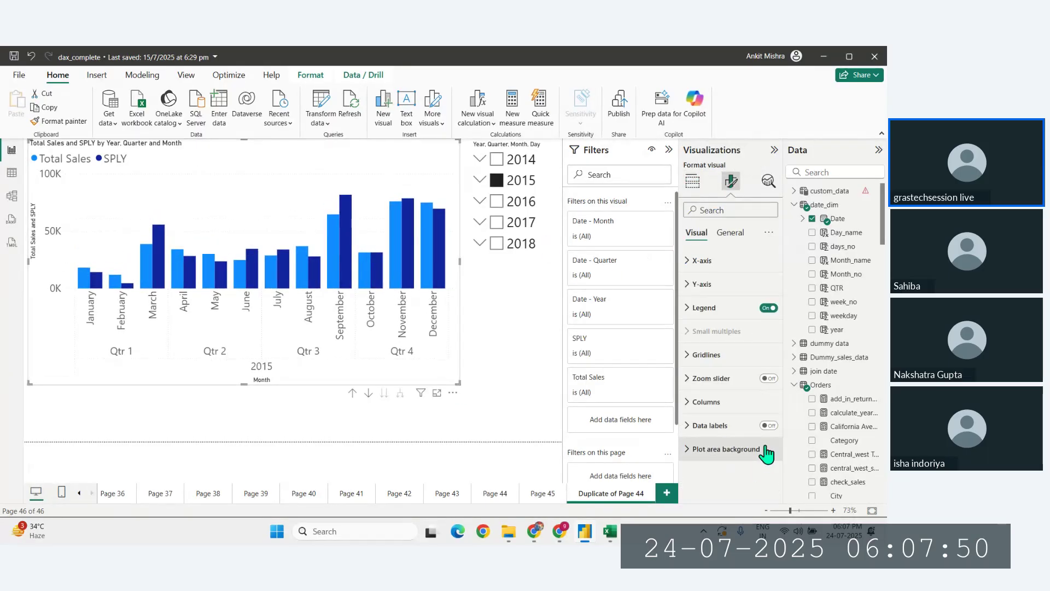
pyautogui.click(769, 425)
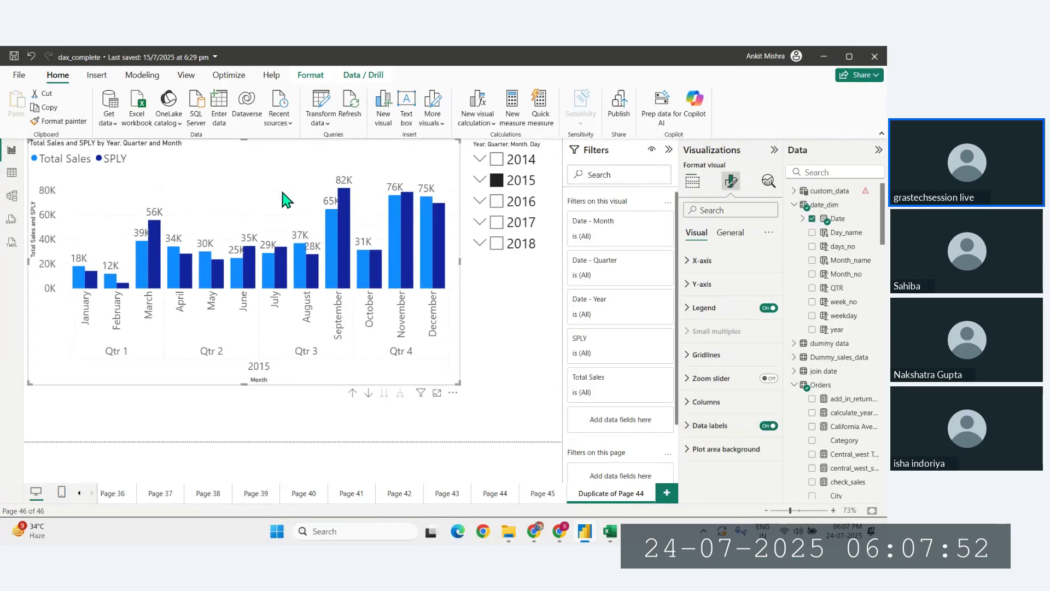
pyautogui.moveTo(277, 192); pyautogui.dragTo(252, 179)
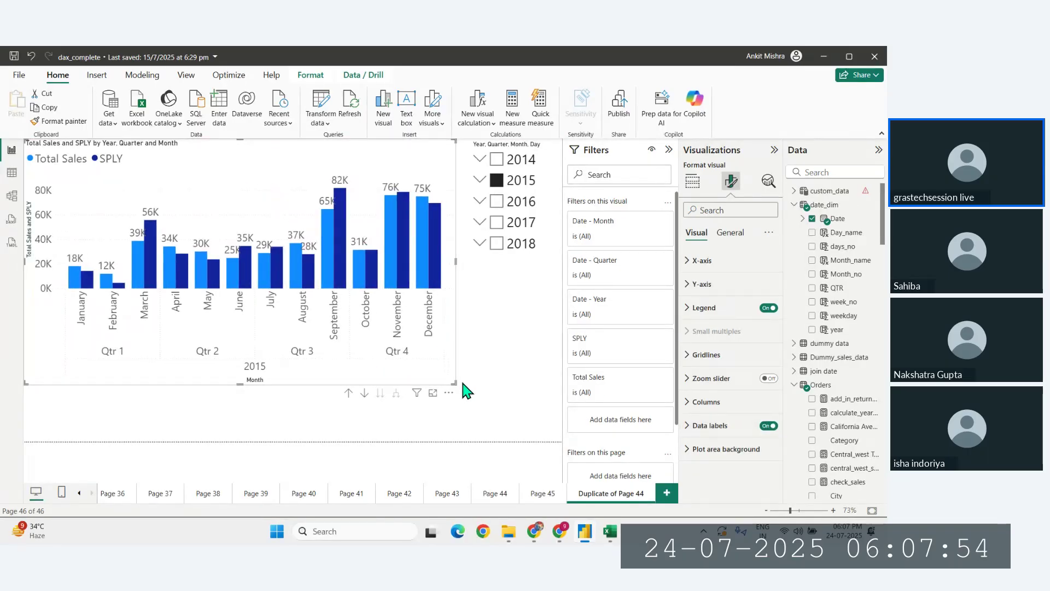
pyautogui.moveTo(463, 384); pyautogui.dragTo(473, 346)
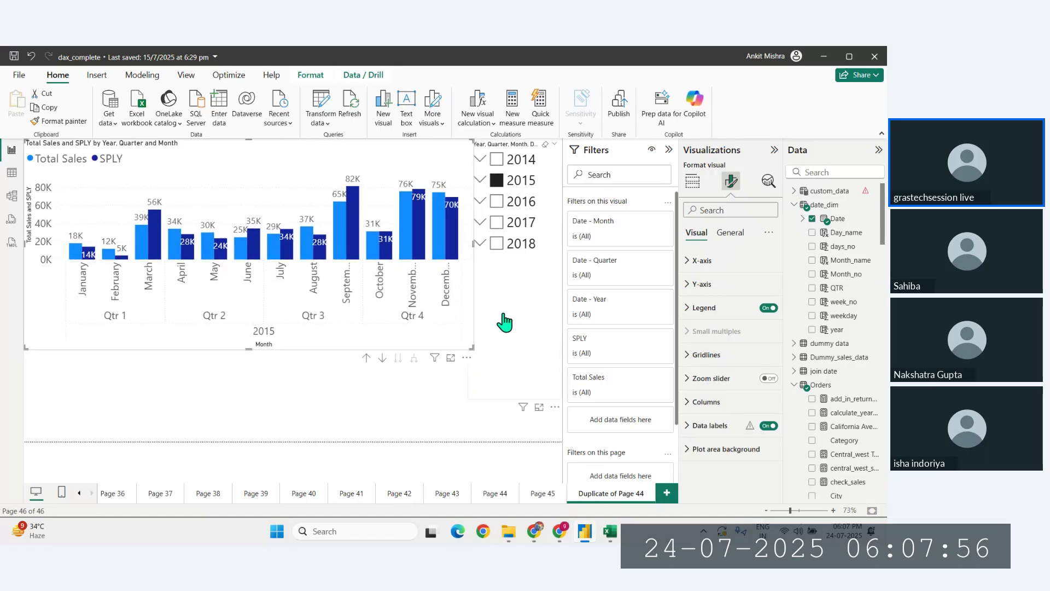
# Step: Place the year slicer beneath the column chart and resize it into a wide, short box
pyautogui.moveTo(482, 389); pyautogui.dragTo(128, 432)
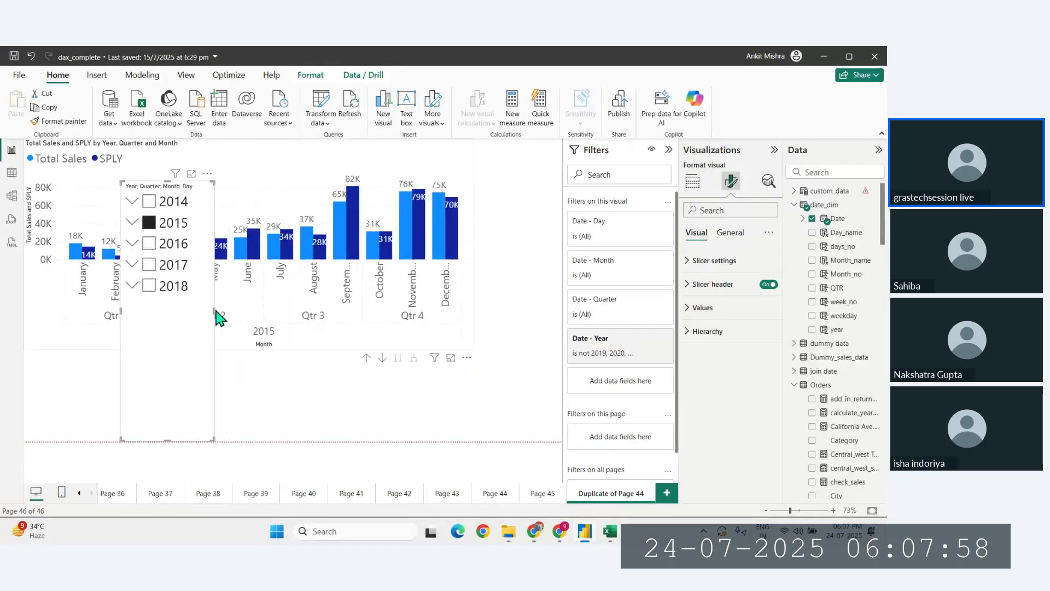
pyautogui.moveTo(217, 313); pyautogui.dragTo(549, 379)
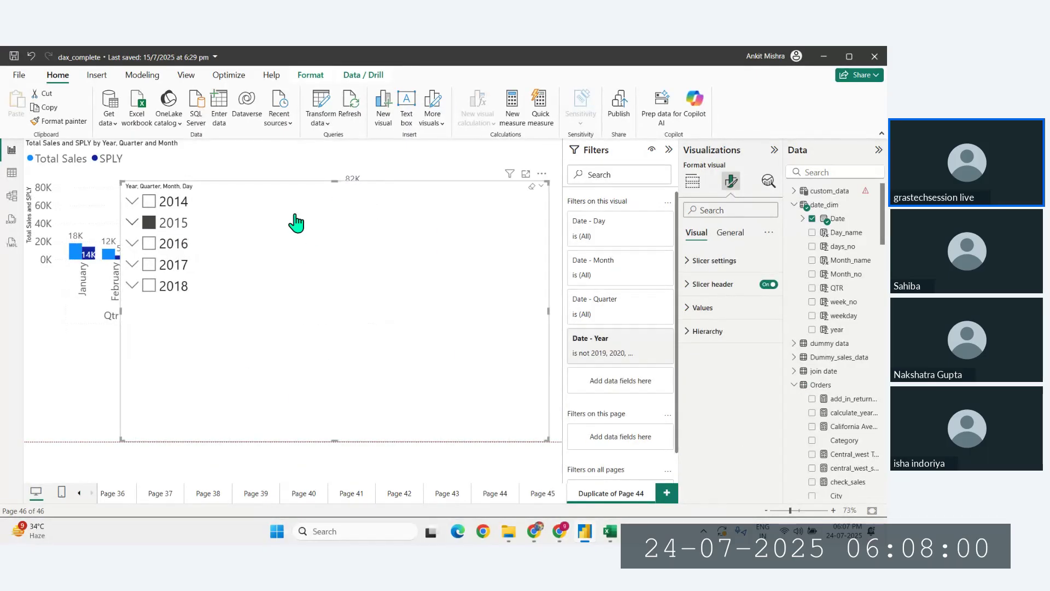
pyautogui.moveTo(337, 181); pyautogui.dragTo(235, 353)
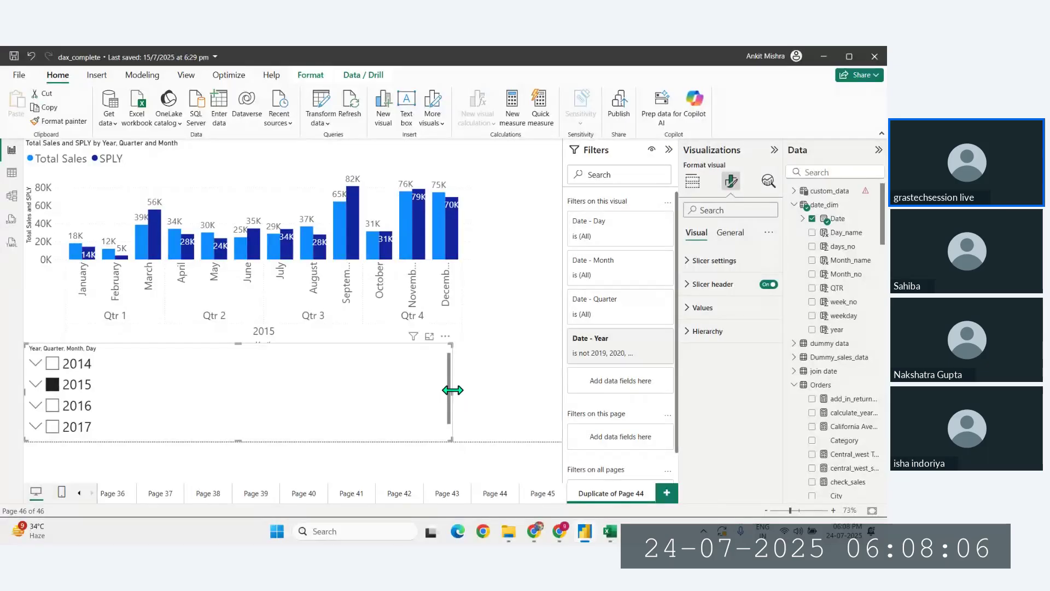
pyautogui.moveTo(453, 390); pyautogui.dragTo(469, 405)
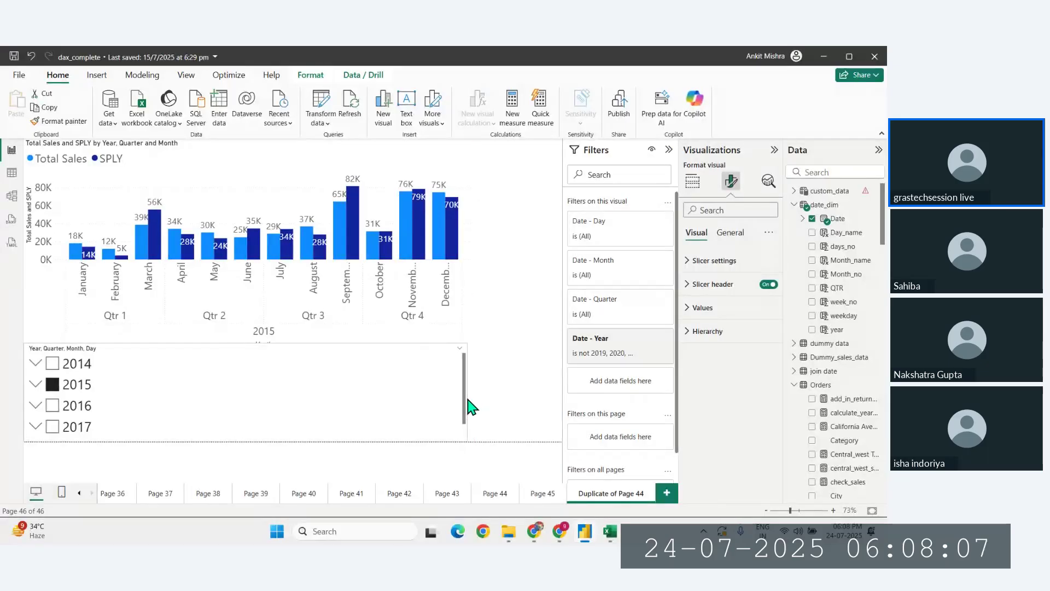
# Step: Stretch the column chart to the full width of the page
pyautogui.click(449, 324)
pyautogui.moveTo(469, 345); pyautogui.dragTo(569, 342)
pyautogui.click(530, 412)
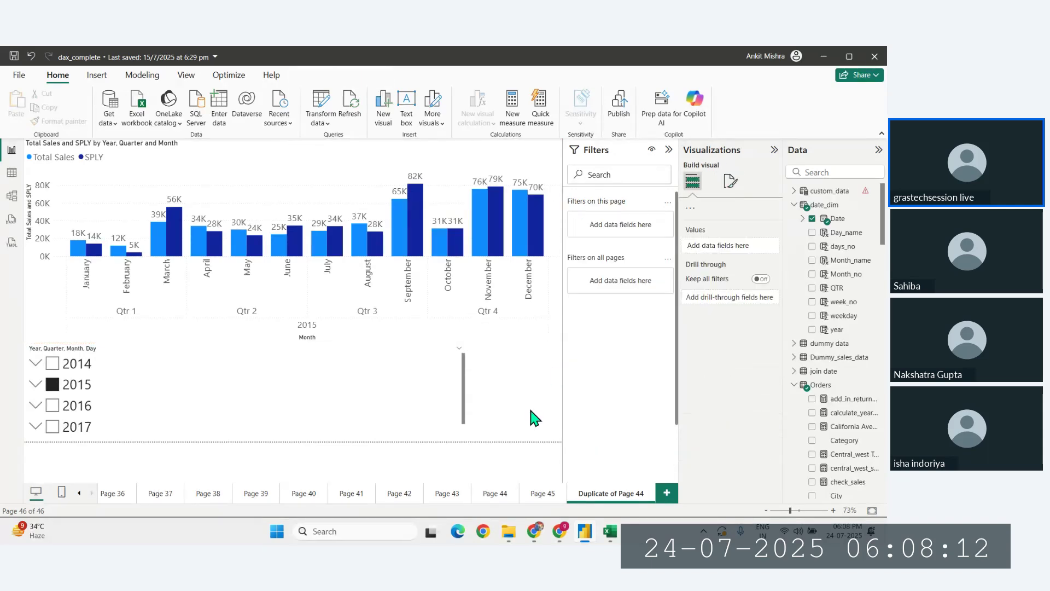
# Step: Examine the monthly columns for 2015, including the details of September's Total Sales
pyautogui.click(304, 171)
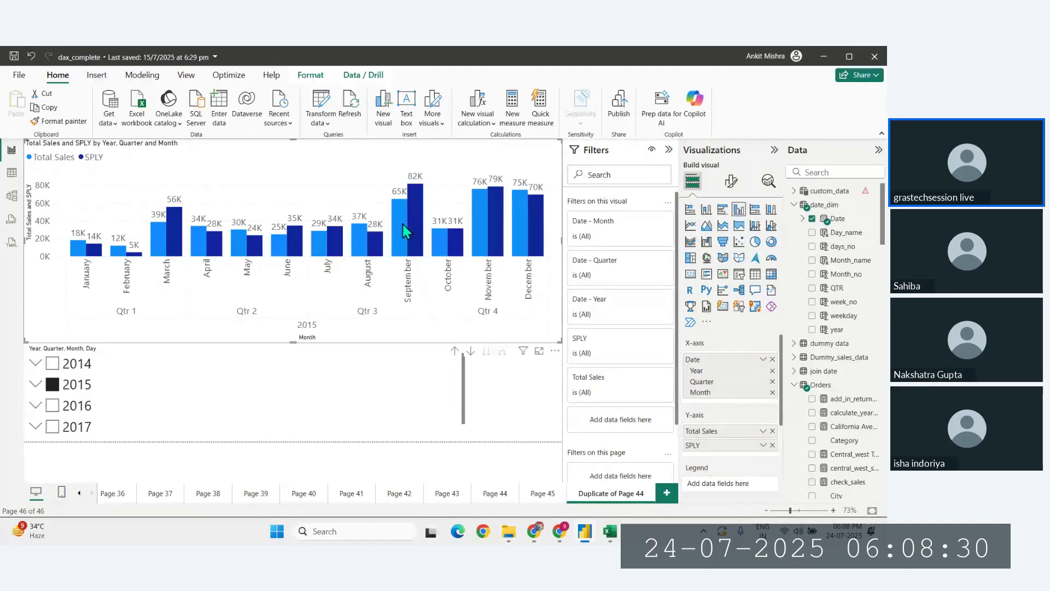
pyautogui.moveTo(402, 225)
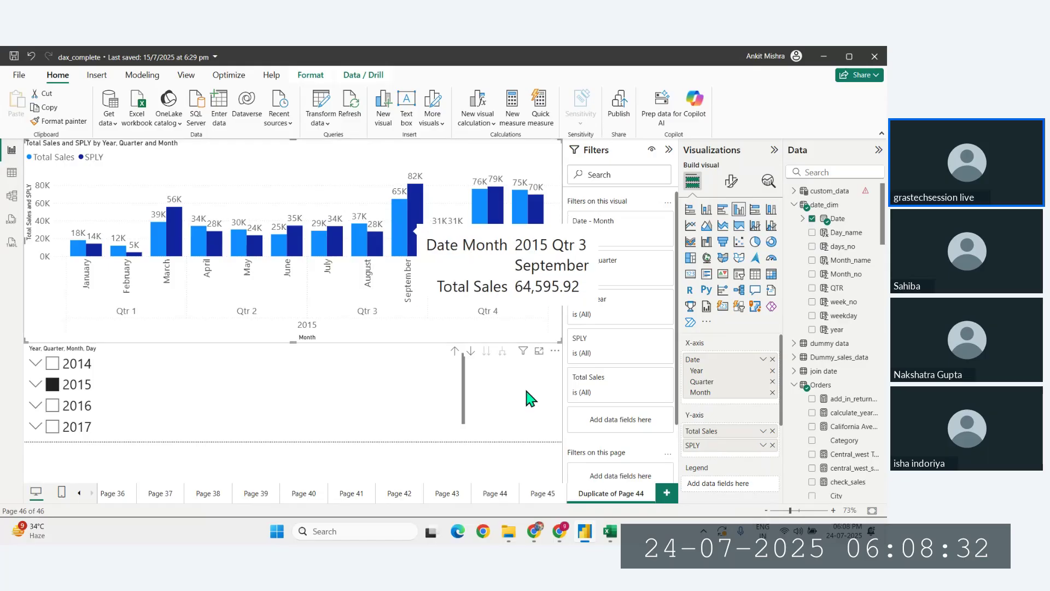
pyautogui.click(513, 411)
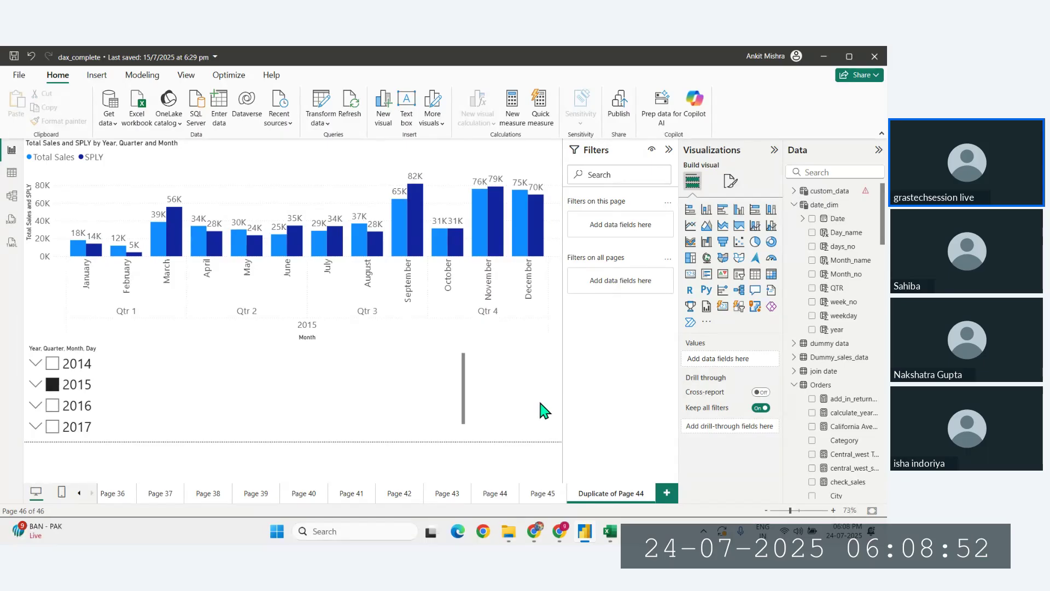
pyautogui.click(159, 188)
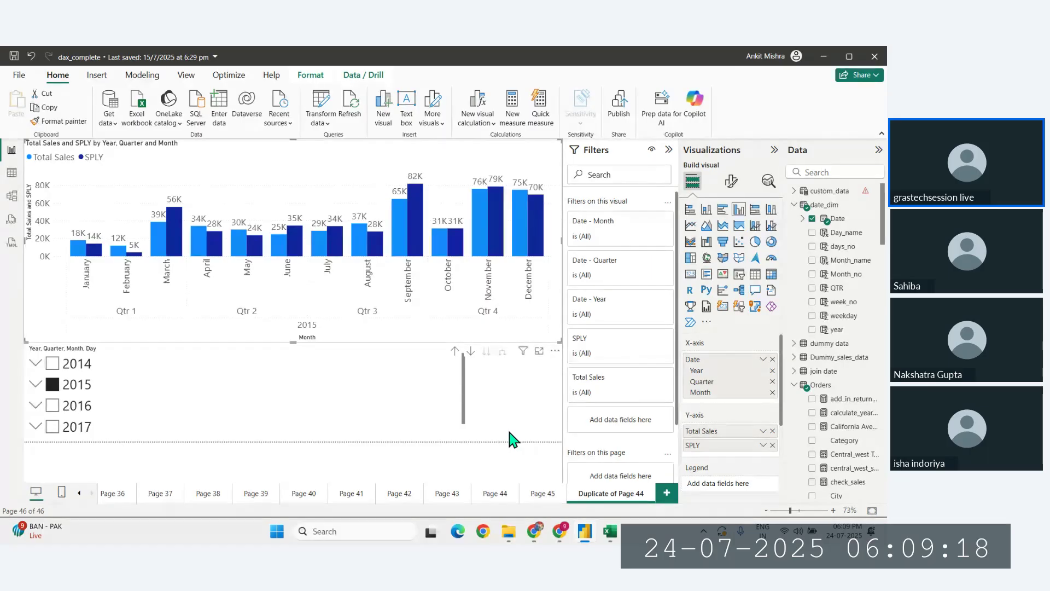
# Step: Compare monthly Total Sales with SPLY in the chart's focus mode, return to the report and slightly reduce the chart's height
pyautogui.click(539, 351)
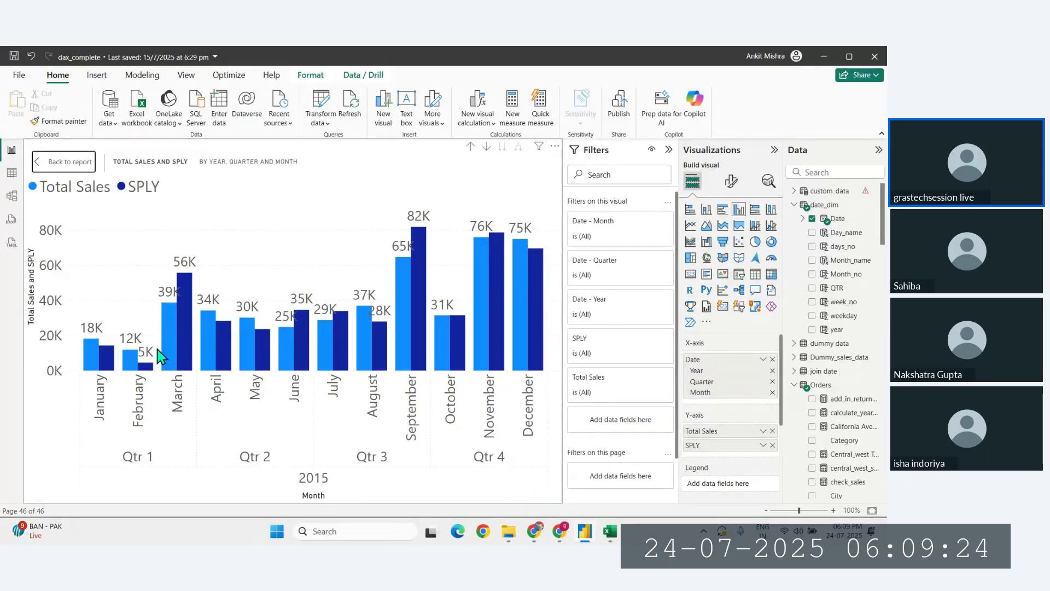
pyautogui.moveTo(167, 369)
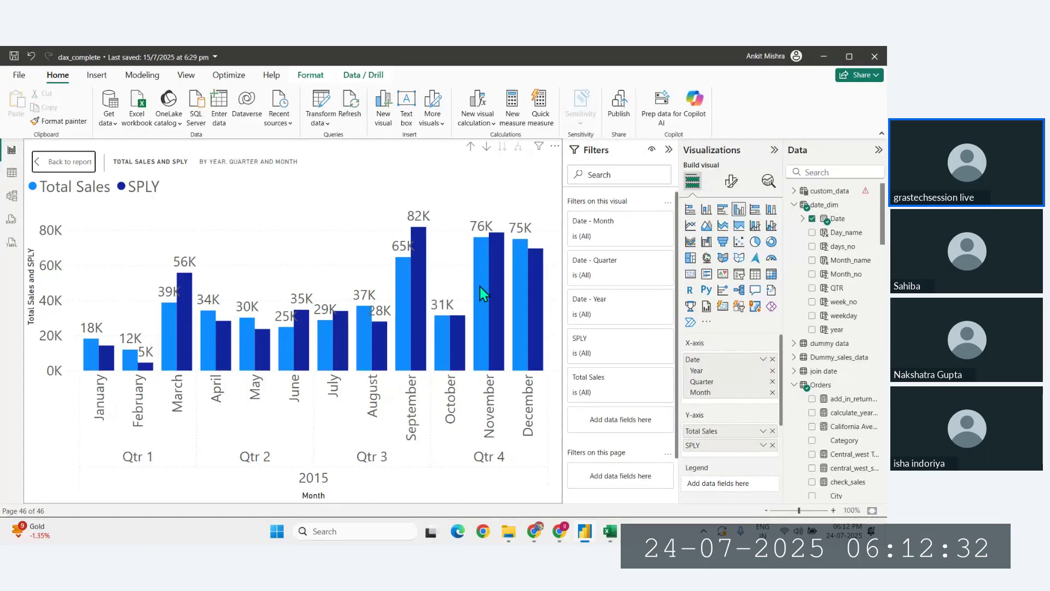
pyautogui.moveTo(542, 313)
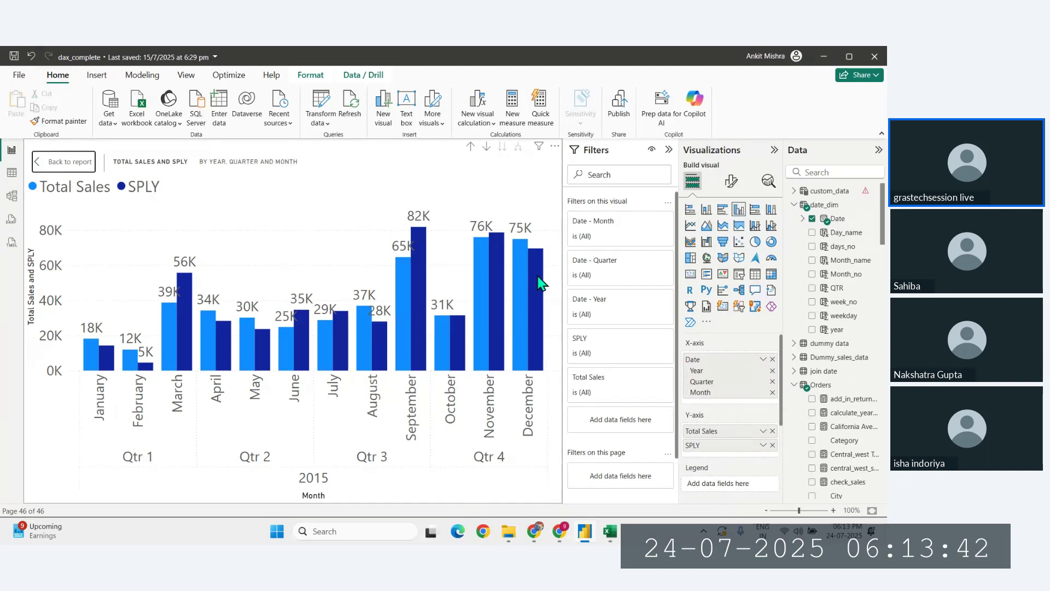
pyautogui.moveTo(540, 283)
pyautogui.moveTo(521, 370)
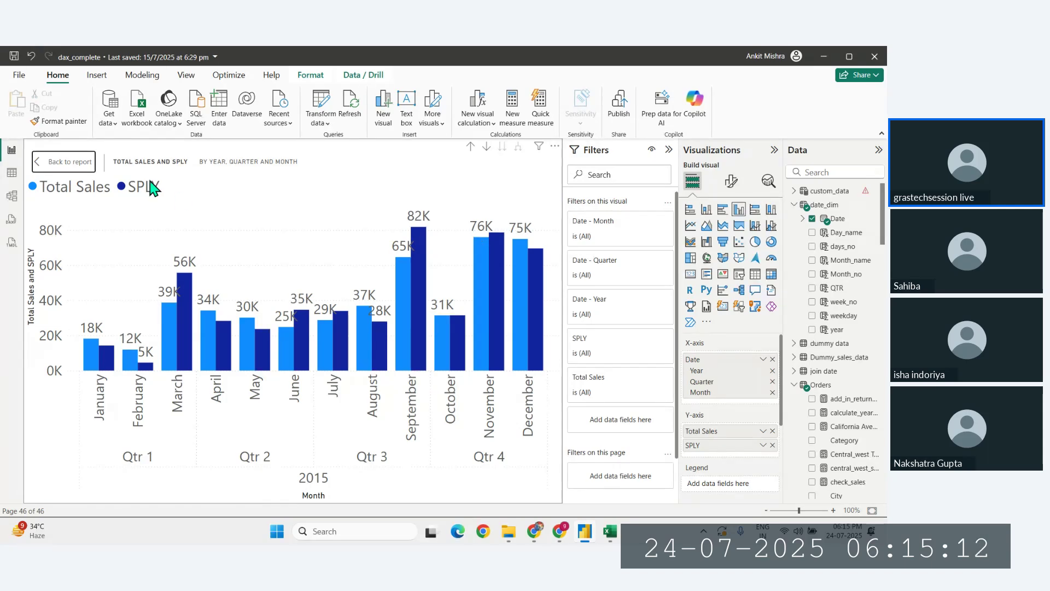
pyautogui.click(76, 166)
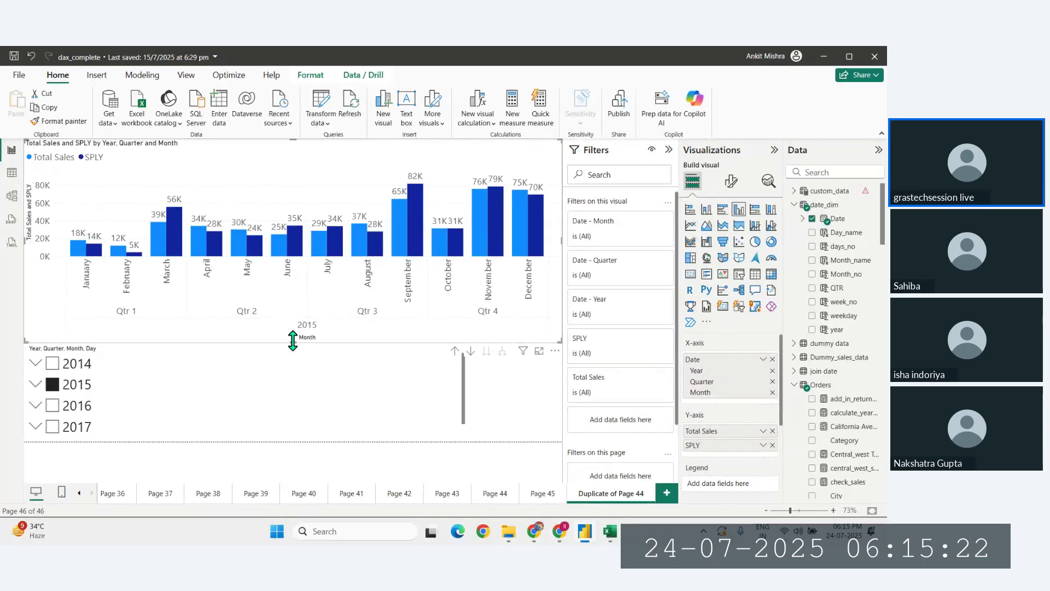
pyautogui.moveTo(293, 340); pyautogui.dragTo(294, 326)
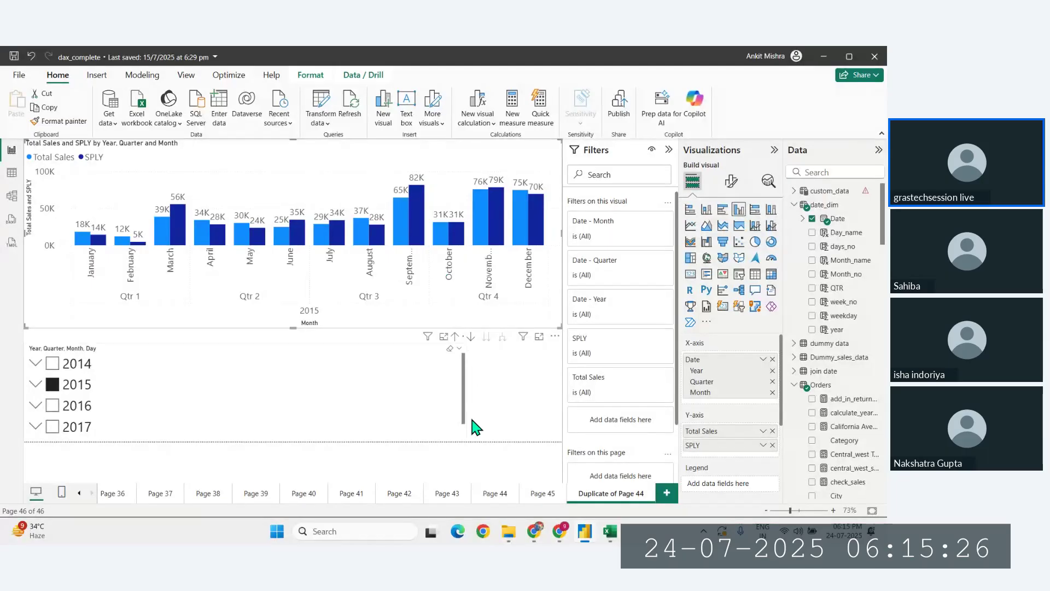
# Step: Copy the Total Sales and SPLY table from Page 44 and paste it onto a new report page
pyautogui.click(557, 495)
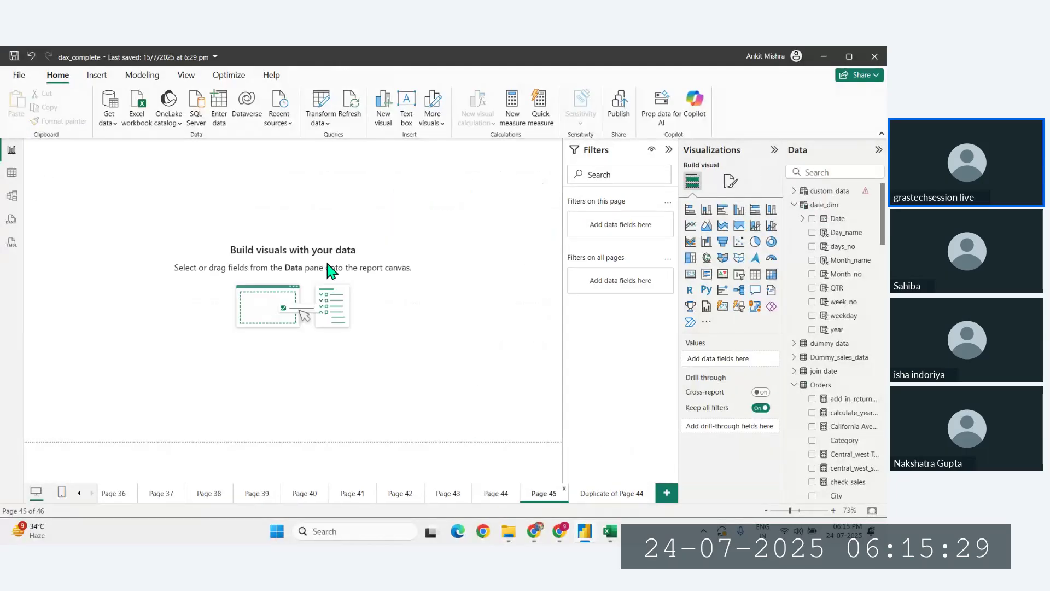
pyautogui.click(496, 497)
pyautogui.click(319, 307)
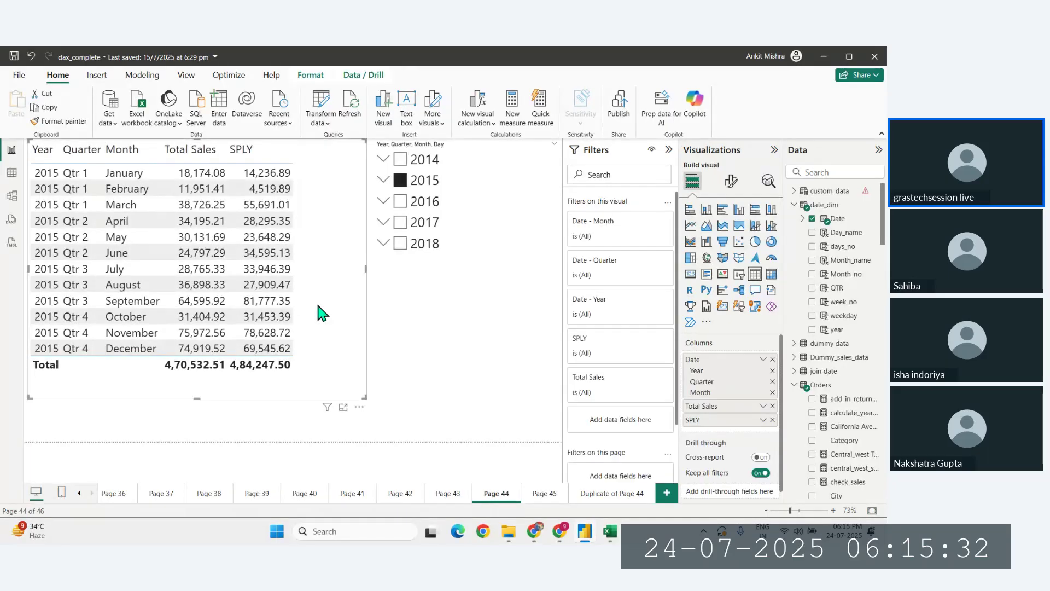
pyautogui.click(667, 492)
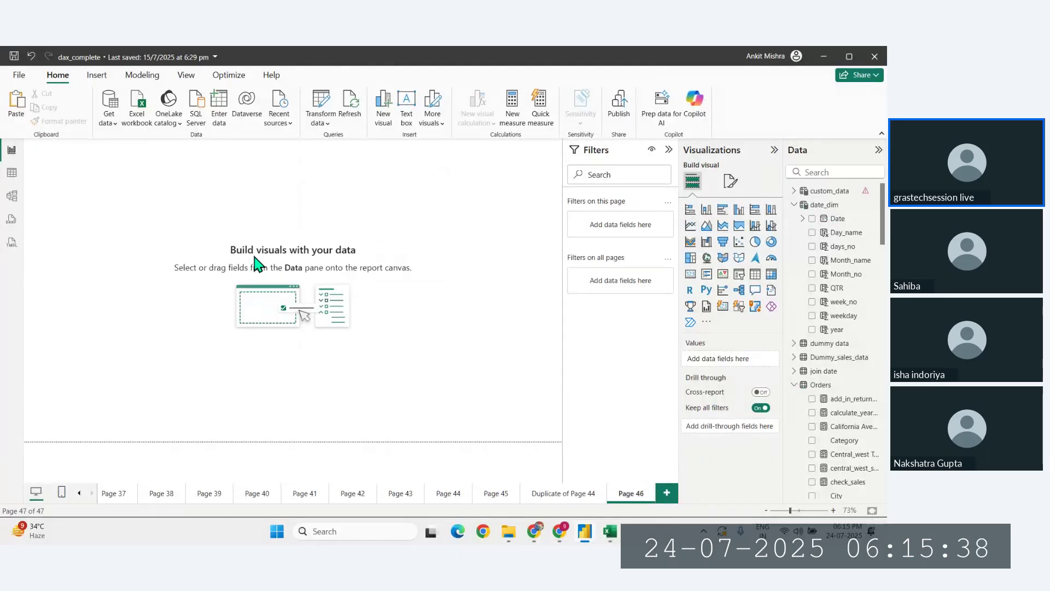
pyautogui.hotkey('ctrl', 'v')
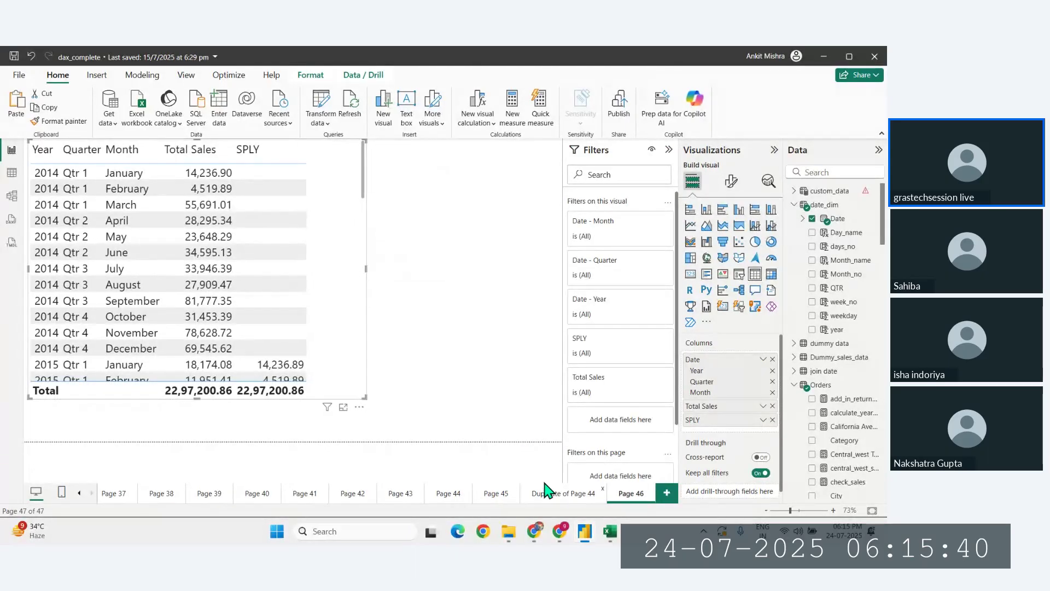
# Step: Copy the year slicer from Page 44 and paste it beside the table on Page 46, synced with the original
pyautogui.click(497, 499)
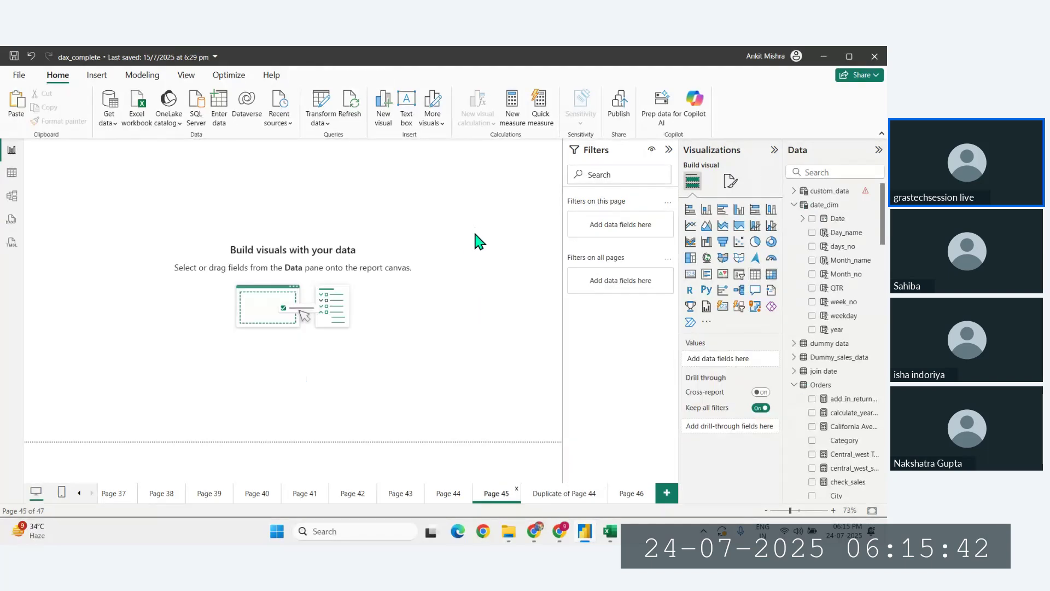
pyautogui.click(440, 495)
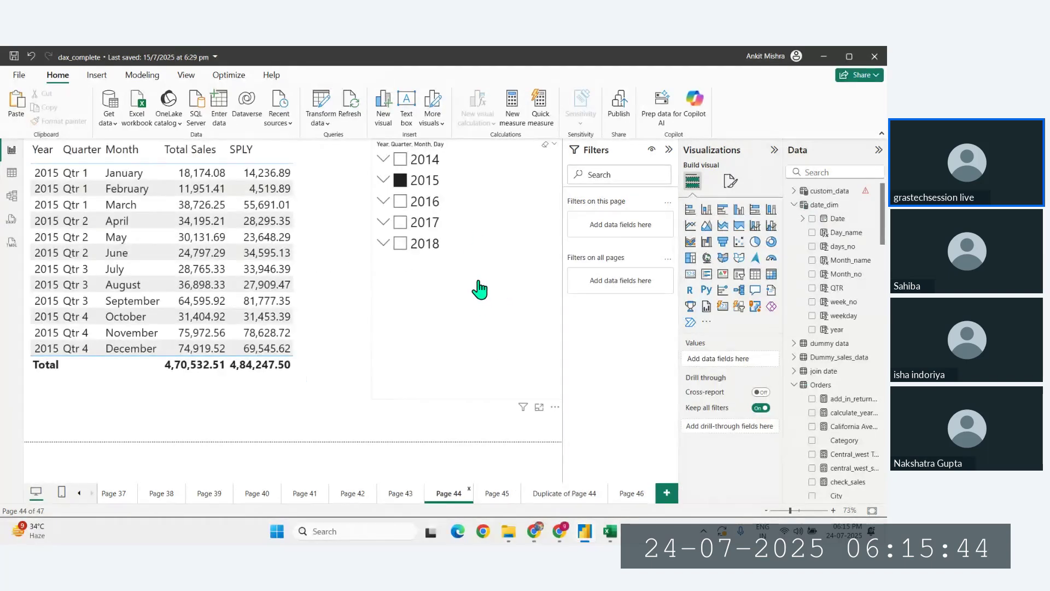
pyautogui.click(475, 294)
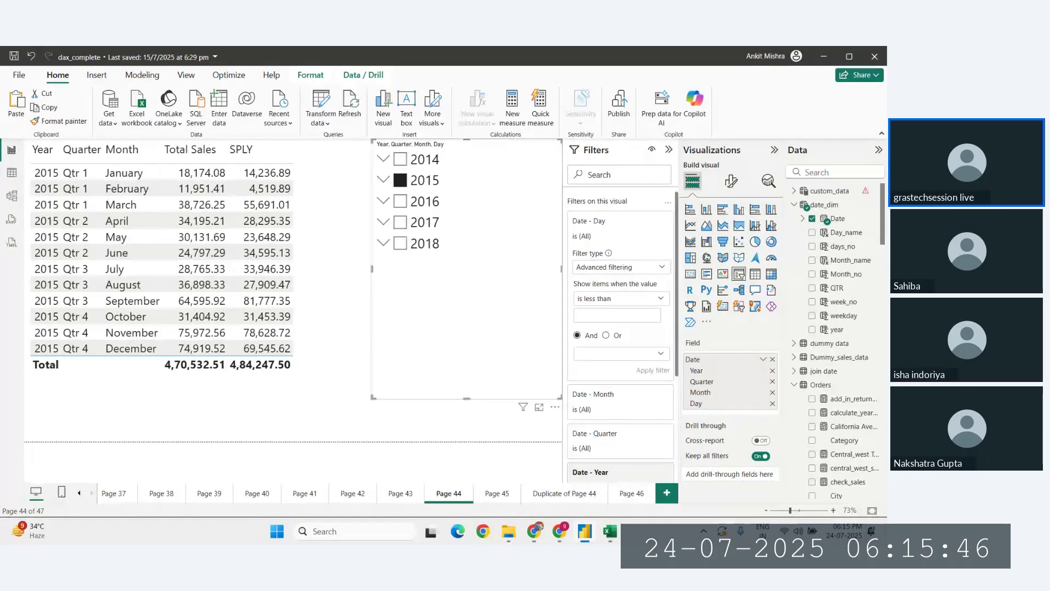
pyautogui.click(632, 493)
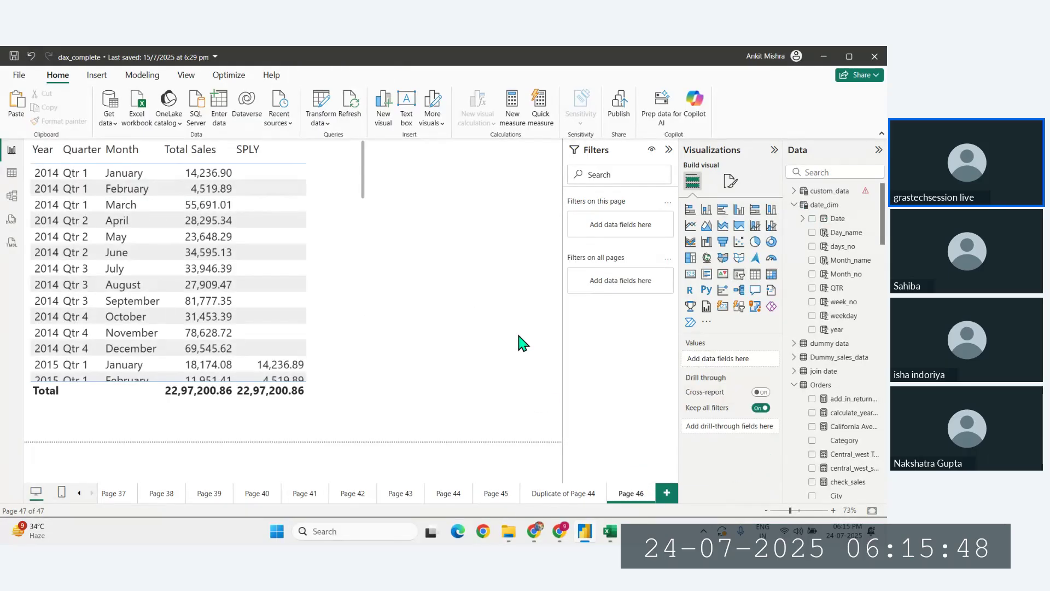
pyautogui.hotkey('ctrl', 'v')
pyautogui.click(529, 308)
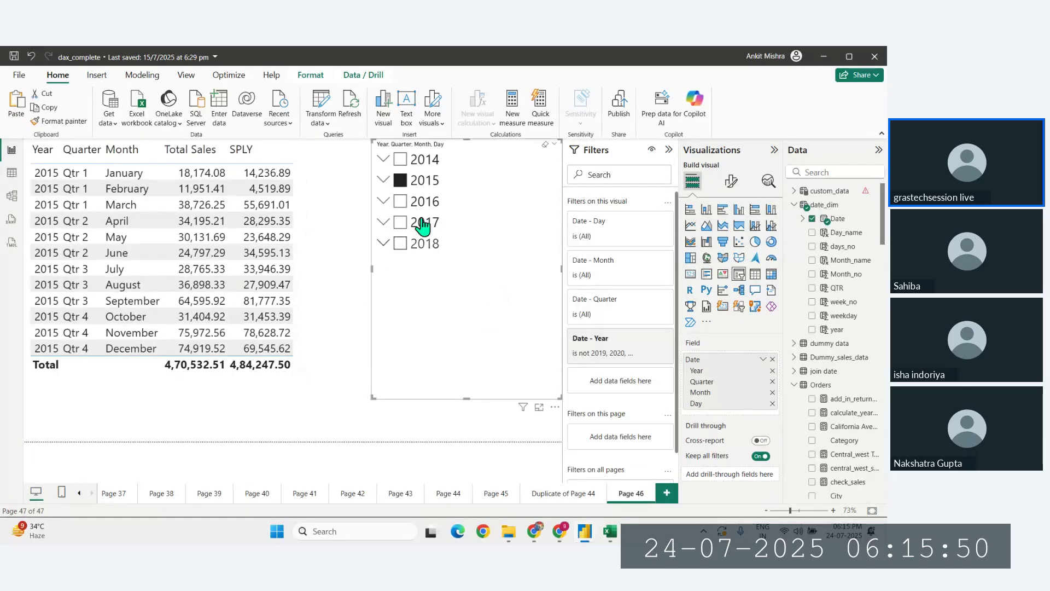
# Step: Remove Month and Quarter from the copied table, and clear and delete the year slicer beside it
pyautogui.click(320, 254)
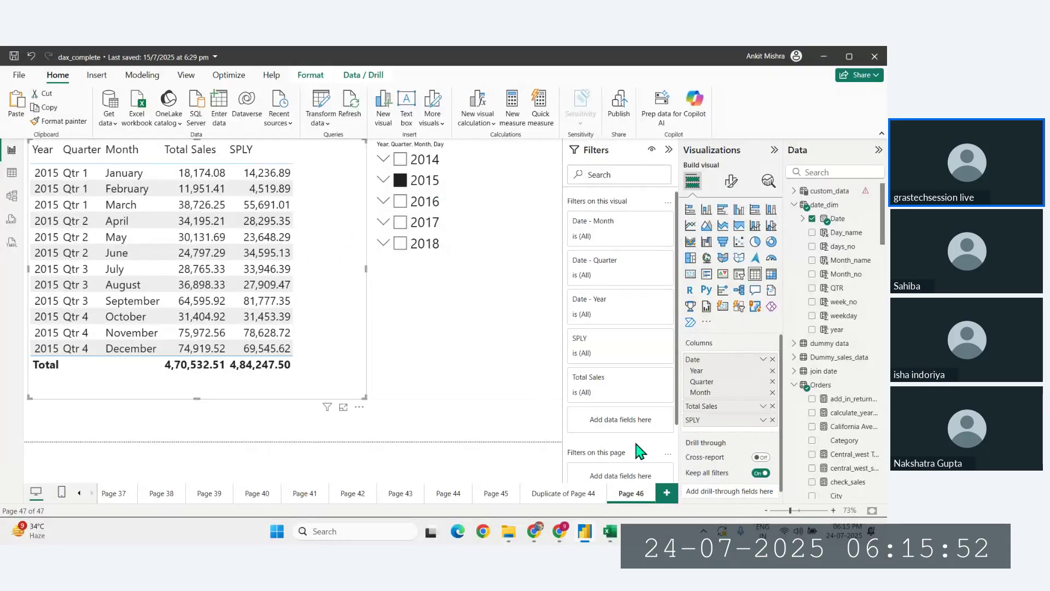
pyautogui.click(772, 392)
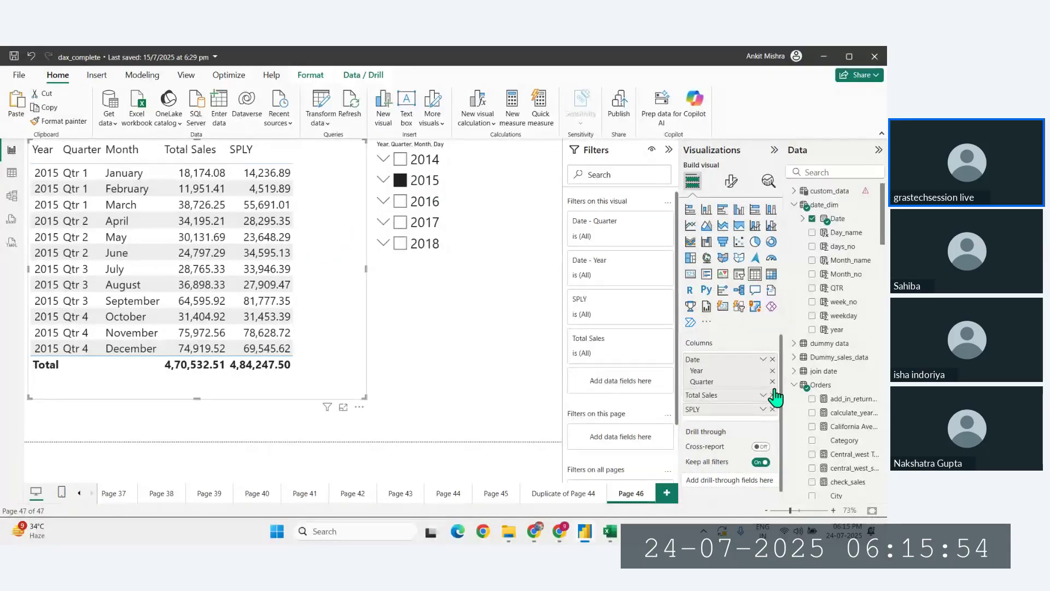
pyautogui.click(772, 381)
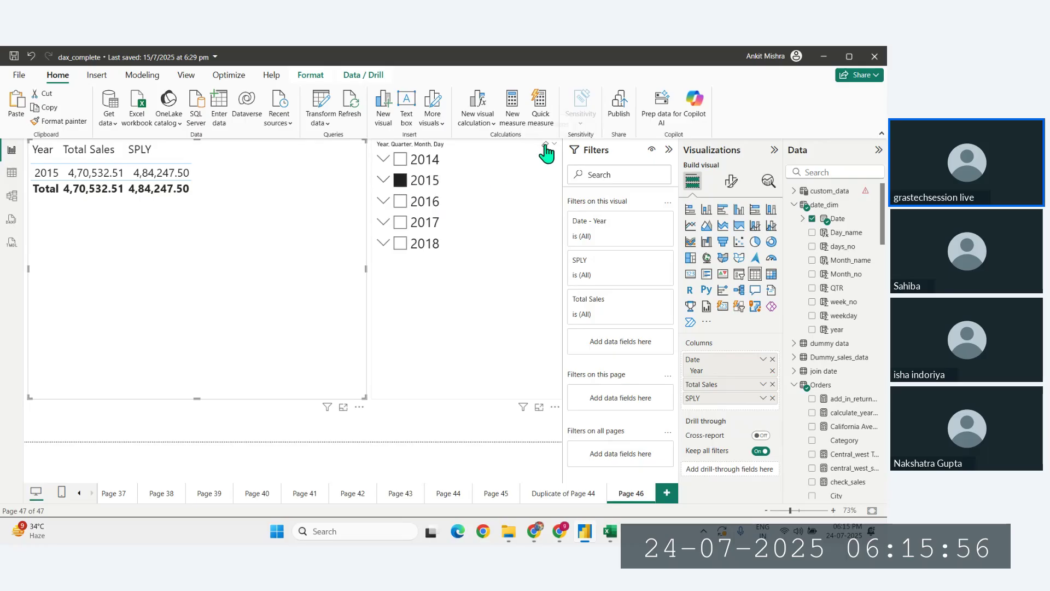
pyautogui.click(545, 145)
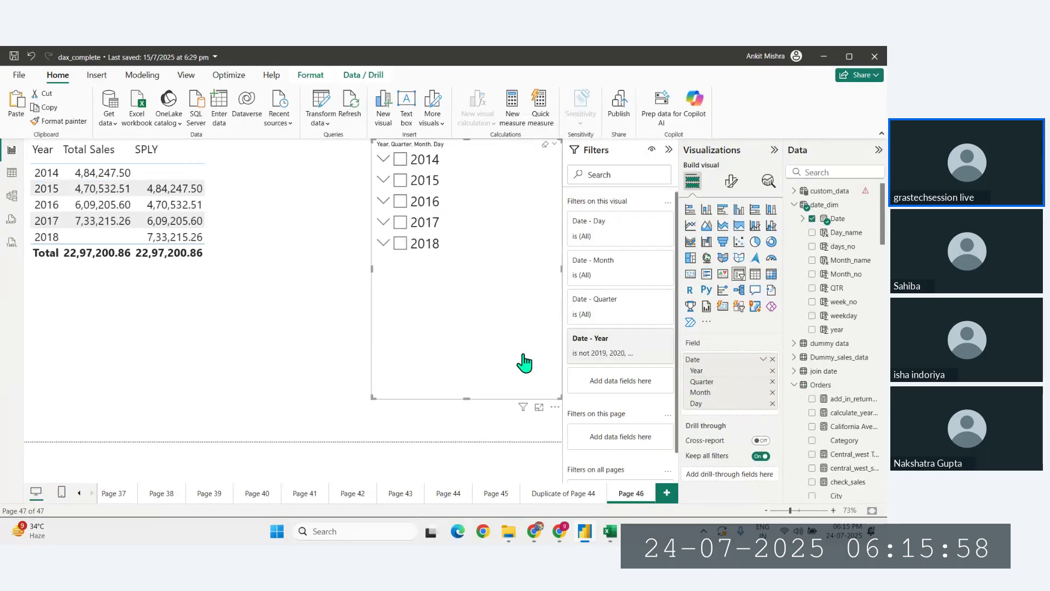
pyautogui.press('Delete')
# Step: Convert the yearly table to a clustered column chart and resize it into a wide, shorter chart along the page's top edge
pyautogui.moveTo(263, 355); pyautogui.dragTo(420, 398)
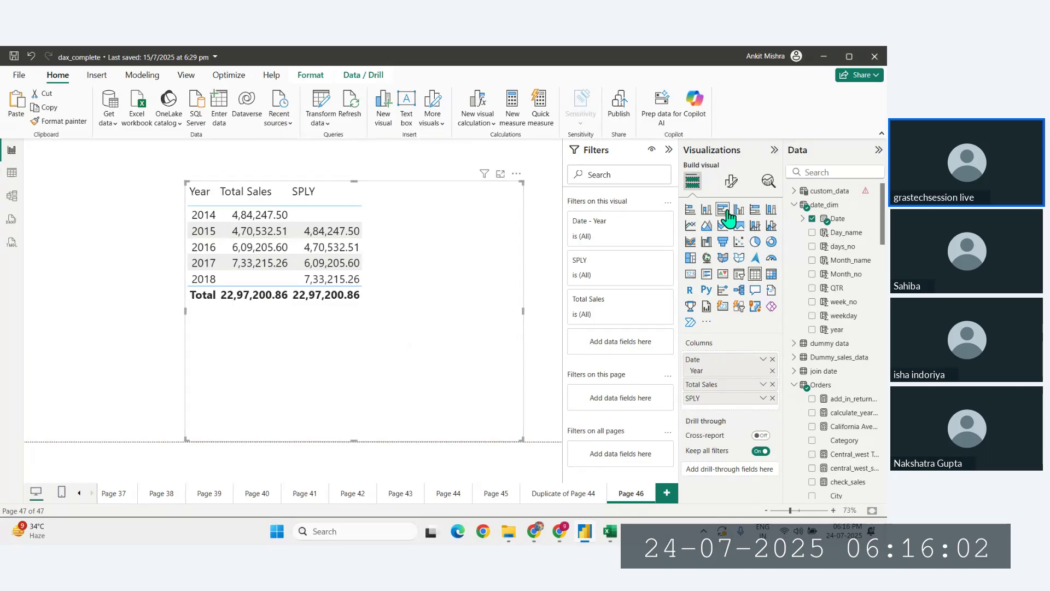
pyautogui.click(741, 210)
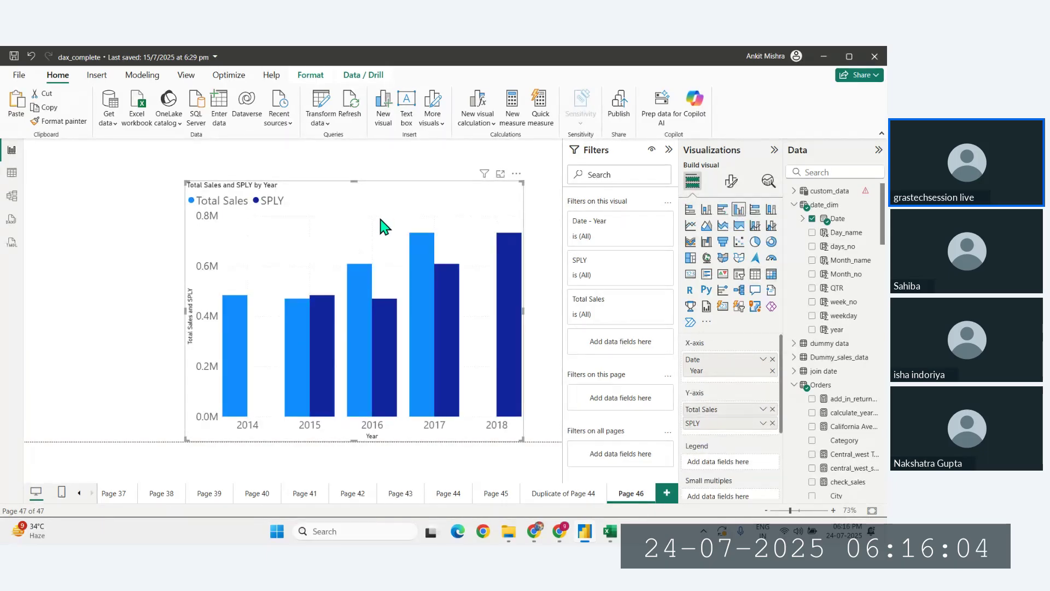
pyautogui.moveTo(378, 214); pyautogui.dragTo(284, 163)
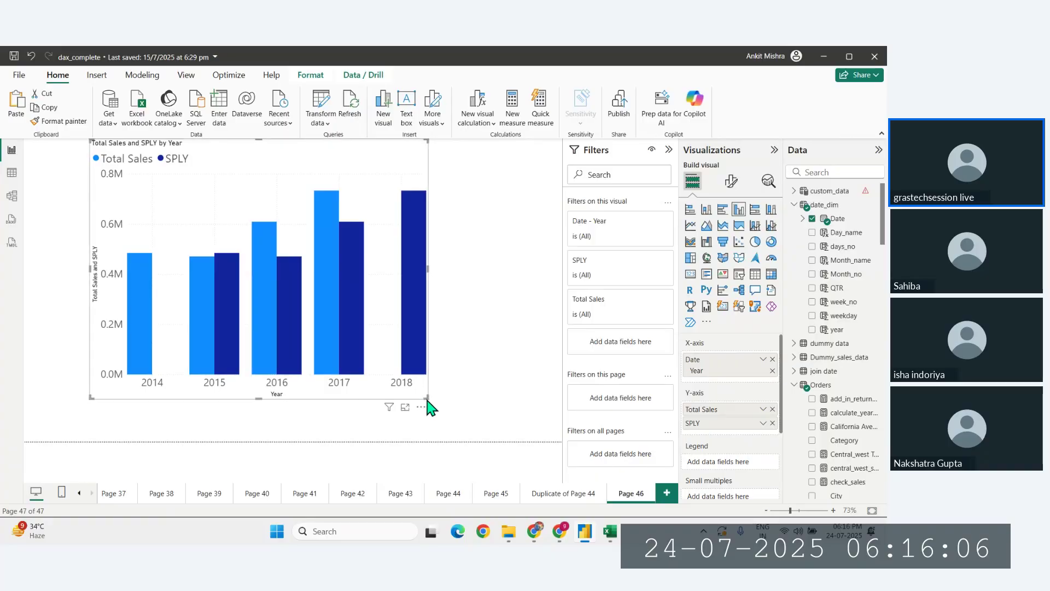
pyautogui.moveTo(429, 402); pyautogui.dragTo(356, 268)
pyautogui.moveTo(391, 398); pyautogui.dragTo(519, 344)
# Step: Enable data labels on the yearly column chart and set their value display units to Thousands
pyautogui.click(731, 181)
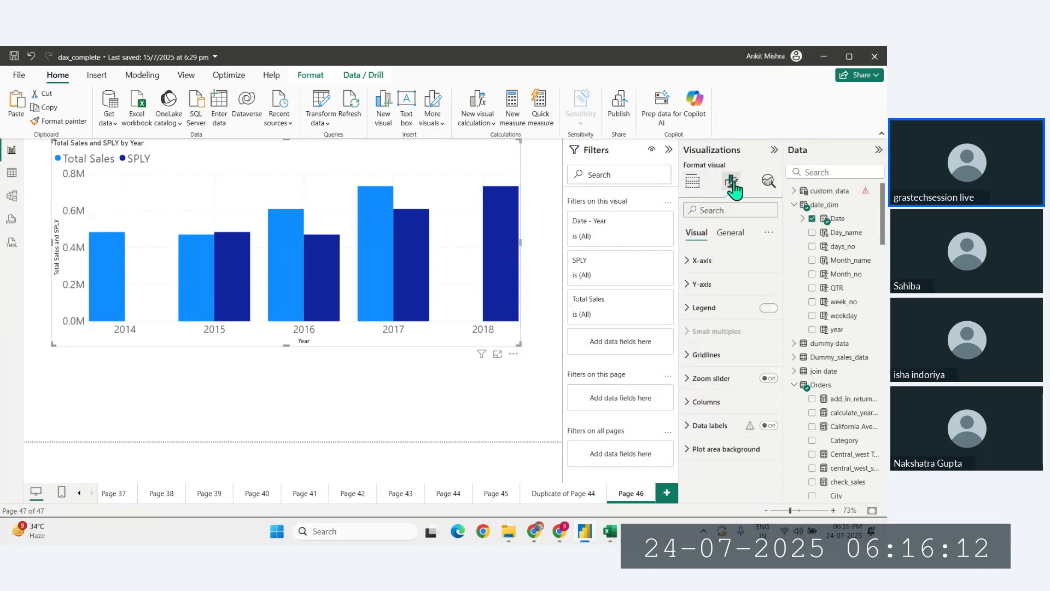
pyautogui.click(767, 426)
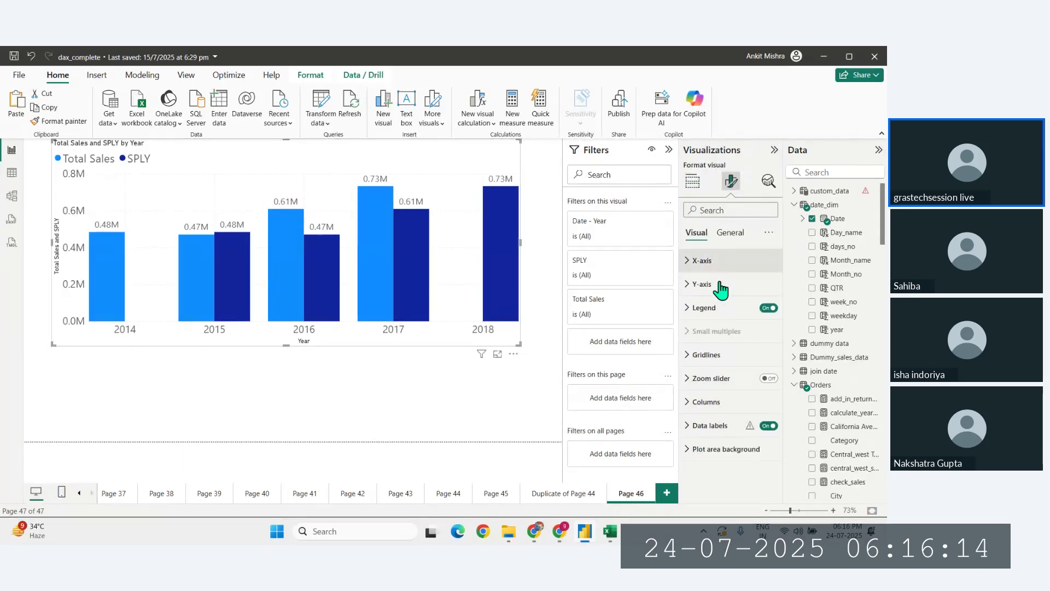
pyautogui.click(705, 426)
pyautogui.scroll(-5, 722, 356)
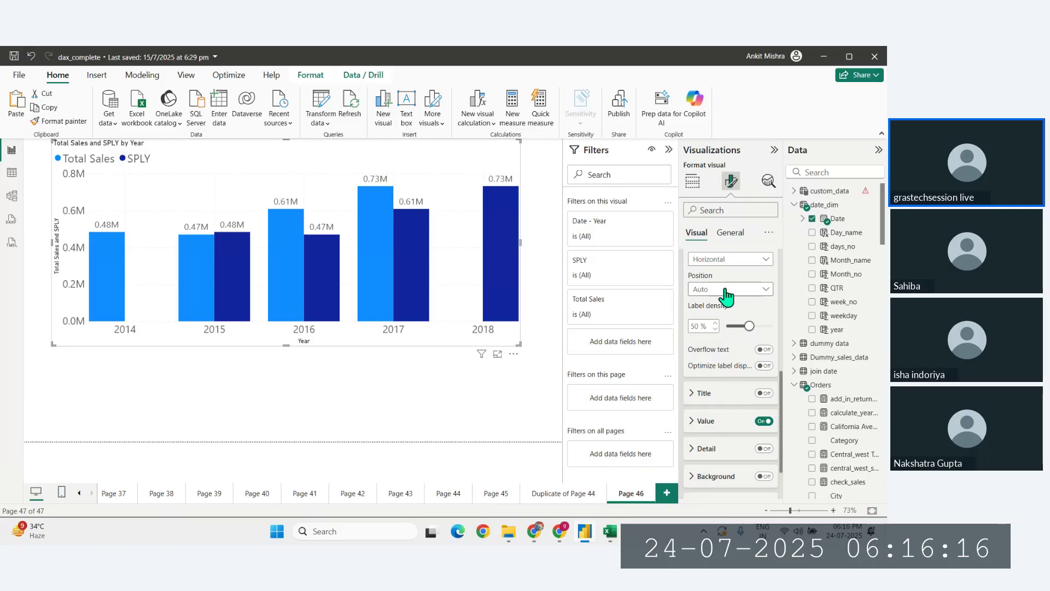
pyautogui.click(730, 424)
pyautogui.scroll(-4, 733, 422)
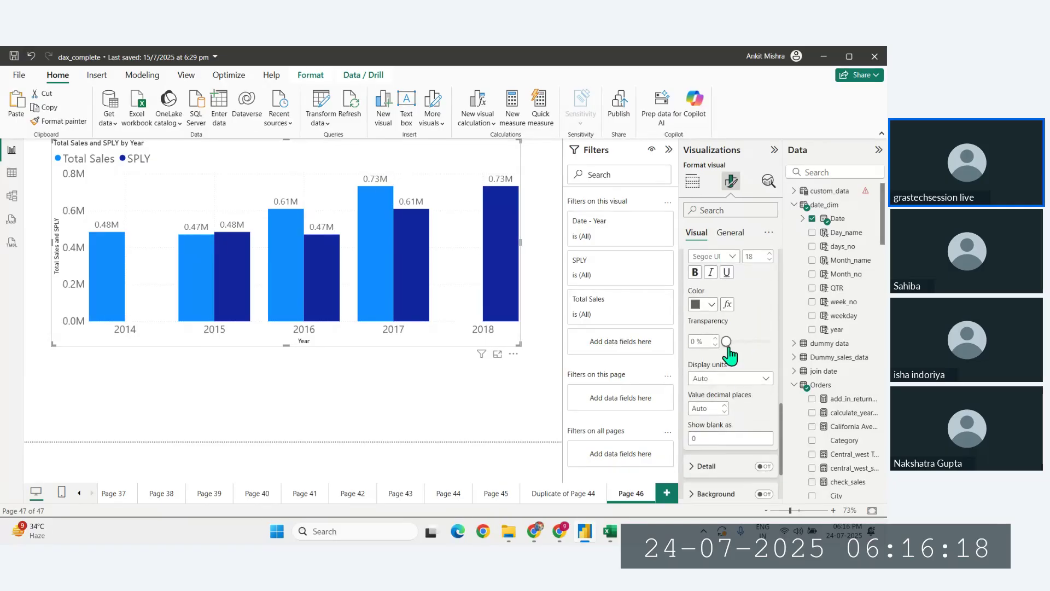
pyautogui.click(730, 378)
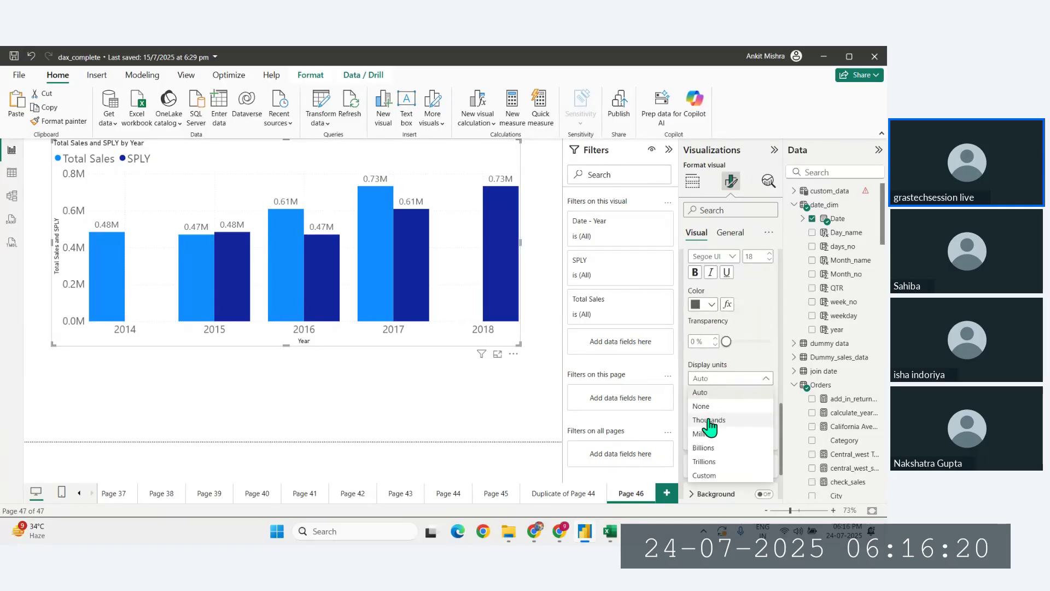
pyautogui.click(709, 421)
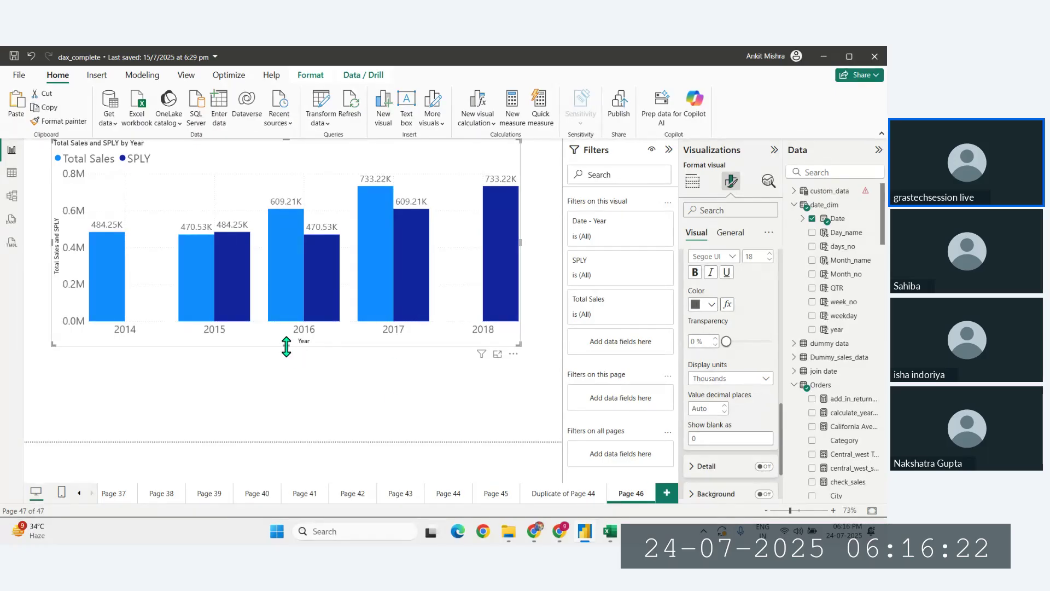
# Step: Increase the height of the Total Sales and SPLY by Year column chart and deselect it
pyautogui.moveTo(287, 345); pyautogui.dragTo(285, 409)
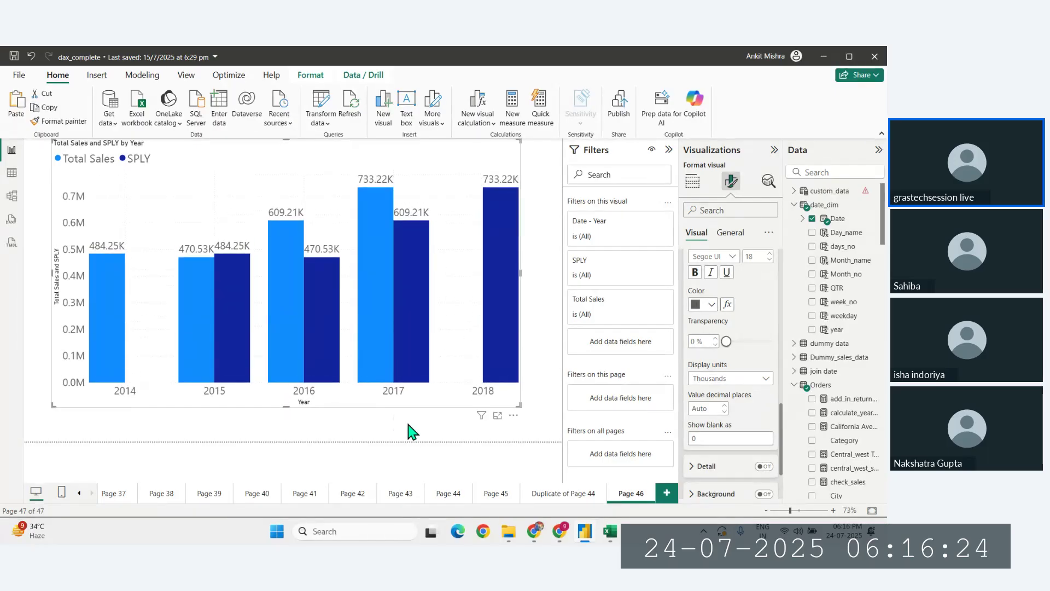
pyautogui.click(417, 437)
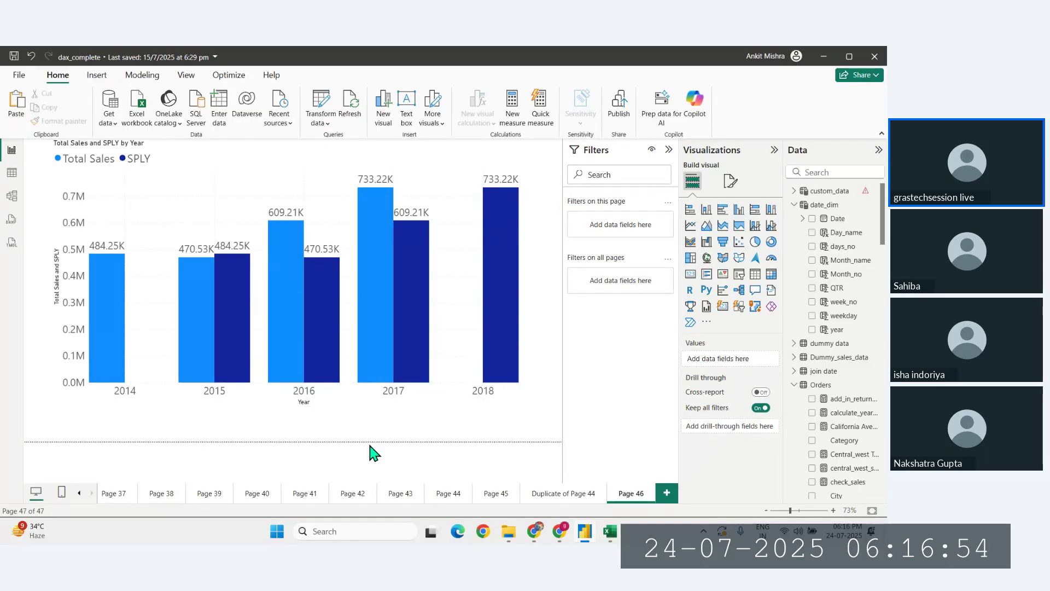
# Step: Compare the 2016 Total Sales and SPLY columns in the chart using their tooltips
pyautogui.moveTo(327, 314)
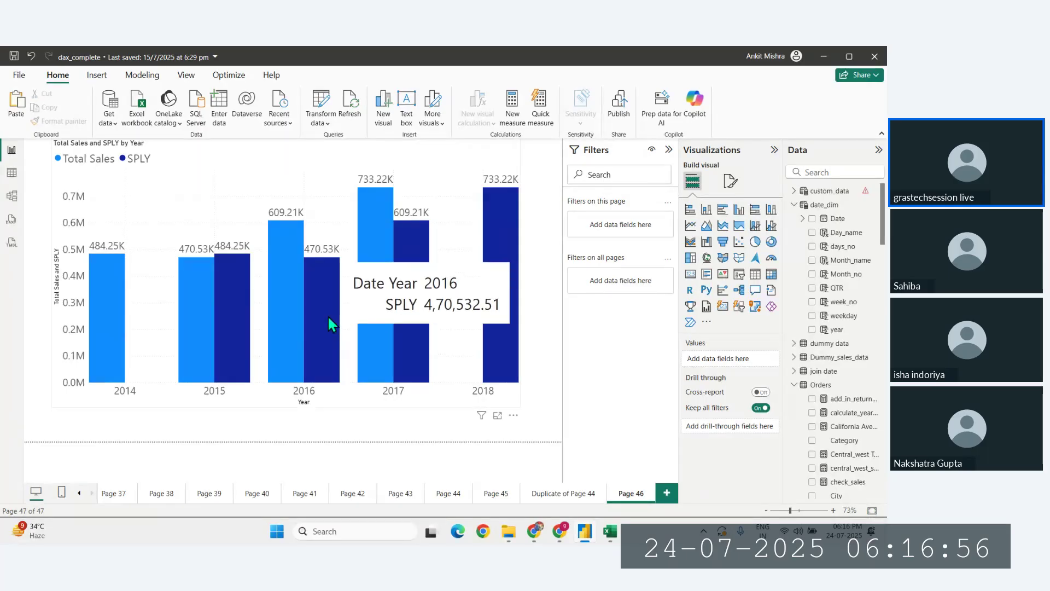
pyautogui.moveTo(278, 307)
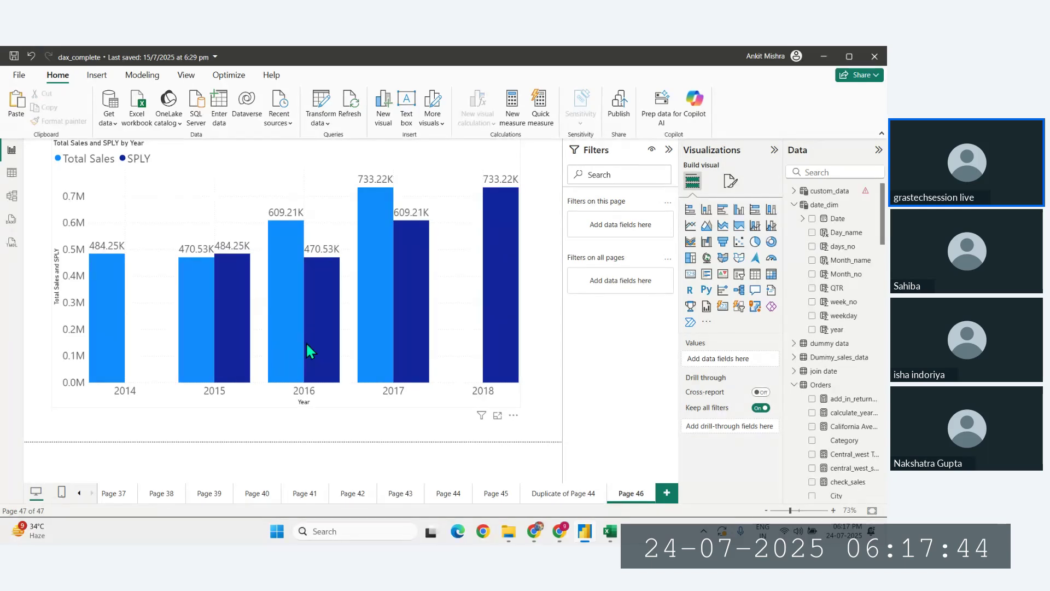
pyautogui.moveTo(312, 353)
pyautogui.moveTo(307, 386)
pyautogui.moveTo(278, 309)
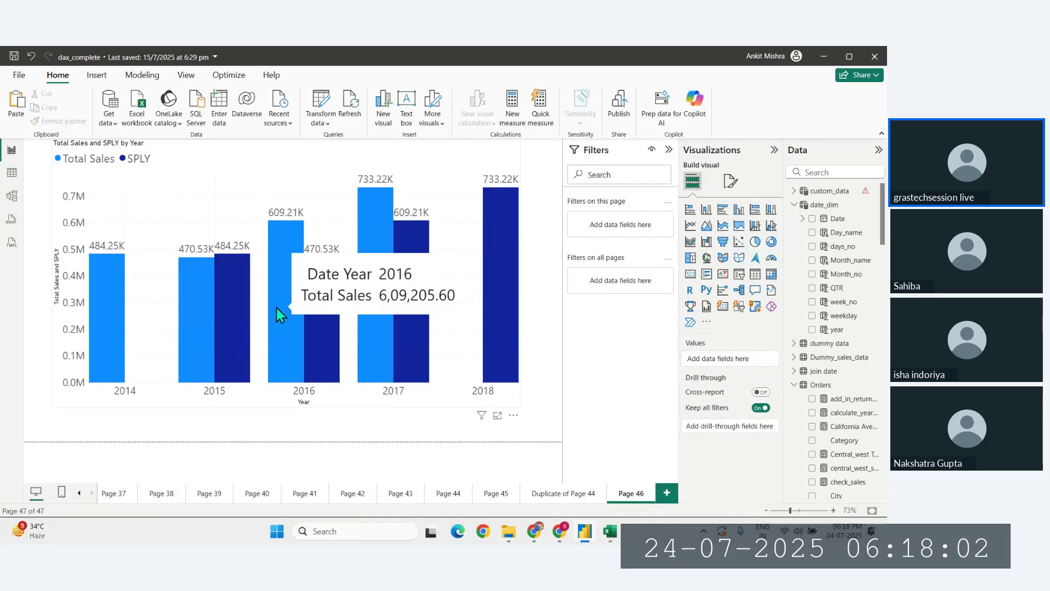
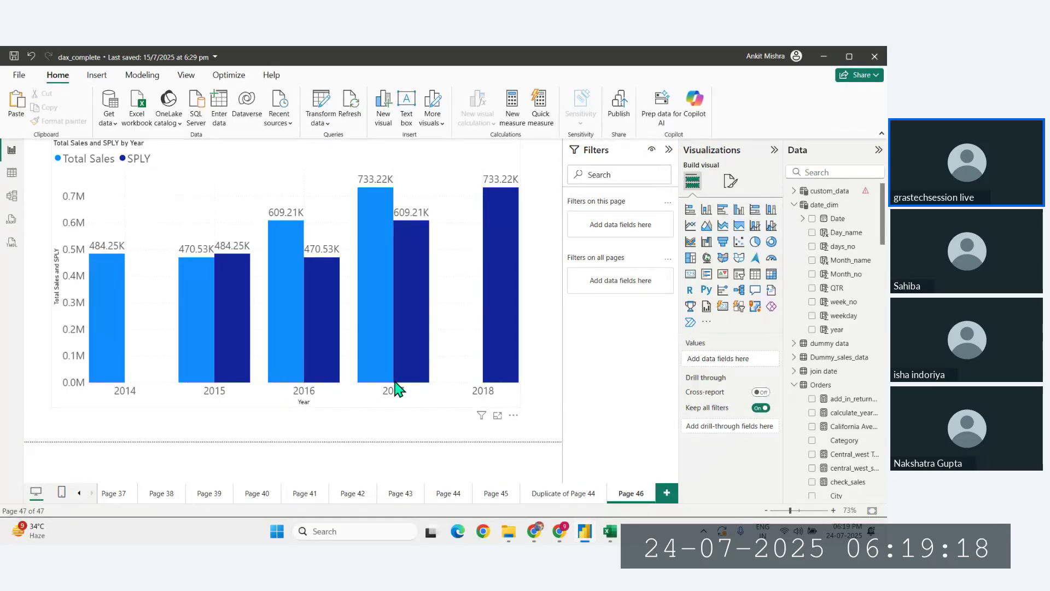
pyautogui.moveTo(396, 385)
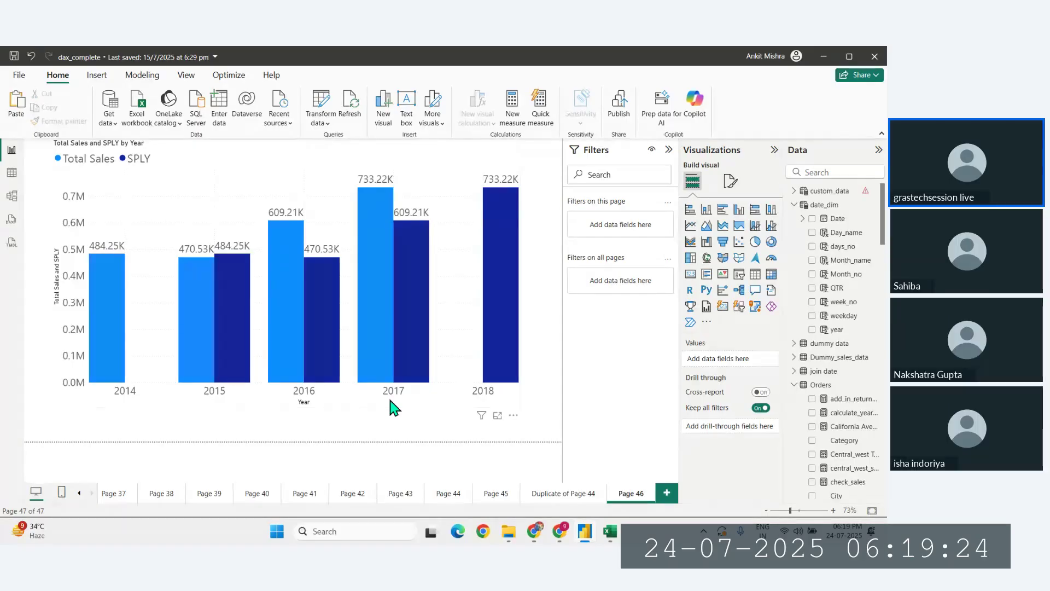
# Step: Try the Total Sales and SPLY chart as a clustered bar chart and switch it back to a clustered column chart
pyautogui.click(721, 216)
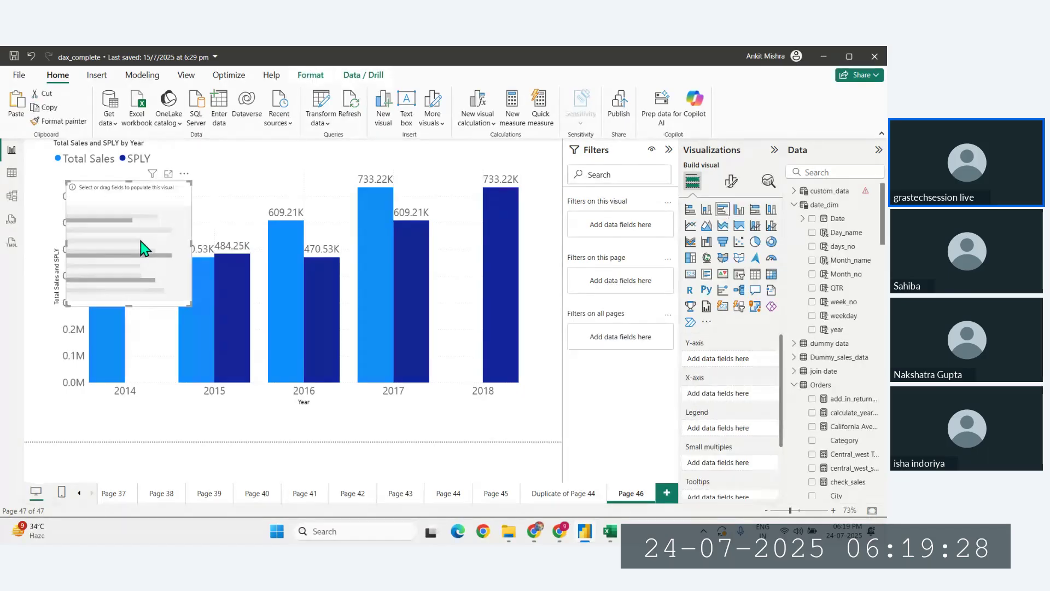
pyautogui.press('Delete')
pyautogui.click(356, 188)
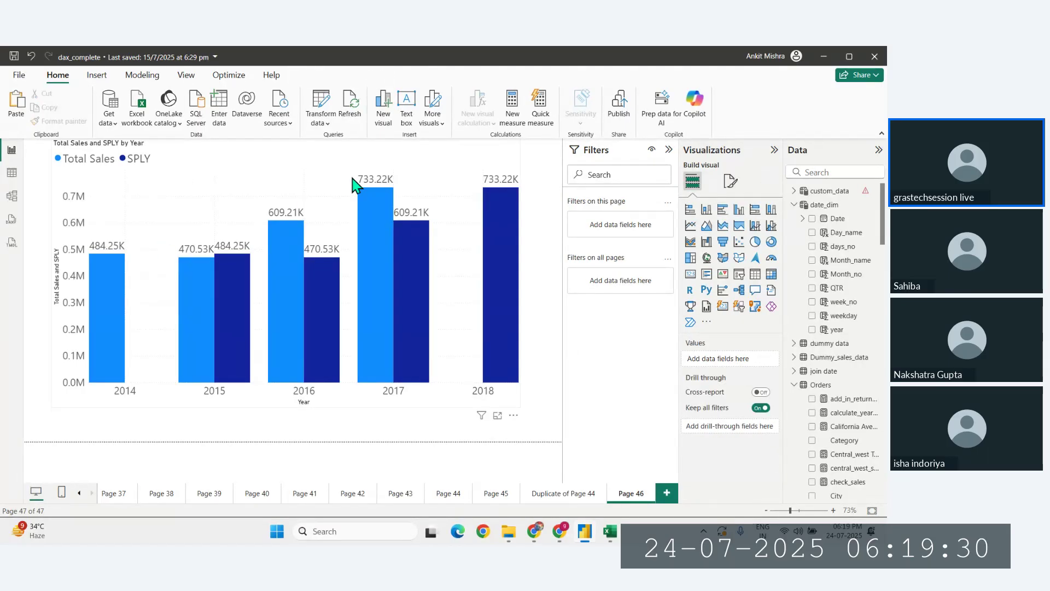
pyautogui.click(722, 212)
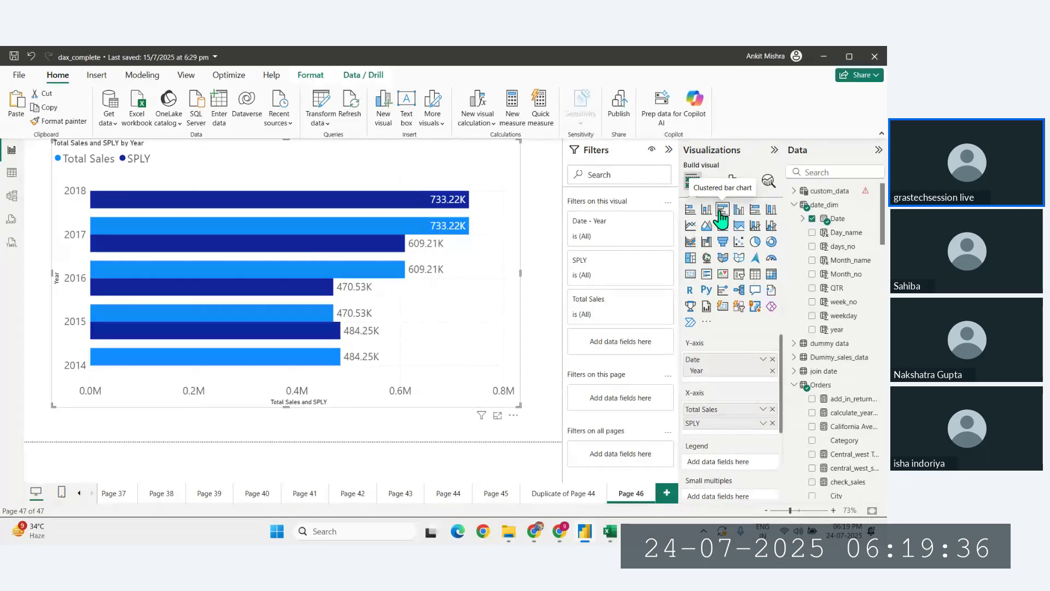
pyautogui.click(739, 211)
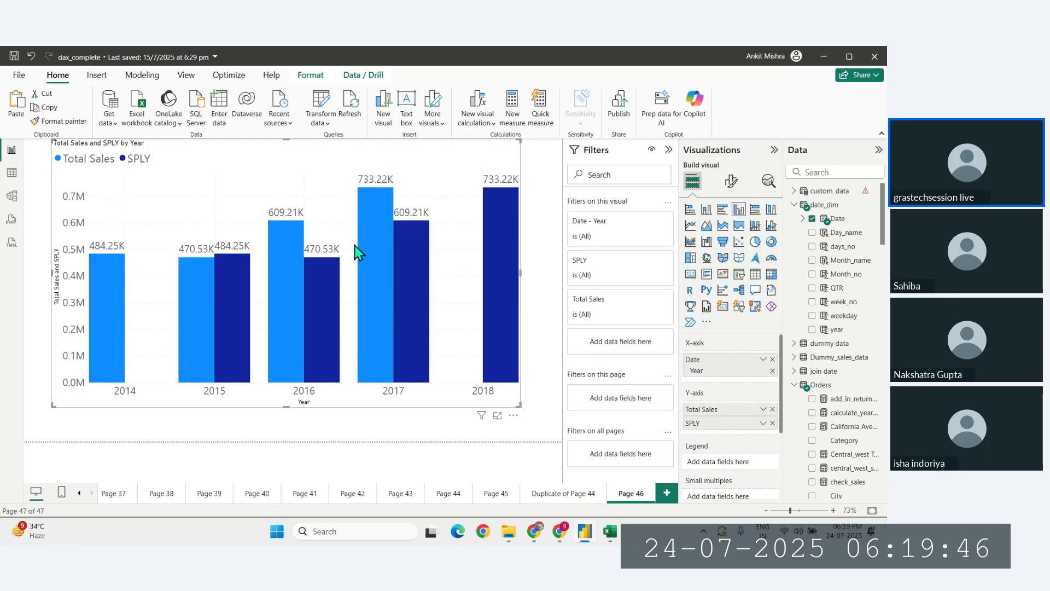
# Step: Compare the 2017 Total Sales column with the 2017 SPLY column in the chart
pyautogui.moveTo(409, 356)
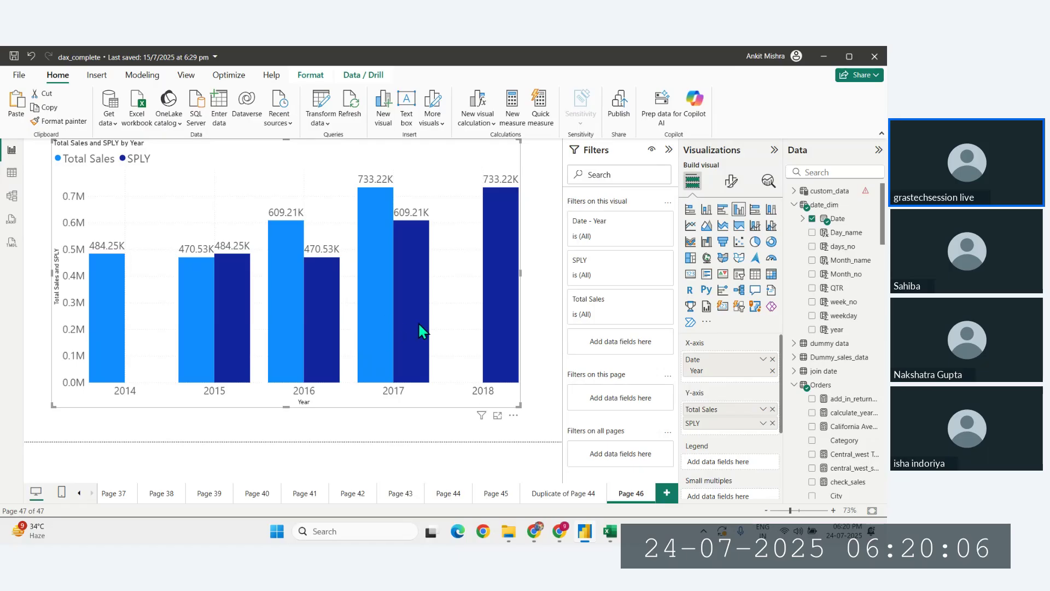
pyautogui.moveTo(419, 331)
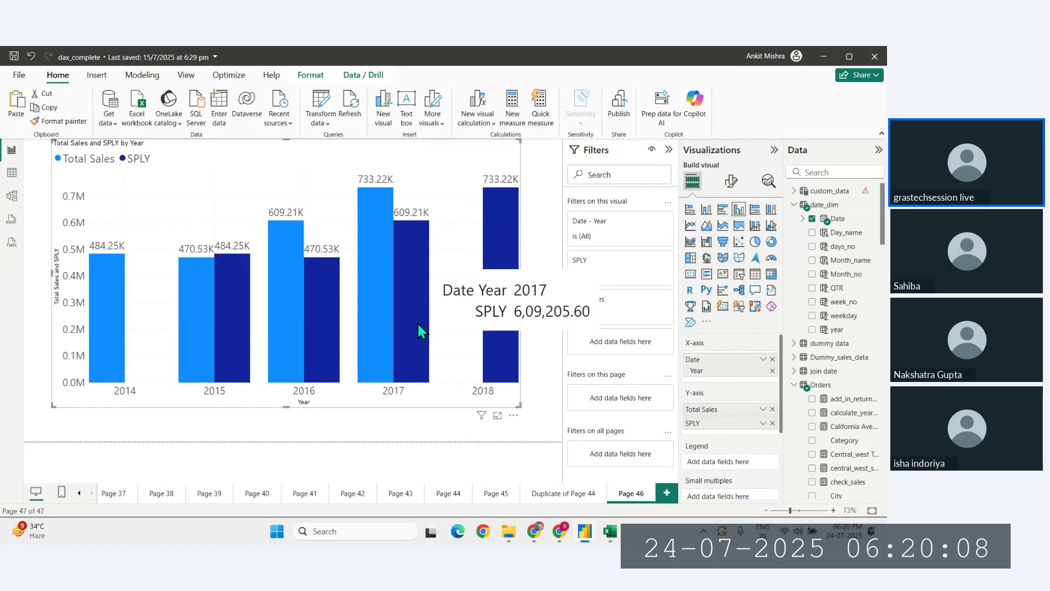
pyautogui.moveTo(377, 222)
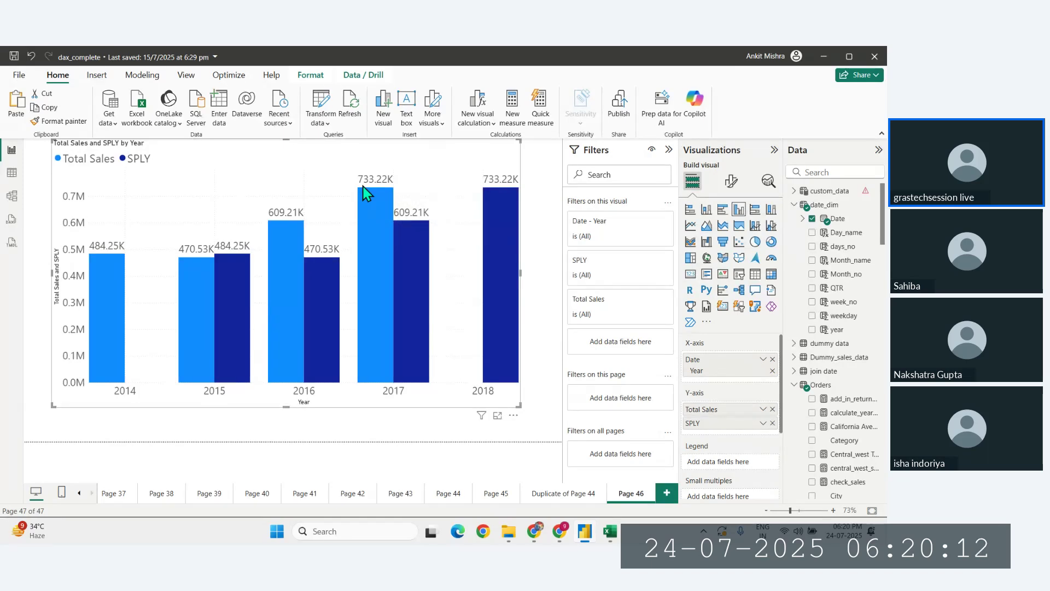
pyautogui.moveTo(413, 249)
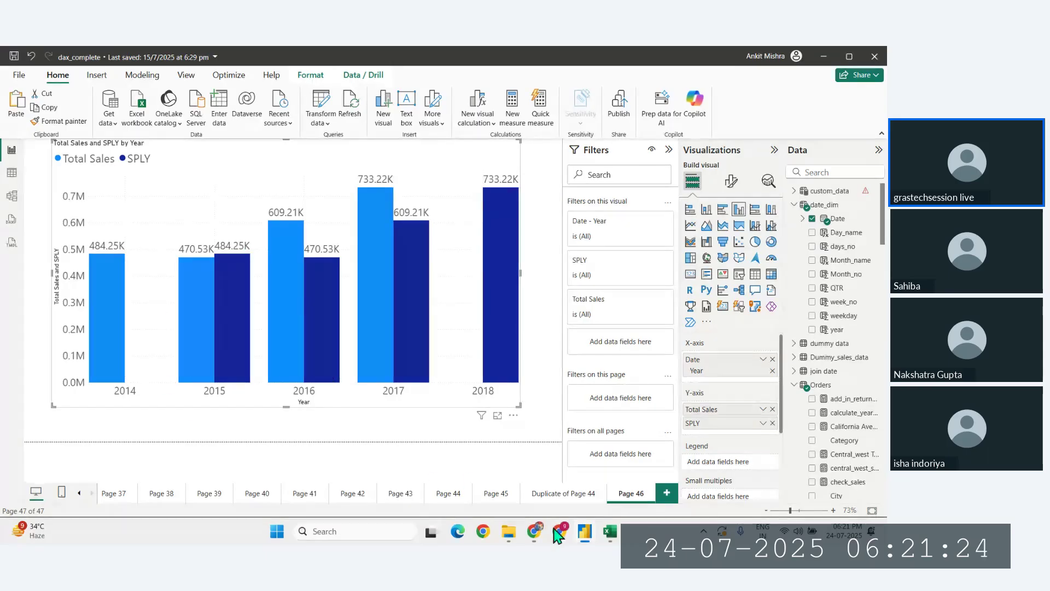
# Step: Switch to the Zoho meeting window in Chrome to check on the participants, and return to the Power BI report
pyautogui.moveTo(559, 531)
pyautogui.click(443, 498)
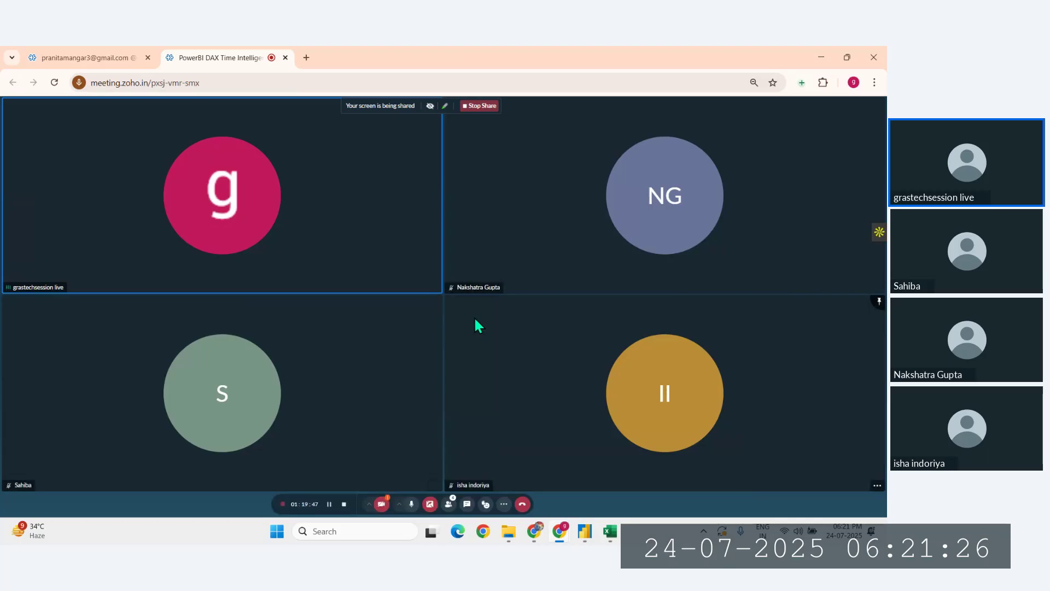
pyautogui.click(585, 531)
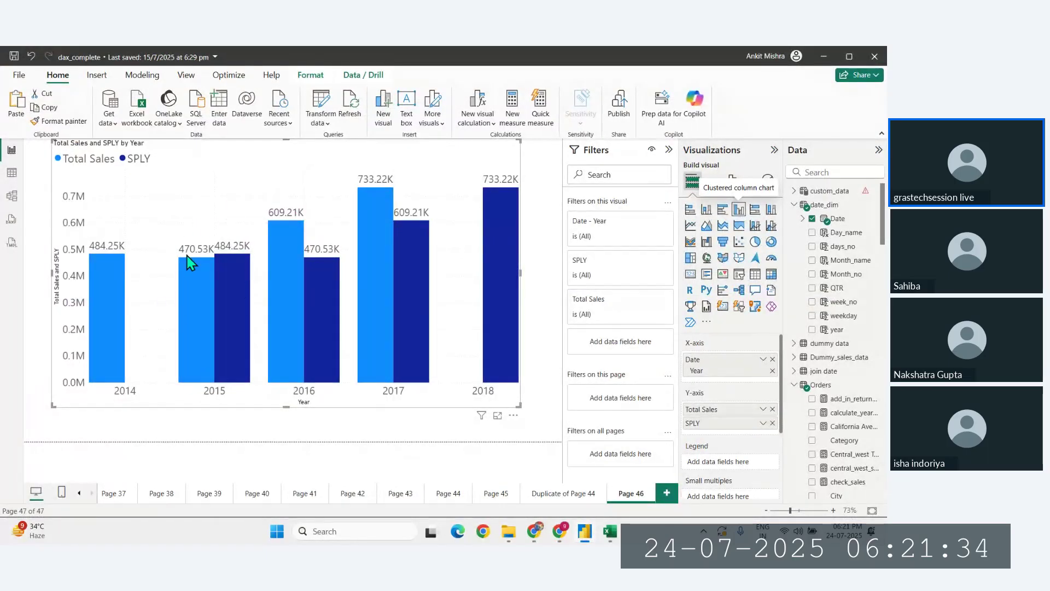
# Step: Examine the 2015 Total Sales and SPLY columns to see how each relates to the previous year
pyautogui.moveTo(191, 293)
pyautogui.moveTo(207, 326)
pyautogui.moveTo(211, 301)
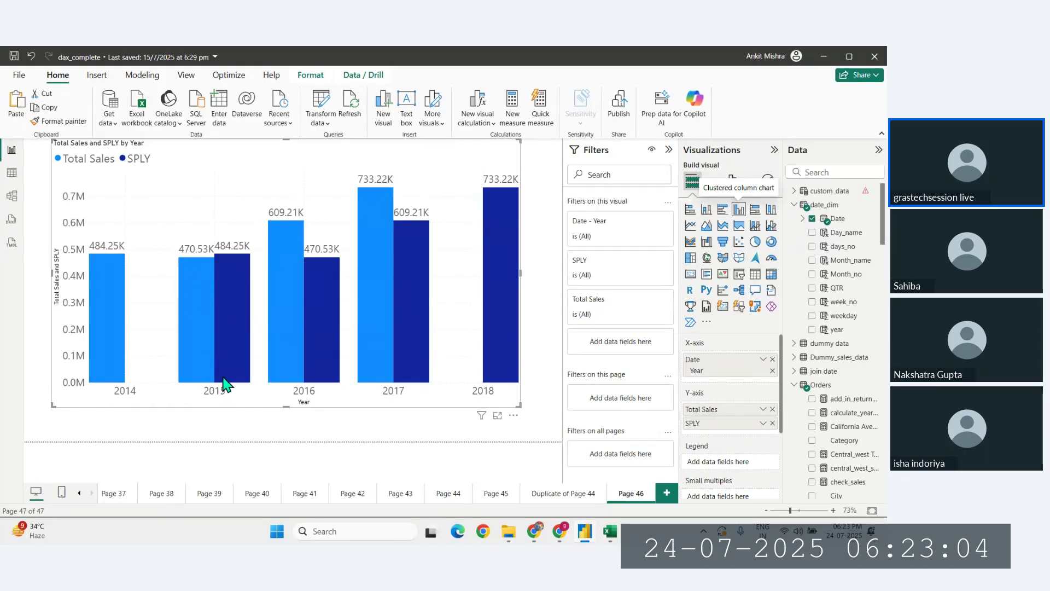
pyautogui.moveTo(224, 385)
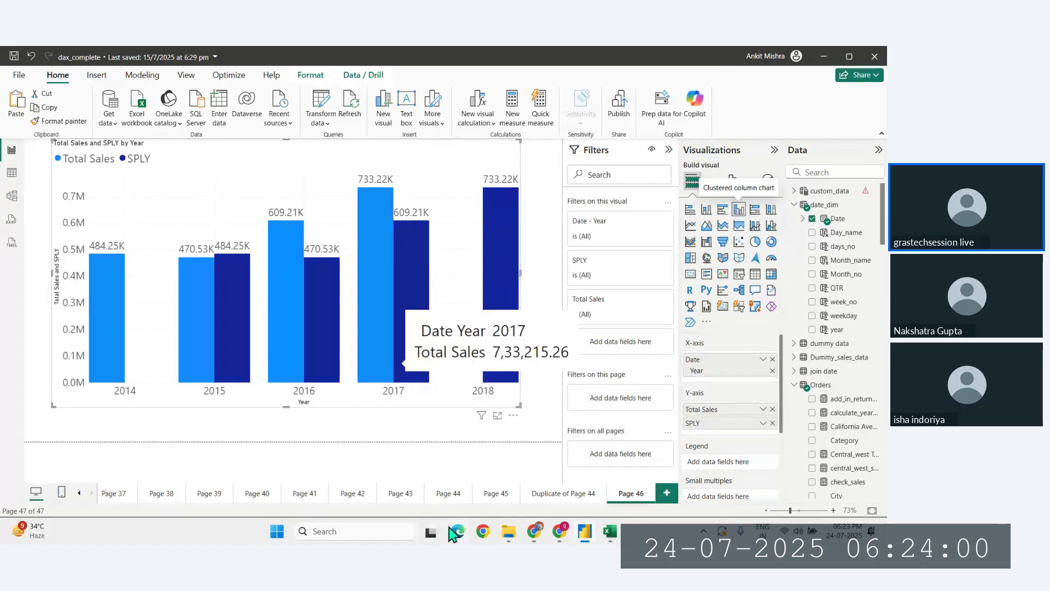
# Step: Check the Zoho meeting window again and go back to Power BI
pyautogui.moveTo(559, 531)
pyautogui.click(518, 487)
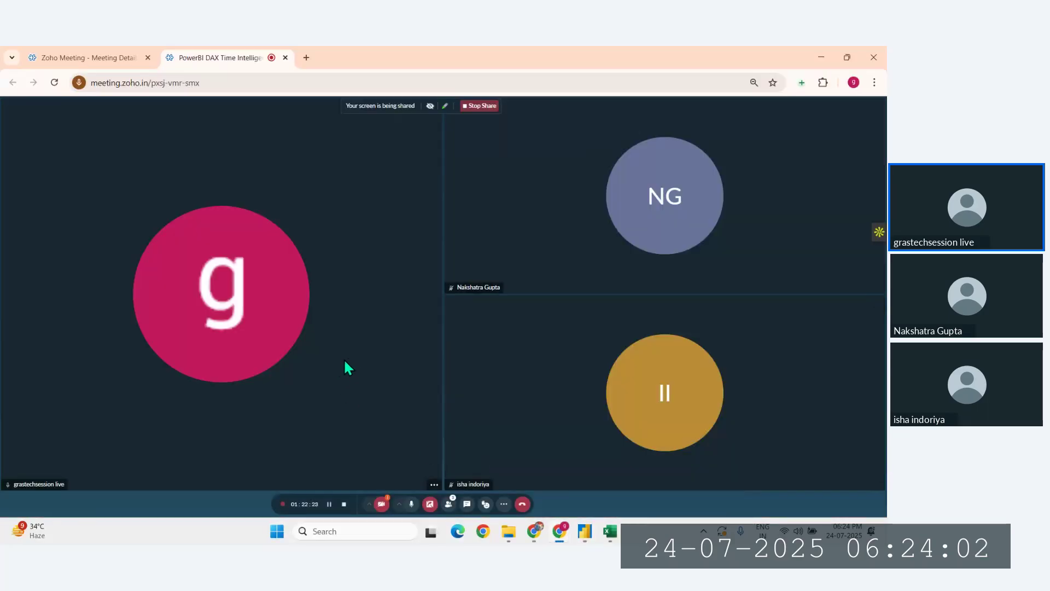
pyautogui.click(585, 533)
# Step: Switch to Chrome and find the PARALLELPERIOD entry in the Microsoft Learn list of DAX time intelligence functions
pyautogui.click(534, 531)
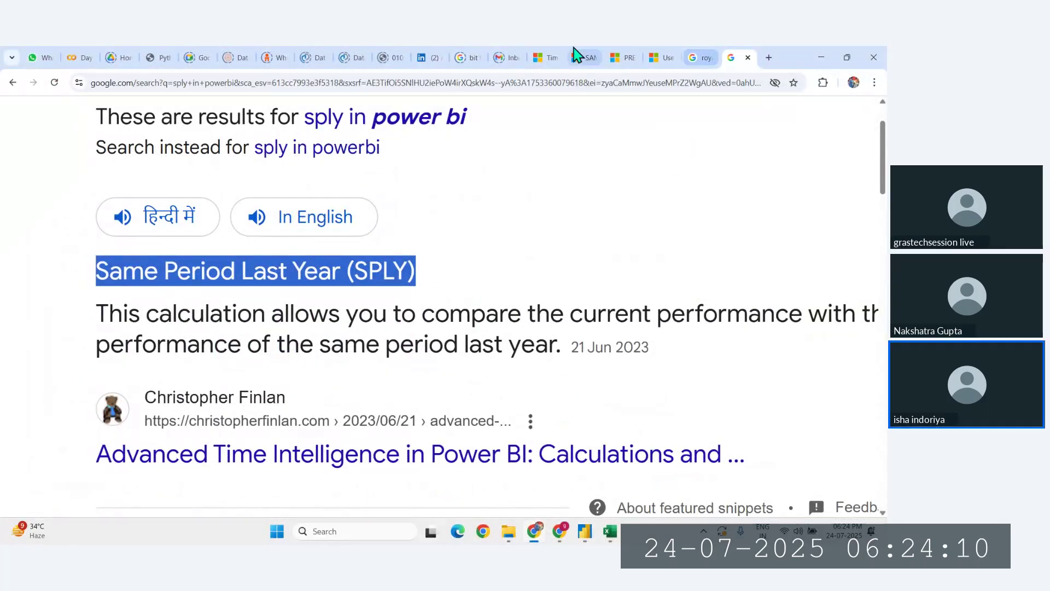
pyautogui.click(553, 55)
pyautogui.scroll(5, 453, 304)
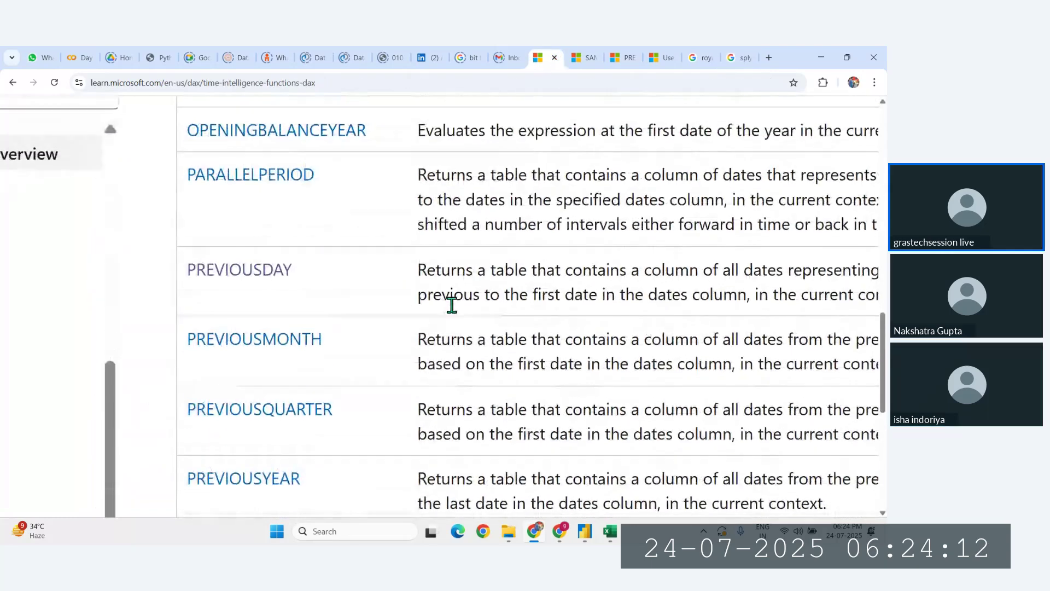
pyautogui.scroll(1, 464, 319)
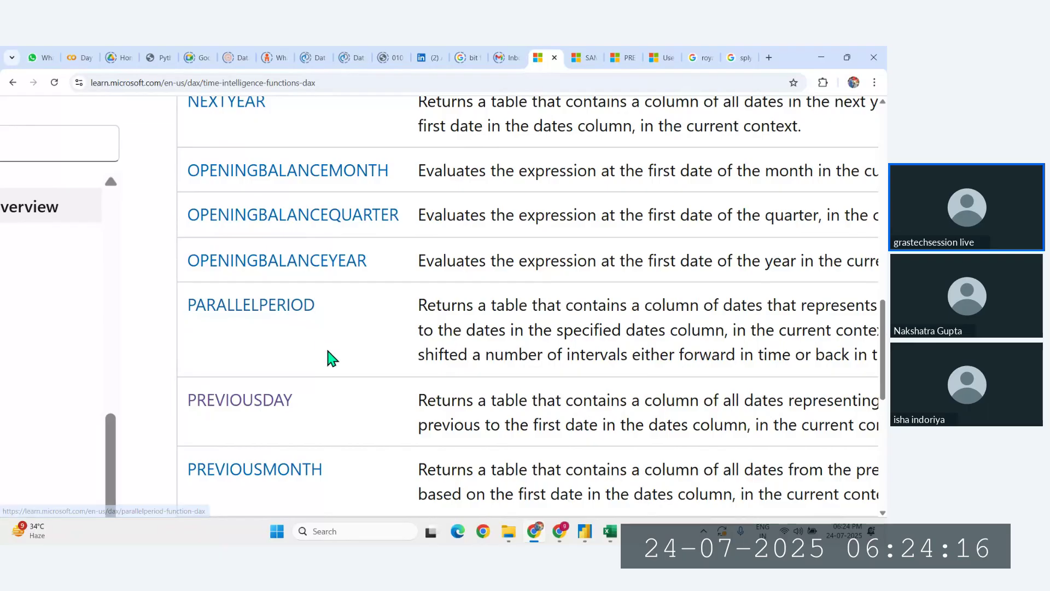
pyautogui.scroll(-1, 327, 353)
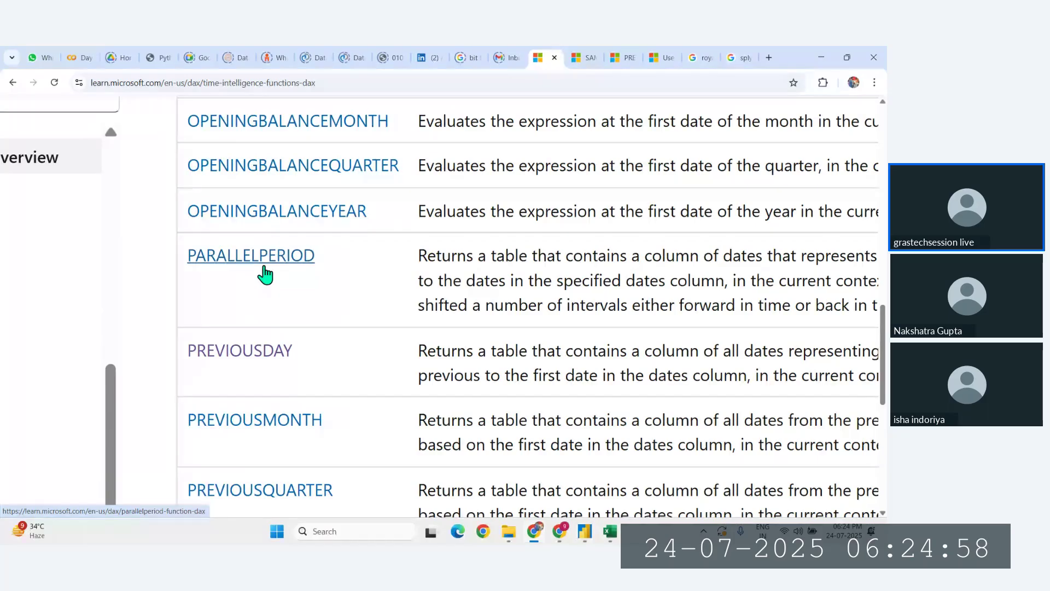
pyautogui.hotkey('ctrl', '-')
pyautogui.scroll(3, 372, 265)
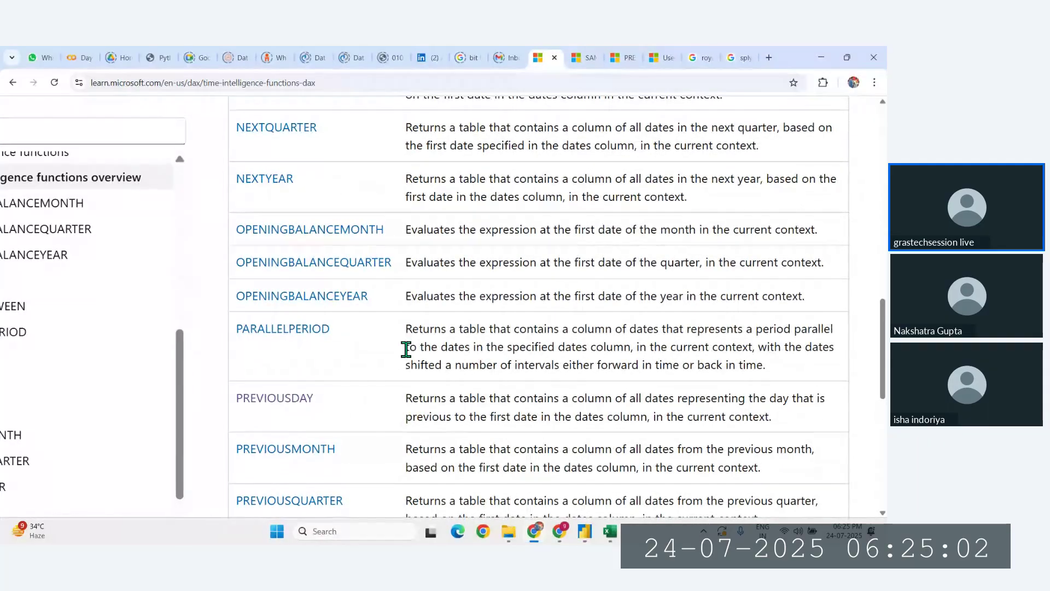
pyautogui.hscroll(1, 300, 357)
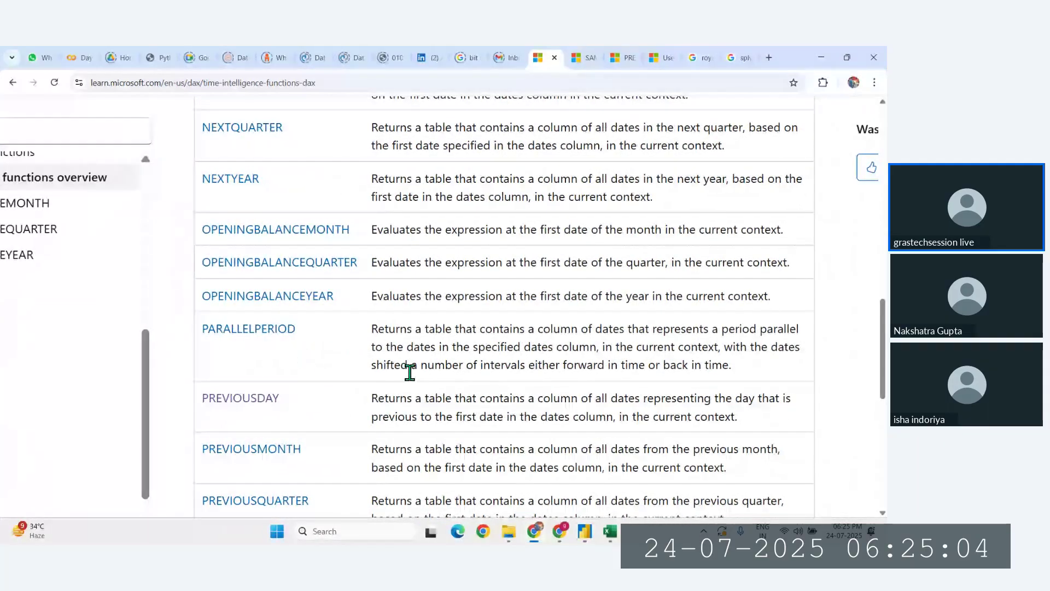
# Step: Open the PARALLELPERIOD article in a new browser tab and read its syntax and parameters at a larger zoom
pyautogui.middleClick(270, 333)
pyautogui.click(549, 49)
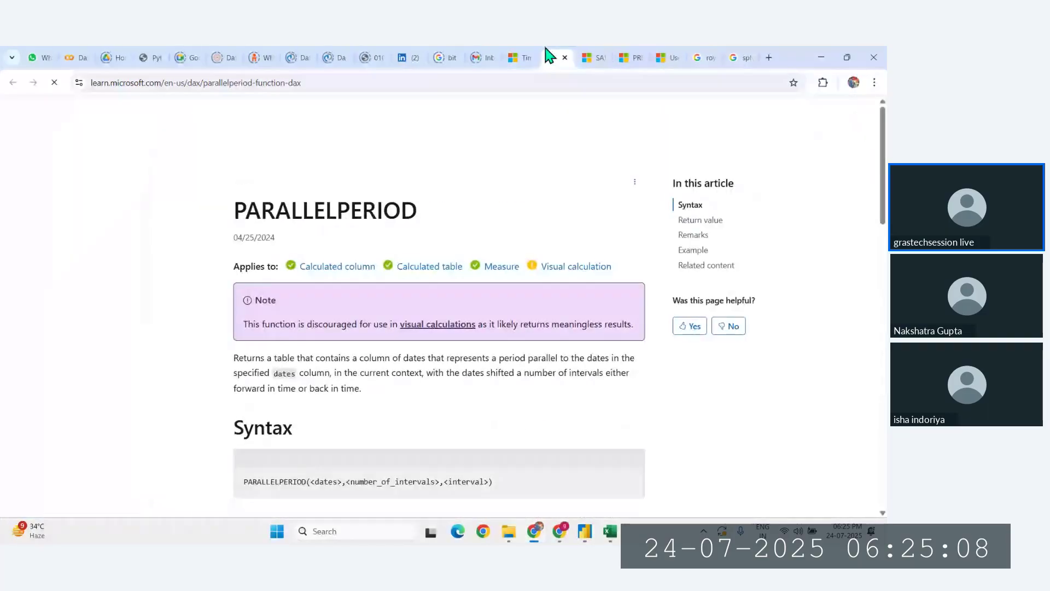
pyautogui.scroll(-10, 481, 252)
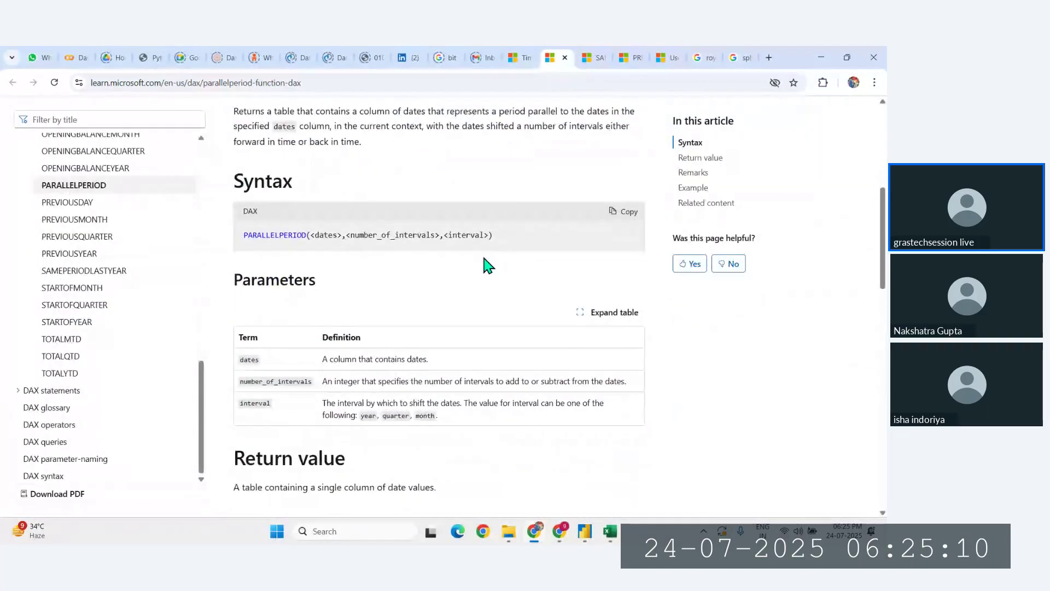
pyautogui.scroll(2, 482, 253)
pyautogui.hotkey('ctrl', '+')
pyautogui.hotkey('ctrl', '+')
pyautogui.hotkey('ctrl', '+')
pyautogui.hotkey('ctrl', '+')
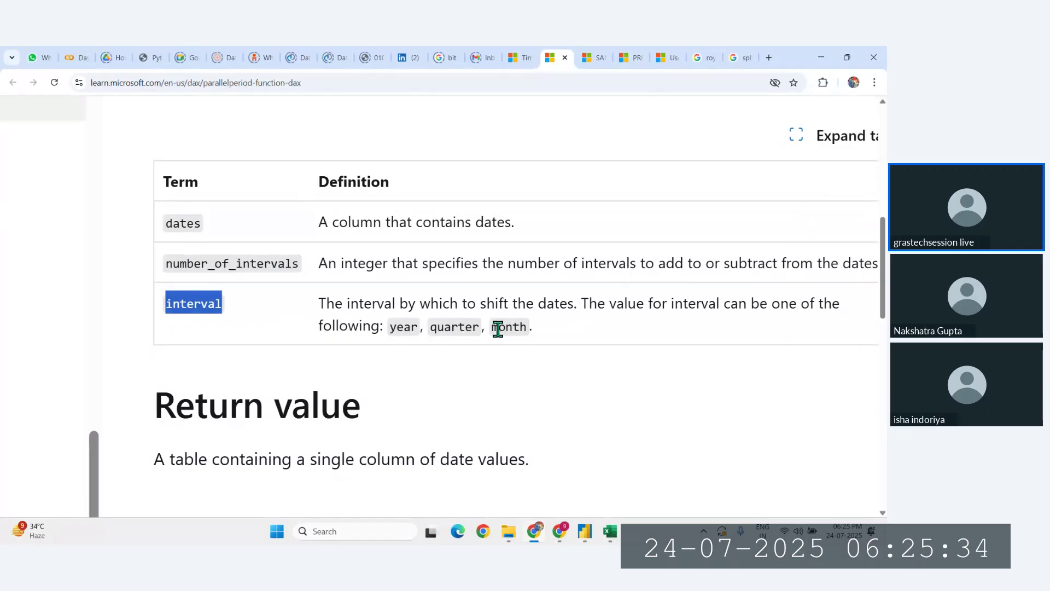
# Step: Read the article's complete example formula that uses PARALLELPERIOD to calculate previous year sales
pyautogui.scroll(-15, 498, 329)
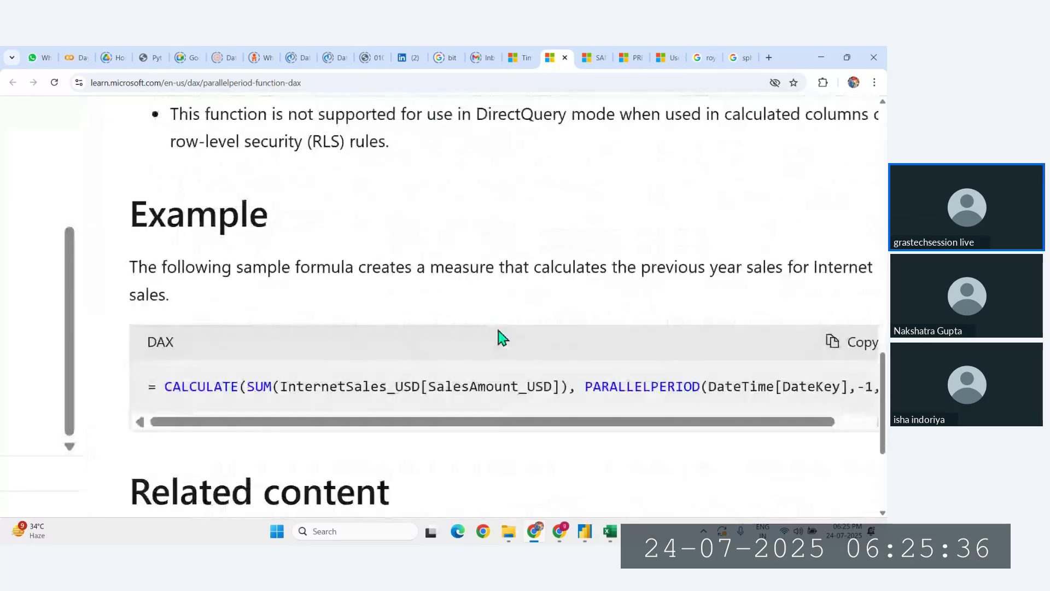
pyautogui.hscroll(3, 479, 333)
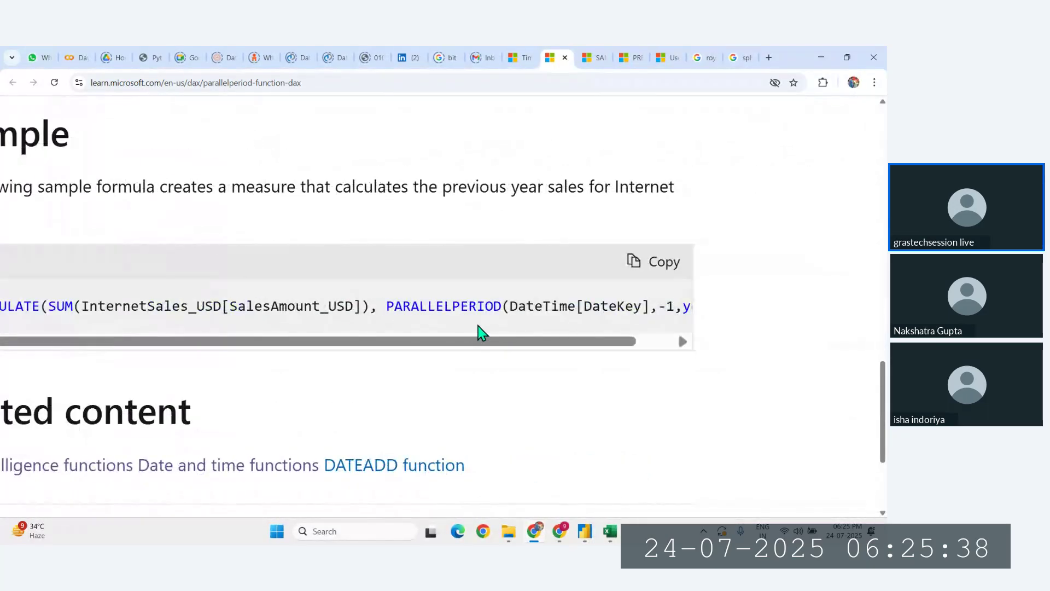
pyautogui.moveTo(609, 341); pyautogui.dragTo(682, 342)
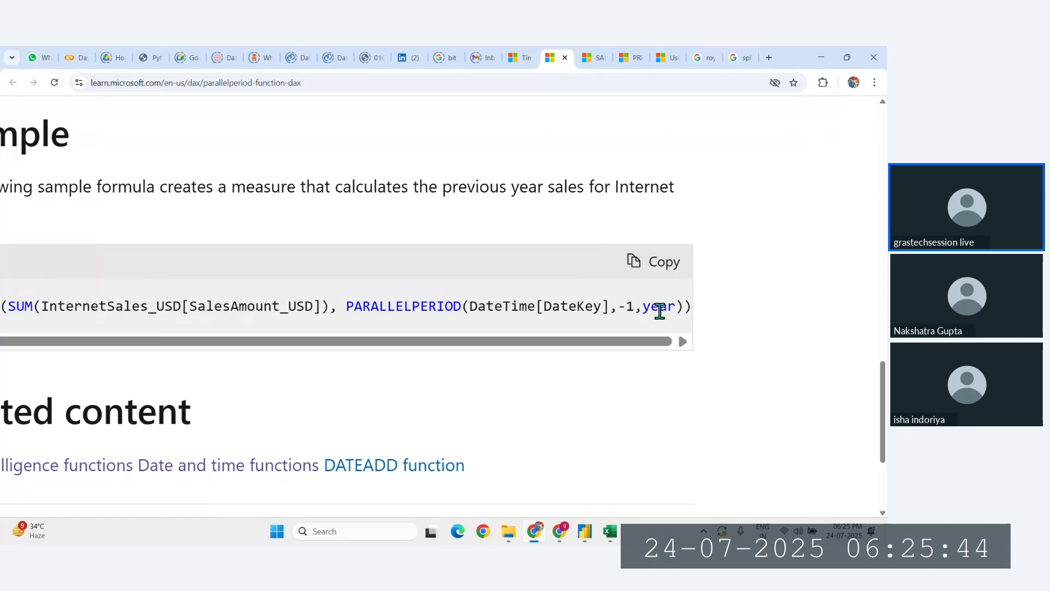
pyautogui.scroll(-3, 660, 311)
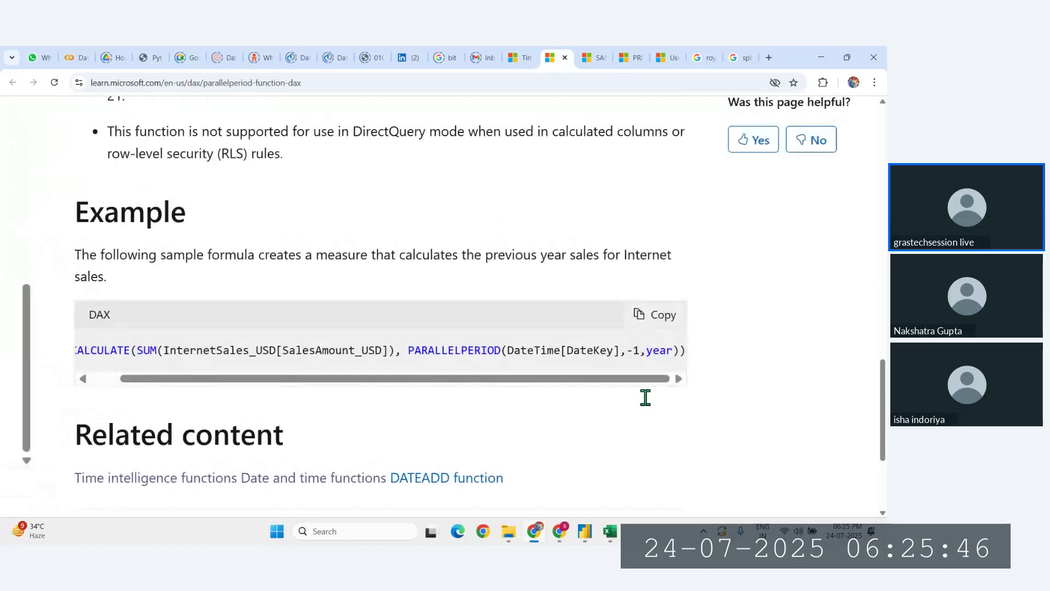
# Step: Switch to Power BI and add a new blank report page after Page 46
pyautogui.click(584, 531)
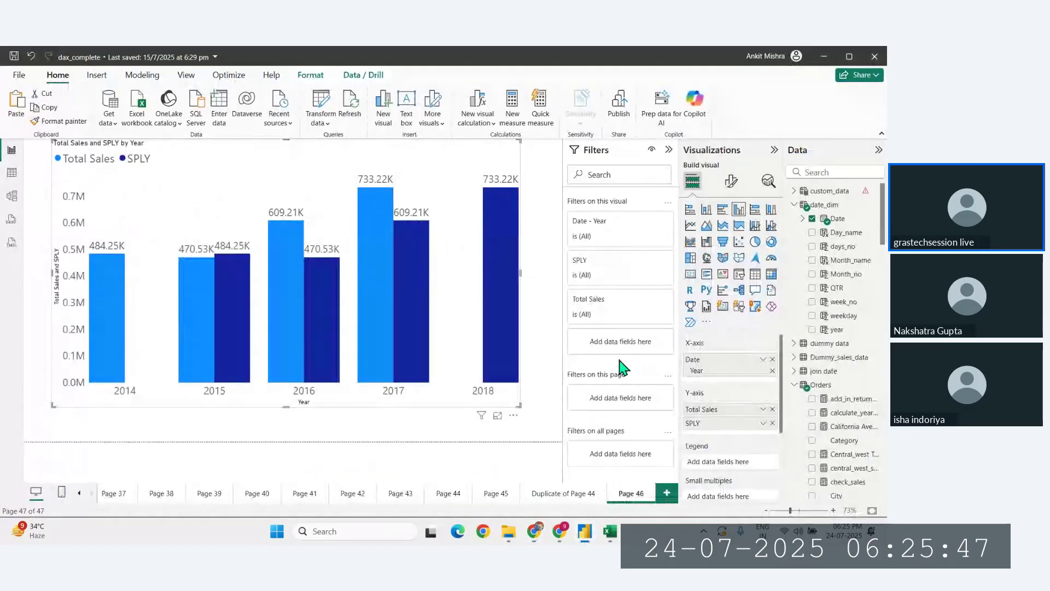
pyautogui.click(668, 492)
pyautogui.scroll(-2, 831, 409)
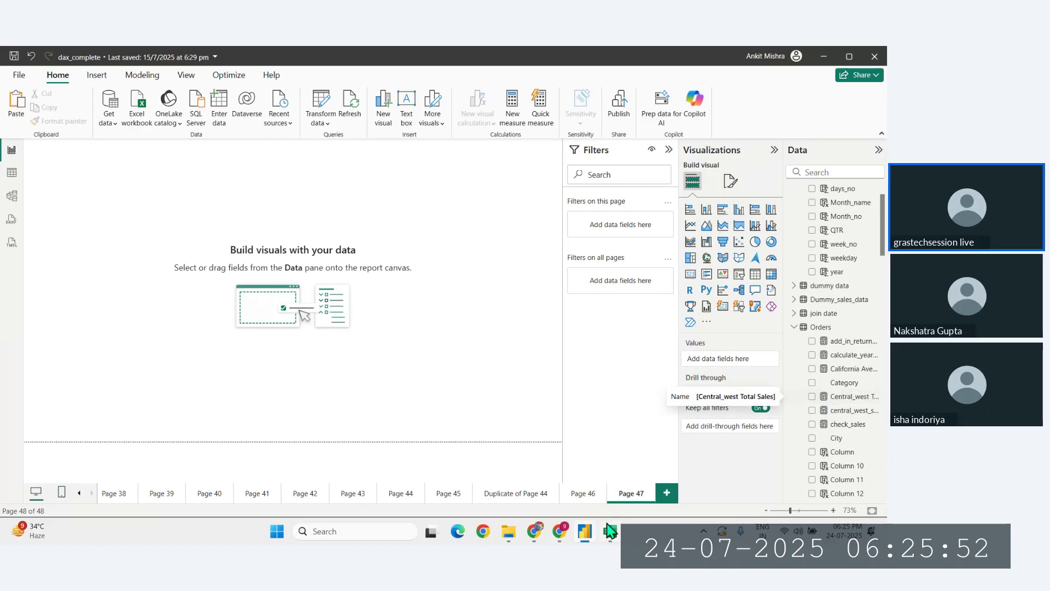
# Step: Switch to Chrome to review the PARALLELPERIOD call in the article's example formula, and return to Power BI
pyautogui.click(534, 531)
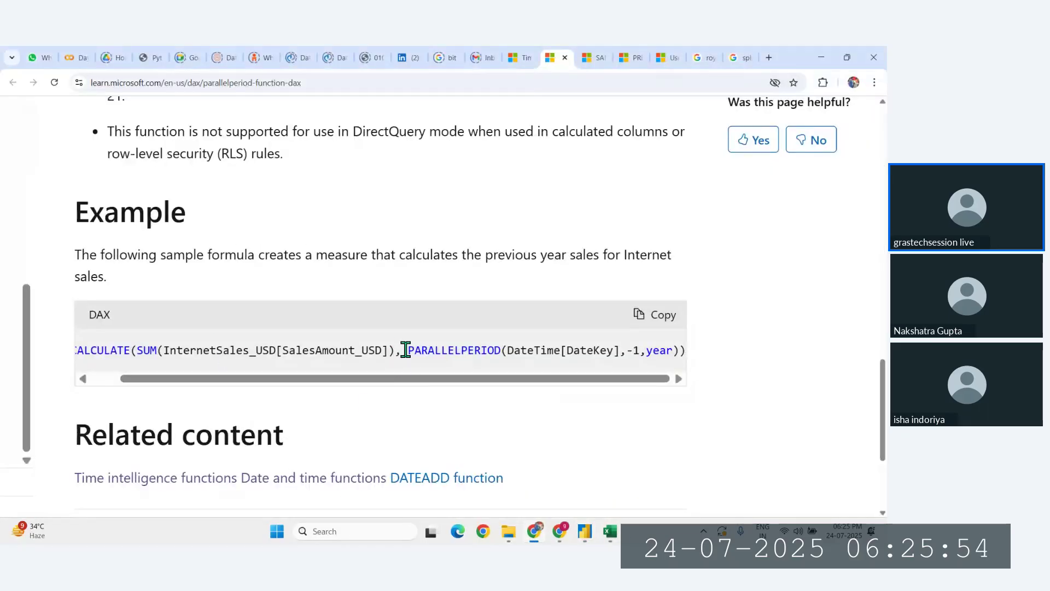
pyautogui.moveTo(408, 350); pyautogui.dragTo(500, 352)
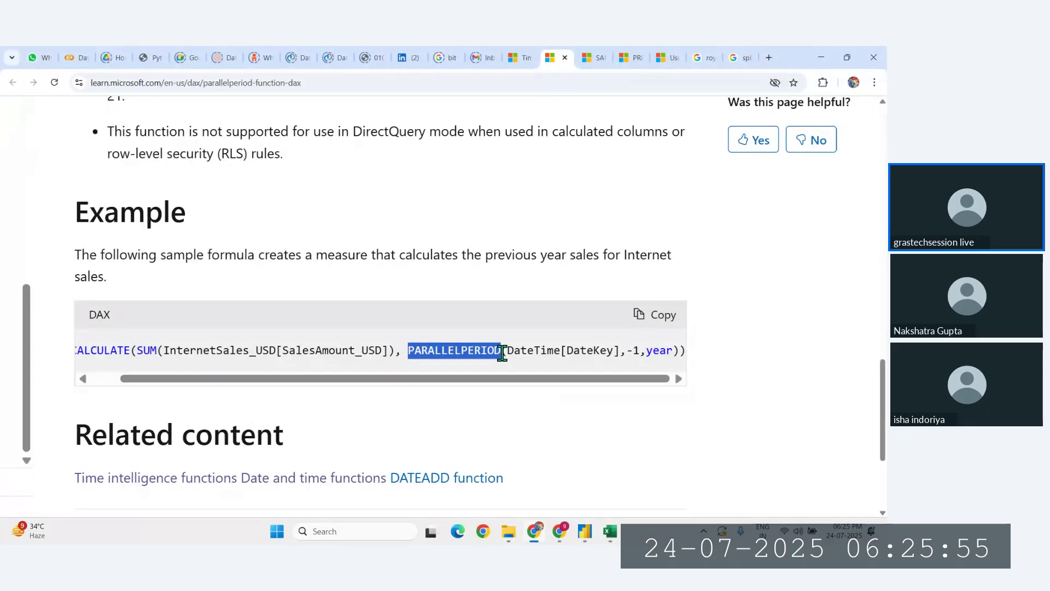
pyautogui.click(585, 531)
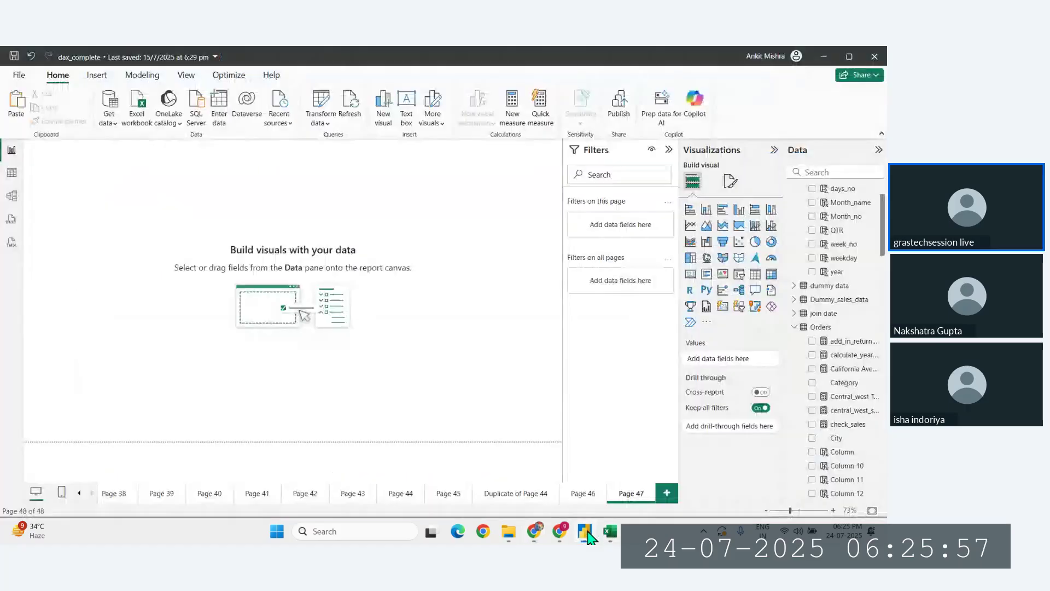
# Step: Create a new measure in the Orders table and name it PP_Sales
pyautogui.rightClick(836, 346)
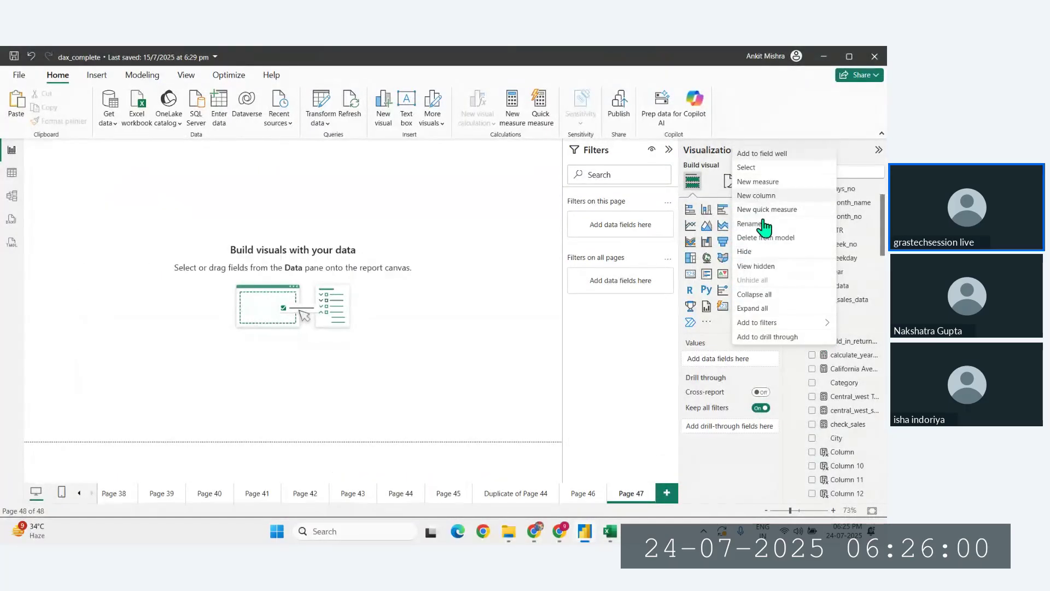
pyautogui.click(766, 186)
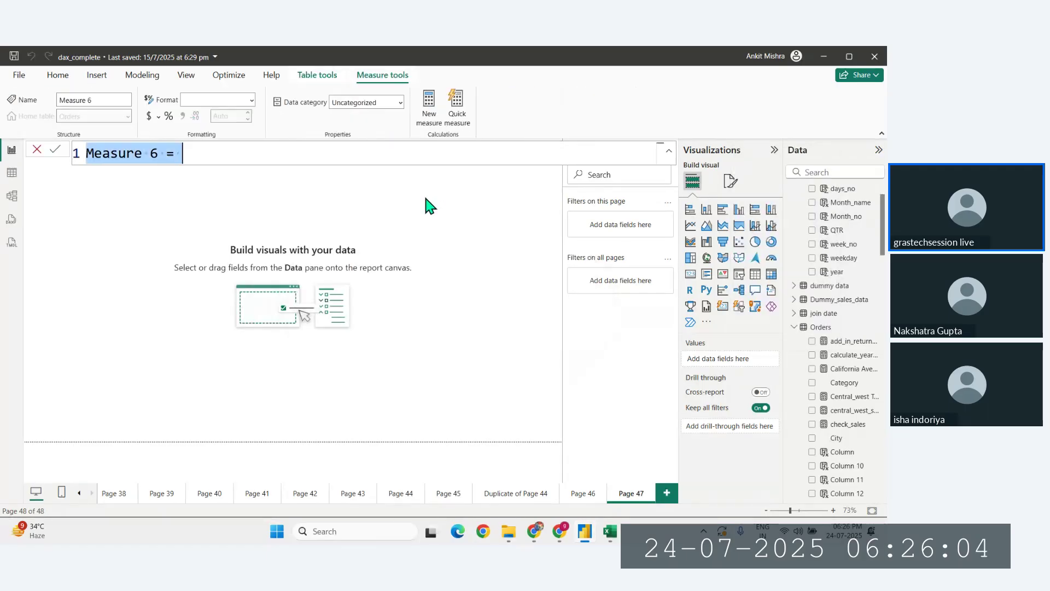
pyautogui.moveTo(159, 153); pyautogui.dragTo(66, 153)
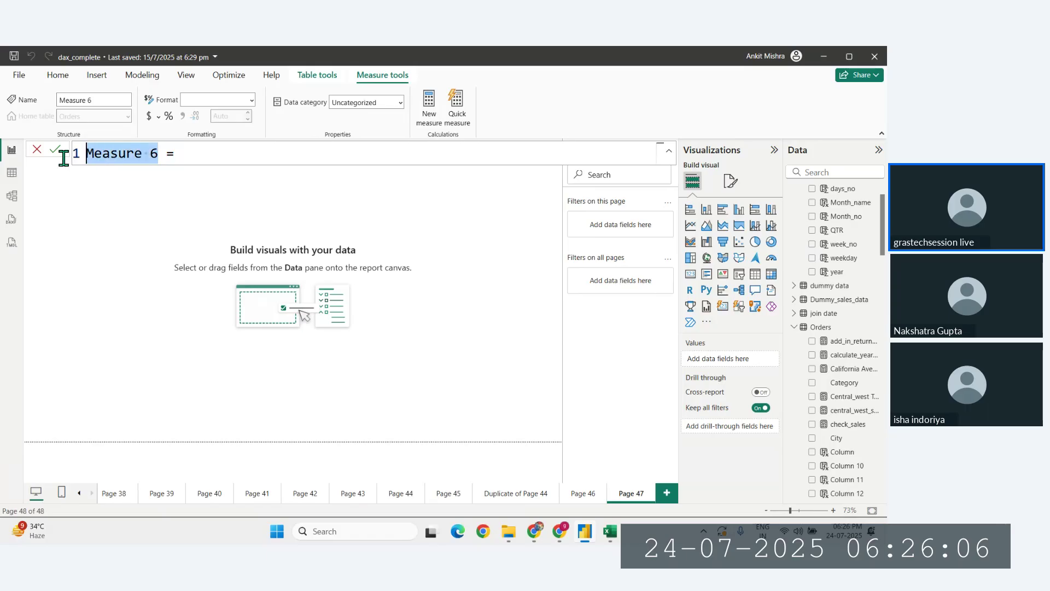
pyautogui.write('PP_')
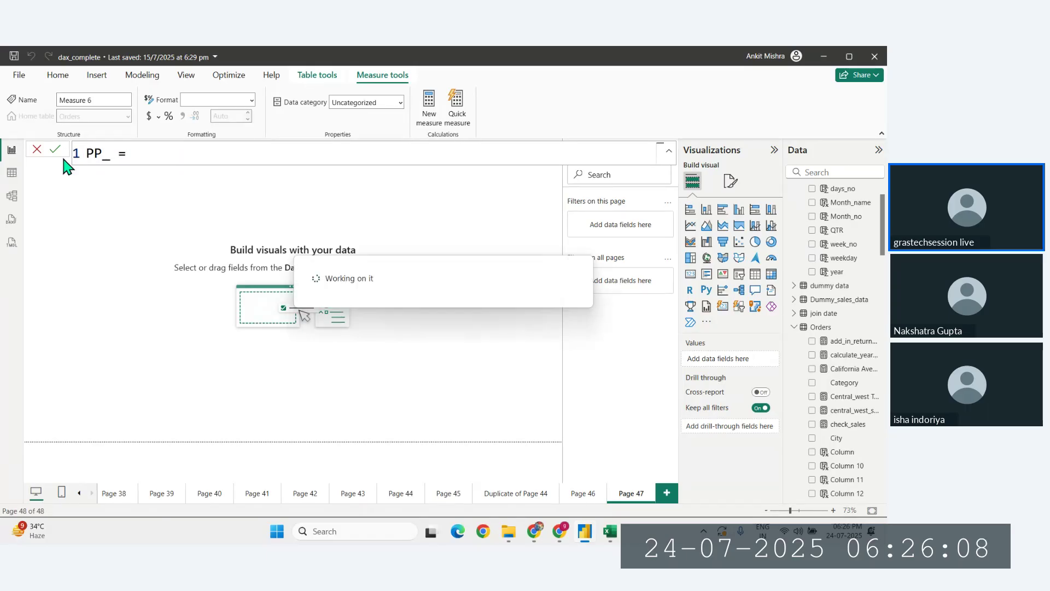
pyautogui.doubleClick(112, 156)
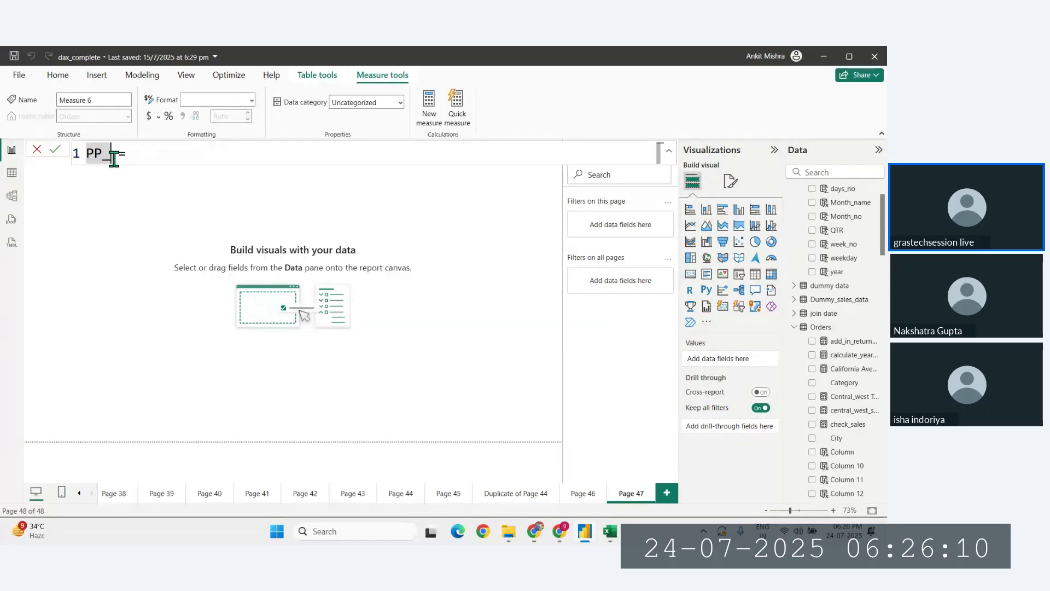
pyautogui.click(114, 158)
pyautogui.write('Sales')
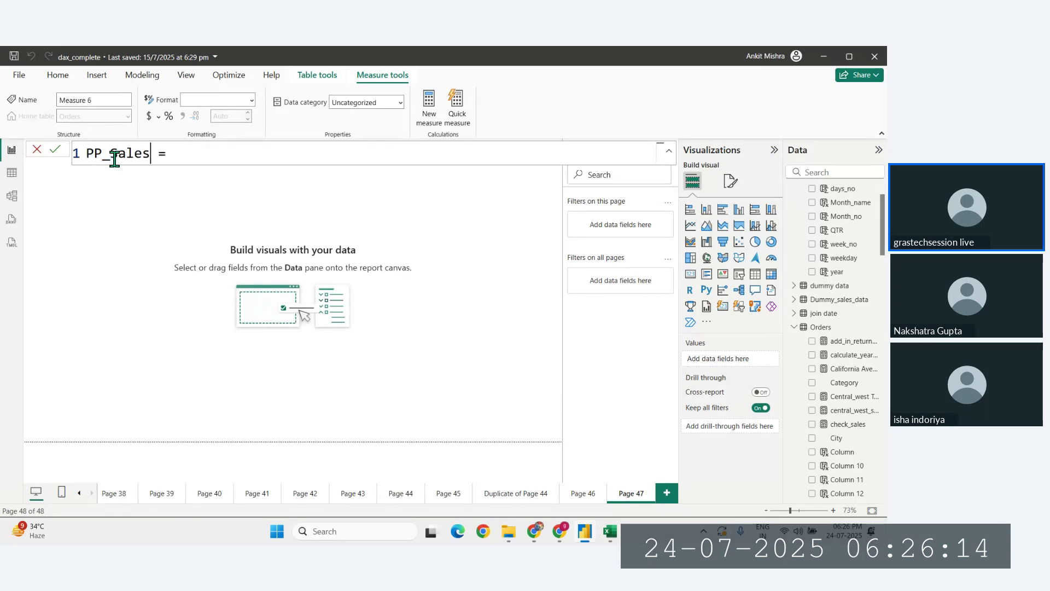
# Step: Begin the PP_Sales formula with the CALCULATE function
pyautogui.click(197, 156)
pyautogui.write('cal')
pyautogui.press('Down')
pyautogui.press('Down')
pyautogui.press('Tab')
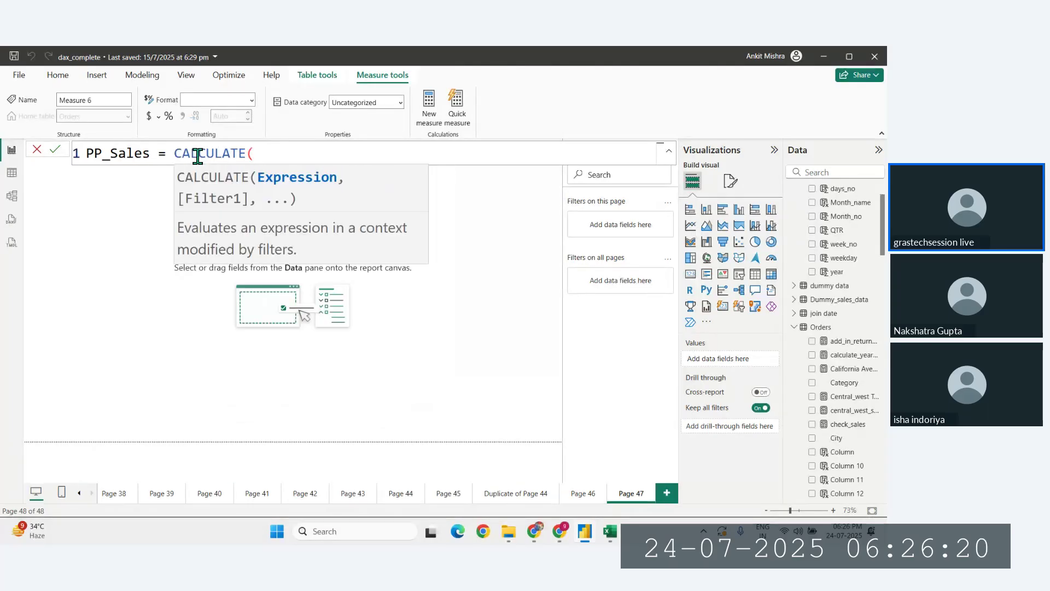
# Step: Enter SUM(Orders[Sales]) as the expression argument of CALCULATE in the PP_Sales formula
pyautogui.write('sum')
pyautogui.press('Down')
pyautogui.press('Down')
pyautogui.press('Down')
pyautogui.press('Down')
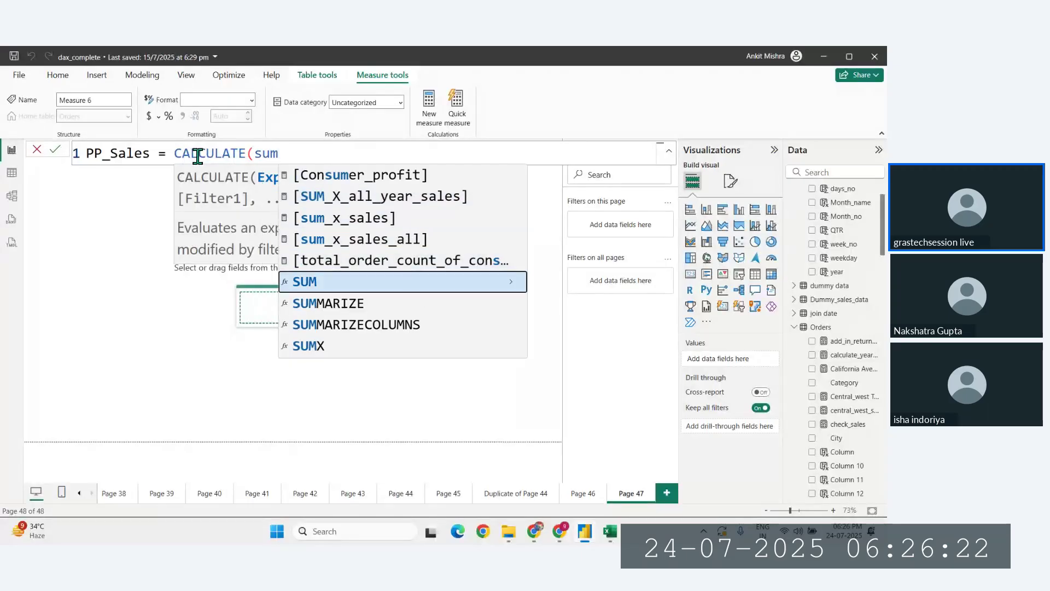
pyautogui.press('Tab')
pyautogui.write('sales')
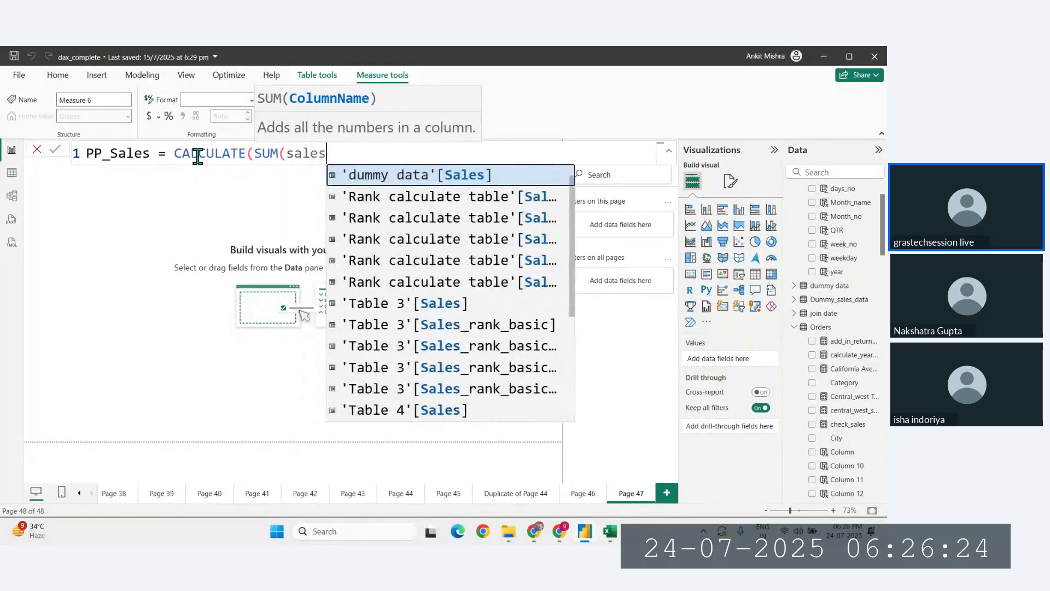
pyautogui.press('Up')
pyautogui.press('Up')
pyautogui.press('Up')
pyautogui.press('Tab')
pyautogui.write(')')
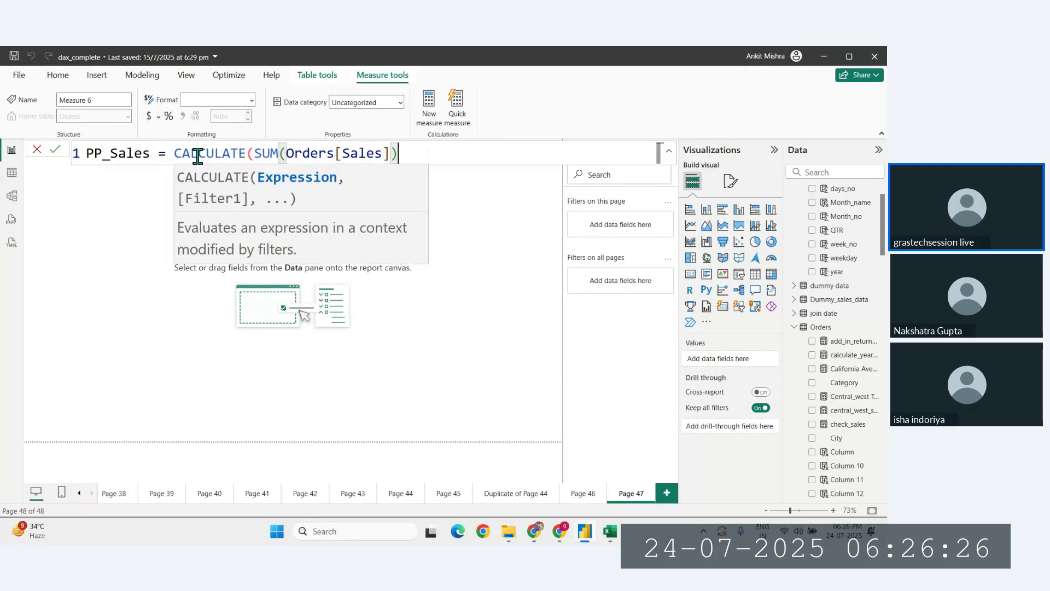
pyautogui.write(',')
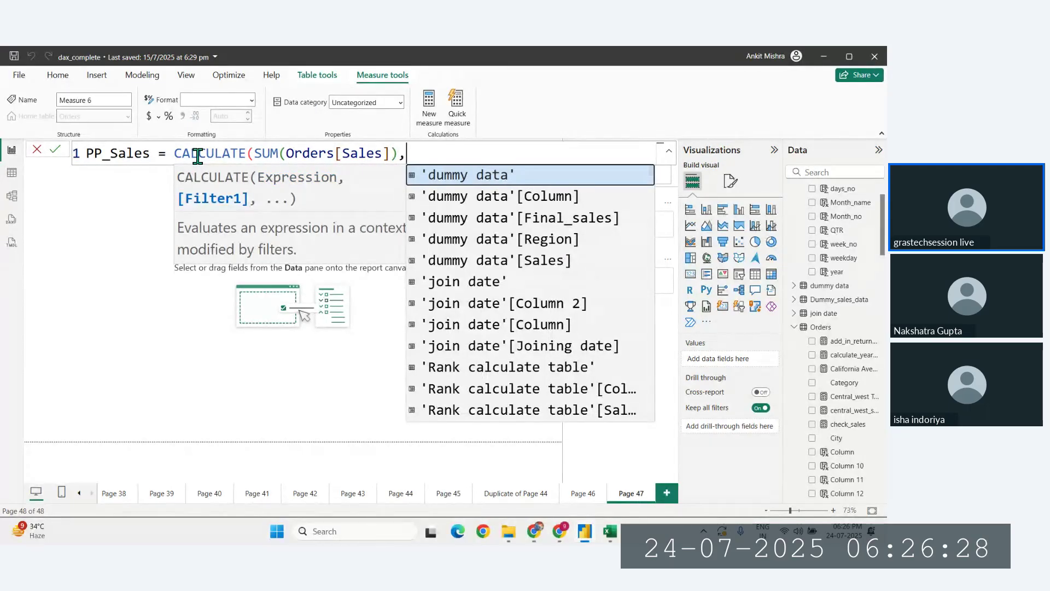
# Step: Add PARALLELPERIOD as the filter of CALCULATE, with date_dim[Date] as its dates argument
pyautogui.write('par')
pyautogui.press('Down')
pyautogui.press('Up')
pyautogui.press('Tab')
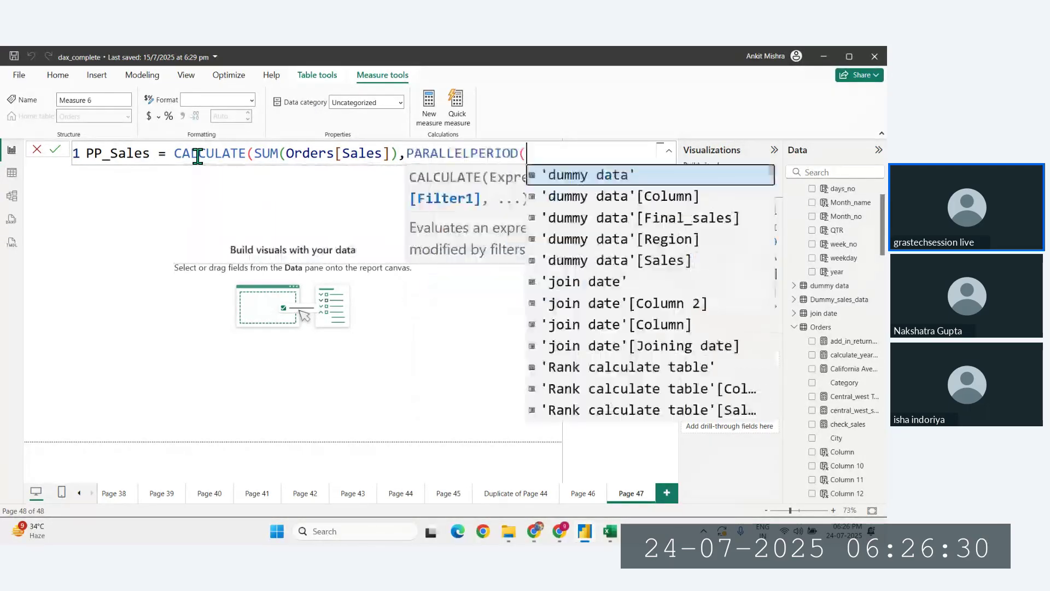
pyautogui.write('date')
pyautogui.press('Down')
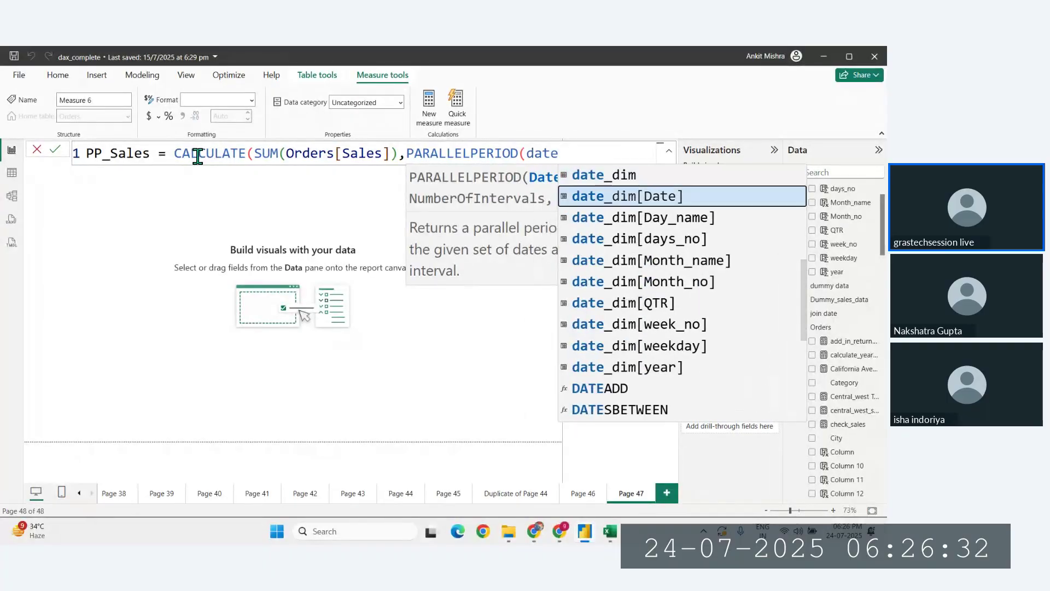
pyautogui.press('Tab')
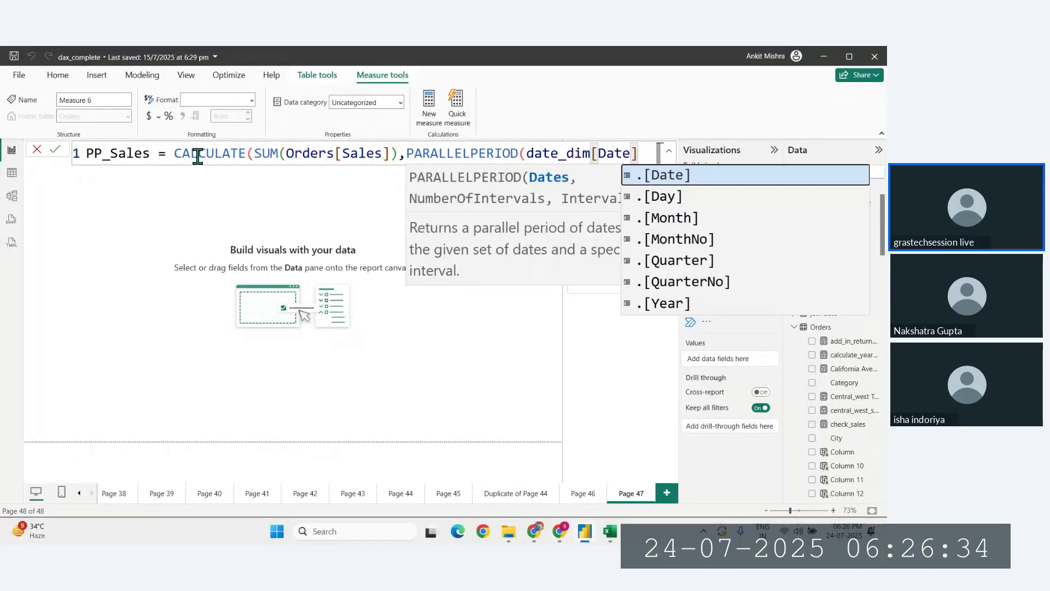
pyautogui.write('),')
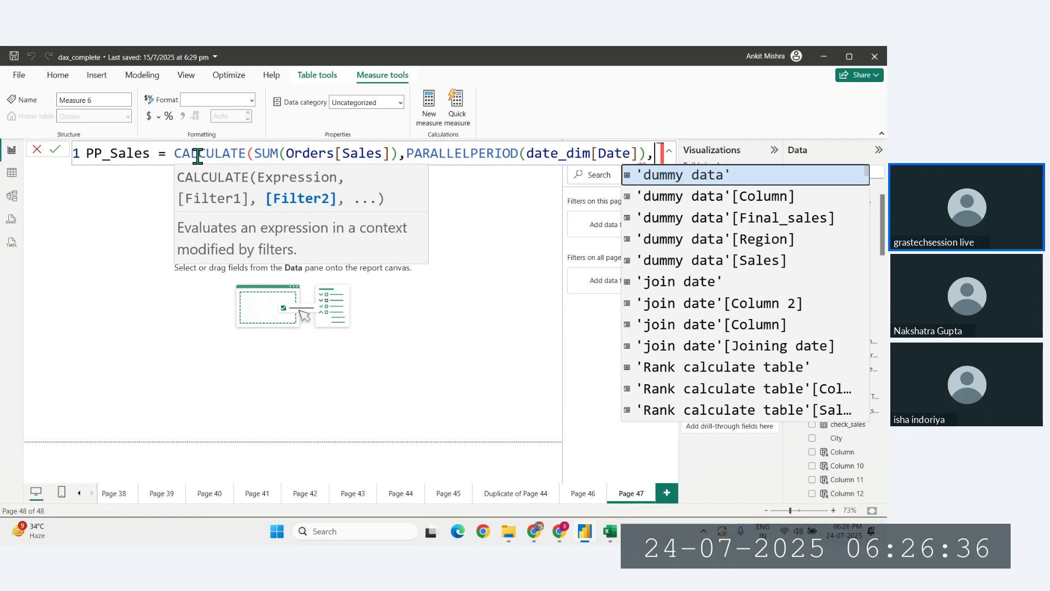
pyautogui.press('BackSpace')
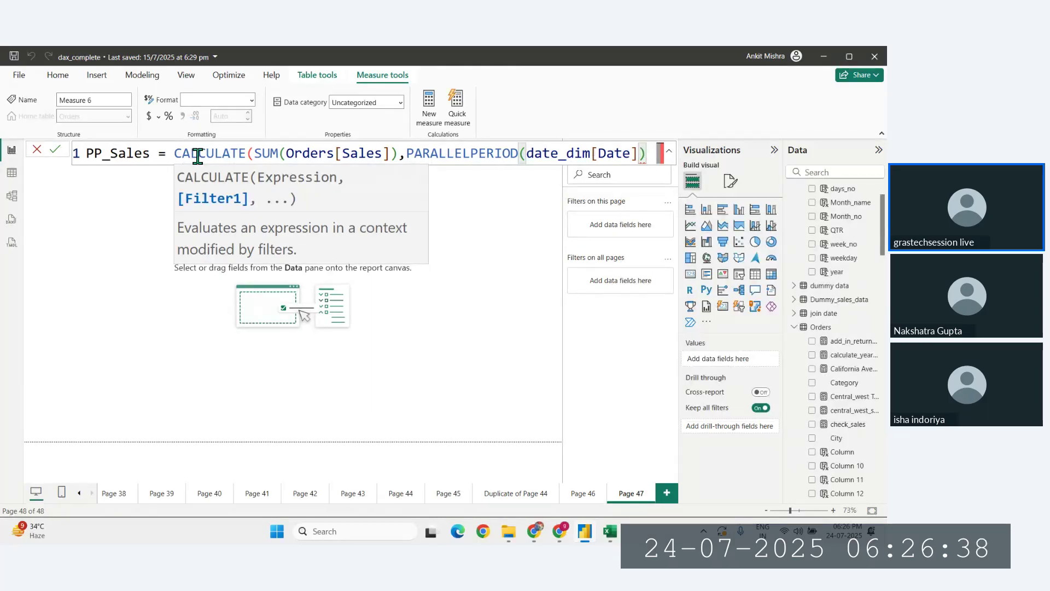
pyautogui.press('Left')
pyautogui.write(',')
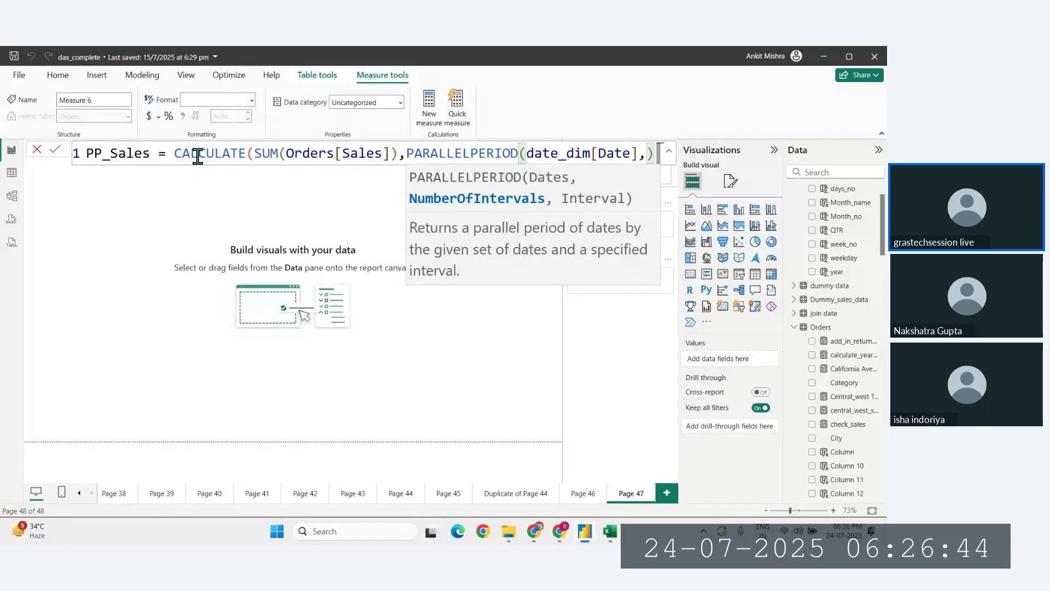
# Step: Complete PARALLELPERIOD with -1 as the number of intervals and YEAR as the interval, close all parentheses and commit the PP_Sales measure
pyautogui.write('-1')
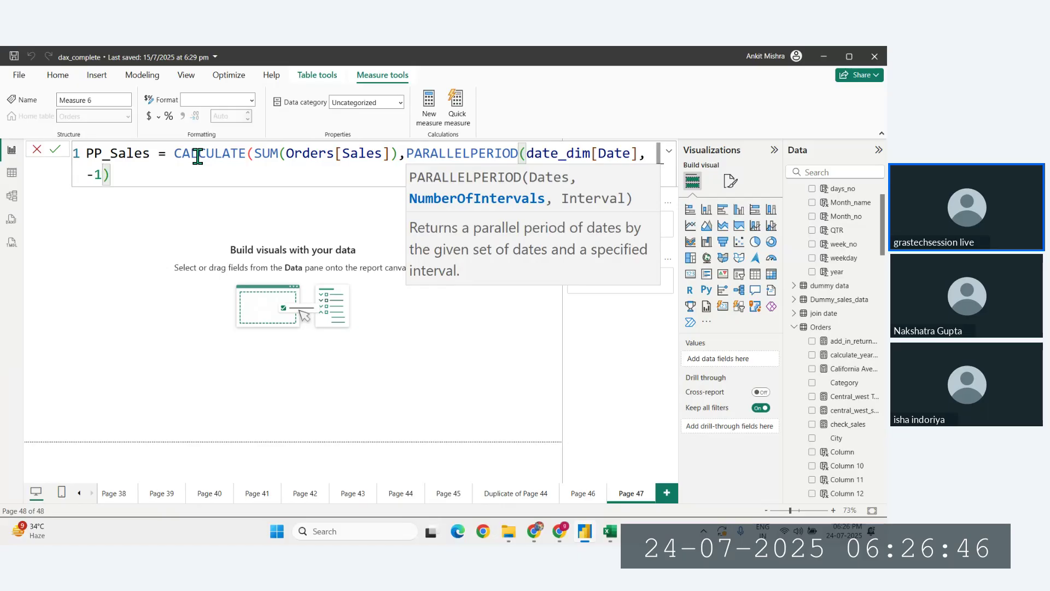
pyautogui.write(',')
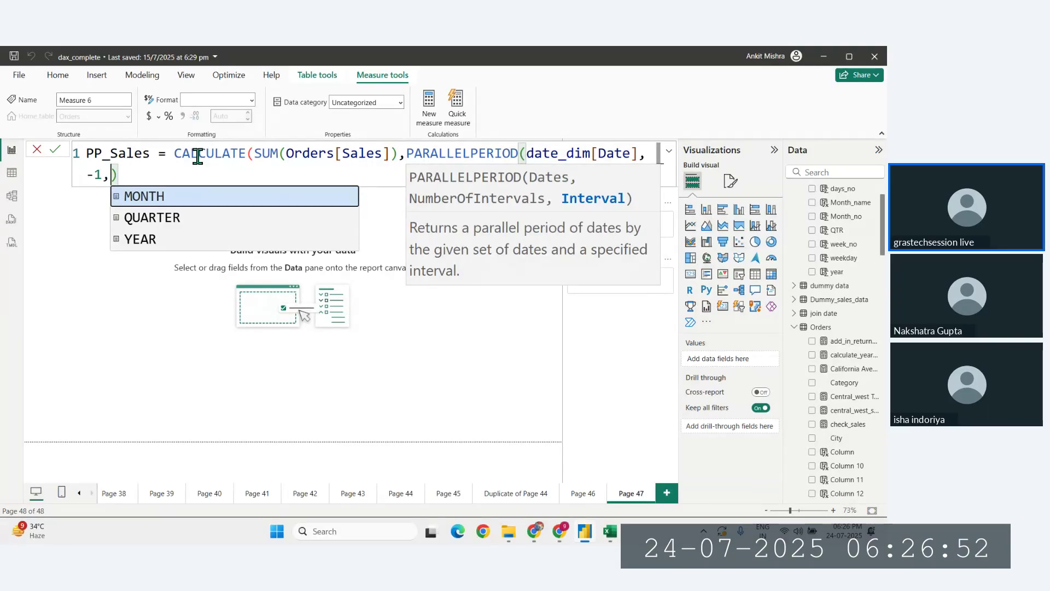
pyautogui.press('Down')
pyautogui.press('Down')
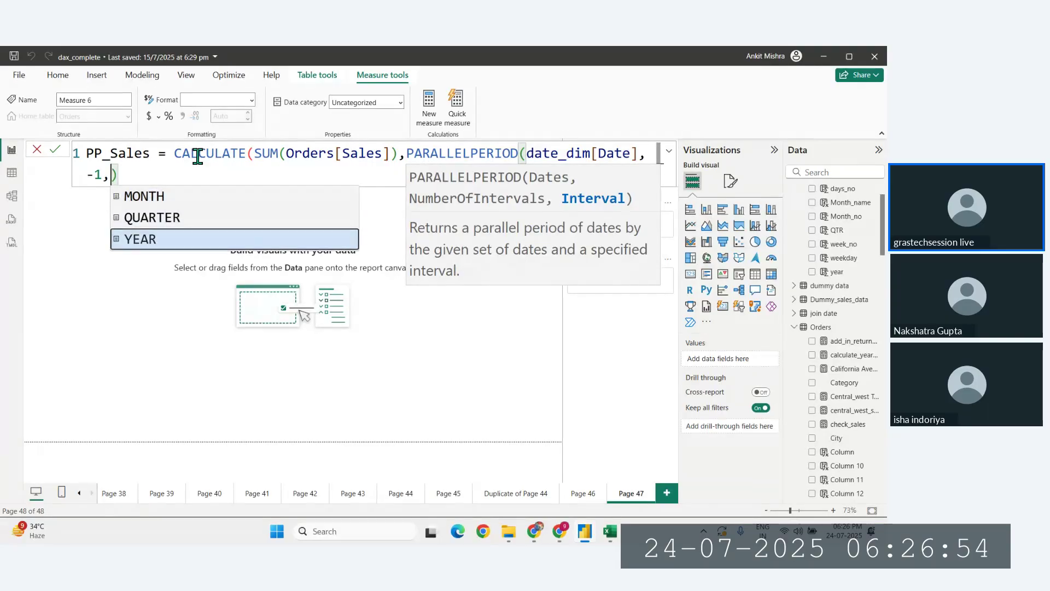
pyautogui.press('Return')
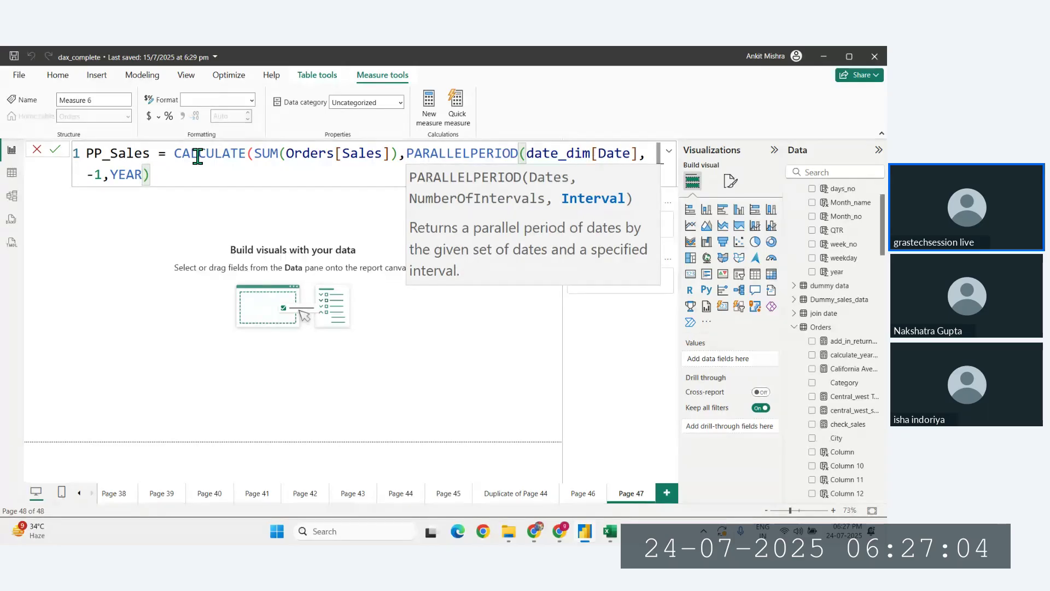
pyautogui.click(196, 184)
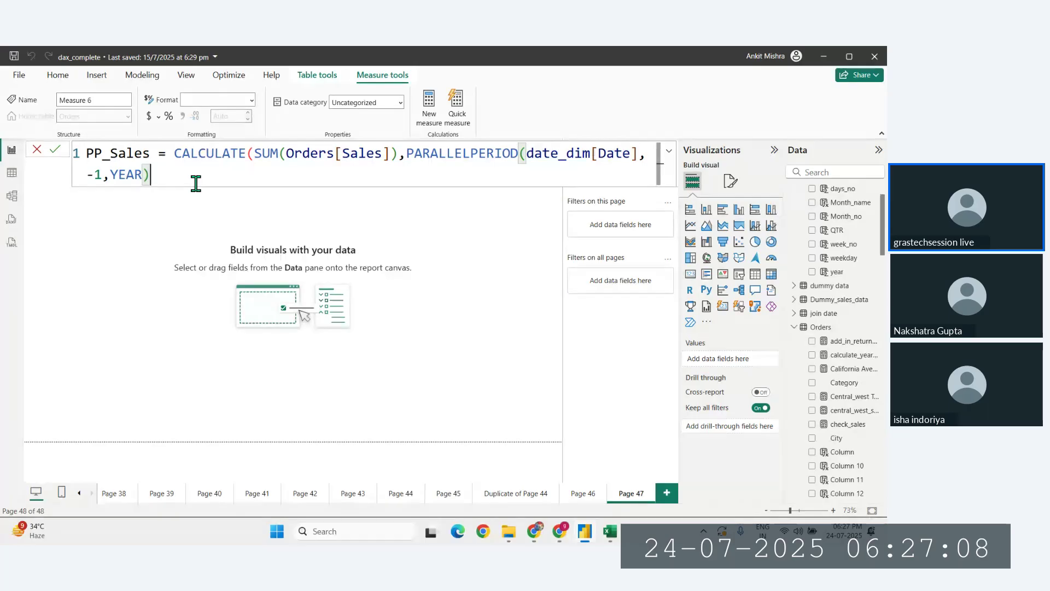
pyautogui.press('Return')
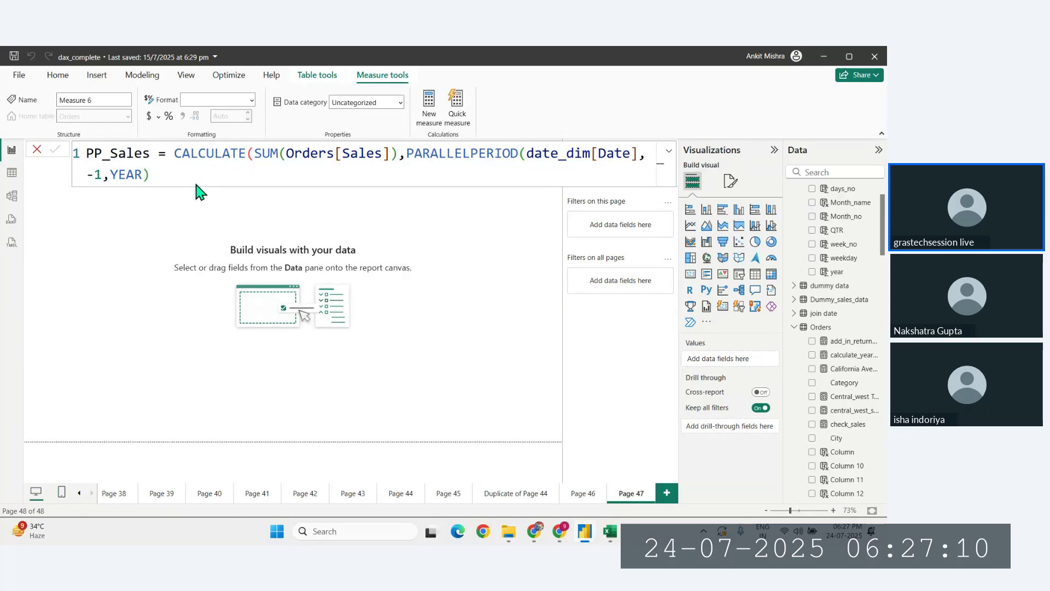
pyautogui.click(196, 183)
pyautogui.write(')')
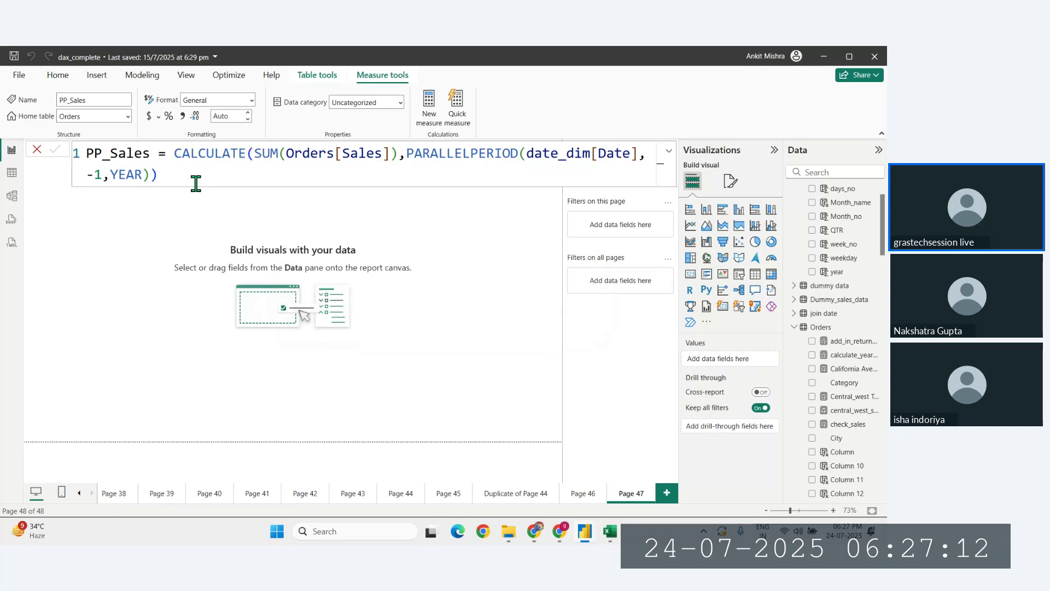
# Step: Copy the Total Sales and SPLY by Year column chart from Page 46 onto Page 47
pyautogui.click(394, 297)
pyautogui.click(584, 496)
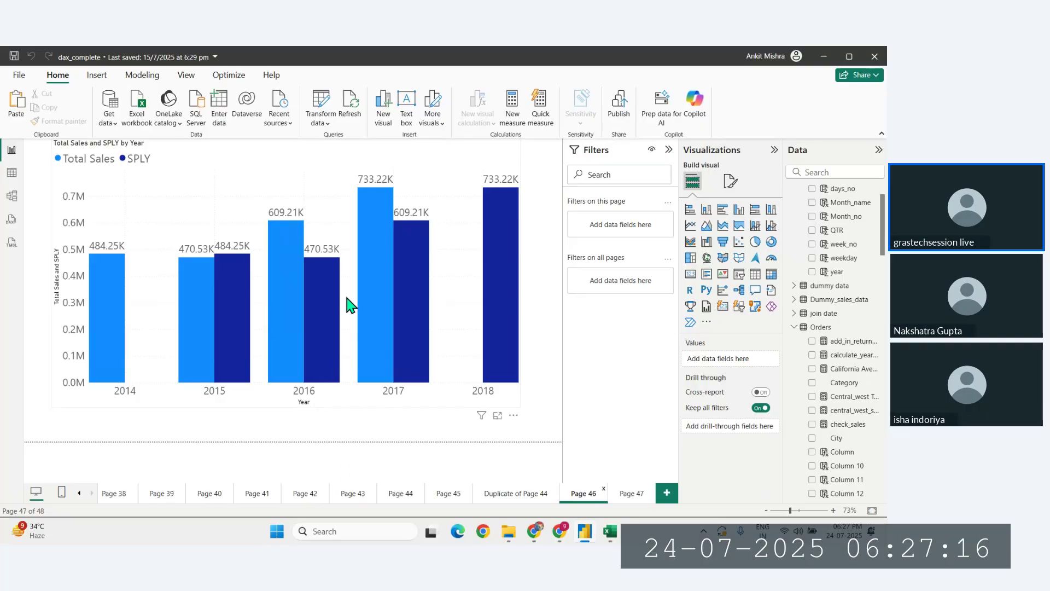
pyautogui.click(504, 494)
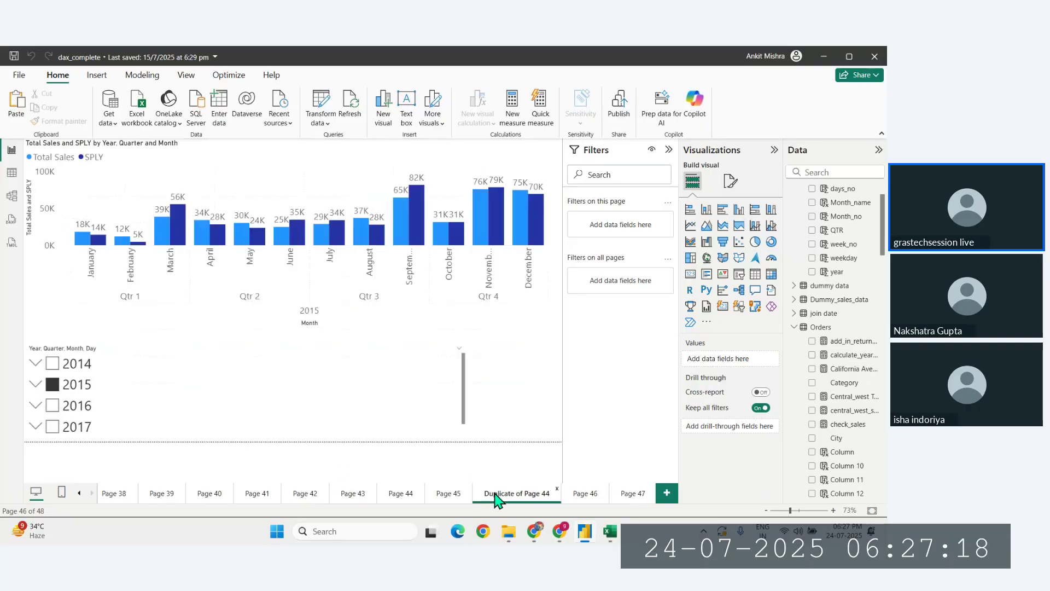
pyautogui.click(450, 492)
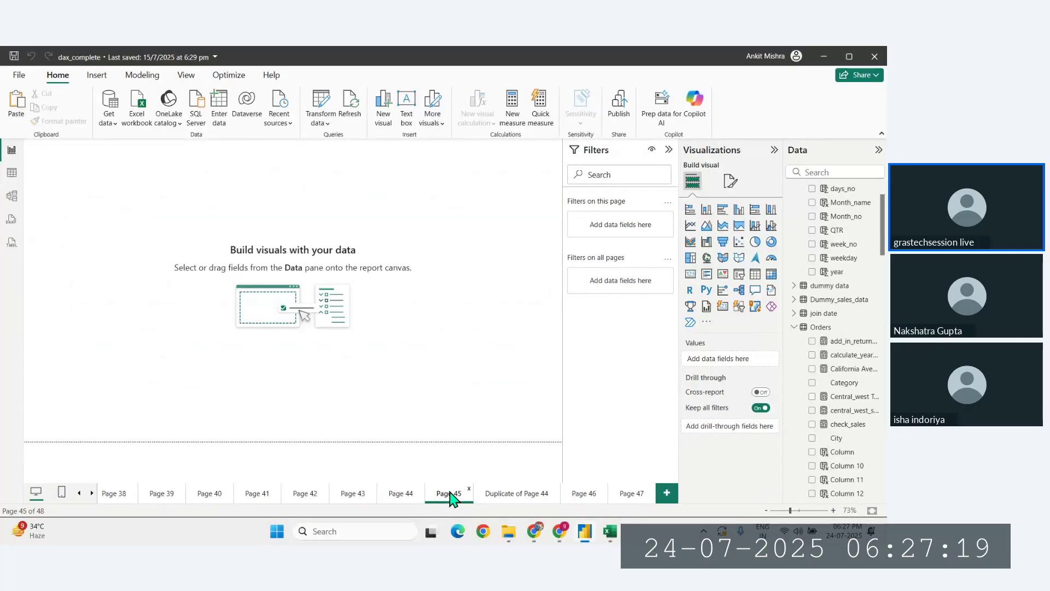
pyautogui.click(584, 494)
pyautogui.click(300, 166)
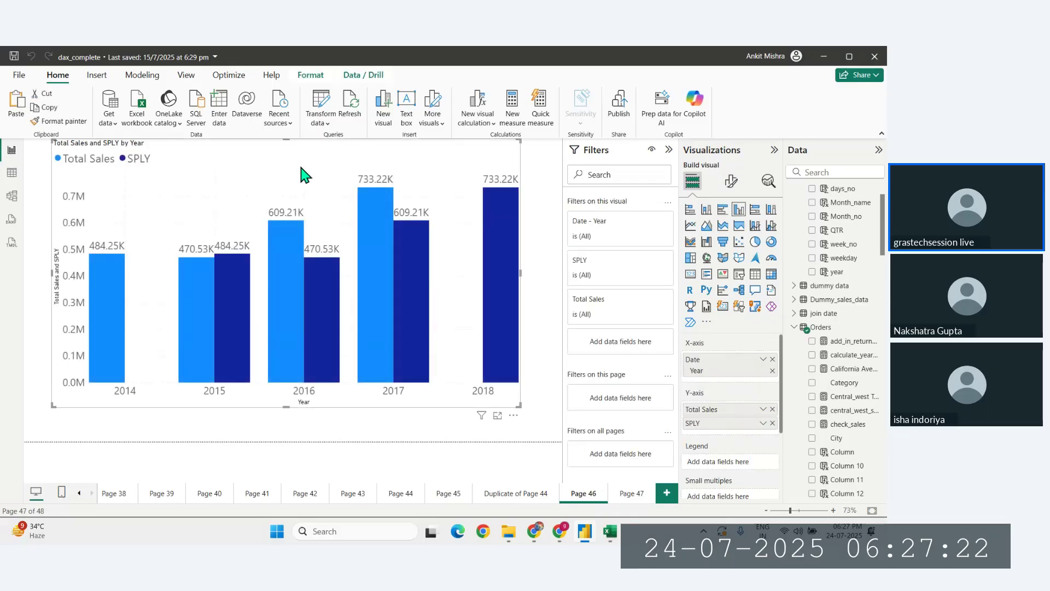
pyautogui.click(630, 494)
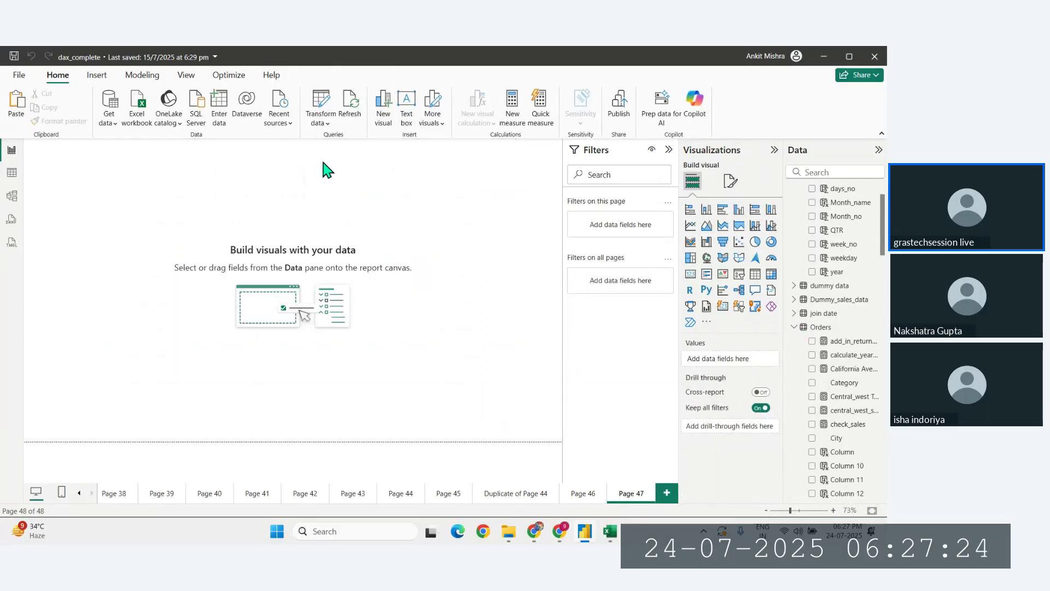
pyautogui.hotkey('ctrl', 'v')
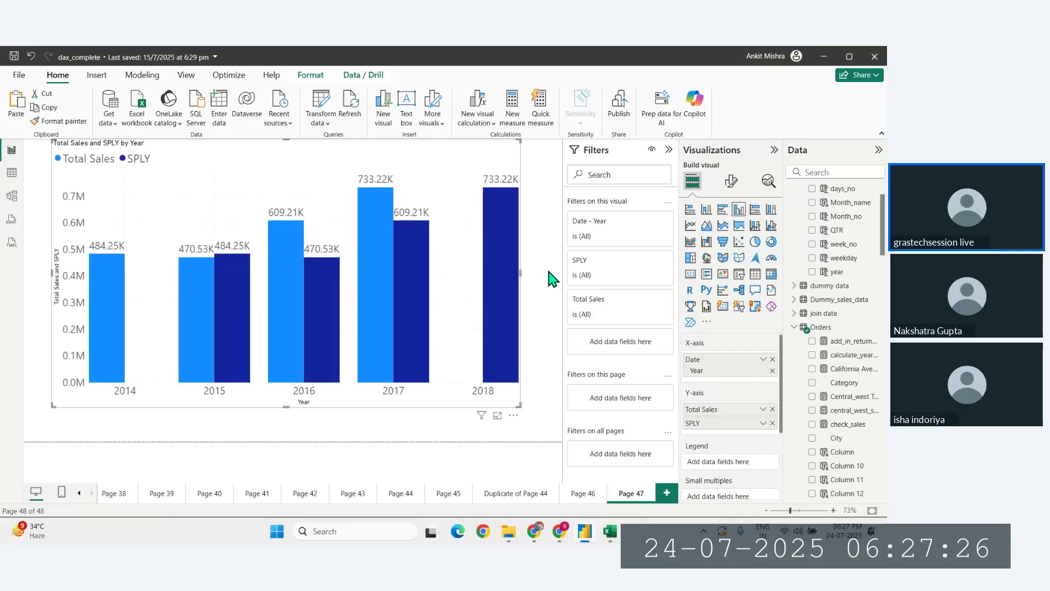
# Step: Convert the copied chart on Page 47 to a table, make it narrower and shift it slightly inward from the page corner
pyautogui.click(755, 275)
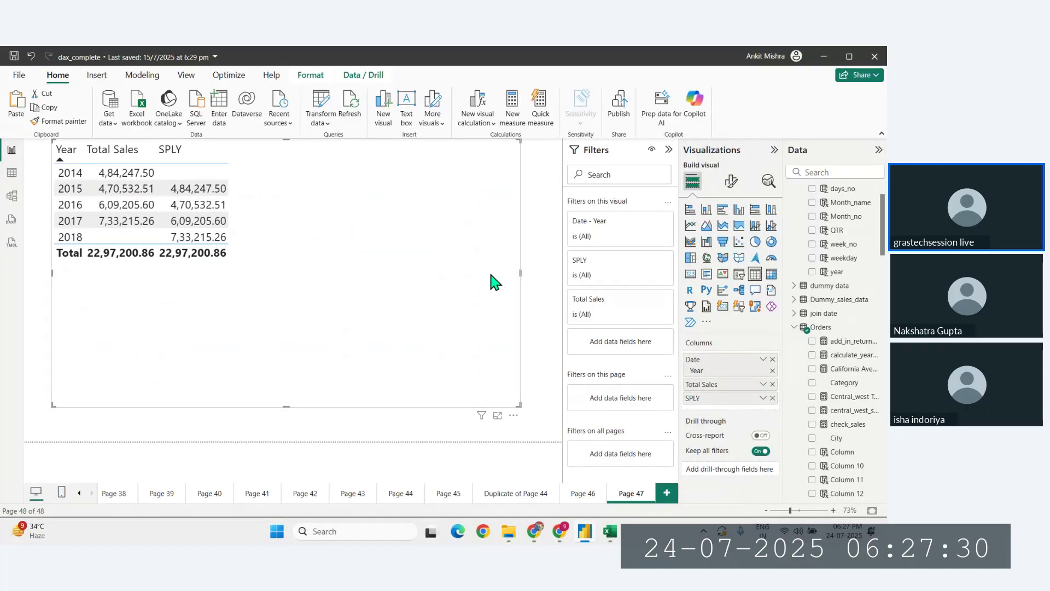
pyautogui.moveTo(521, 272); pyautogui.dragTo(420, 272)
pyautogui.moveTo(323, 239); pyautogui.dragTo(358, 251)
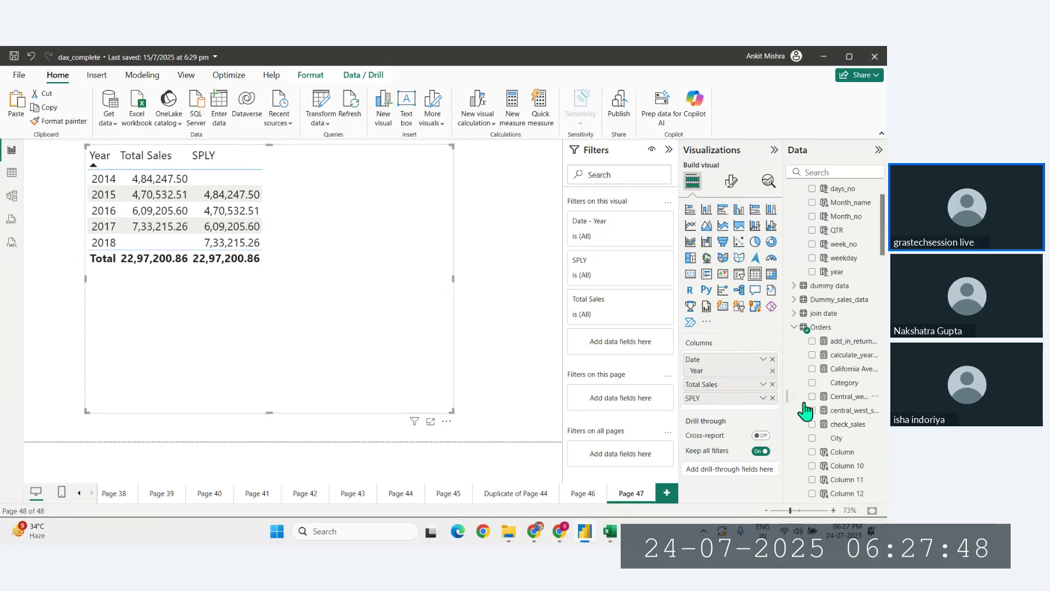
# Step: Find the PP_Sales measure in the Orders table by searching for "pp" and add it to the Year table
pyautogui.scroll(-3, 840, 374)
pyautogui.scroll(-2, 840, 374)
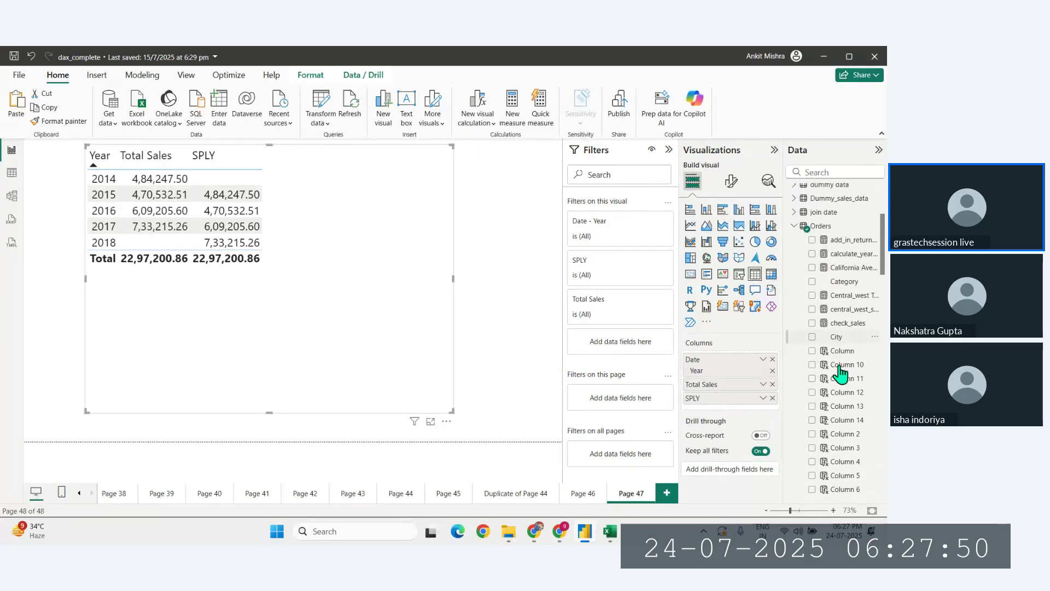
pyautogui.scroll(-1, 840, 374)
pyautogui.scroll(8, 840, 350)
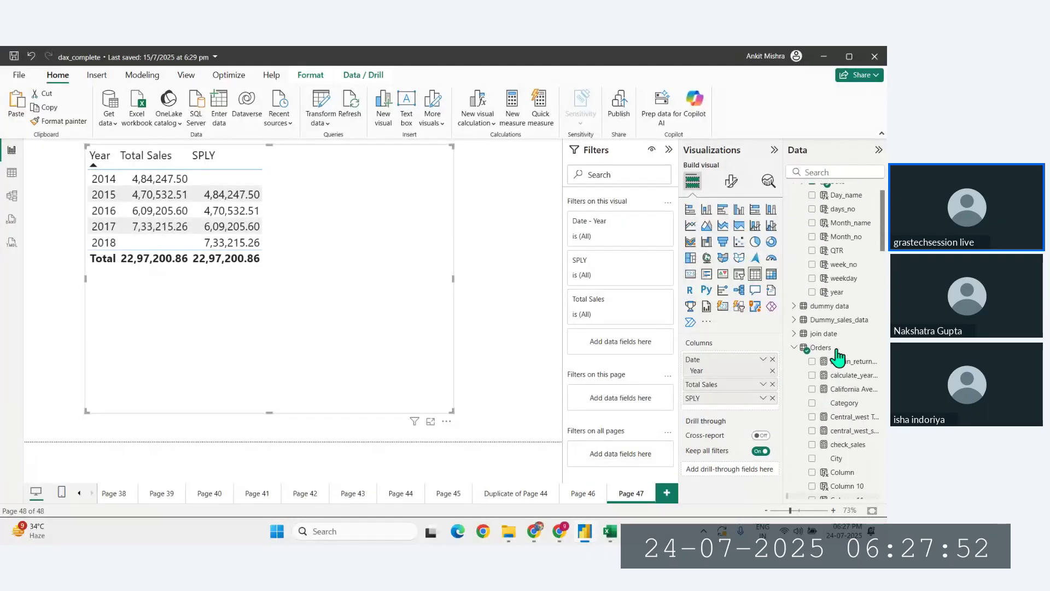
pyautogui.click(825, 172)
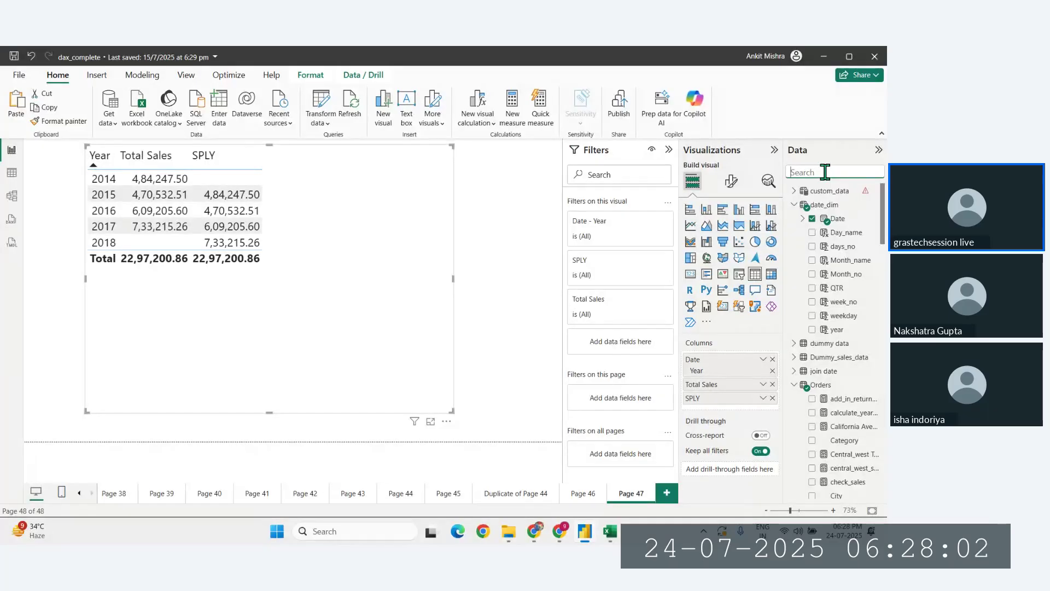
pyautogui.write('pp')
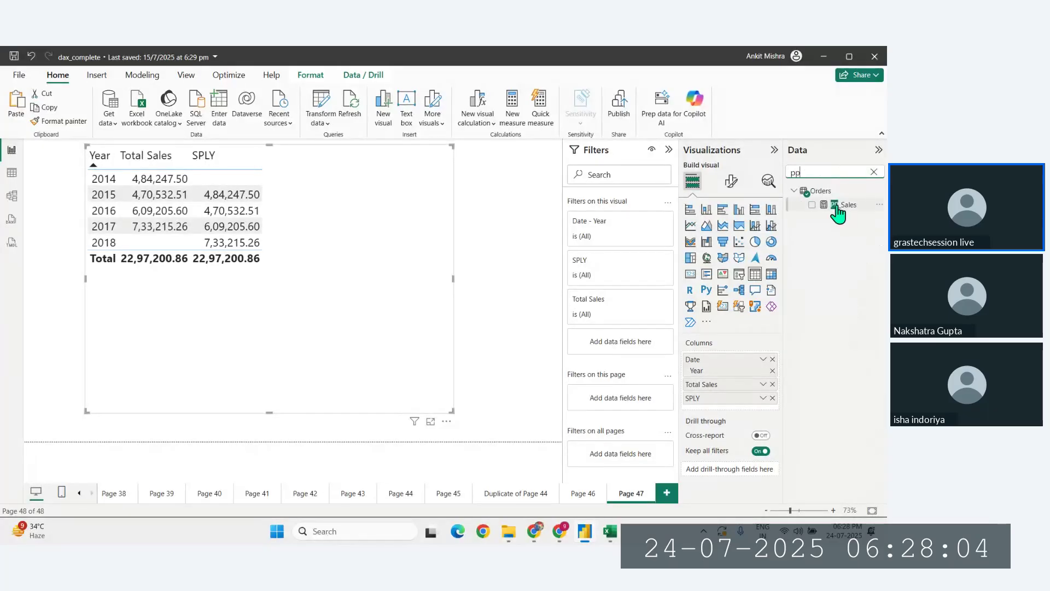
pyautogui.click(813, 205)
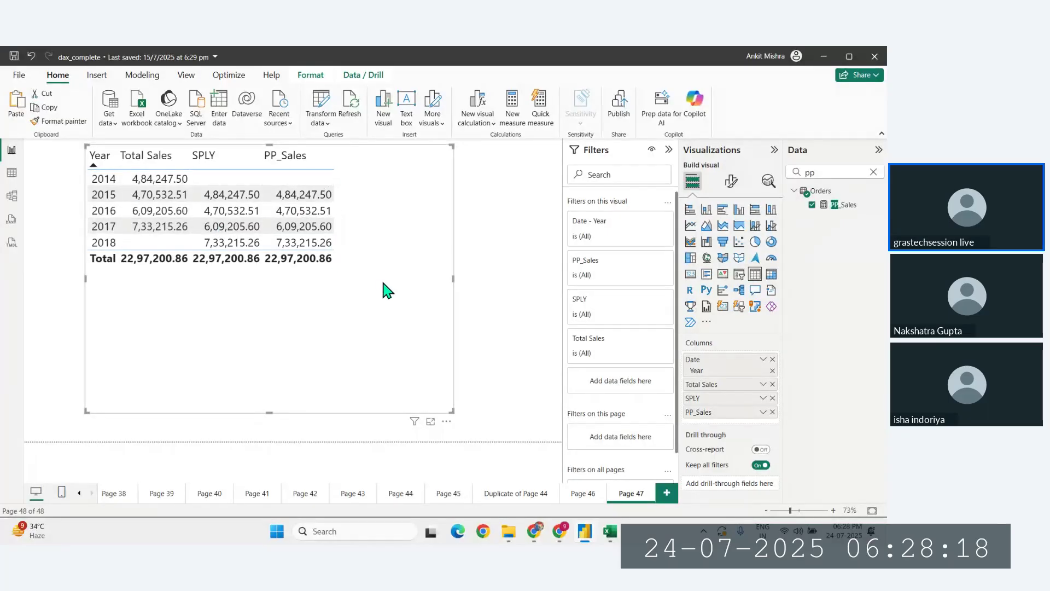
# Step: Set the number of intervals in the PP_Sales PARALLELPERIOD formula to -2 and commit the measure
pyautogui.click(836, 206)
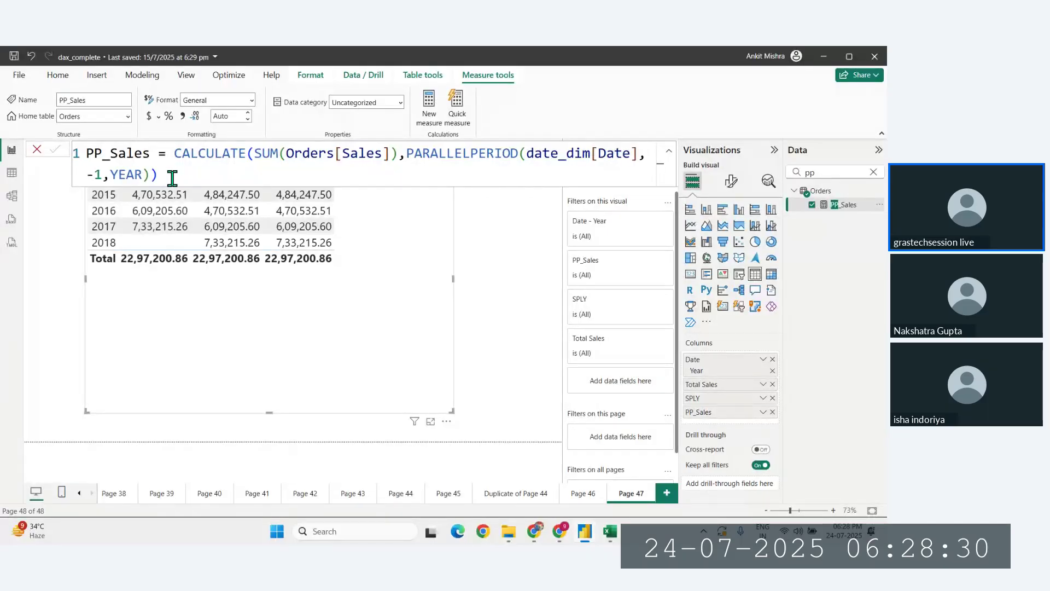
pyautogui.click(102, 173)
pyautogui.press('BackSpace')
pyautogui.write('2')
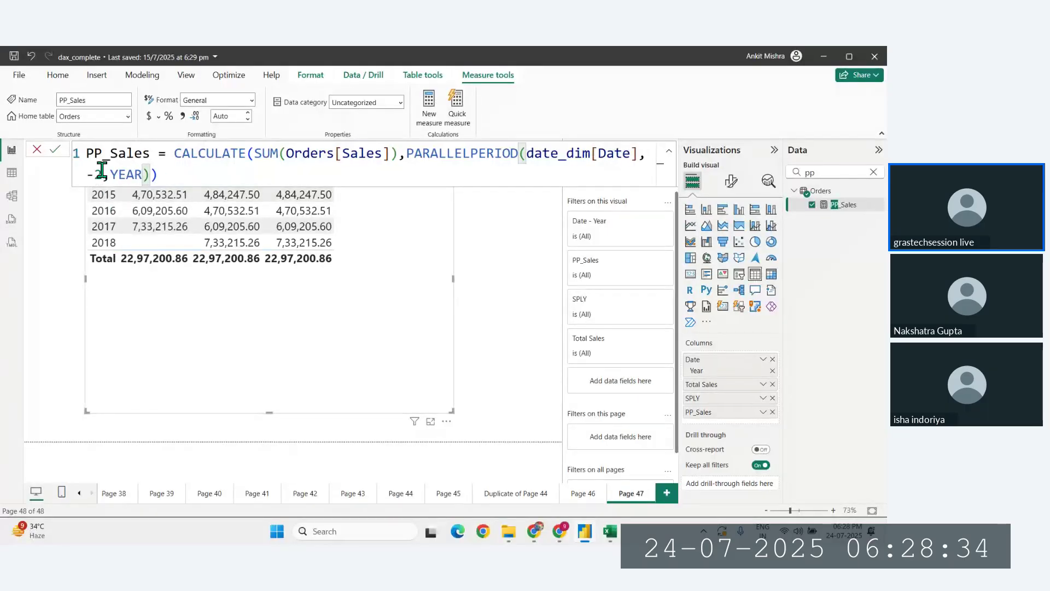
pyautogui.press('Return')
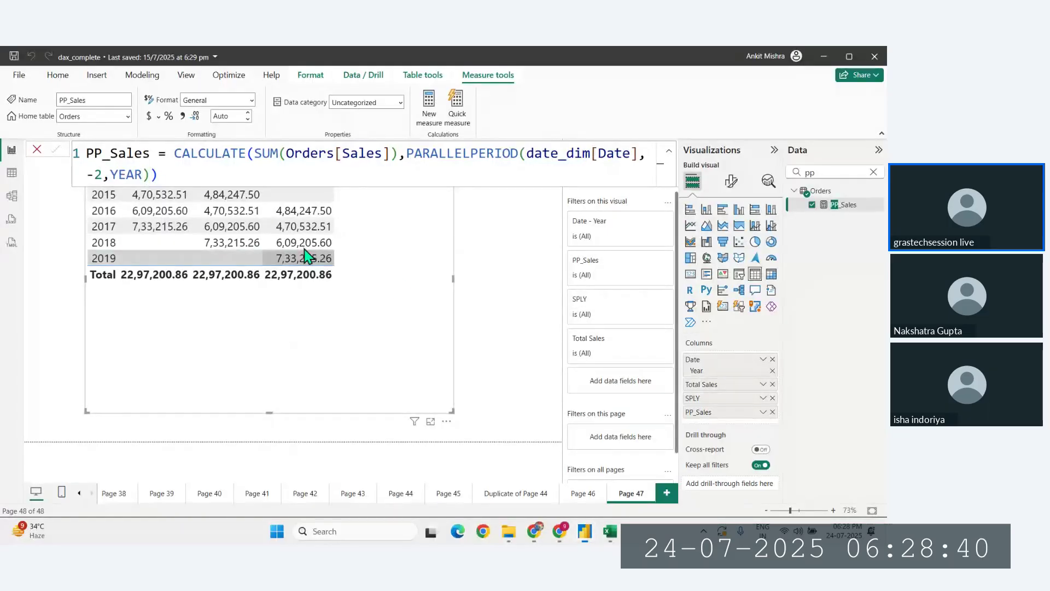
pyautogui.click(493, 257)
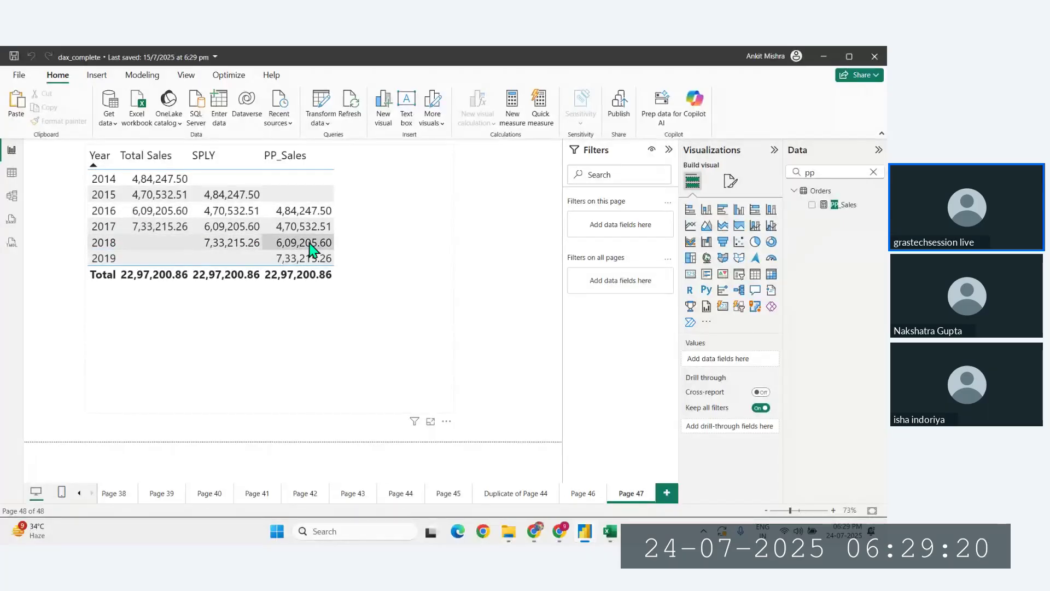
# Step: Copy the table with Total Sales, SPLY and PP_Sales by Year onto a new report page
pyautogui.click(368, 241)
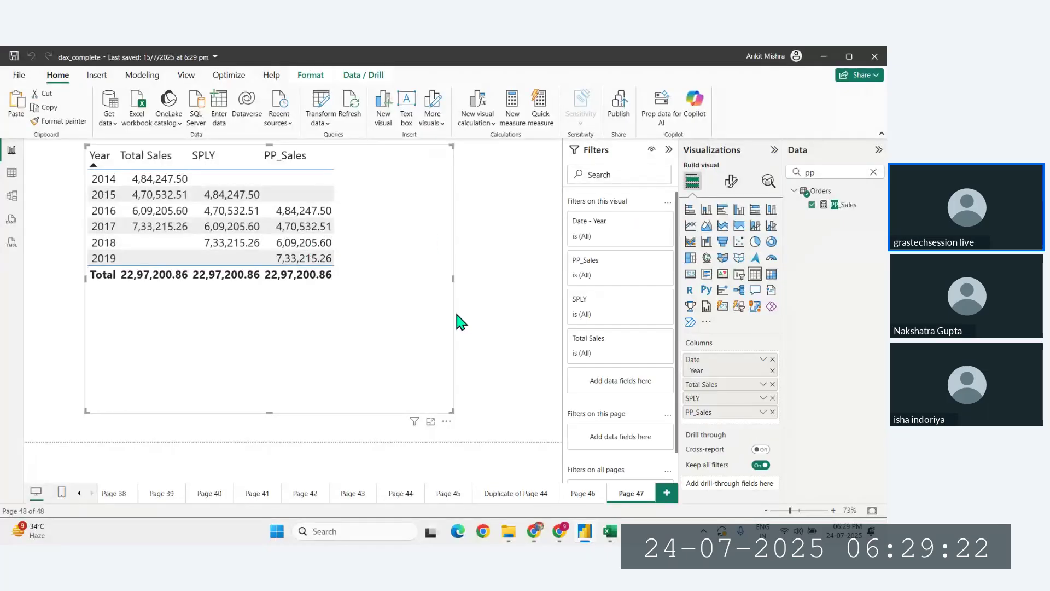
pyautogui.click(667, 493)
pyautogui.hotkey('ctrl', 'v')
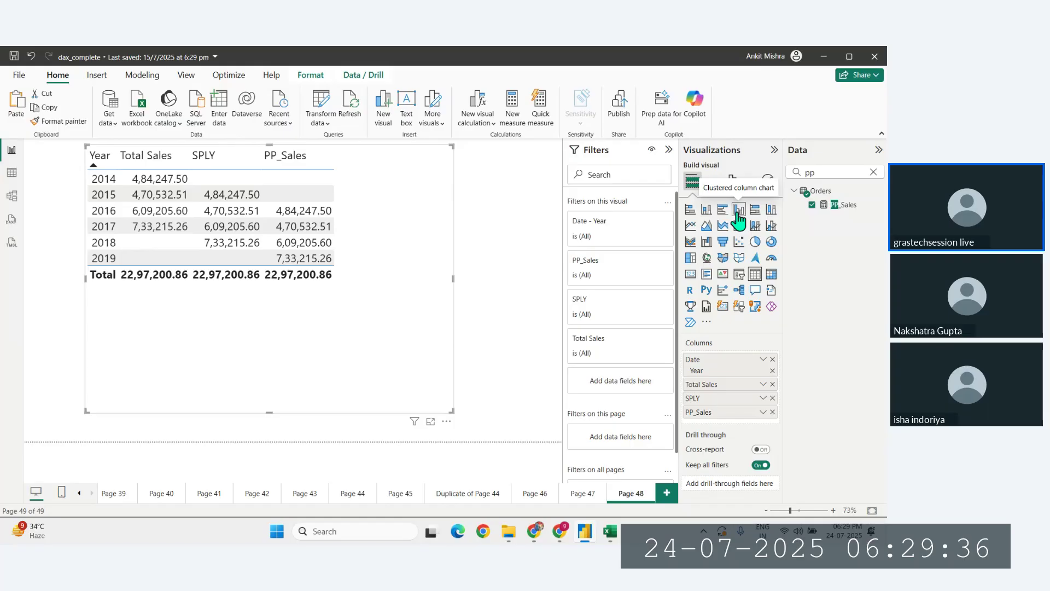
# Step: Convert the copied table to a ribbon chart and resize it wider and slightly shorter
pyautogui.click(690, 244)
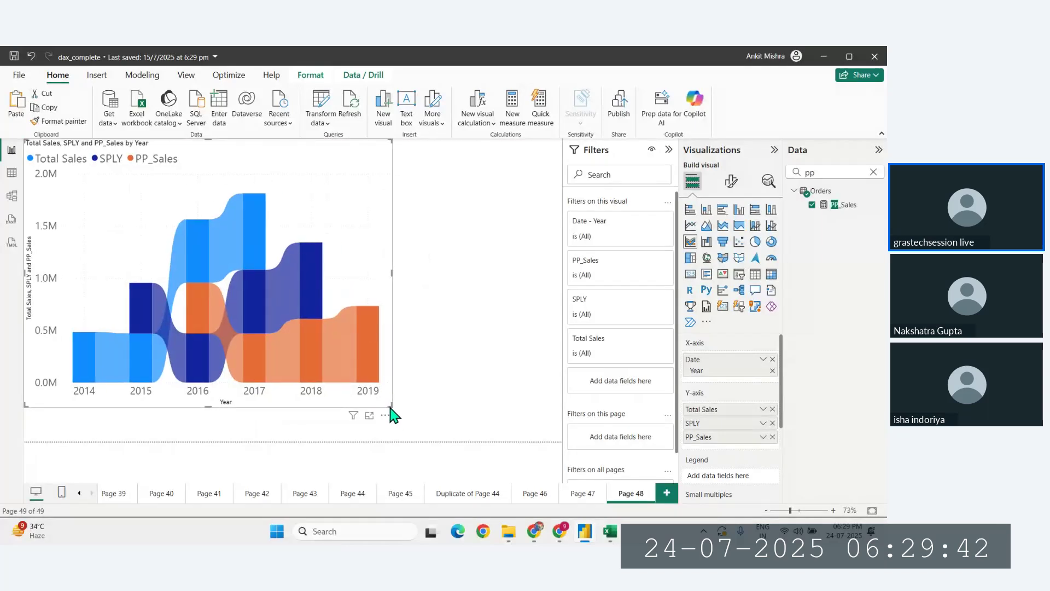
pyautogui.moveTo(391, 406); pyautogui.dragTo(529, 377)
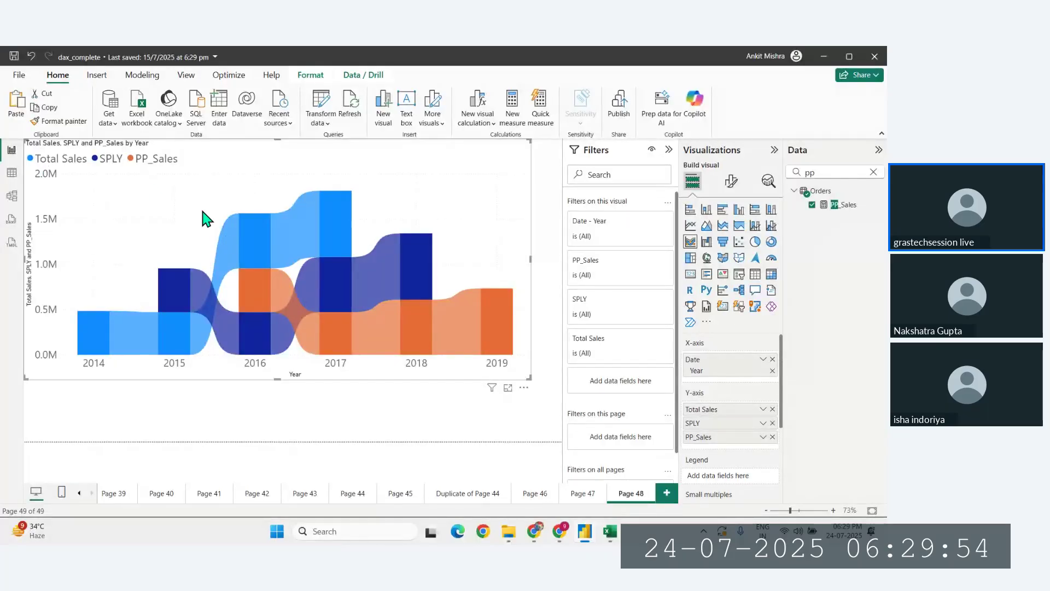
# Step: Turn on data labels for the Total Sales, SPLY and PP_Sales ribbon chart
pyautogui.moveTo(266, 283)
pyautogui.moveTo(98, 357)
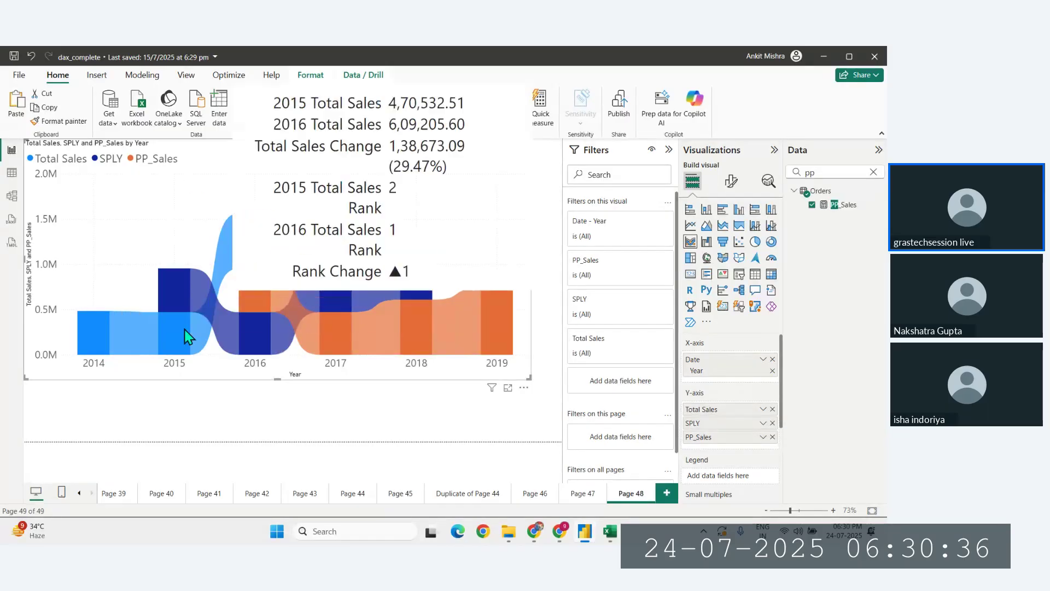
pyautogui.moveTo(173, 363)
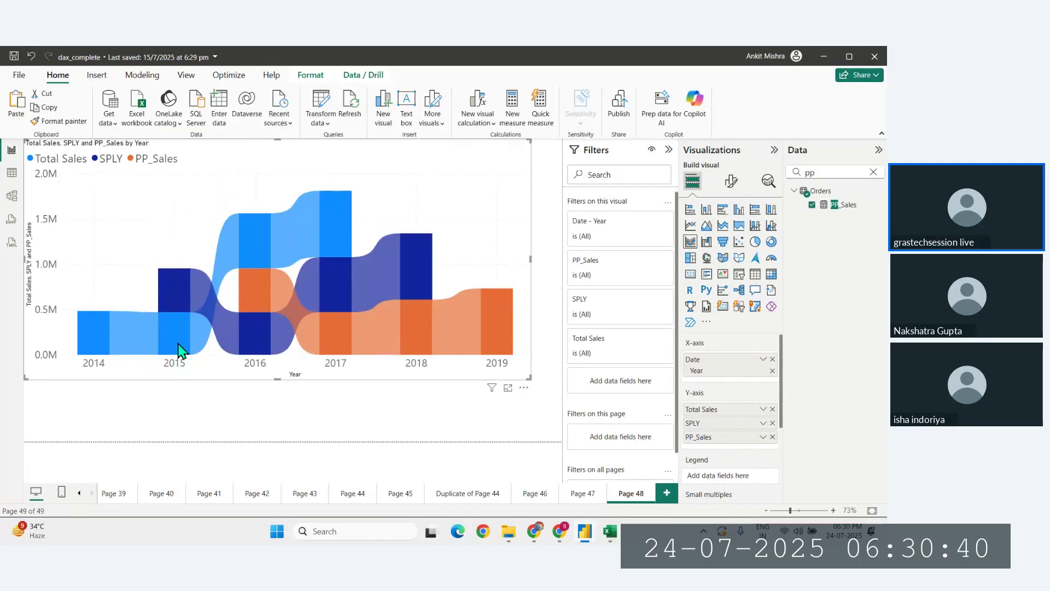
pyautogui.moveTo(198, 266)
pyautogui.moveTo(188, 336)
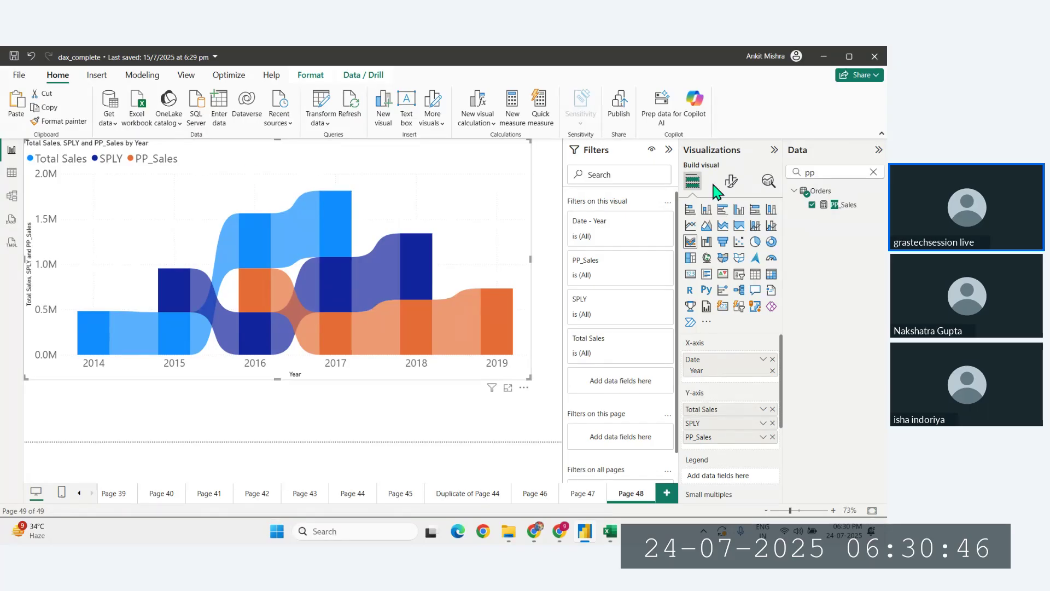
pyautogui.click(732, 181)
pyautogui.click(768, 449)
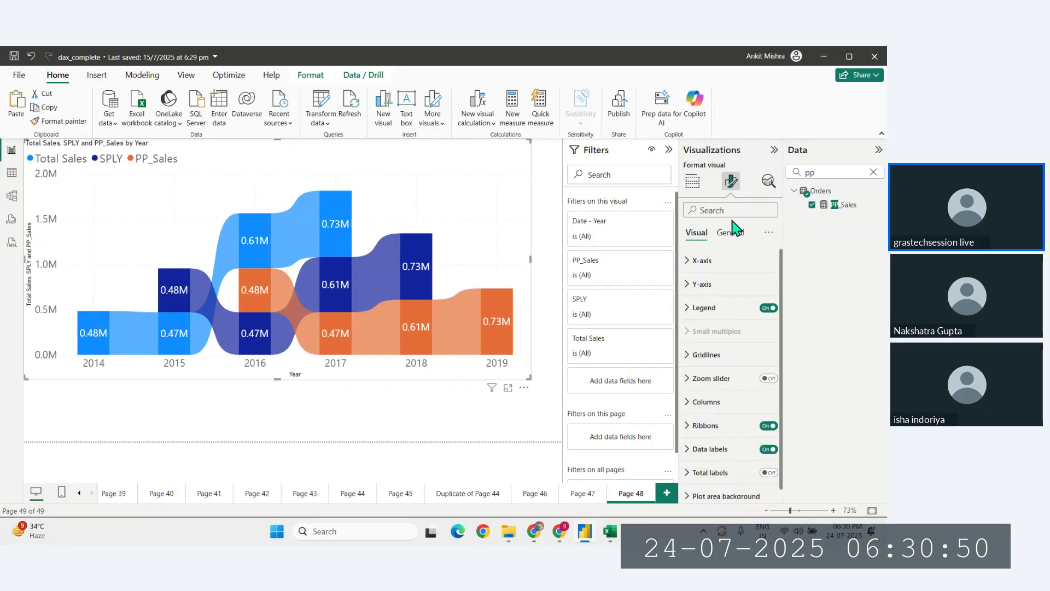
# Step: Try Thousands and None as display units for the ribbon chart's data label values and return the setting to Auto
pyautogui.scroll(-1, 695, 465)
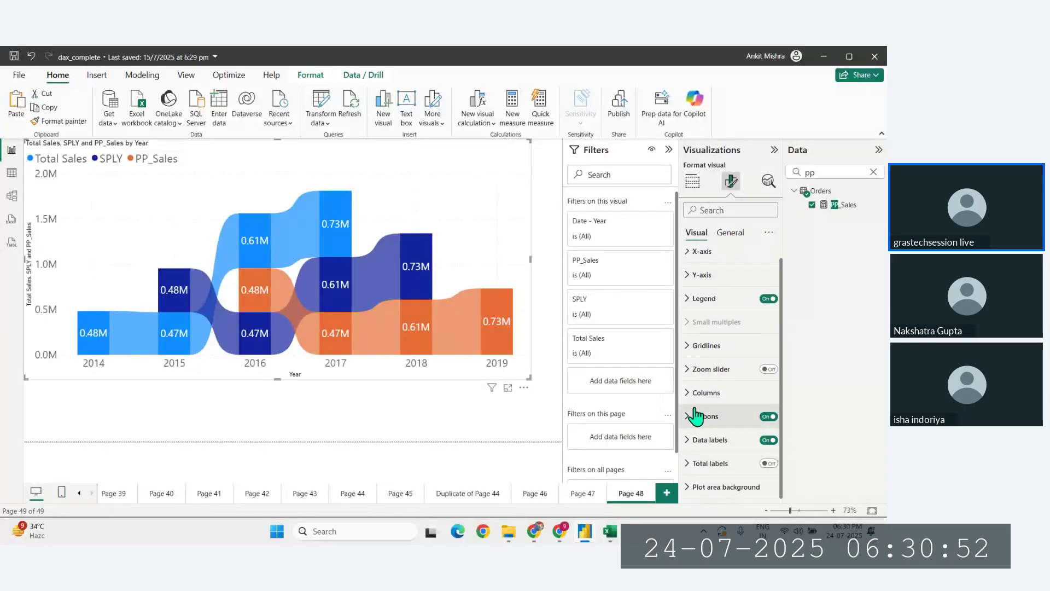
pyautogui.click(698, 446)
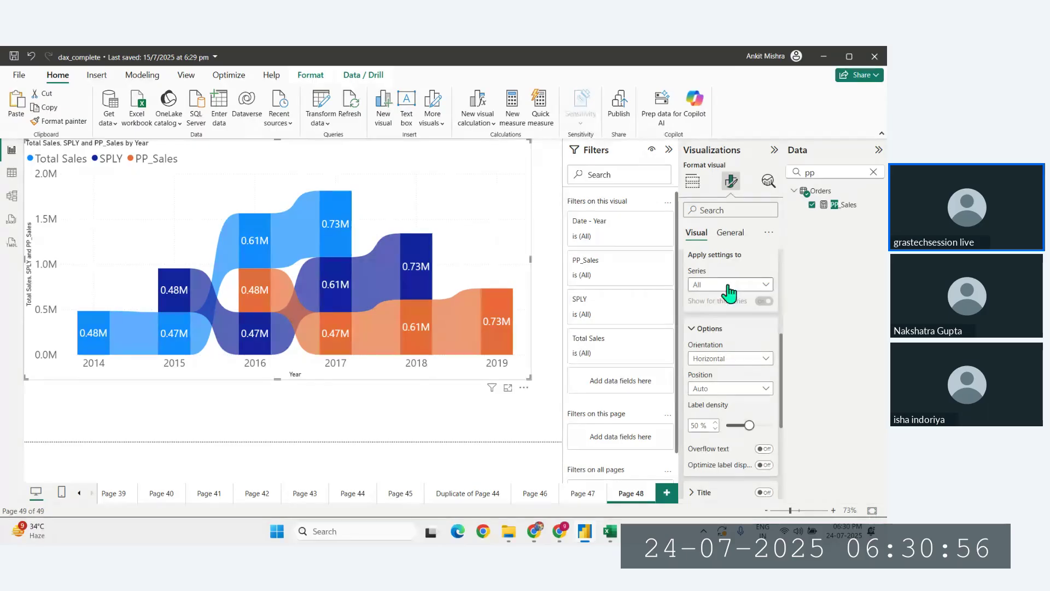
pyautogui.scroll(-3, 722, 372)
pyautogui.click(705, 380)
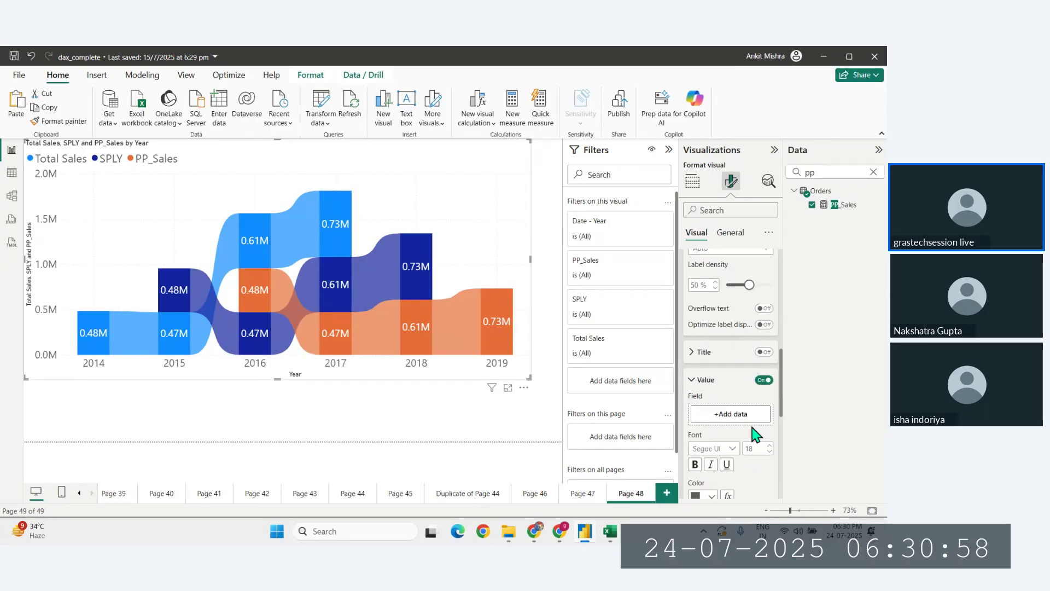
pyautogui.scroll(-2, 747, 446)
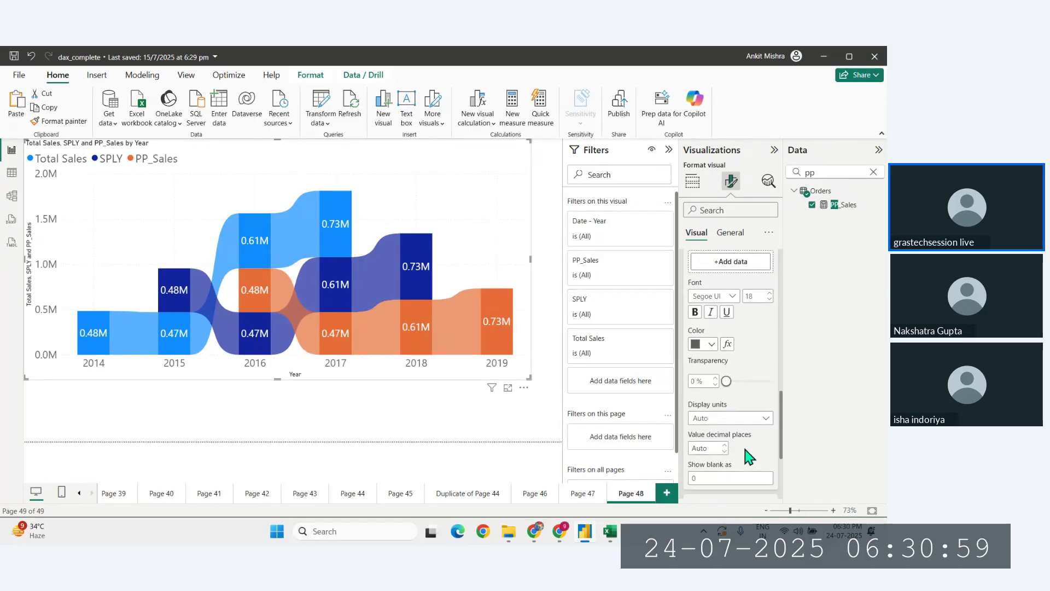
pyautogui.click(729, 419)
pyautogui.click(721, 348)
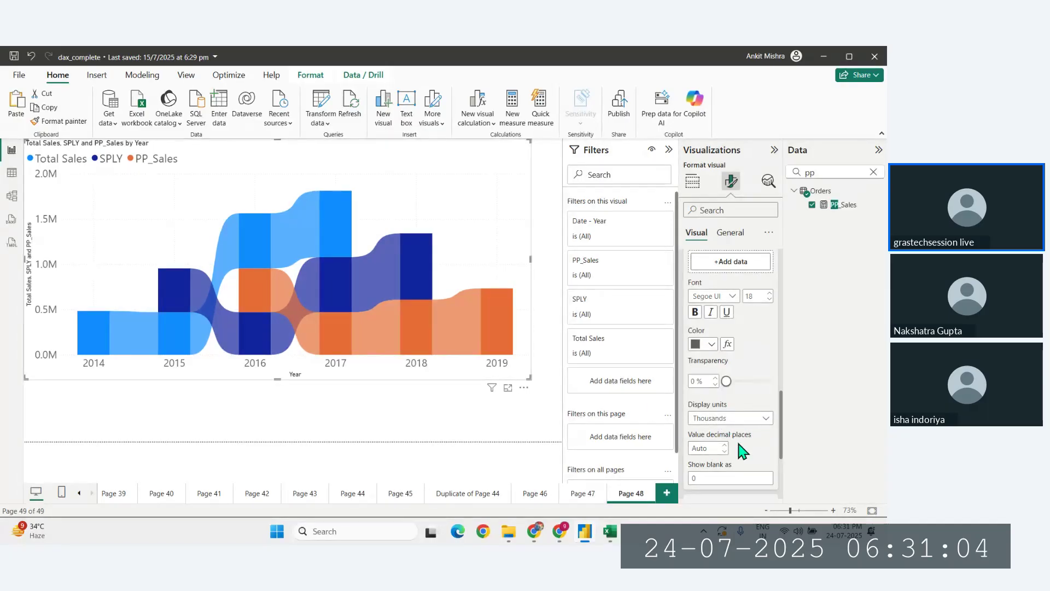
pyautogui.scroll(-3, 736, 440)
pyautogui.scroll(3, 744, 405)
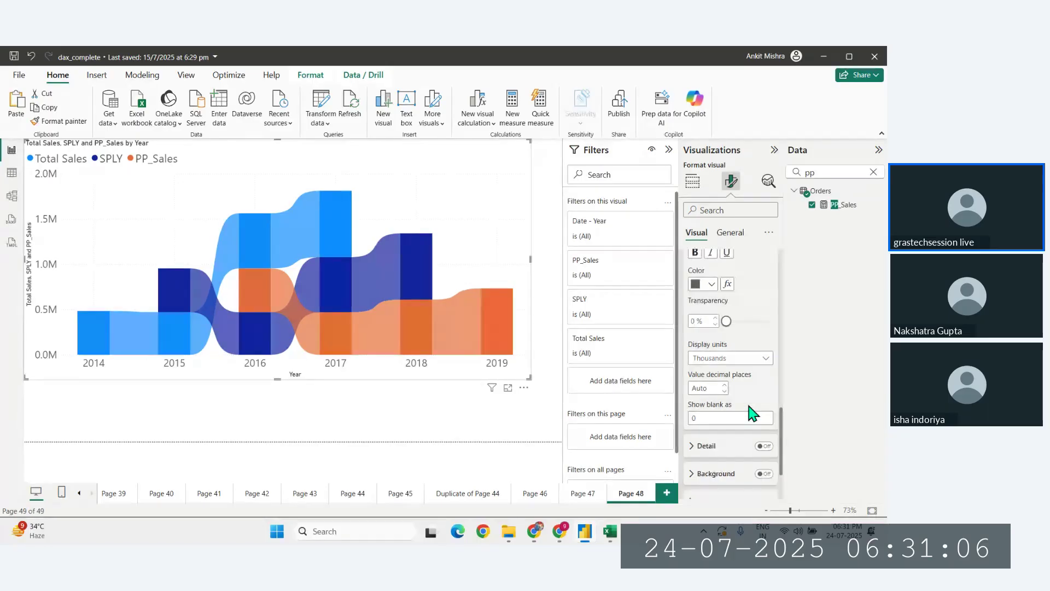
pyautogui.click(732, 454)
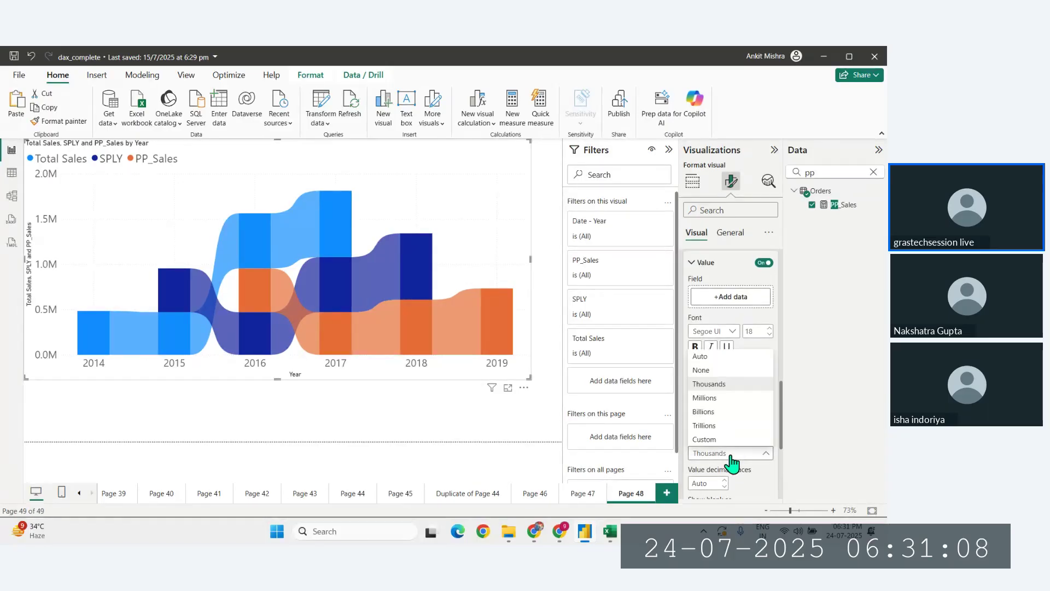
pyautogui.click(718, 377)
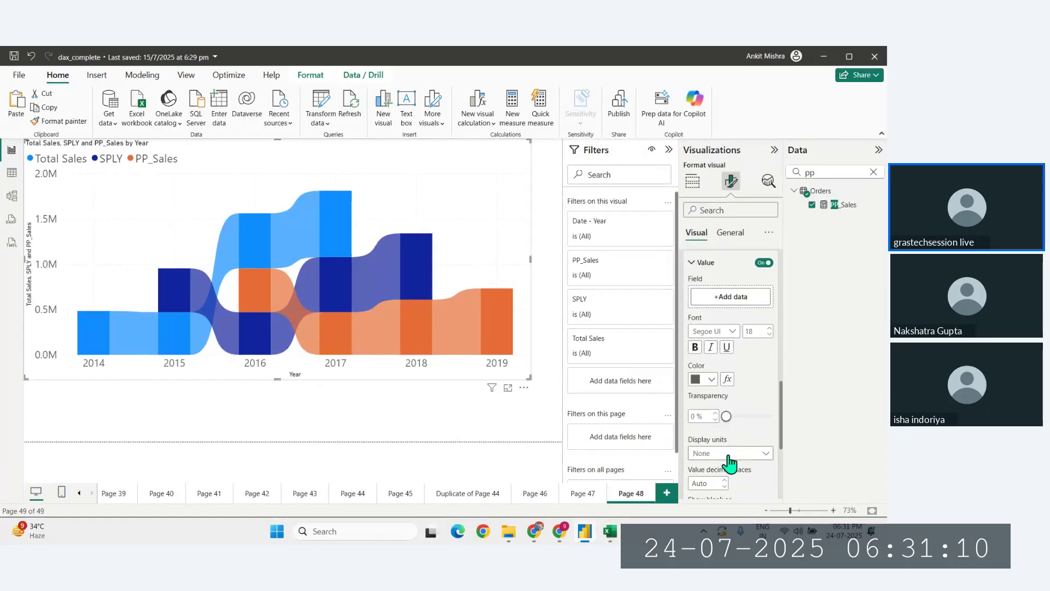
pyautogui.click(728, 454)
pyautogui.click(711, 364)
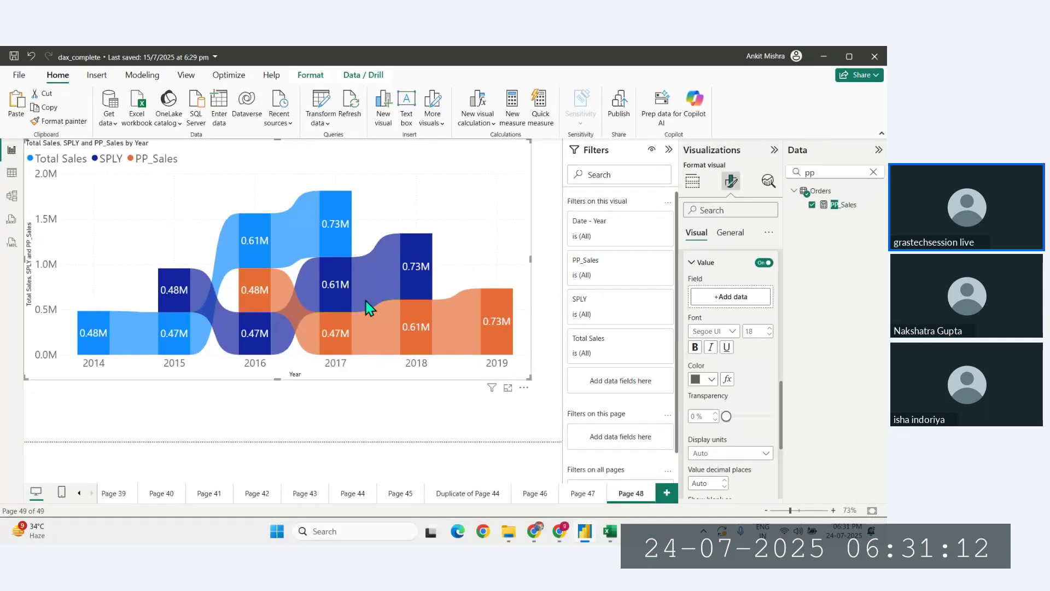
pyautogui.click(386, 435)
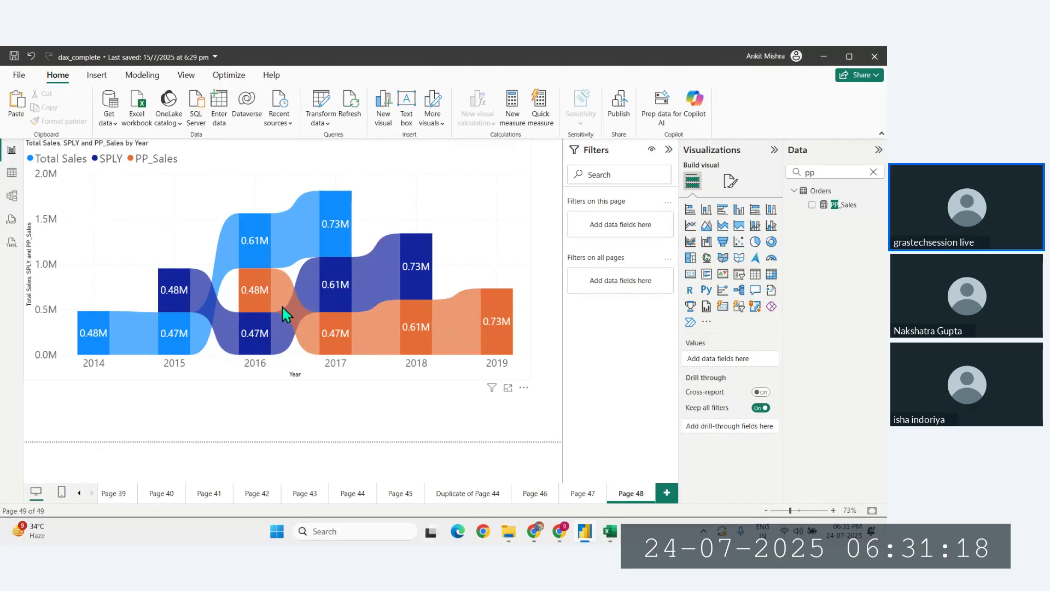
# Step: Examine the ribbon chart's 2015 and 2016 columns, comparing the Total Sales, SPLY and PP_Sales values
pyautogui.click(127, 209)
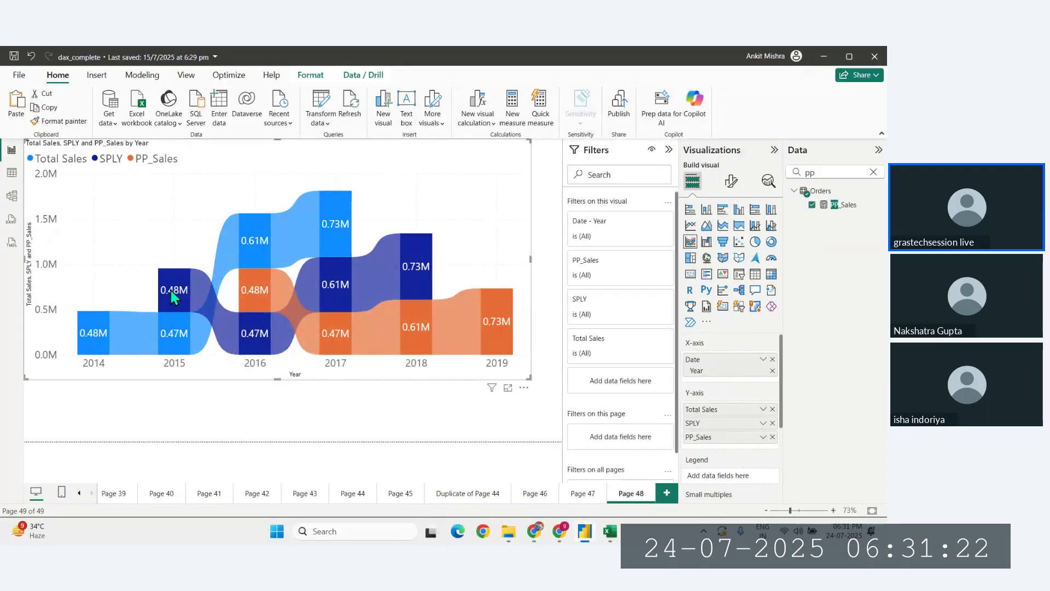
pyautogui.moveTo(183, 314)
pyautogui.moveTo(186, 353)
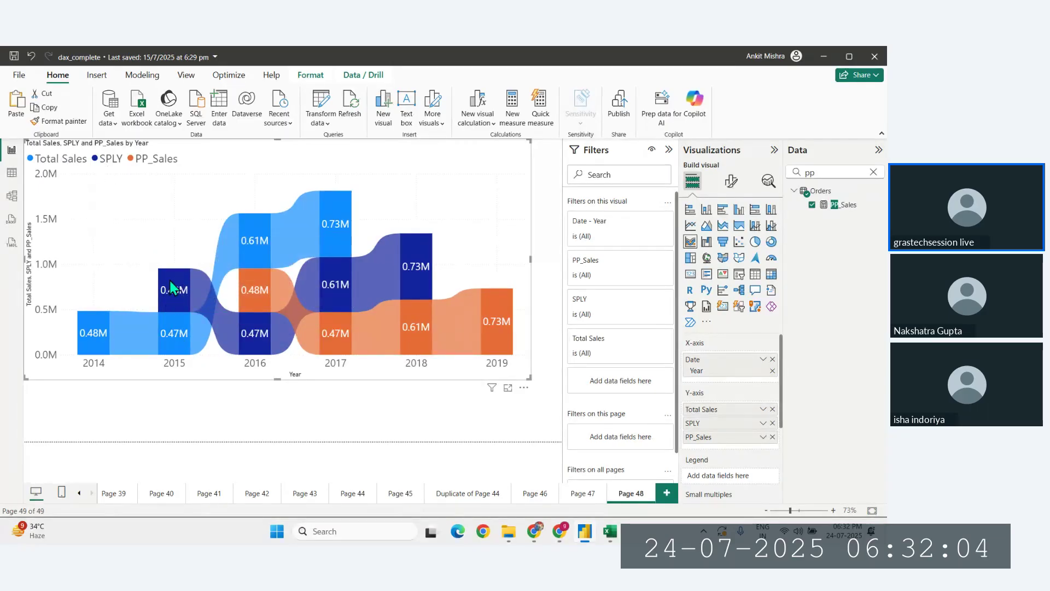
pyautogui.moveTo(170, 282)
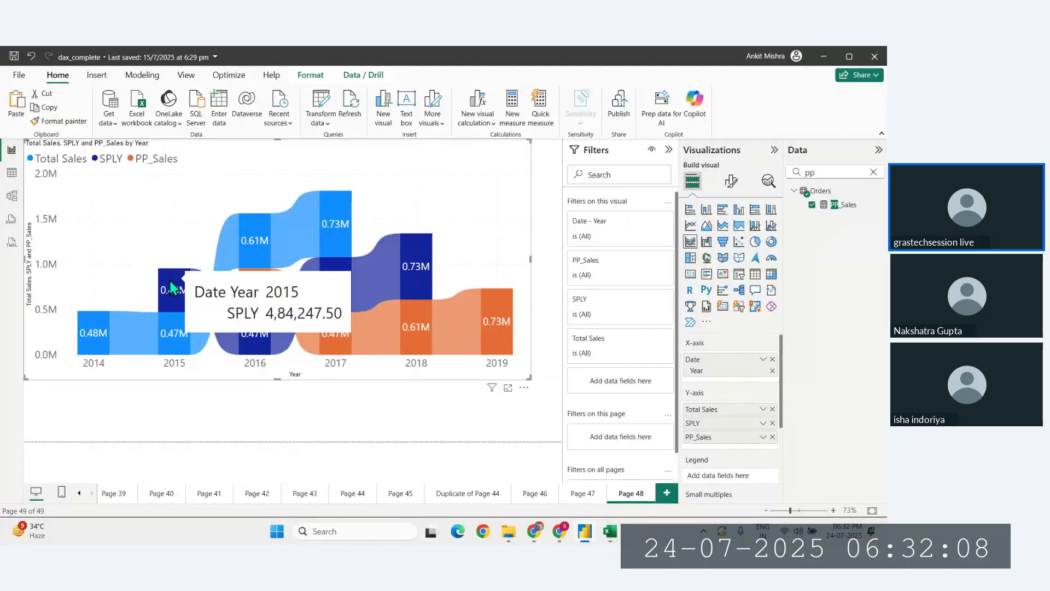
pyautogui.moveTo(169, 332)
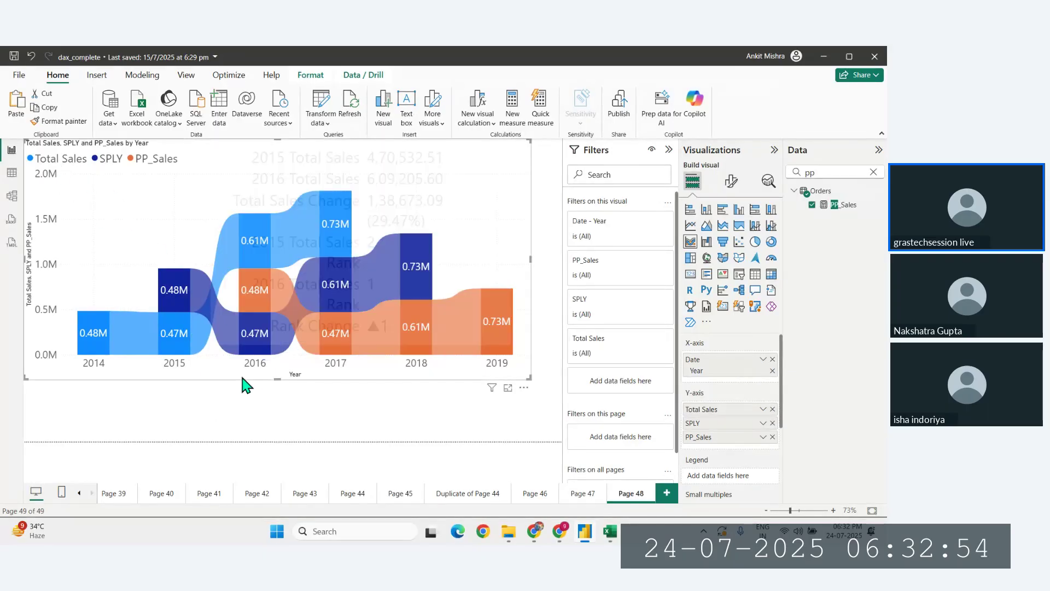
pyautogui.moveTo(257, 237)
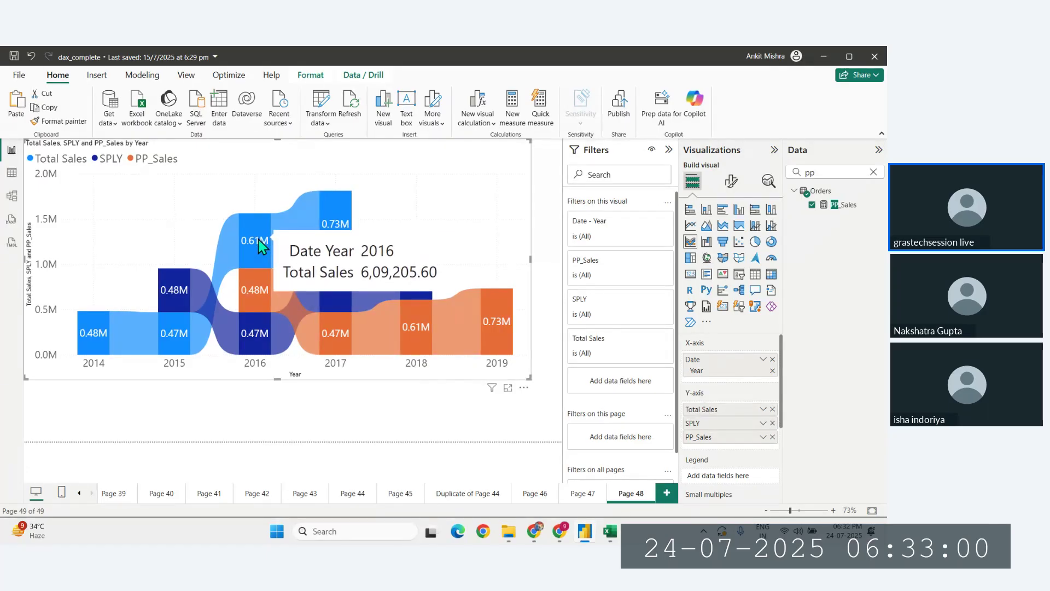
pyautogui.moveTo(265, 292)
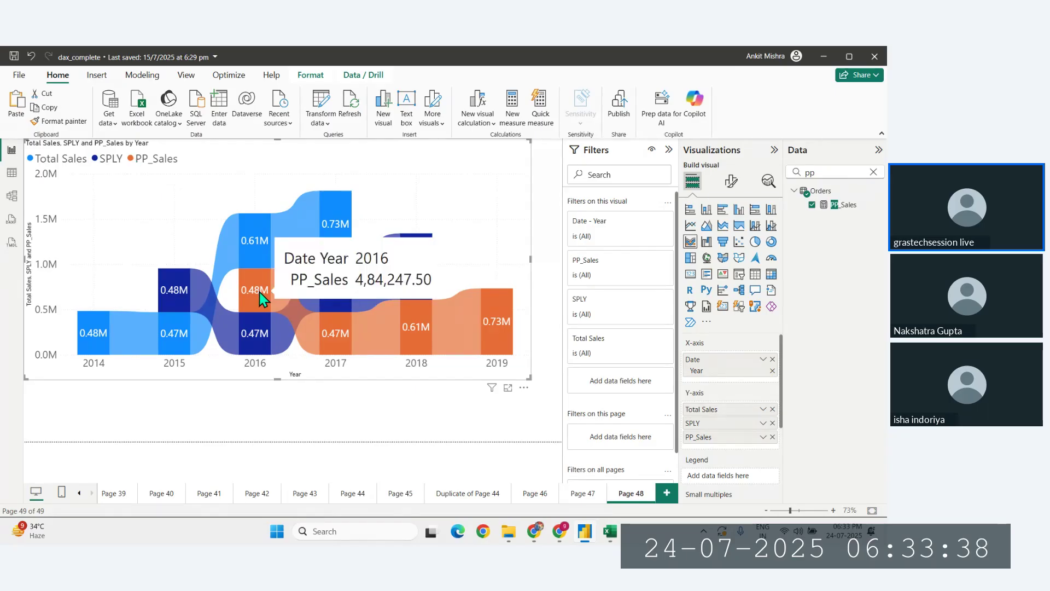
pyautogui.moveTo(263, 345)
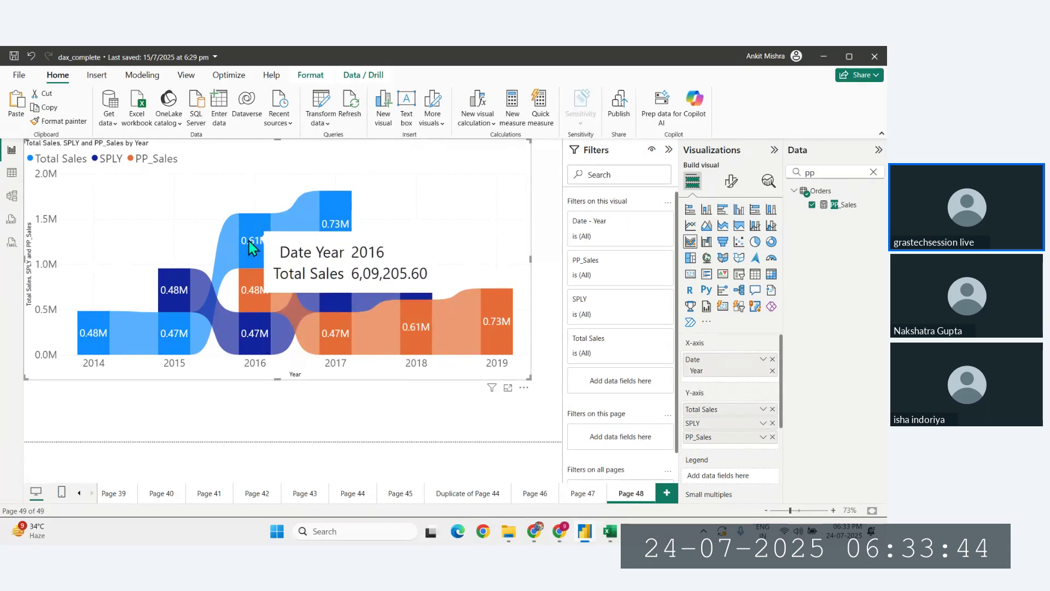
pyautogui.moveTo(262, 327)
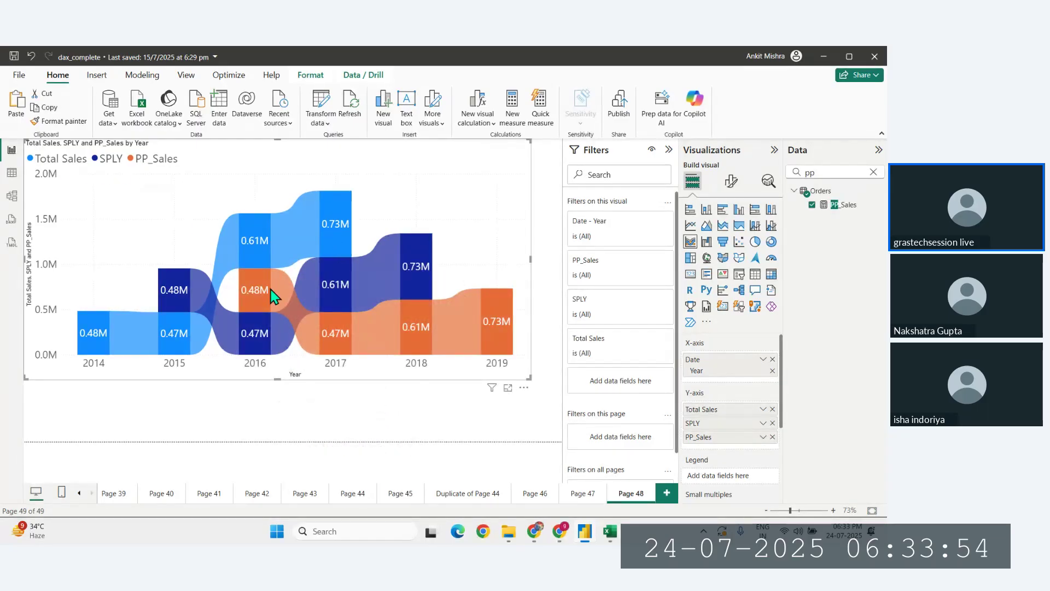
# Step: Examine the ribbon chart's columns from 2015 through 2019, comparing how Total Sales, SPLY and PP_Sales shift between years
pyautogui.moveTo(211, 316)
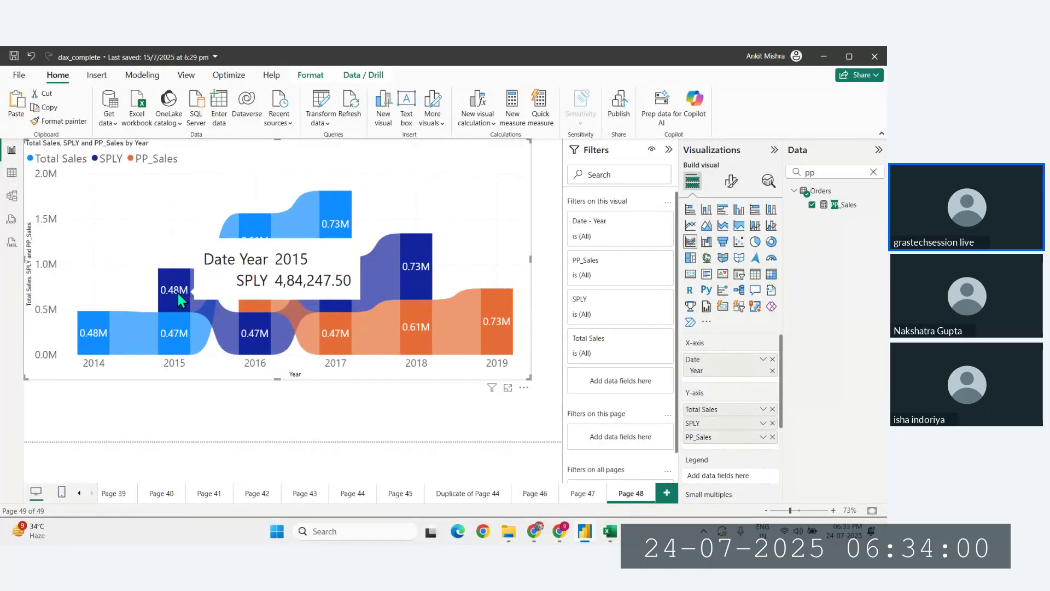
pyautogui.moveTo(253, 346)
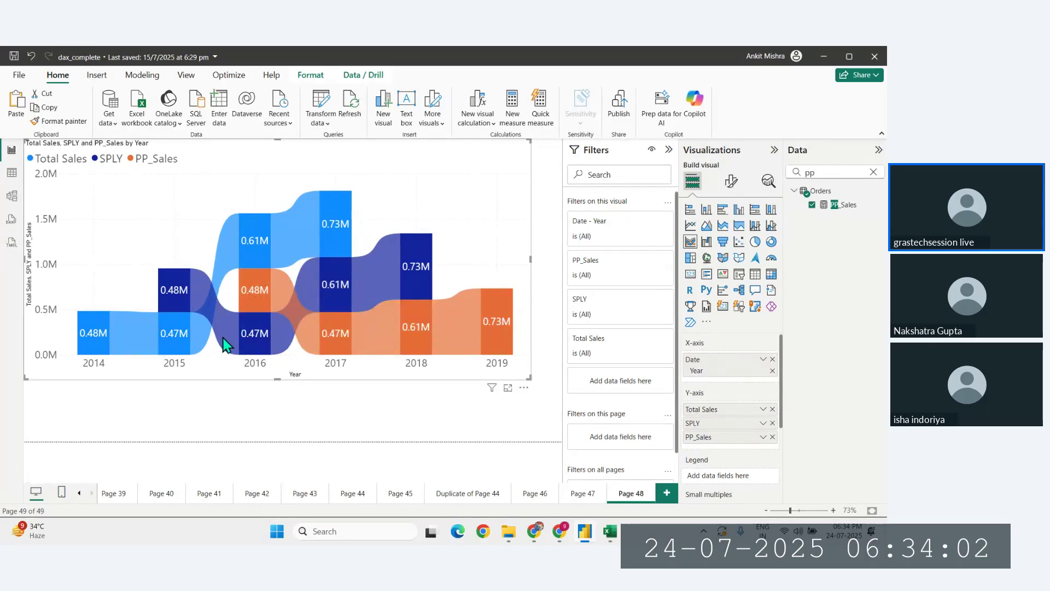
pyautogui.moveTo(221, 335)
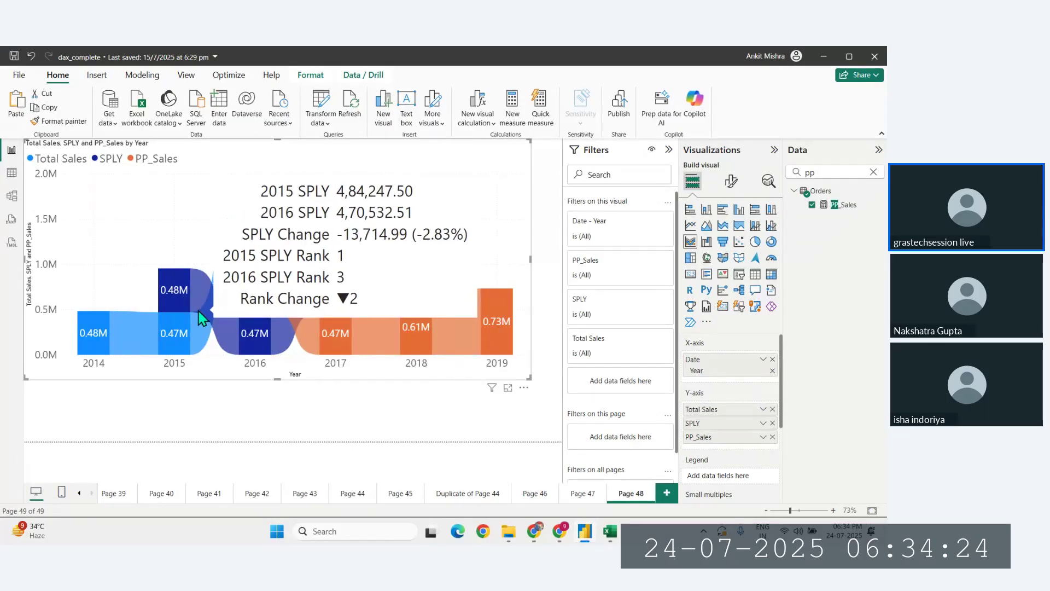
pyautogui.moveTo(334, 276)
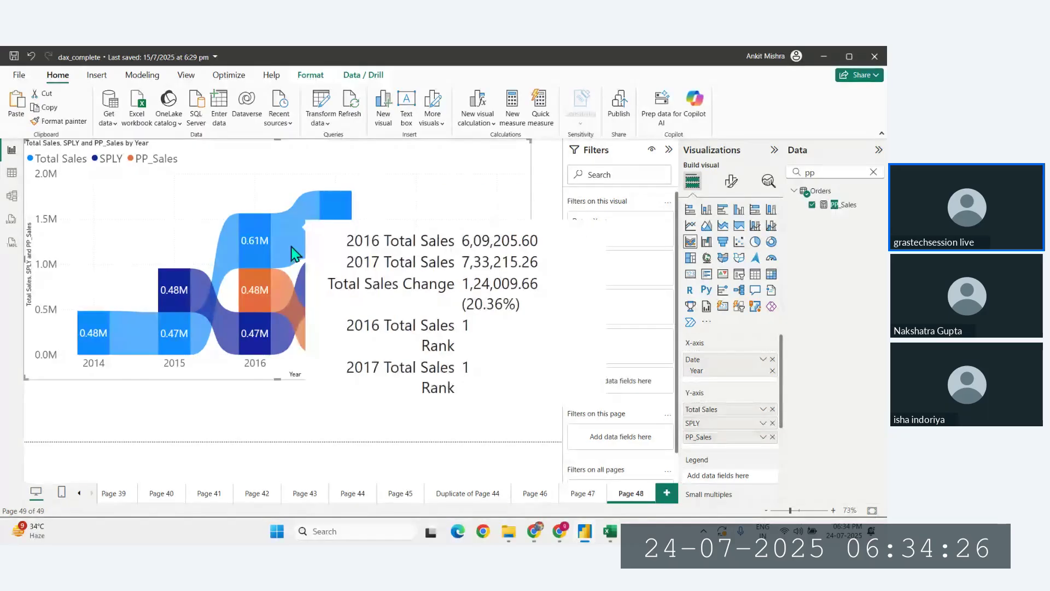
pyautogui.moveTo(370, 276)
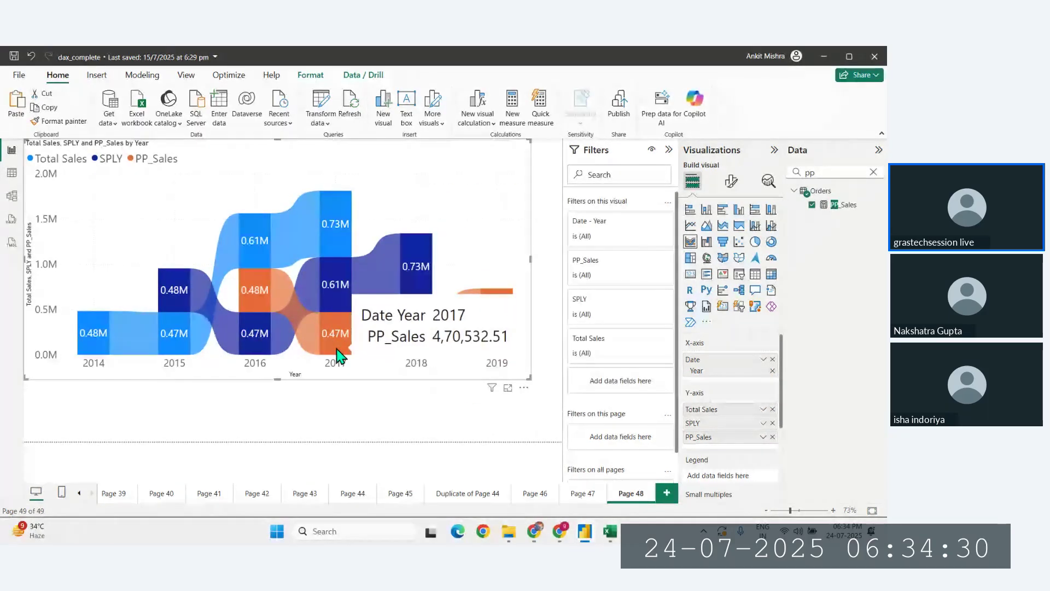
pyautogui.moveTo(345, 325)
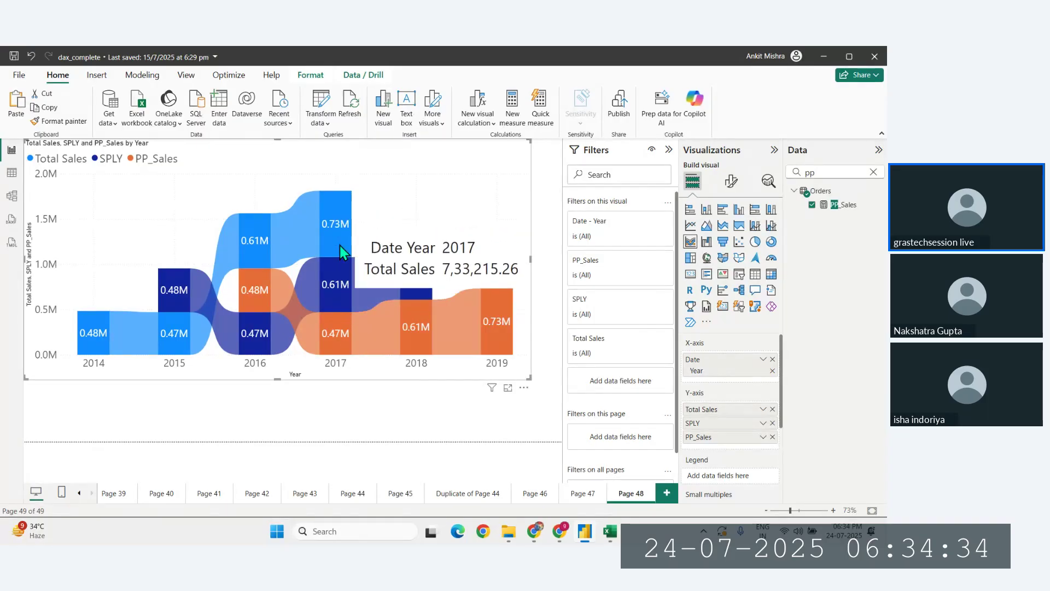
pyautogui.moveTo(337, 345)
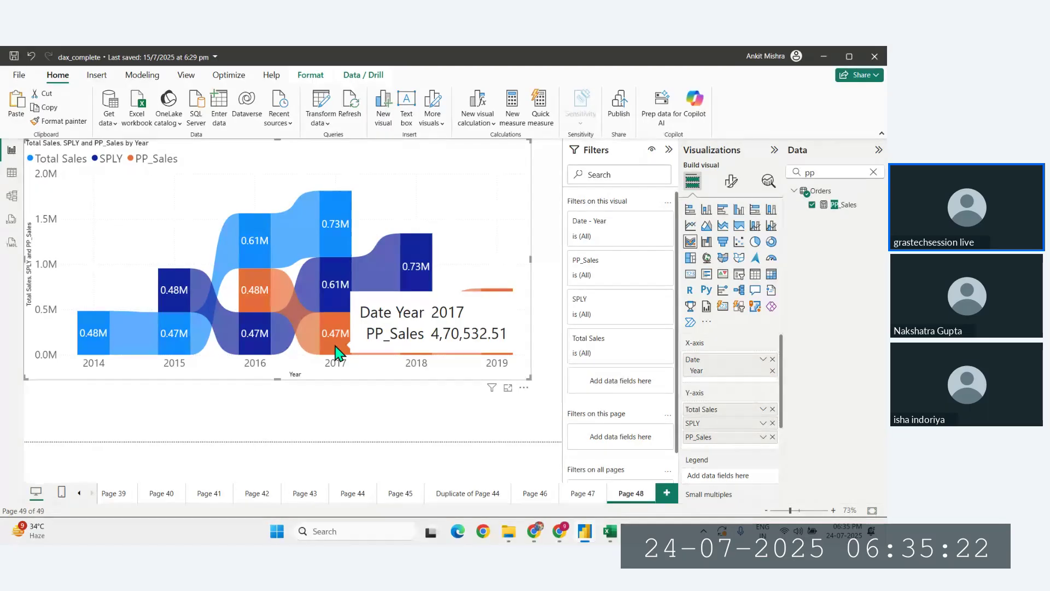
pyautogui.moveTo(334, 232)
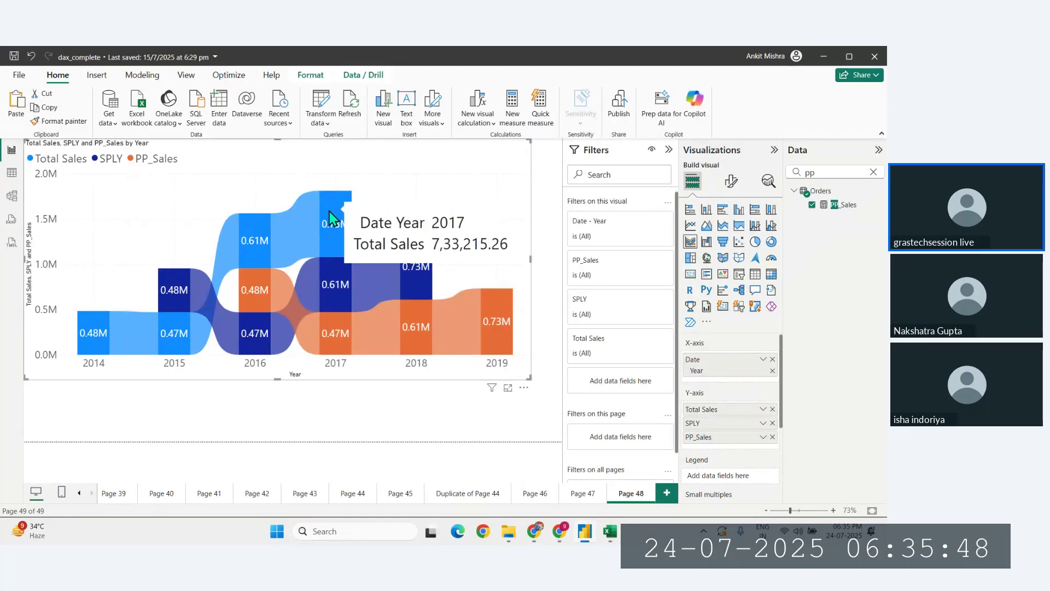
pyautogui.moveTo(333, 267)
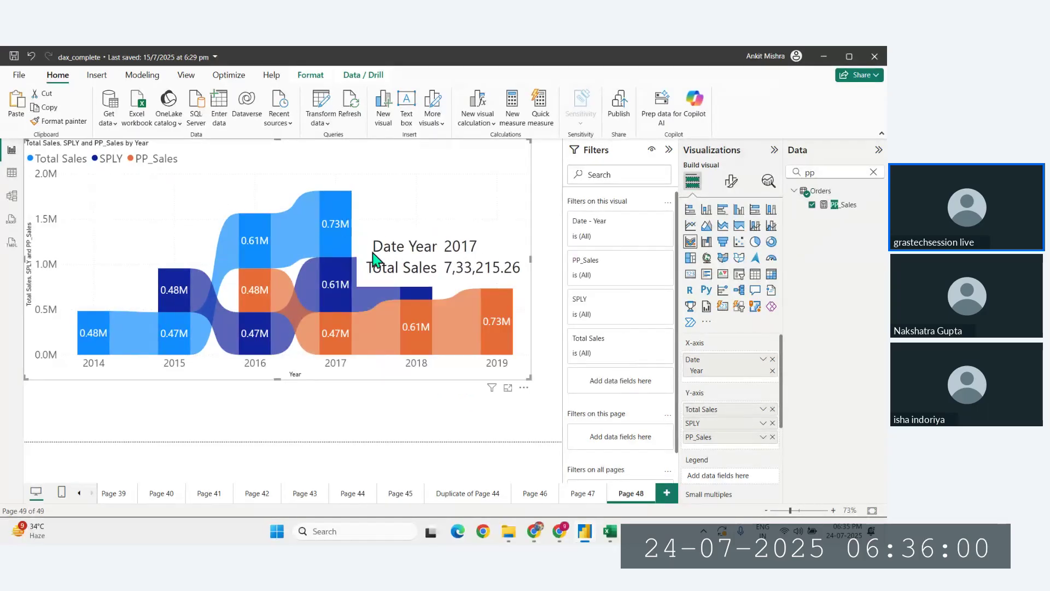
pyautogui.moveTo(419, 312)
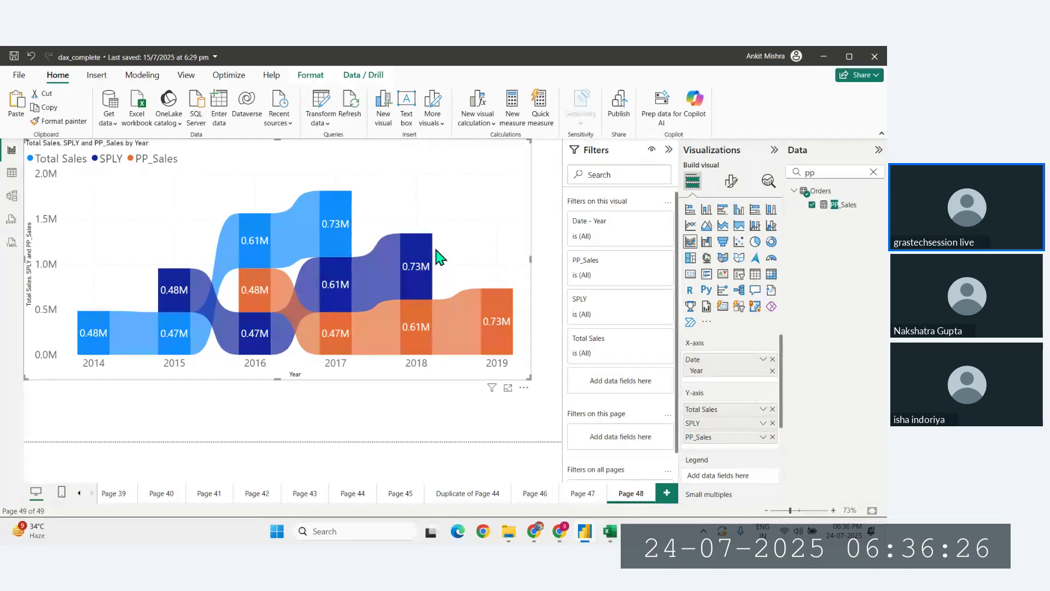
pyautogui.moveTo(431, 284)
pyautogui.moveTo(502, 323)
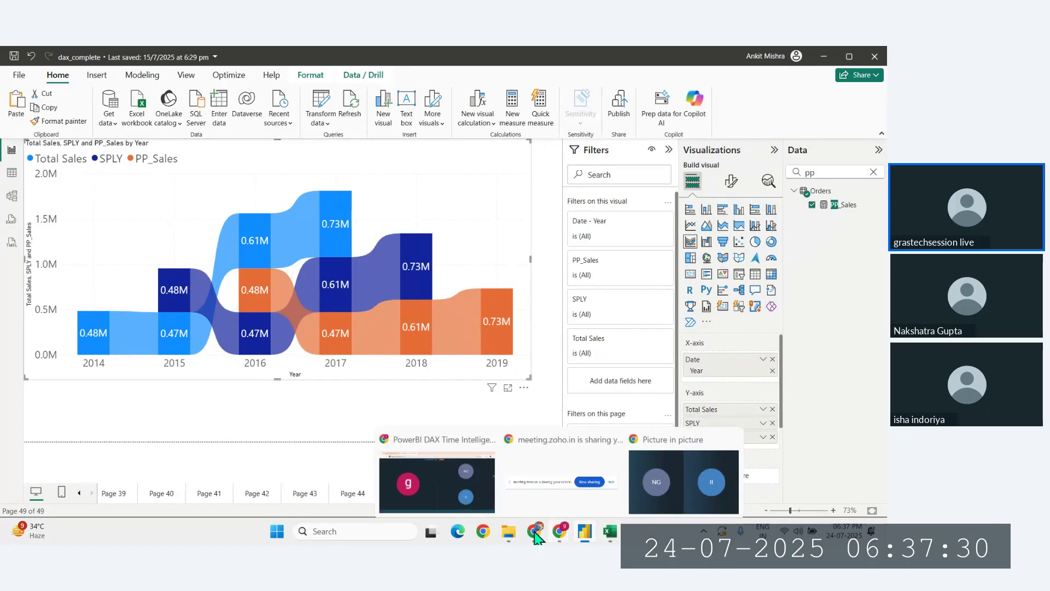
# Step: Switch to Chrome and show the Microsoft Learn overview page of DAX time intelligence functions
pyautogui.moveTo(537, 535)
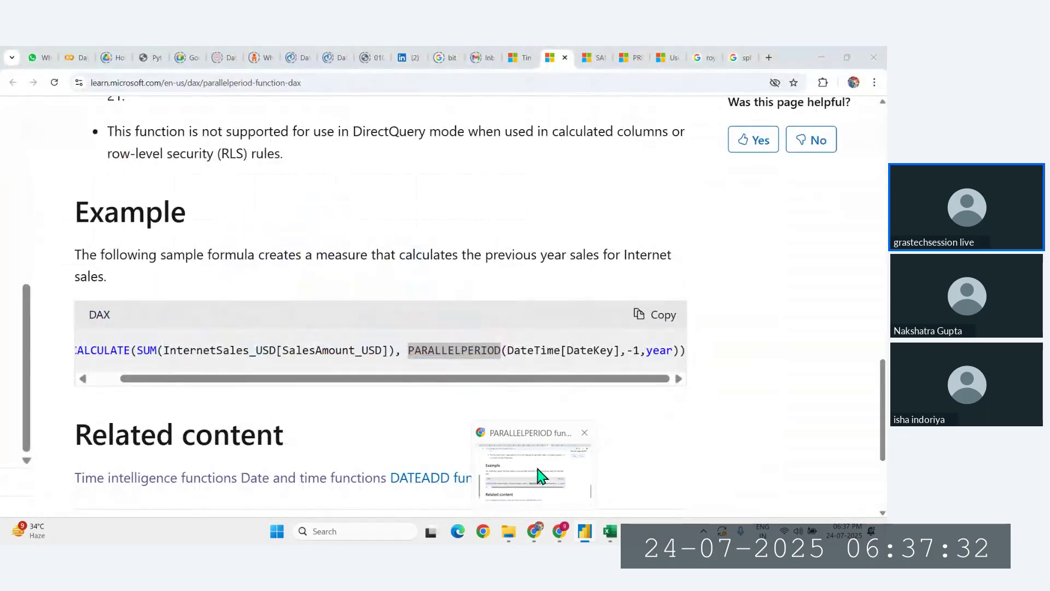
pyautogui.click(542, 476)
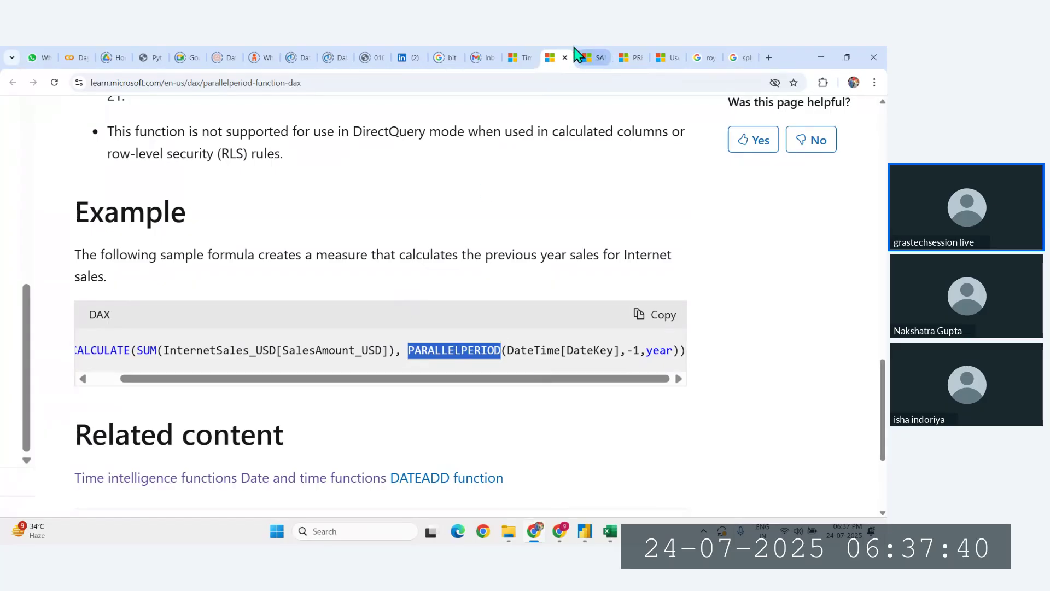
pyautogui.click(526, 55)
# Step: Look through the time intelligence function list from CLOSINGBALANCEMONTH to TOTALYTD for the next function to cover
pyautogui.scroll(1, 380, 251)
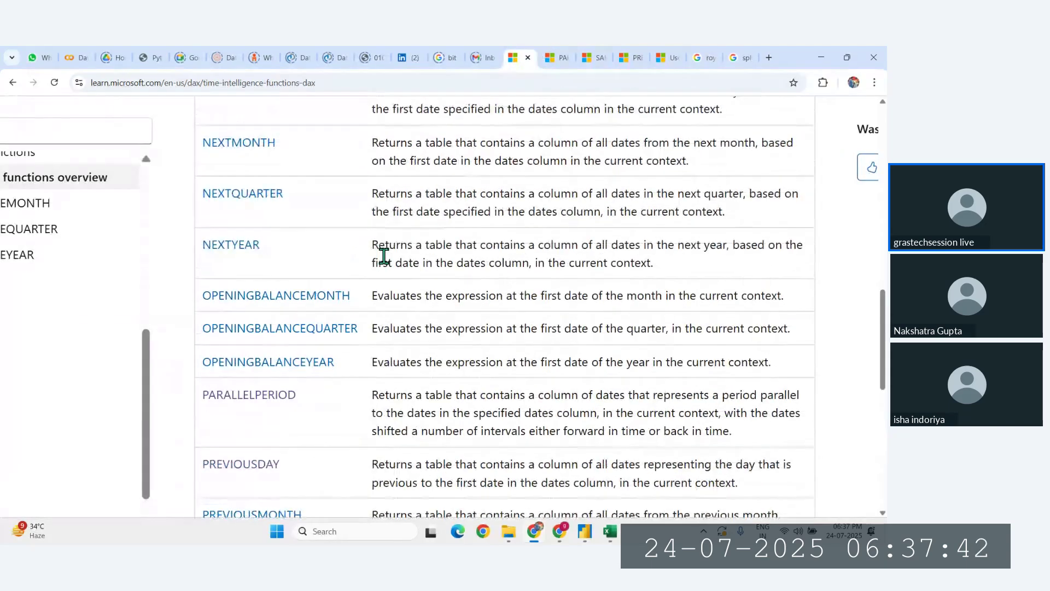
pyautogui.scroll(2, 323, 244)
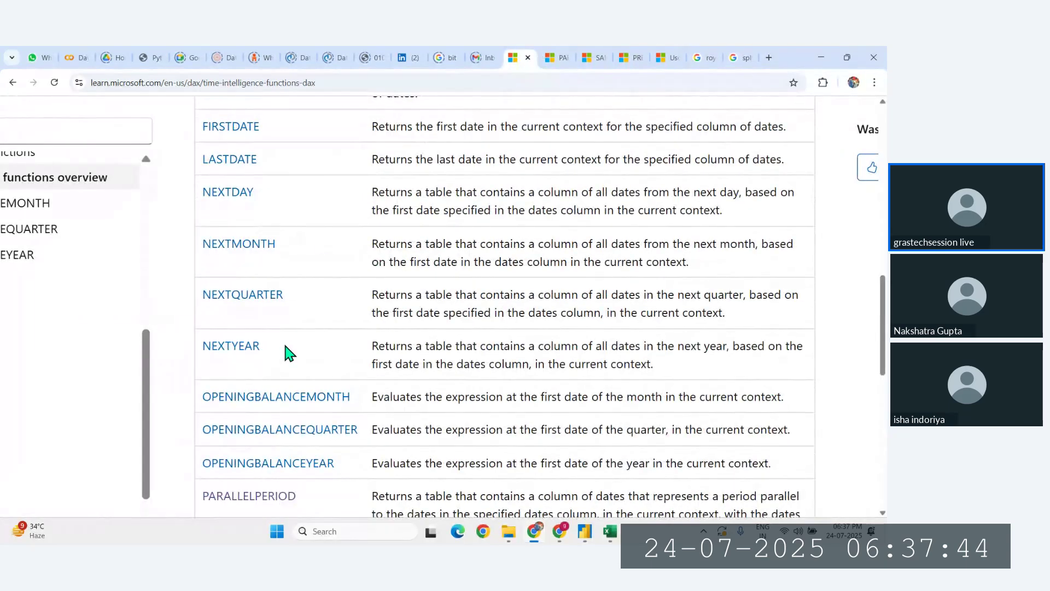
pyautogui.scroll(5, 285, 346)
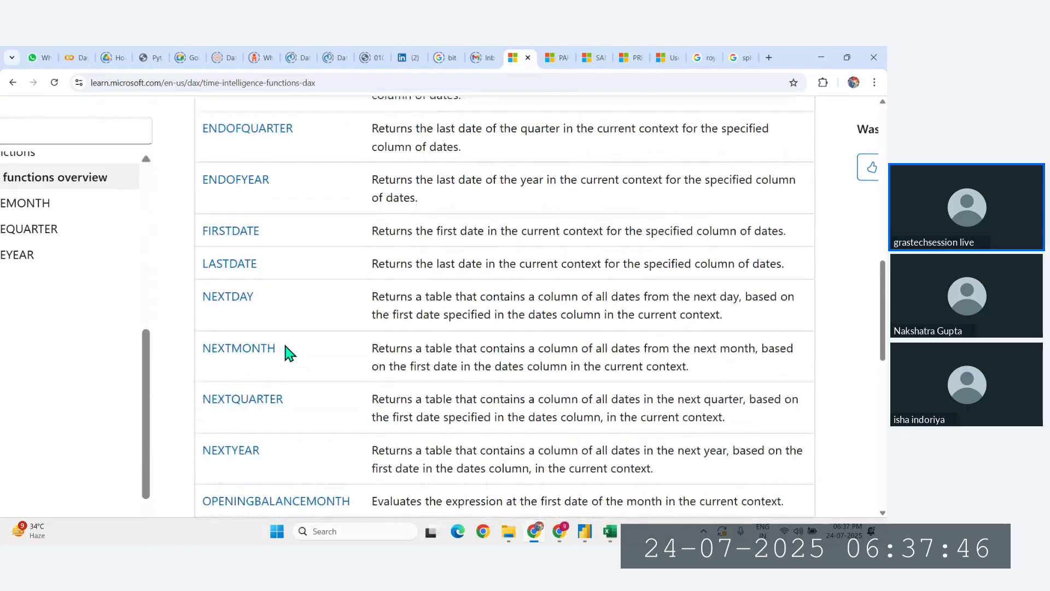
pyautogui.scroll(3, 285, 347)
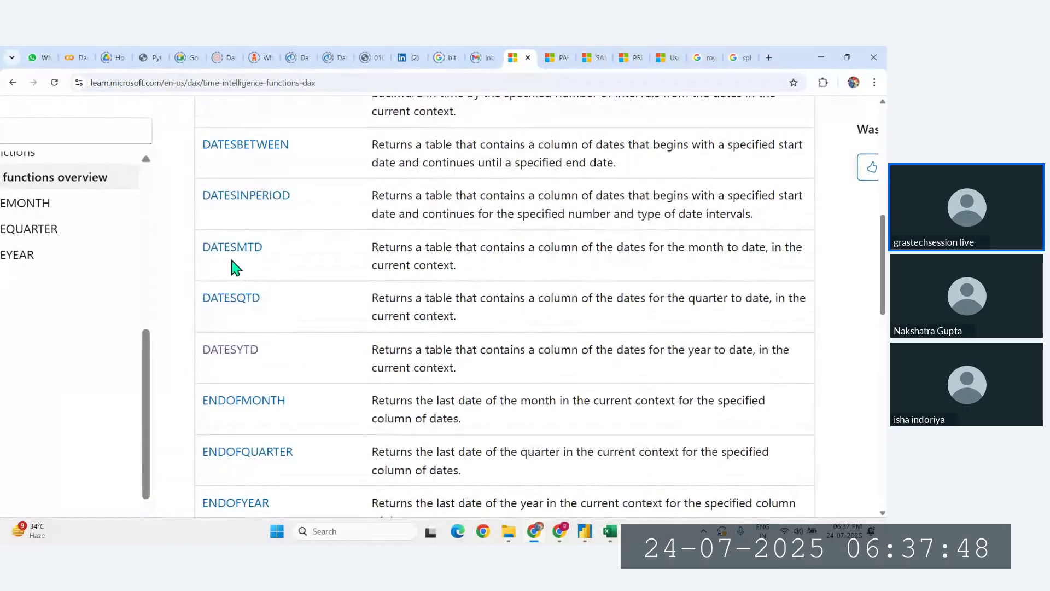
pyautogui.scroll(2, 233, 253)
pyautogui.scroll(-20, 232, 253)
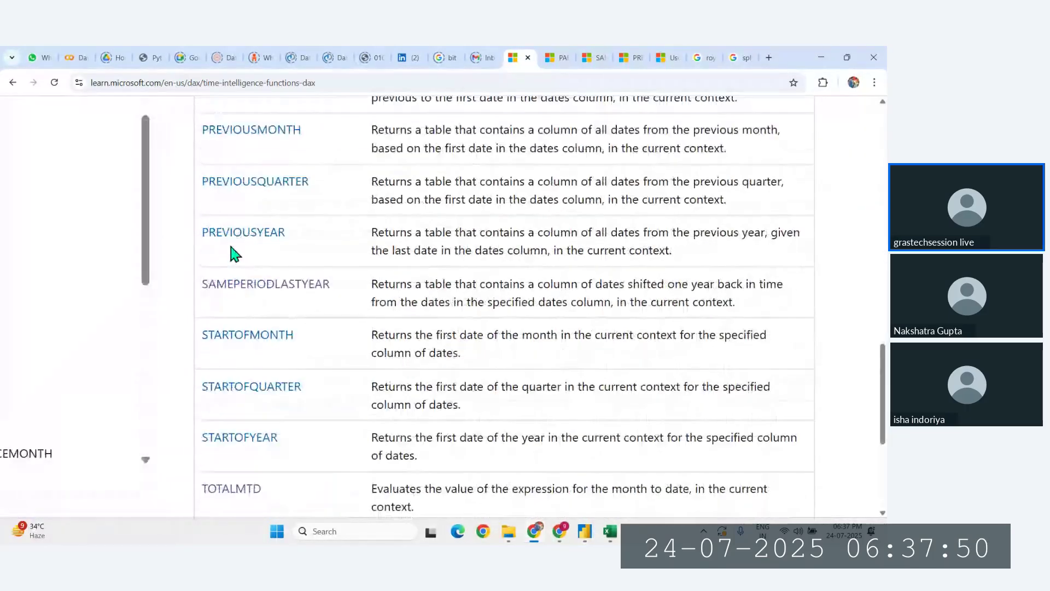
pyautogui.scroll(20, 235, 192)
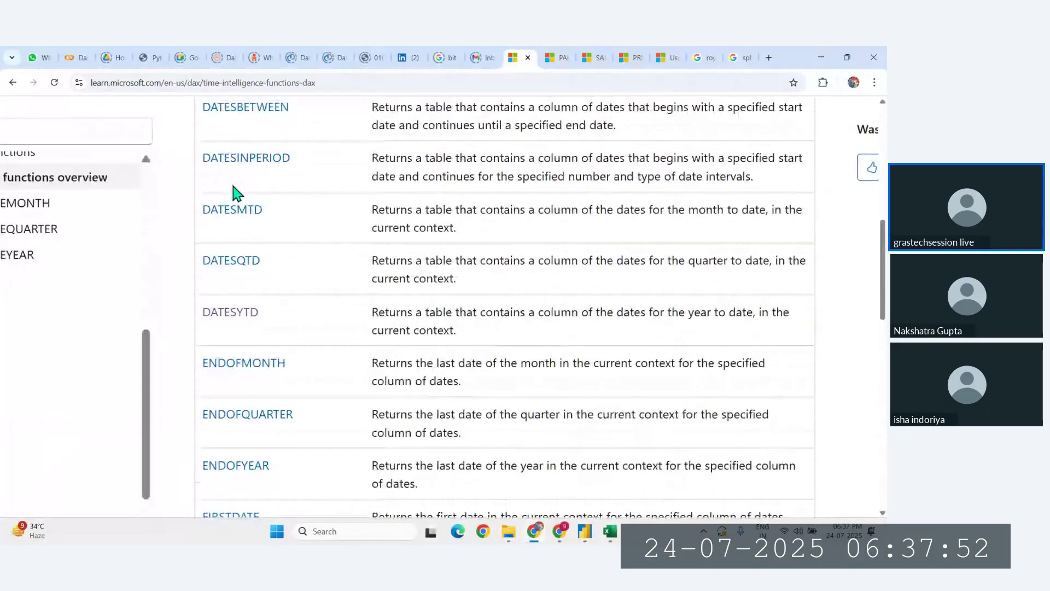
pyautogui.scroll(-7, 235, 193)
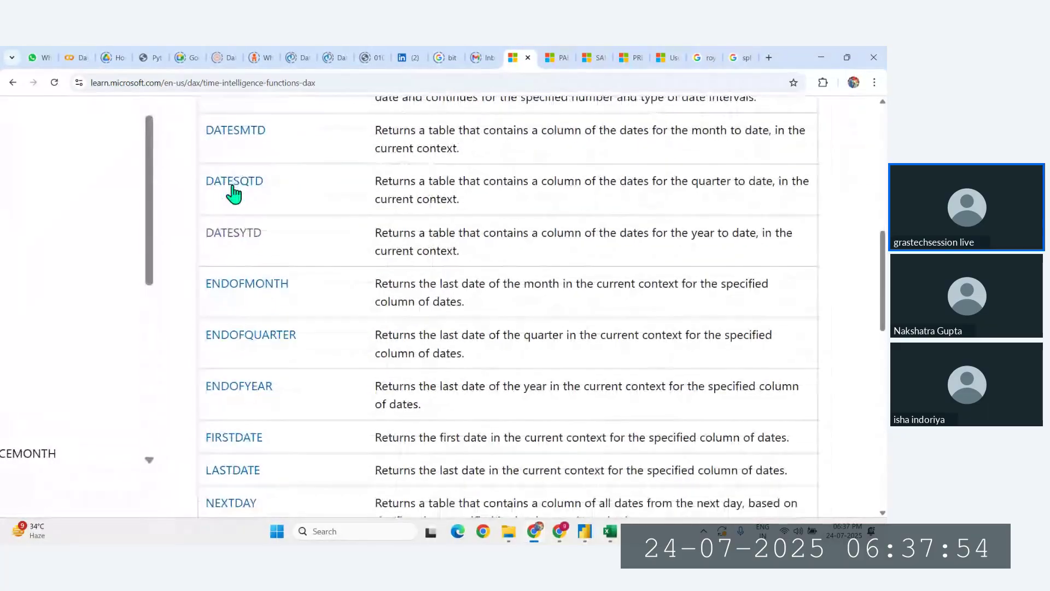
pyautogui.scroll(-6, 296, 329)
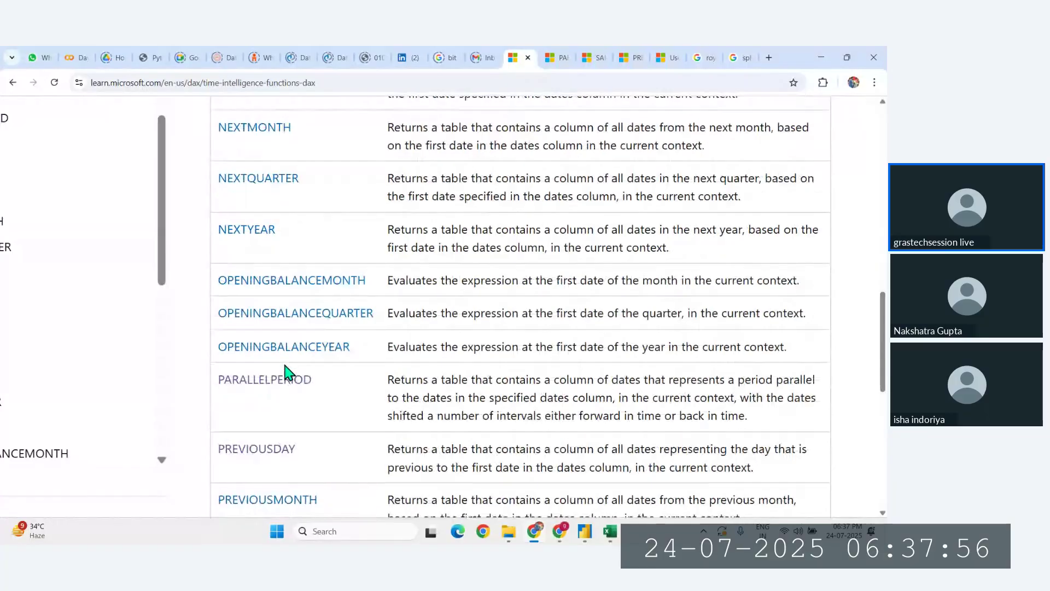
pyautogui.scroll(-2, 276, 293)
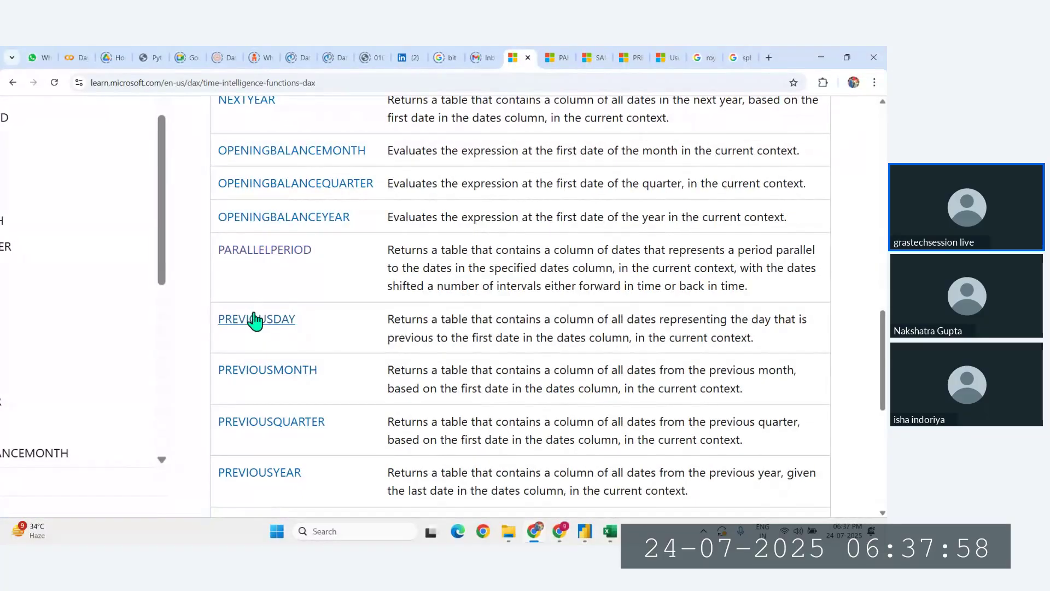
pyautogui.scroll(-1, 293, 323)
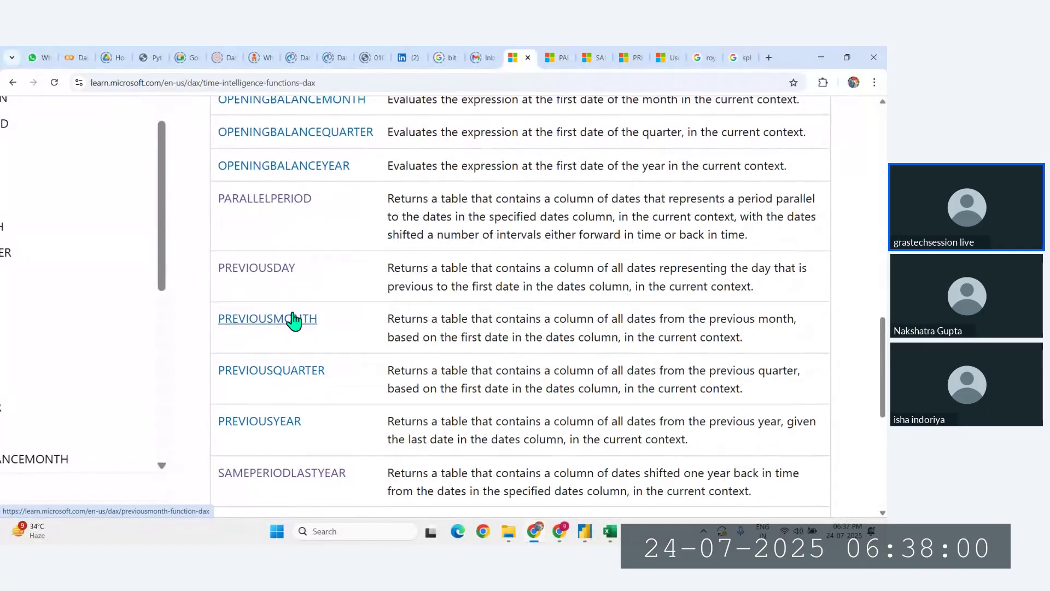
pyautogui.scroll(1, 294, 322)
pyautogui.scroll(7, 294, 321)
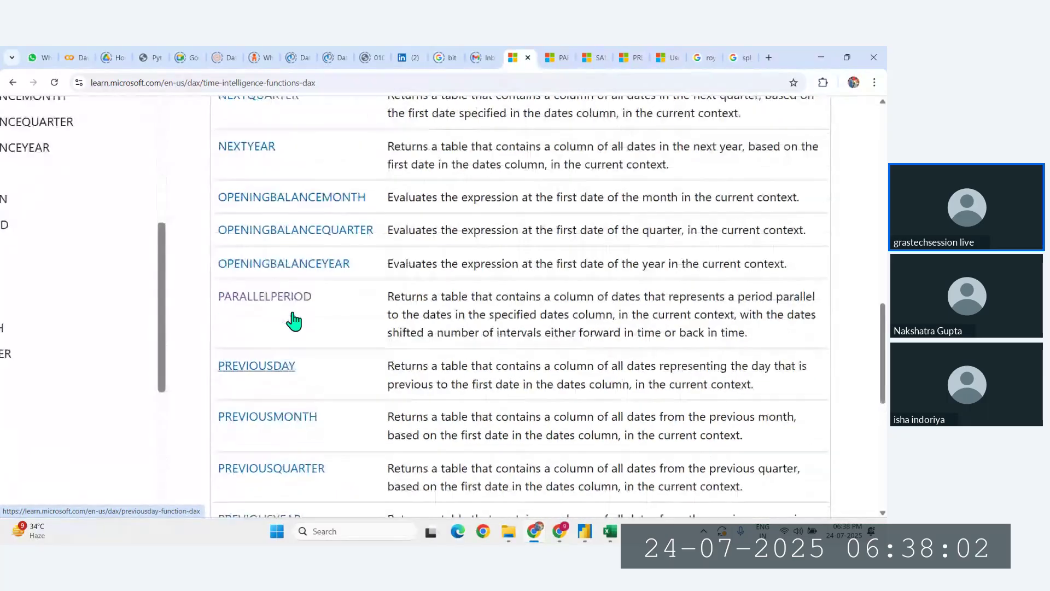
pyautogui.scroll(1, 293, 321)
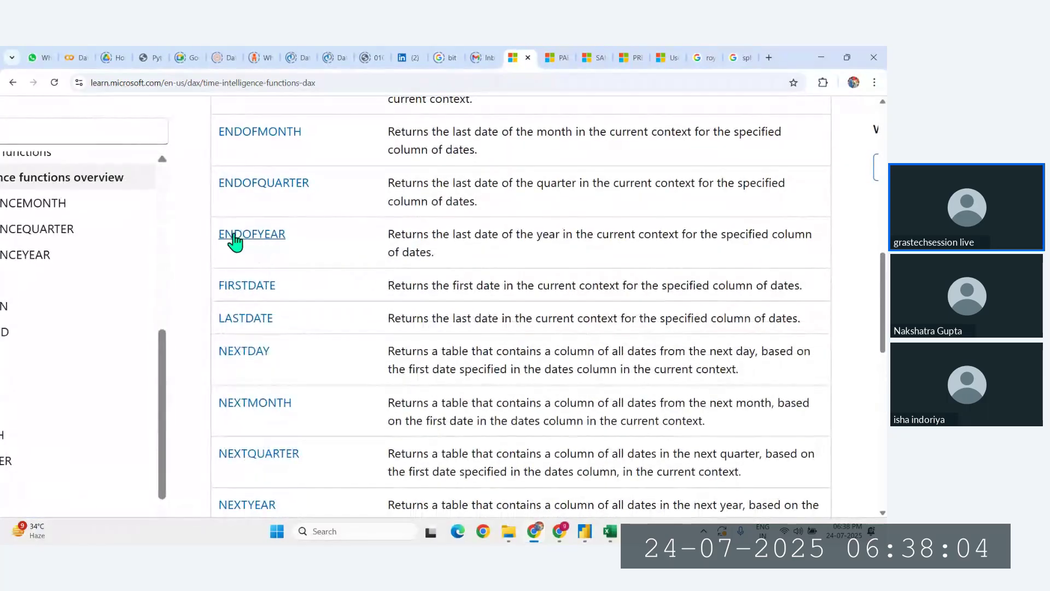
pyautogui.scroll(1, 241, 192)
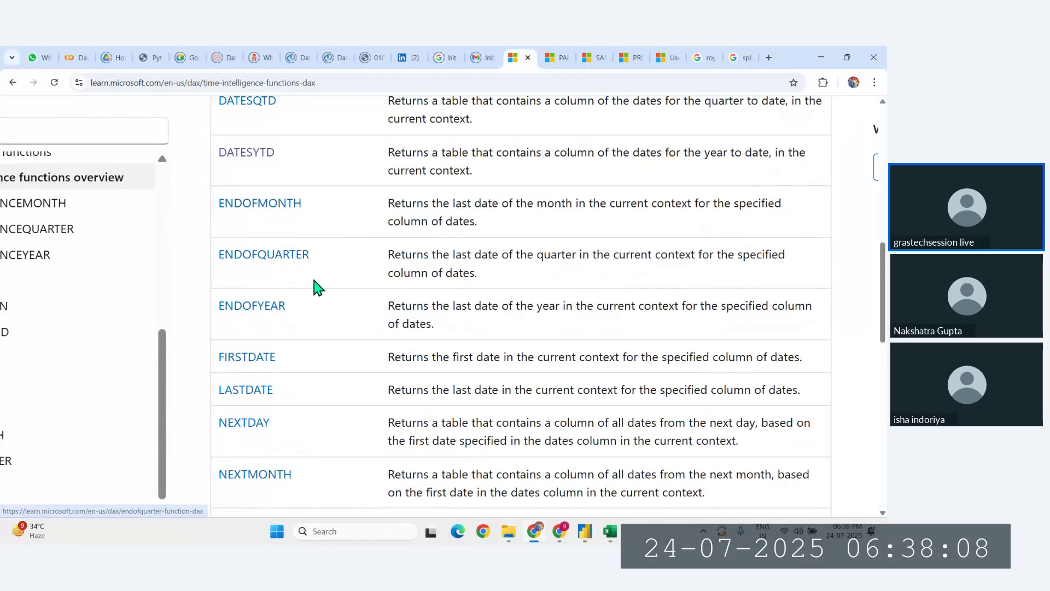
pyautogui.scroll(4, 322, 333)
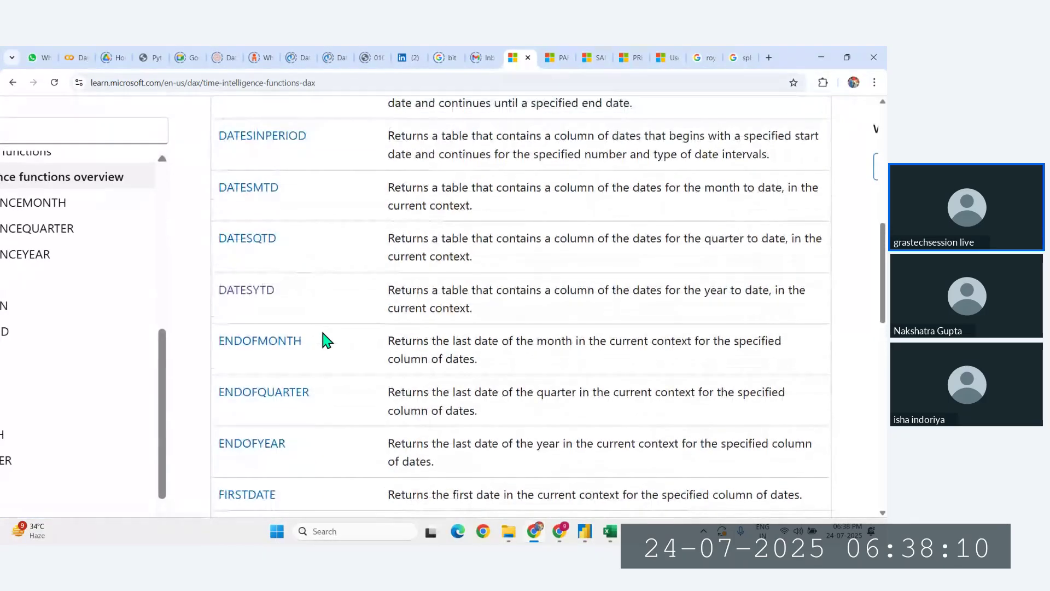
pyautogui.scroll(-1, 322, 335)
pyautogui.scroll(5, 322, 334)
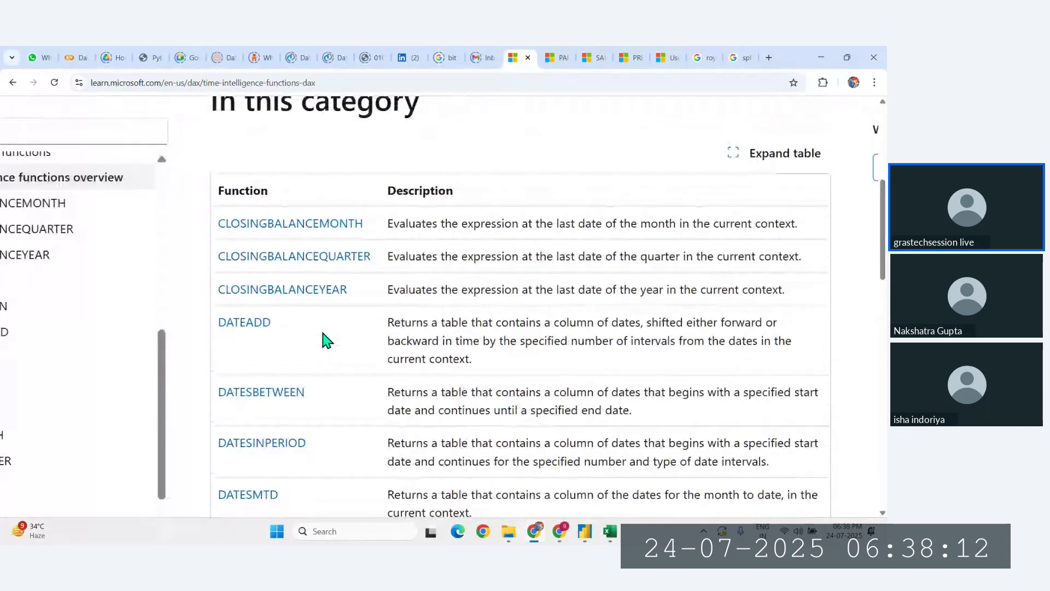
pyautogui.scroll(-4, 323, 334)
pyautogui.scroll(-1, 323, 335)
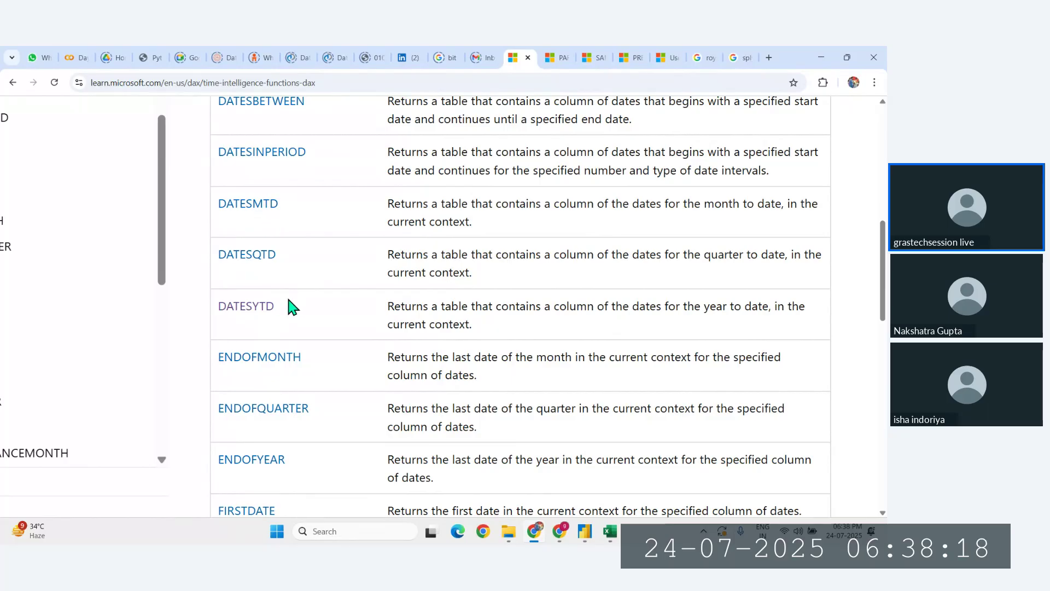
pyautogui.scroll(-10, 286, 294)
pyautogui.scroll(3, 287, 294)
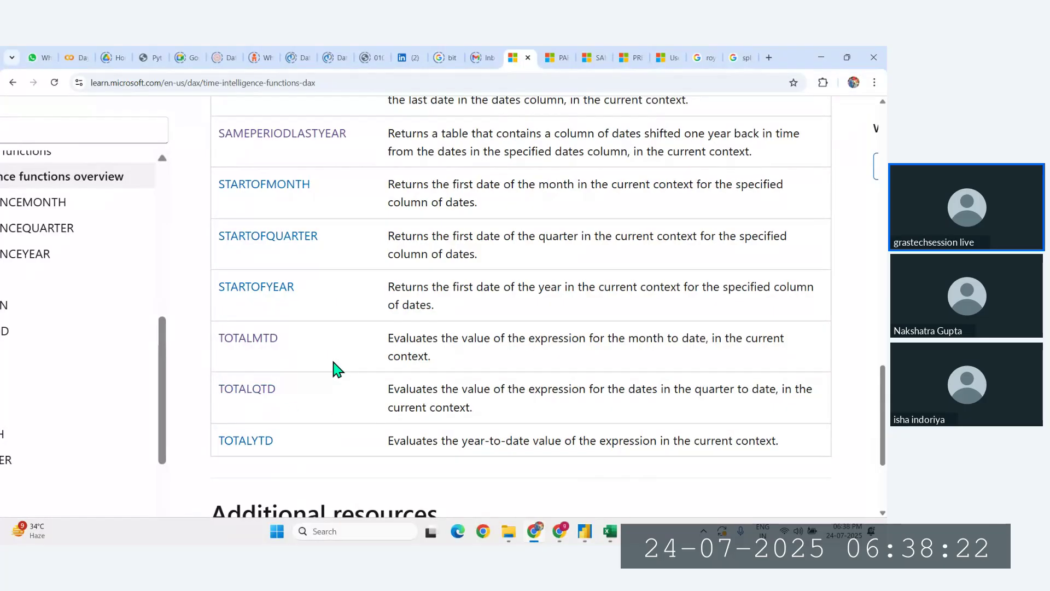
pyautogui.scroll(15, 334, 364)
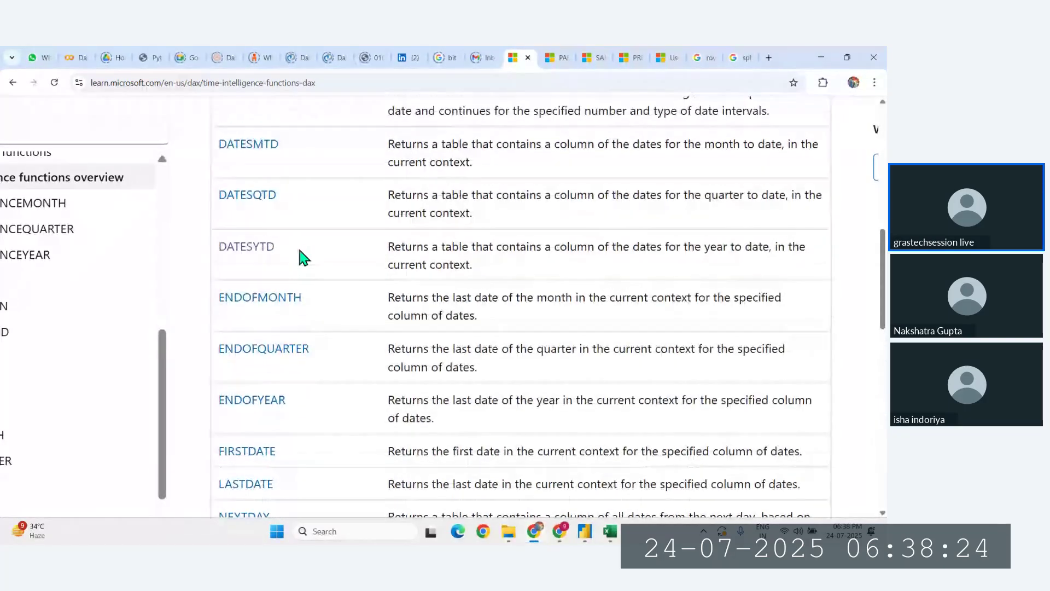
pyautogui.scroll(2, 300, 251)
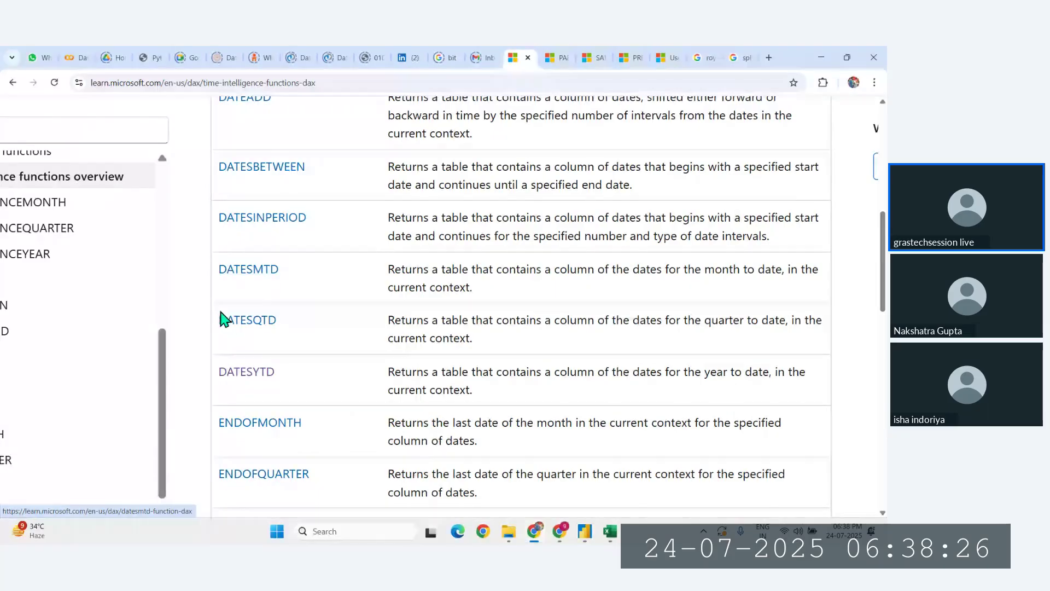
# Step: Open the DATESMTD reference page in a new tab and read through its return value and remarks
pyautogui.keyDown('ctrl'); pyautogui.click(227, 267); pyautogui.keyUp('ctrl')
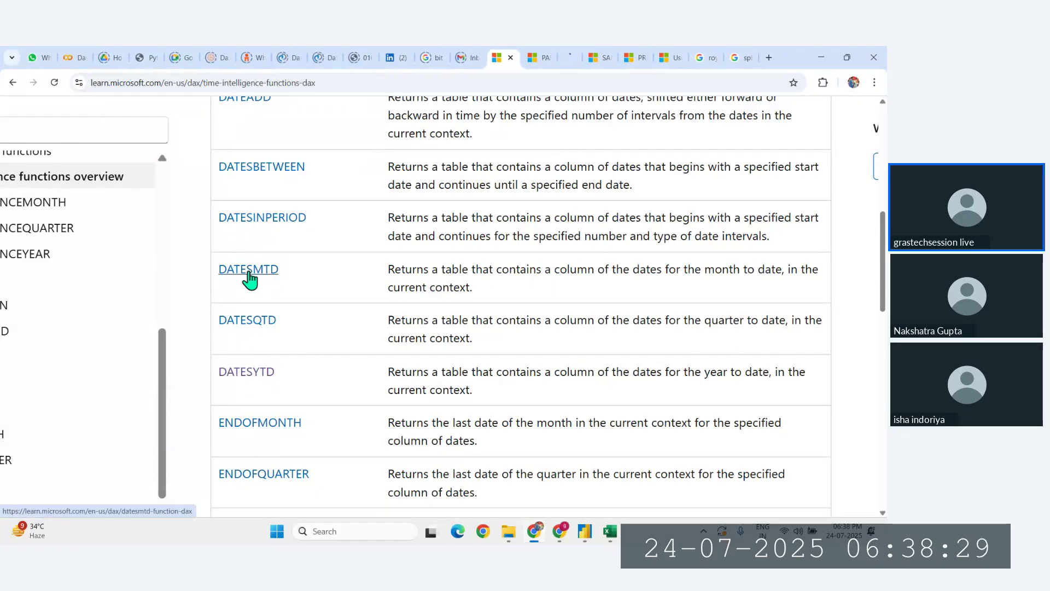
pyautogui.click(565, 55)
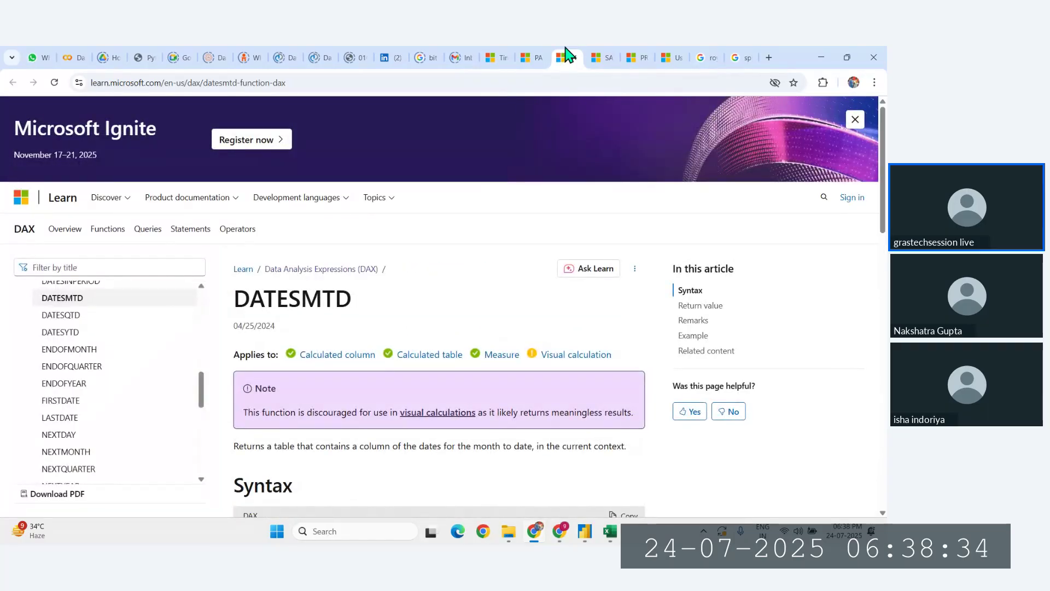
pyautogui.scroll(-15, 427, 285)
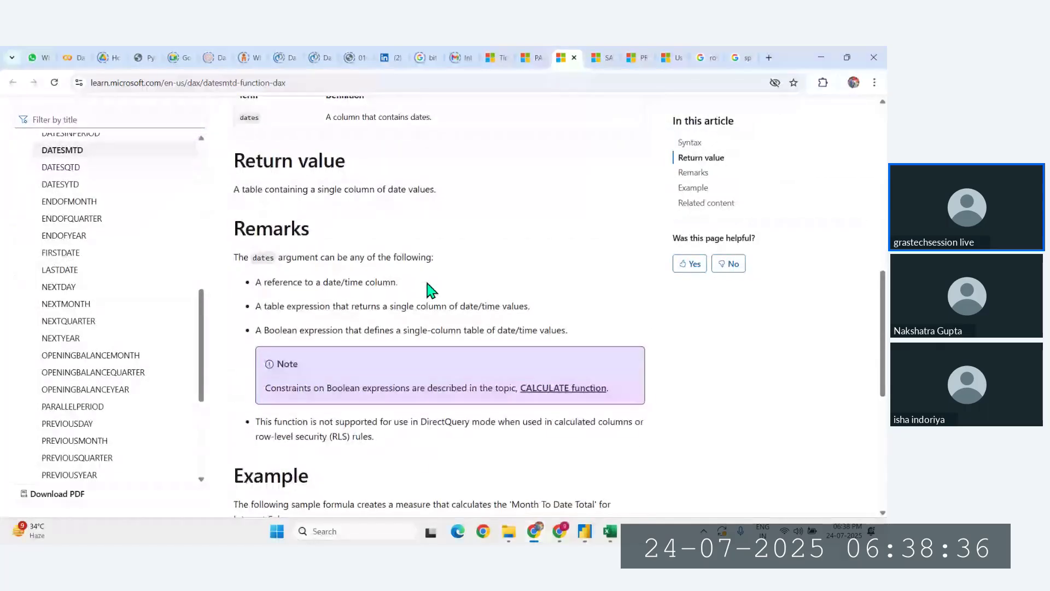
# Step: Examine the DATESMTD example formula and its 'Month To Date Total' description on the reference page
pyautogui.keyDown('ctrl'); pyautogui.scroll(4, 394, 253); pyautogui.keyUp('ctrl')
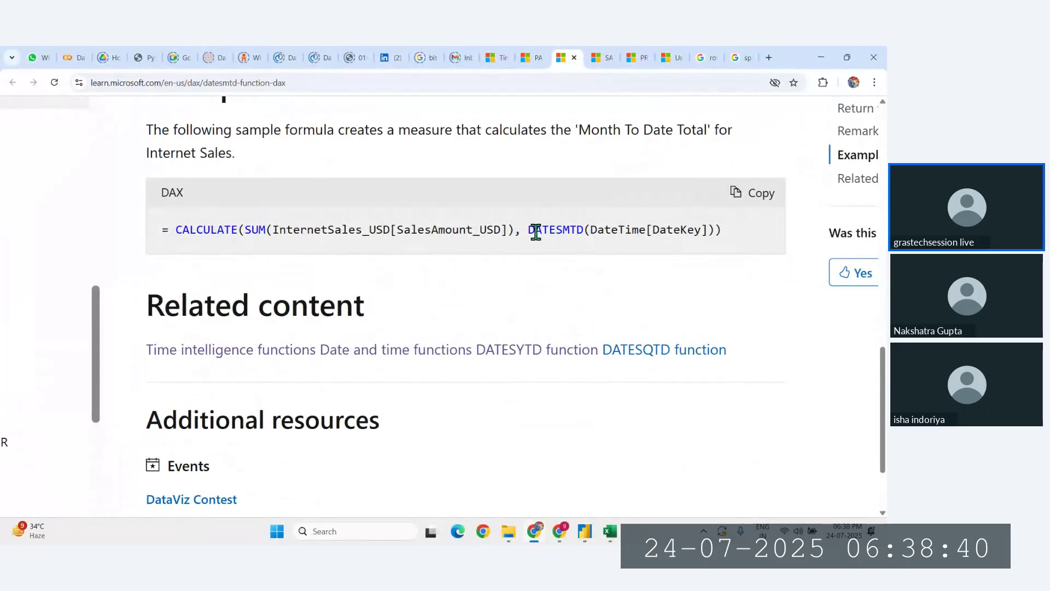
pyautogui.moveTo(523, 229); pyautogui.dragTo(587, 230)
pyautogui.moveTo(217, 229); pyautogui.dragTo(541, 224)
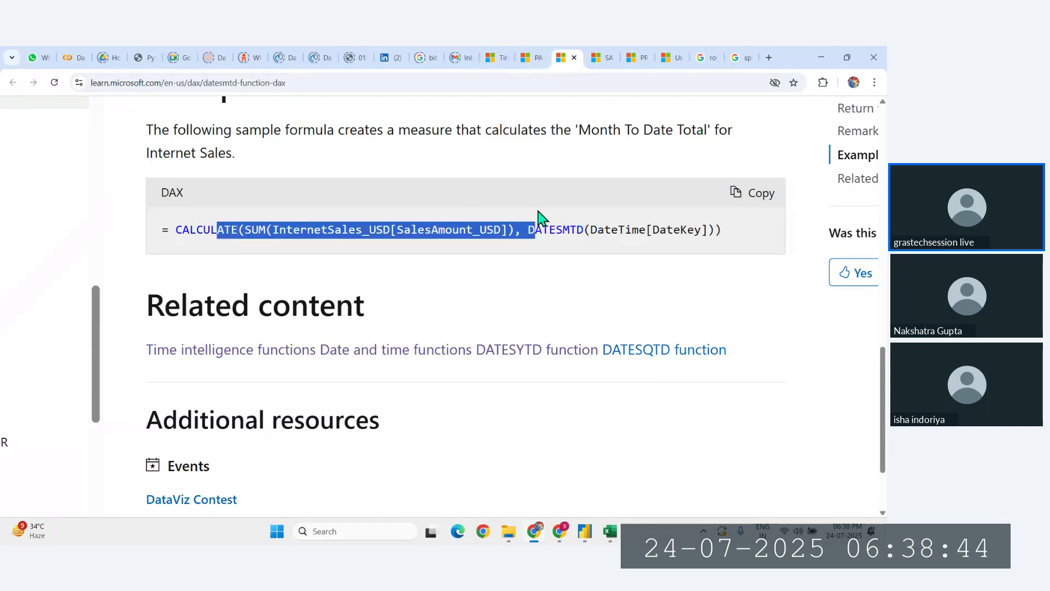
pyautogui.scroll(3, 547, 223)
pyautogui.hotkey('ctrl', '-')
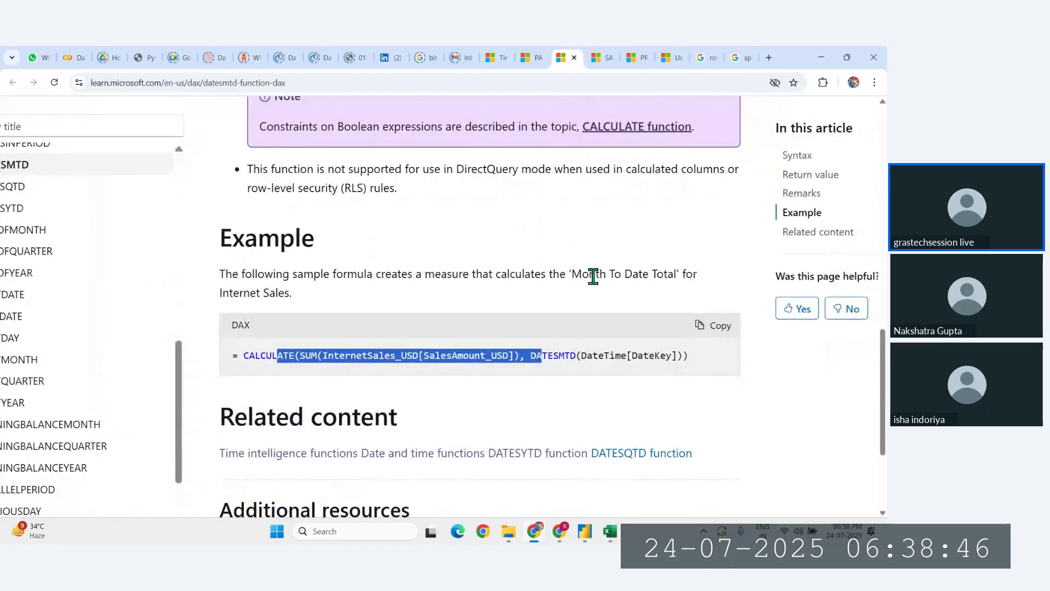
pyautogui.moveTo(567, 275); pyautogui.dragTo(688, 275)
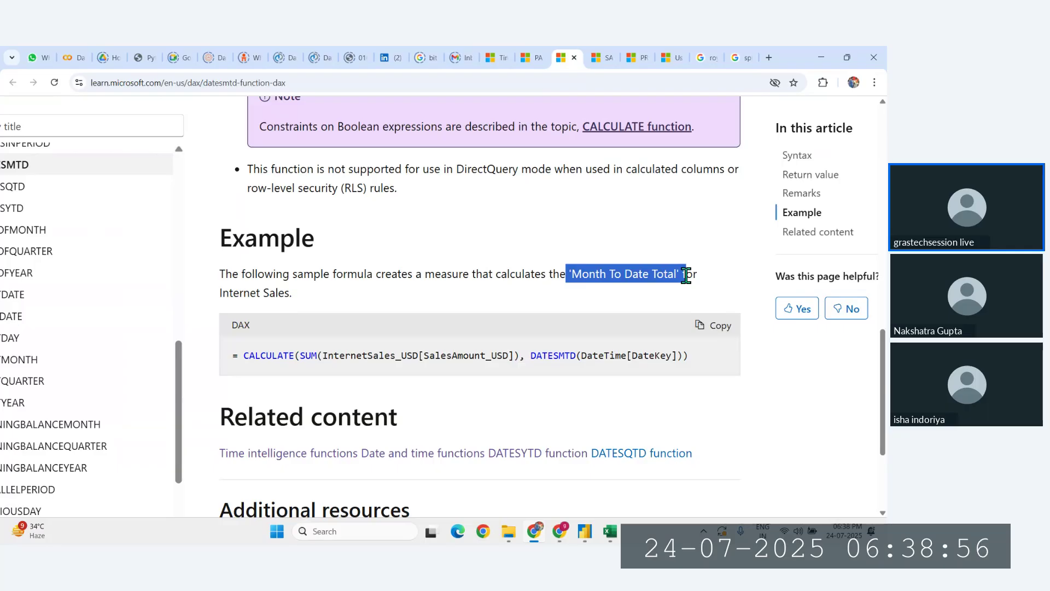
pyautogui.moveTo(232, 355); pyautogui.dragTo(425, 367)
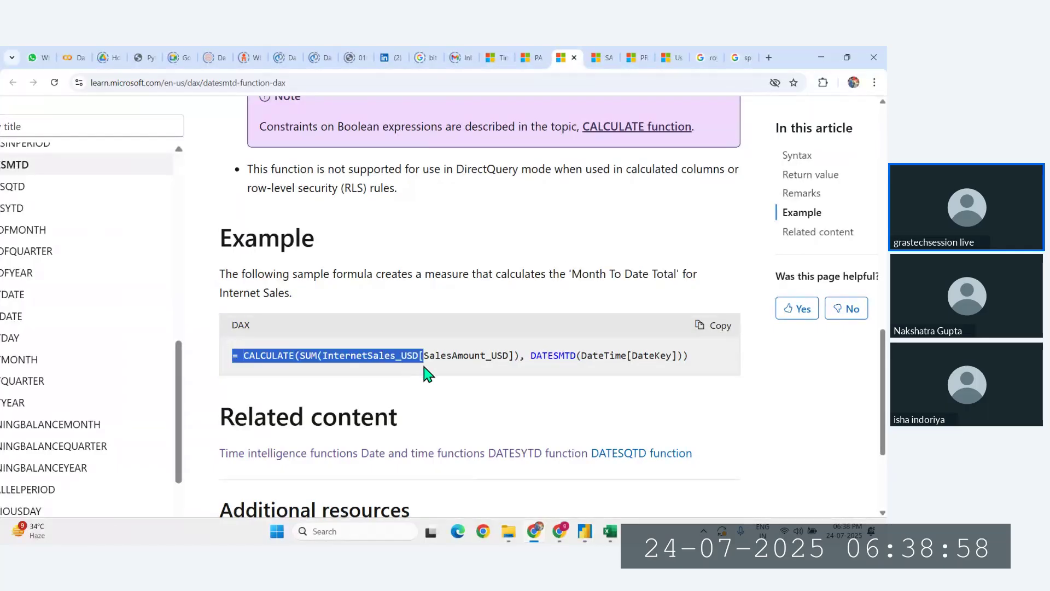
# Step: Return to the time intelligence function list and open the TOTALMTD reference page in a new tab
pyautogui.click(532, 57)
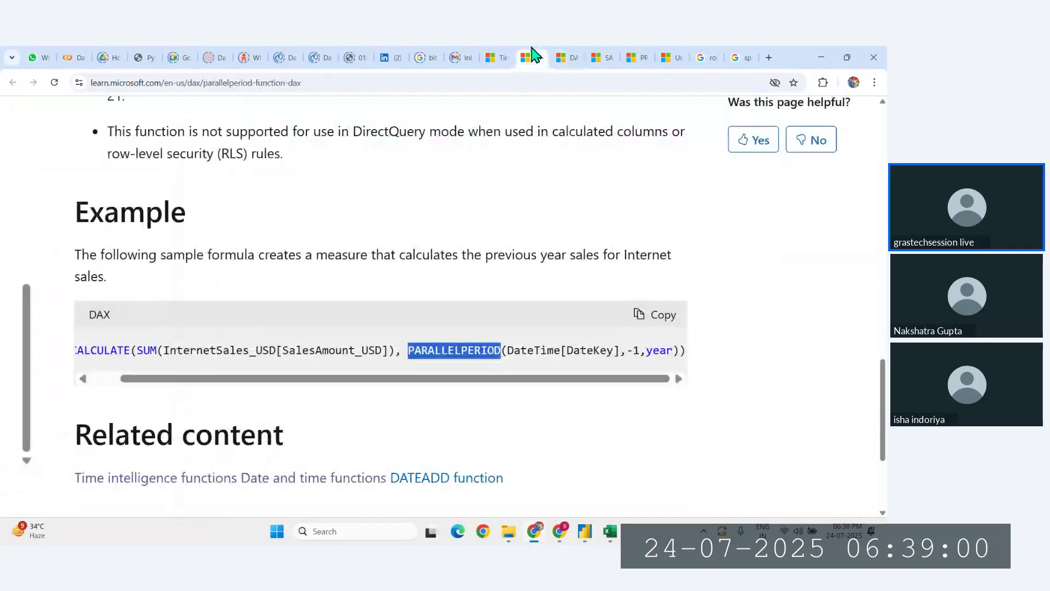
pyautogui.click(498, 57)
pyautogui.scroll(-15, 353, 325)
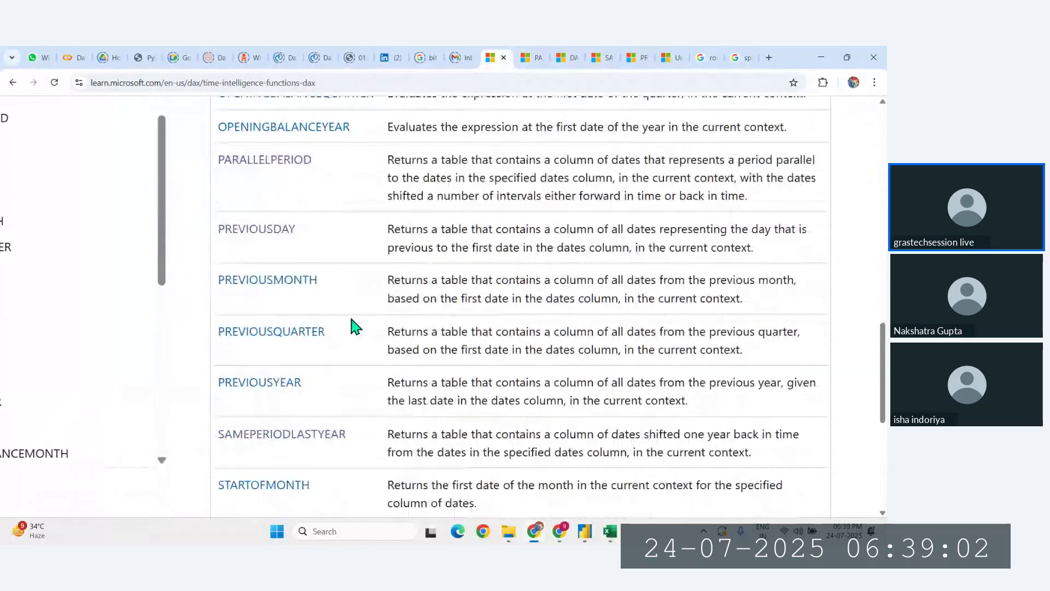
pyautogui.scroll(-4, 353, 325)
pyautogui.keyDown('ctrl'); pyautogui.click(232, 418); pyautogui.keyUp('ctrl')
pyautogui.click(573, 55)
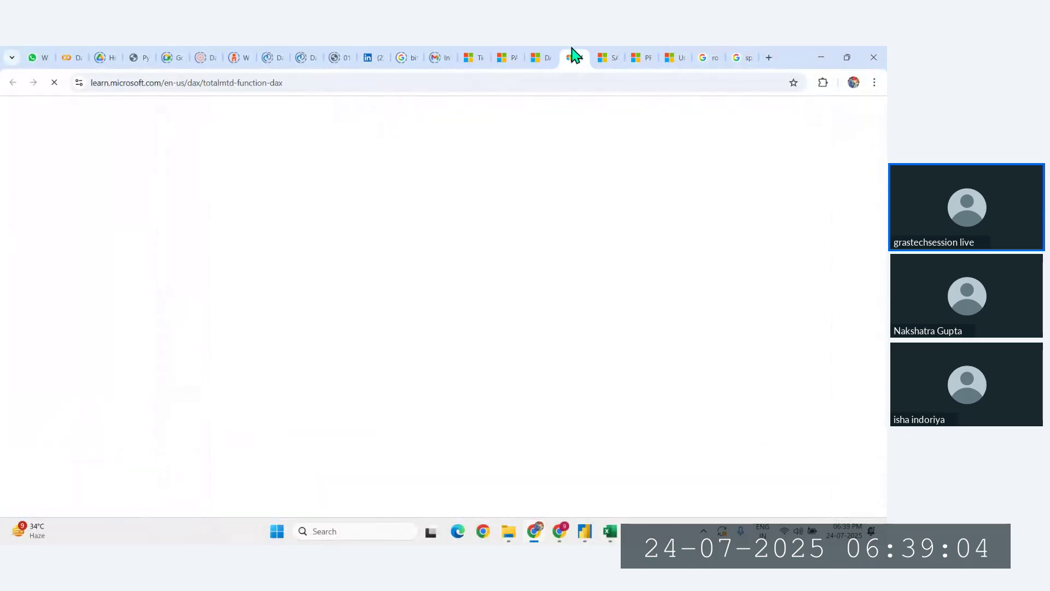
# Step: Read the TOTALMTD return value and remarks, and study its month running total example formula
pyautogui.scroll(-8, 379, 246)
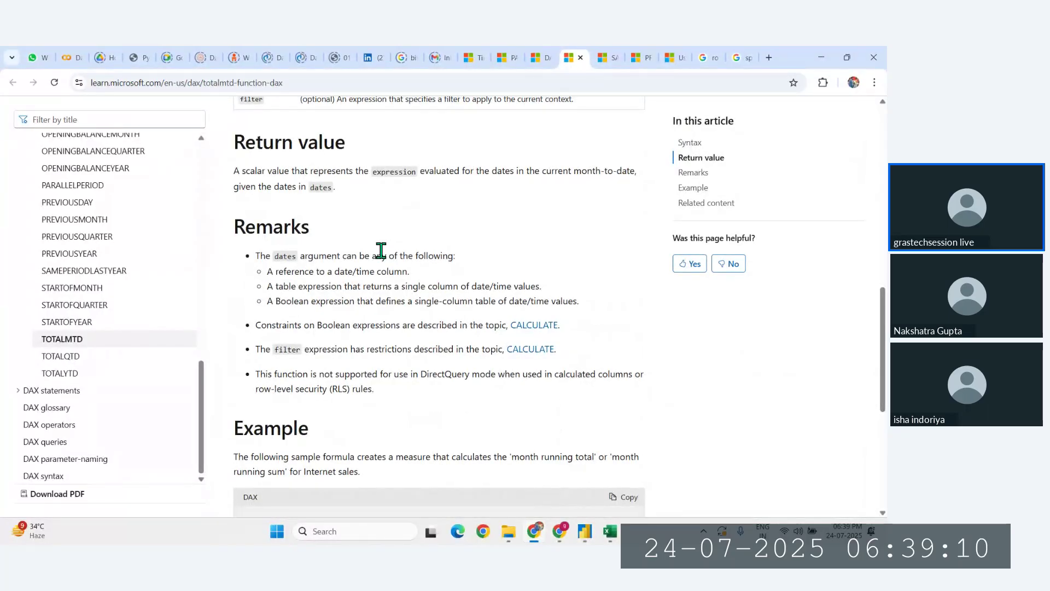
pyautogui.scroll(-4, 381, 250)
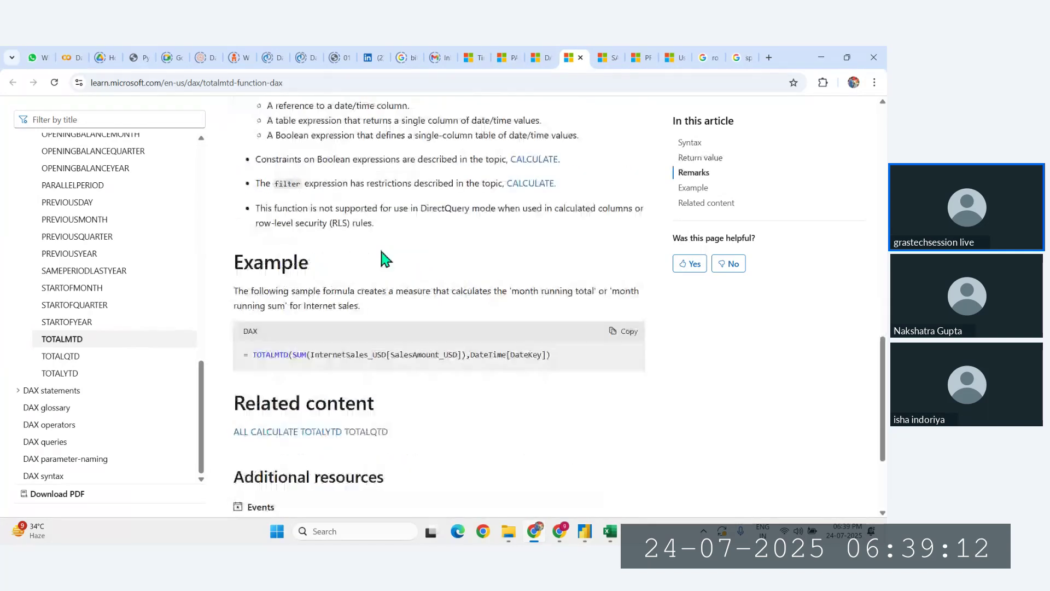
pyautogui.scroll(5, 282, 269)
pyautogui.moveTo(228, 304); pyautogui.dragTo(687, 323)
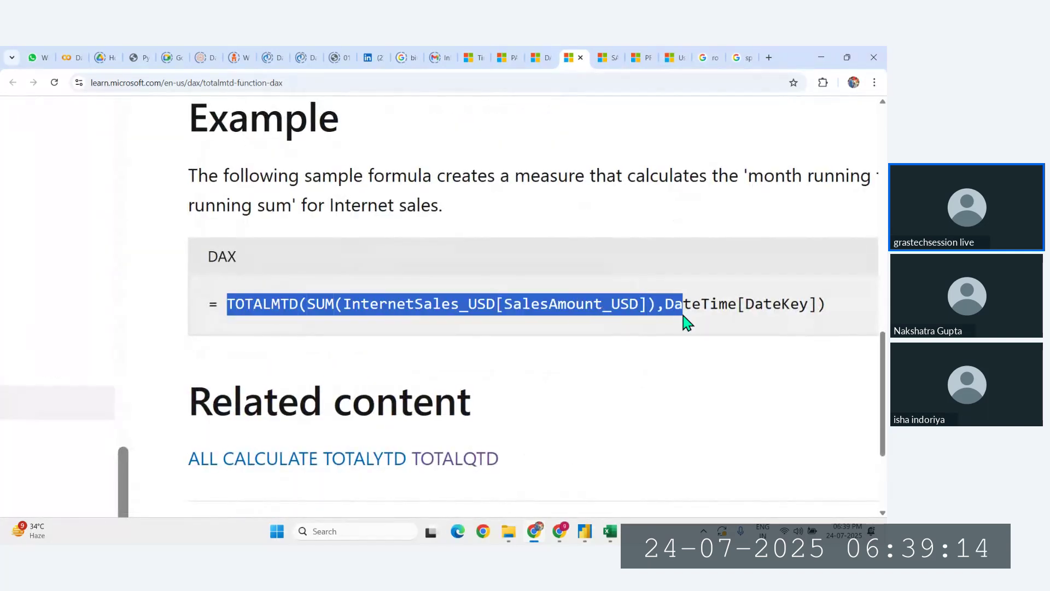
pyautogui.click(607, 52)
pyautogui.click(585, 51)
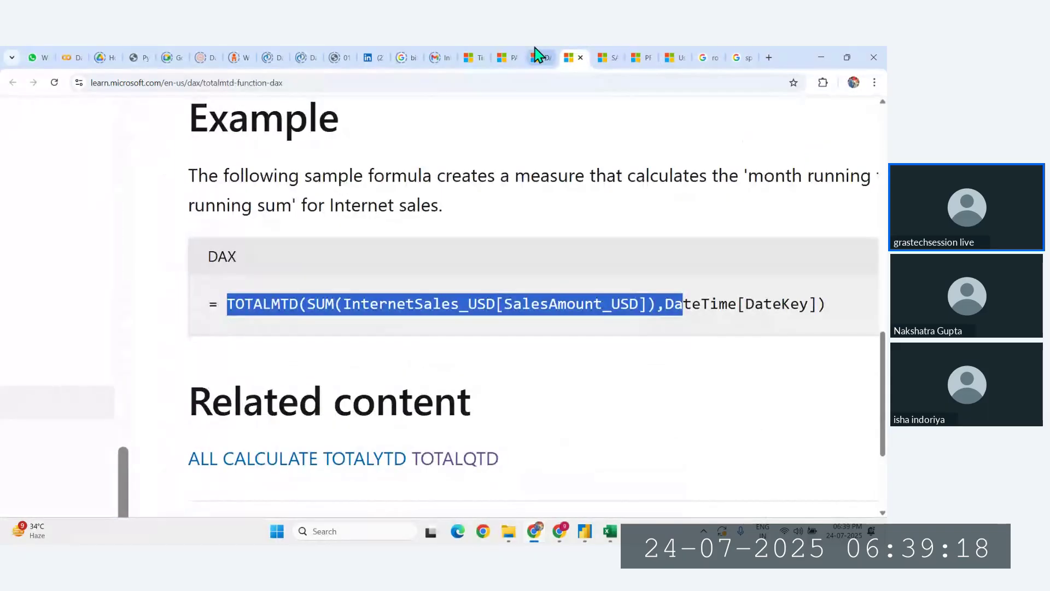
# Step: Go back to the DATESMTD page and review how its example combines CALCULATE, SUM and DATESMTD
pyautogui.click(536, 51)
pyautogui.scroll(15, 366, 232)
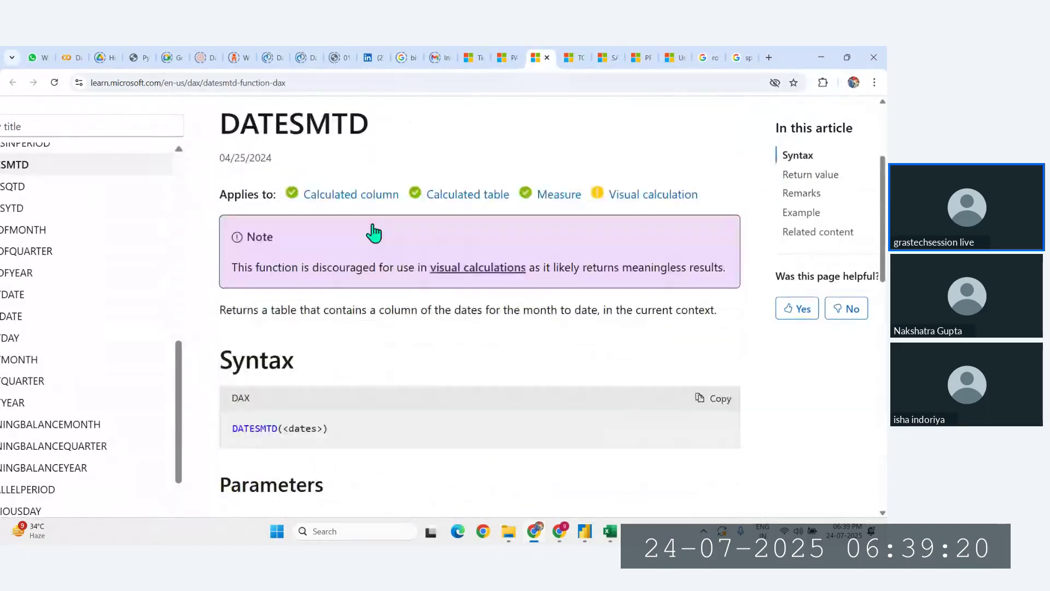
pyautogui.scroll(-6, 402, 288)
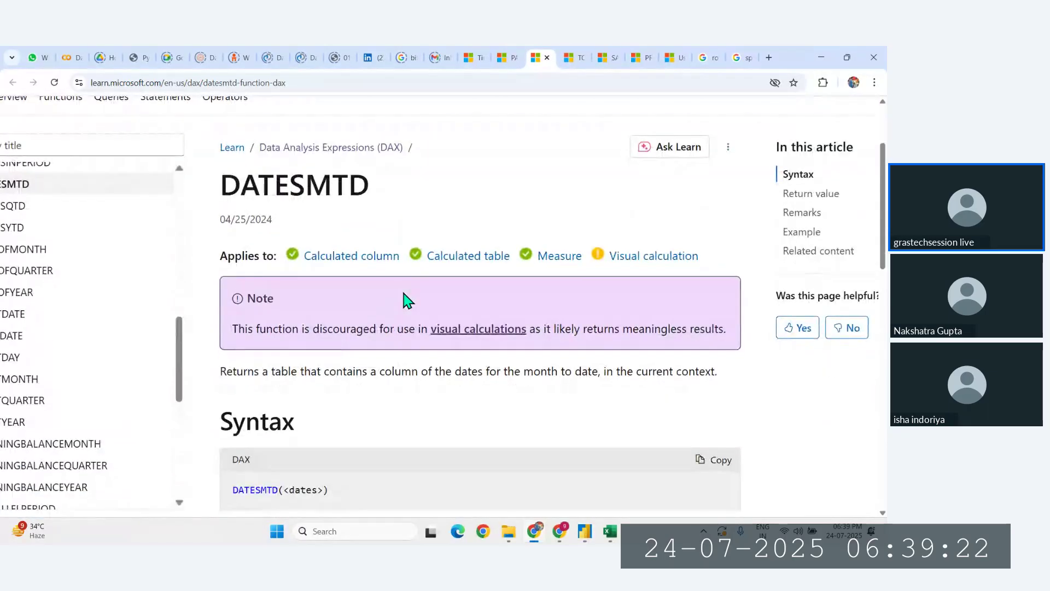
pyautogui.scroll(-10, 408, 301)
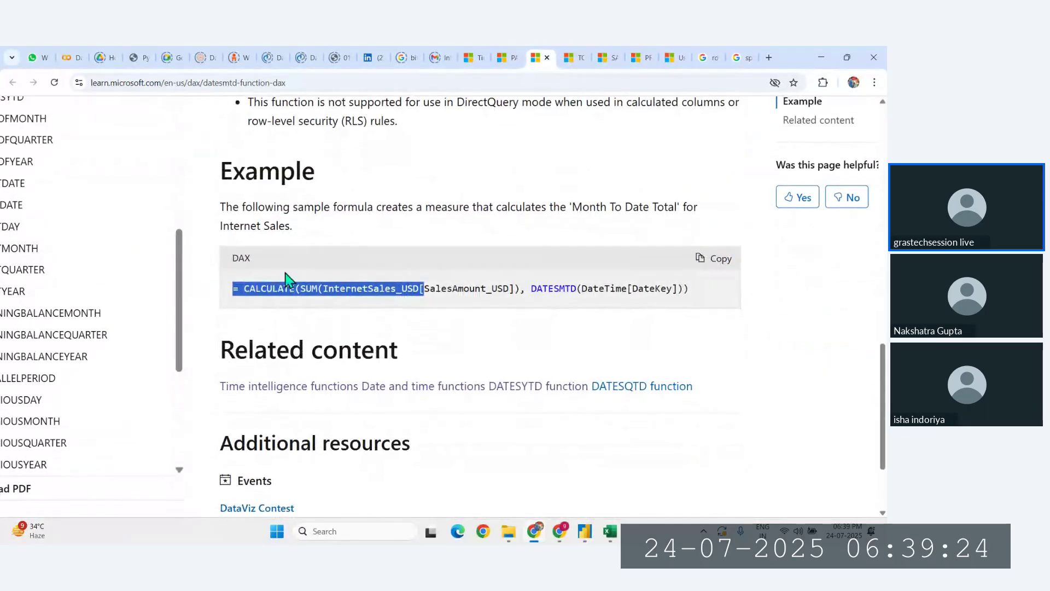
pyautogui.moveTo(530, 289); pyautogui.dragTo(582, 301)
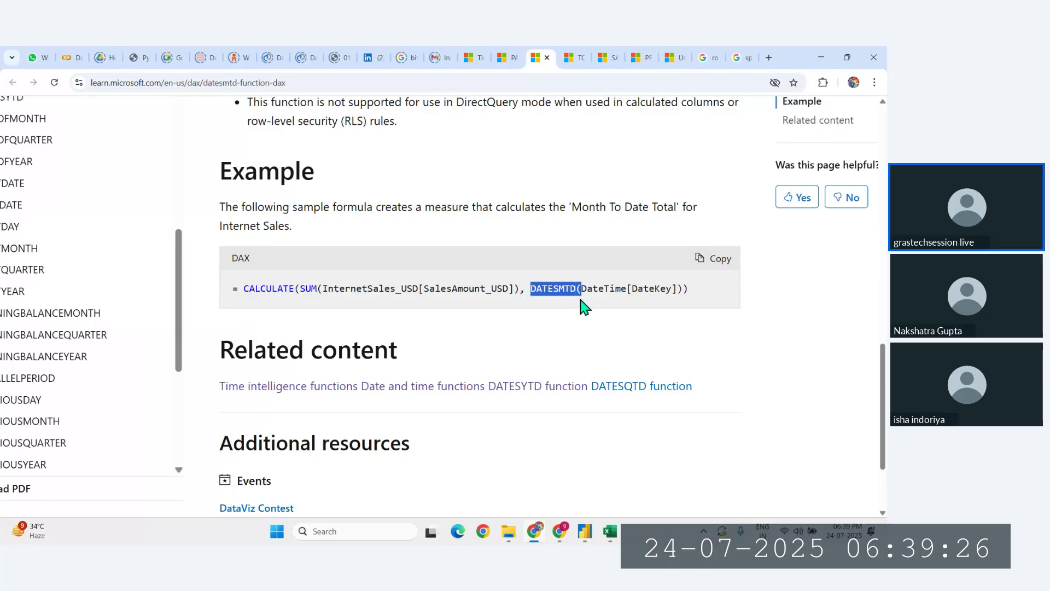
pyautogui.moveTo(561, 207); pyautogui.dragTo(678, 209)
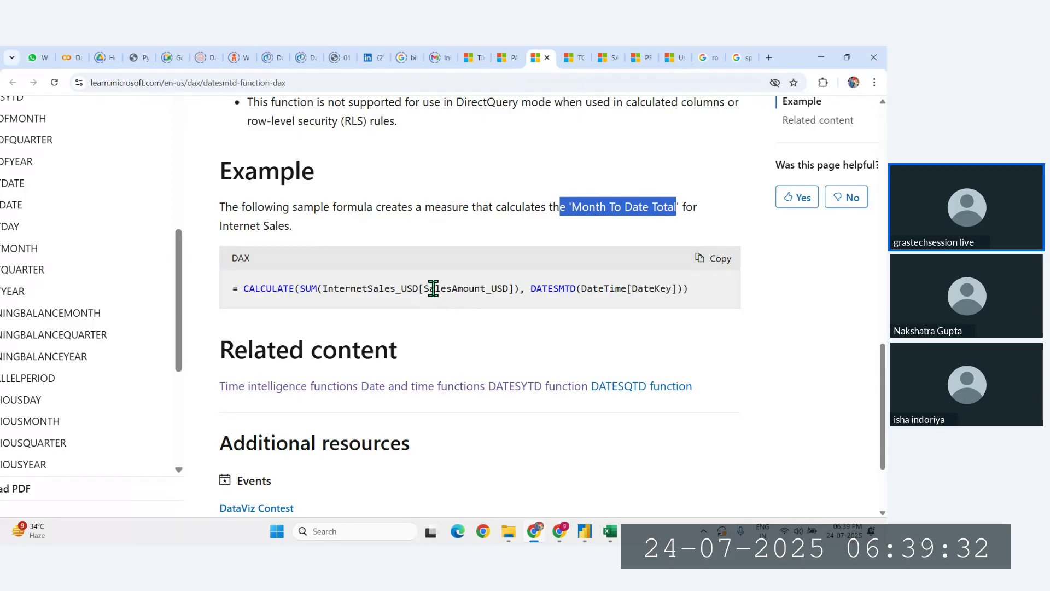
pyautogui.moveTo(295, 289); pyautogui.dragTo(579, 285)
pyautogui.click(579, 285)
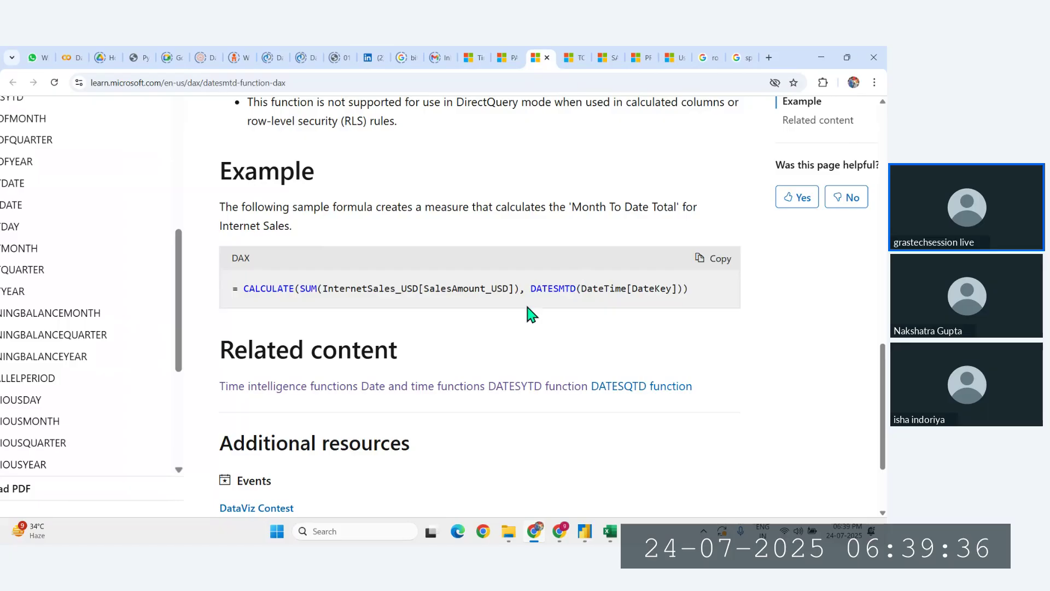
# Step: Switch to Power BI Desktop, add a new report page and clear the "pp" field search
pyautogui.click(585, 531)
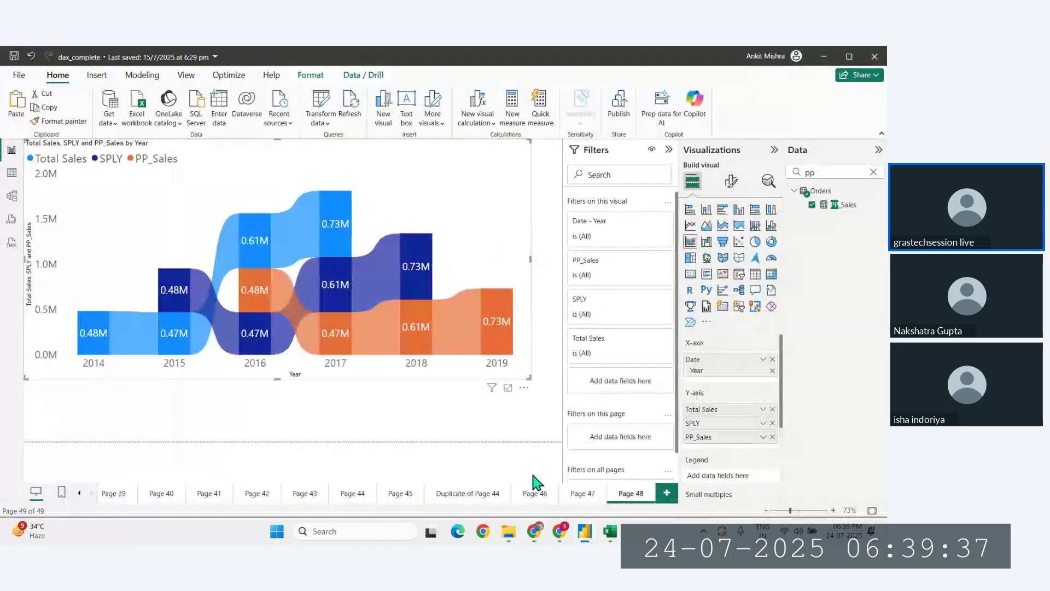
pyautogui.click(667, 494)
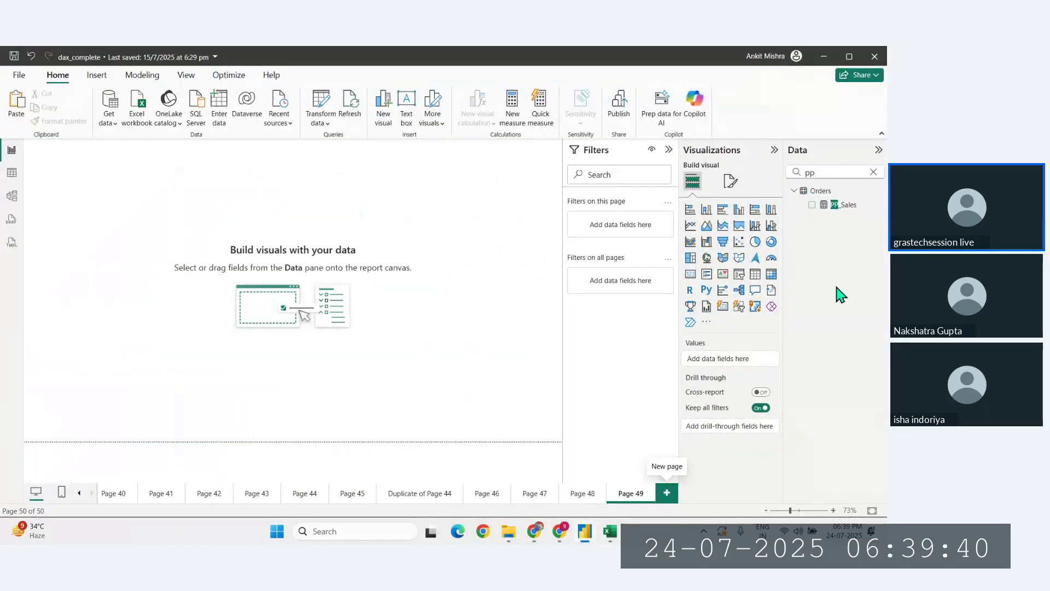
pyautogui.click(875, 176)
pyautogui.click(874, 172)
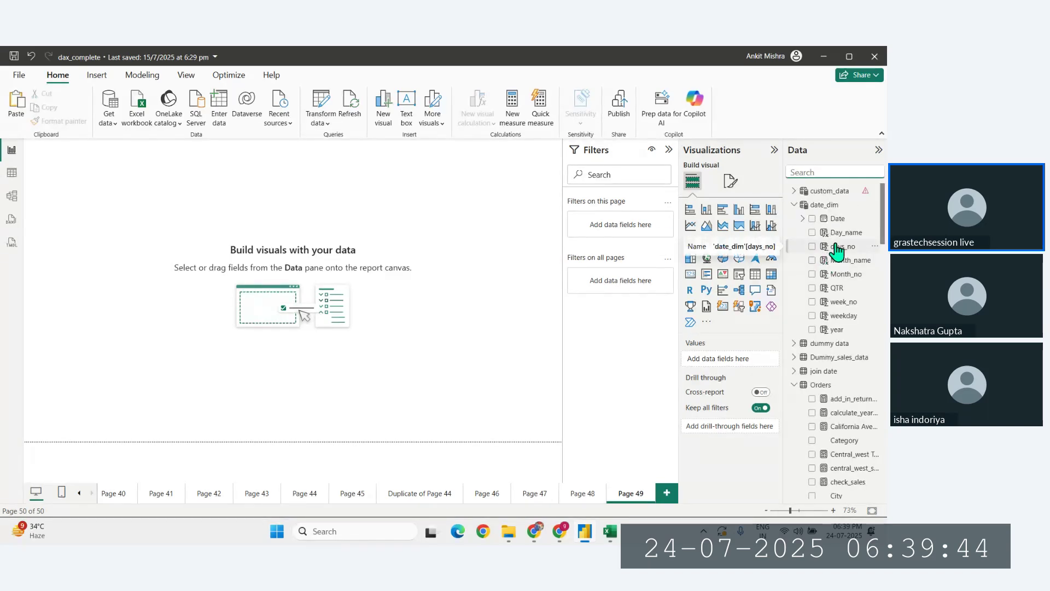
# Step: Create a new measure and name it DatesMTD_Sales
pyautogui.scroll(-3, 842, 334)
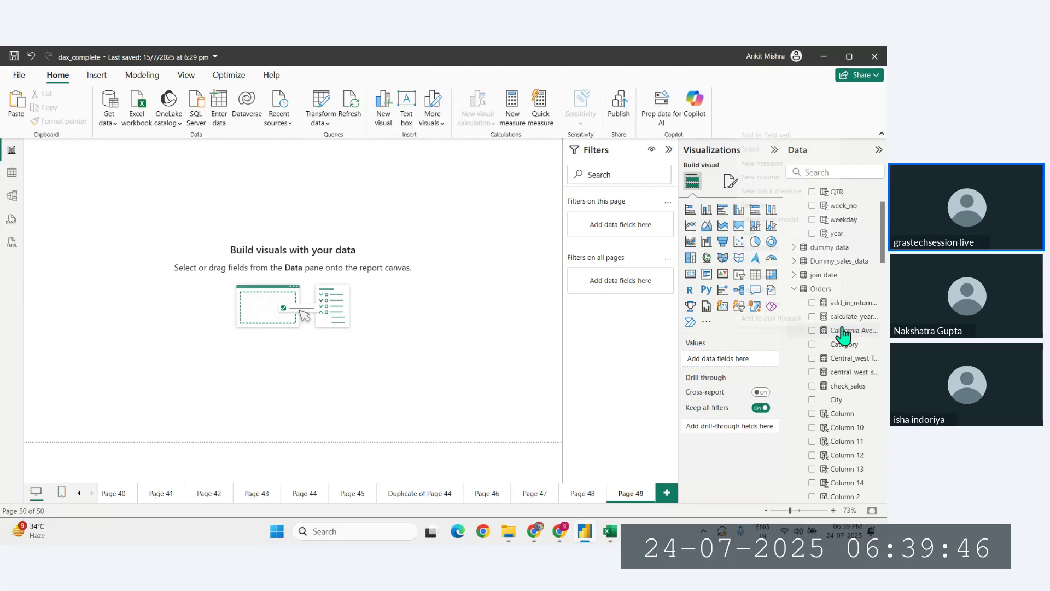
pyautogui.rightClick(843, 333)
pyautogui.click(720, 201)
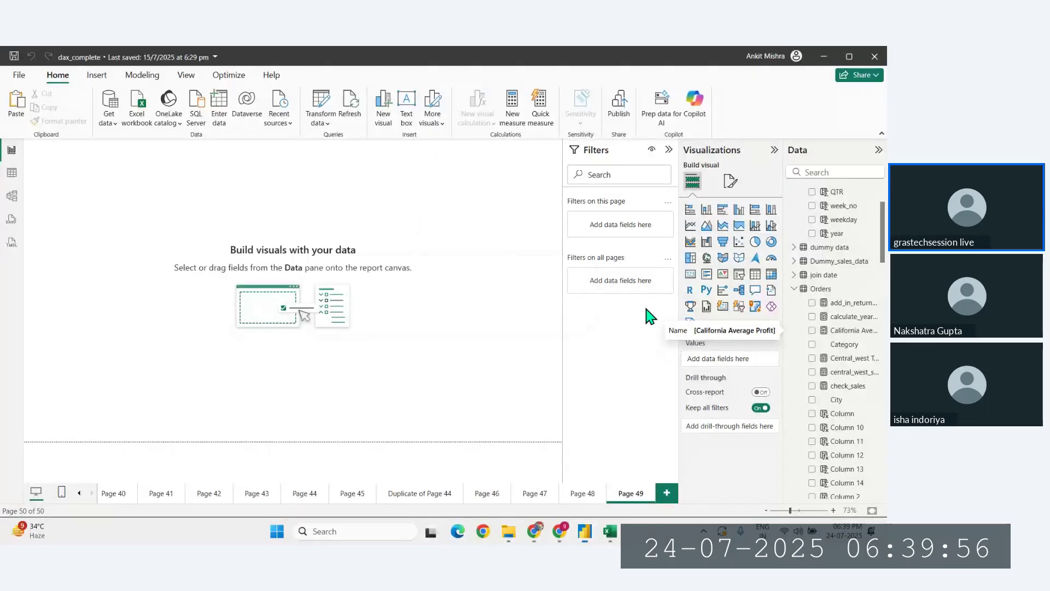
pyautogui.click(513, 106)
pyautogui.click(159, 154)
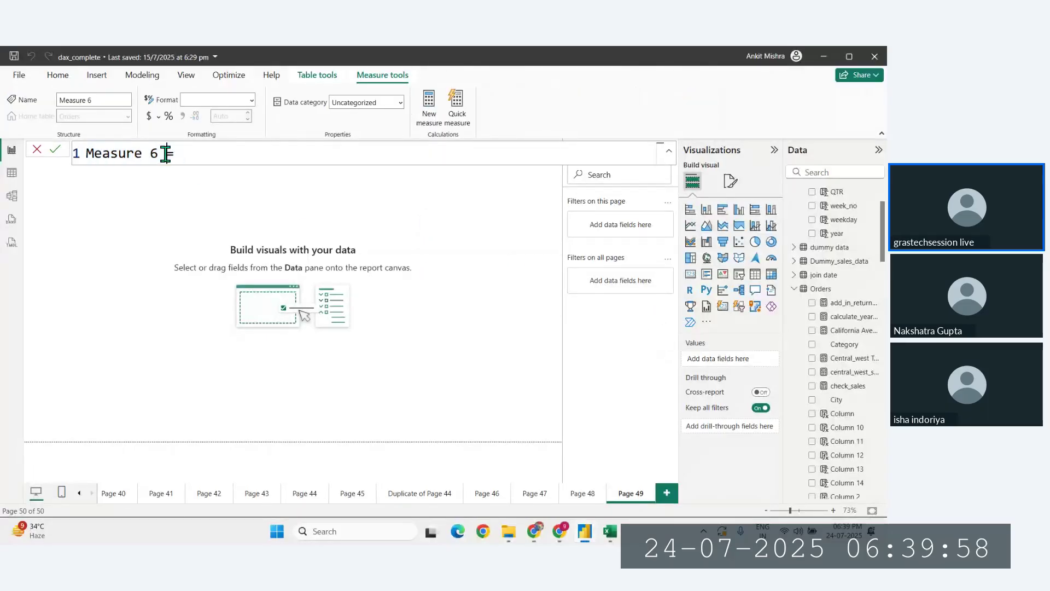
pyautogui.moveTo(158, 154); pyautogui.dragTo(71, 156)
pyautogui.press('BackSpace')
pyautogui.write('Dates')
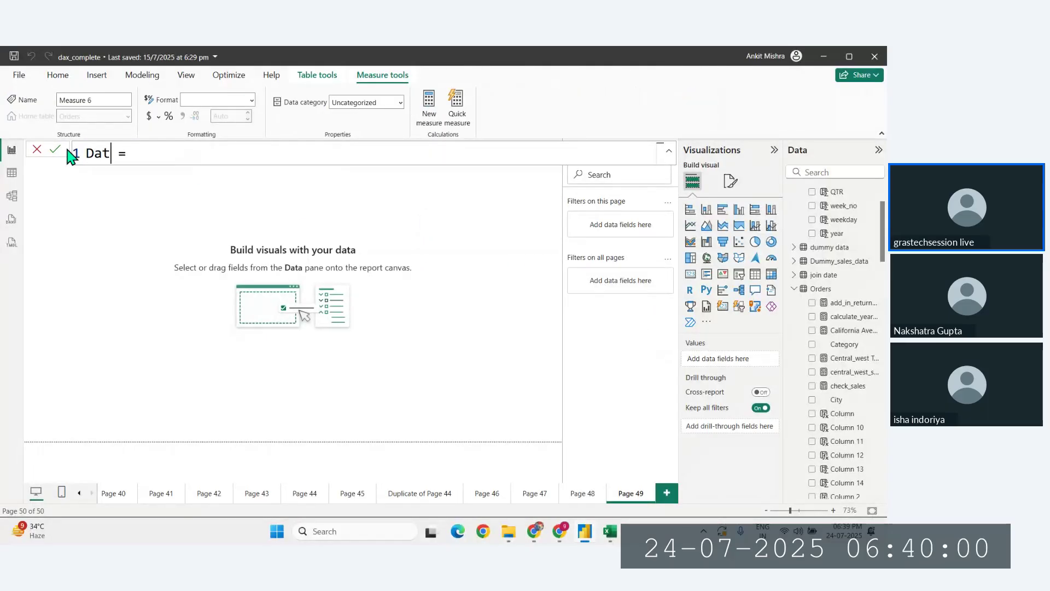
pyautogui.write('MTD_Sales')
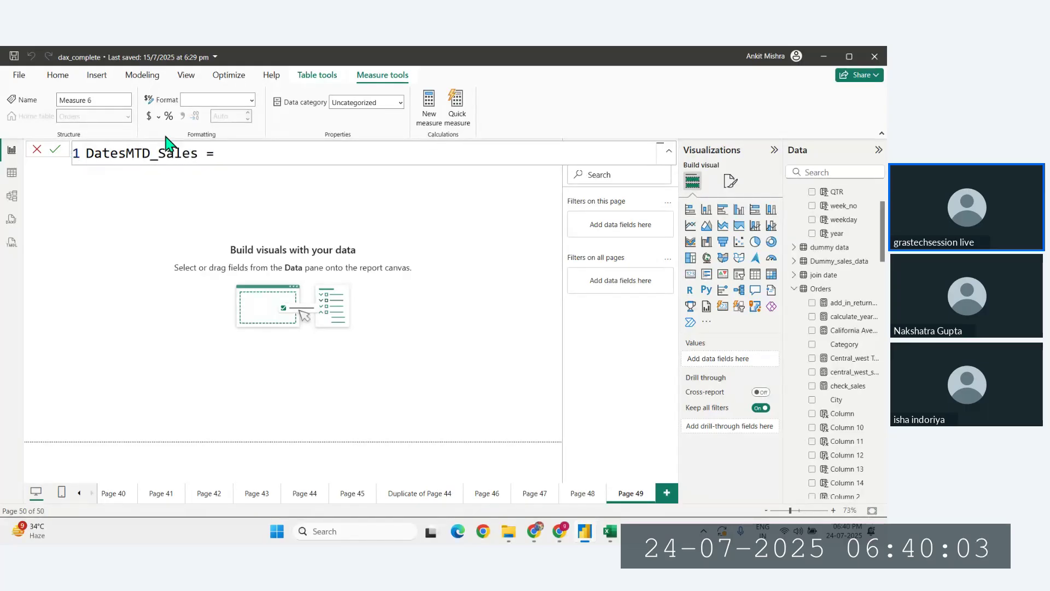
# Step: Start the DatesMTD_Sales formula with CALCULATE and nest the SUM function as its expression
pyautogui.click(232, 155)
pyautogui.write('cal')
pyautogui.press('Down')
pyautogui.press('Down')
pyautogui.press('Tab')
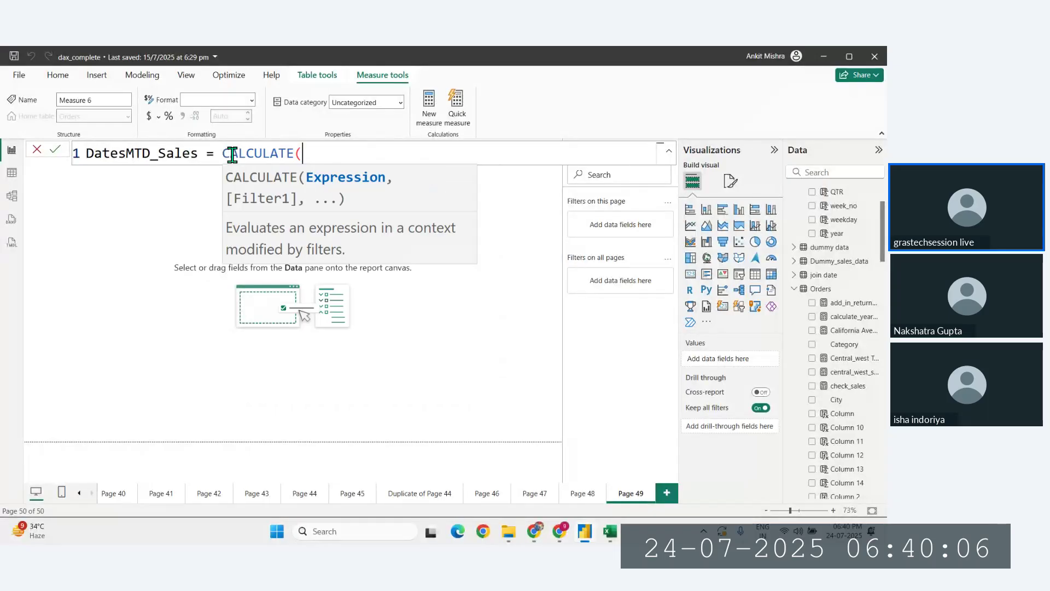
pyautogui.write('sum')
pyautogui.press('Down')
pyautogui.press('Down')
pyautogui.press('Down')
pyautogui.press('Down')
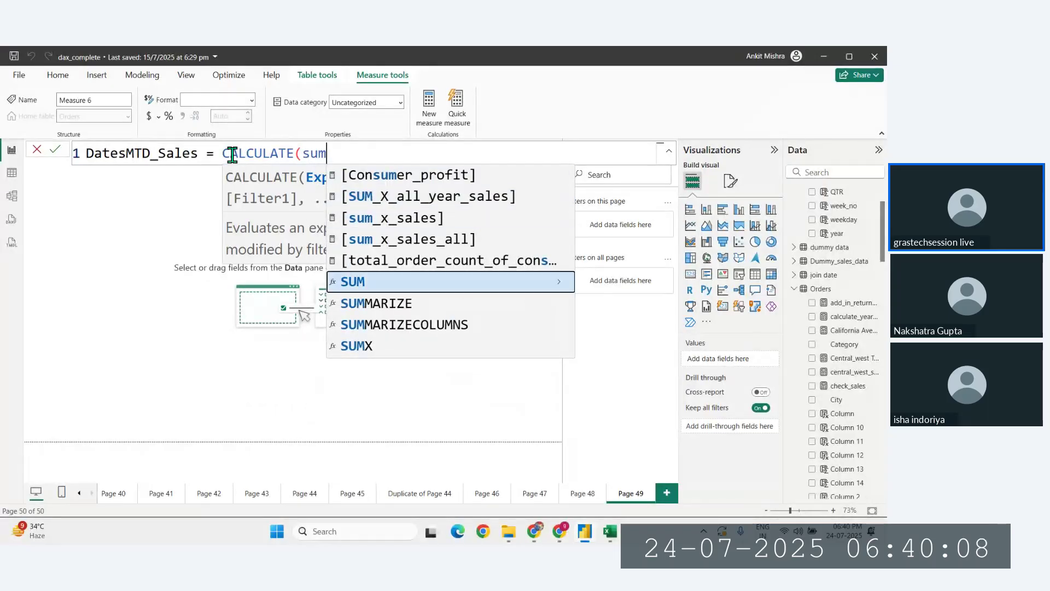
pyautogui.press('Tab')
# Step: Insert Orders[Sales] as the column to sum, close SUM and move on to the filter argument
pyautogui.write('sales')
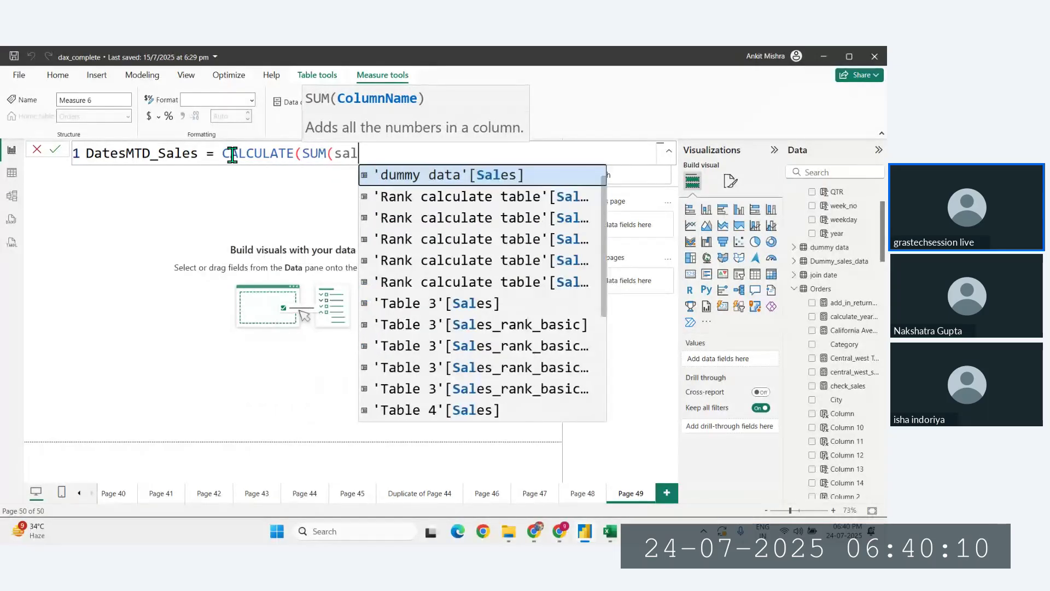
pyautogui.press('Down')
pyautogui.press('Down')
pyautogui.press('Down')
pyautogui.press('Down')
pyautogui.press('Down')
pyautogui.press('Down')
pyautogui.press('Down')
pyautogui.press('Down')
pyautogui.press('Down')
pyautogui.press('Down')
pyautogui.press('Down')
pyautogui.press('Down')
pyautogui.press('Down')
pyautogui.press('Down')
pyautogui.press('Down')
pyautogui.press('Down')
pyautogui.press('Down')
pyautogui.press('Down')
pyautogui.press('Up')
pyautogui.press('Tab')
pyautogui.write('),')
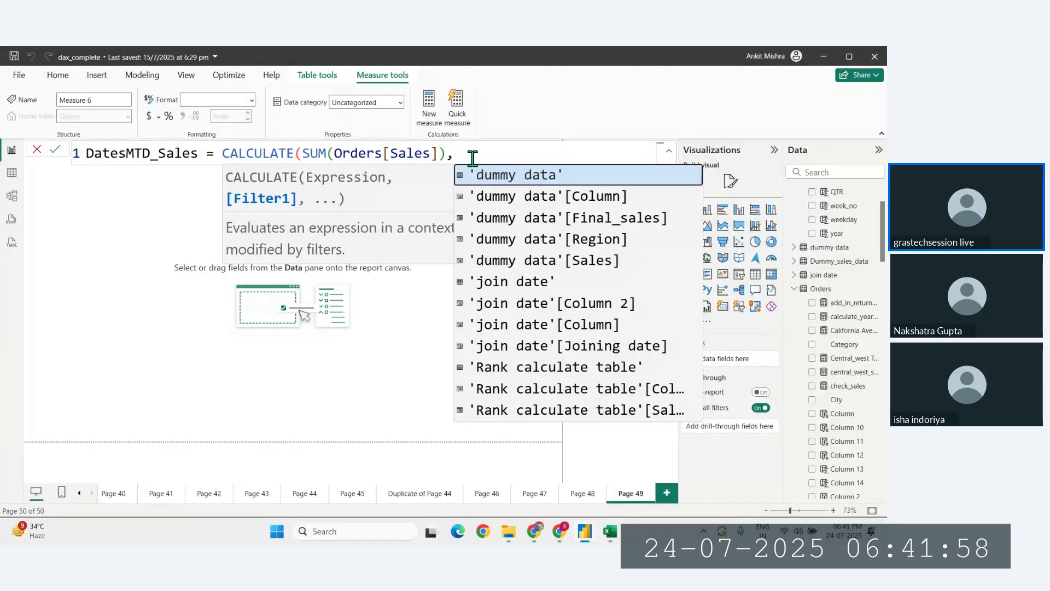
# Step: Add the DATESMTD function as CALCULATE's filter argument
pyautogui.write('date')
pyautogui.press('Down')
pyautogui.press('Down')
pyautogui.press('Down')
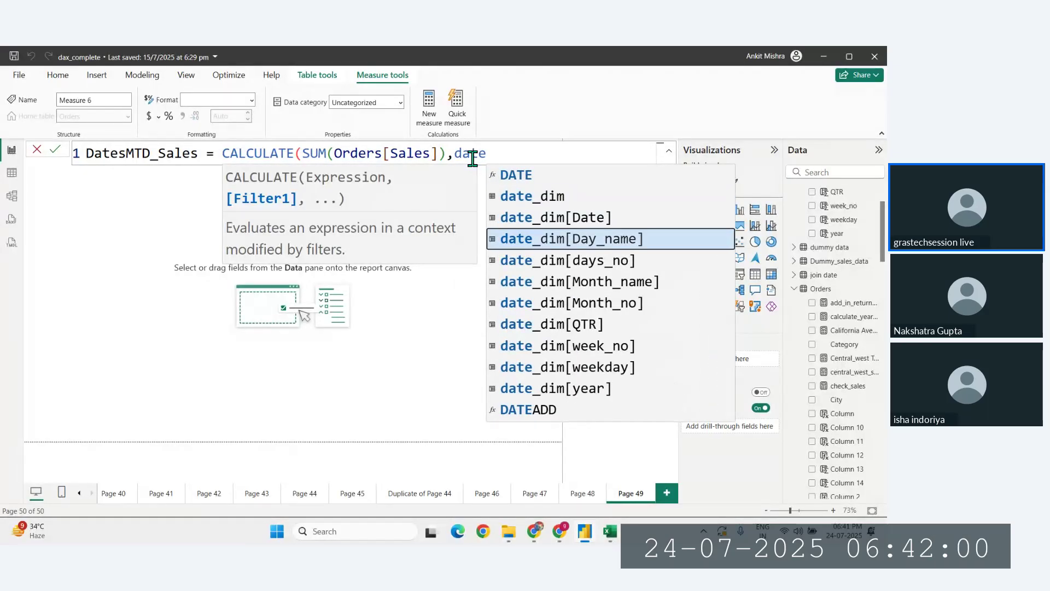
pyautogui.press('Up')
pyautogui.press('Up')
pyautogui.press('Up')
pyautogui.press('Up')
pyautogui.press('Up')
pyautogui.press('Up')
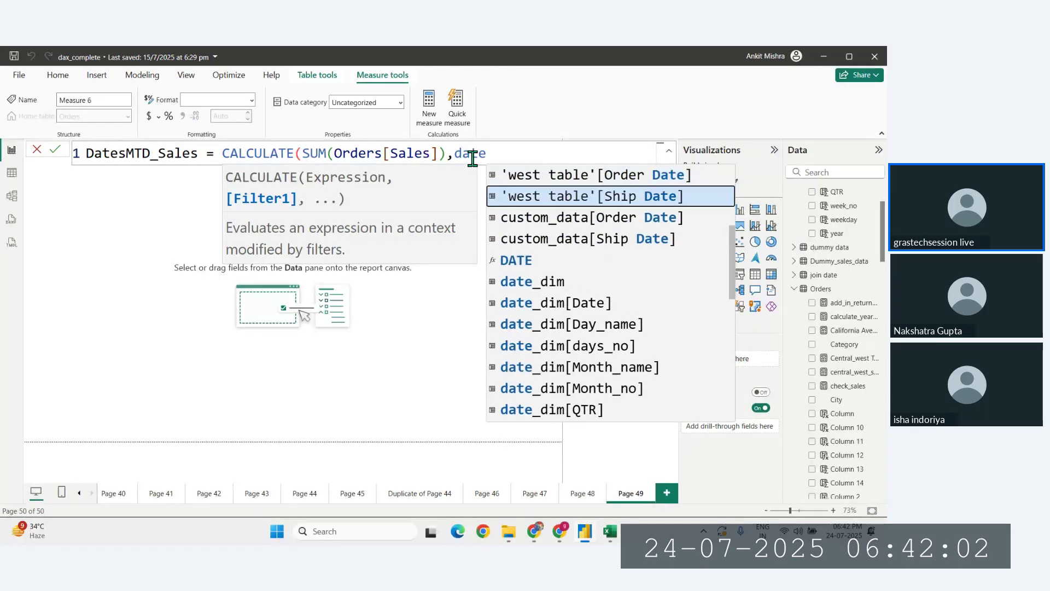
pyautogui.press('Down')
pyautogui.write('s')
pyautogui.press('Down')
pyautogui.press('Down')
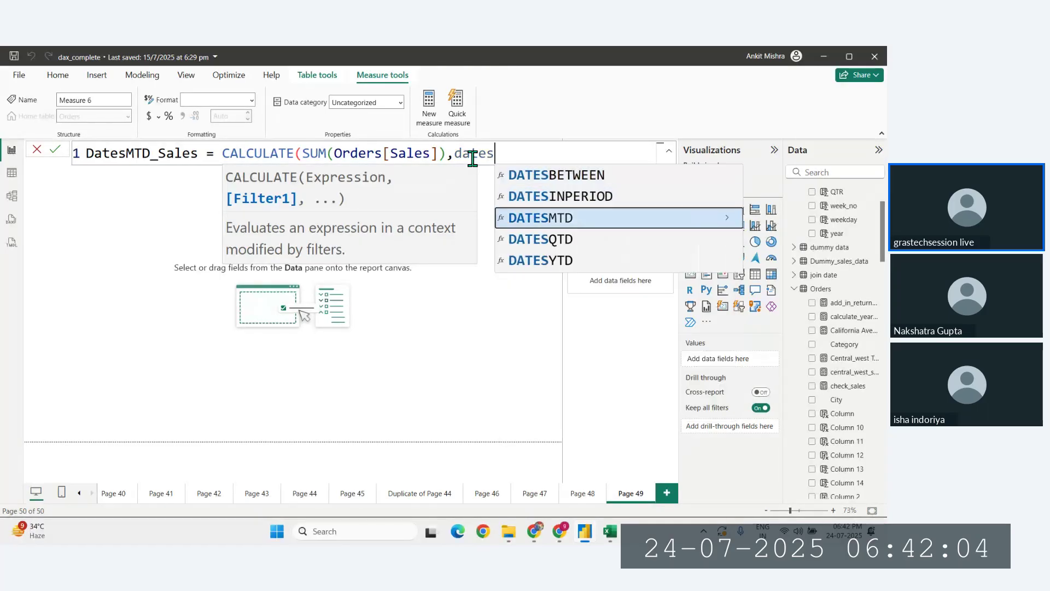
pyautogui.press('Tab')
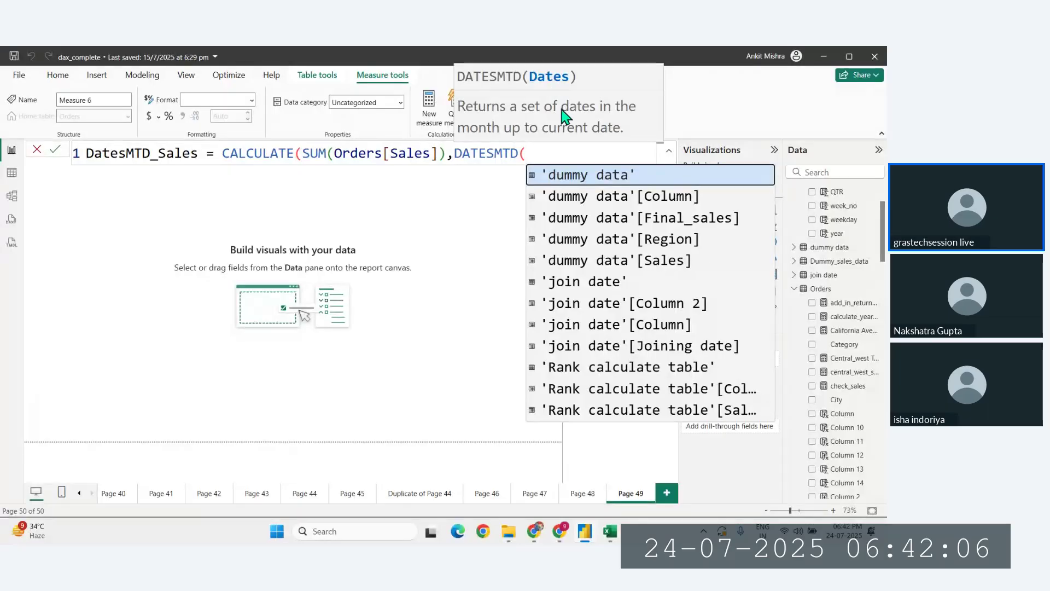
# Step: Use date_dim[Date] as the DATESMTD argument, close both functions and commit the DatesMTD_Sales measure
pyautogui.write('date')
pyautogui.press('Down')
pyautogui.press('Tab')
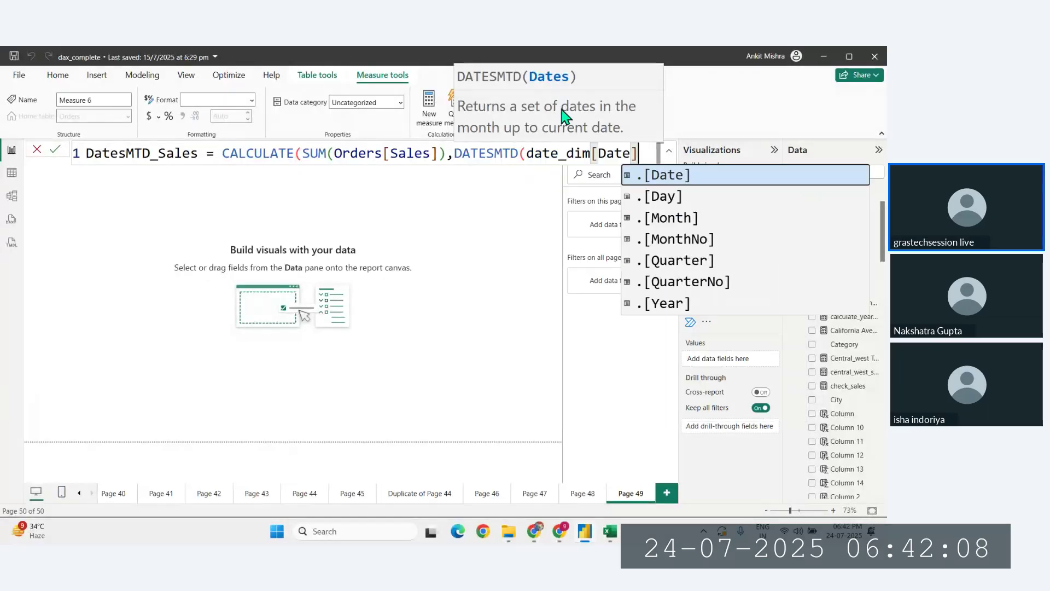
pyautogui.write('))')
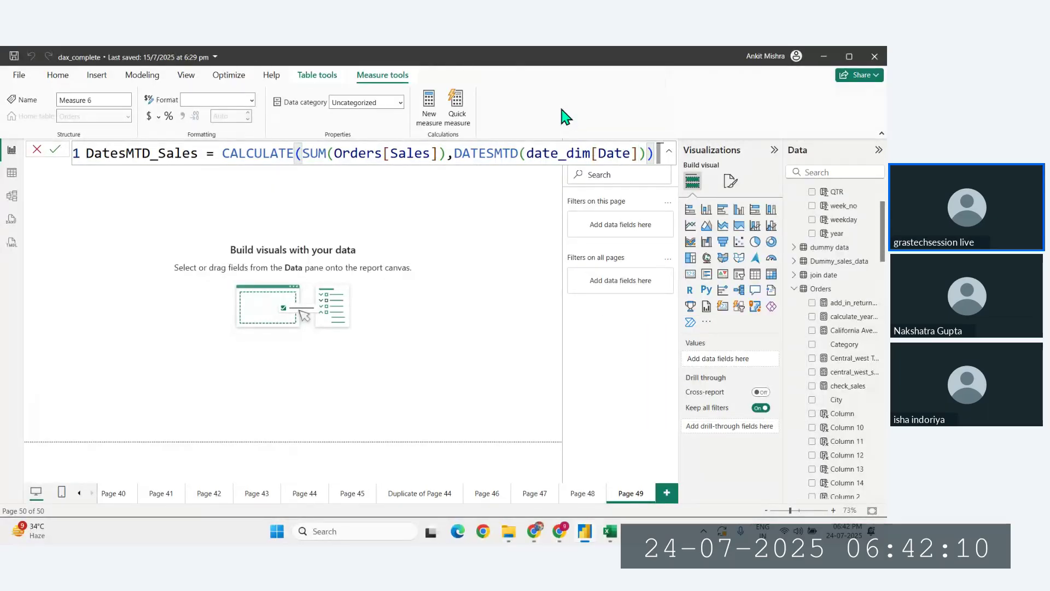
pyautogui.press('Return')
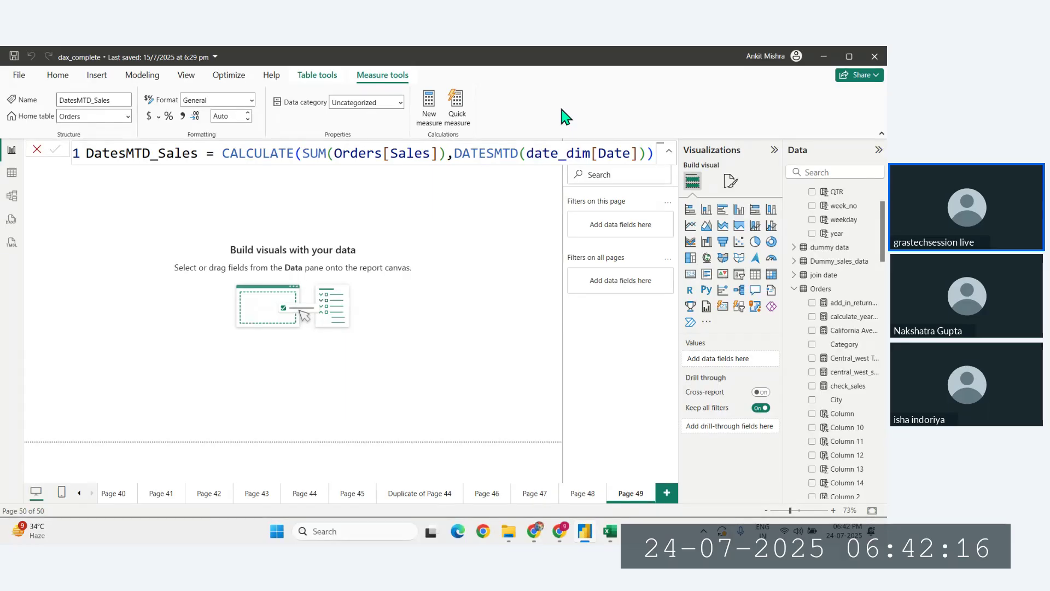
# Step: Build a table visual from DatesMTD_Sales and date_dim's Date, place it in the page's upper-left corner and enlarge it to fit all columns
pyautogui.scroll(-10, 831, 396)
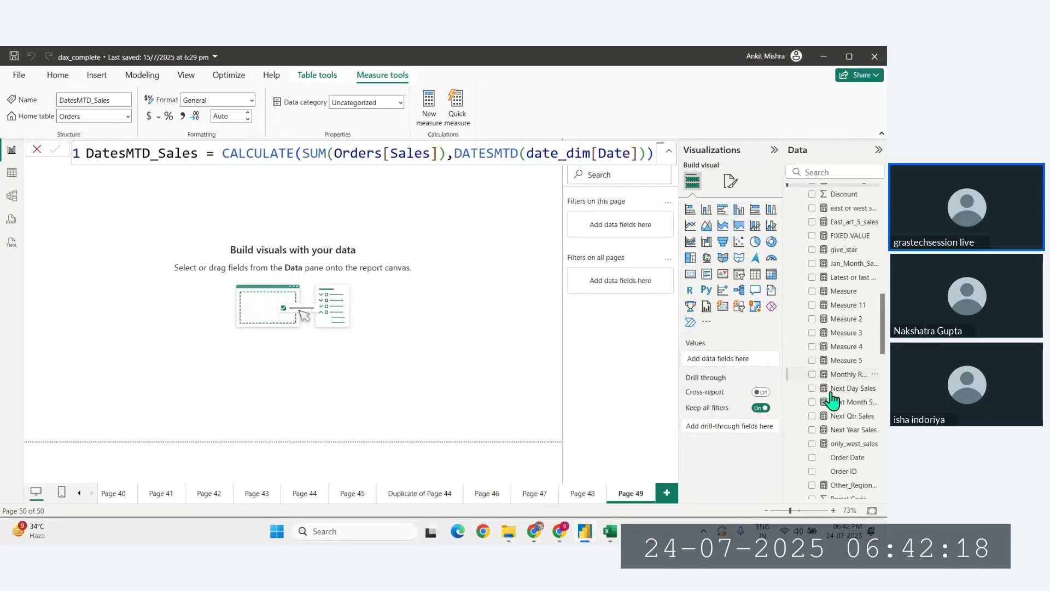
pyautogui.scroll(1, 831, 398)
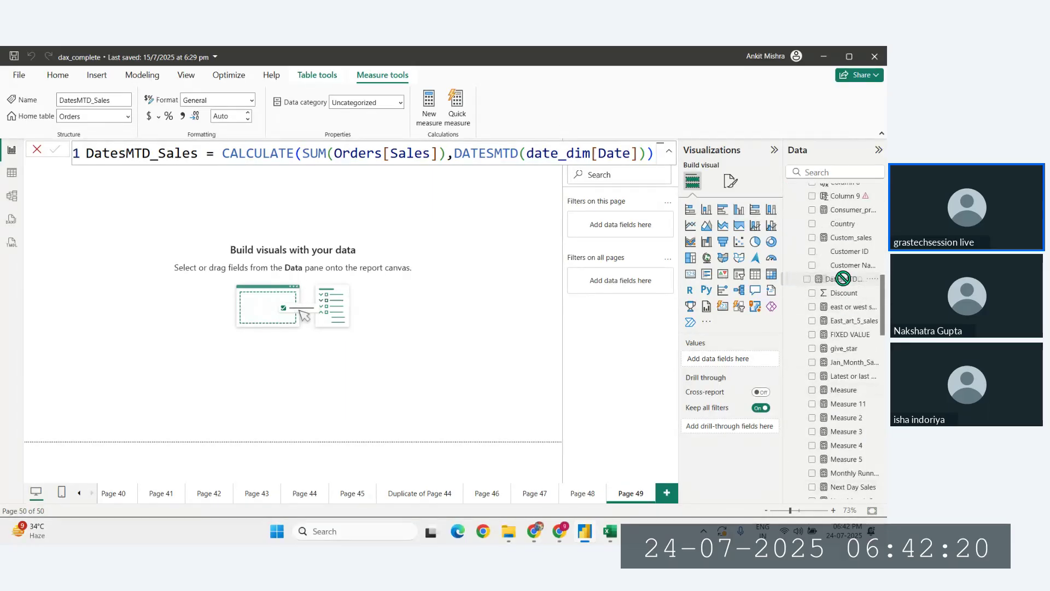
pyautogui.moveTo(847, 279); pyautogui.dragTo(509, 323)
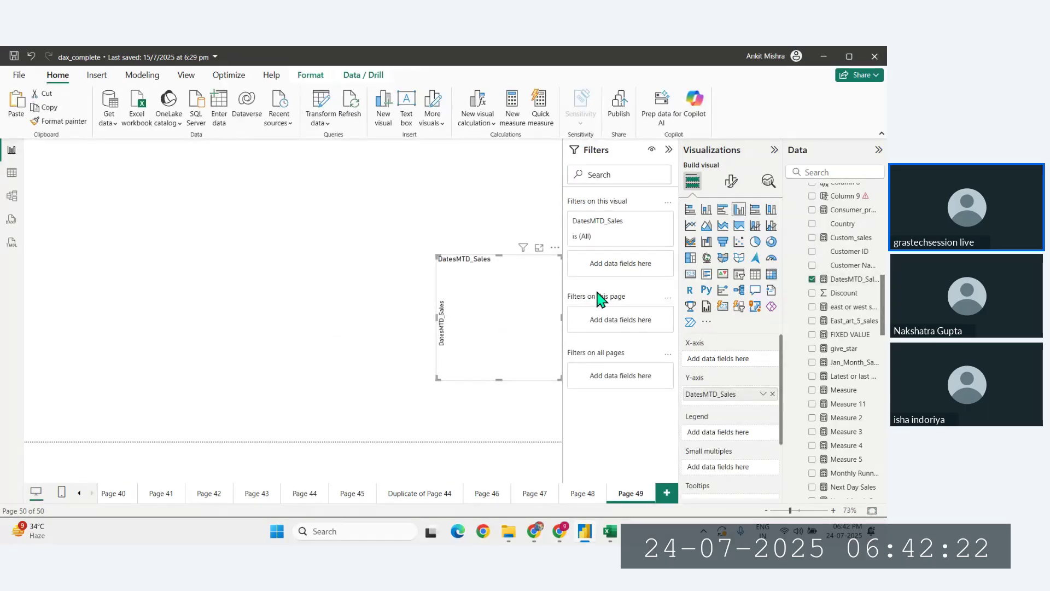
pyautogui.scroll(10, 872, 237)
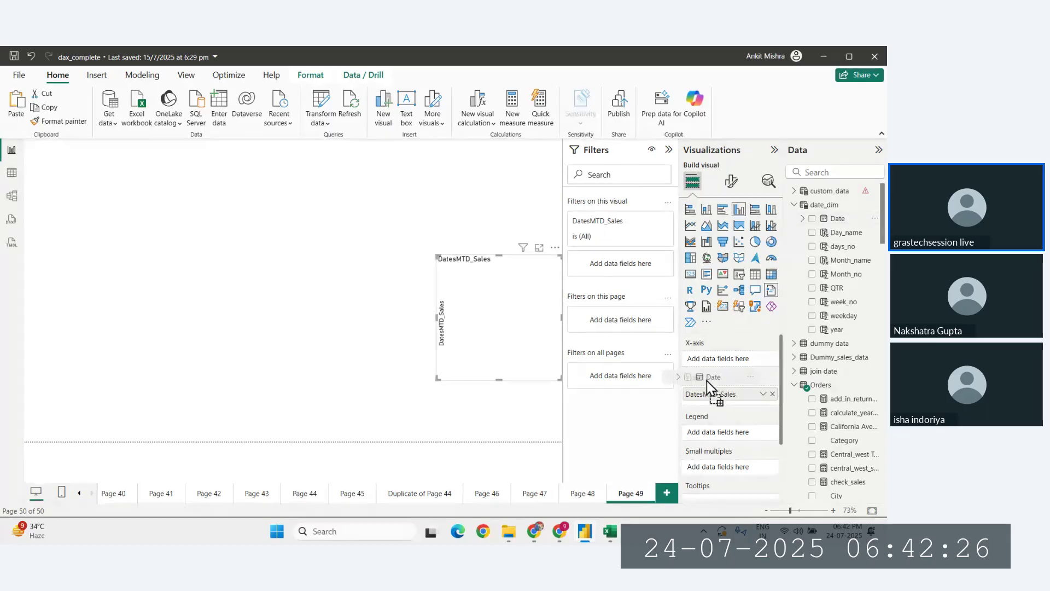
pyautogui.moveTo(717, 367); pyautogui.dragTo(718, 363)
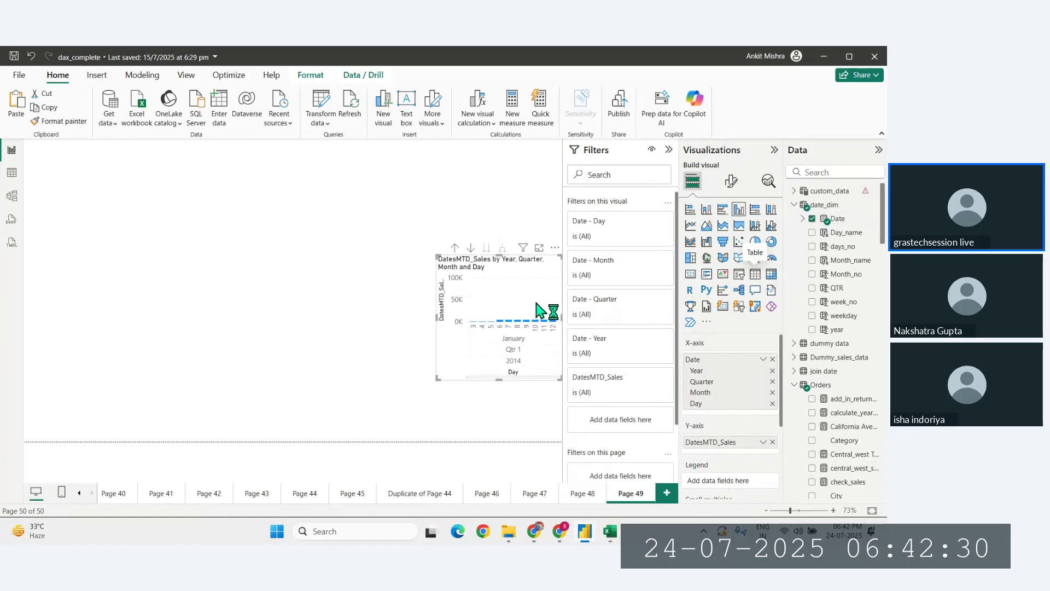
pyautogui.moveTo(530, 368); pyautogui.dragTo(93, 206)
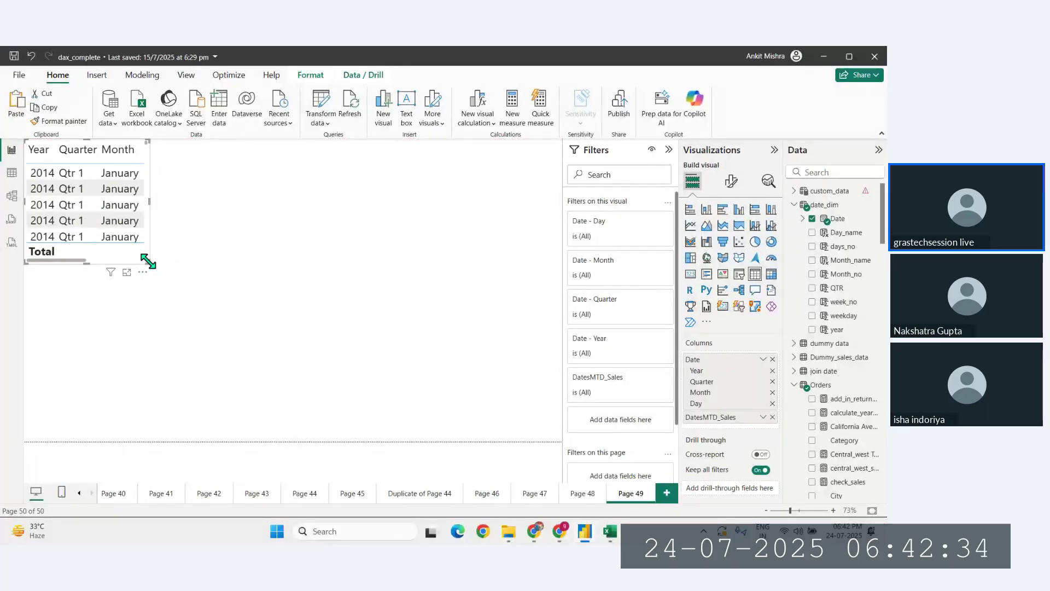
pyautogui.moveTo(147, 261); pyautogui.dragTo(395, 402)
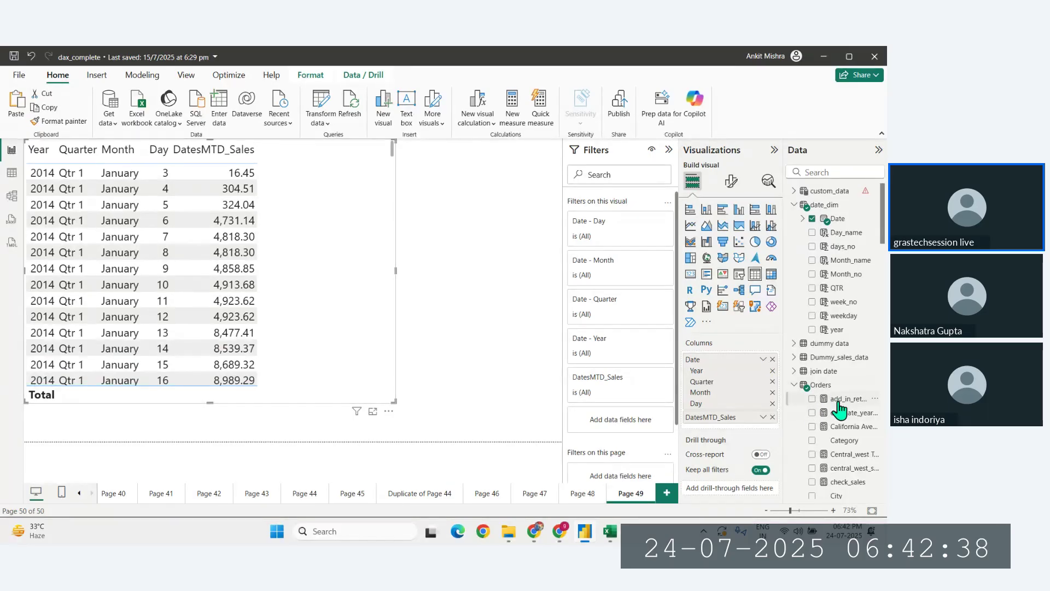
# Step: Search the data fields for "total" and insert the Total Sales measure into the table before DatesMTD_Sales
pyautogui.scroll(-3, 840, 409)
pyautogui.scroll(-6, 839, 409)
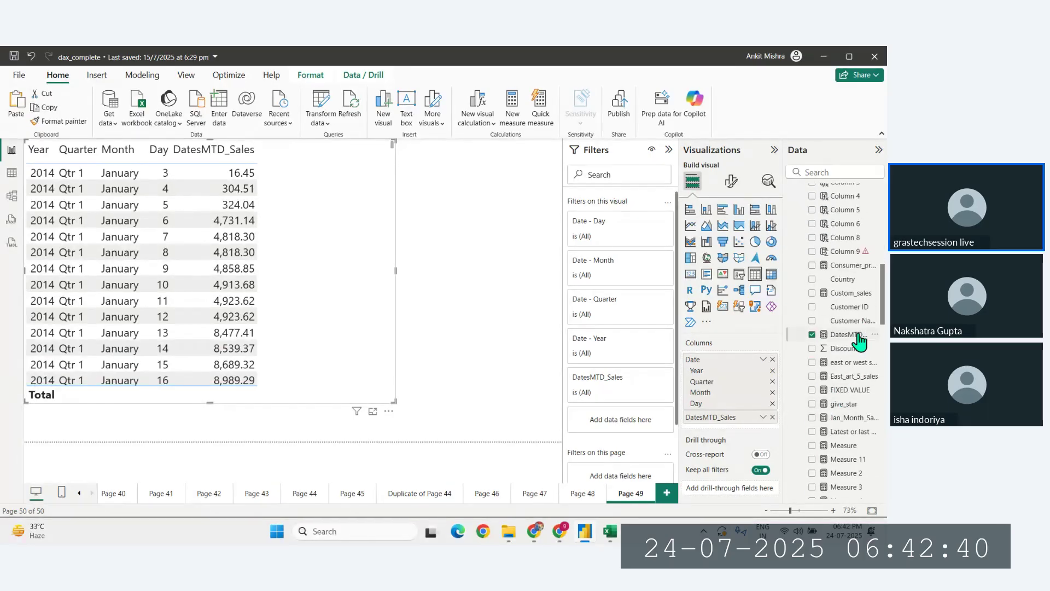
pyautogui.scroll(-2, 860, 342)
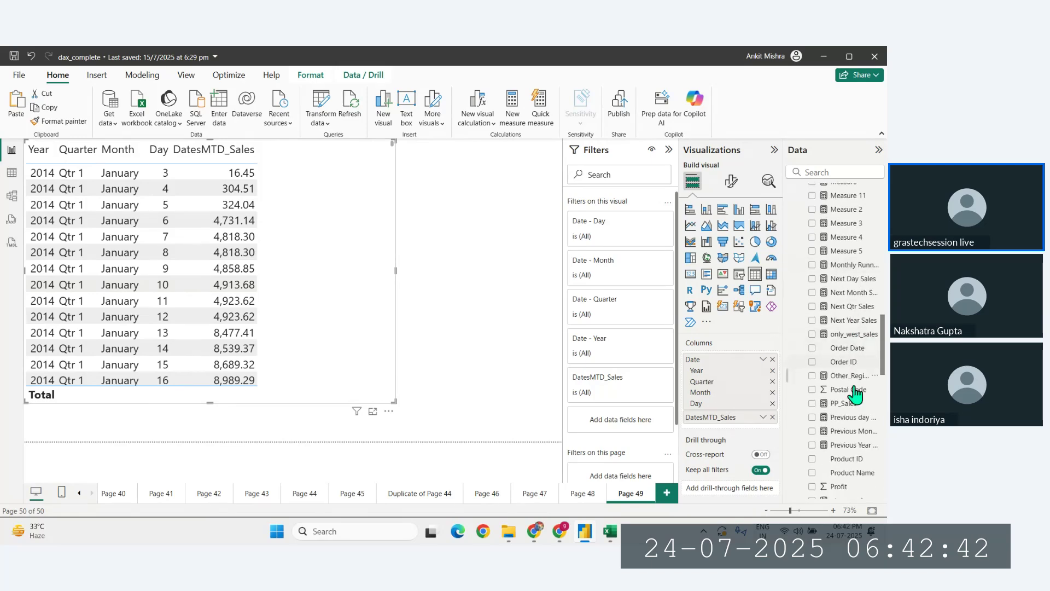
pyautogui.scroll(-5, 842, 420)
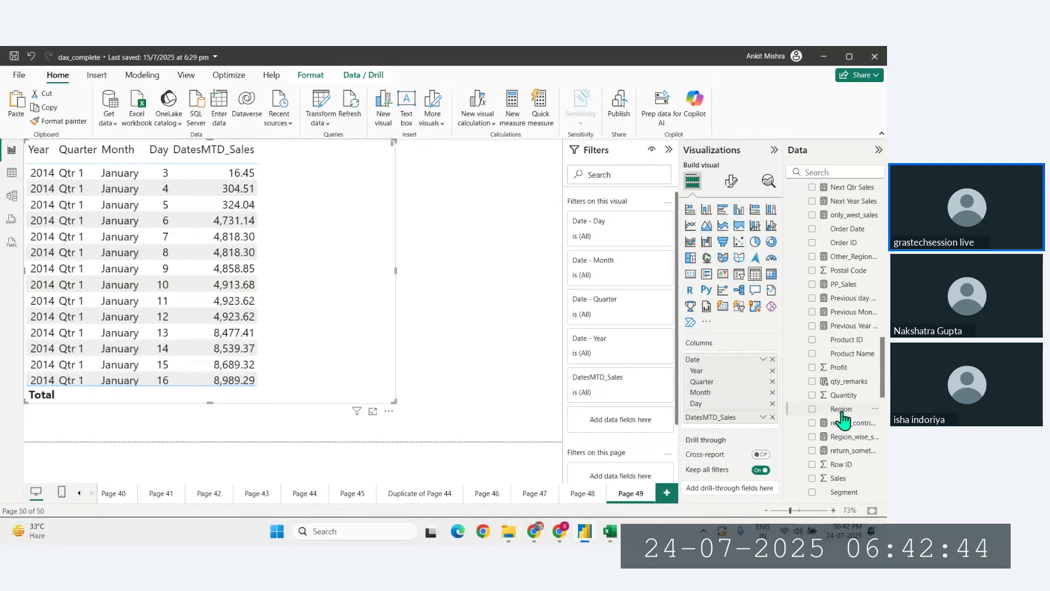
pyautogui.click(817, 174)
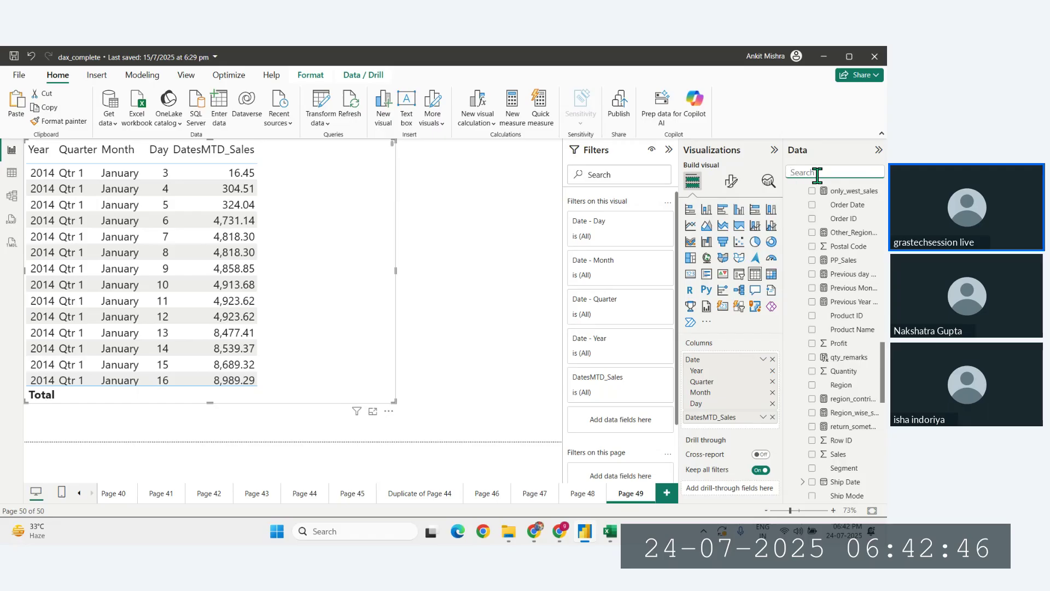
pyautogui.write('total')
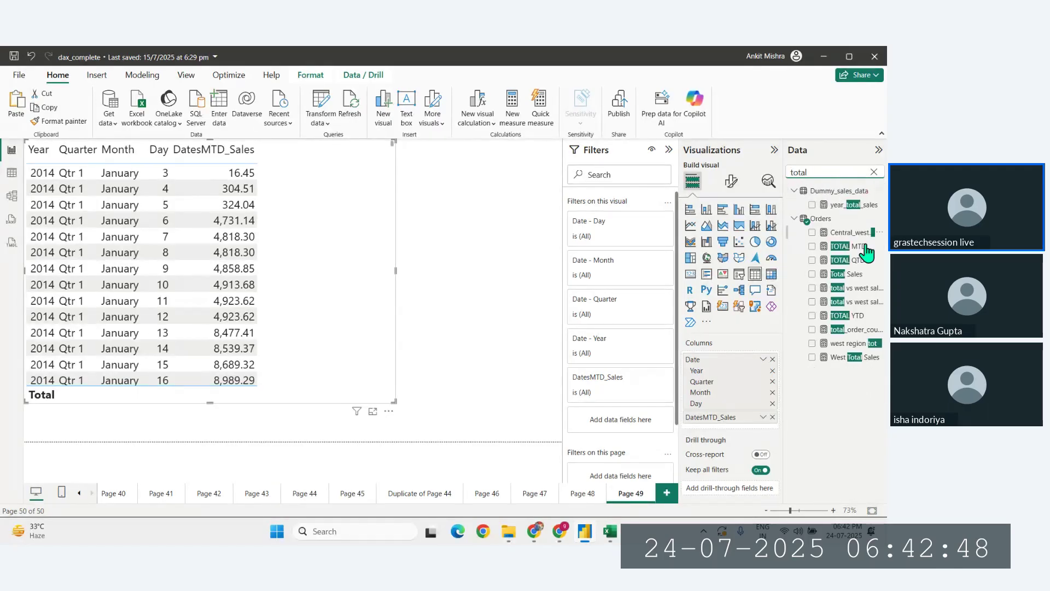
pyautogui.moveTo(868, 278); pyautogui.dragTo(692, 408)
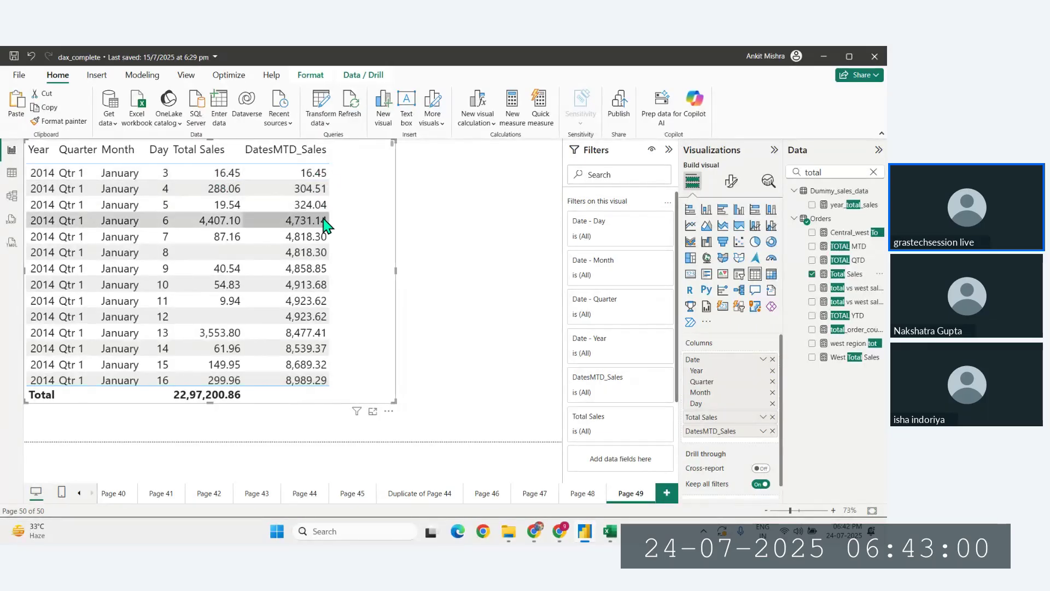
# Step: Switch the table's Date field from the date hierarchy to the plain Date
pyautogui.scroll(-5, 326, 224)
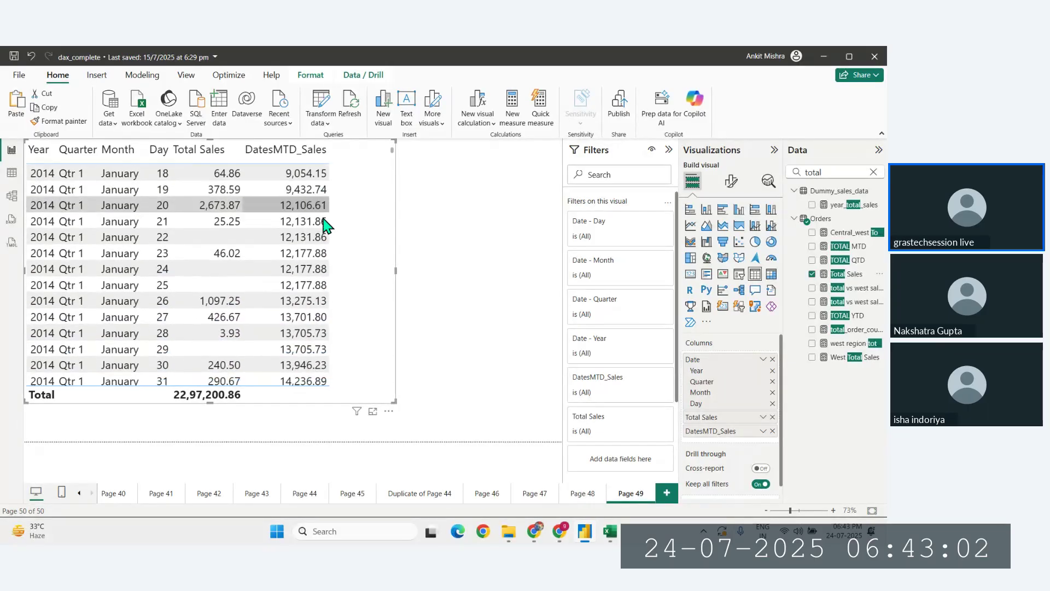
pyautogui.click(763, 360)
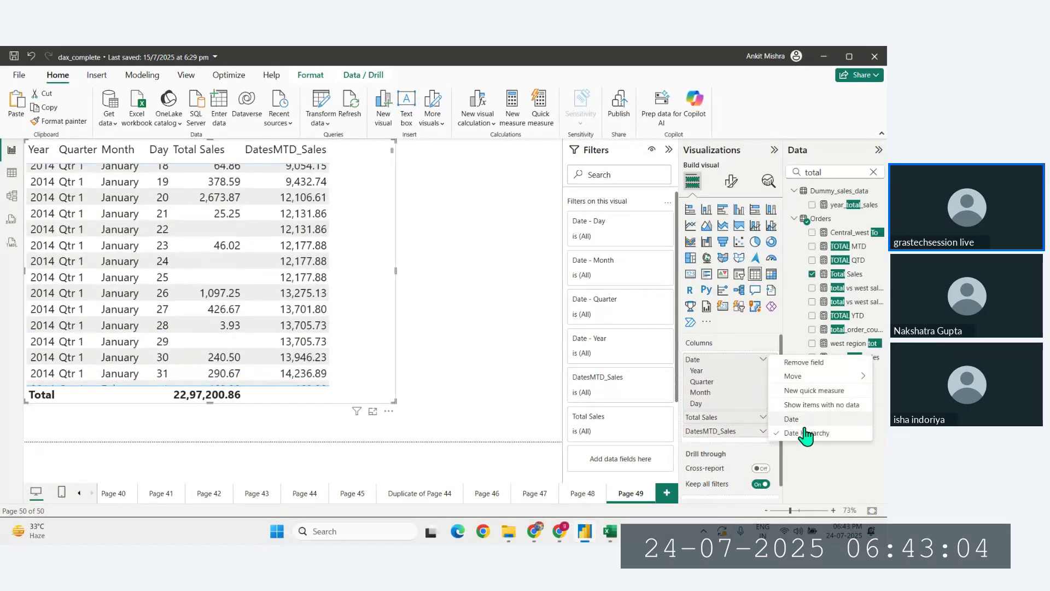
pyautogui.click(802, 421)
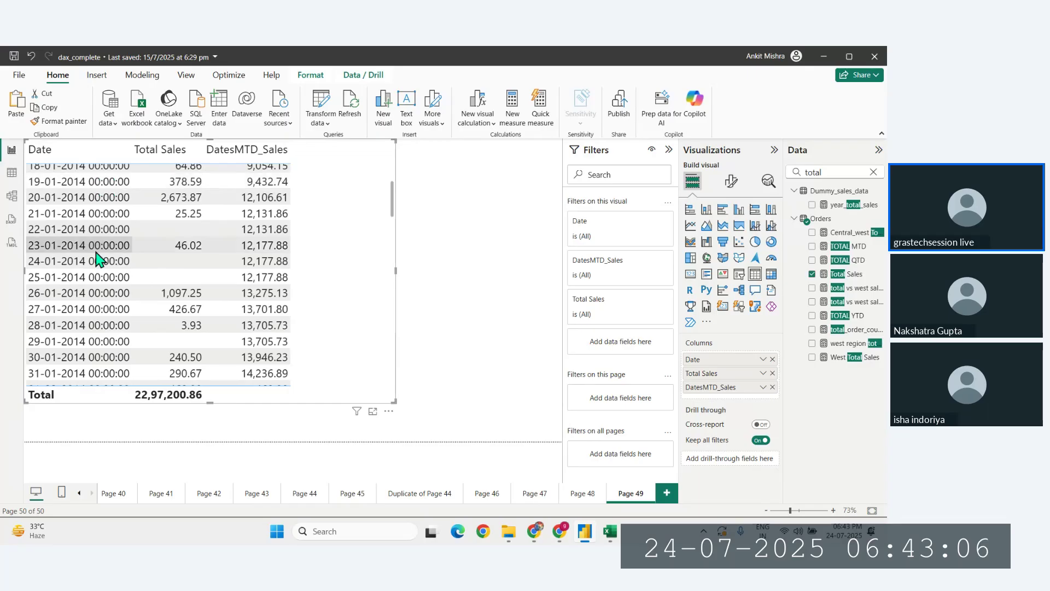
# Step: Add the TOTAL MTD measure after DatesMTD_Sales and compare the two month-to-date columns by date
pyautogui.scroll(-3, 97, 258)
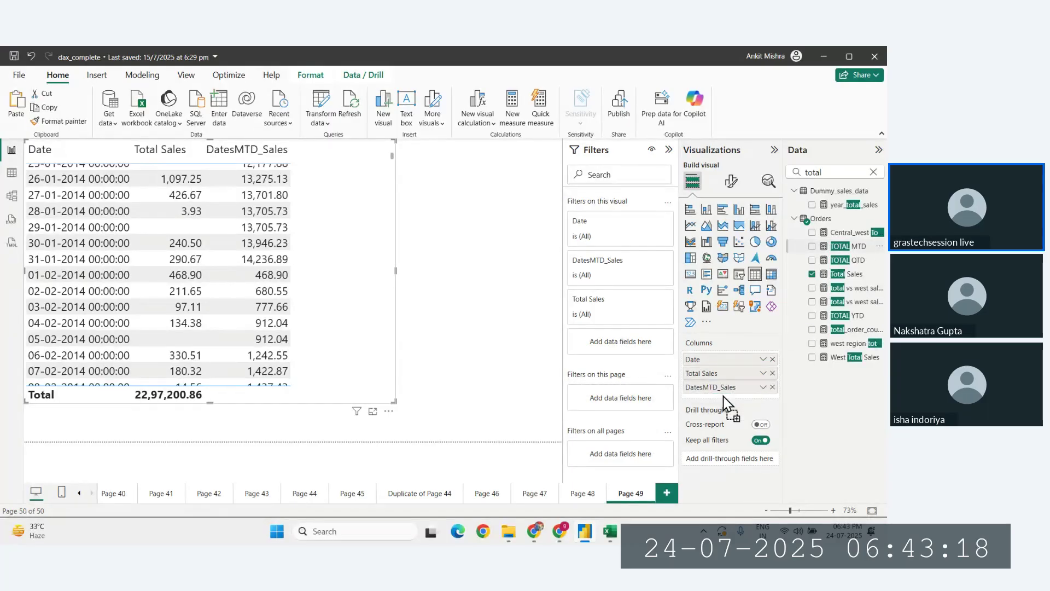
pyautogui.moveTo(725, 405); pyautogui.dragTo(723, 408)
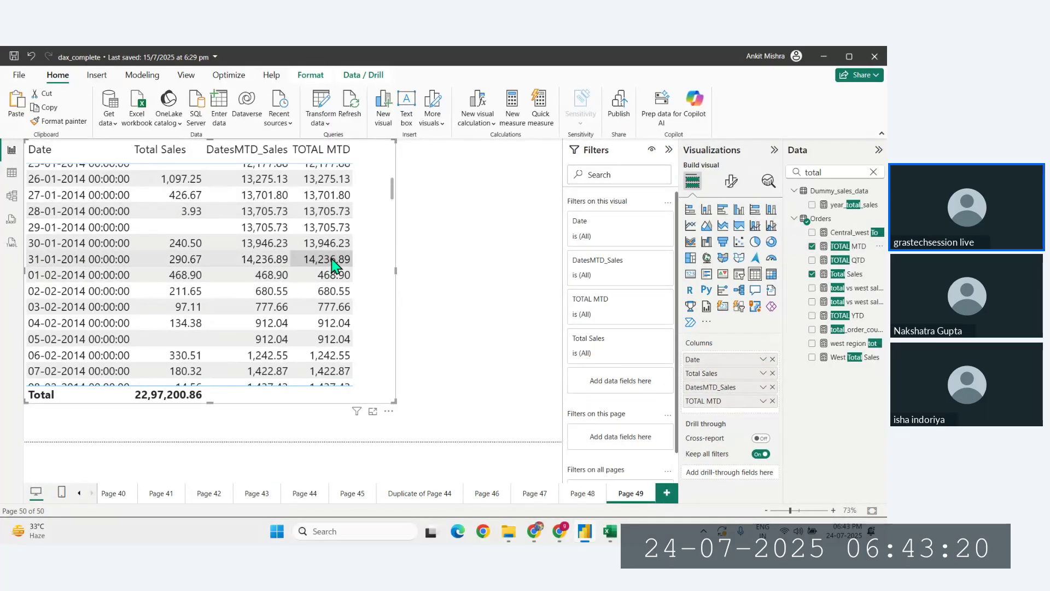
pyautogui.scroll(7, 335, 265)
pyautogui.scroll(2, 335, 265)
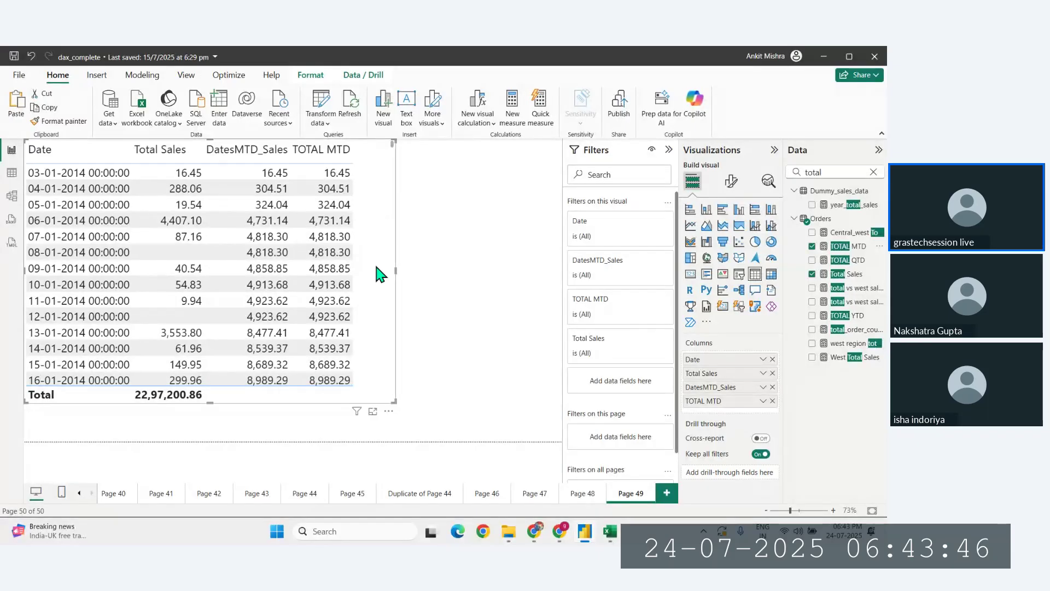
# Step: Switch to Chrome and show the TOTALMTD, TOTALQTD and TOTALYTD entries in Microsoft Learn's time intelligence functions overview
pyautogui.click(535, 531)
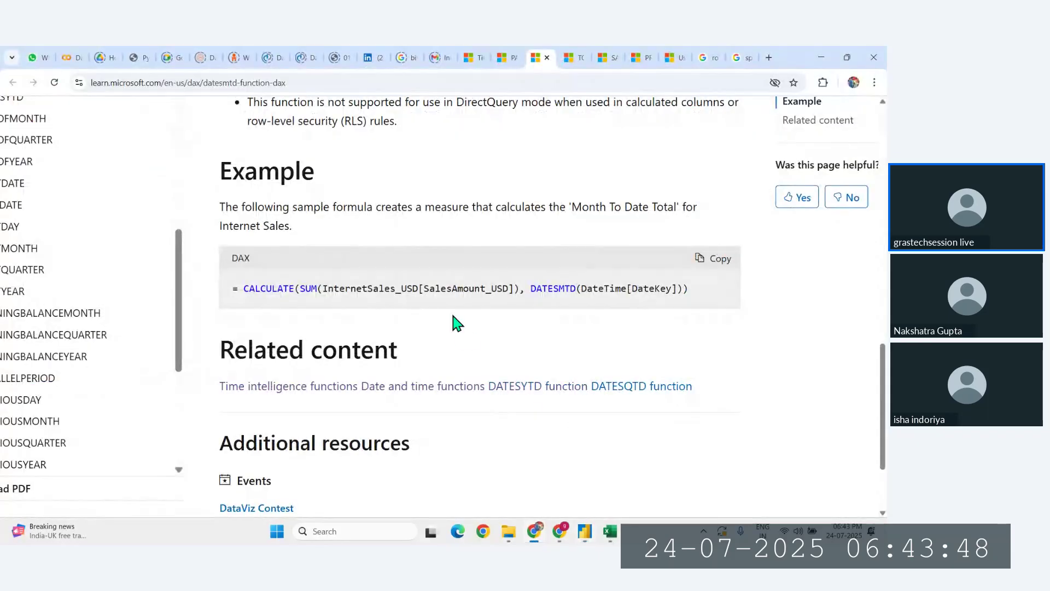
pyautogui.click(503, 57)
pyautogui.click(472, 54)
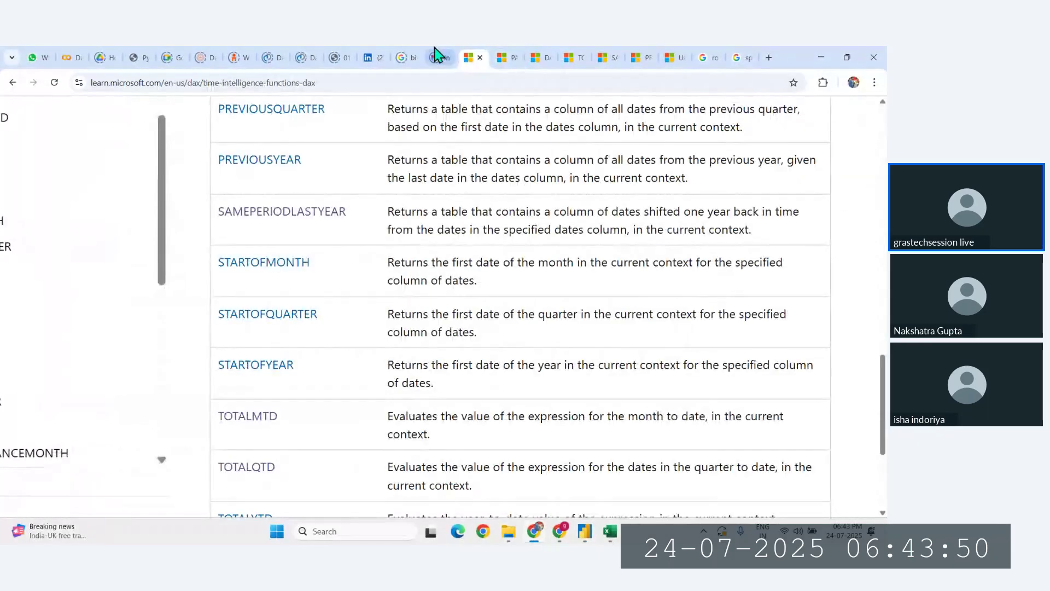
pyautogui.scroll(-3, 295, 372)
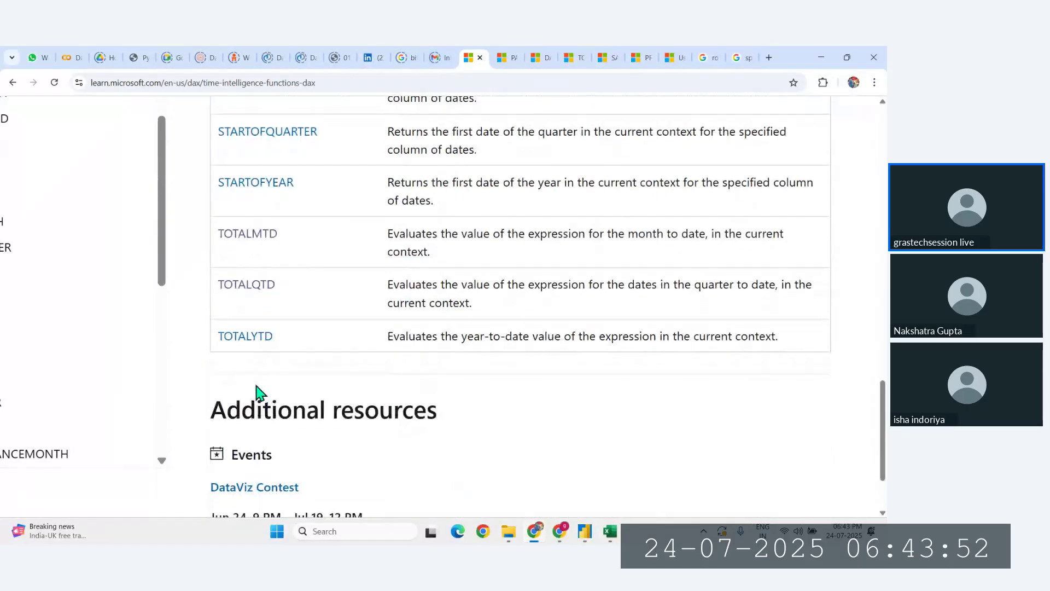
# Step: Review the time intelligence function descriptions, covering the DATES, ENDOF, NEXT, PREVIOUS, STARTOF and TOTAL families
pyautogui.scroll(20, 257, 392)
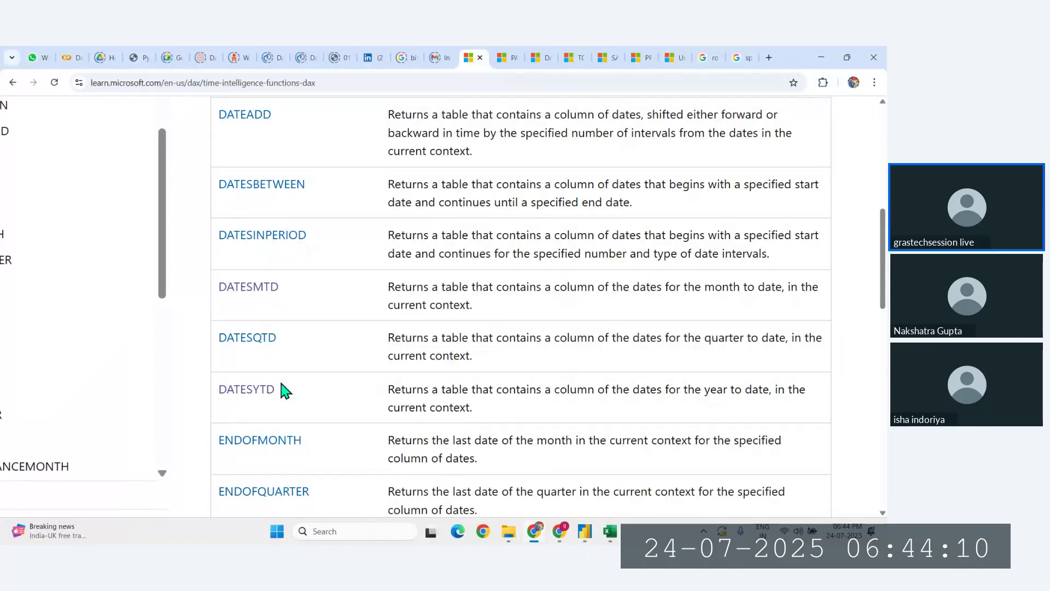
pyautogui.scroll(-2, 281, 385)
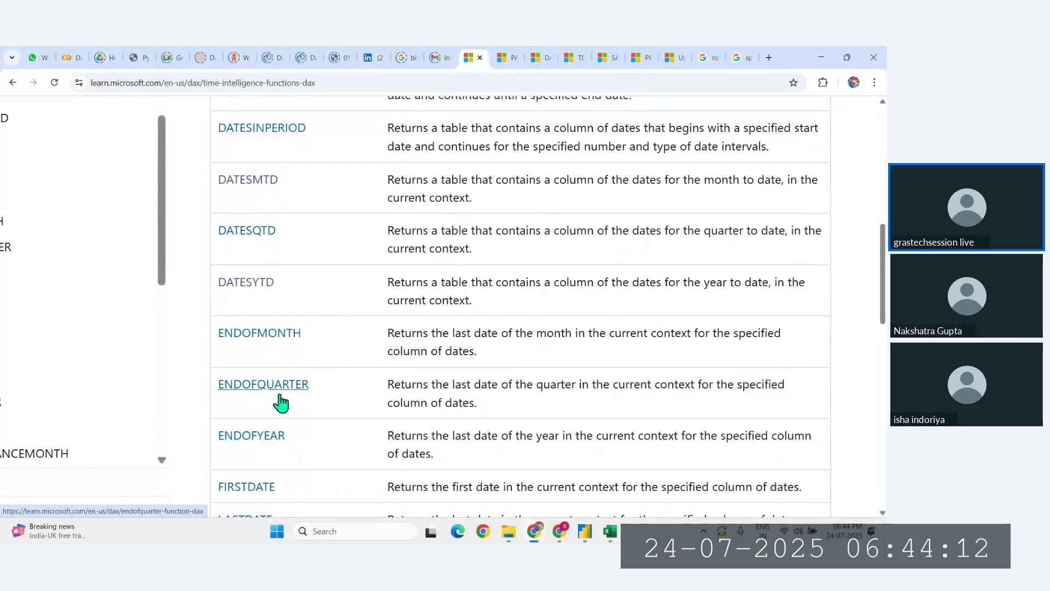
pyautogui.scroll(-1, 344, 432)
pyautogui.scroll(-2, 295, 411)
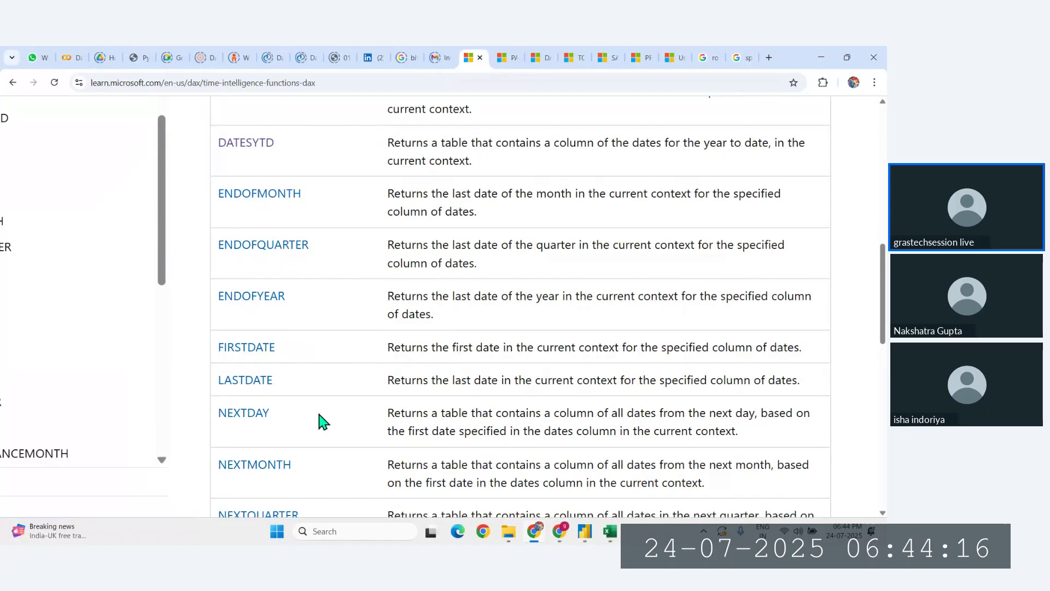
pyautogui.scroll(-2, 318, 421)
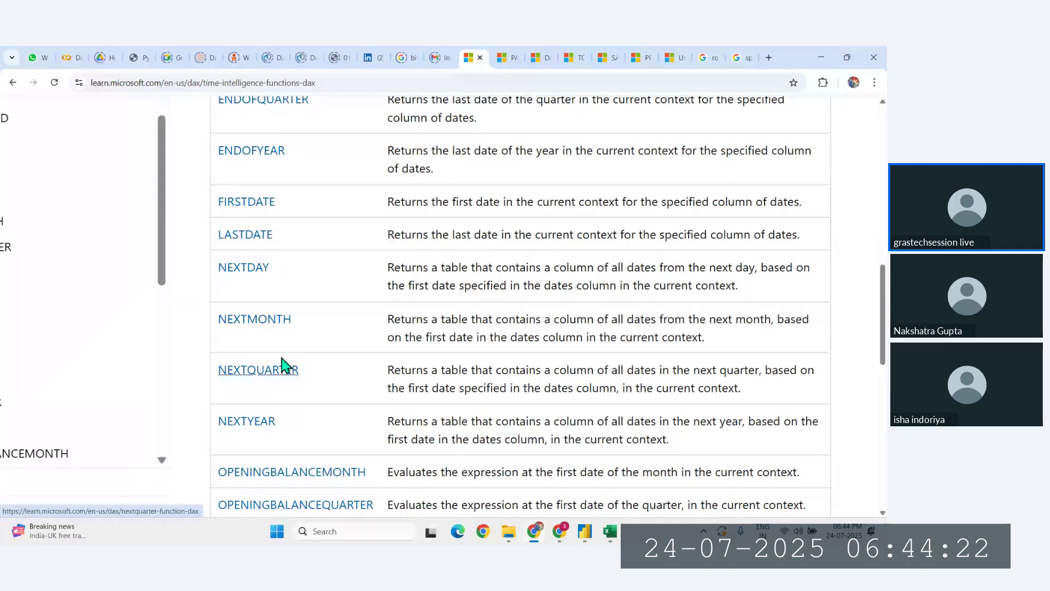
pyautogui.scroll(5, 285, 355)
pyautogui.scroll(5, 298, 328)
pyautogui.scroll(-2, 298, 330)
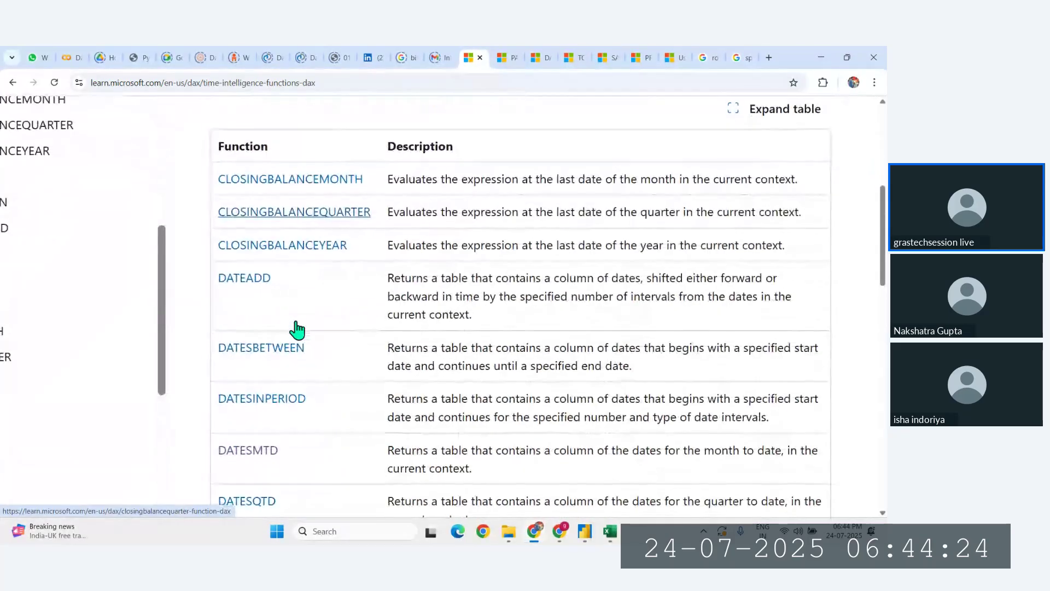
pyautogui.scroll(-15, 298, 330)
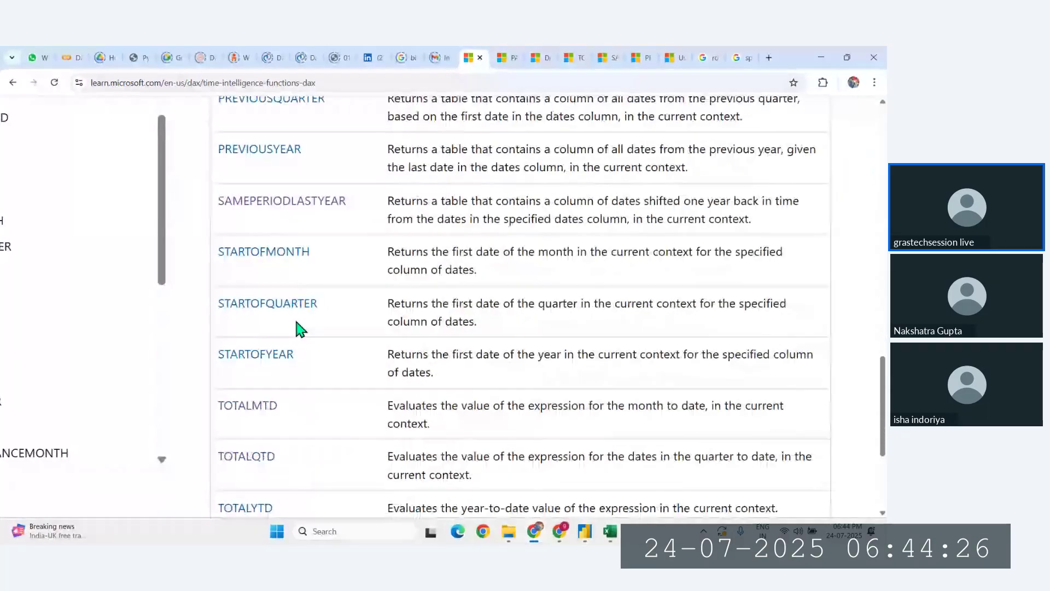
pyautogui.scroll(2, 296, 329)
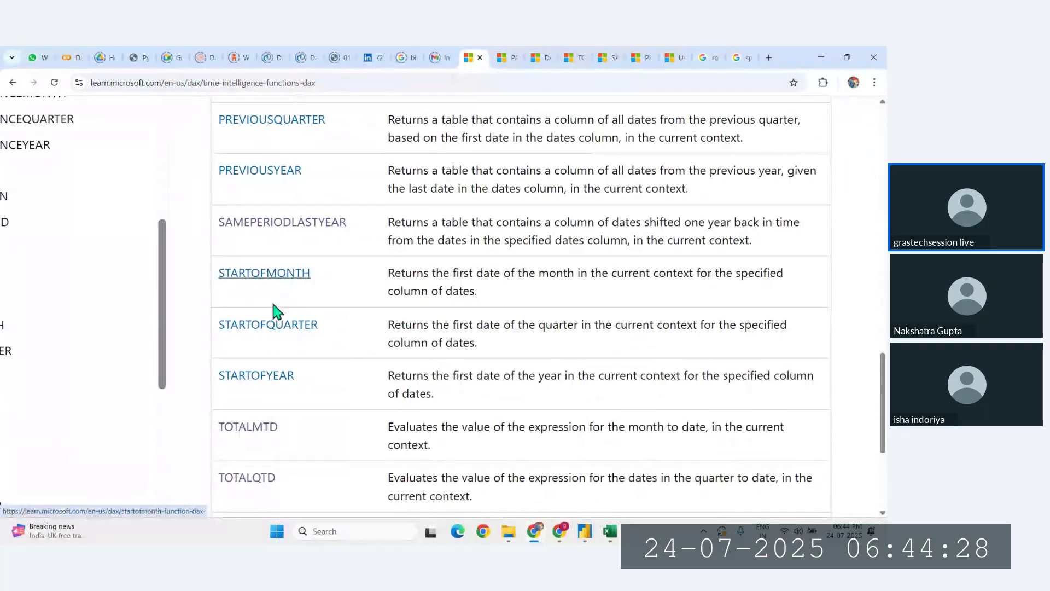
pyautogui.scroll(10, 275, 389)
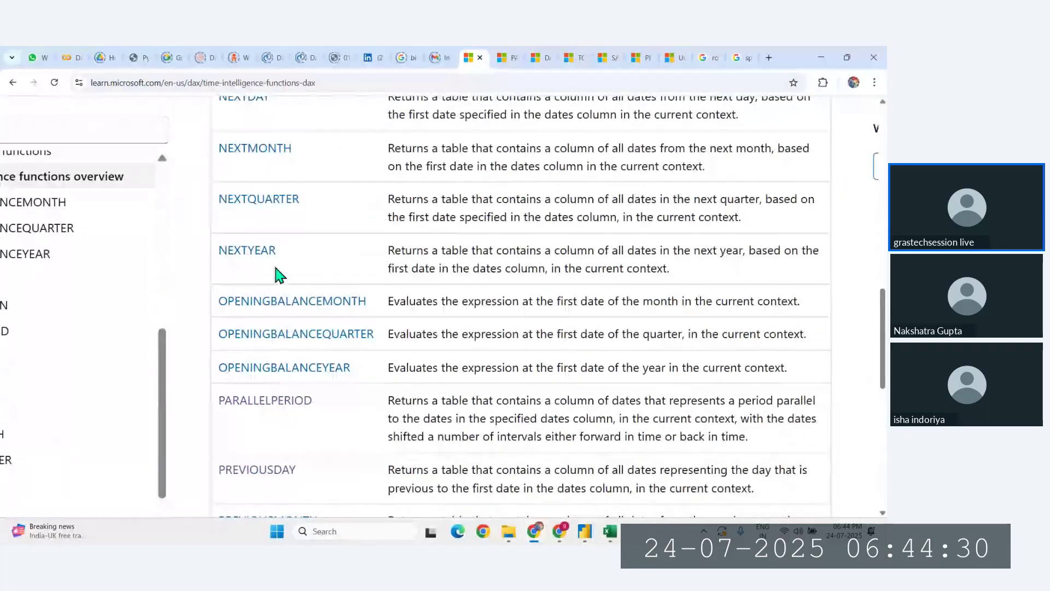
pyautogui.scroll(4, 268, 255)
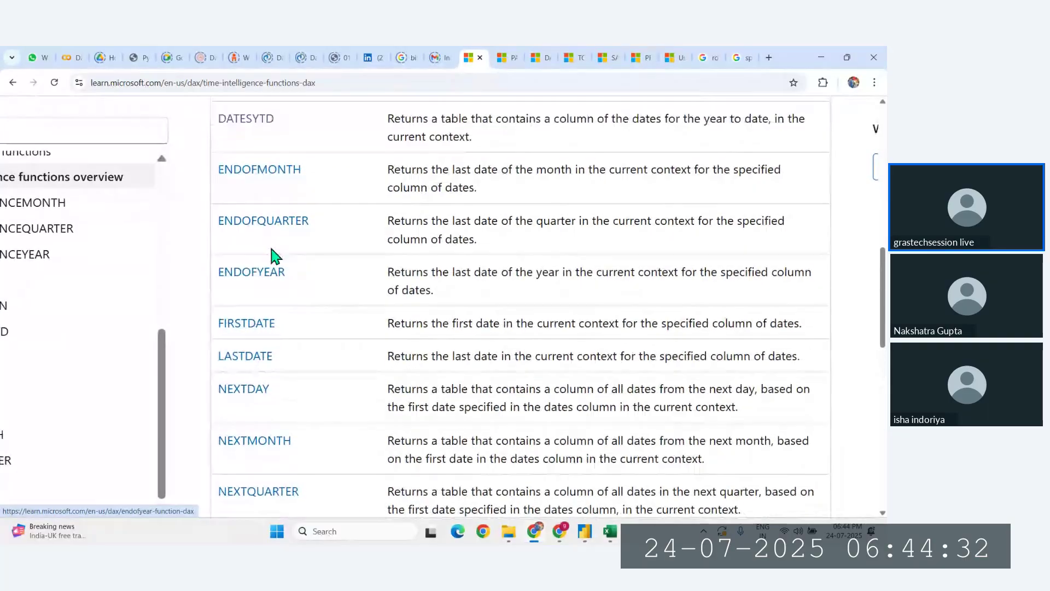
pyautogui.scroll(-15, 283, 276)
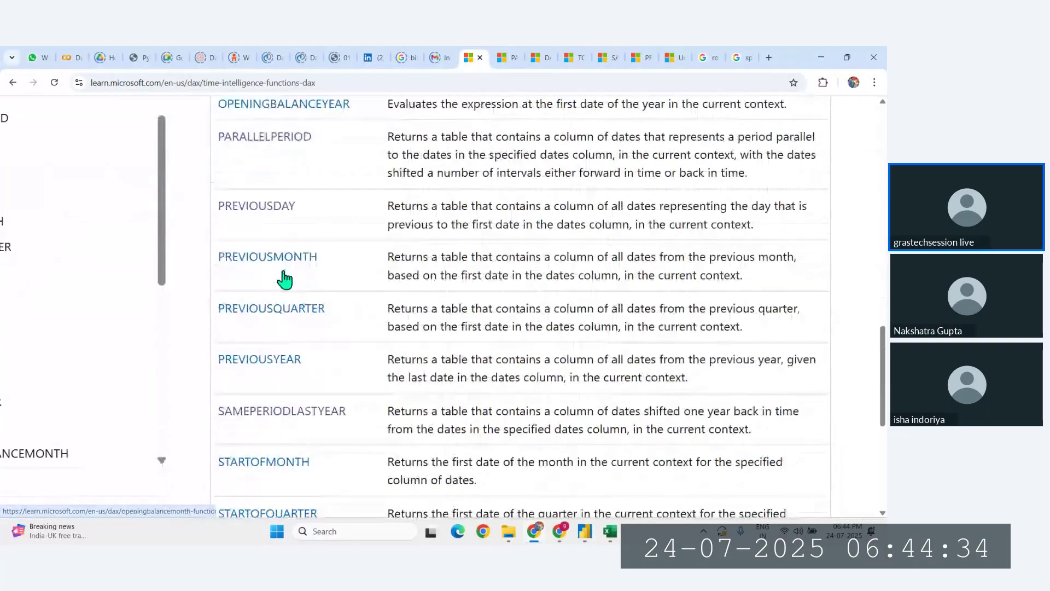
# Step: Open the STARTOFMONTH reference page from the functions overview and read through its description and syntax
pyautogui.scroll(1, 320, 274)
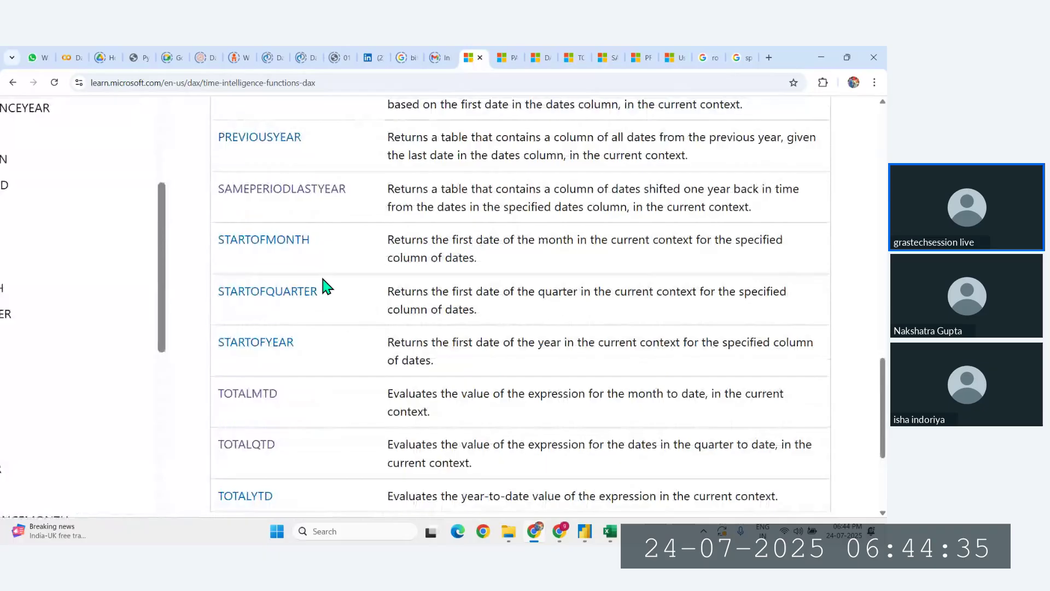
pyautogui.middleClick(276, 241)
pyautogui.click(486, 57)
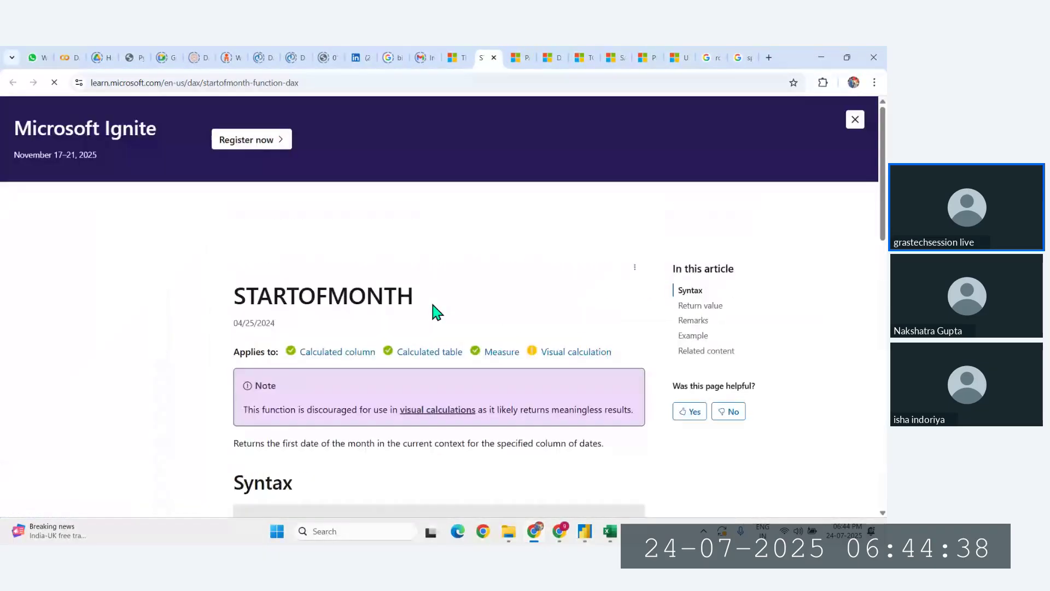
pyautogui.scroll(-3, 300, 311)
pyautogui.keyDown('ctrl'); pyautogui.scroll(4, 321, 309); pyautogui.keyUp('ctrl')
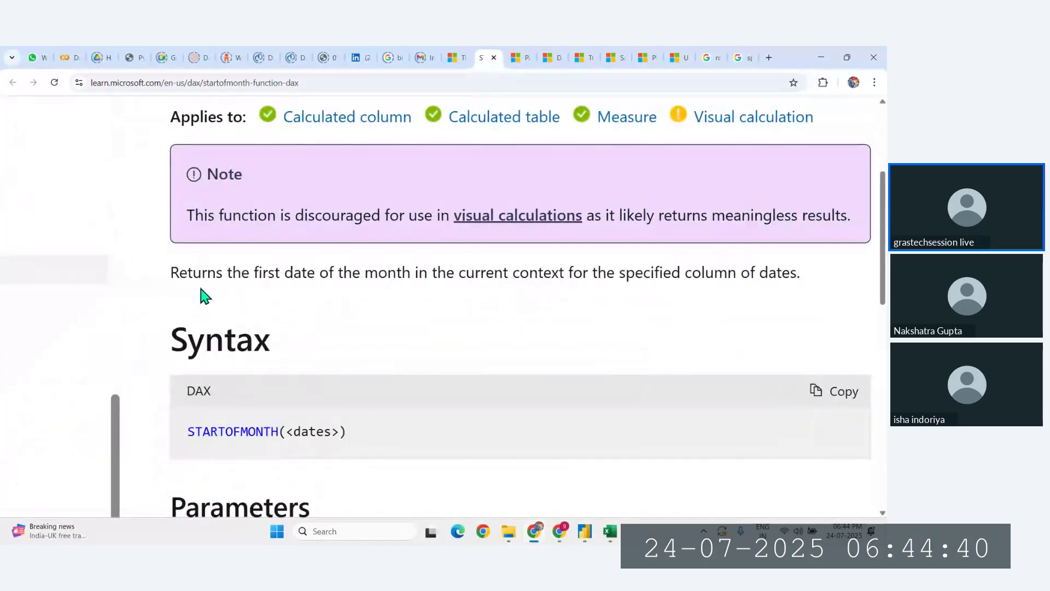
pyautogui.moveTo(176, 272); pyautogui.dragTo(807, 280)
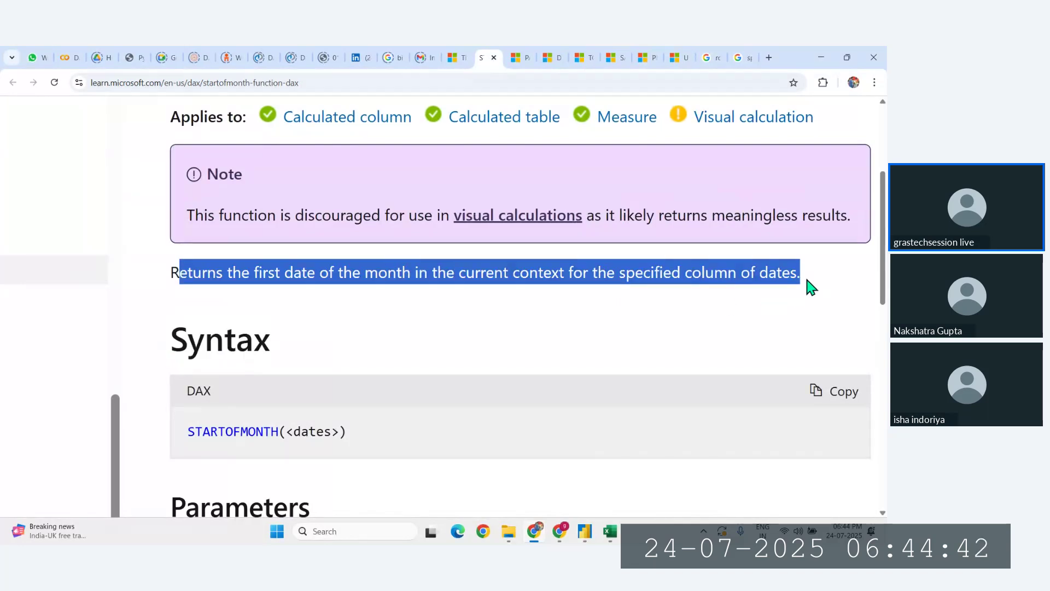
pyautogui.scroll(3, 806, 274)
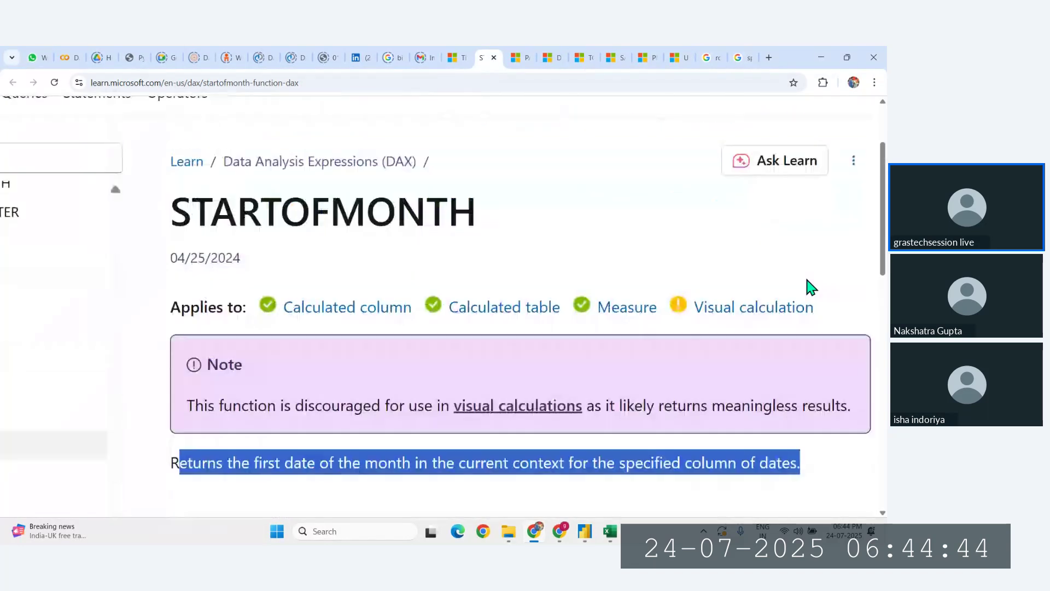
pyautogui.scroll(-4, 581, 319)
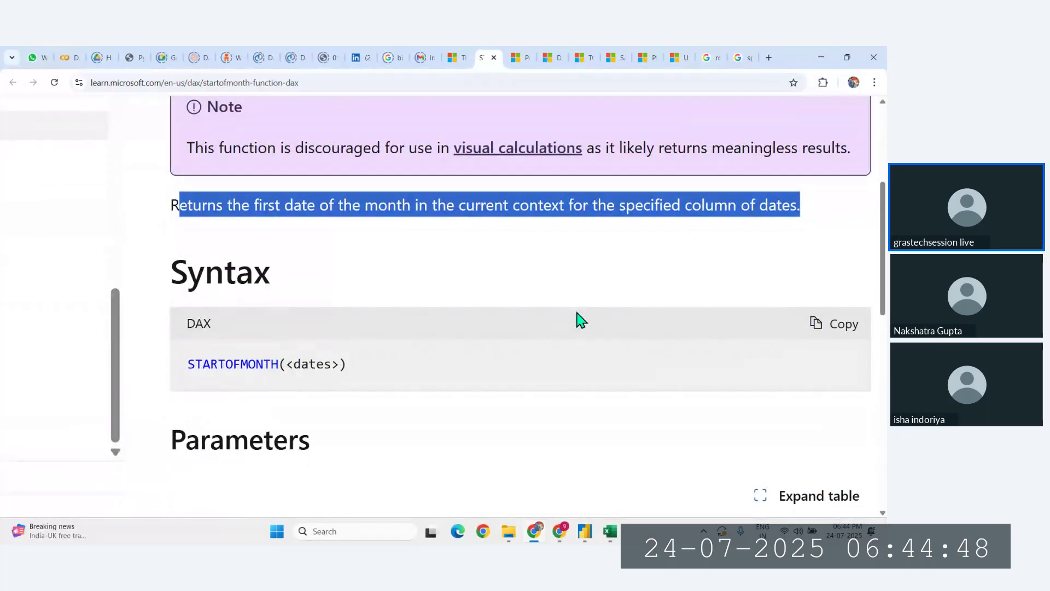
pyautogui.scroll(-1, 579, 319)
pyautogui.click(514, 213)
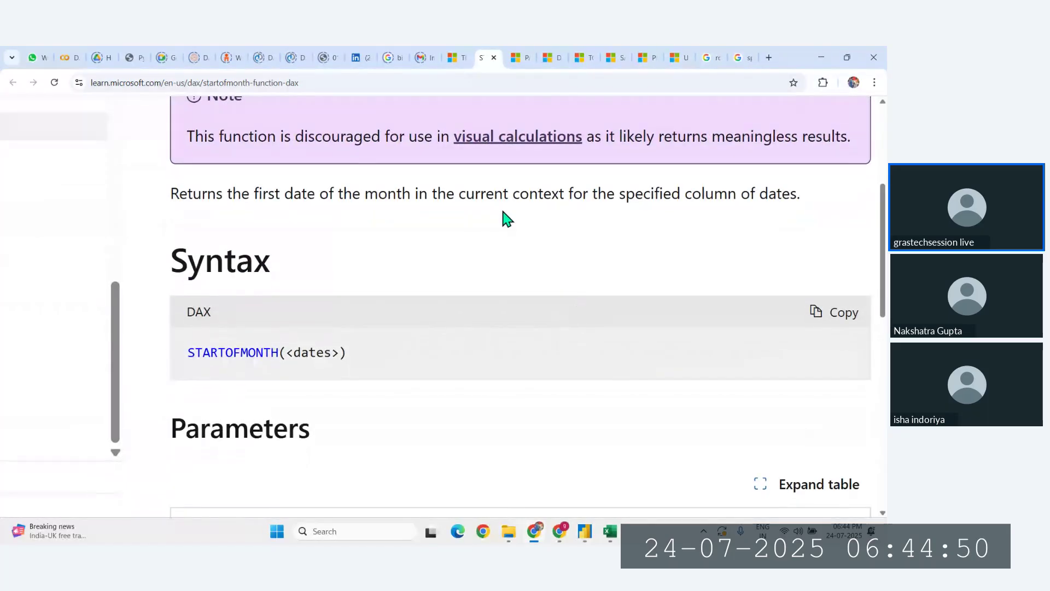
pyautogui.moveTo(433, 193); pyautogui.dragTo(728, 194)
pyautogui.moveTo(802, 197); pyautogui.dragTo(705, 210)
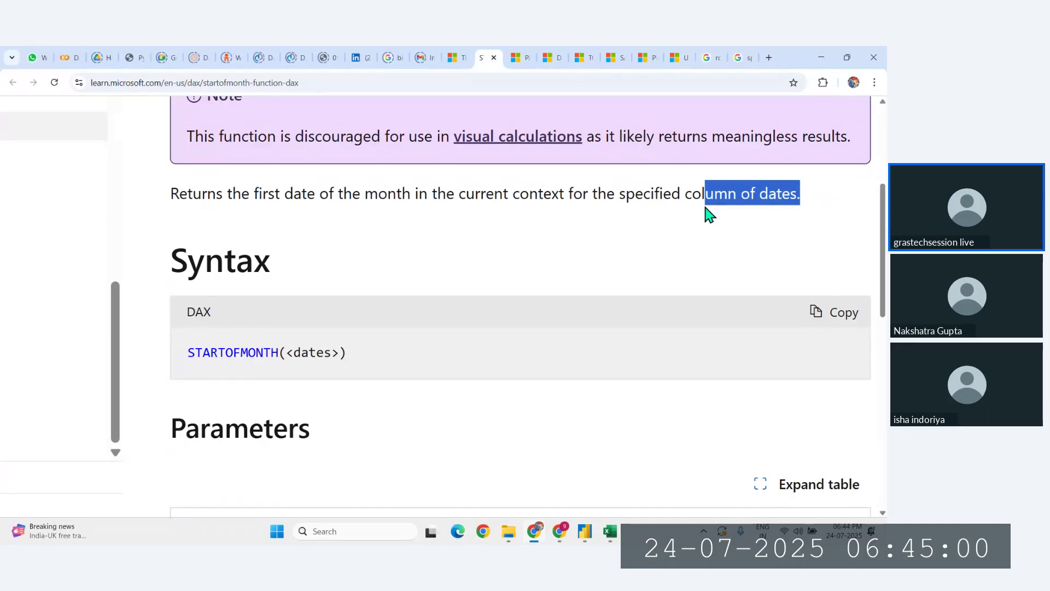
# Step: Examine the STARTOFMONTH example formula and its DateTime[DateKey] argument
pyautogui.scroll(-15, 705, 213)
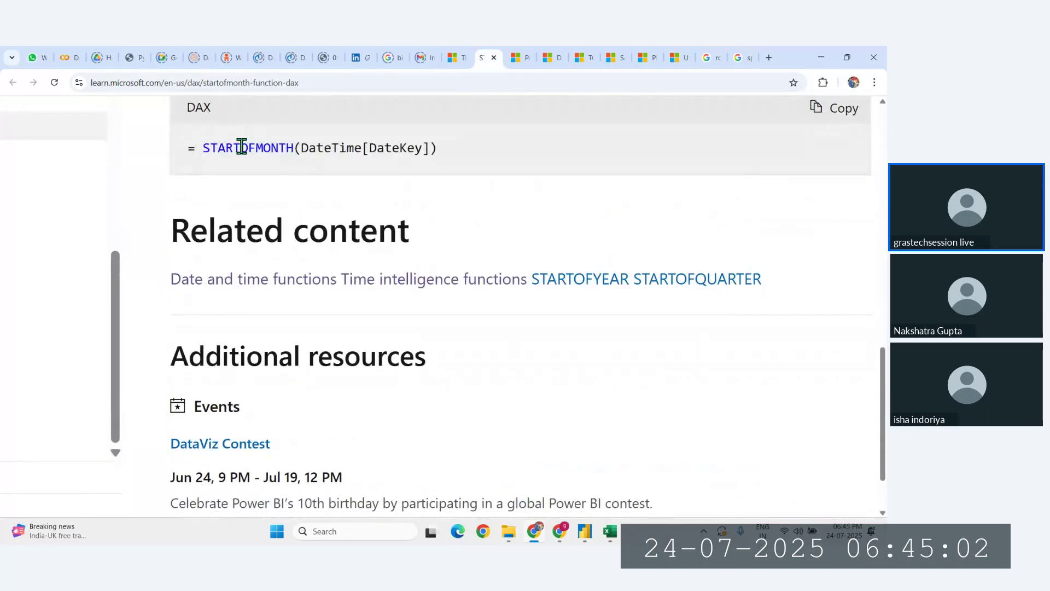
pyautogui.moveTo(197, 146); pyautogui.dragTo(449, 152)
pyautogui.scroll(-1, 449, 152)
pyautogui.scroll(1, 596, 186)
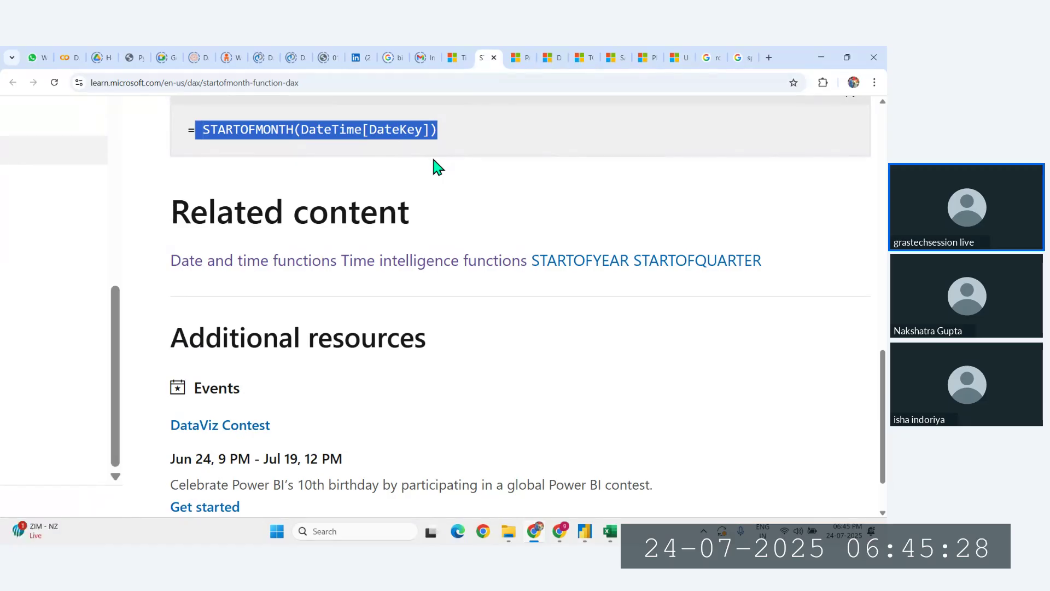
pyautogui.click(352, 130)
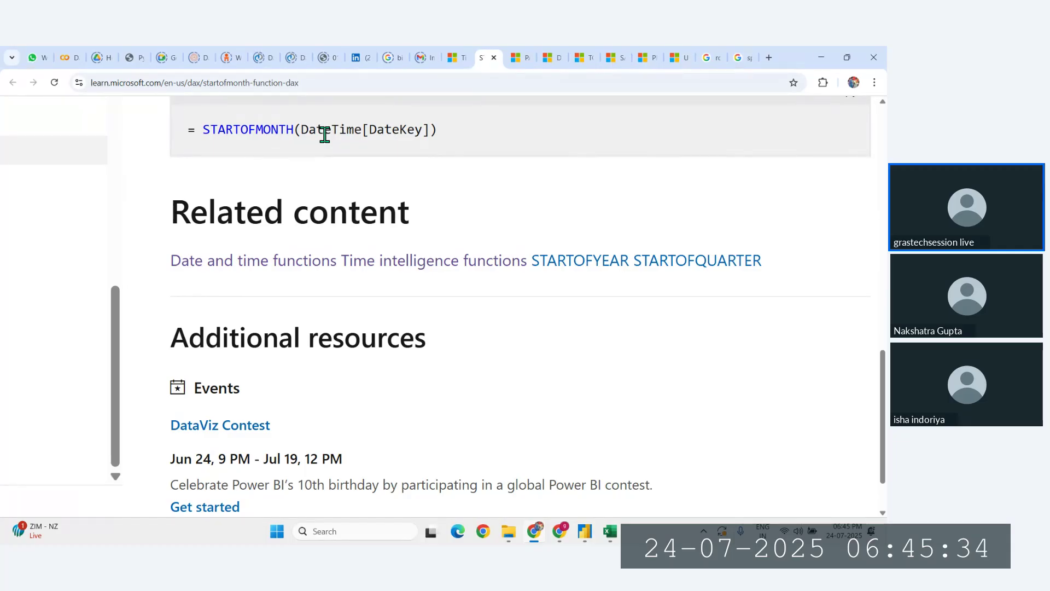
pyautogui.moveTo(369, 132); pyautogui.dragTo(290, 148)
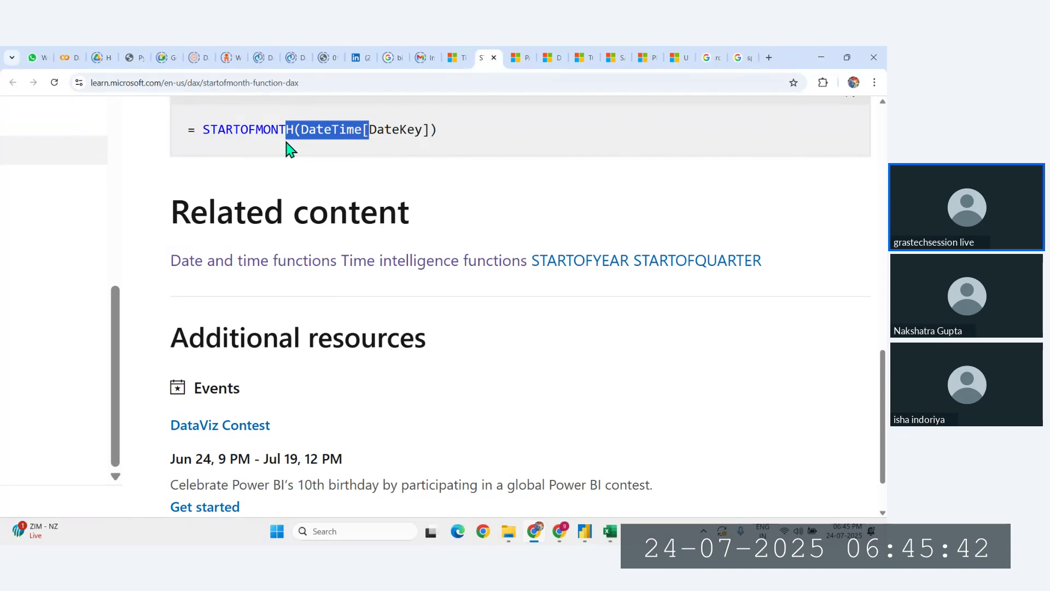
pyautogui.hotkey('ctrl', '-')
pyautogui.hotkey('ctrl', '-')
pyautogui.hotkey('ctrl', '-')
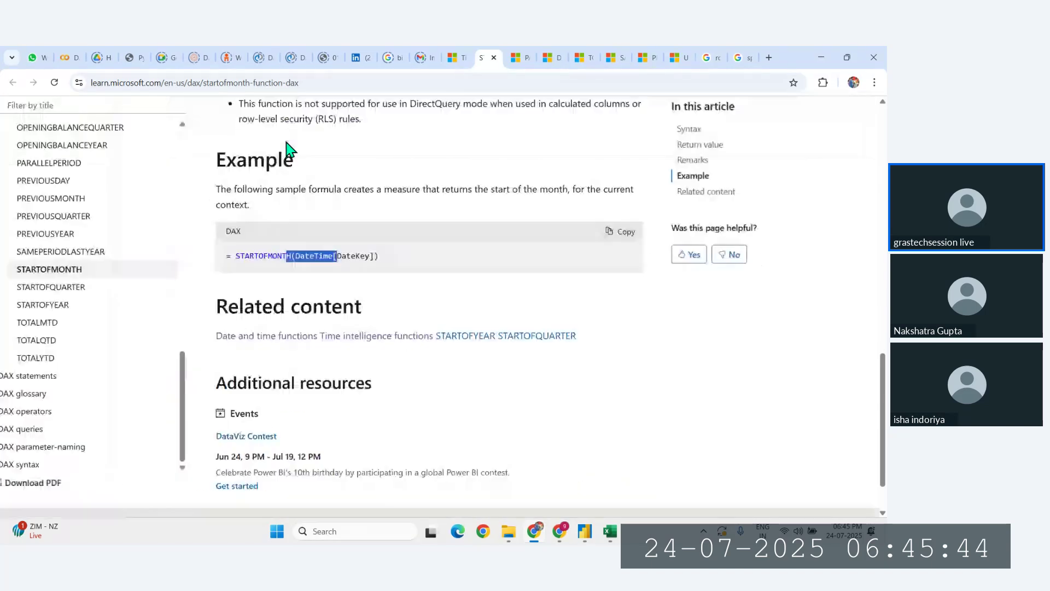
pyautogui.scroll(4, 182, 271)
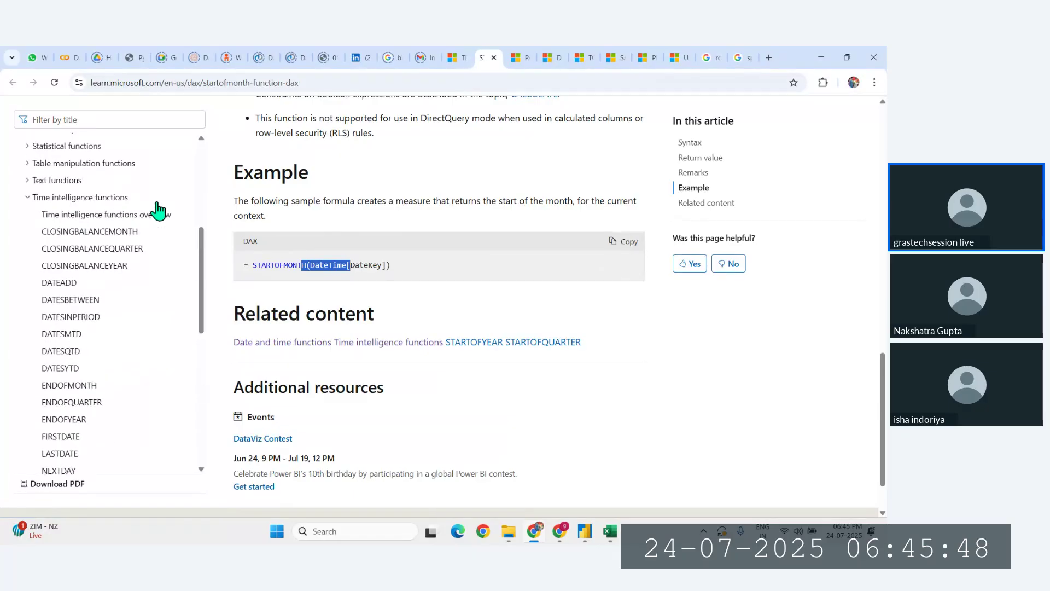
# Step: Switch to Power BI Desktop, add a new report page and clear the field search
pyautogui.click(584, 531)
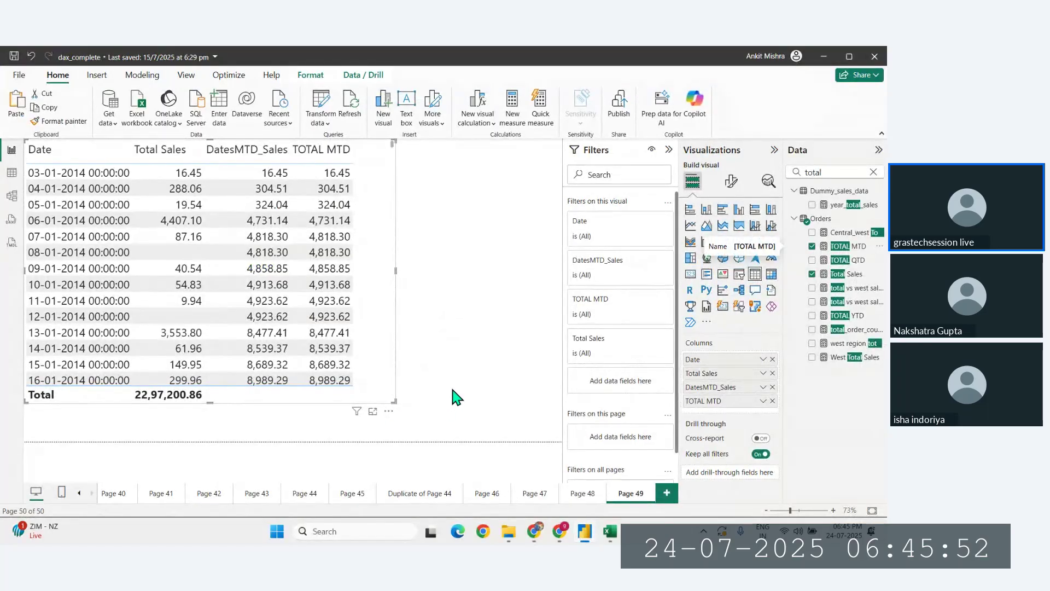
pyautogui.click(667, 493)
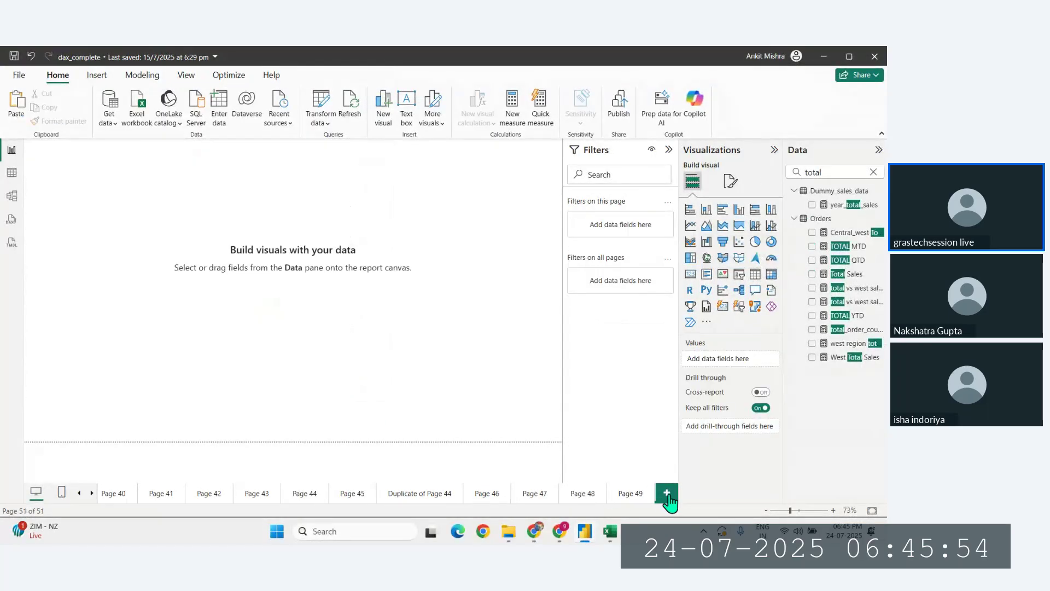
pyautogui.click(874, 172)
pyautogui.scroll(-3, 842, 372)
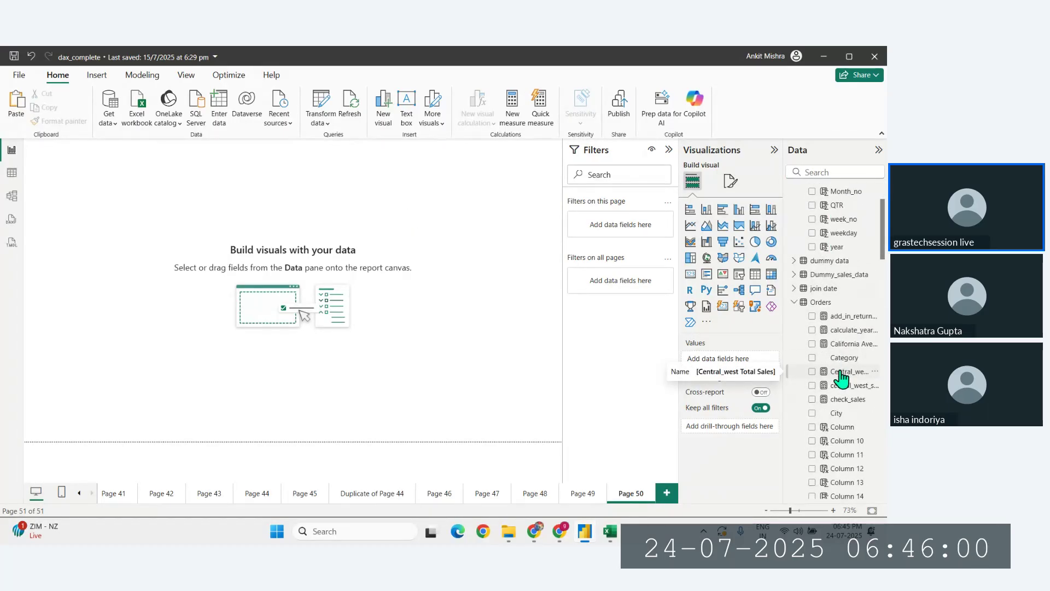
# Step: Start a new measure in the Orders table and remove its default name
pyautogui.rightClick(840, 374)
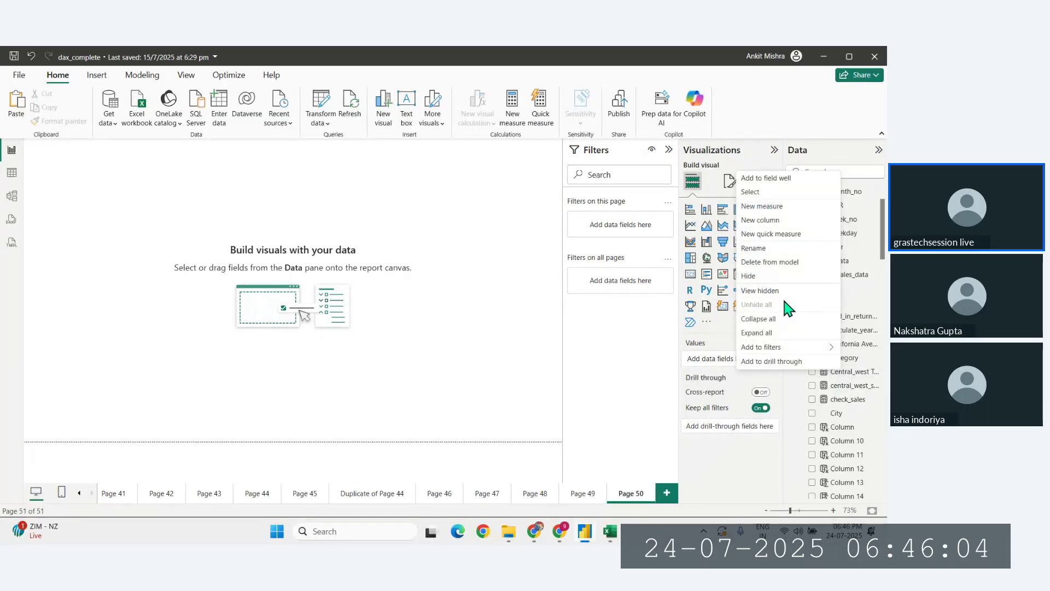
pyautogui.click(769, 211)
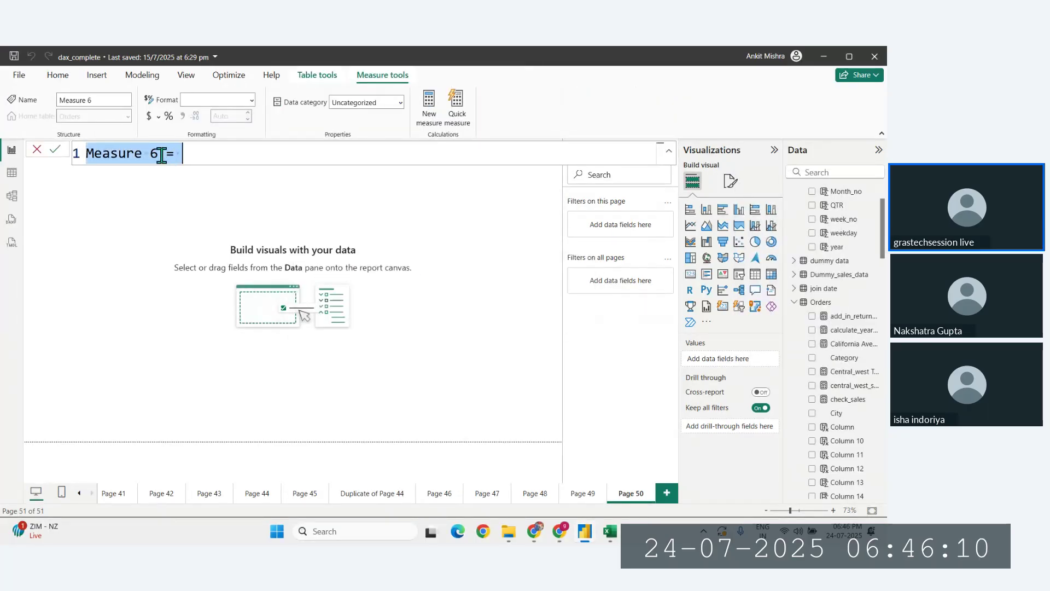
pyautogui.moveTo(156, 154); pyautogui.dragTo(82, 159)
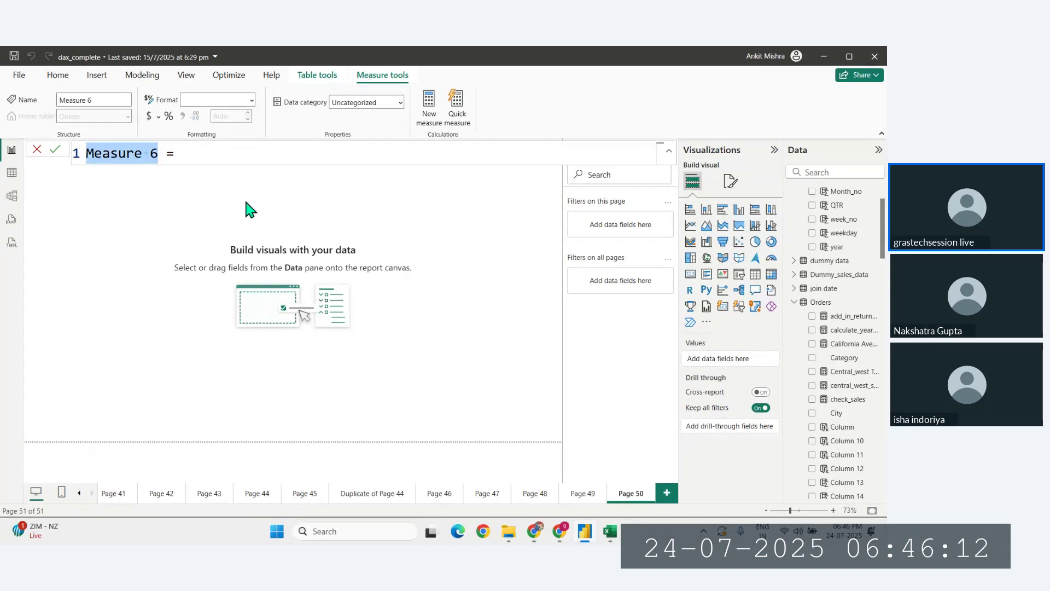
pyautogui.press('BackSpace')
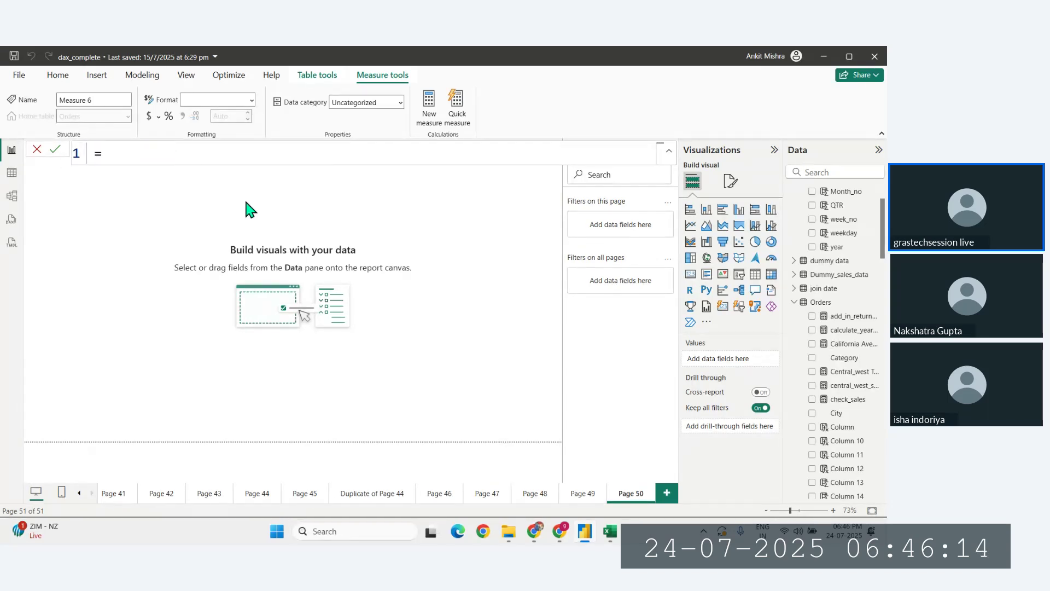
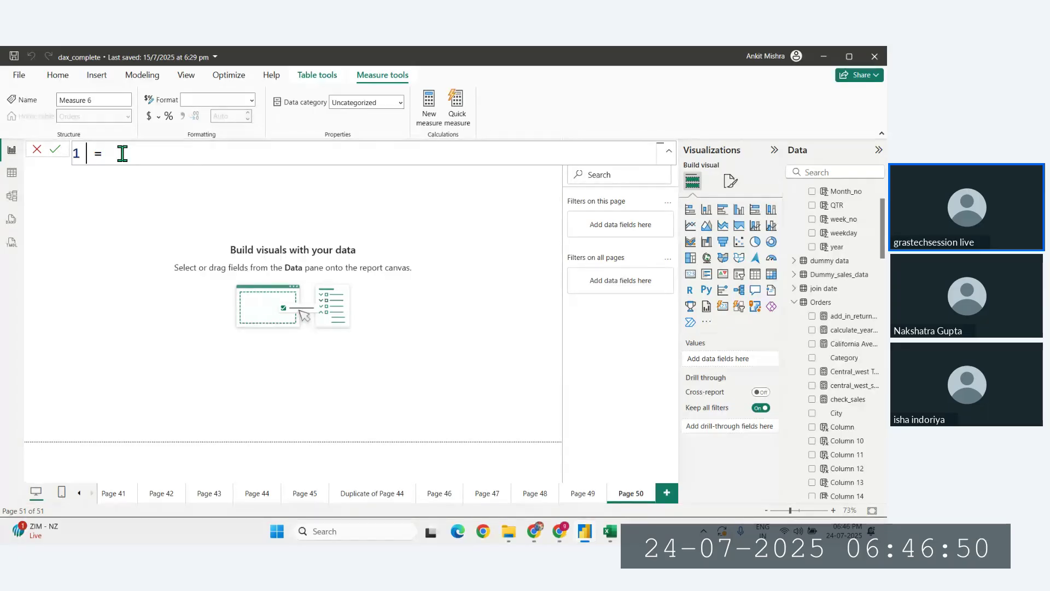
pyautogui.write('EOM')
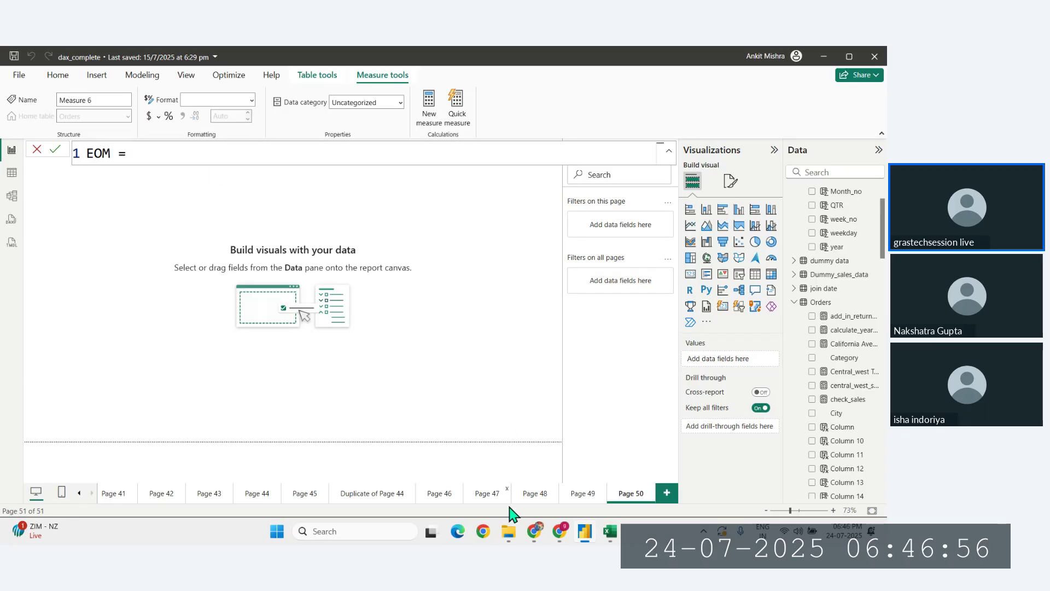
pyautogui.click(535, 531)
pyautogui.scroll(2, 356, 306)
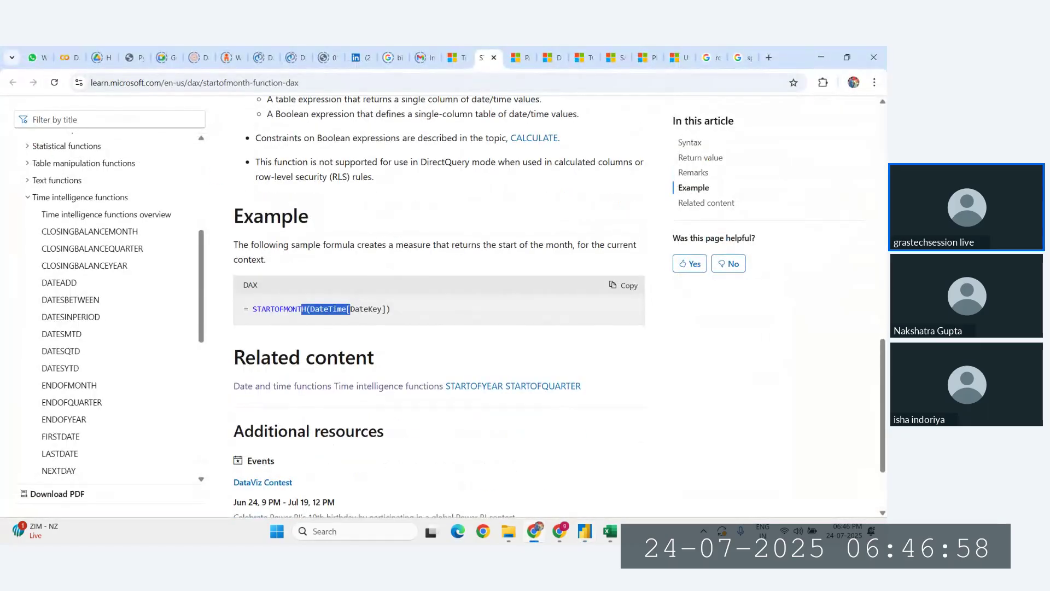
pyautogui.hotkey('alt', 'Tab')
# Step: Define the new measure as SOM = STARTOFMONTH(date_dim[Date])
pyautogui.doubleClick(100, 159)
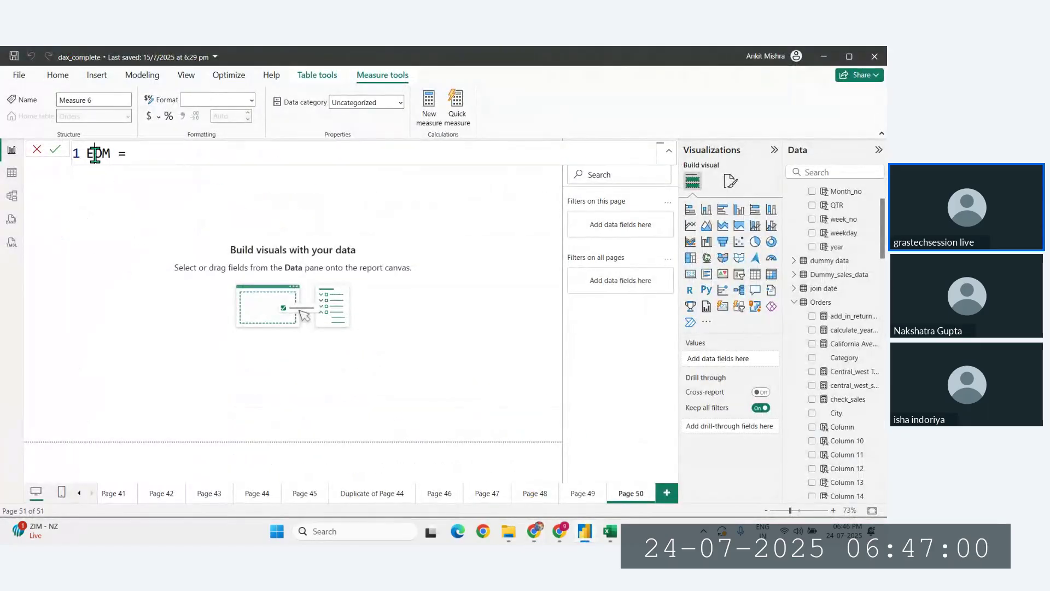
pyautogui.write('SOM')
pyautogui.click(151, 156)
pyautogui.write('sta')
pyautogui.press('Down')
pyautogui.press('Down')
pyautogui.press('Down')
pyautogui.press('Down')
pyautogui.press('Tab')
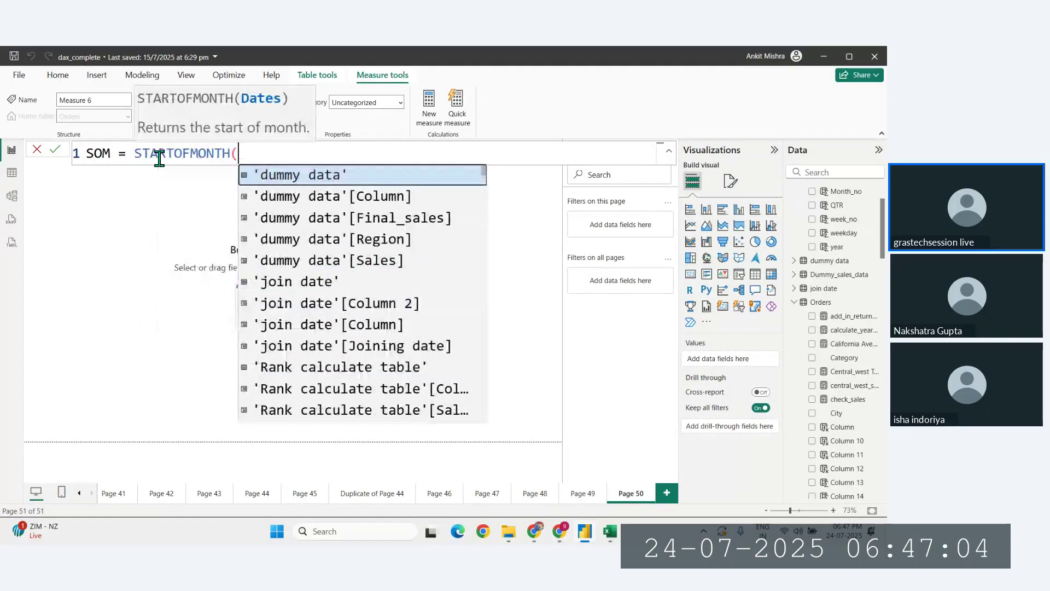
pyautogui.write('date')
pyautogui.press('Down')
pyautogui.press('Tab')
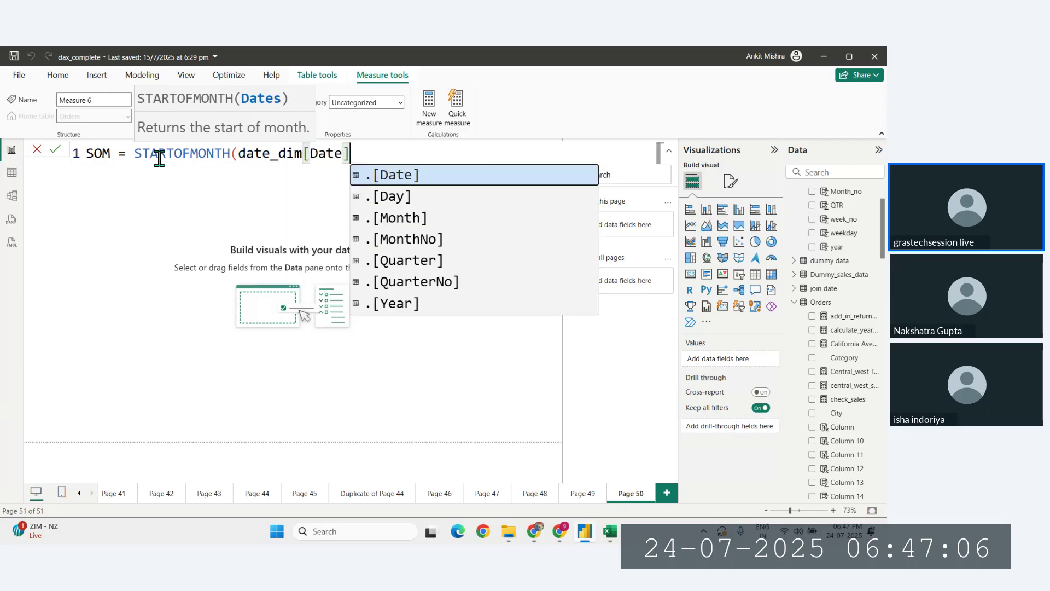
pyautogui.write(')')
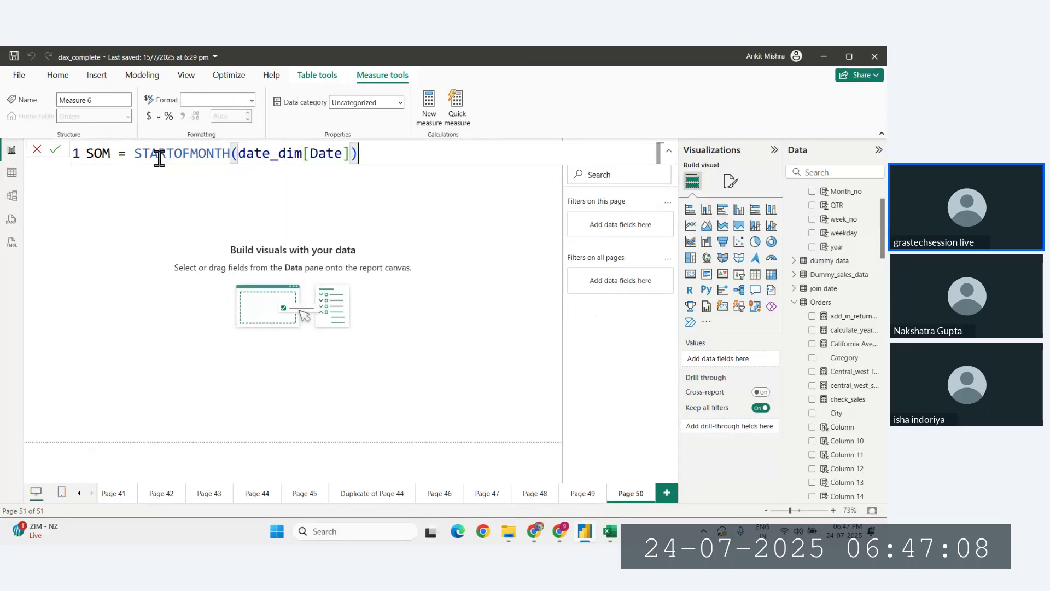
pyautogui.press('Return')
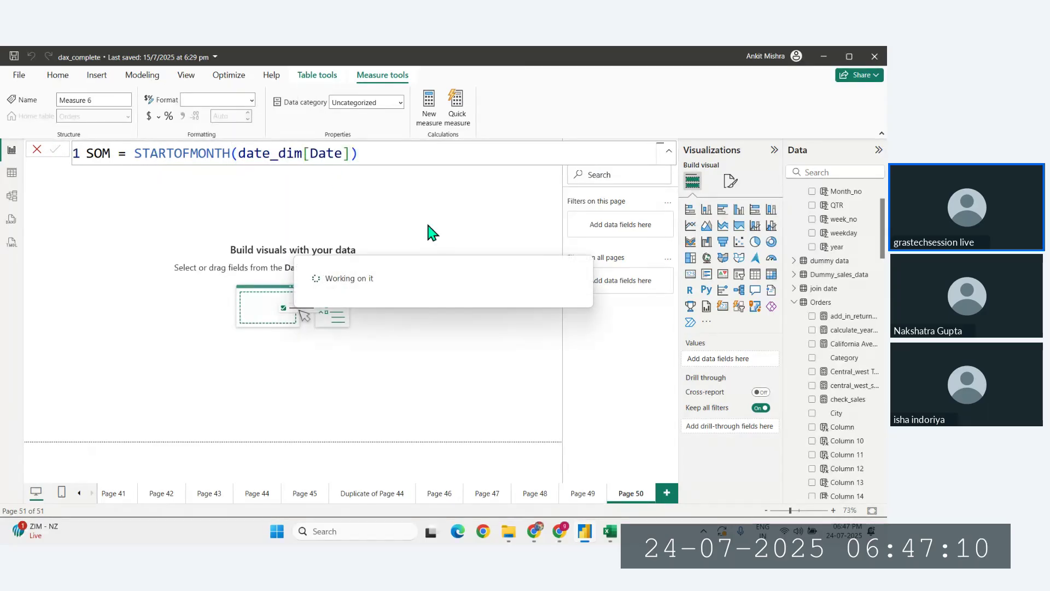
# Step: Add an enlarged table visual to the page and list date_dim's Date in it as plain dates instead of the hierarchy
pyautogui.click(756, 274)
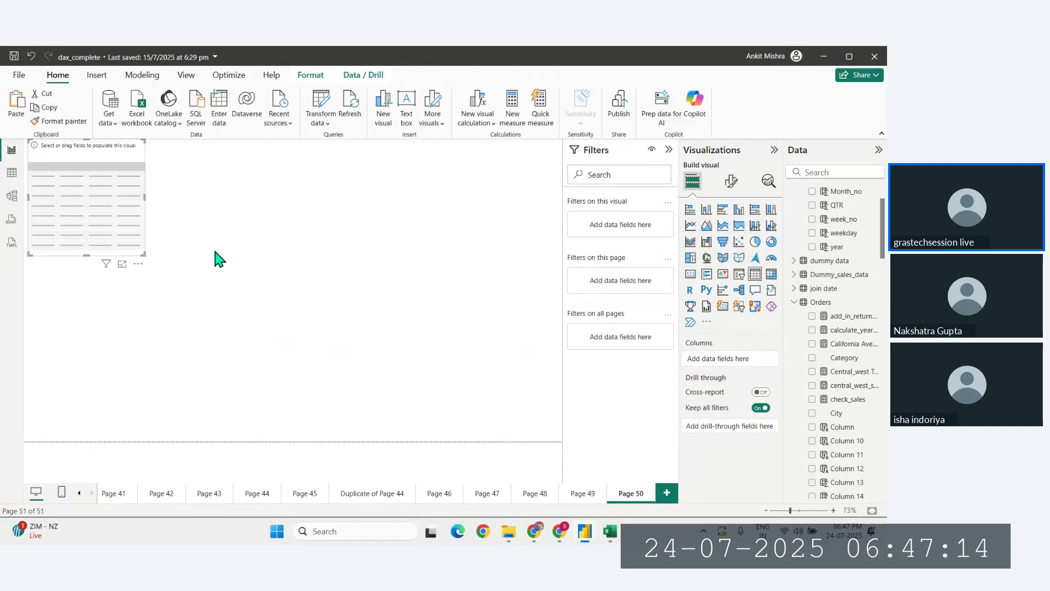
pyautogui.moveTo(143, 254); pyautogui.dragTo(414, 440)
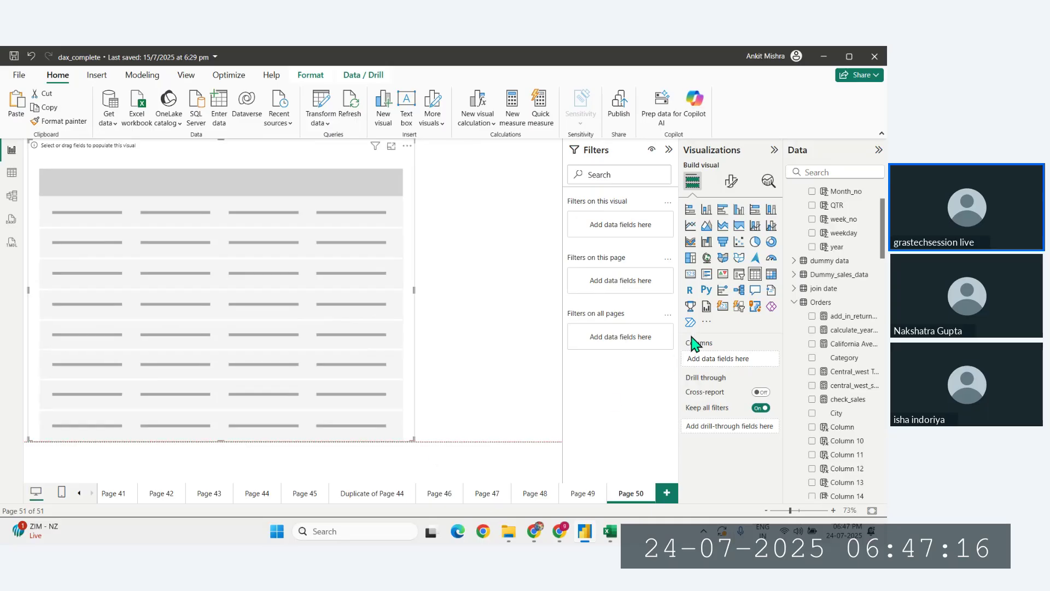
pyautogui.scroll(3, 844, 226)
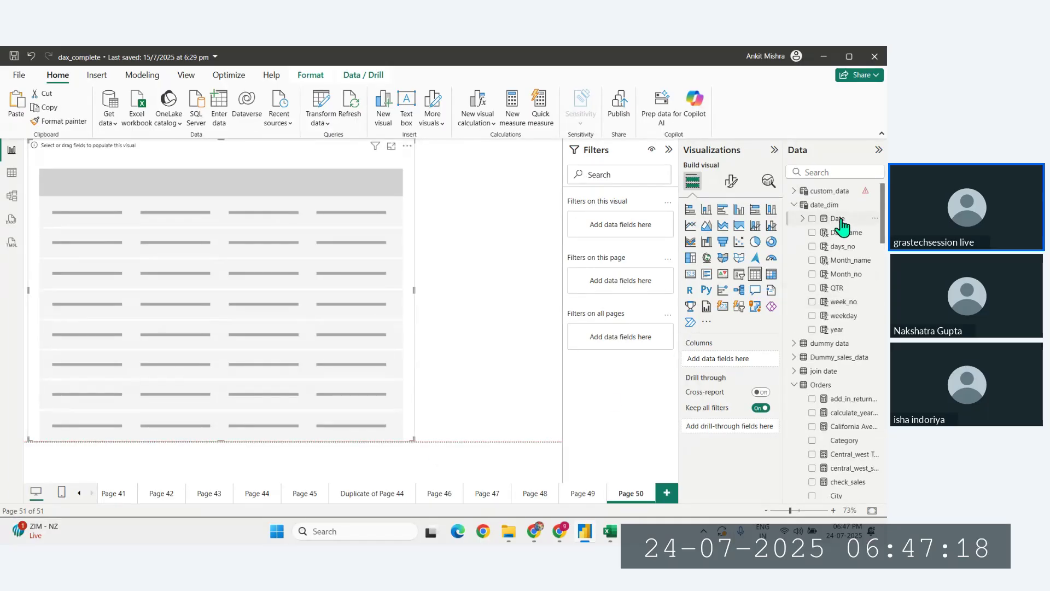
pyautogui.moveTo(837, 218); pyautogui.dragTo(758, 364)
pyautogui.click(761, 361)
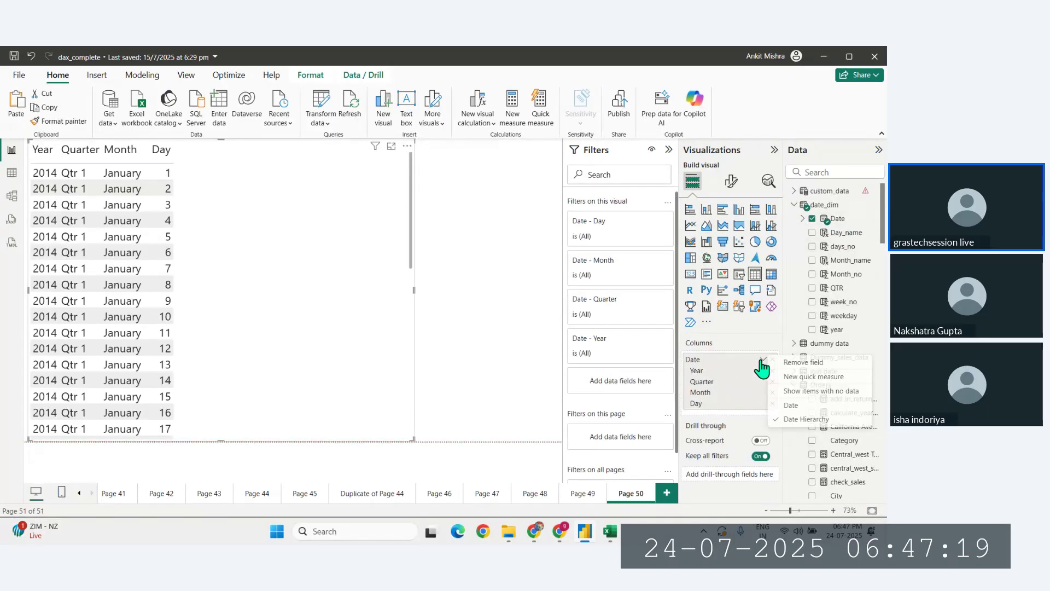
pyautogui.click(797, 415)
# Step: Add the SOM measure beside Date in the table and take it out again
pyautogui.click(819, 172)
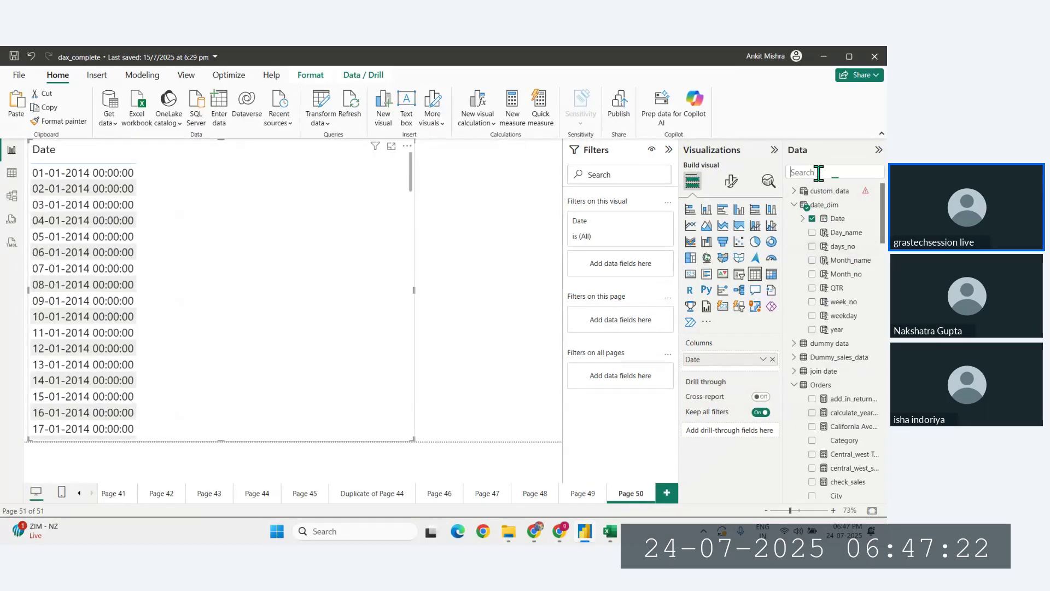
pyautogui.write('som')
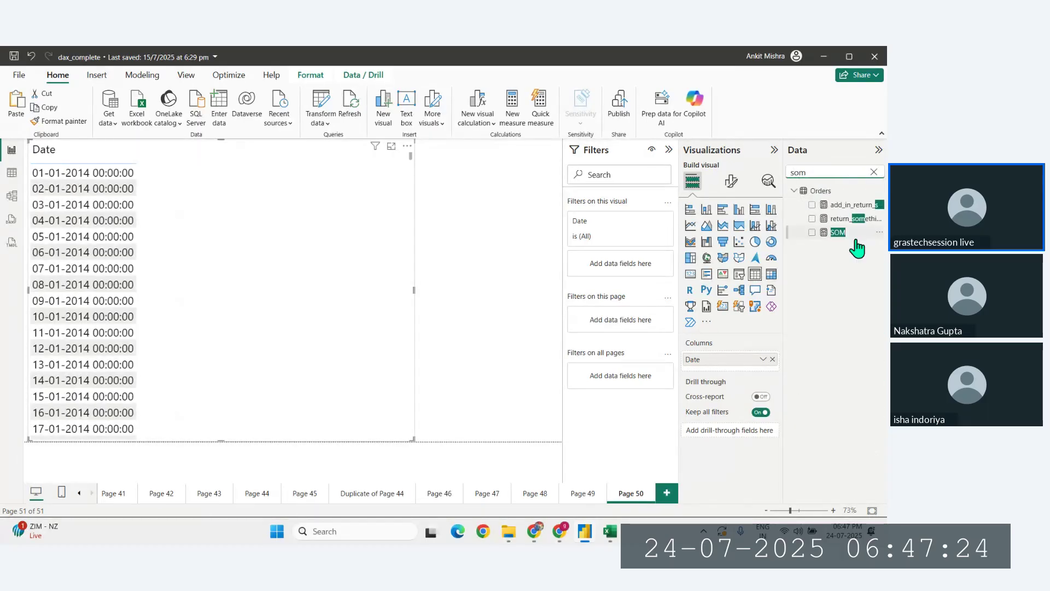
pyautogui.moveTo(853, 237); pyautogui.dragTo(742, 375)
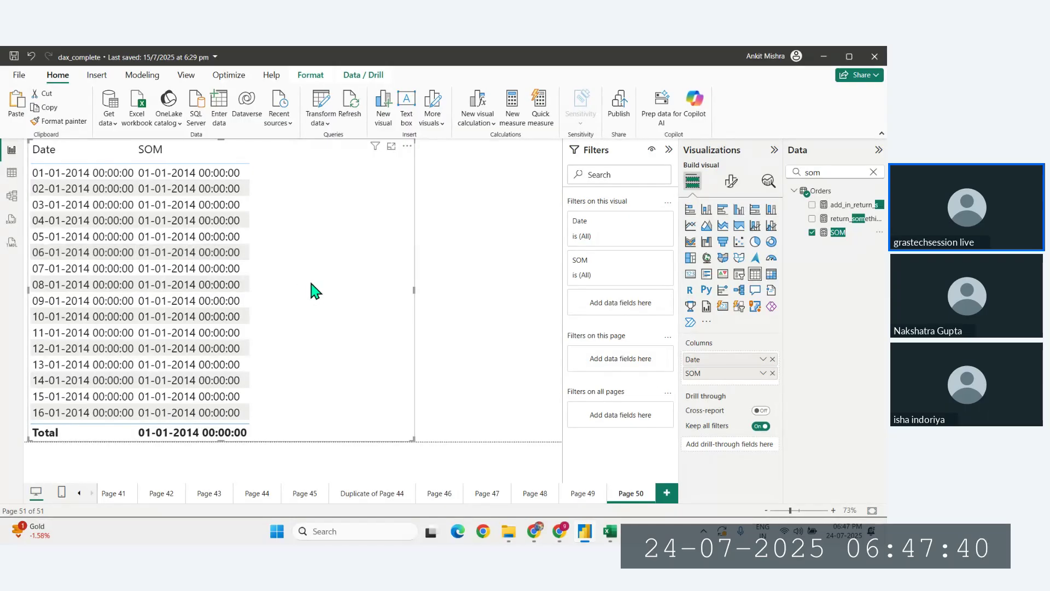
pyautogui.click(772, 373)
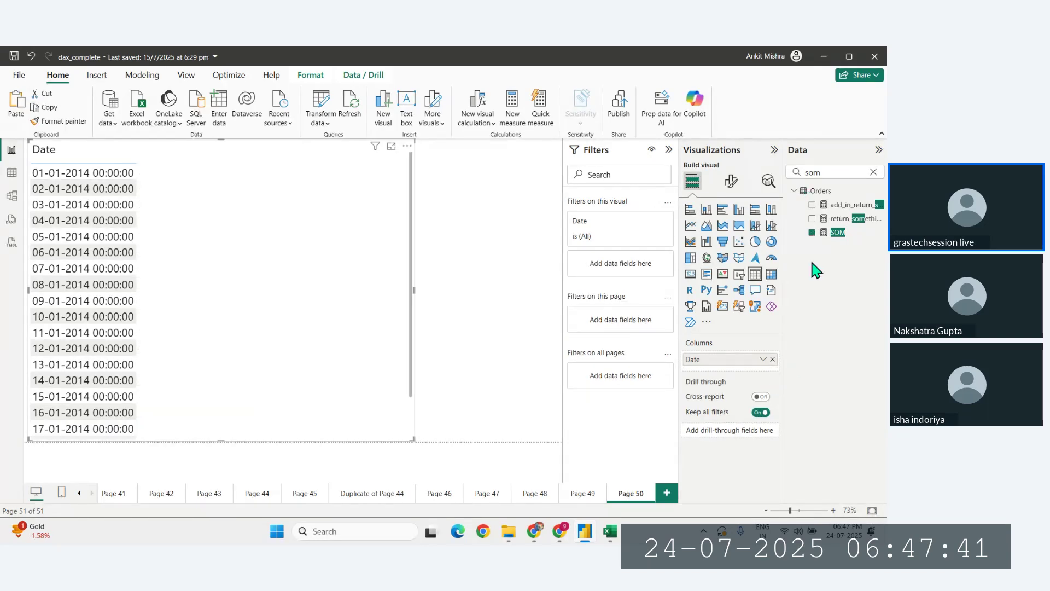
# Step: Find the Total Sales measure in Orders and add it to the table after Date
pyautogui.click(874, 172)
pyautogui.write('sales')
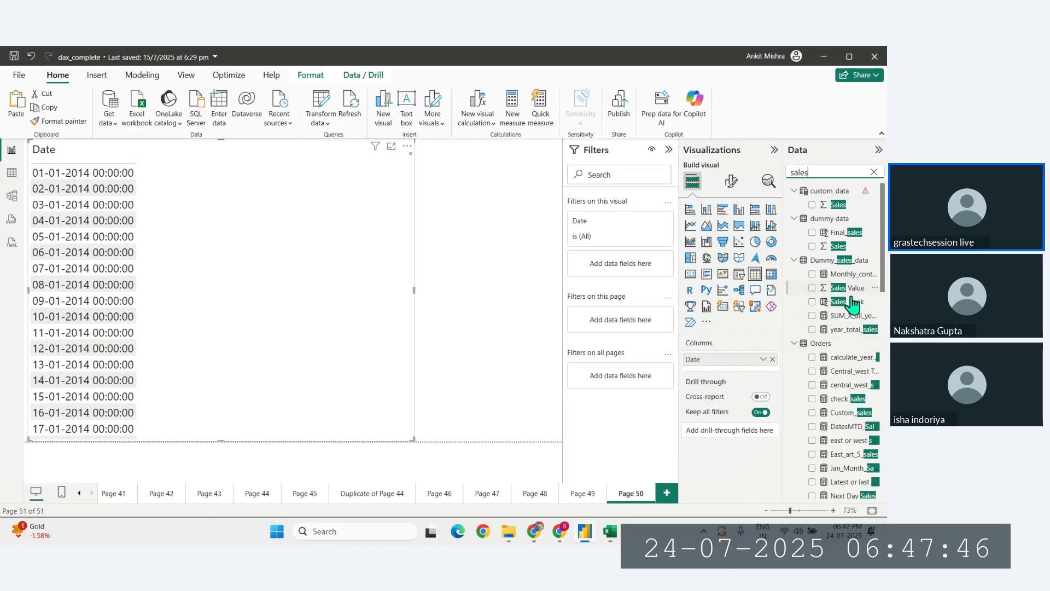
pyautogui.scroll(-1, 848, 392)
pyautogui.scroll(2, 848, 438)
pyautogui.click(874, 172)
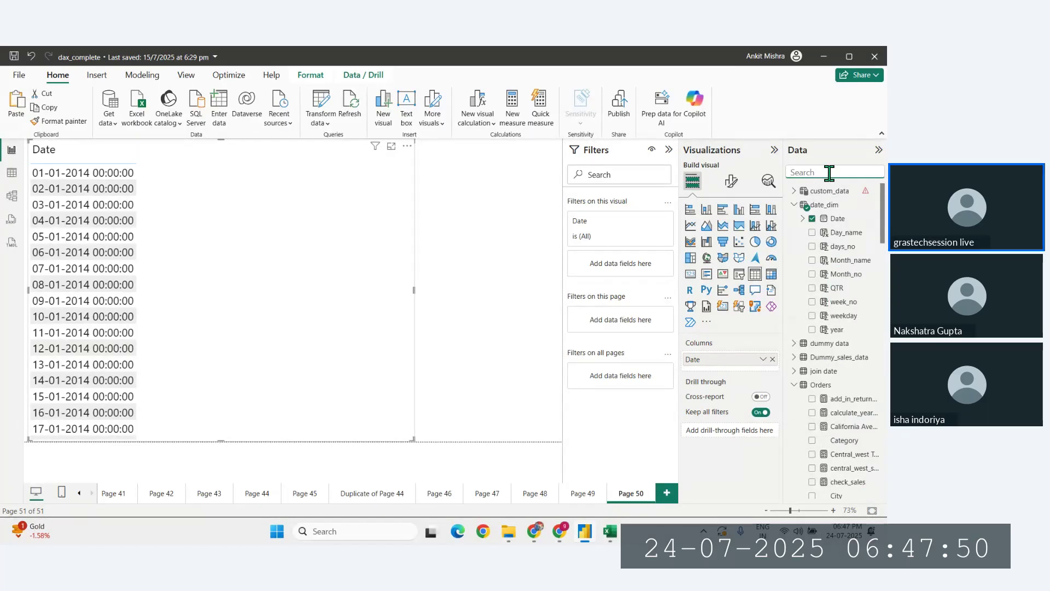
pyautogui.click(829, 173)
pyautogui.write('total')
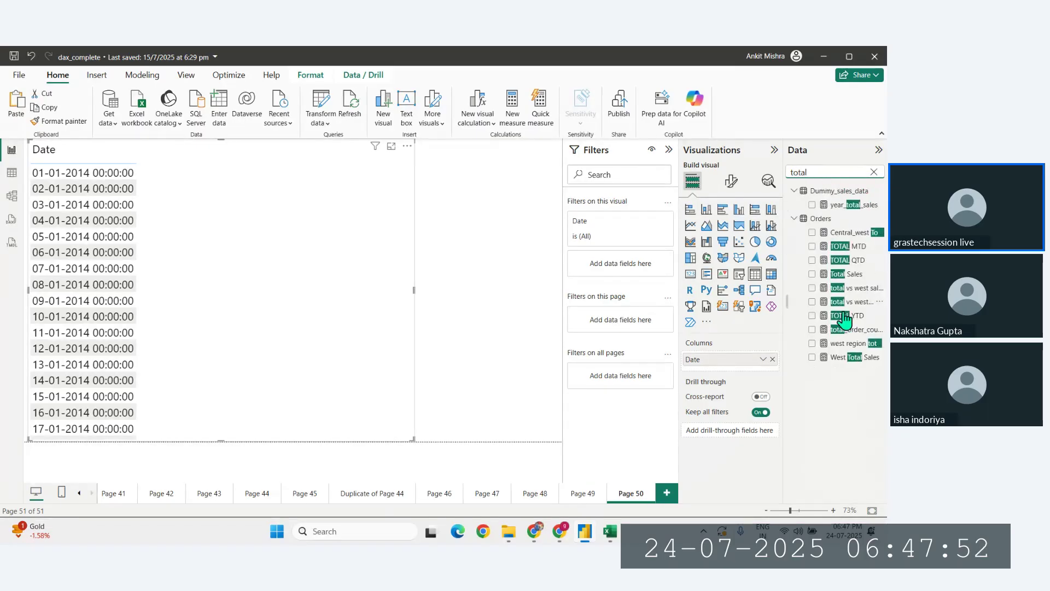
pyautogui.moveTo(840, 274); pyautogui.dragTo(738, 376)
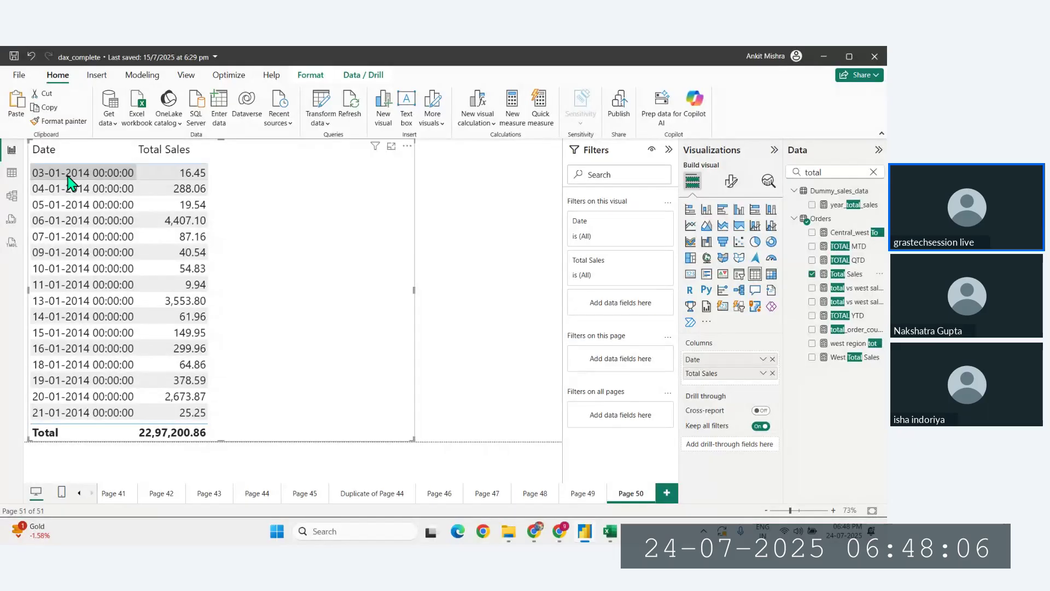
# Step: Add the SOM measure to the table after Total Sales and check its dates across January and February 2014
pyautogui.click(873, 172)
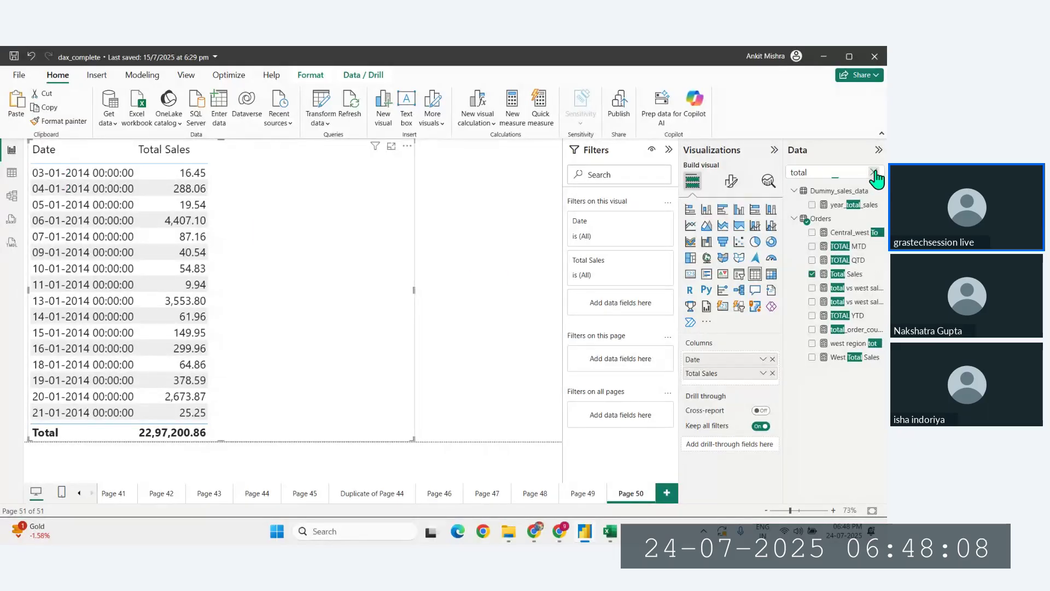
pyautogui.write('som')
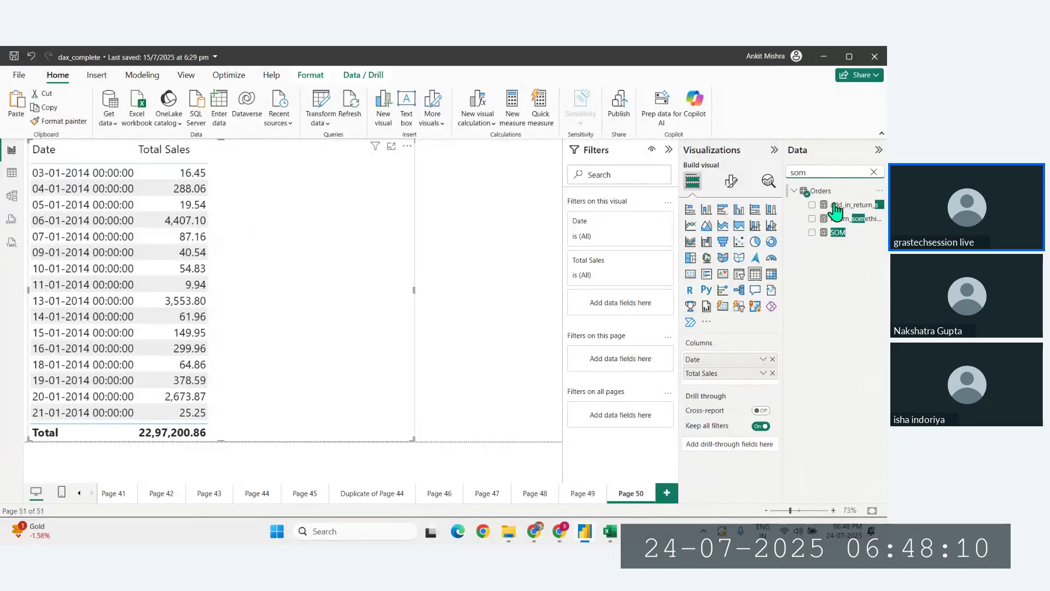
pyautogui.moveTo(837, 232); pyautogui.dragTo(730, 393)
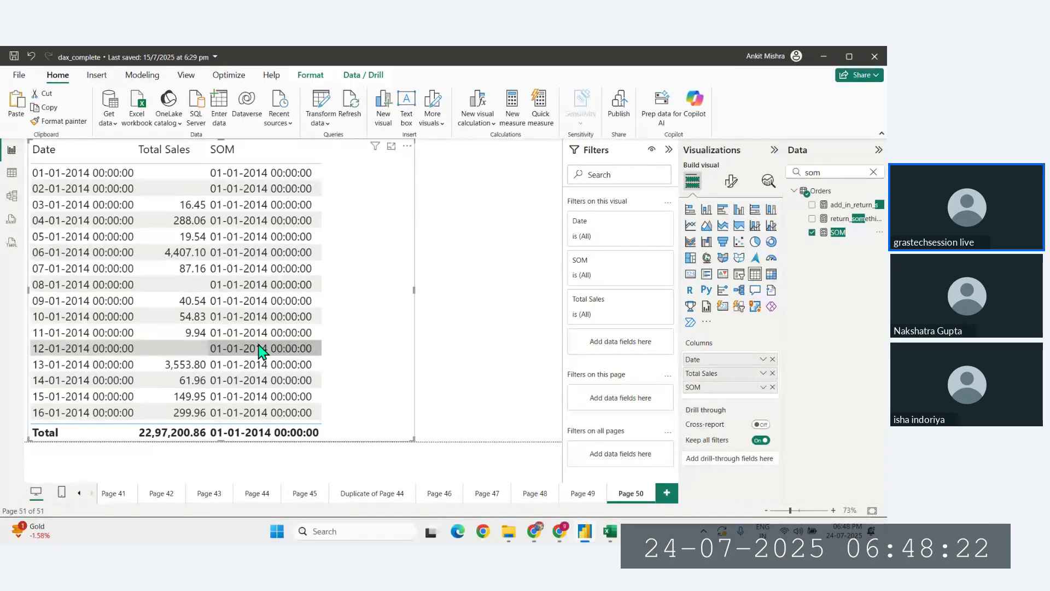
pyautogui.scroll(-9, 261, 350)
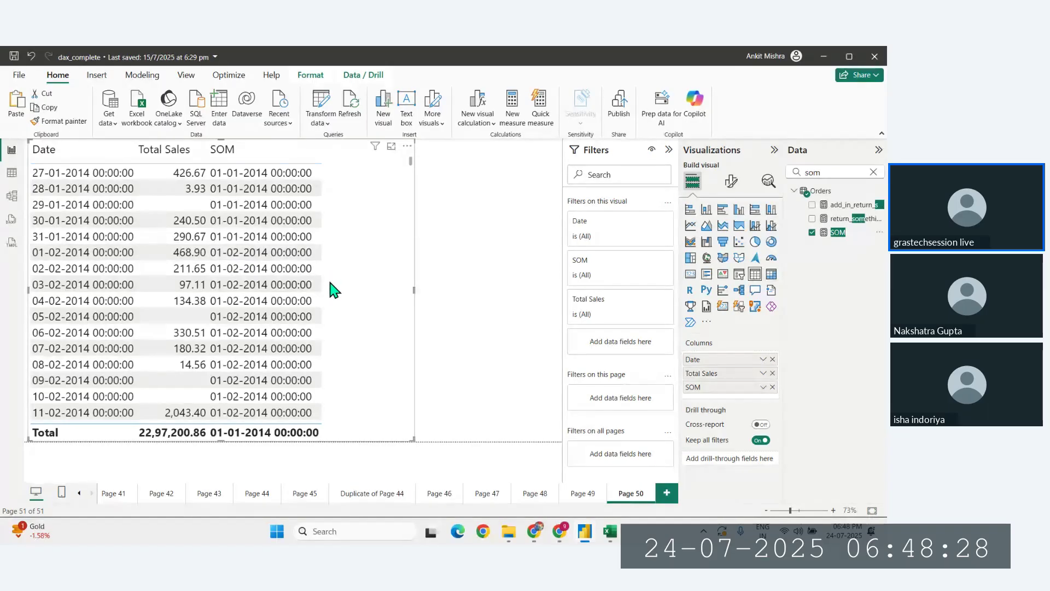
# Step: Add a new report page and start a new measure in the Orders table
pyautogui.click(671, 495)
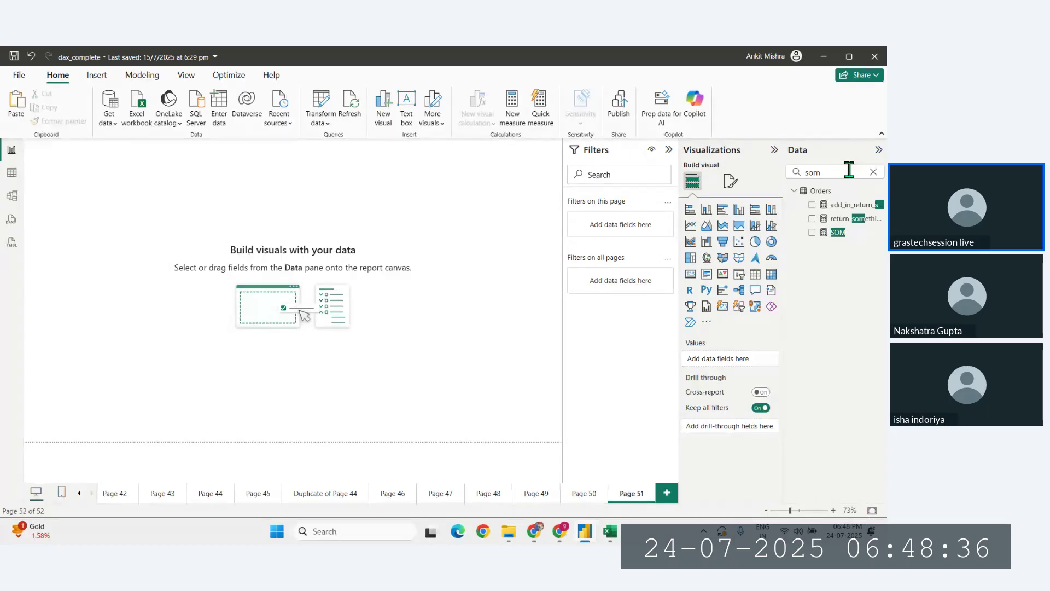
pyautogui.rightClick(831, 232)
pyautogui.click(766, 274)
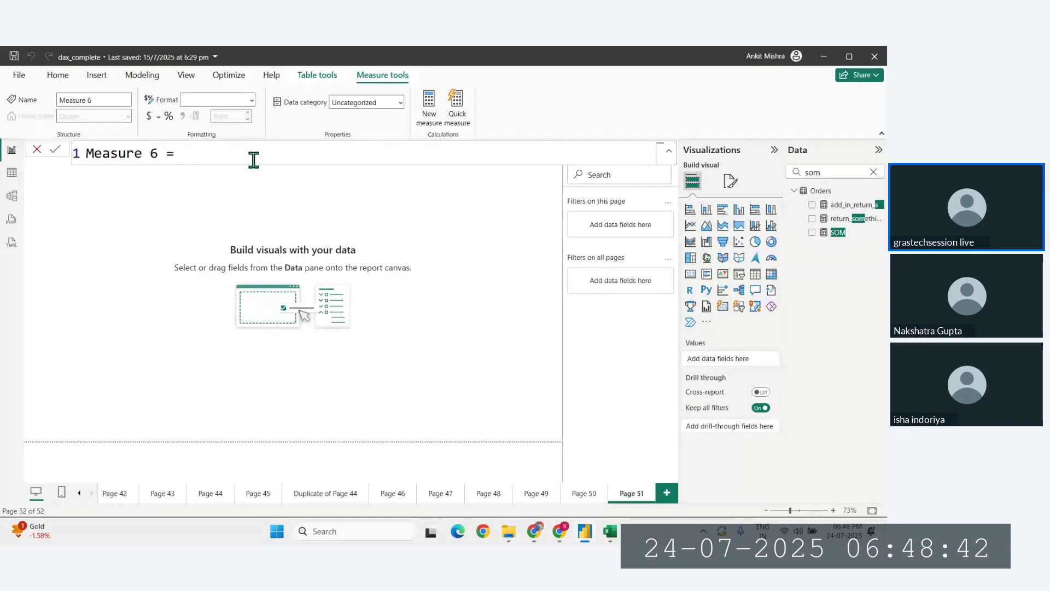
# Step: Begin the measure's formula with CALCULATE over SUM of Orders[Sales]
pyautogui.write('cal')
pyautogui.press('Down')
pyautogui.press('Down')
pyautogui.press('Down')
pyautogui.press('Down')
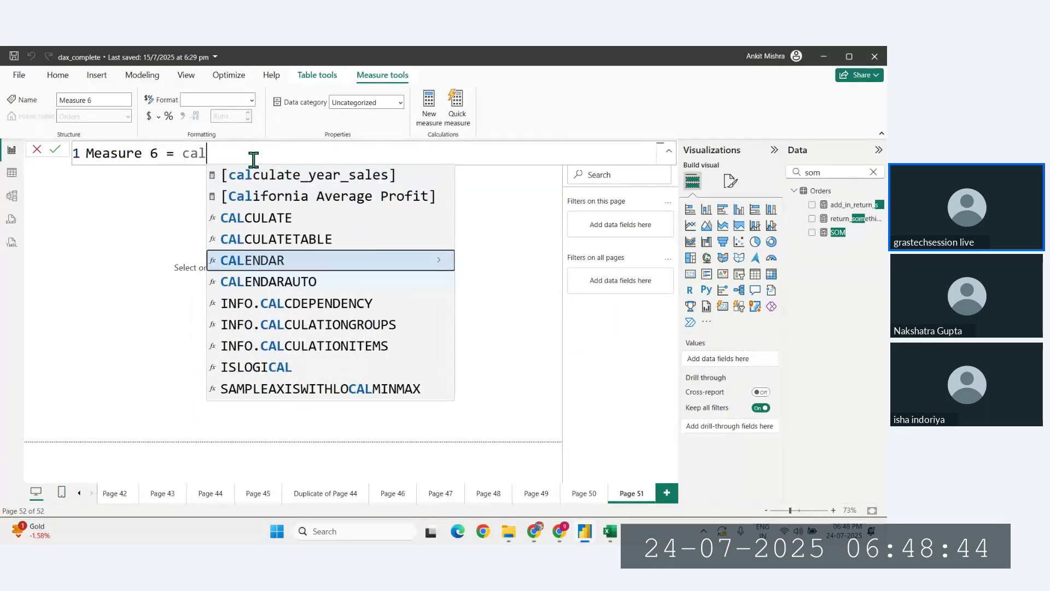
pyautogui.press('Up')
pyautogui.press('Up')
pyautogui.press('Up')
pyautogui.press('Up')
pyautogui.press('Down')
pyautogui.press('Down')
pyautogui.press('Tab')
pyautogui.write('s')
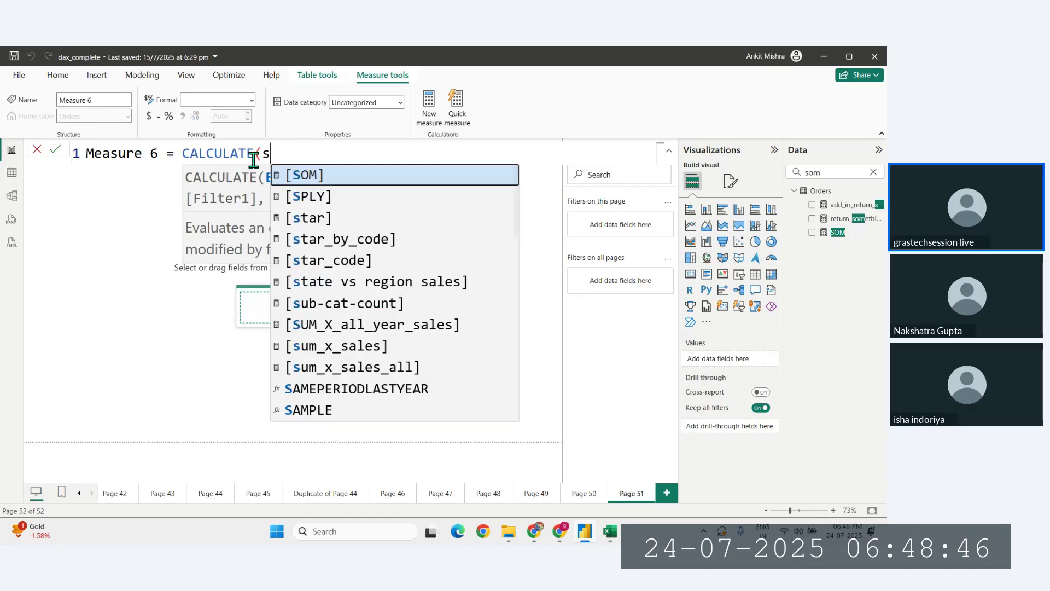
pyautogui.write('um')
pyautogui.press('Down')
pyautogui.press('Down')
pyautogui.press('Down')
pyautogui.press('Tab')
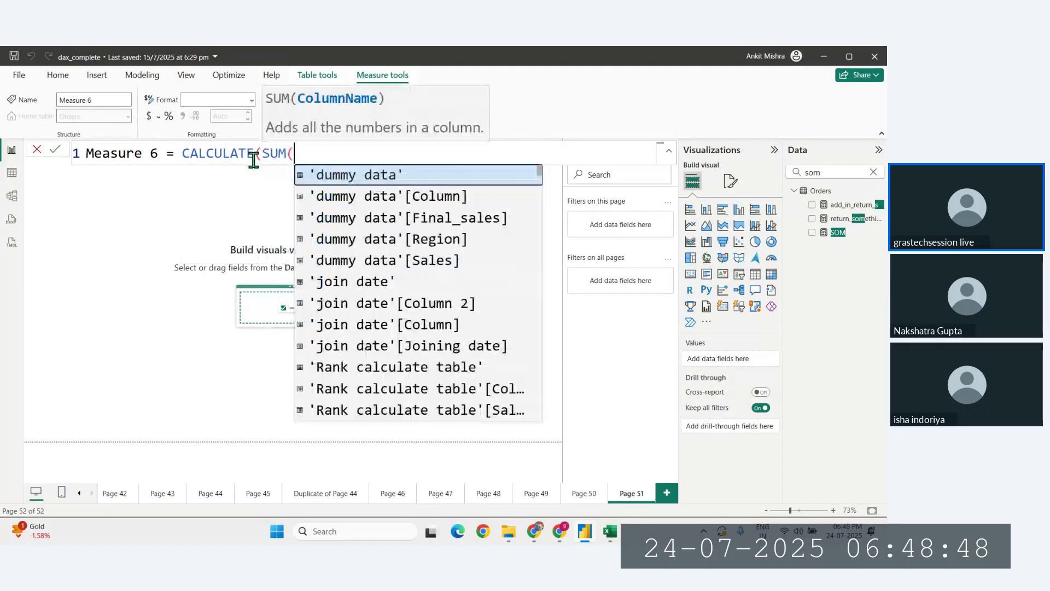
pyautogui.write('sales')
pyautogui.press('Up')
pyautogui.press('Up')
pyautogui.press('Up')
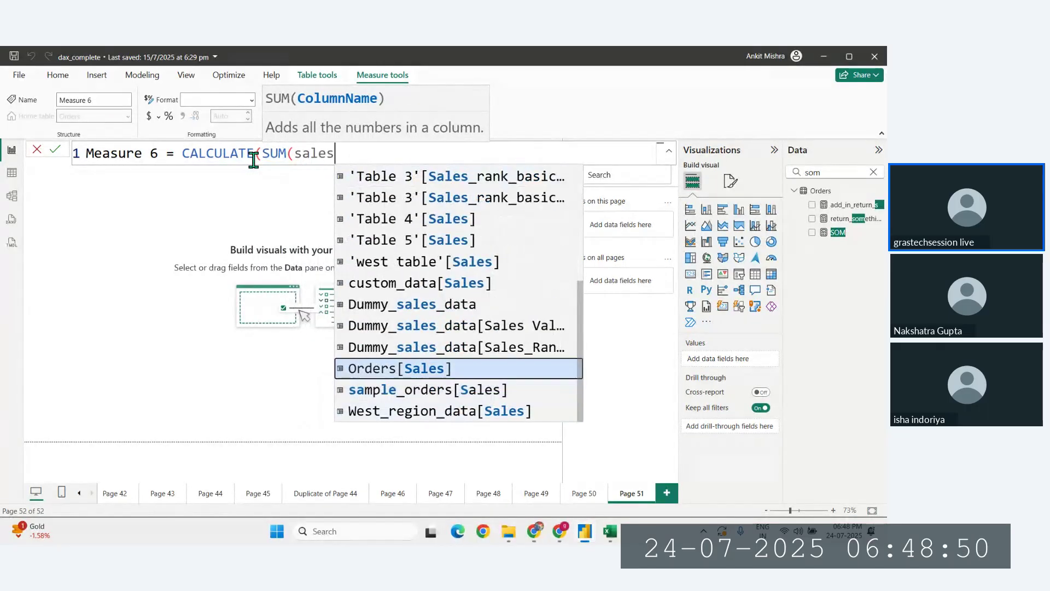
pyautogui.press('Tab')
# Step: Complete the CALCULATE formula with the filter condition date_dim[Date] = [SOM] and its closing bracket
pyautogui.write('),date')
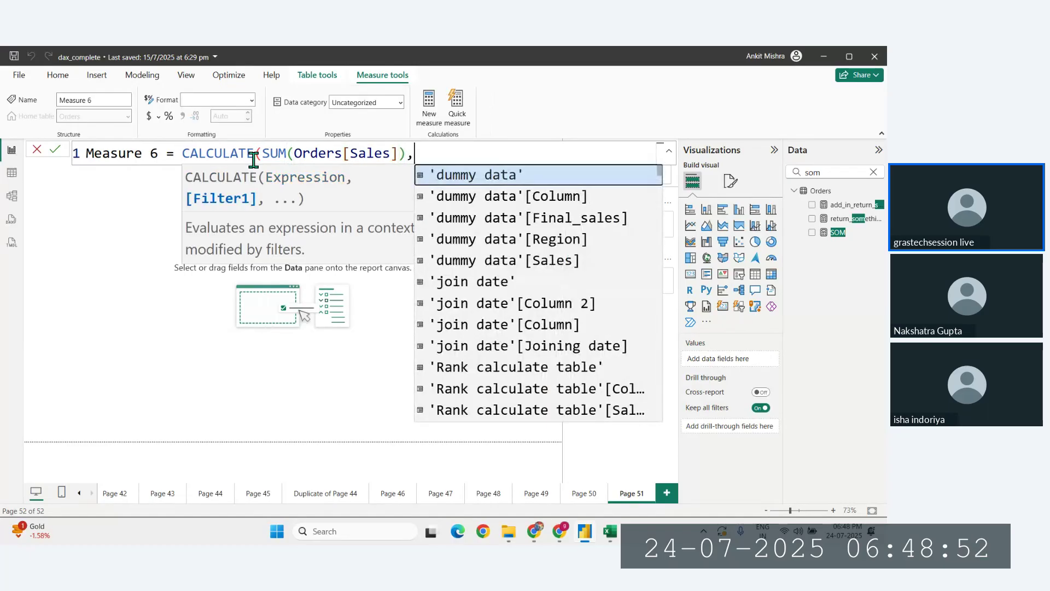
pyautogui.press('Down')
pyautogui.press('Down')
pyautogui.press('Down')
pyautogui.press('Down')
pyautogui.press('Down')
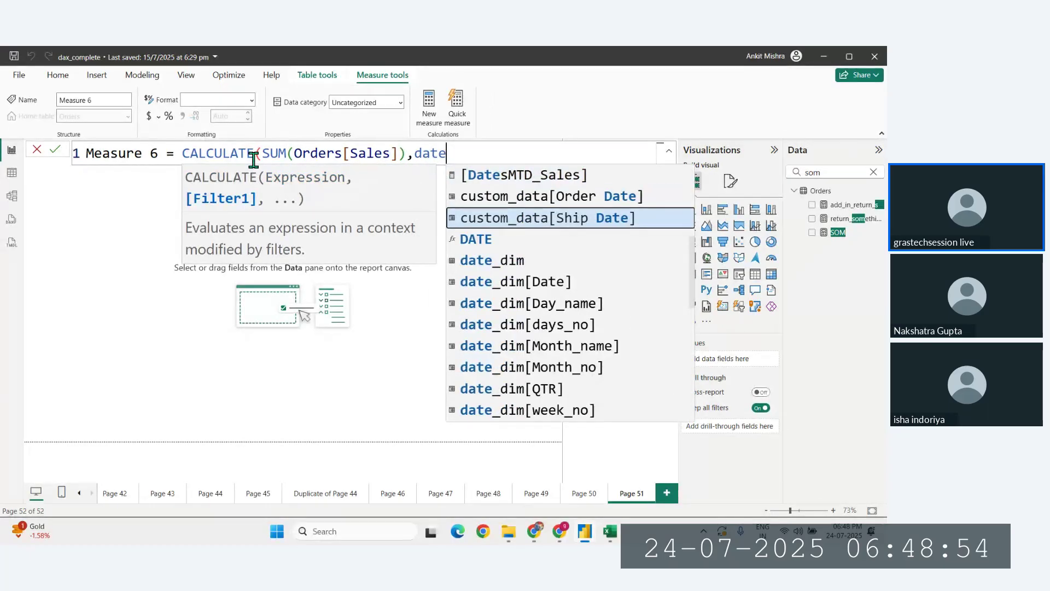
pyautogui.press('Tab')
pyautogui.write('= ')
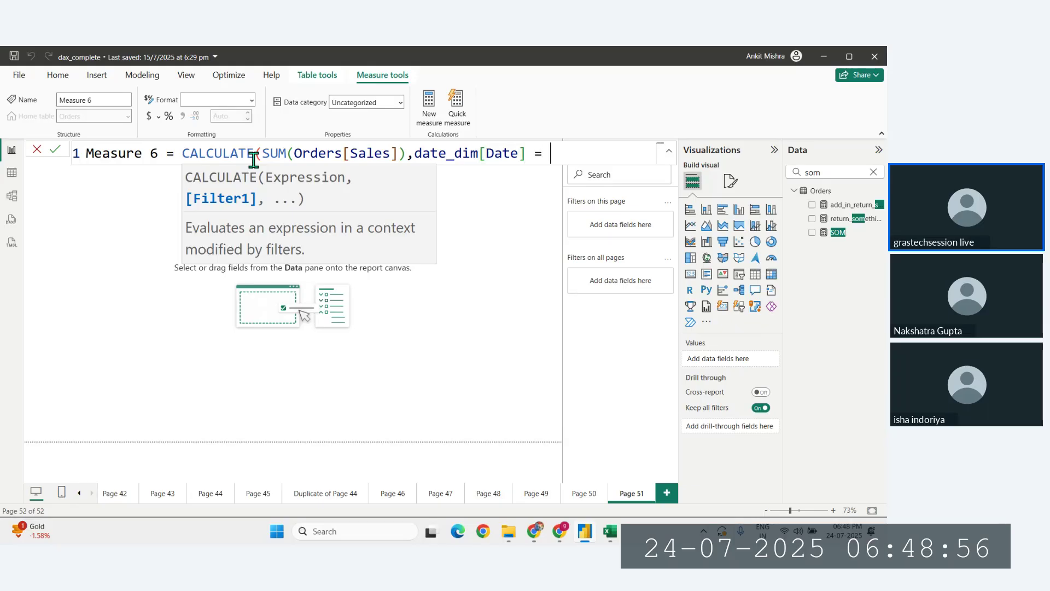
pyautogui.write('som')
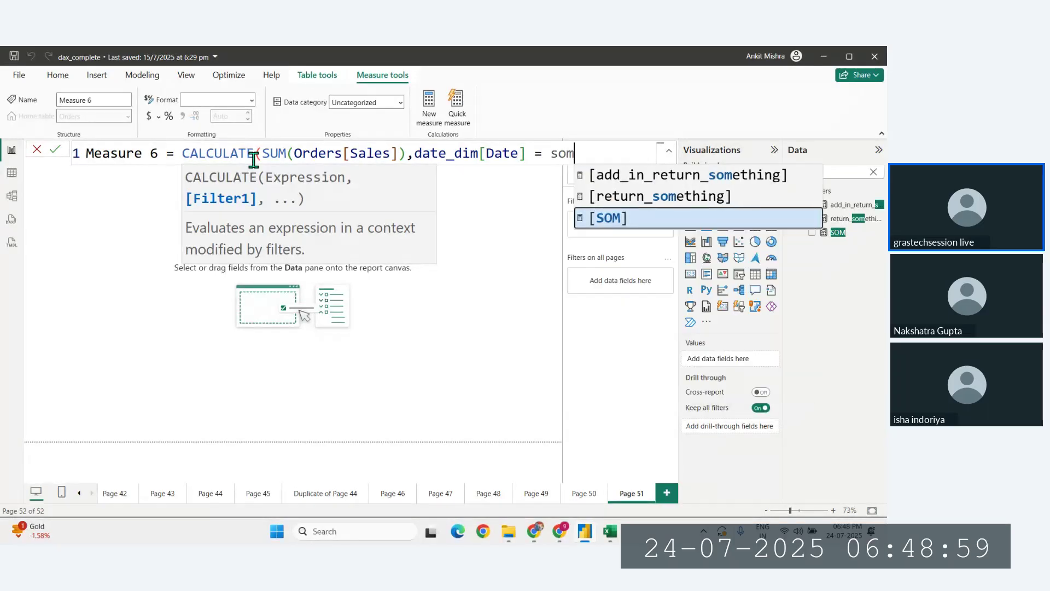
pyautogui.press('Tab')
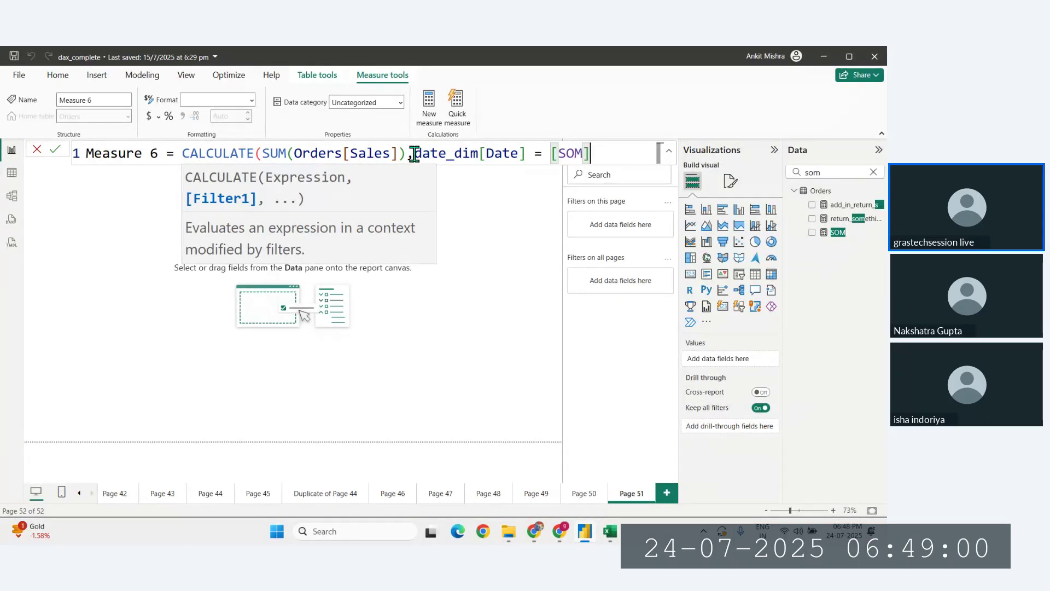
pyautogui.moveTo(416, 153); pyautogui.dragTo(598, 157)
pyautogui.click(604, 158)
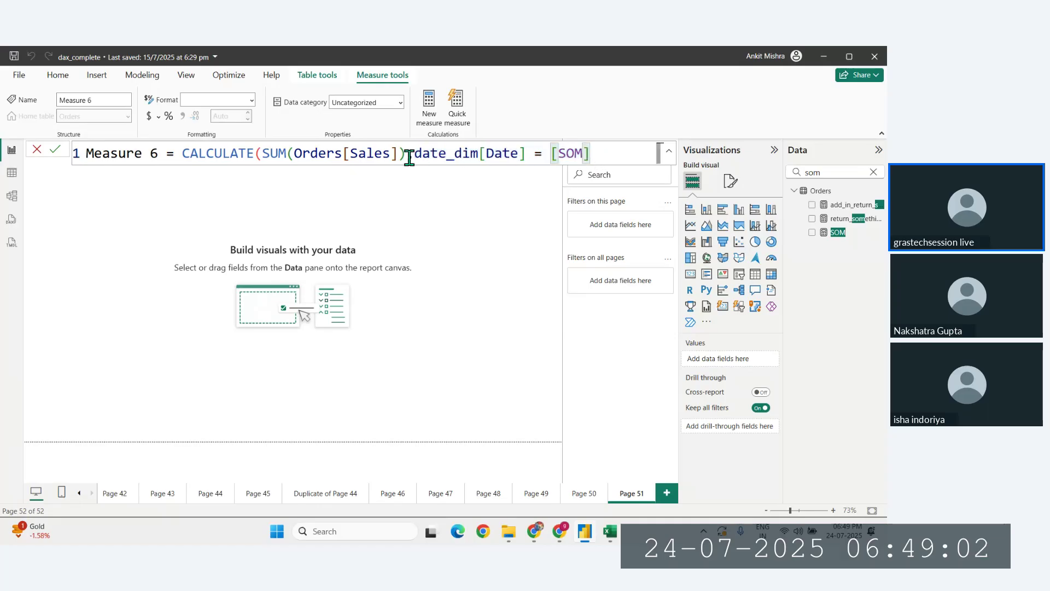
pyautogui.moveTo(391, 154); pyautogui.dragTo(600, 158)
pyautogui.click(600, 160)
pyautogui.write(')')
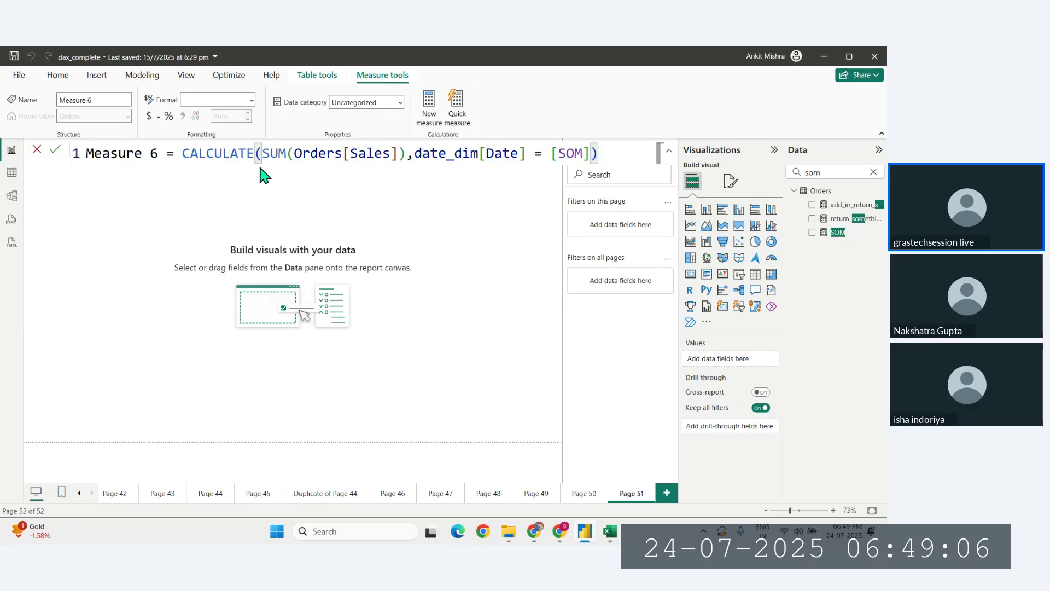
# Step: Name the new measure Sales_som and commit it
pyautogui.moveTo(159, 153); pyautogui.dragTo(64, 153)
pyautogui.press('BackSpace')
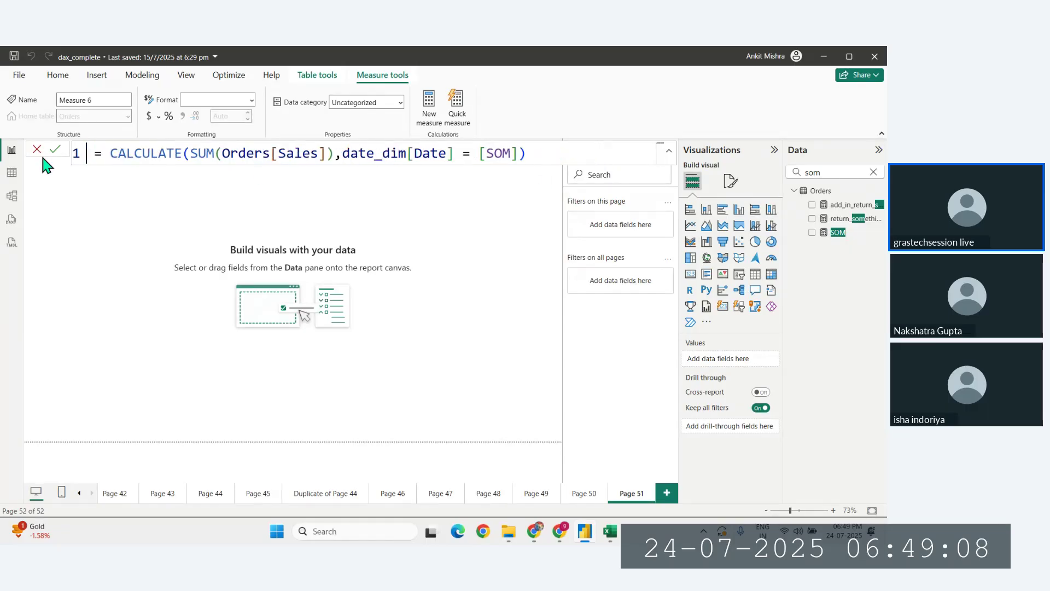
pyautogui.write('Sales_som')
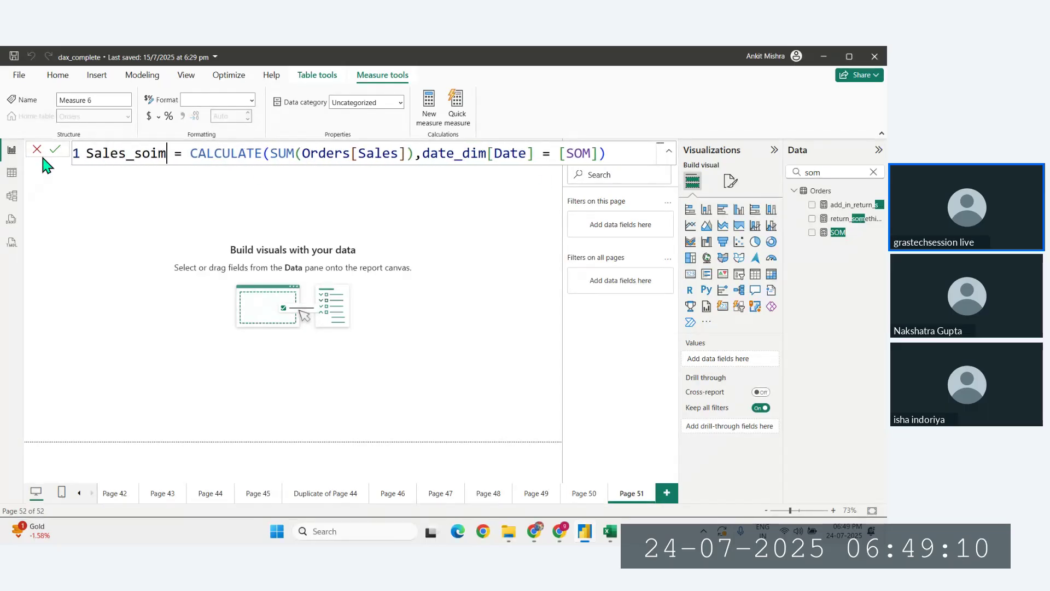
pyautogui.press('BackSpace')
pyautogui.write('m')
pyautogui.press('Return')
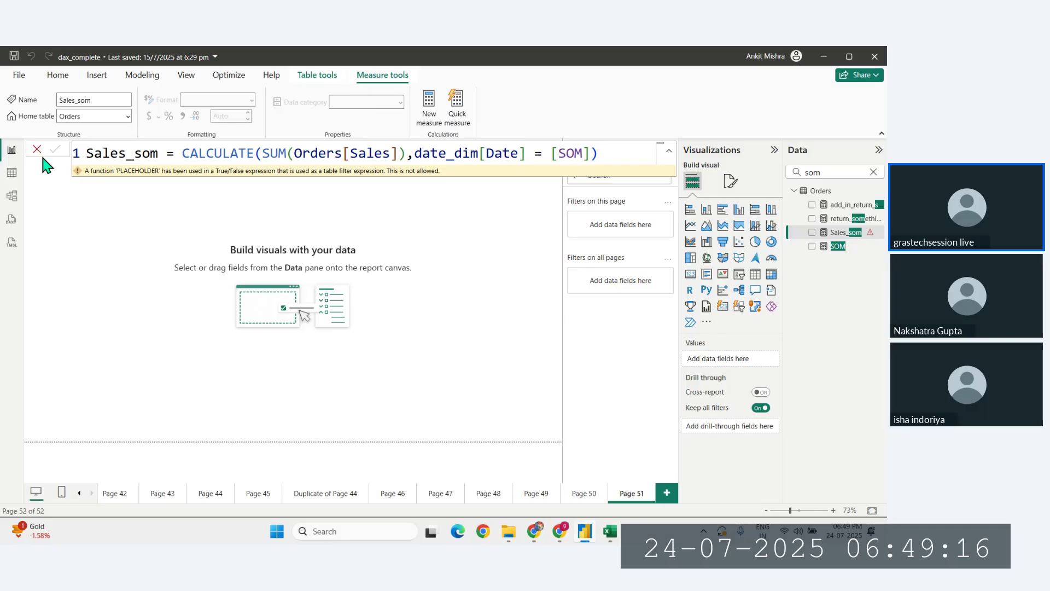
# Step: Remove the filter condition date_dim[Date] = [SOM] from the Sales_som formula
pyautogui.click(561, 154)
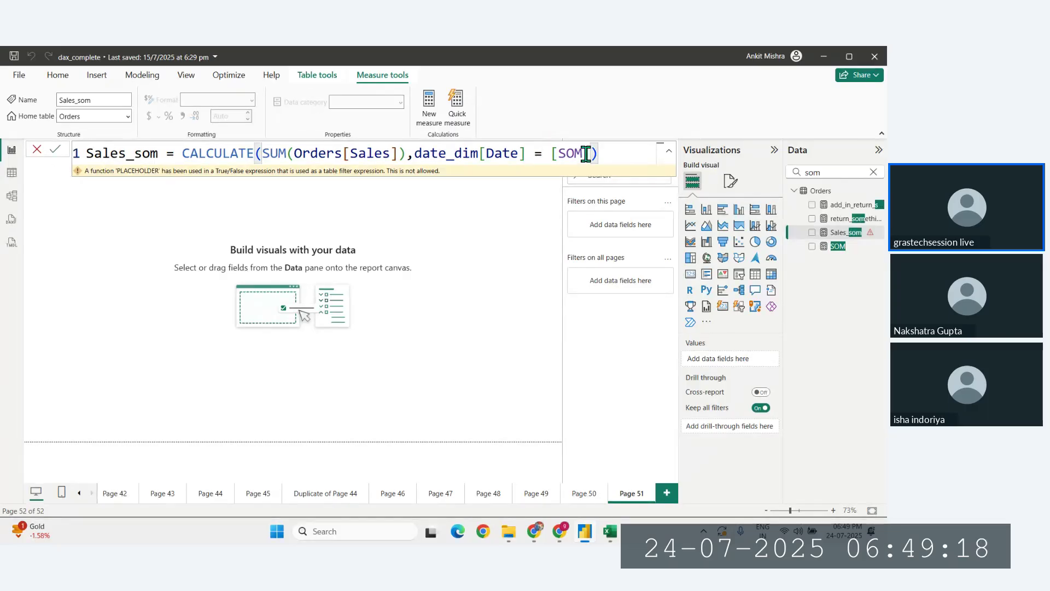
pyautogui.moveTo(589, 154); pyautogui.dragTo(414, 154)
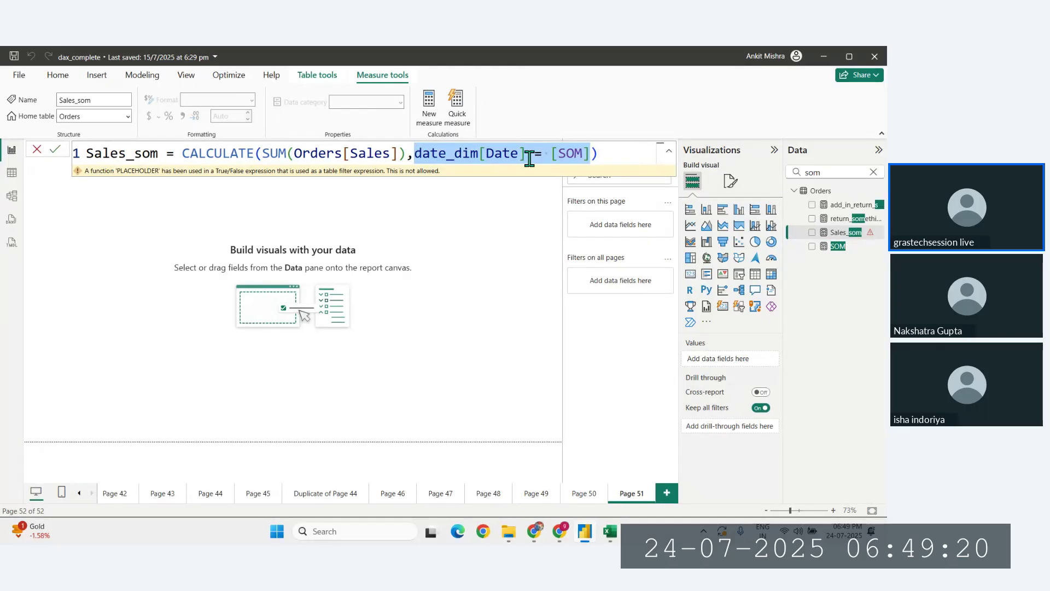
pyautogui.press('BackSpace')
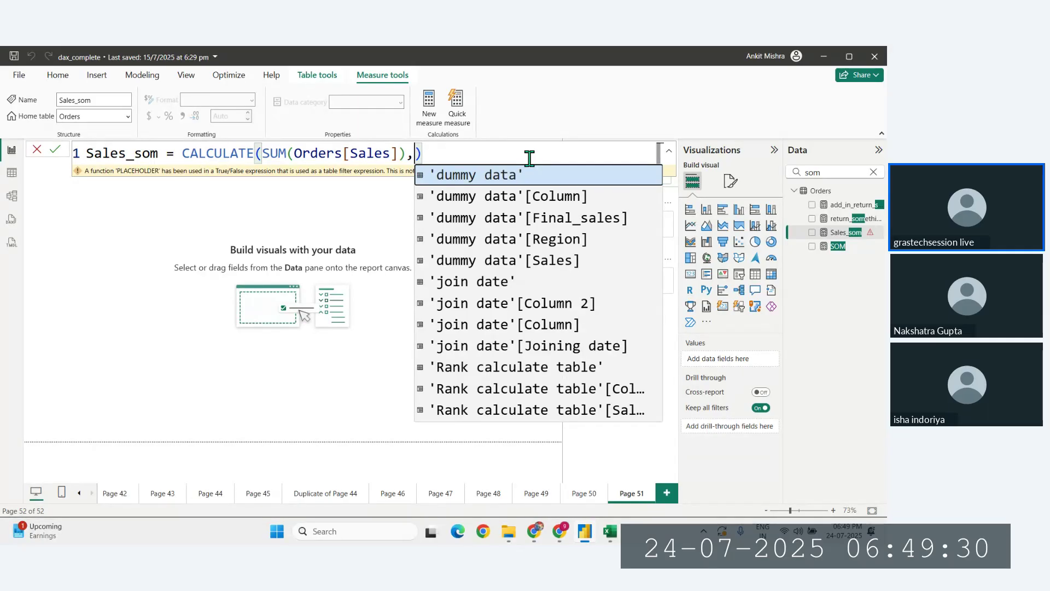
# Step: Replace the whole CALCULATE expression in the Sales_som formula with the opening of a SUMX function
pyautogui.click(494, 157)
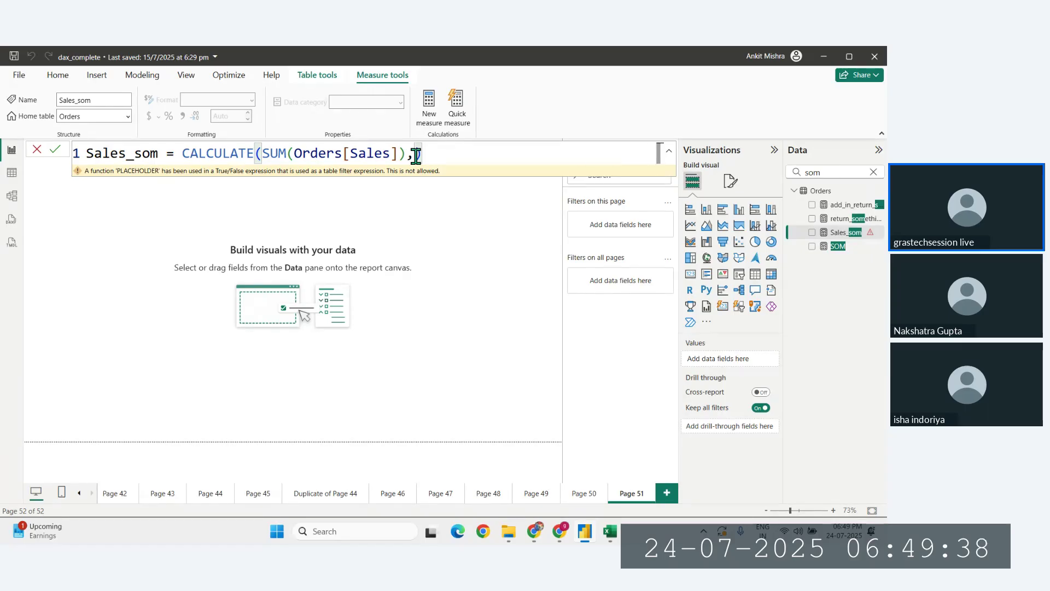
pyautogui.hotkey('ctrl', 'shift', 'Left')
pyautogui.hotkey('ctrl', 'shift', 'Left')
pyautogui.hotkey('ctrl', 'shift', 'Left')
pyautogui.hotkey('ctrl', 'shift', 'Left')
pyautogui.hotkey('ctrl', 'shift', 'Left')
pyautogui.hotkey('ctrl', 'shift', 'Left')
pyautogui.hotkey('ctrl', 'shift', 'Left')
pyautogui.hotkey('ctrl', 'shift', 'Left')
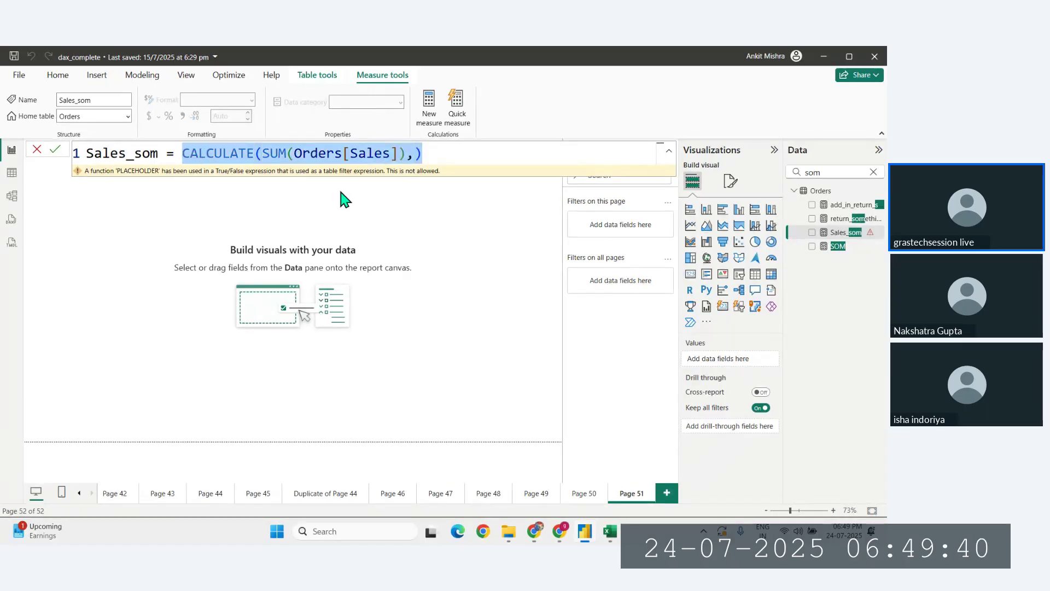
pyautogui.write('sum')
pyautogui.press('Down')
pyautogui.press('Down')
pyautogui.press('Down')
pyautogui.press('Down')
pyautogui.press('Down')
pyautogui.press('Down')
pyautogui.press('Down')
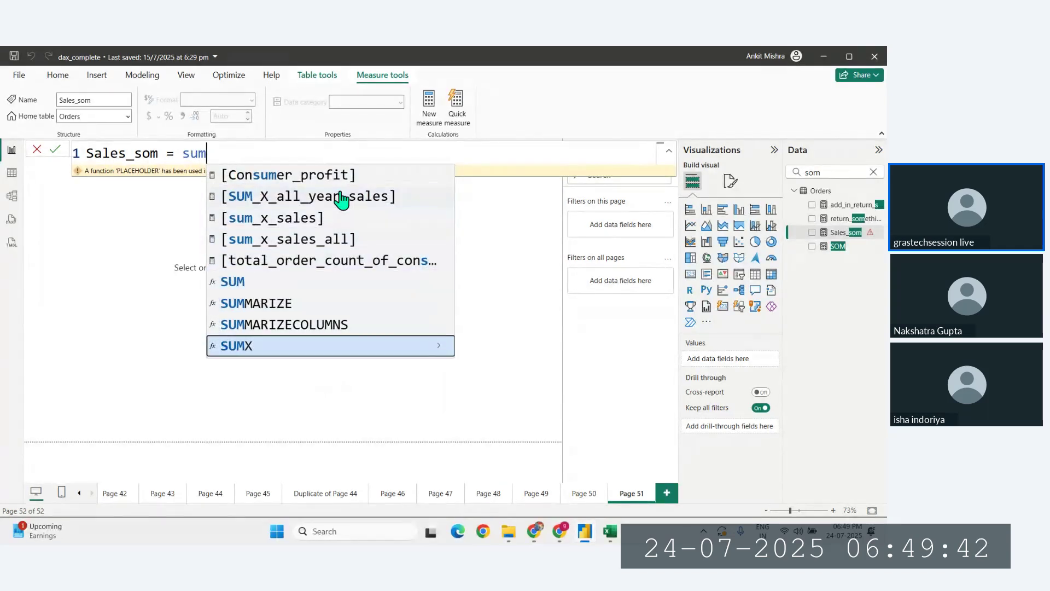
pyautogui.press('Tab')
# Step: Nest a FILTER function as the table argument of SUMX
pyautogui.write('f')
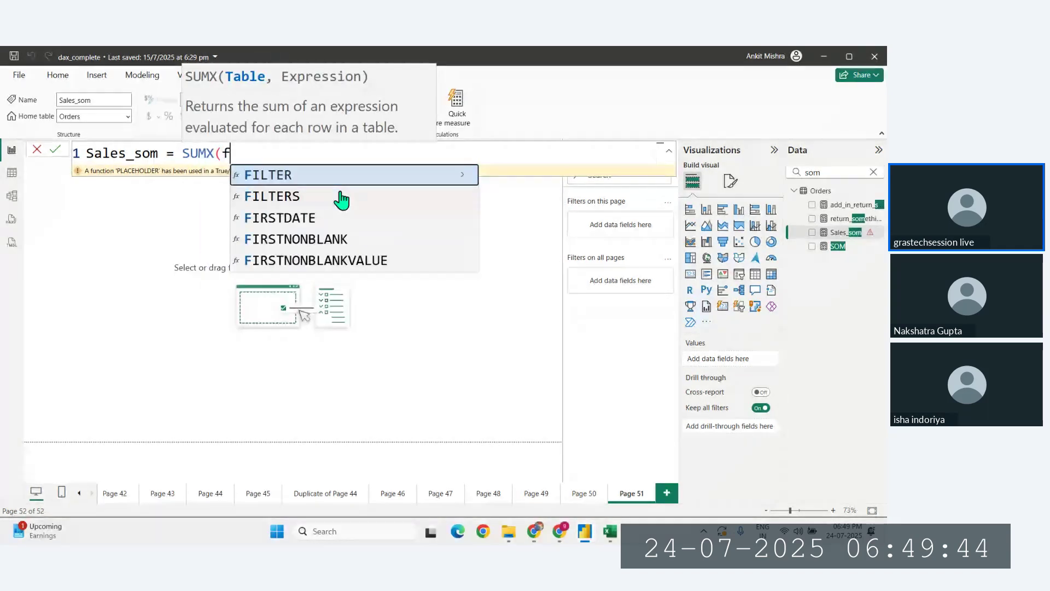
pyautogui.write('o')
pyautogui.press('BackSpace')
pyautogui.write('ilt')
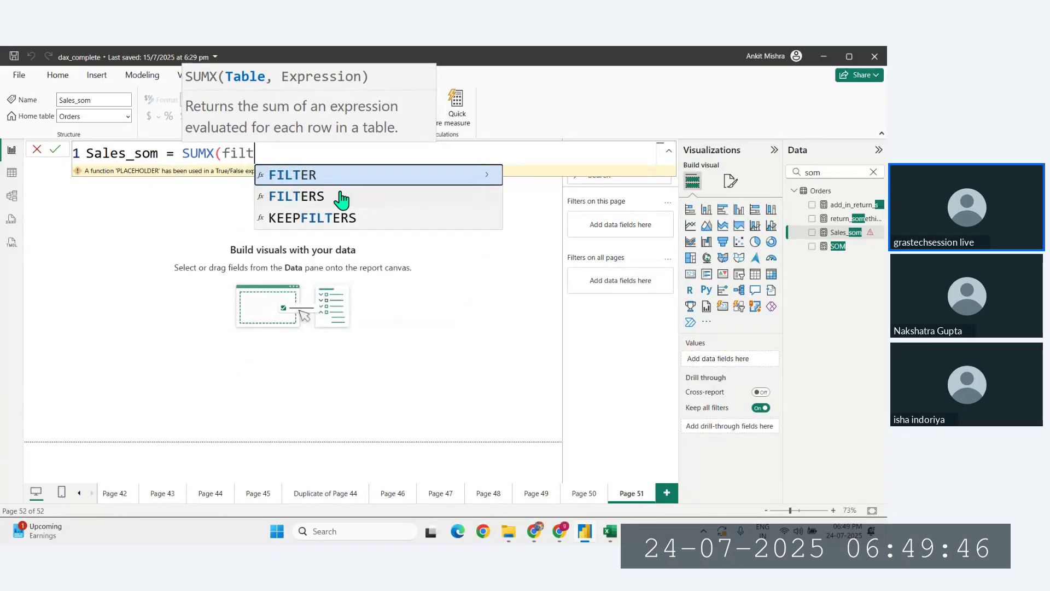
pyautogui.press('Tab')
pyautogui.write('date')
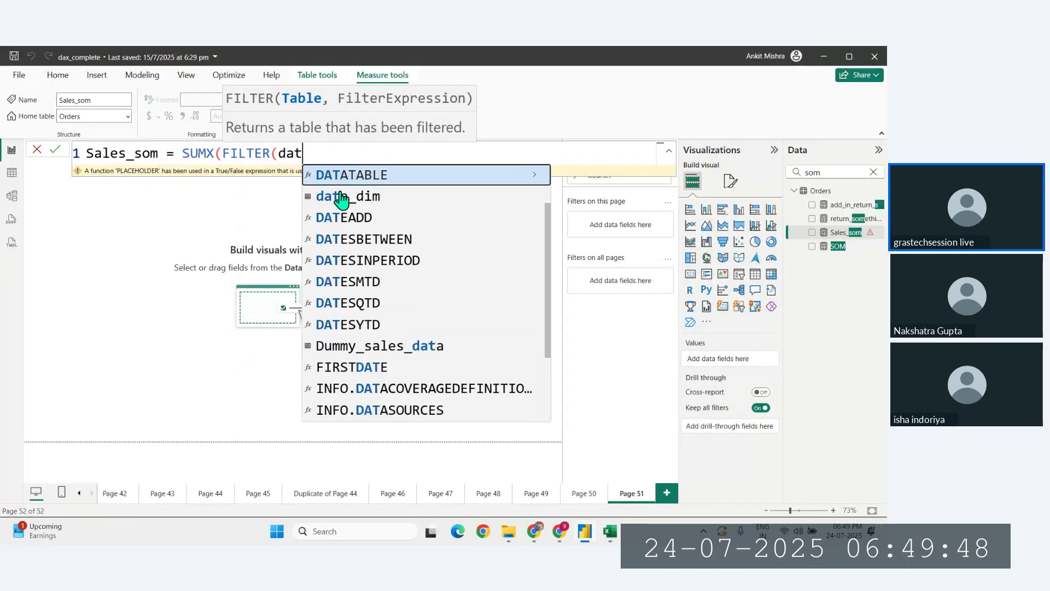
pyautogui.press('BackSpace')
pyautogui.press('BackSpace')
pyautogui.press('BackSpace')
pyautogui.press('BackSpace')
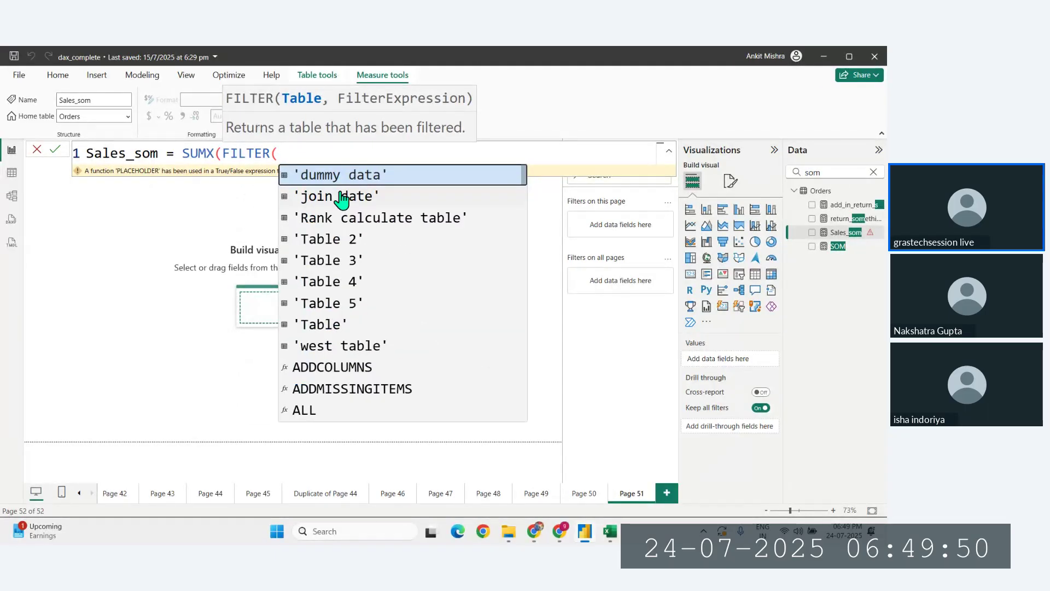
pyautogui.write('order')
pyautogui.press('Tab')
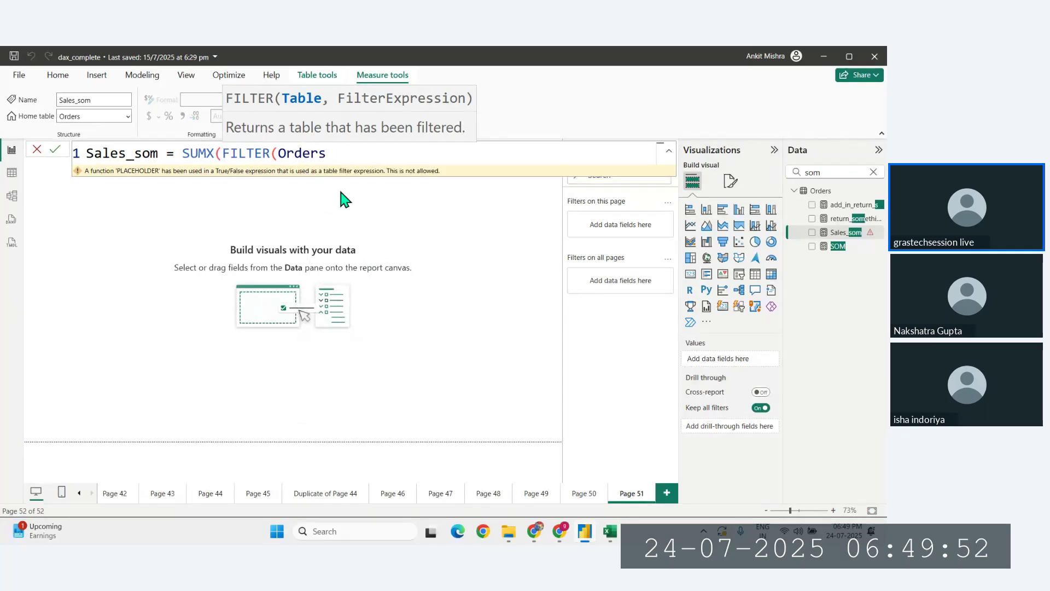
pyautogui.press('BackSpace')
pyautogui.press('BackSpace')
pyautogui.press('BackSpace')
pyautogui.press('BackSpace')
pyautogui.press('BackSpace')
pyautogui.press('BackSpace')
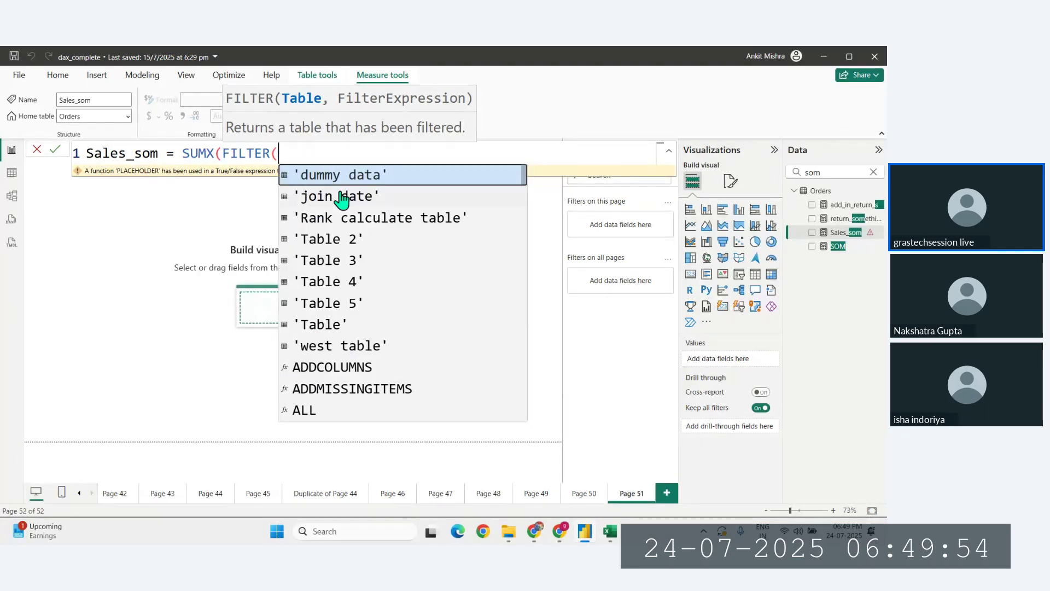
# Step: Fill the FILTER with the date_dim table and the condition date_dim[Date] = [SOM], and close its bracket
pyautogui.write('date')
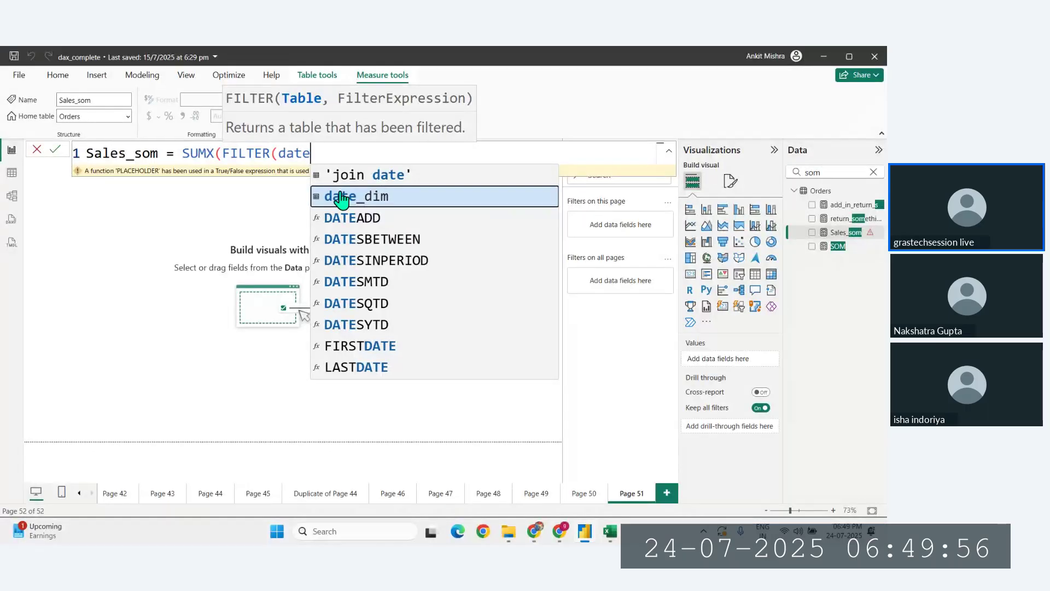
pyautogui.click(342, 197)
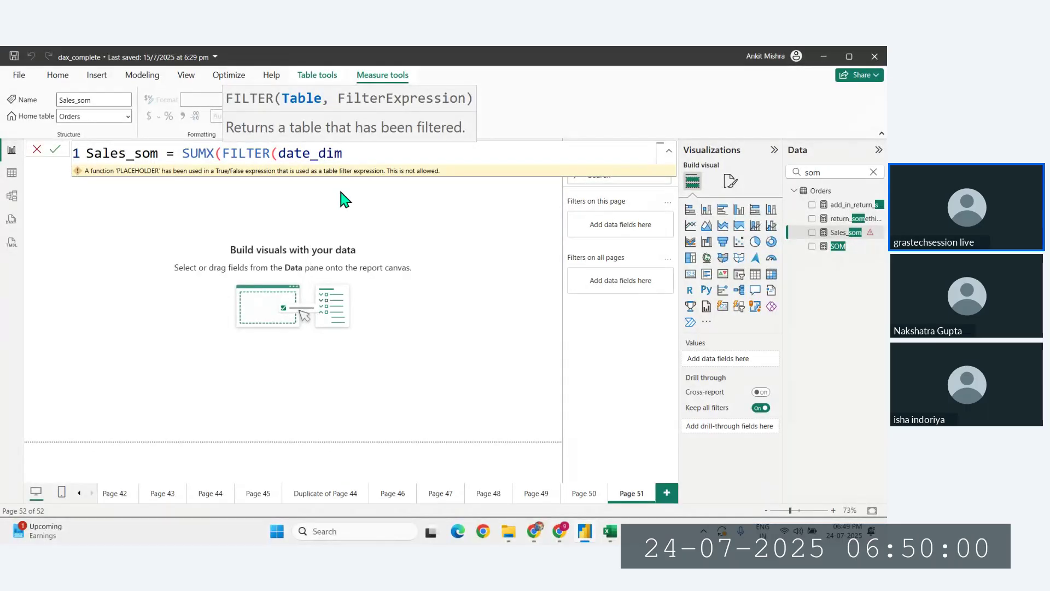
pyautogui.write(',date')
pyautogui.press('Down')
pyautogui.press('Down')
pyautogui.press('Tab')
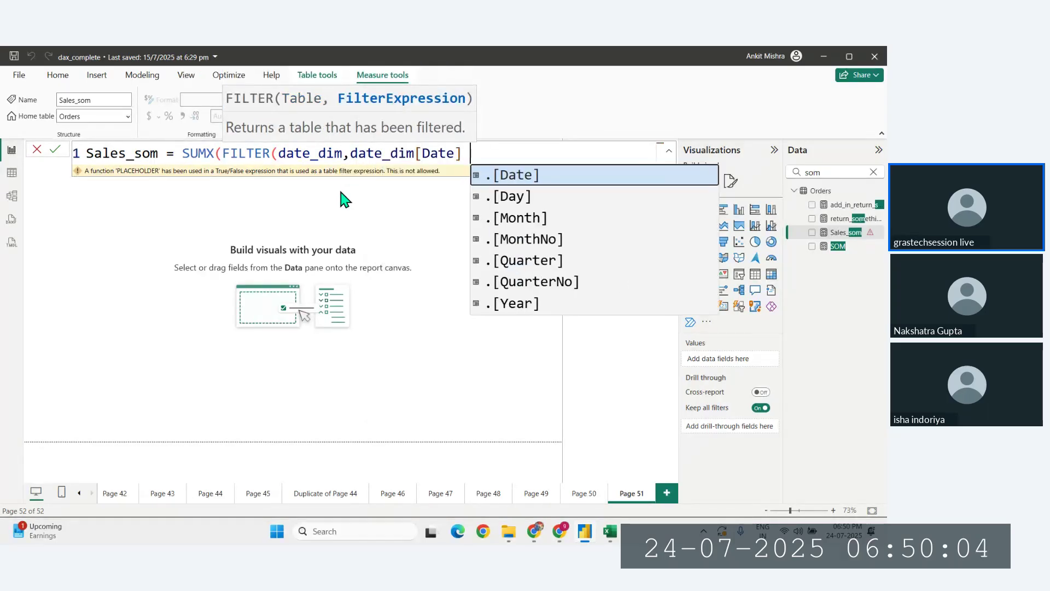
pyautogui.write('= som')
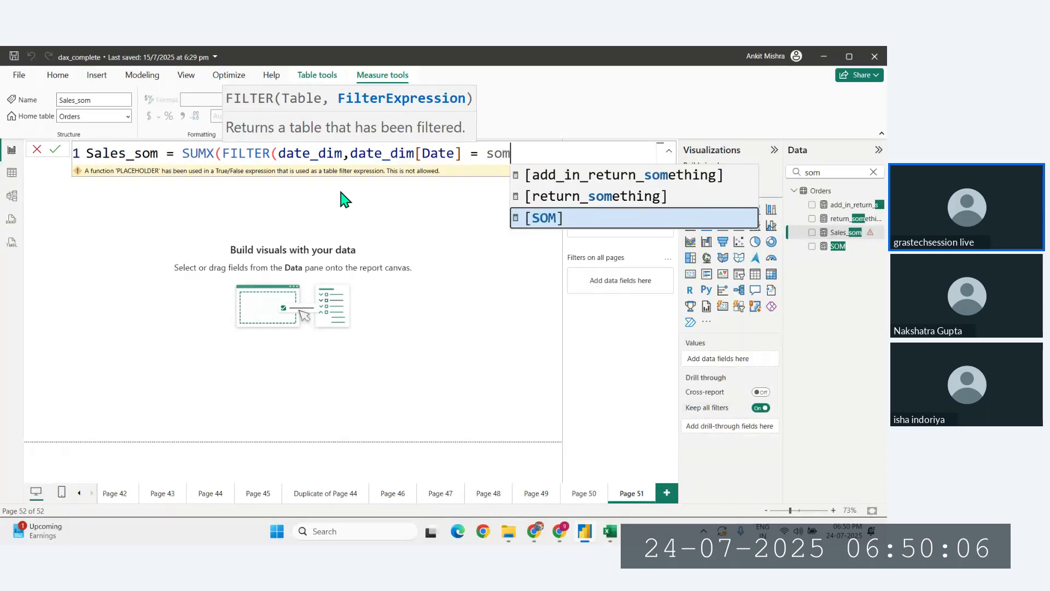
pyautogui.press('Tab')
pyautogui.write(')')
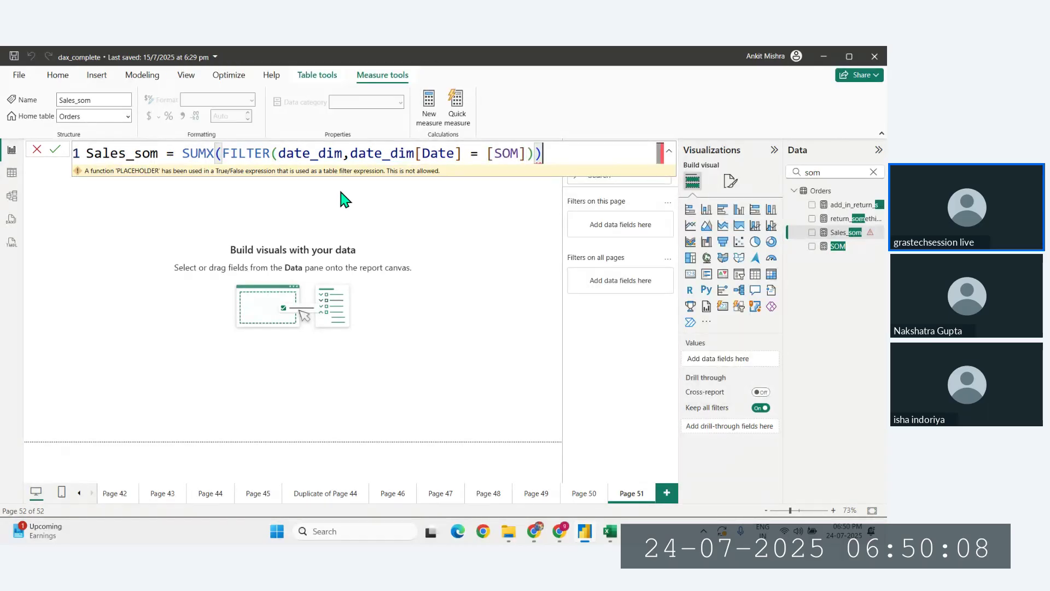
# Step: Add the [Total Sales] measure as the SUMX expression, close the formula and commit Sales_som
pyautogui.write(',')
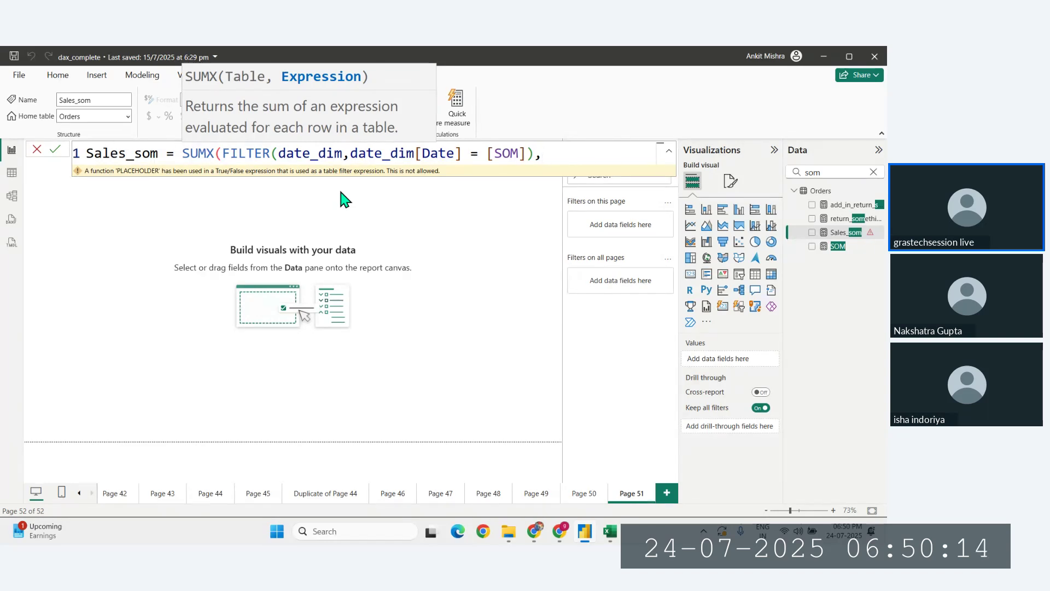
pyautogui.write('sales')
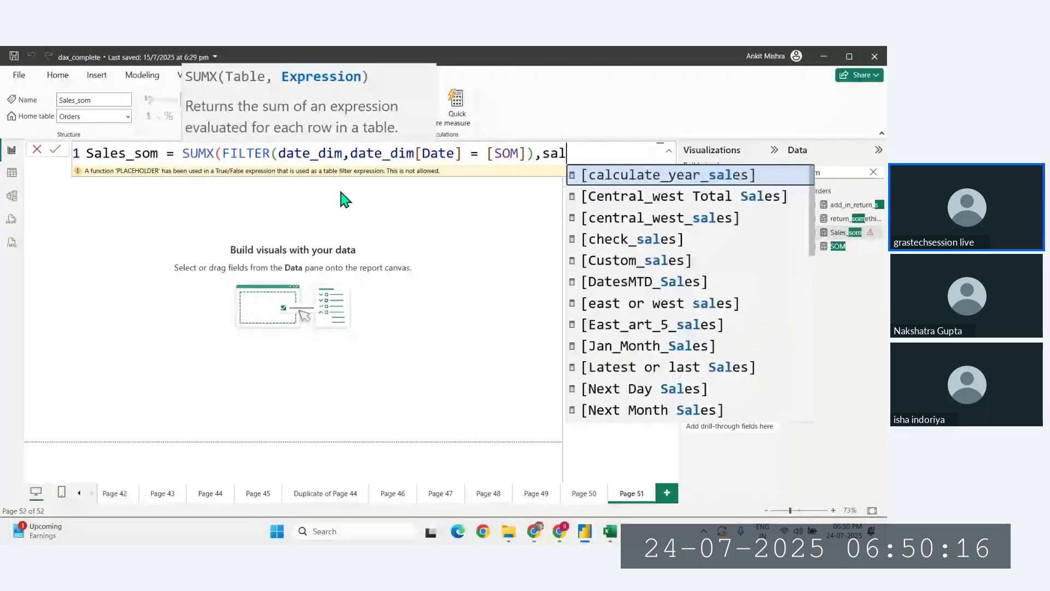
pyautogui.press('Down')
pyautogui.press('Down')
pyautogui.press('Down')
pyautogui.press('Down')
pyautogui.press('Down')
pyautogui.press('Down')
pyautogui.press('Down')
pyautogui.press('Down')
pyautogui.press('Down')
pyautogui.press('Down')
pyautogui.press('Down')
pyautogui.press('Down')
pyautogui.press('Down')
pyautogui.press('Down')
pyautogui.press('Down')
pyautogui.press('Down')
pyautogui.press('Down')
pyautogui.press('Down')
pyautogui.press('Down')
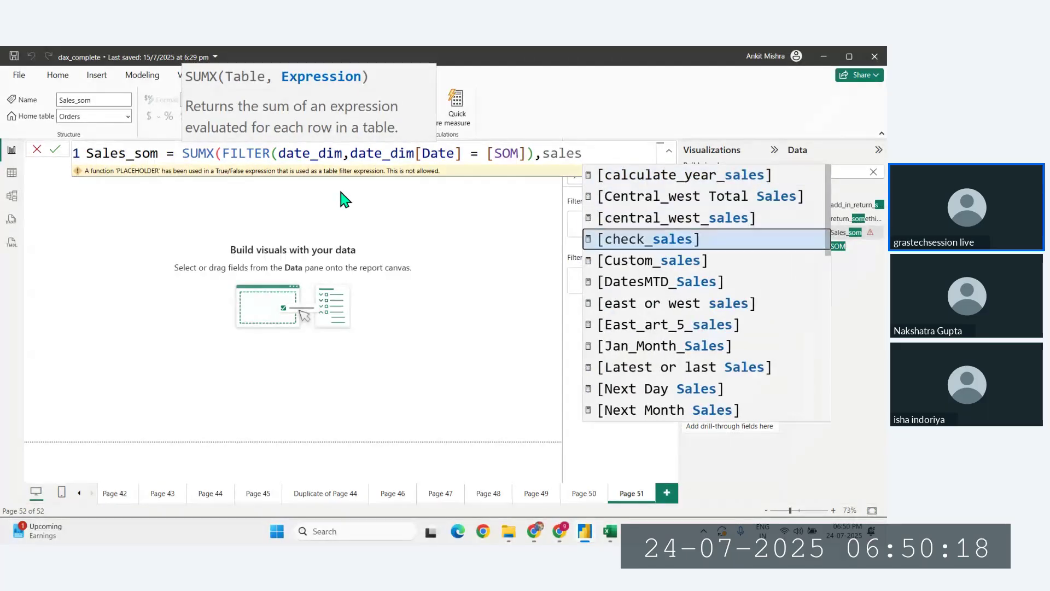
pyautogui.press('Down')
pyautogui.press('Down')
pyautogui.press('Down')
pyautogui.press('Down')
pyautogui.press('Down')
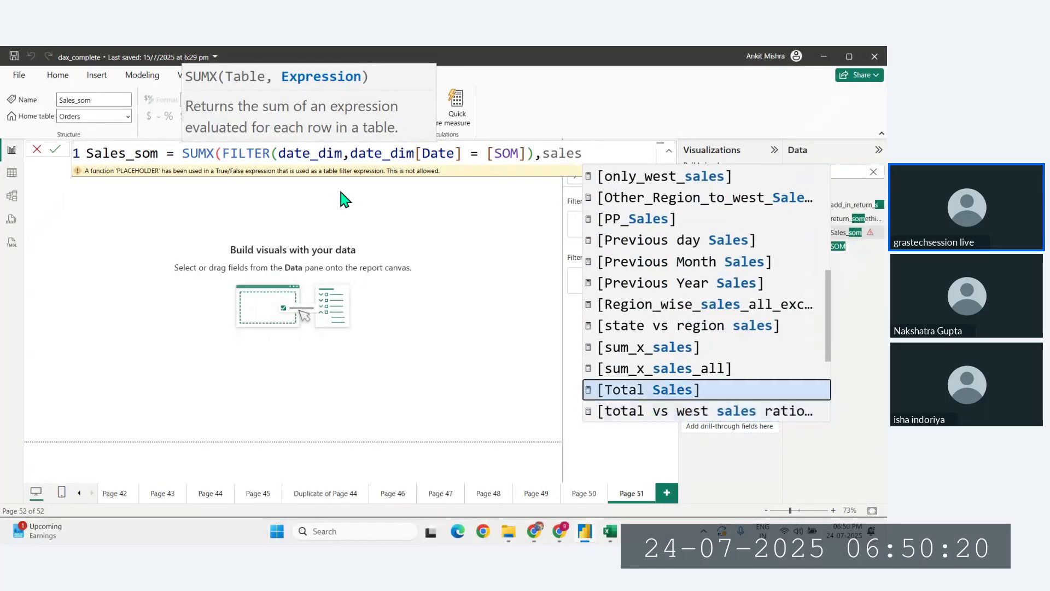
pyautogui.press('Tab')
pyautogui.write(')')
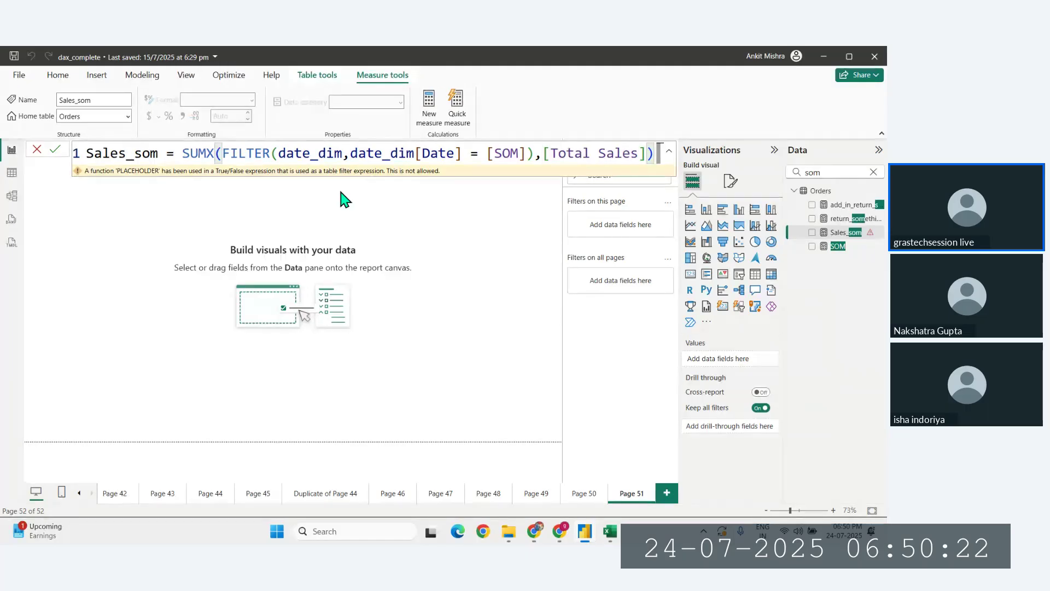
pyautogui.press('Return')
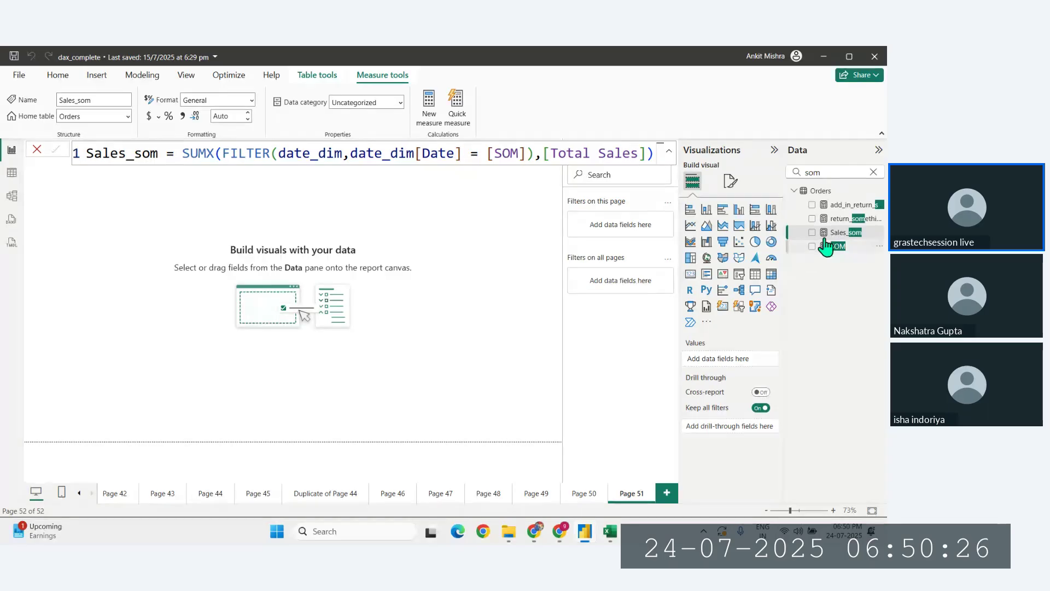
# Step: Place the Sales_som measure on the blank page as a column chart with date_dim's Date field on the X-axis
pyautogui.moveTo(839, 235); pyautogui.dragTo(415, 241)
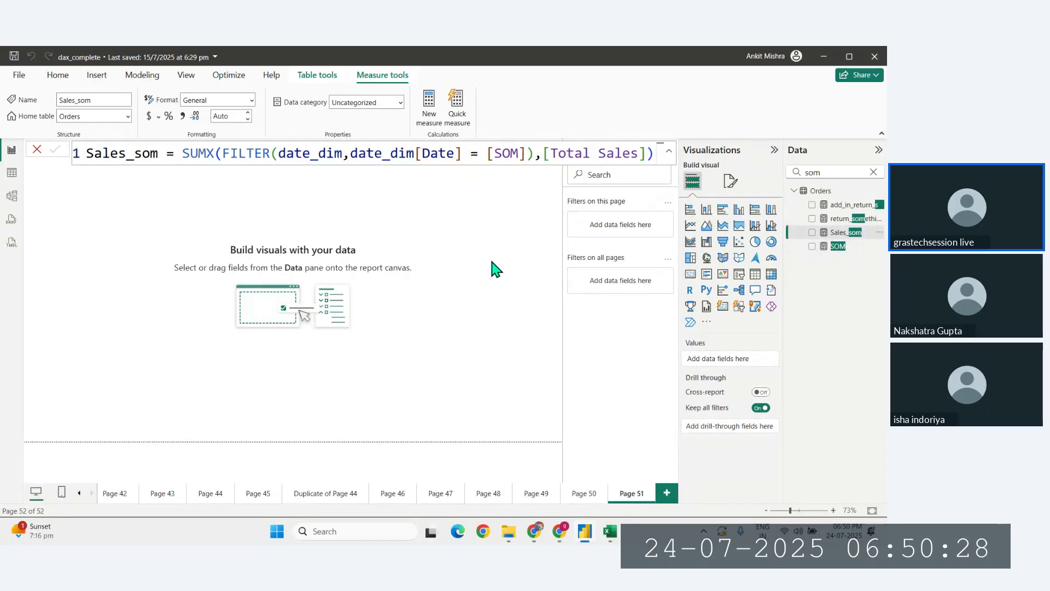
pyautogui.moveTo(495, 268); pyautogui.dragTo(492, 264)
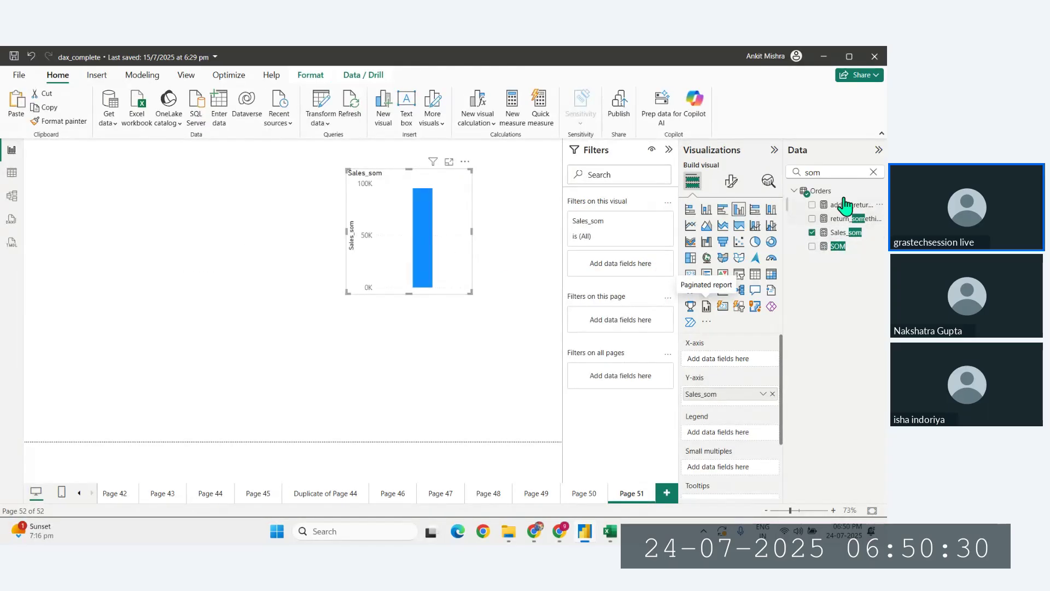
pyautogui.click(873, 172)
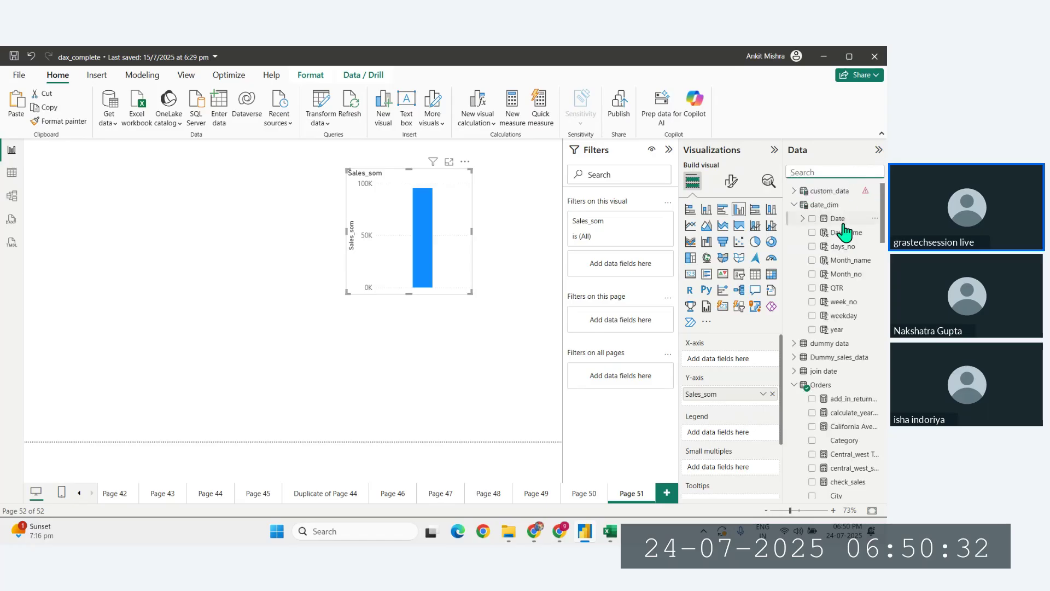
pyautogui.moveTo(845, 229); pyautogui.dragTo(736, 355)
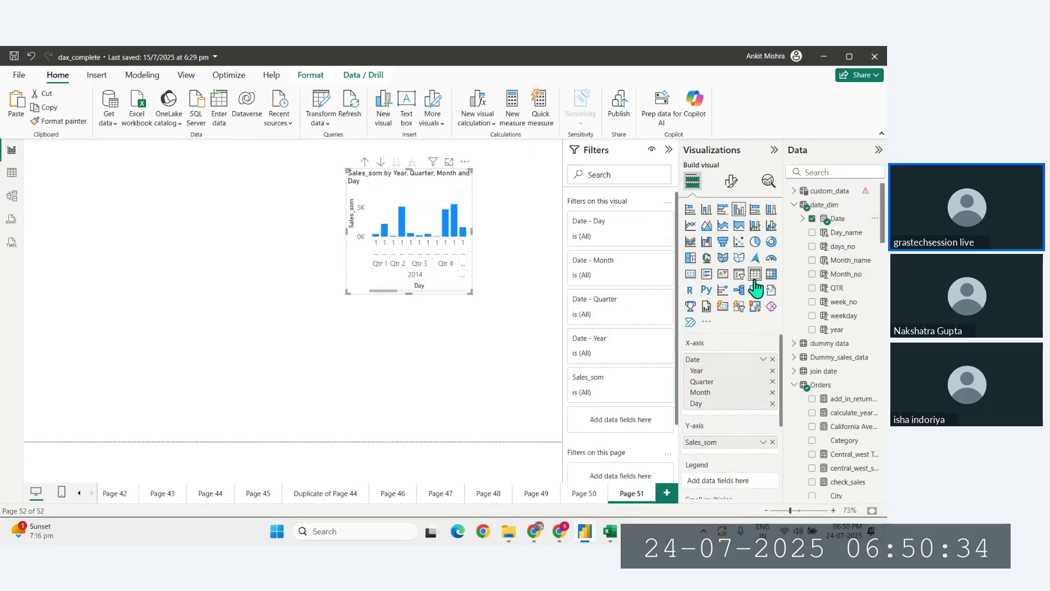
# Step: Convert the chart to an enlarged table that shows the plain Date field instead of its date hierarchy
pyautogui.click(754, 273)
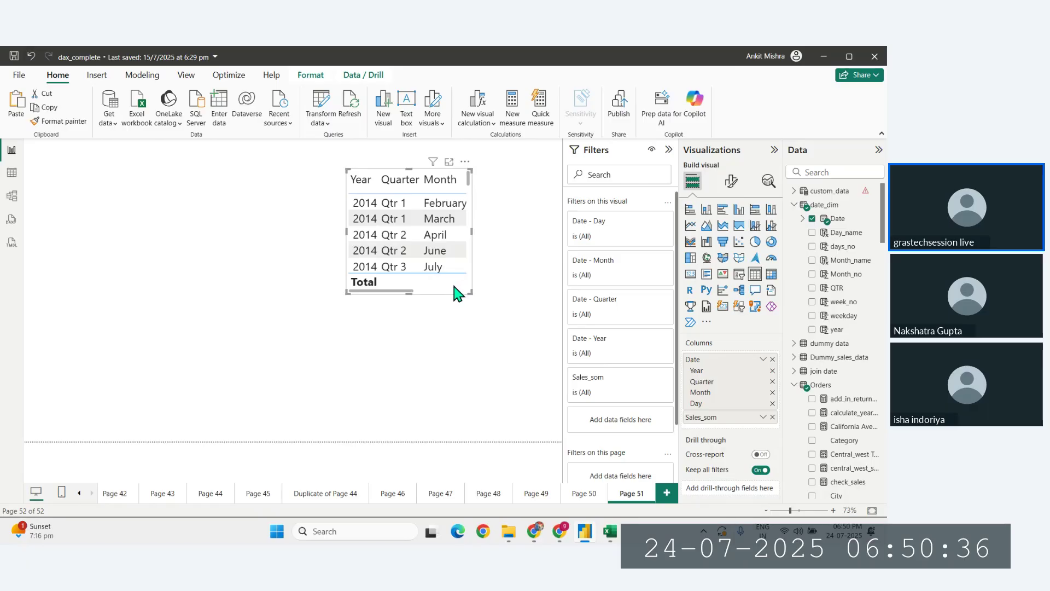
pyautogui.moveTo(454, 286); pyautogui.dragTo(456, 443)
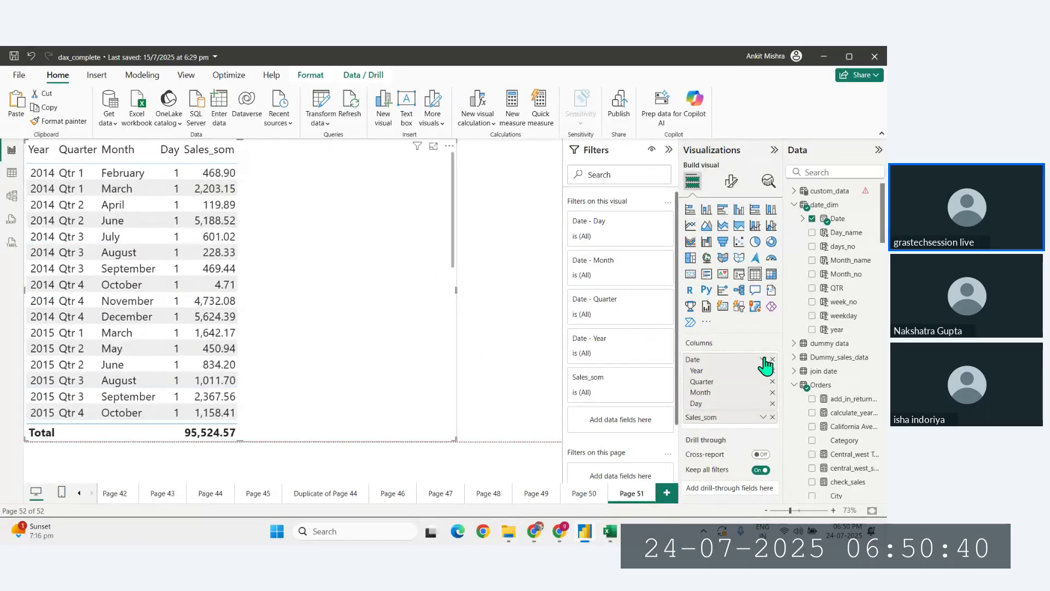
pyautogui.click(763, 358)
pyautogui.click(793, 419)
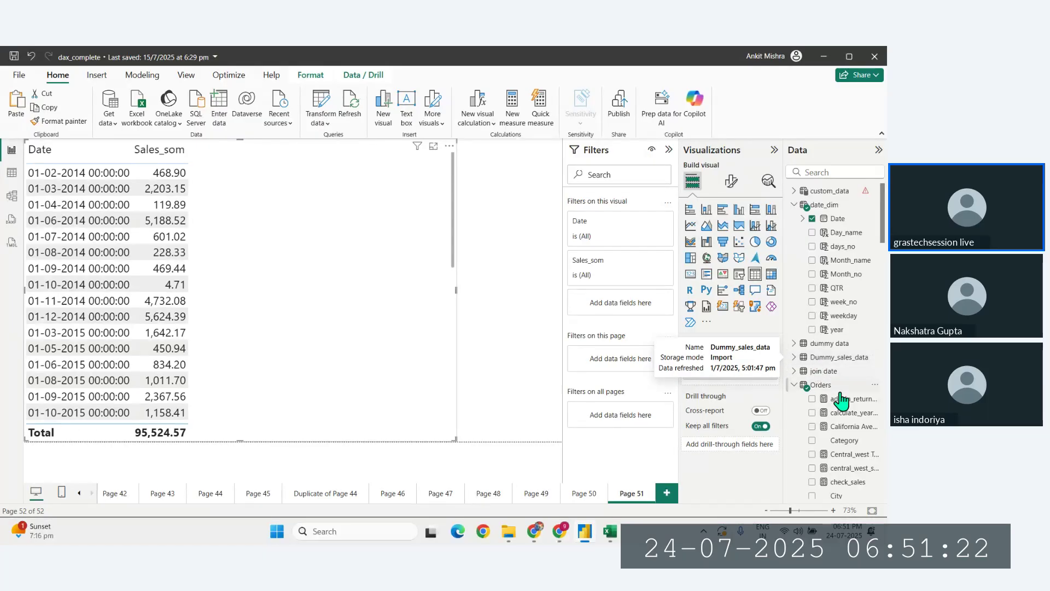
# Step: Reopen the Sales_som formula and review its FILTER over date_dim and its [Total Sales] expression
pyautogui.scroll(-5, 841, 405)
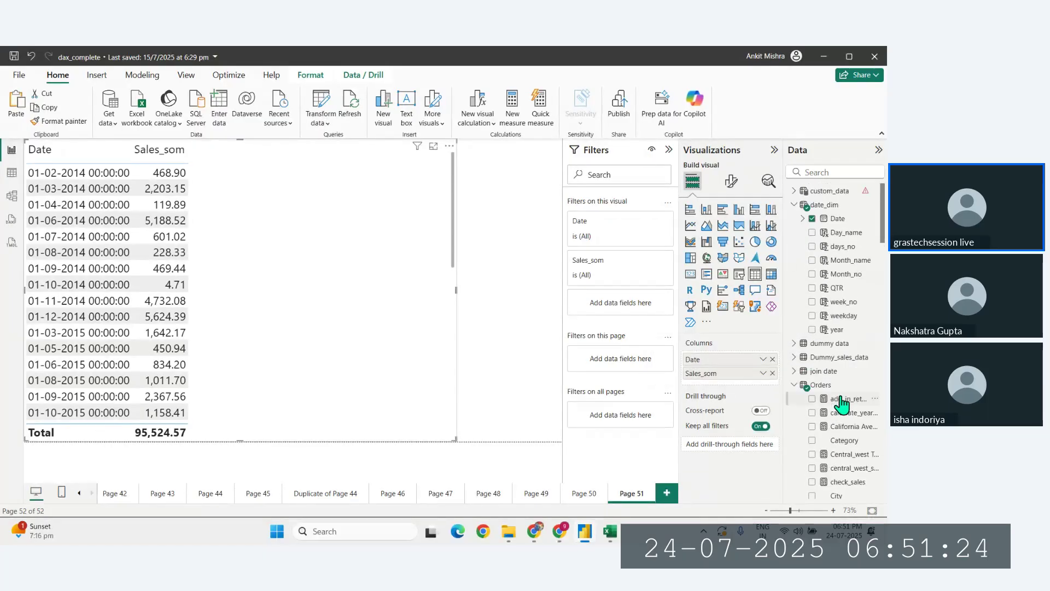
pyautogui.scroll(-10, 834, 372)
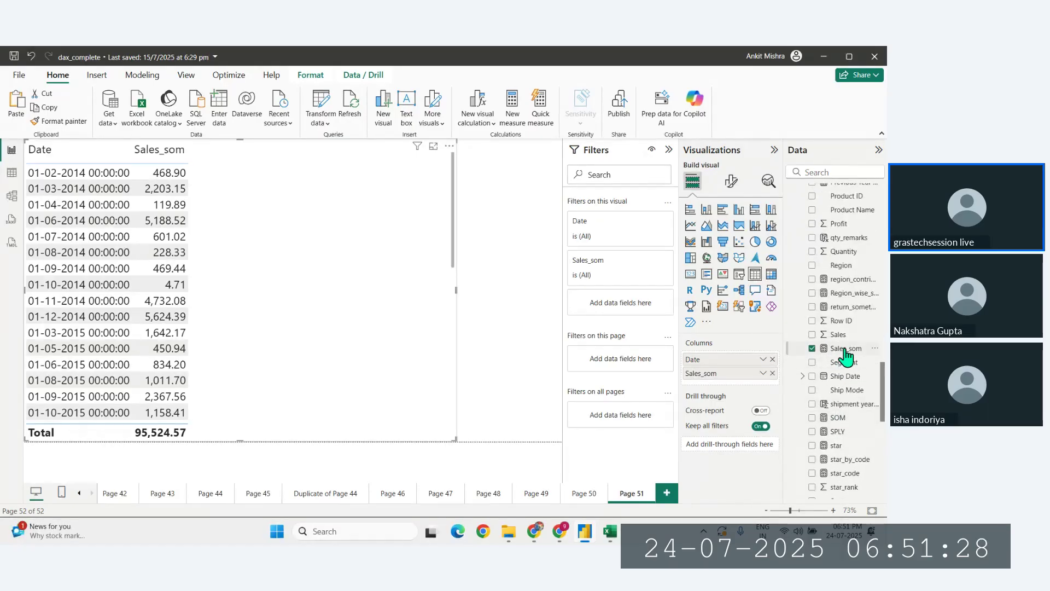
pyautogui.click(843, 349)
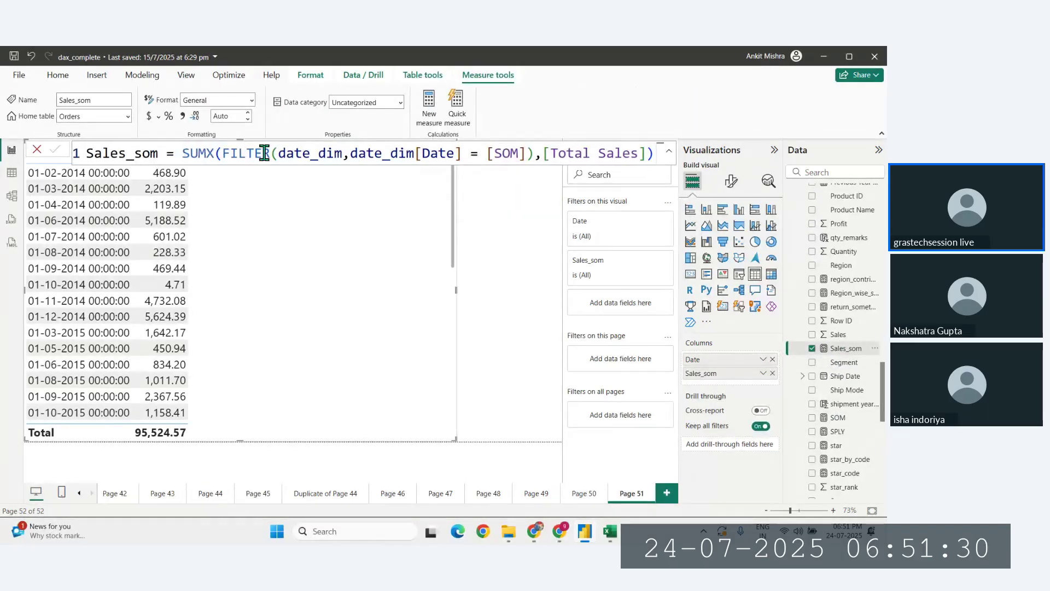
pyautogui.moveTo(232, 153); pyautogui.dragTo(447, 155)
pyautogui.moveTo(541, 154); pyautogui.dragTo(235, 159)
pyautogui.click(526, 158)
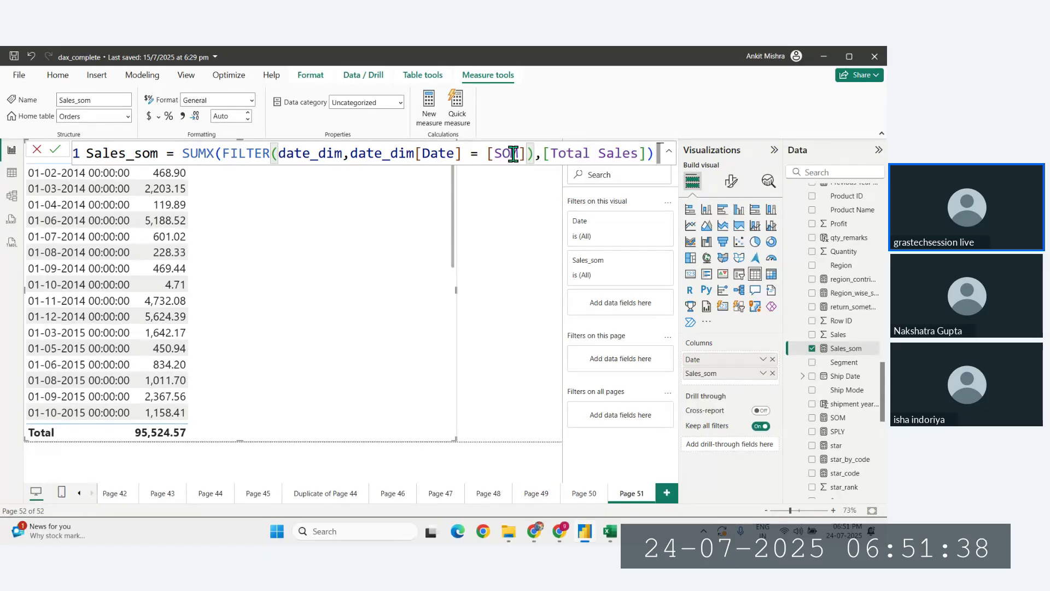
pyautogui.moveTo(543, 154); pyautogui.dragTo(640, 154)
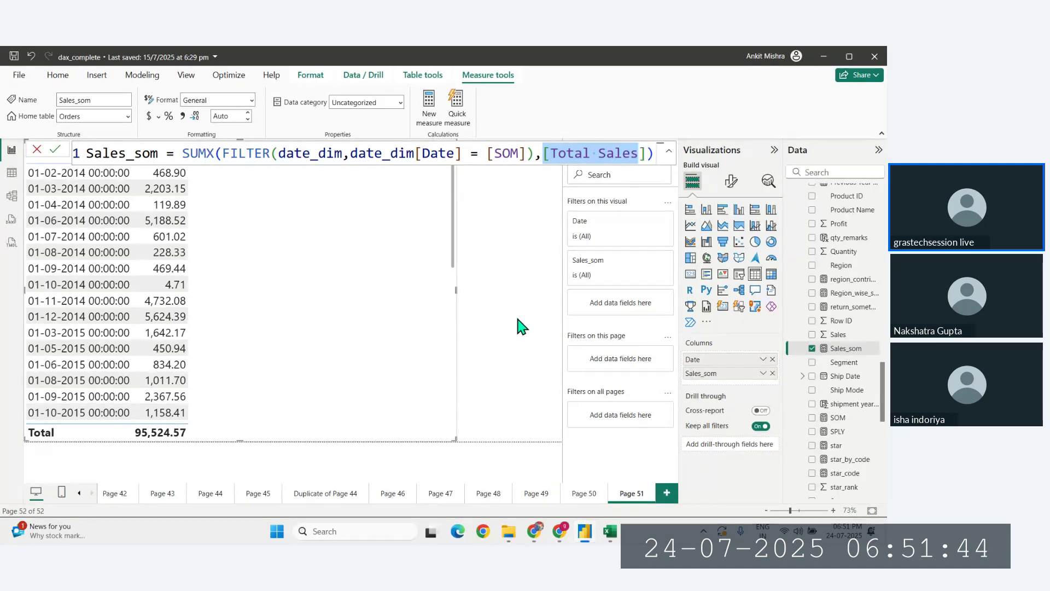
pyautogui.click(464, 317)
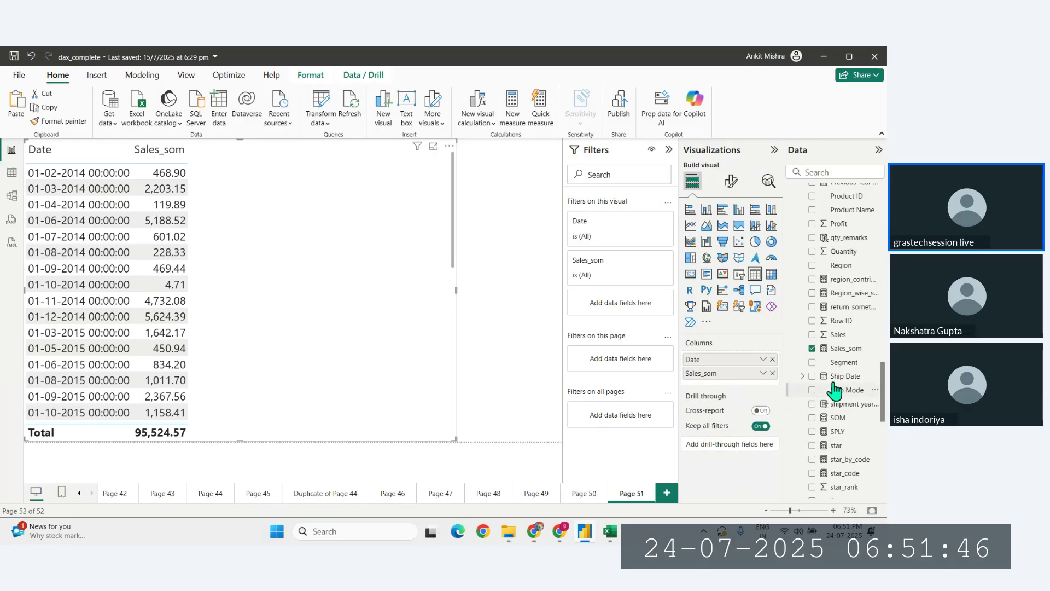
# Step: Find the Total Sales measure with the search text "tota" and add it as a column after Sales_som in the table
pyautogui.click(837, 173)
pyautogui.write('tota')
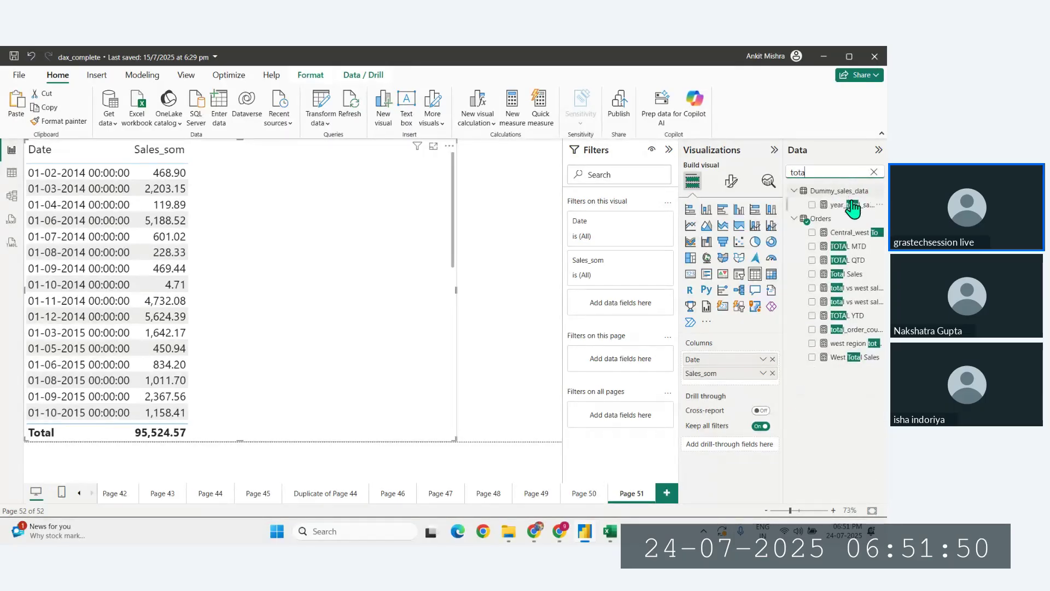
pyautogui.moveTo(855, 279); pyautogui.dragTo(727, 385)
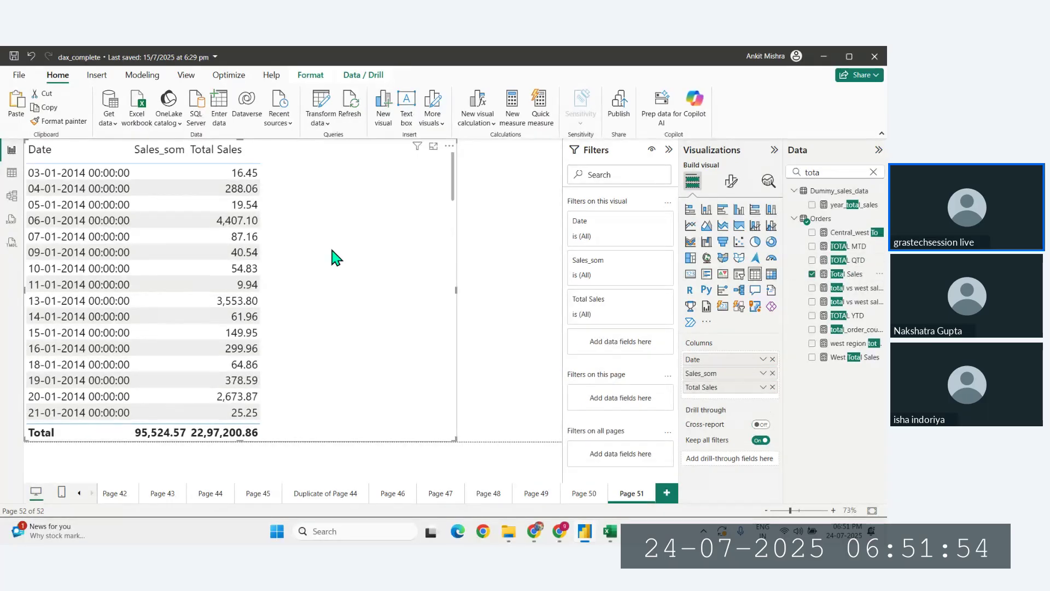
# Step: Reorder the table's columns so that Total Sales comes directly after Date and before Sales_som
pyautogui.scroll(-3, 330, 252)
pyautogui.scroll(3, 330, 251)
pyautogui.moveTo(719, 378); pyautogui.dragTo(717, 395)
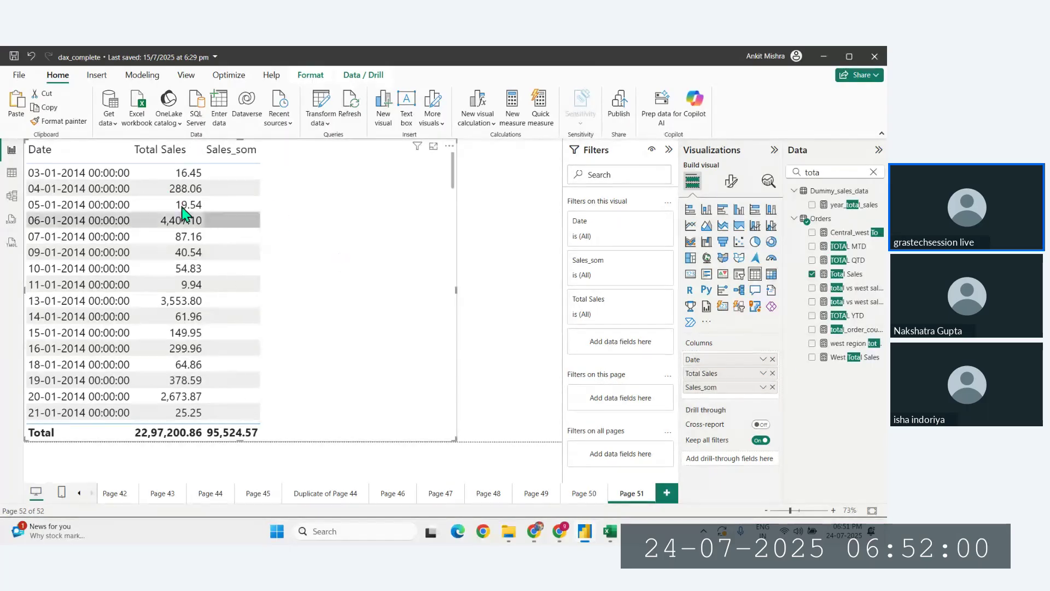
# Step: Compare Sales_som with Total Sales on the first day of each month through September 2014 in the table
pyautogui.scroll(-5, 202, 344)
pyautogui.scroll(-3, 202, 344)
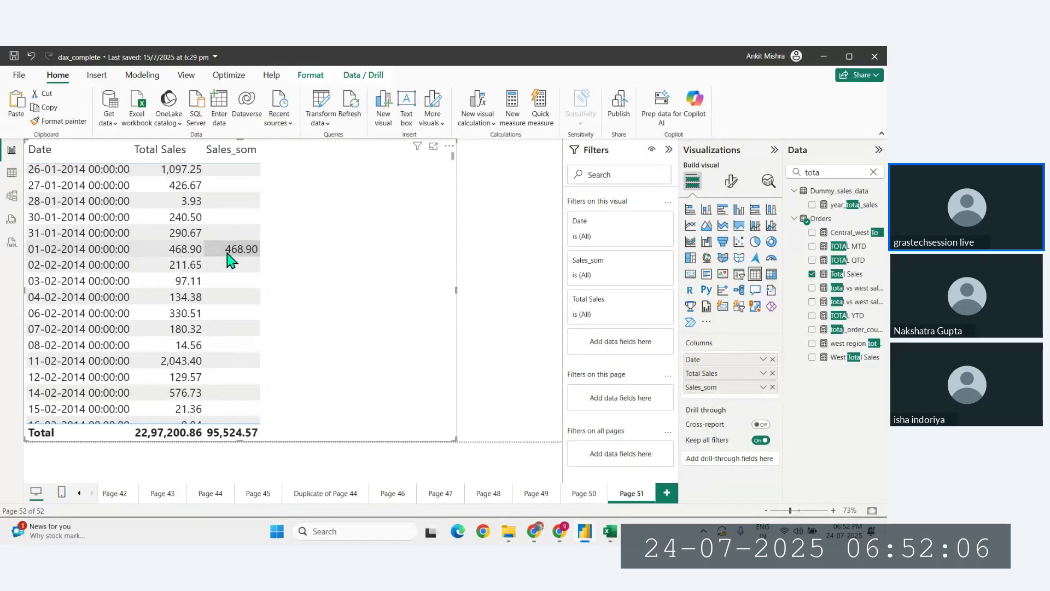
pyautogui.scroll(-10, 230, 257)
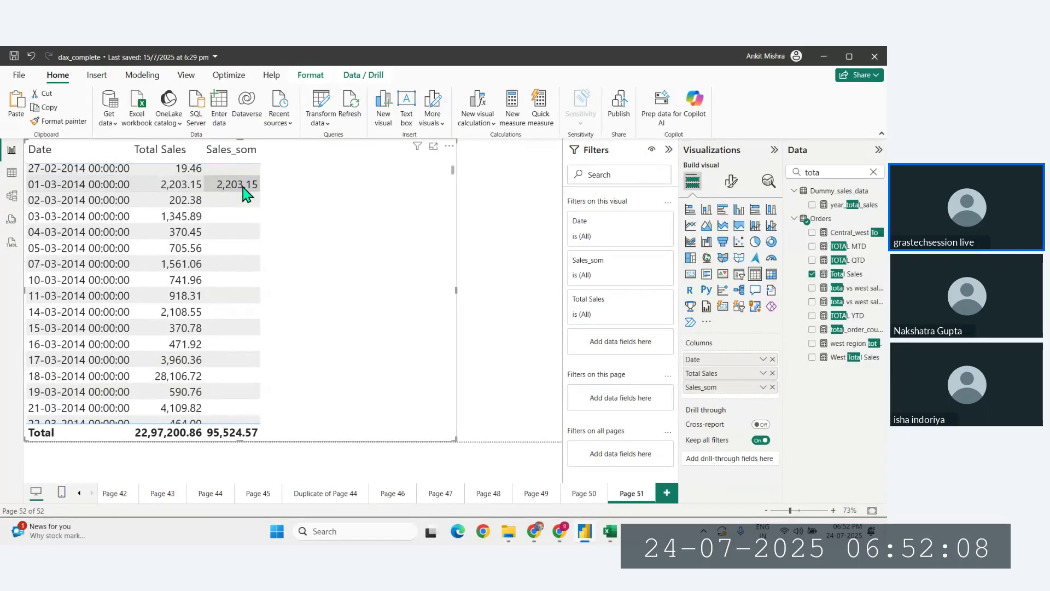
pyautogui.scroll(-15, 244, 227)
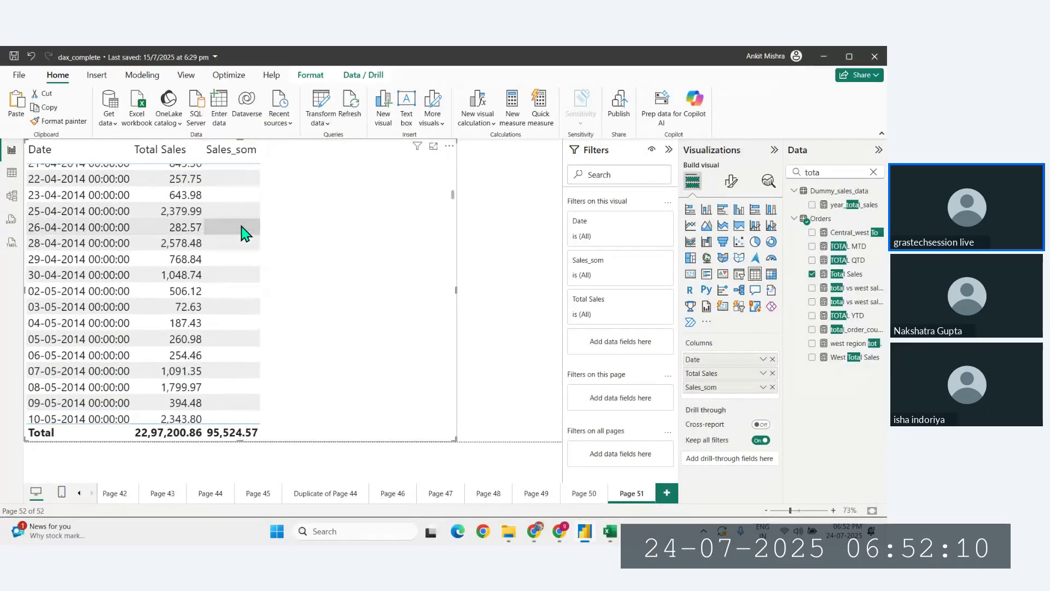
pyautogui.scroll(-9, 236, 257)
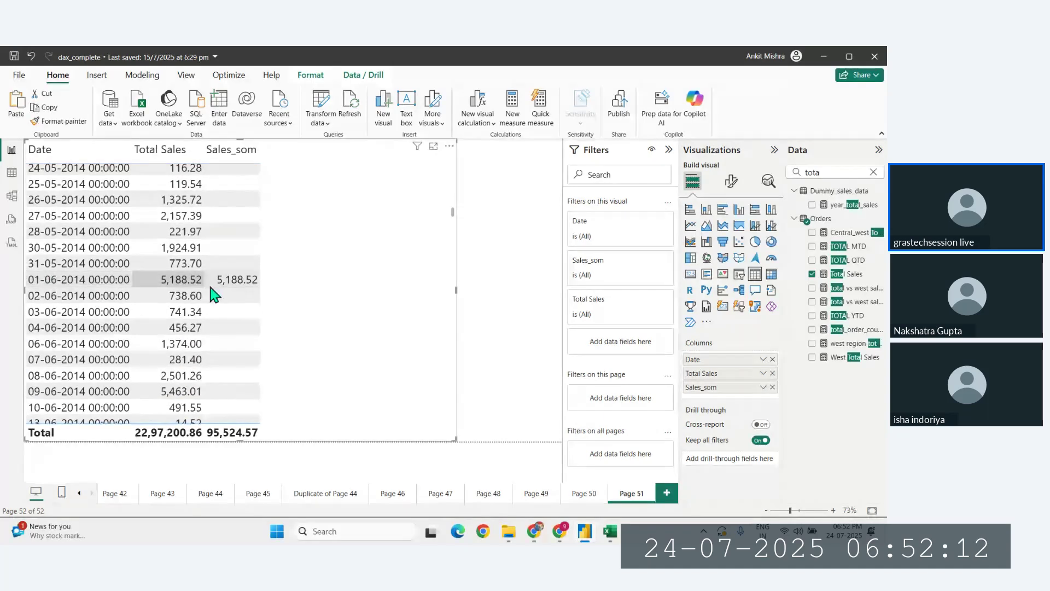
pyautogui.scroll(-8, 234, 312)
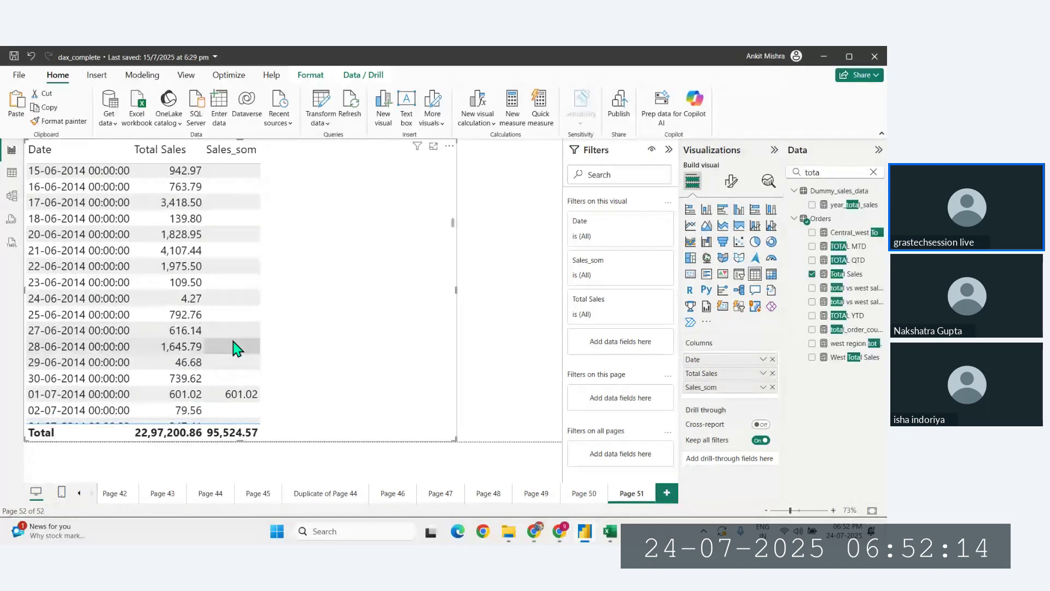
pyautogui.scroll(-3, 235, 347)
pyautogui.scroll(-1, 274, 425)
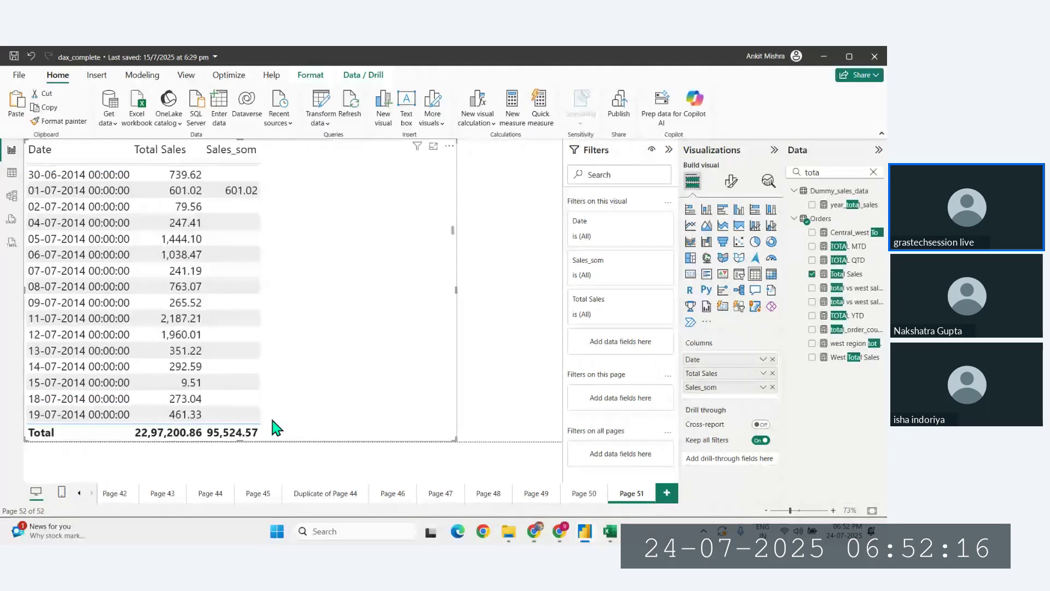
pyautogui.scroll(-15, 274, 427)
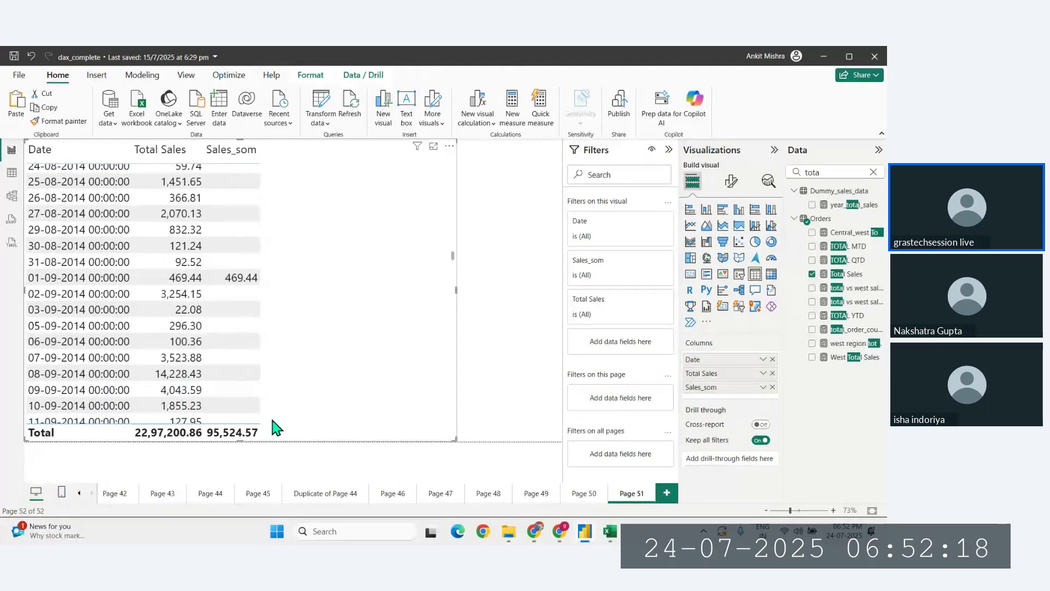
pyautogui.scroll(-3, 274, 426)
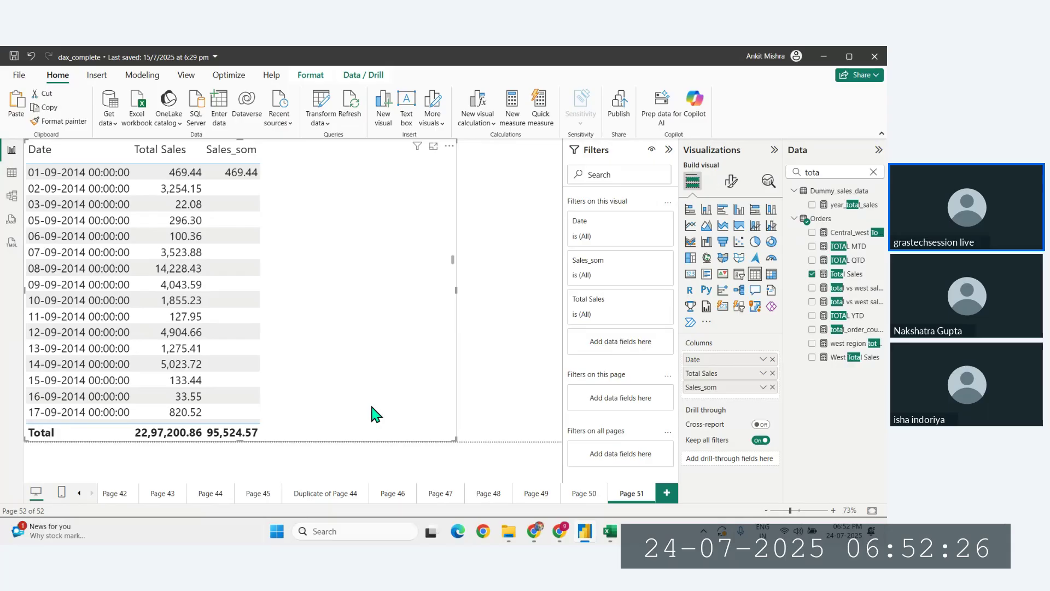
# Step: Switch to Microsoft Learn's time intelligence functions overview in Chrome and review the listed functions, including STARTOFMONTH, STARTOFQUARTER and STARTOFYEAR
pyautogui.hotkey('alt', 'Tab')
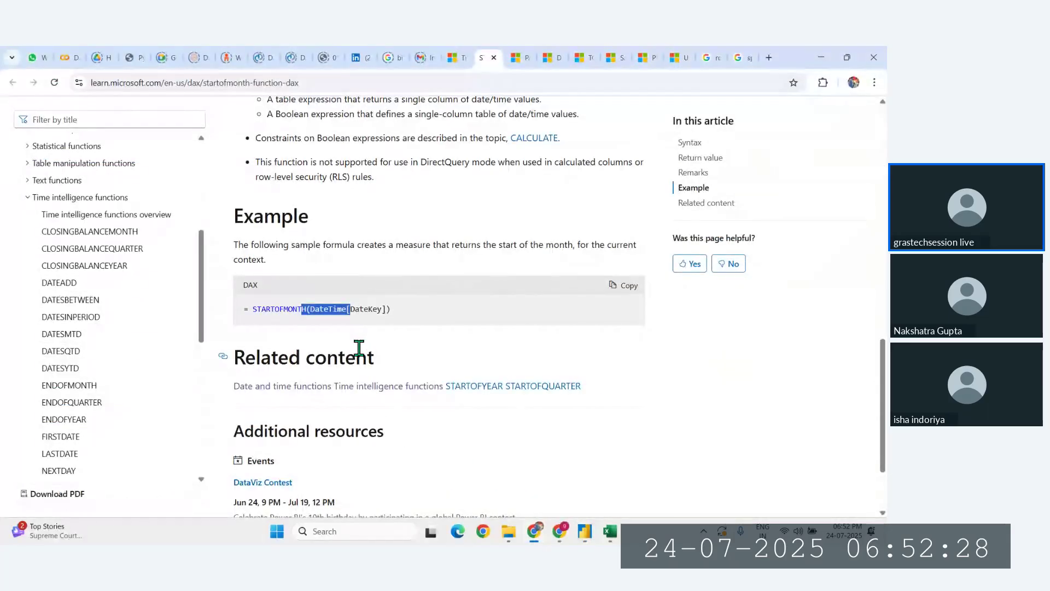
pyautogui.click(457, 57)
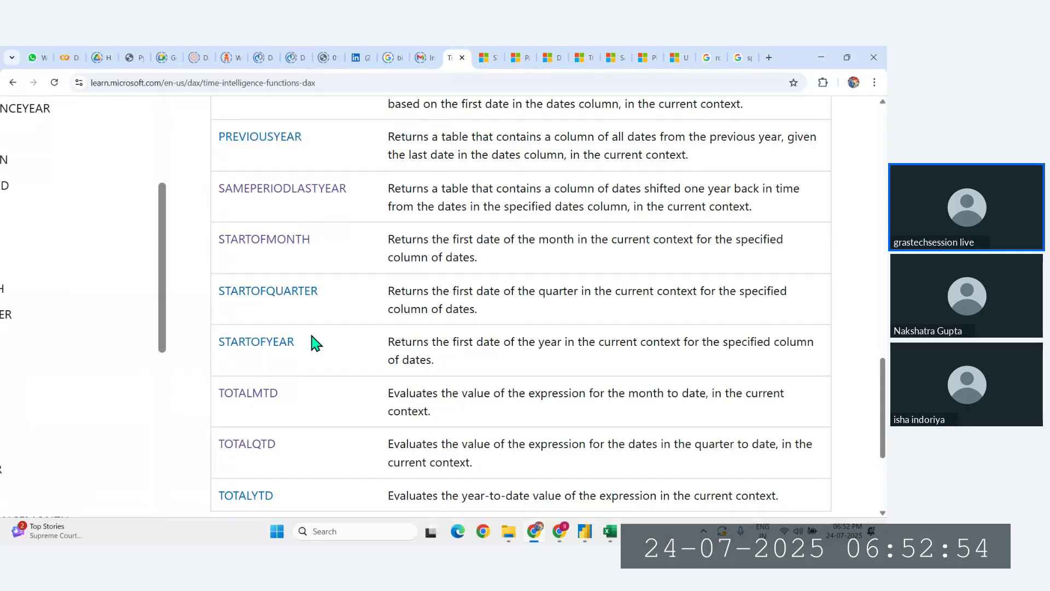
pyautogui.scroll(3, 312, 336)
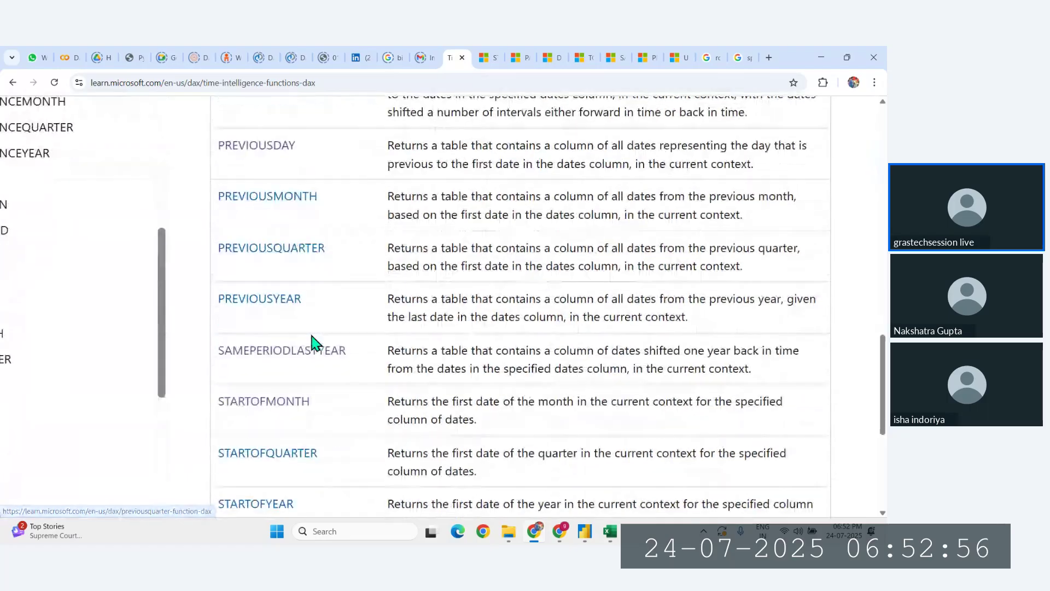
pyautogui.scroll(12, 312, 337)
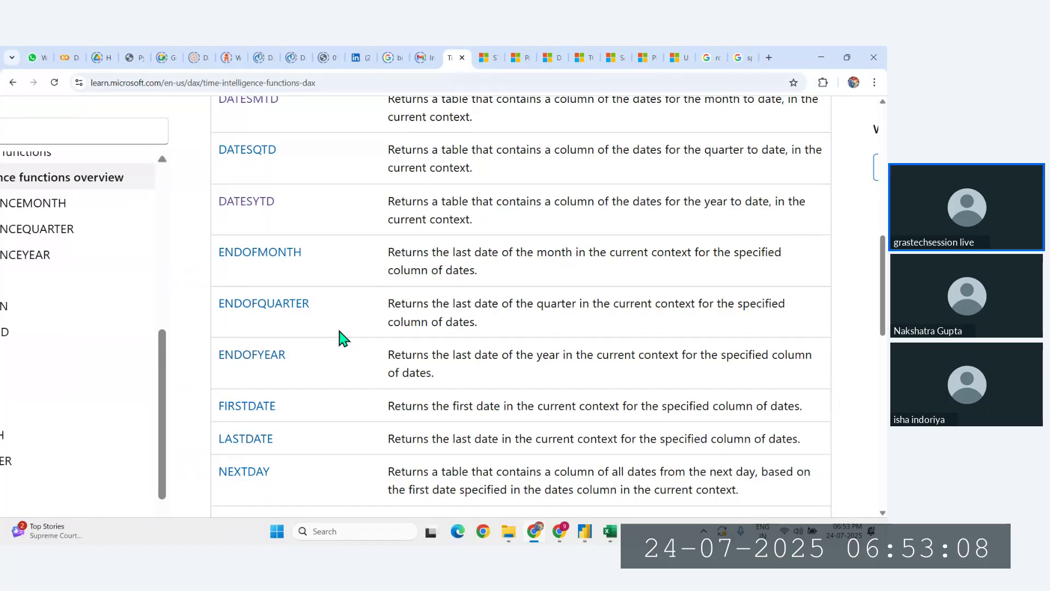
pyautogui.scroll(6, 340, 337)
pyautogui.scroll(-10, 340, 337)
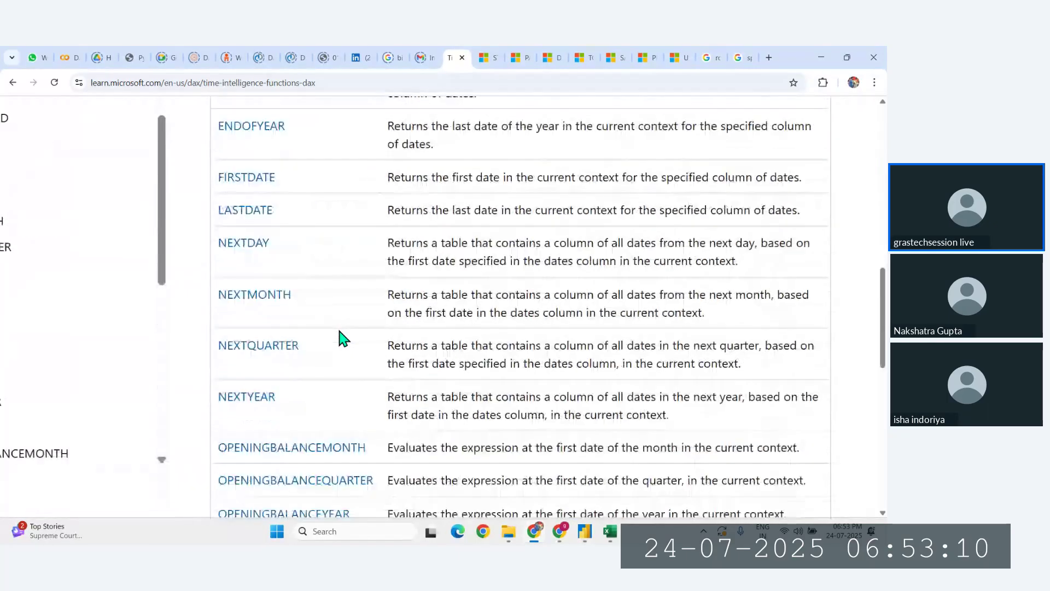
pyautogui.scroll(-7, 339, 338)
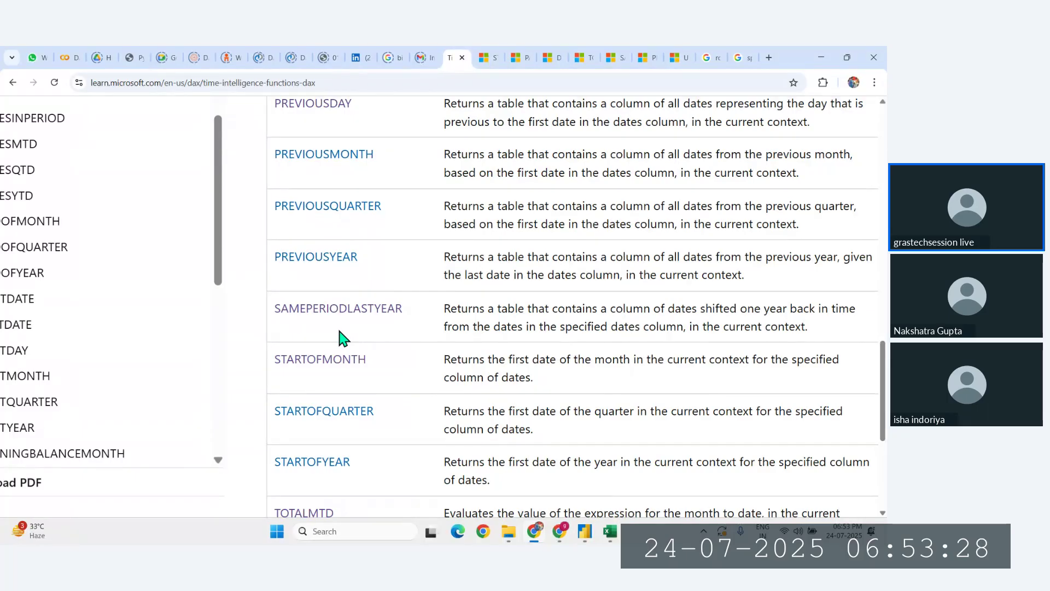
pyautogui.hotkey('ctrl', '0')
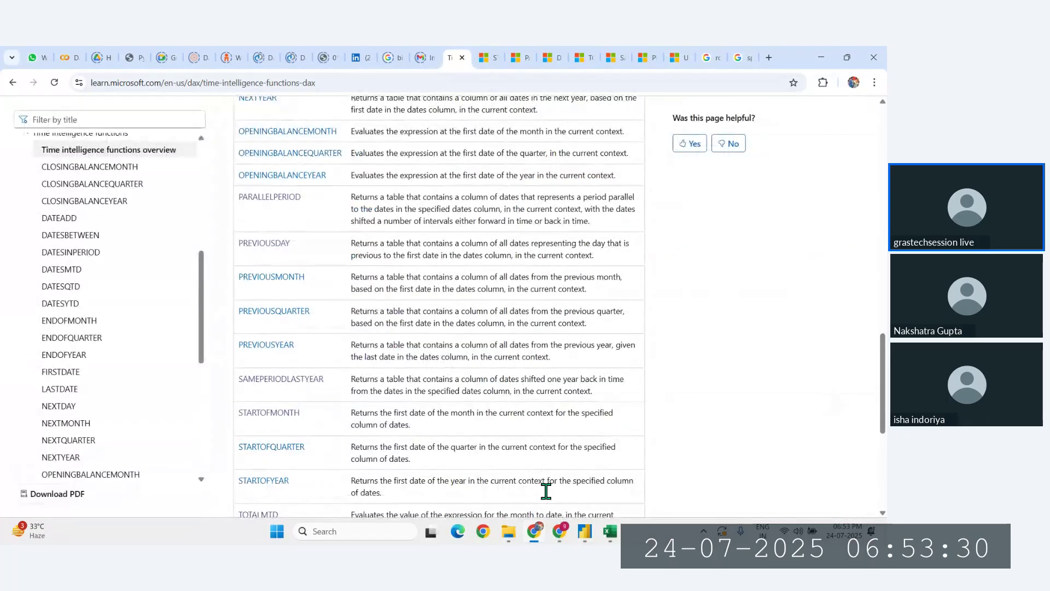
# Step: Switch to the browser window with the Zoho meeting
pyautogui.moveTo(560, 542)
pyautogui.click(437, 454)
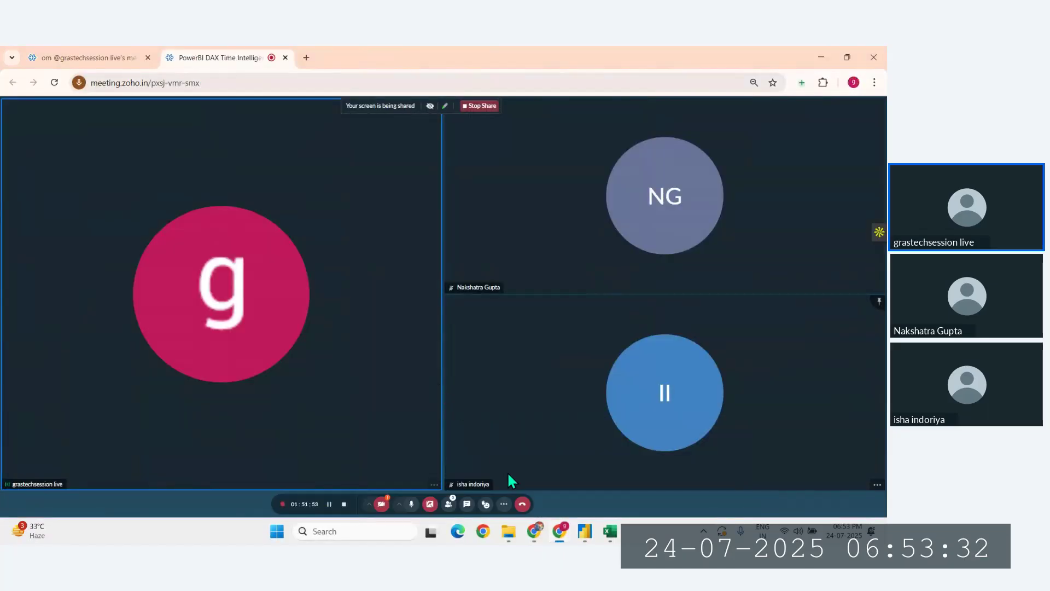